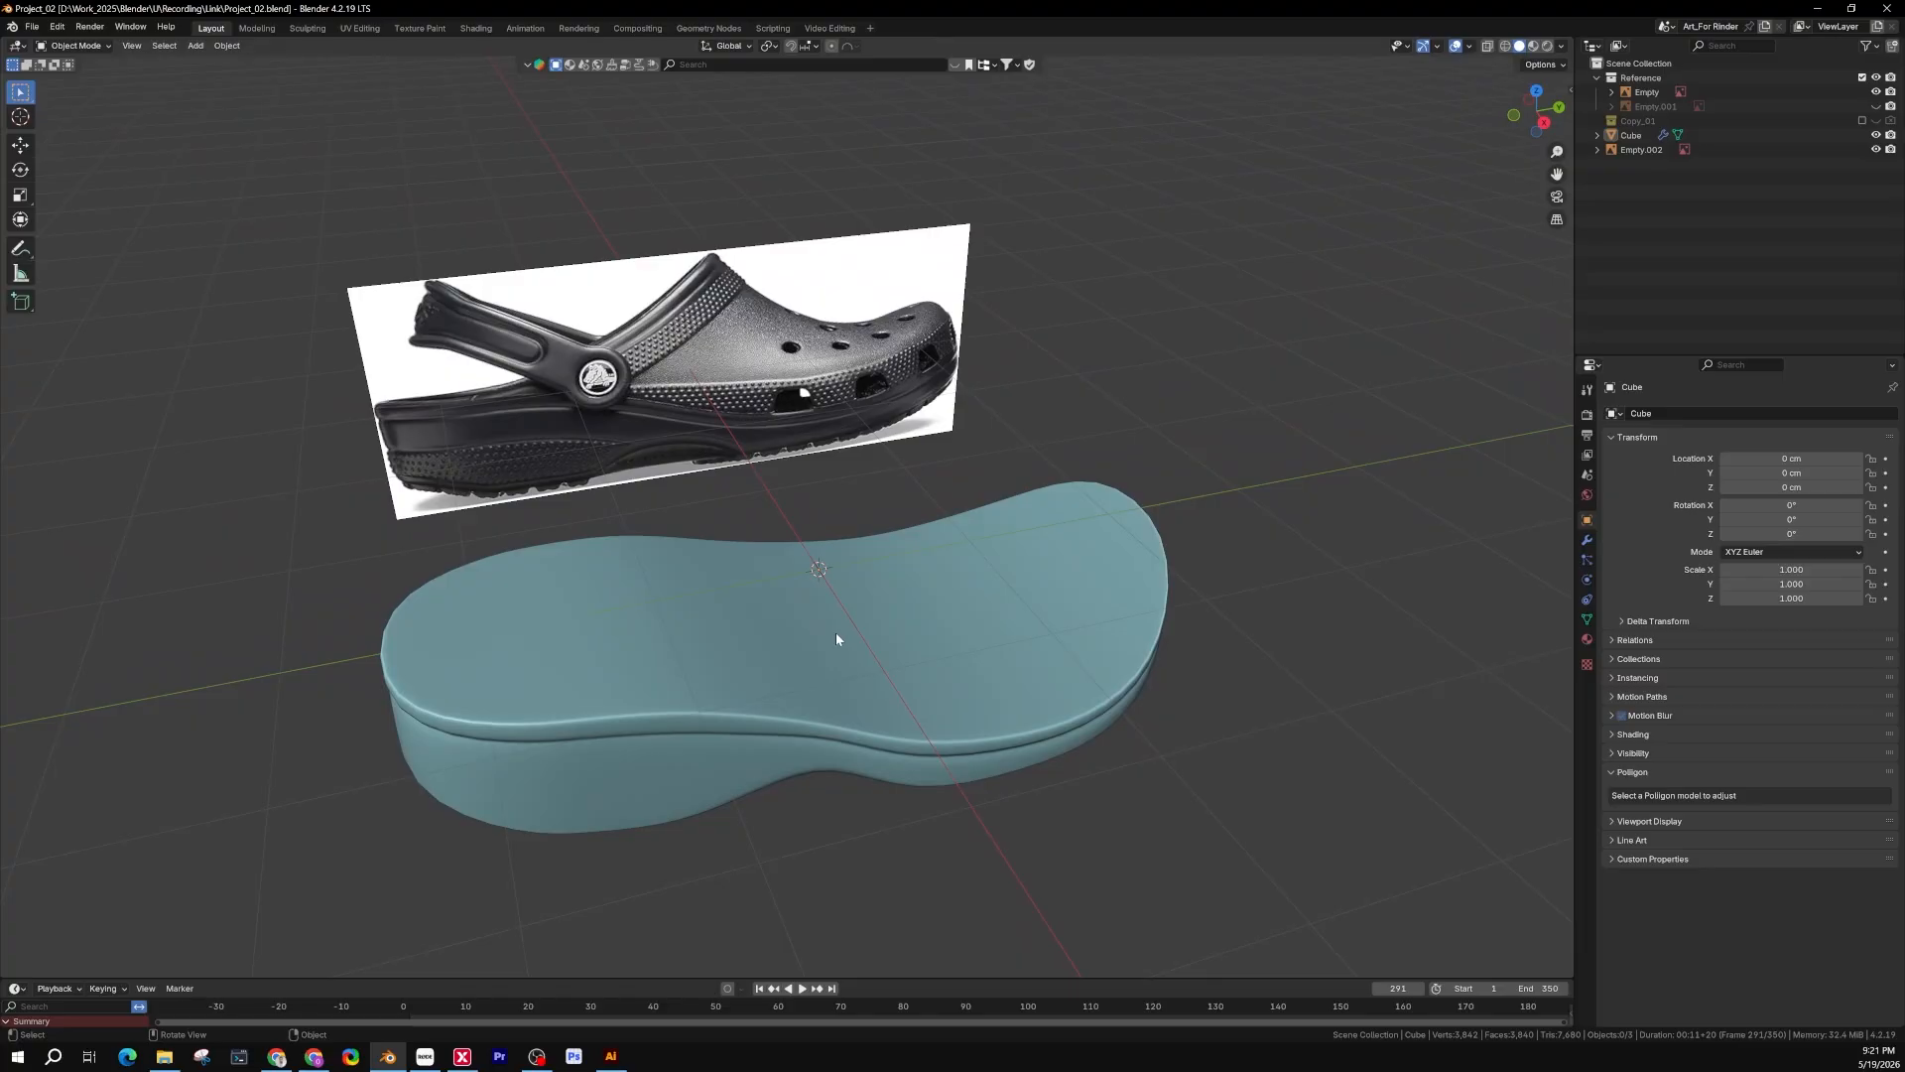
Compare the sole model with the side-view clog reference in the right side view and in perspective
key(KP_3)
scroll(860, 593, up, 2)
middle_drag(941, 581, 891, 621)
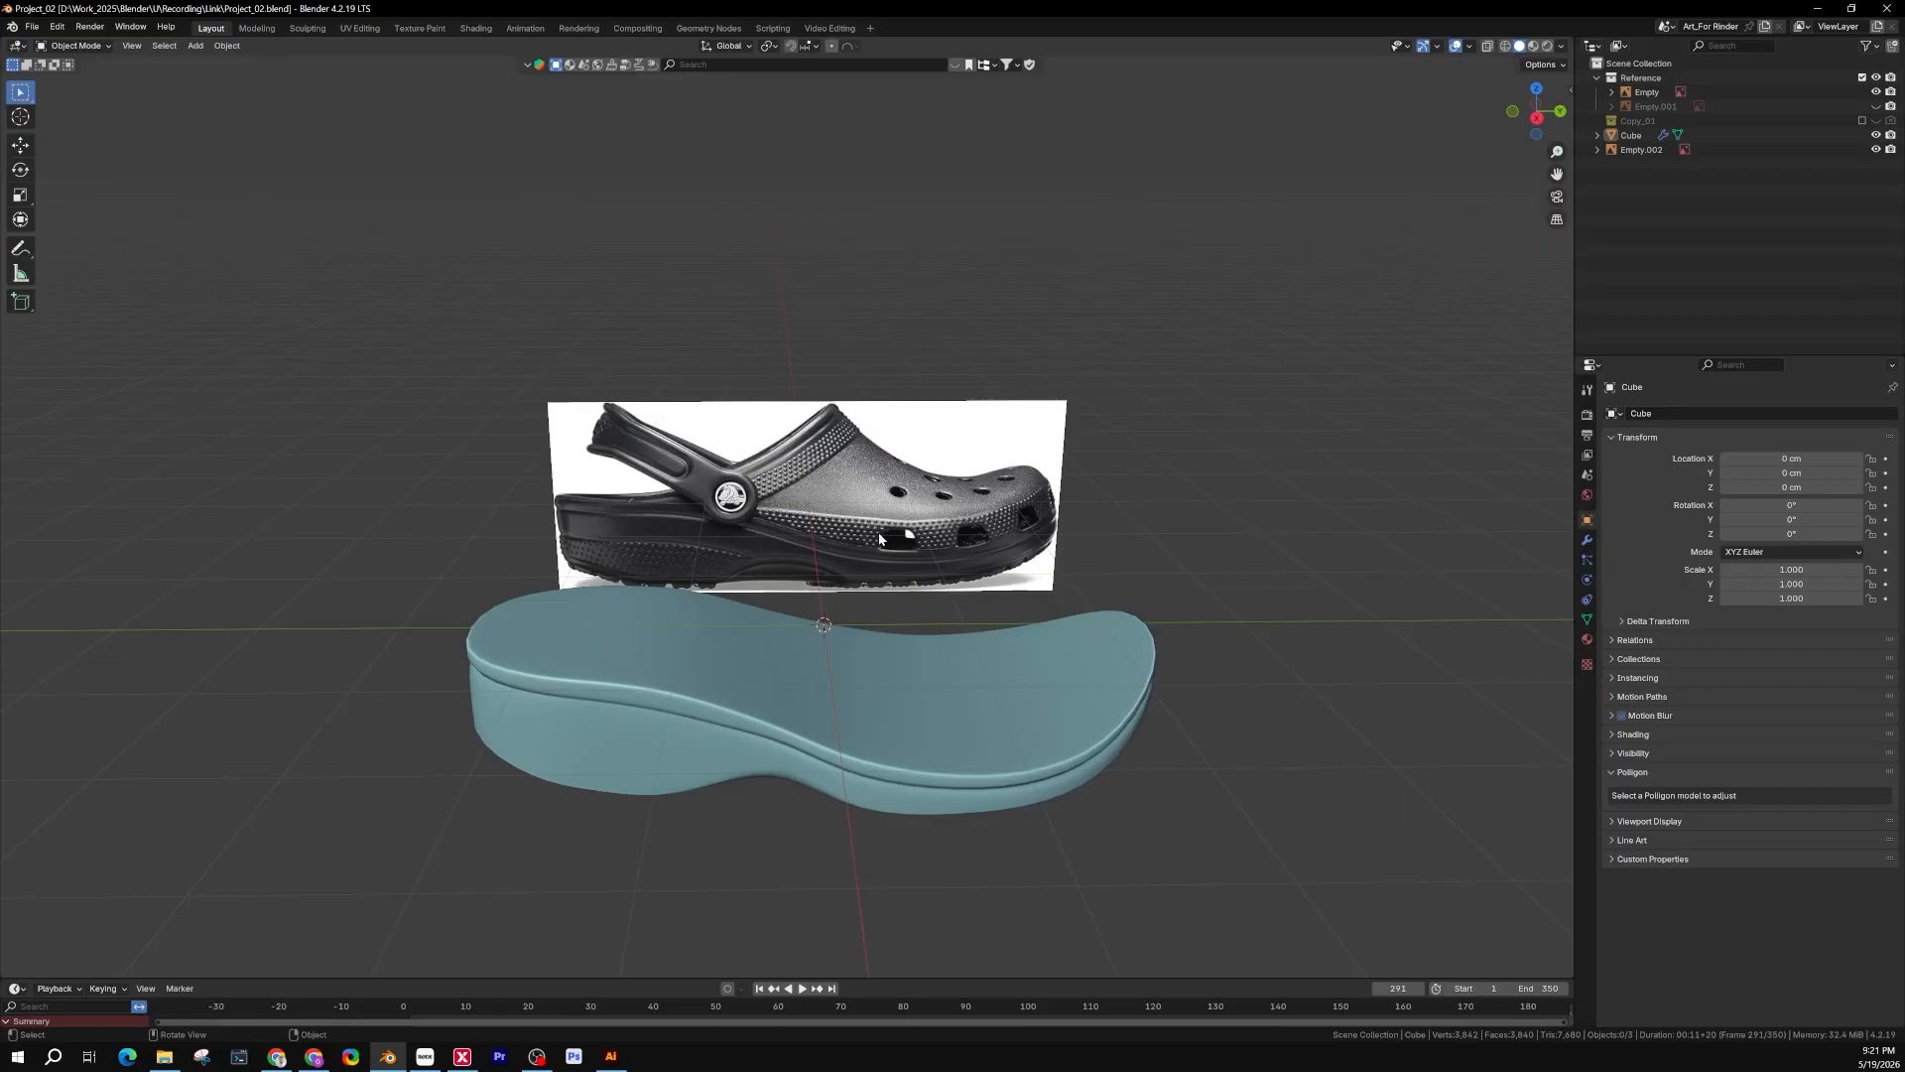
key(KP_3)
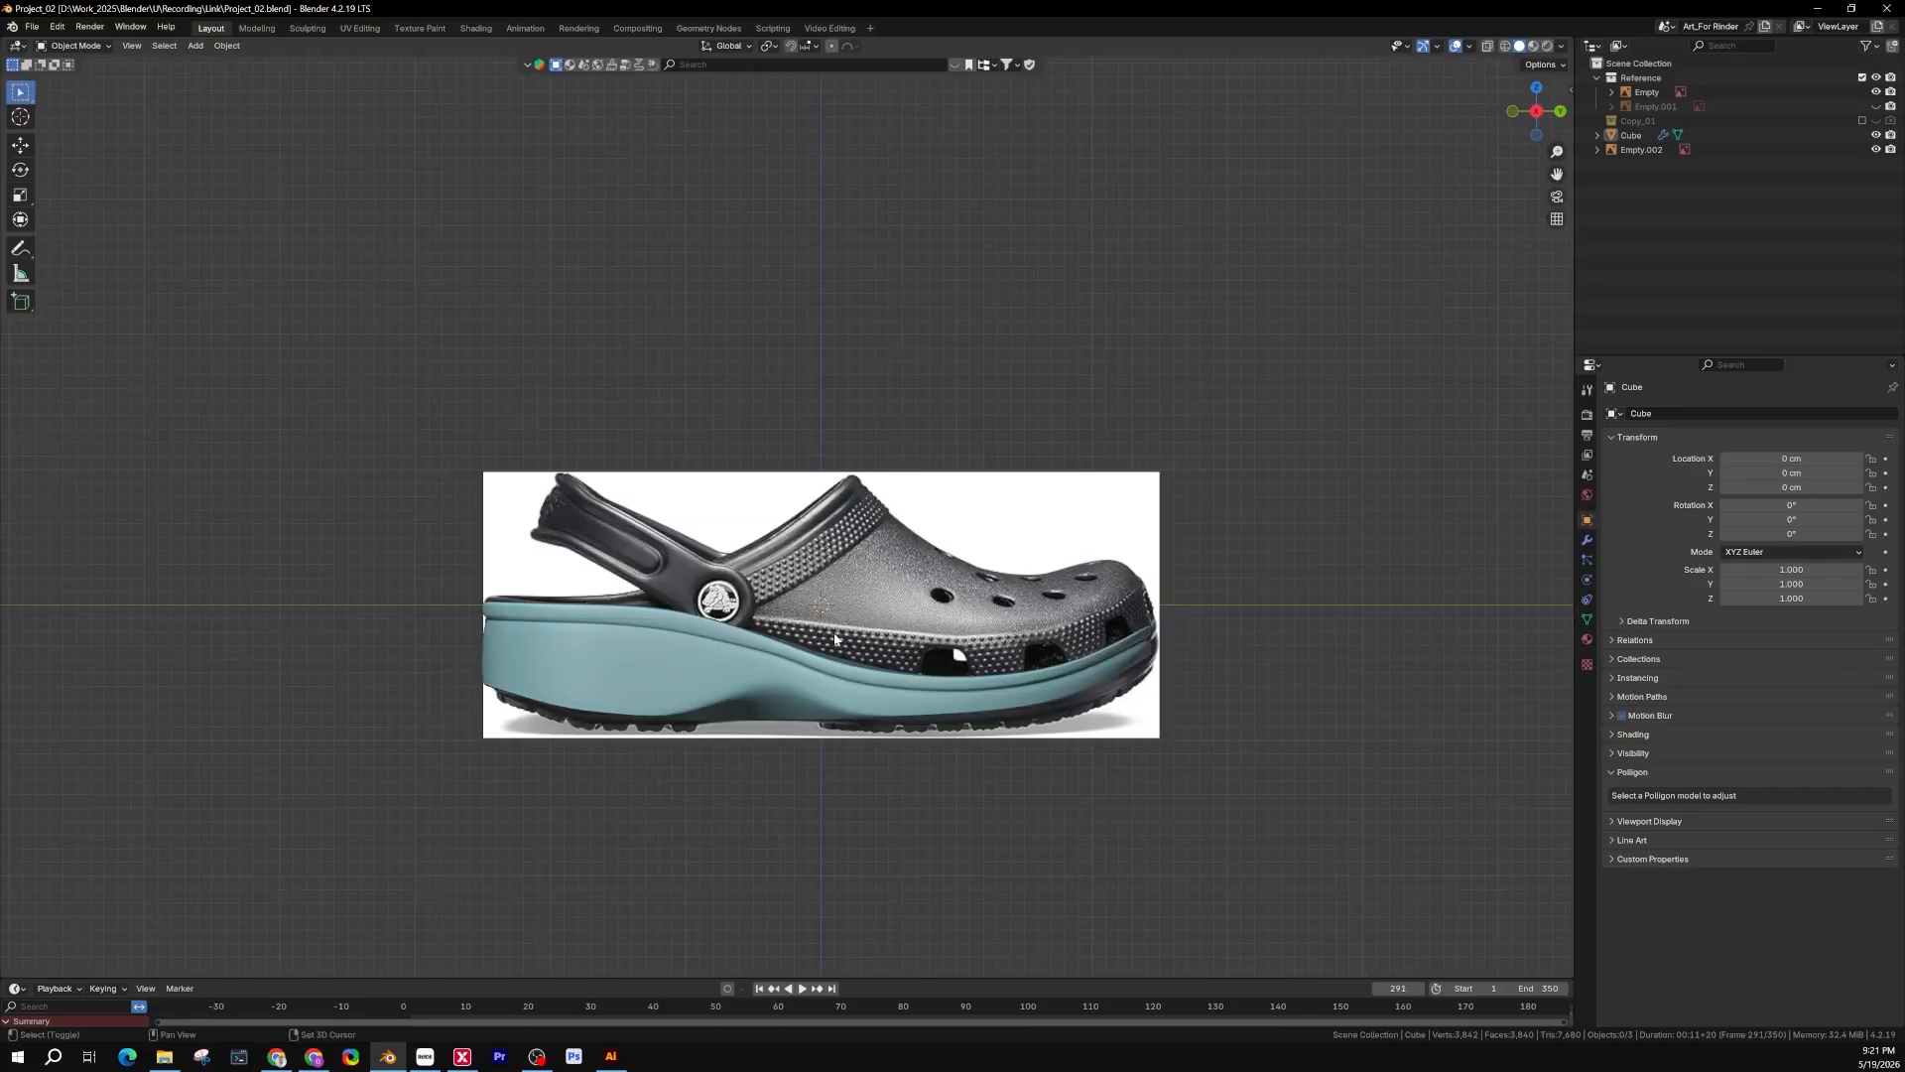
mouse_move(883, 633)
shift+middle_down()
mouse_move(865, 612)
mouse_move(895, 654)
shift+middle_up()
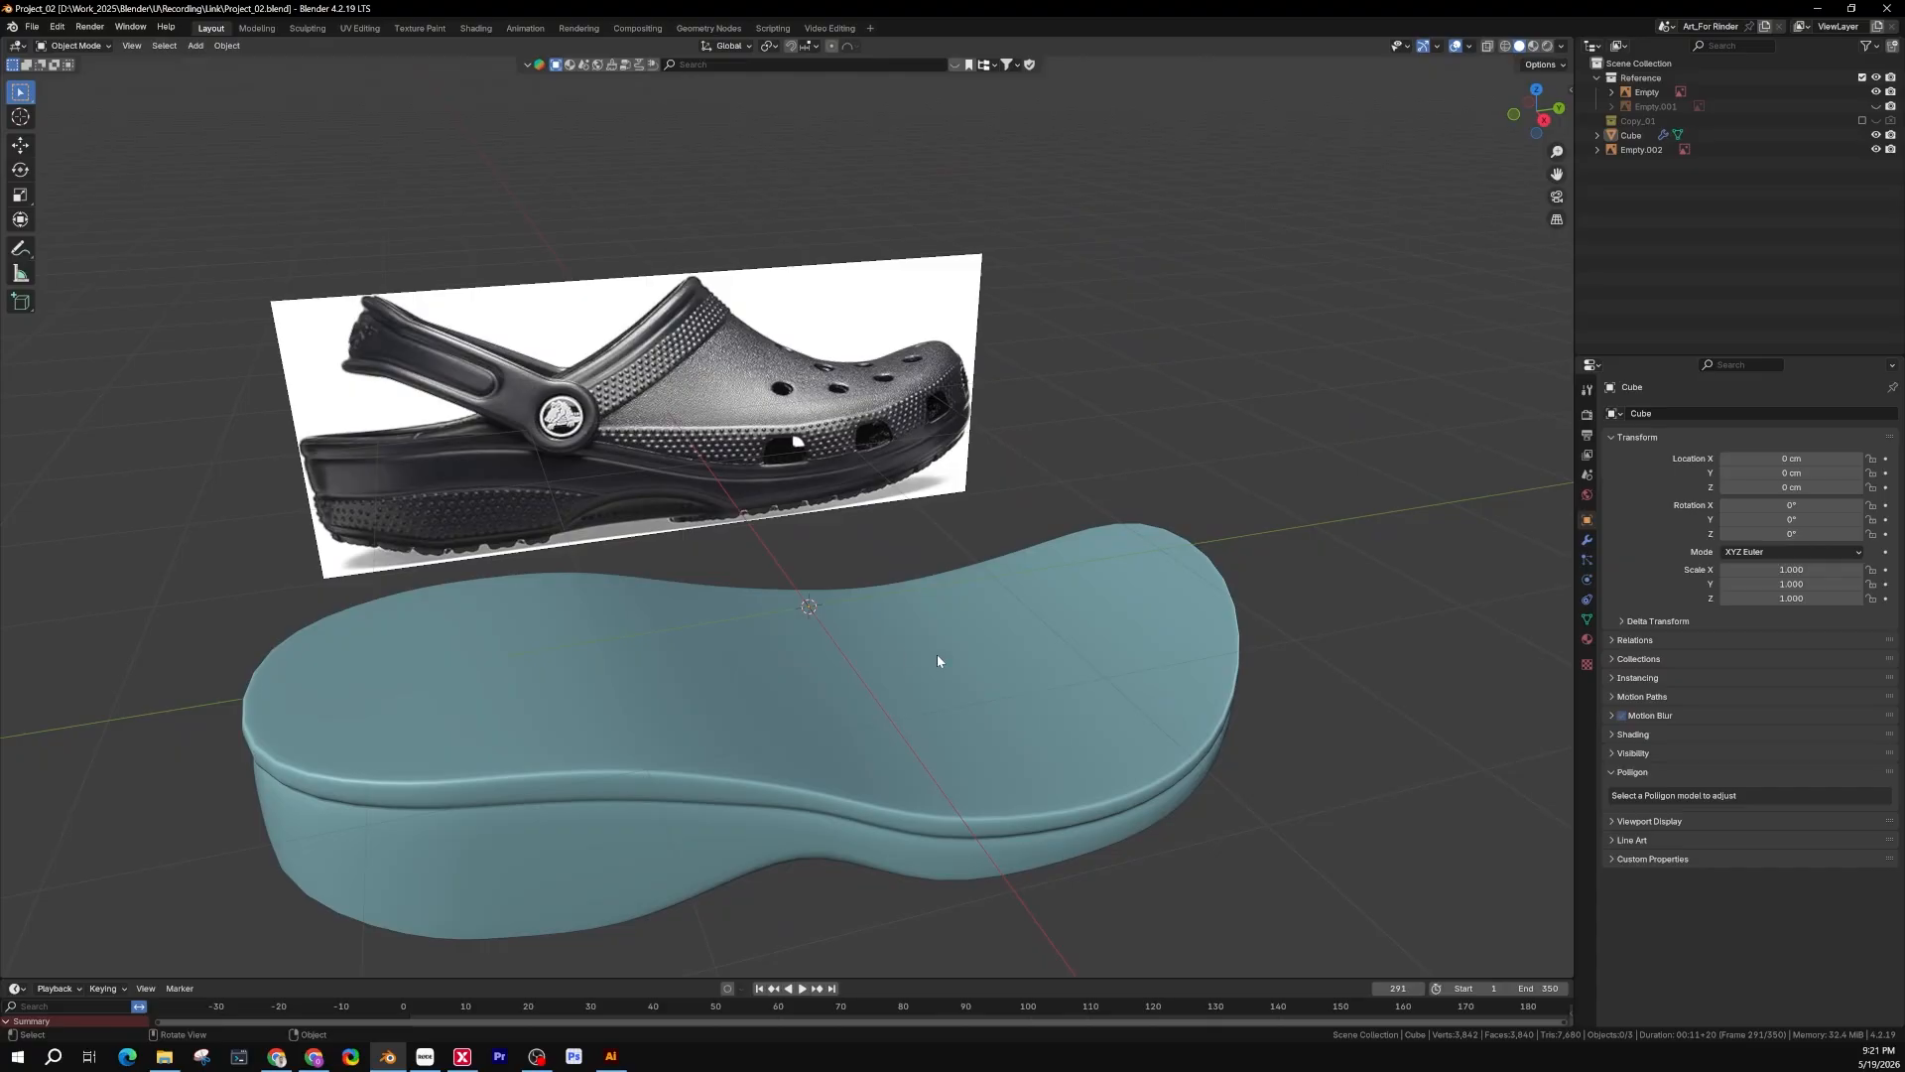
middle_drag(929, 662, 918, 641)
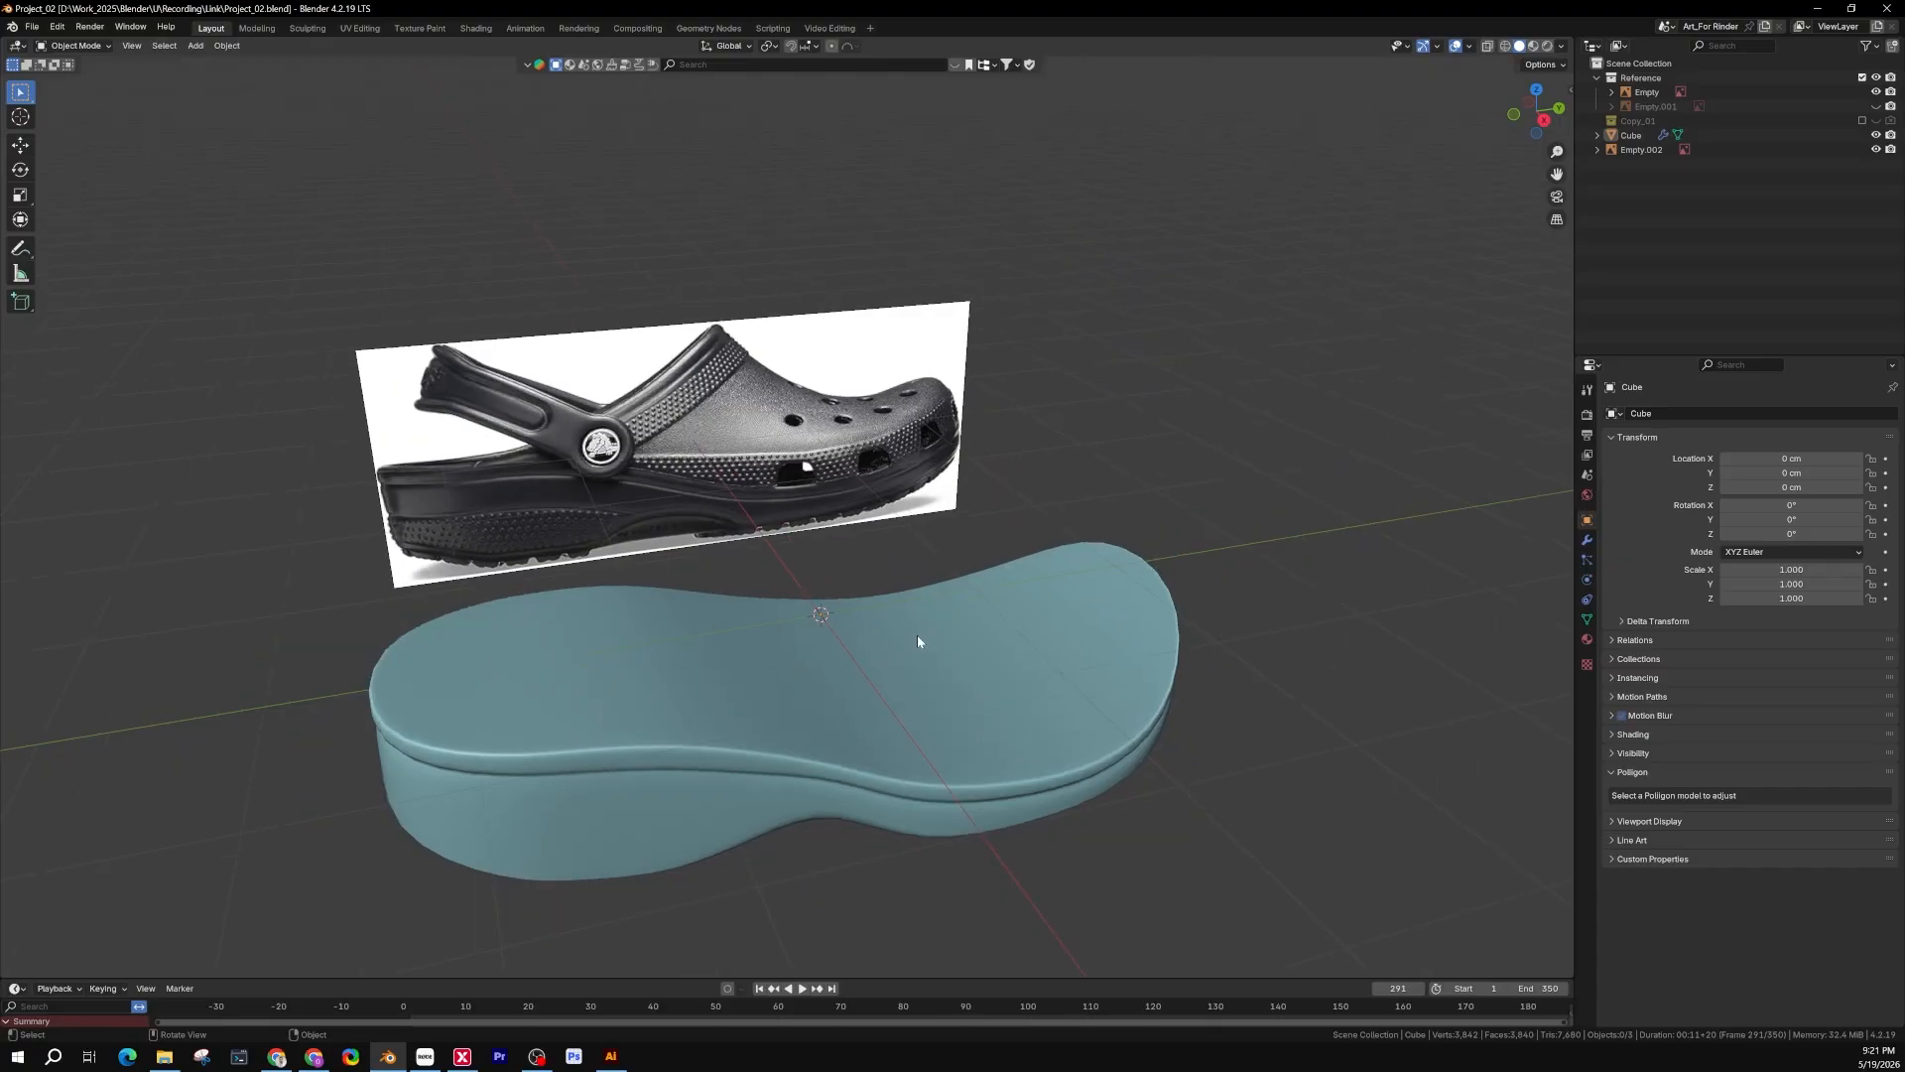
Turn on the Screencast Keys display in the viewport
key(n)
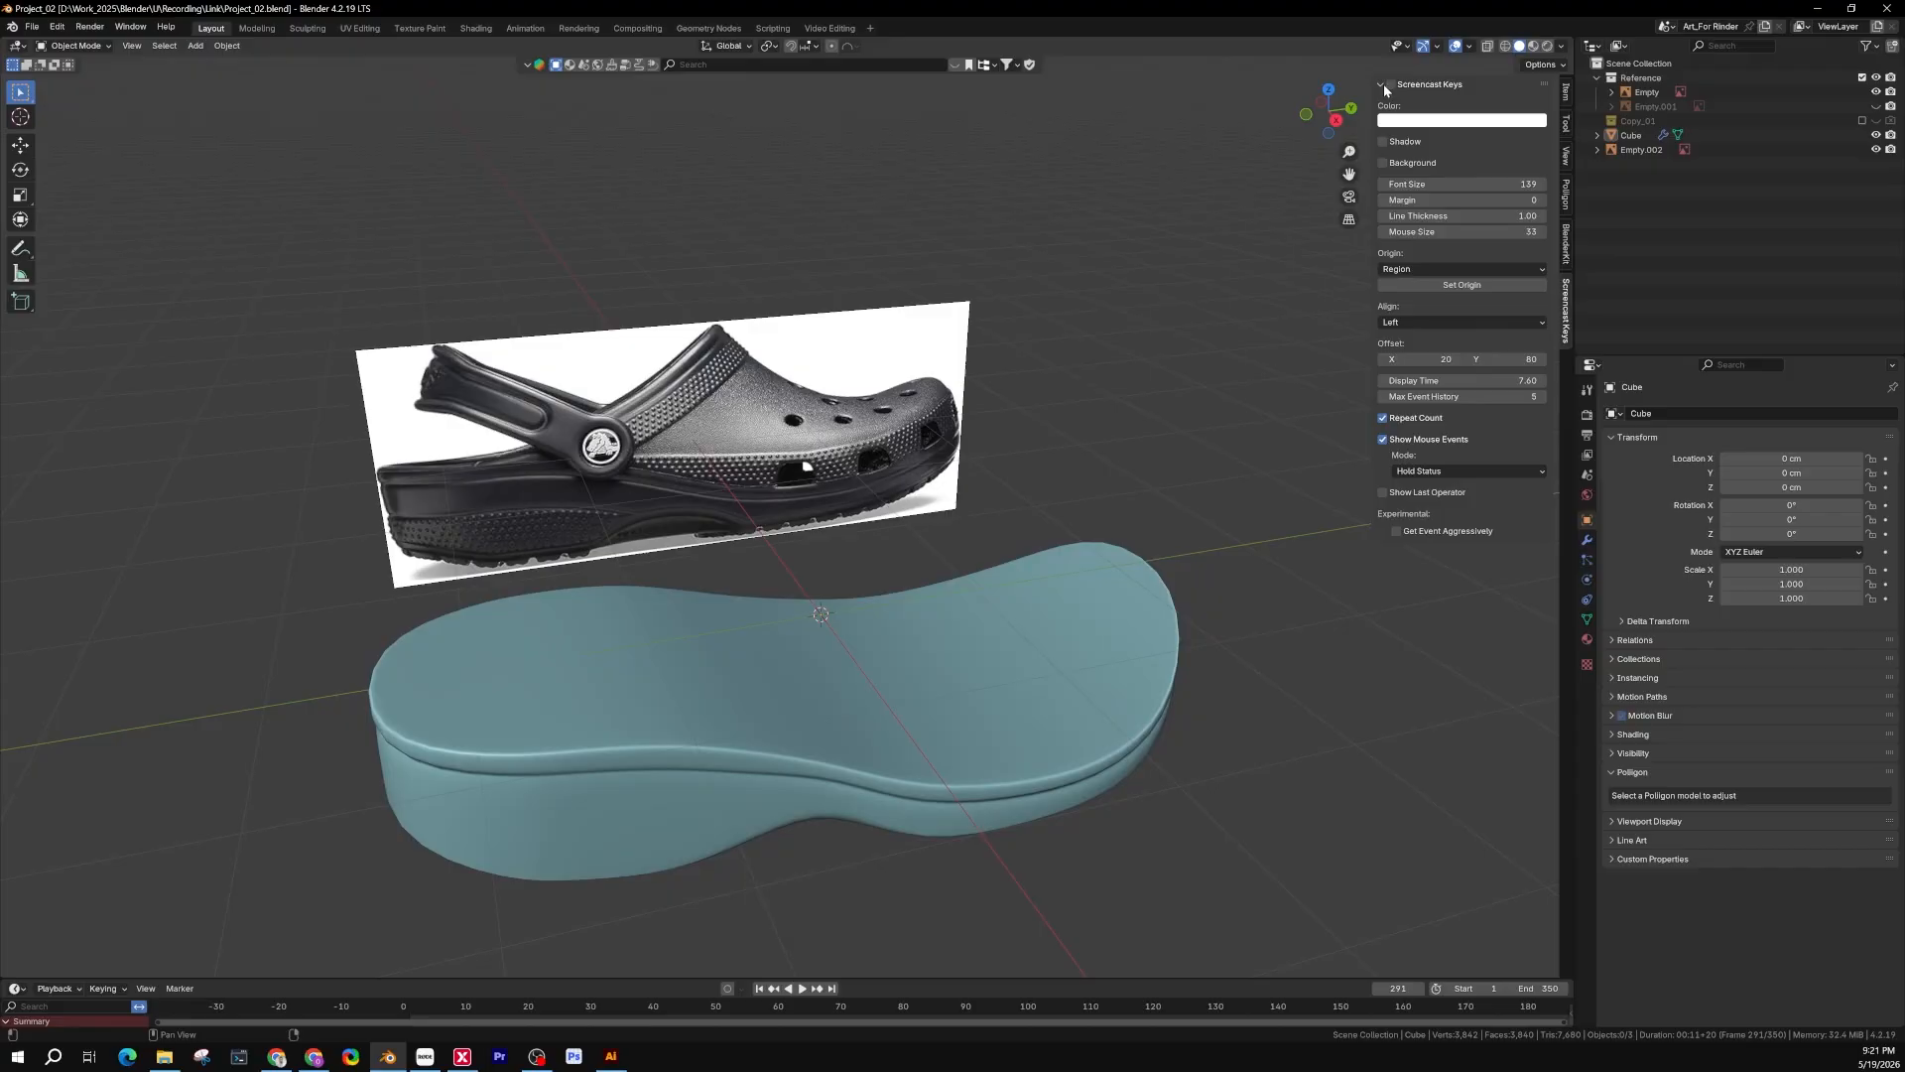
key(n)
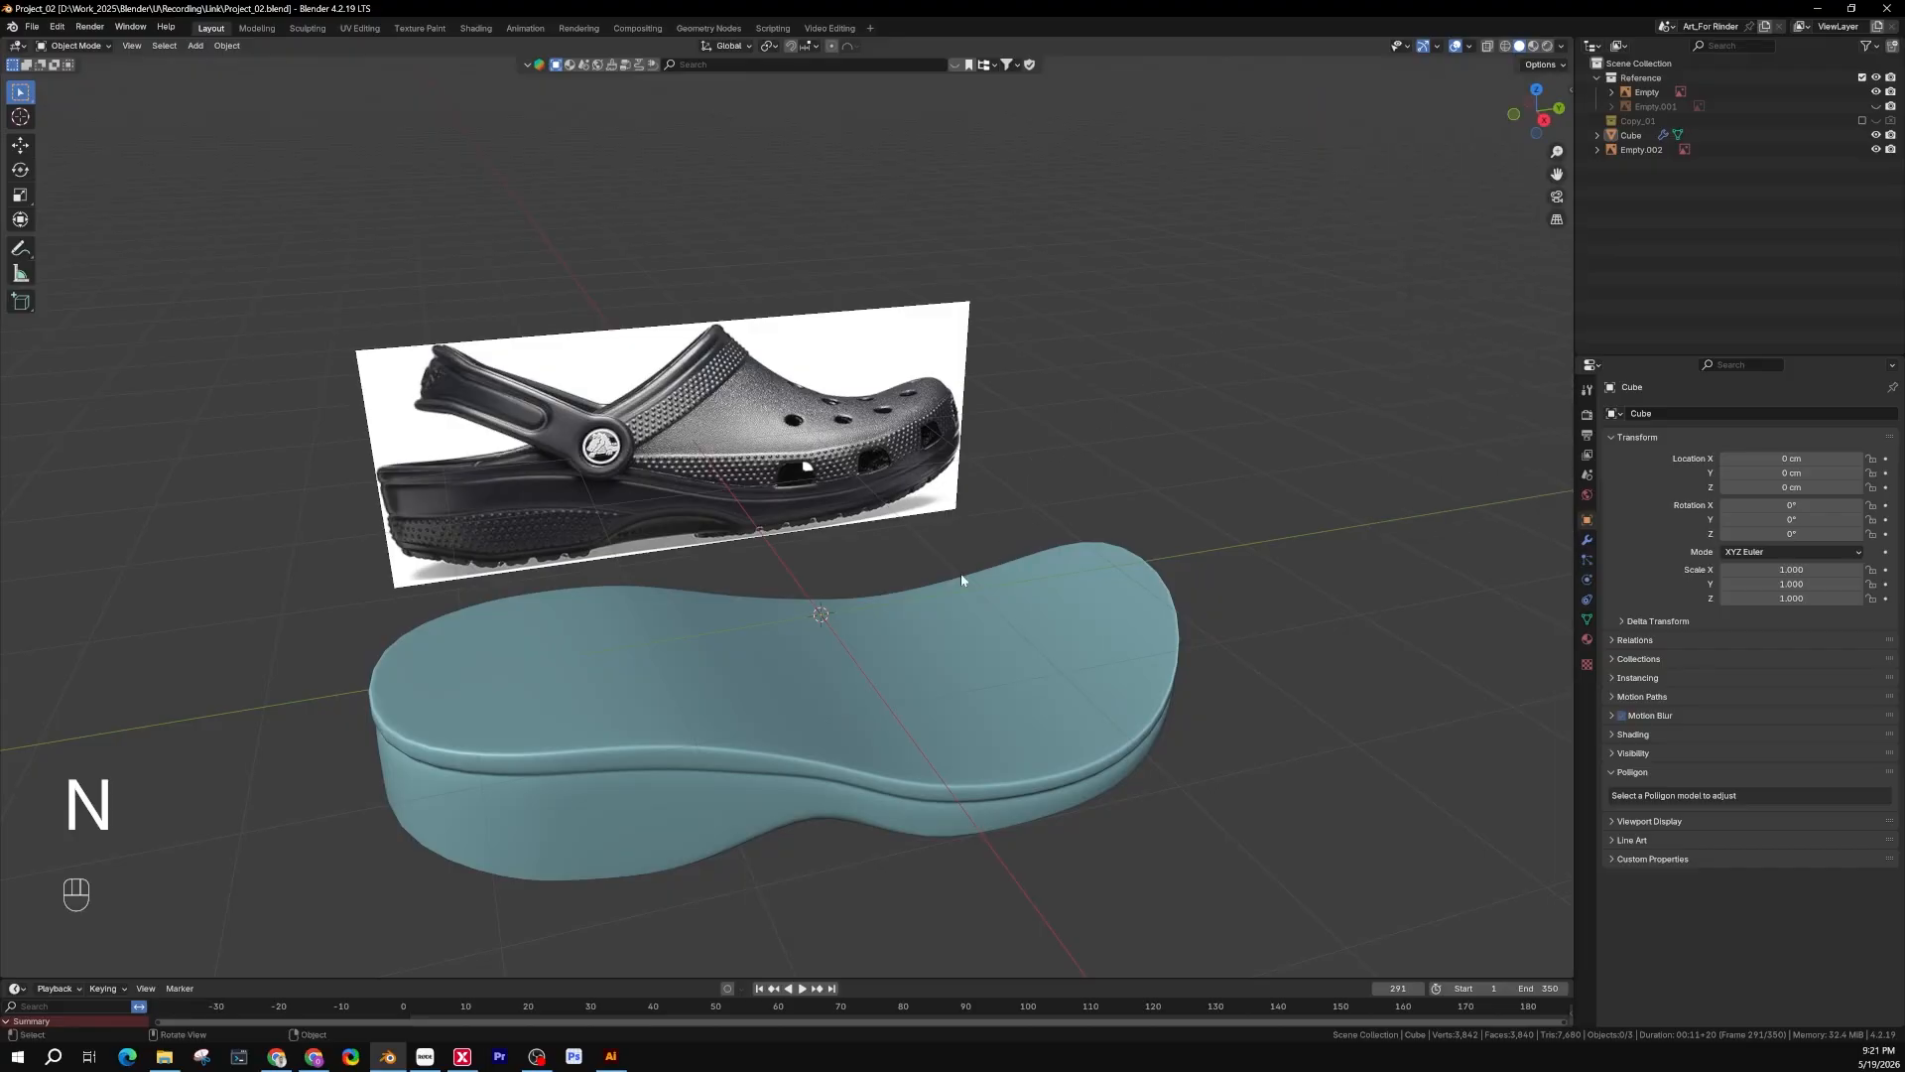
Enter Edit Mode on the sole and turn off the Subdivision modifier's Edit Mode display
shift+middle_drag(961, 579, 906, 497)
middle_drag(905, 496, 835, 537)
mouse_move(834, 537)
middle_down()
mouse_move(874, 563)
mouse_move(844, 536)
middle_up()
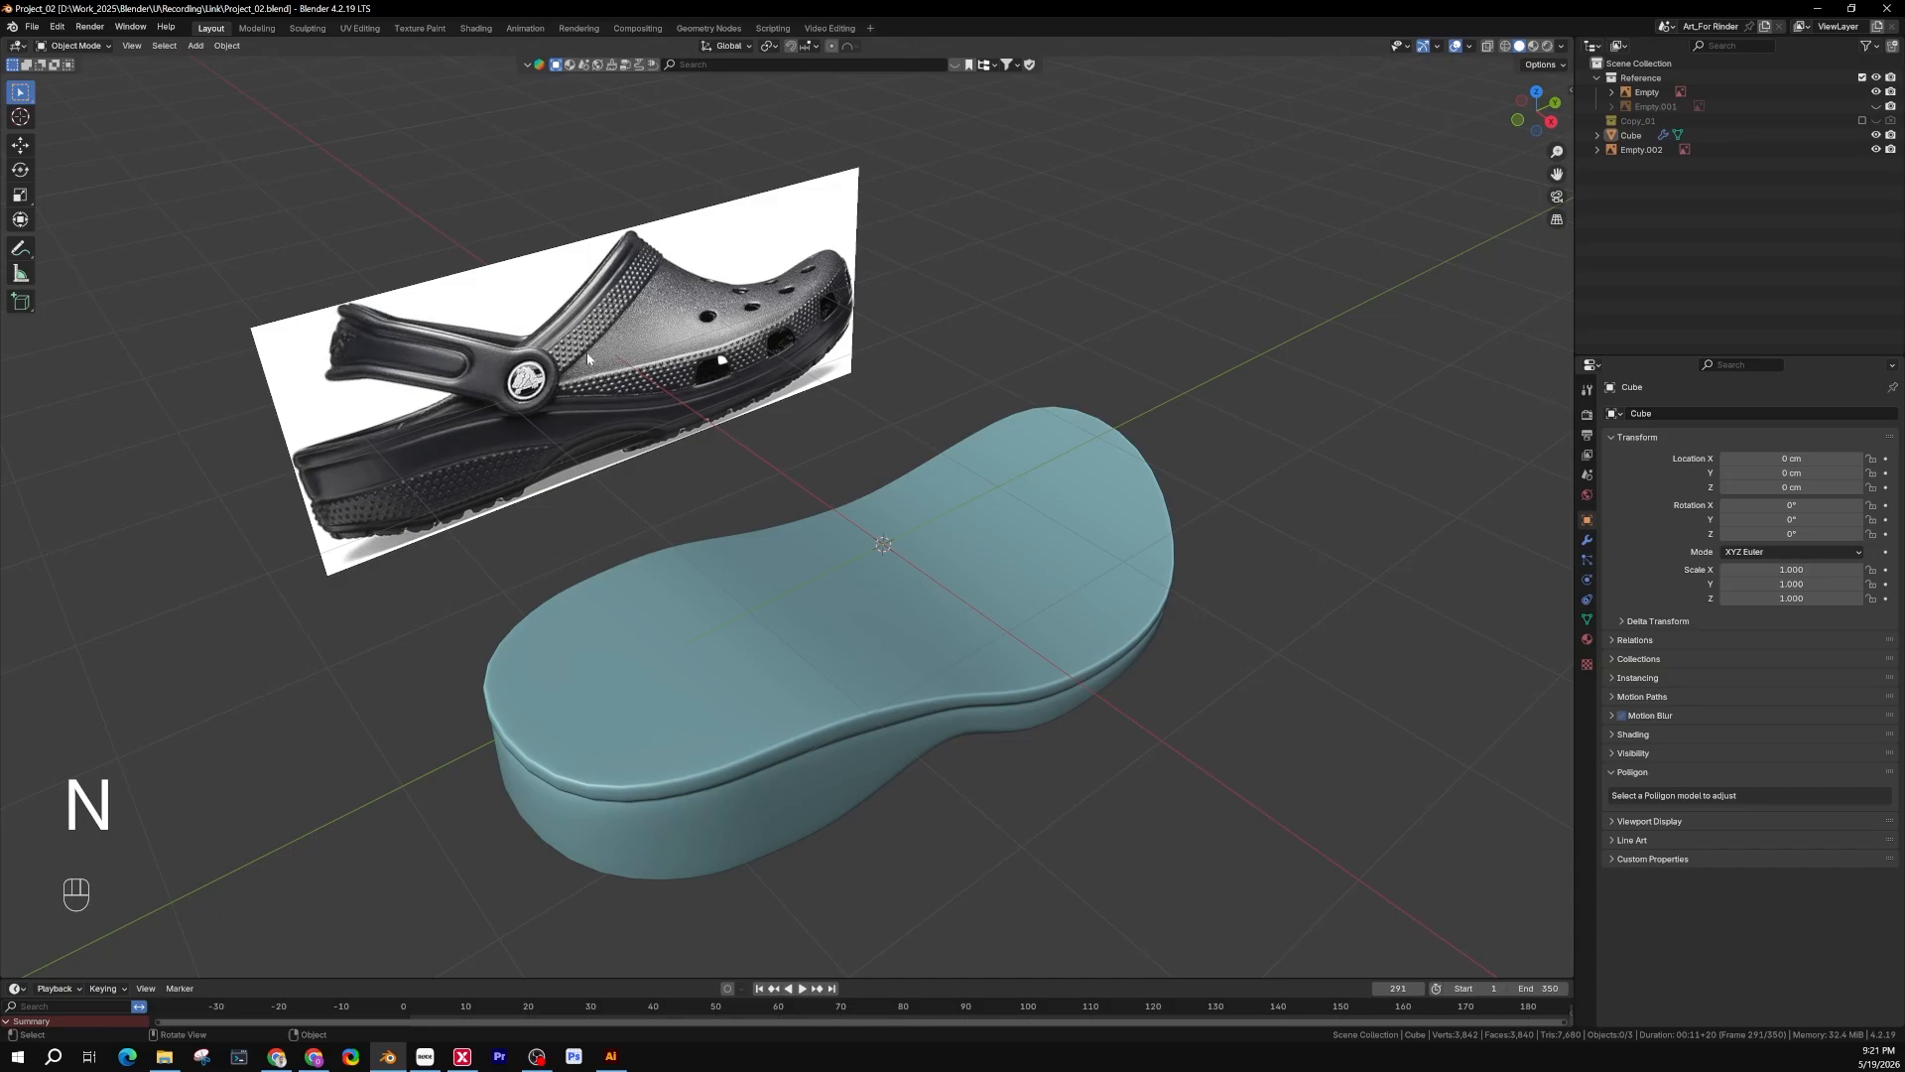
middle_drag(765, 442, 1007, 422)
middle_drag(1008, 422, 913, 415)
middle_drag(913, 415, 911, 353)
click(926, 384)
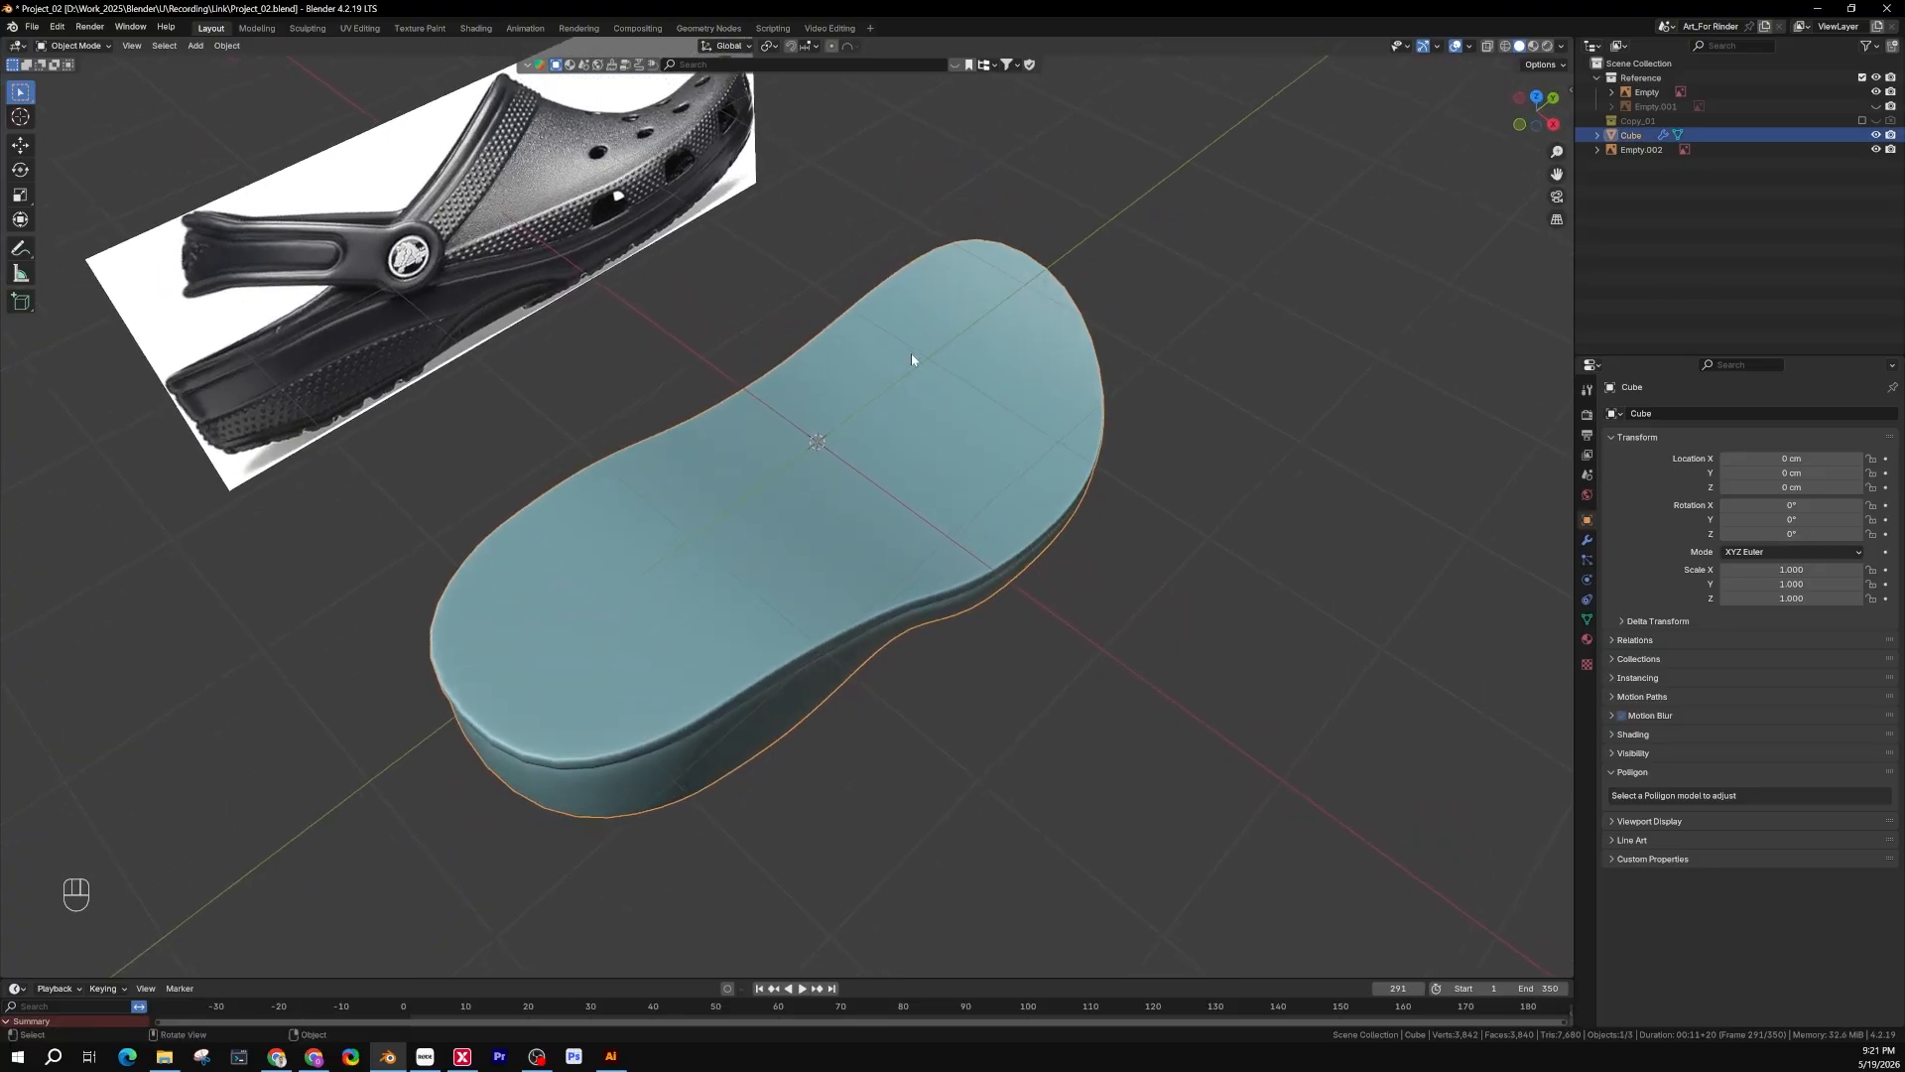
key(Tab)
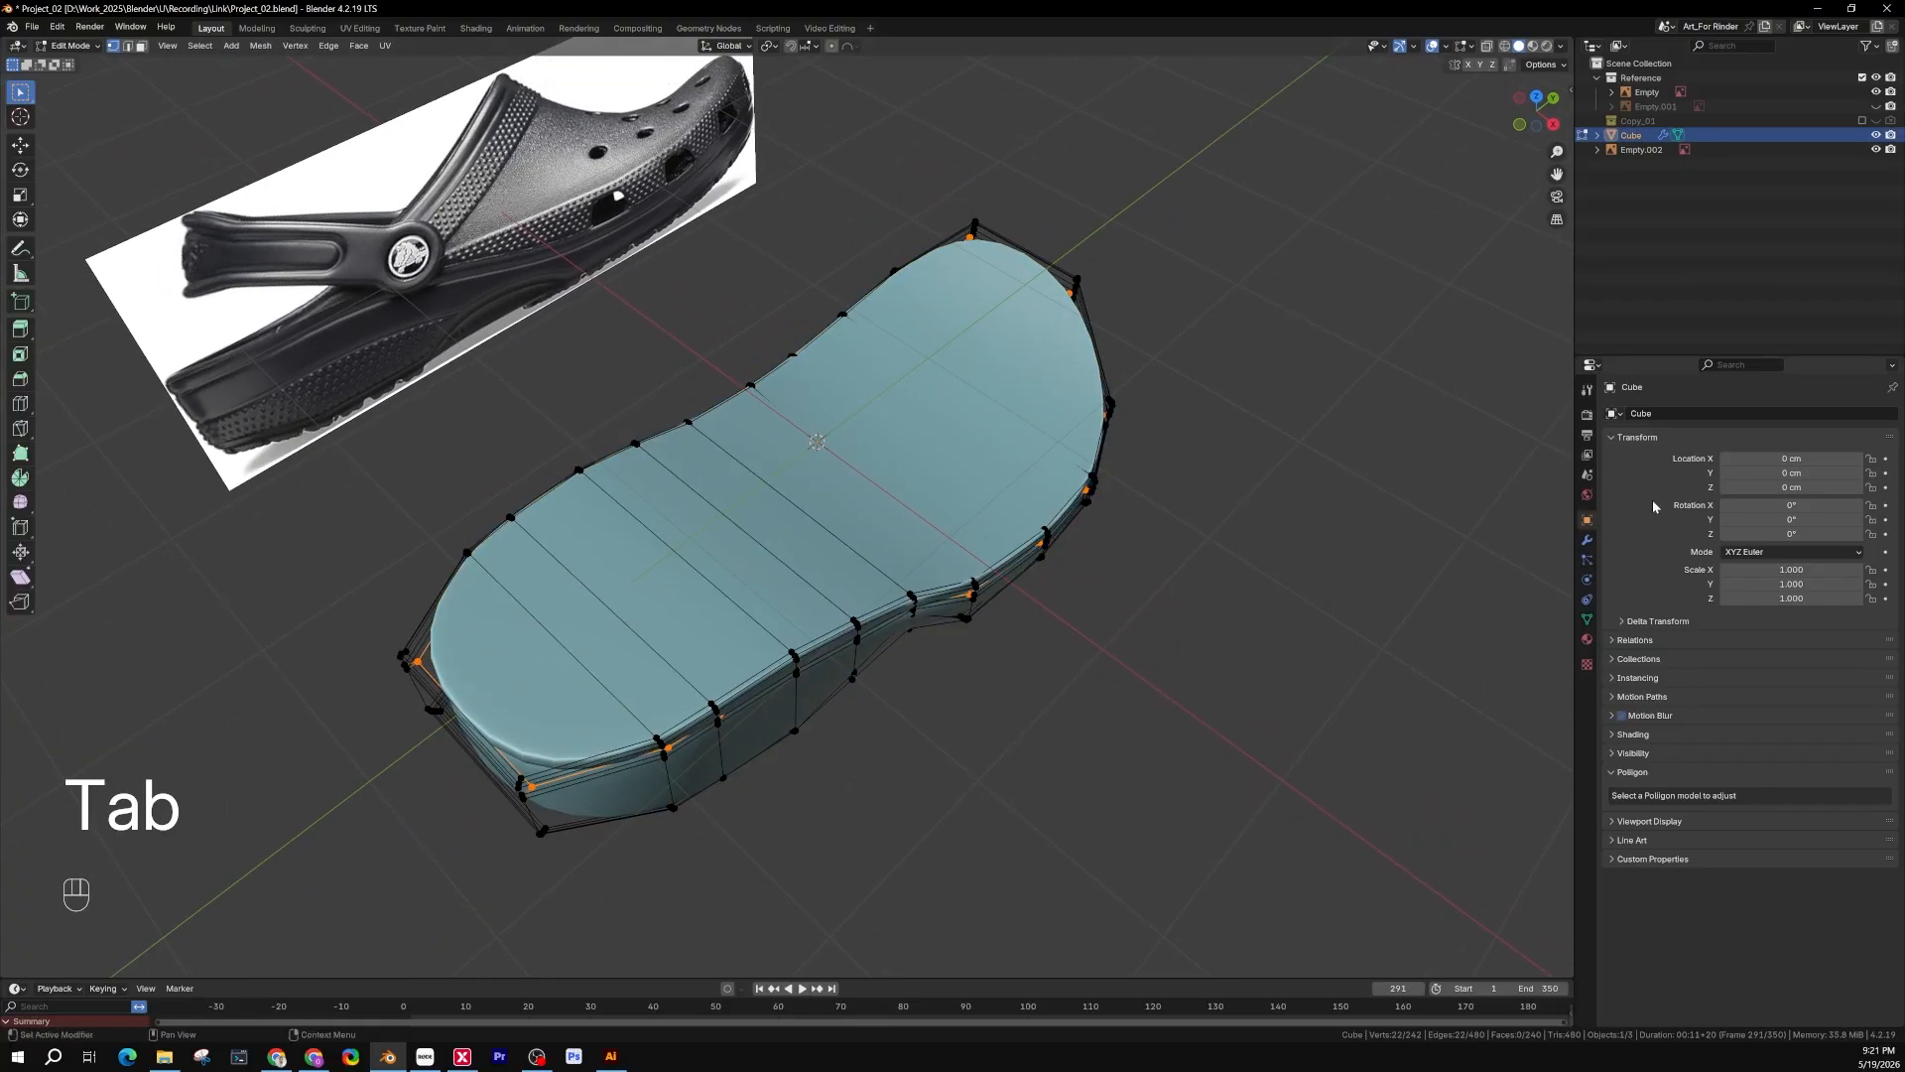
click(1587, 540)
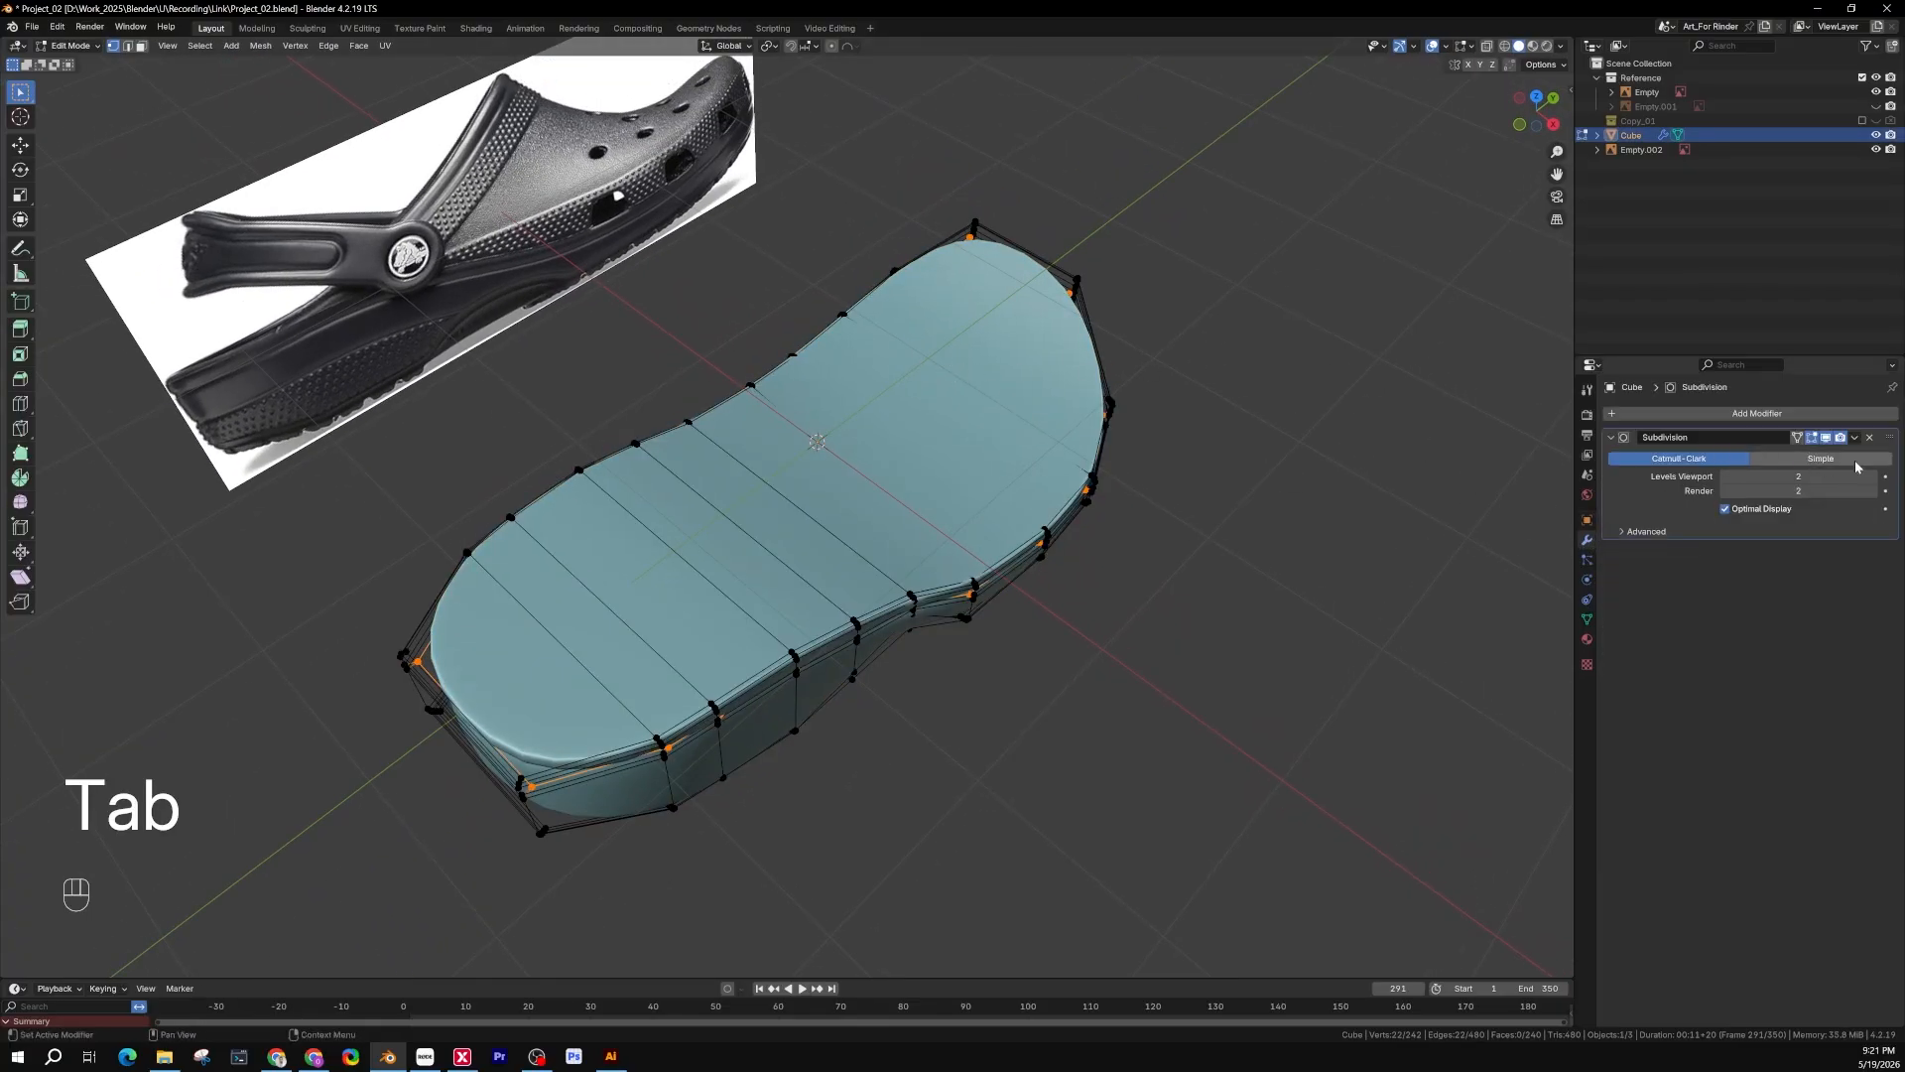
click(1812, 438)
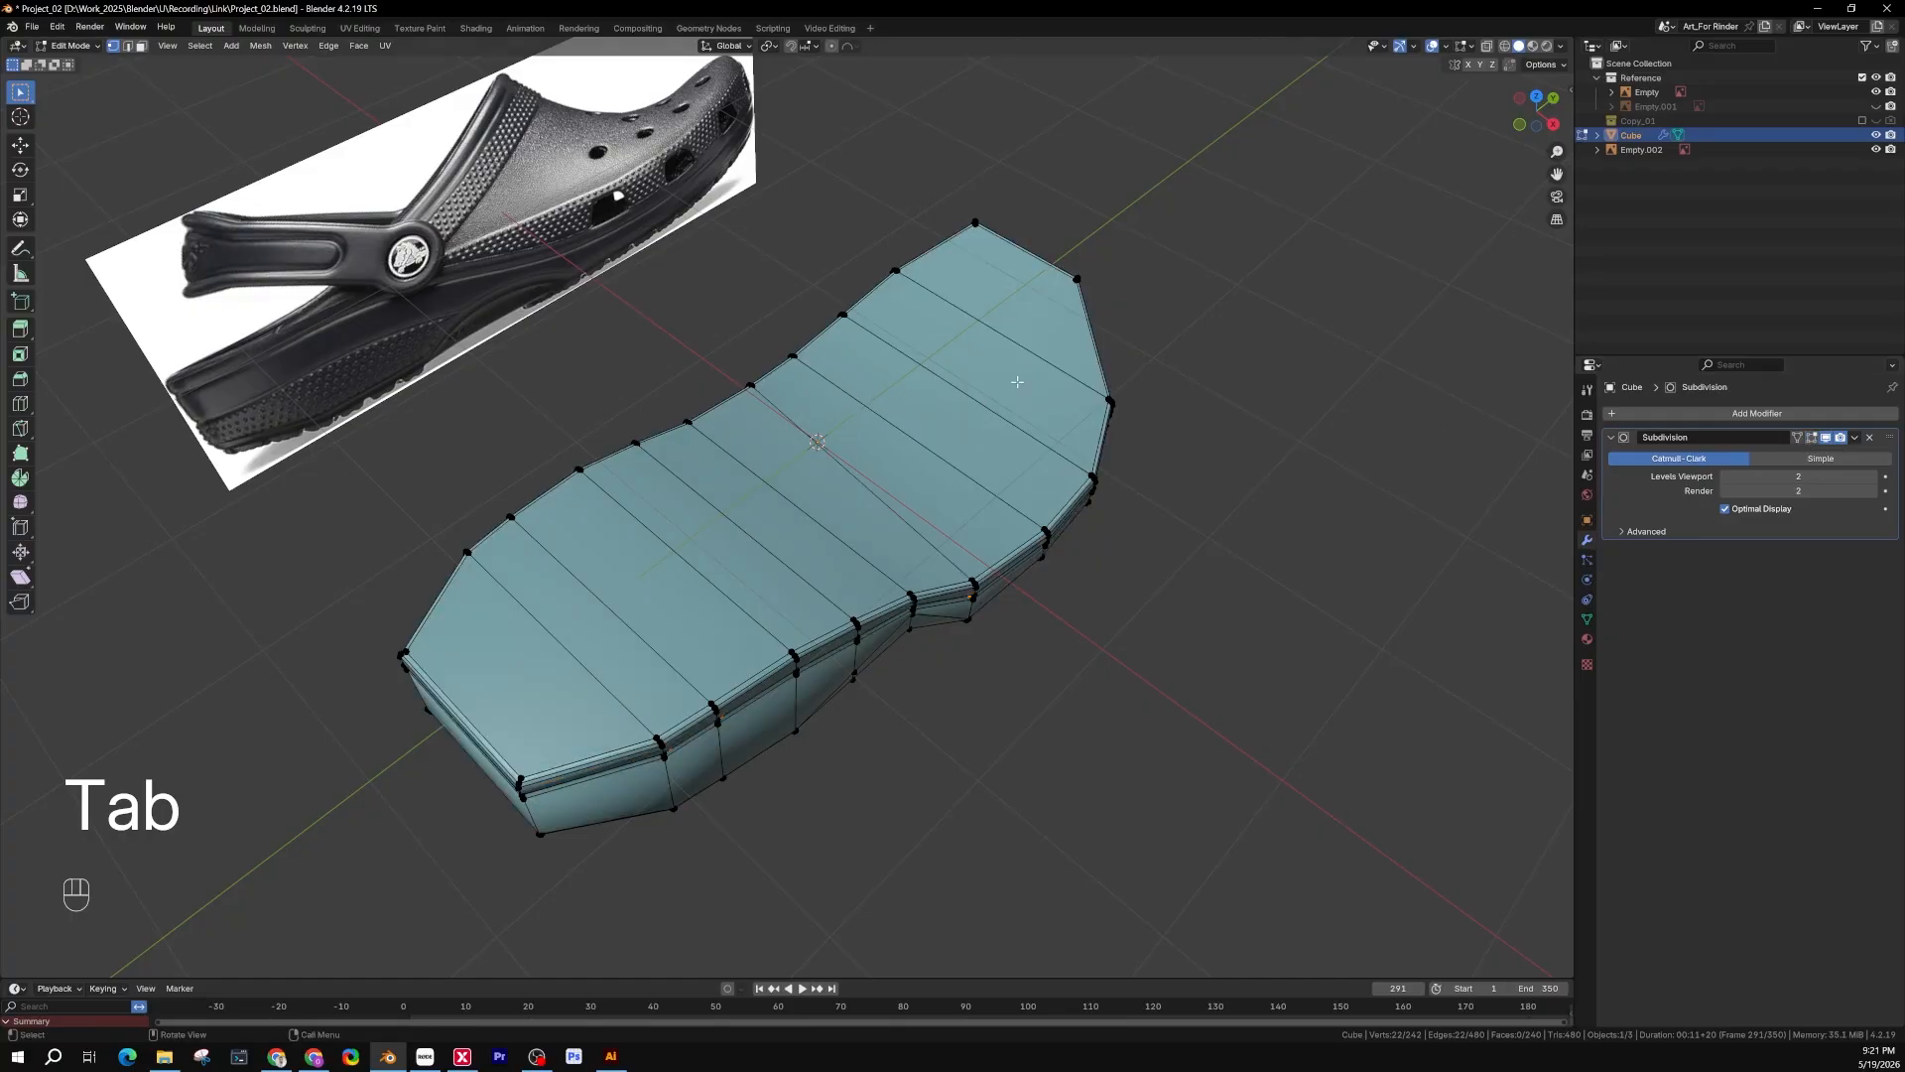
Select the whole strip of top faces on the sole, from the heel face to the toe face
key(3)
click(526, 675)
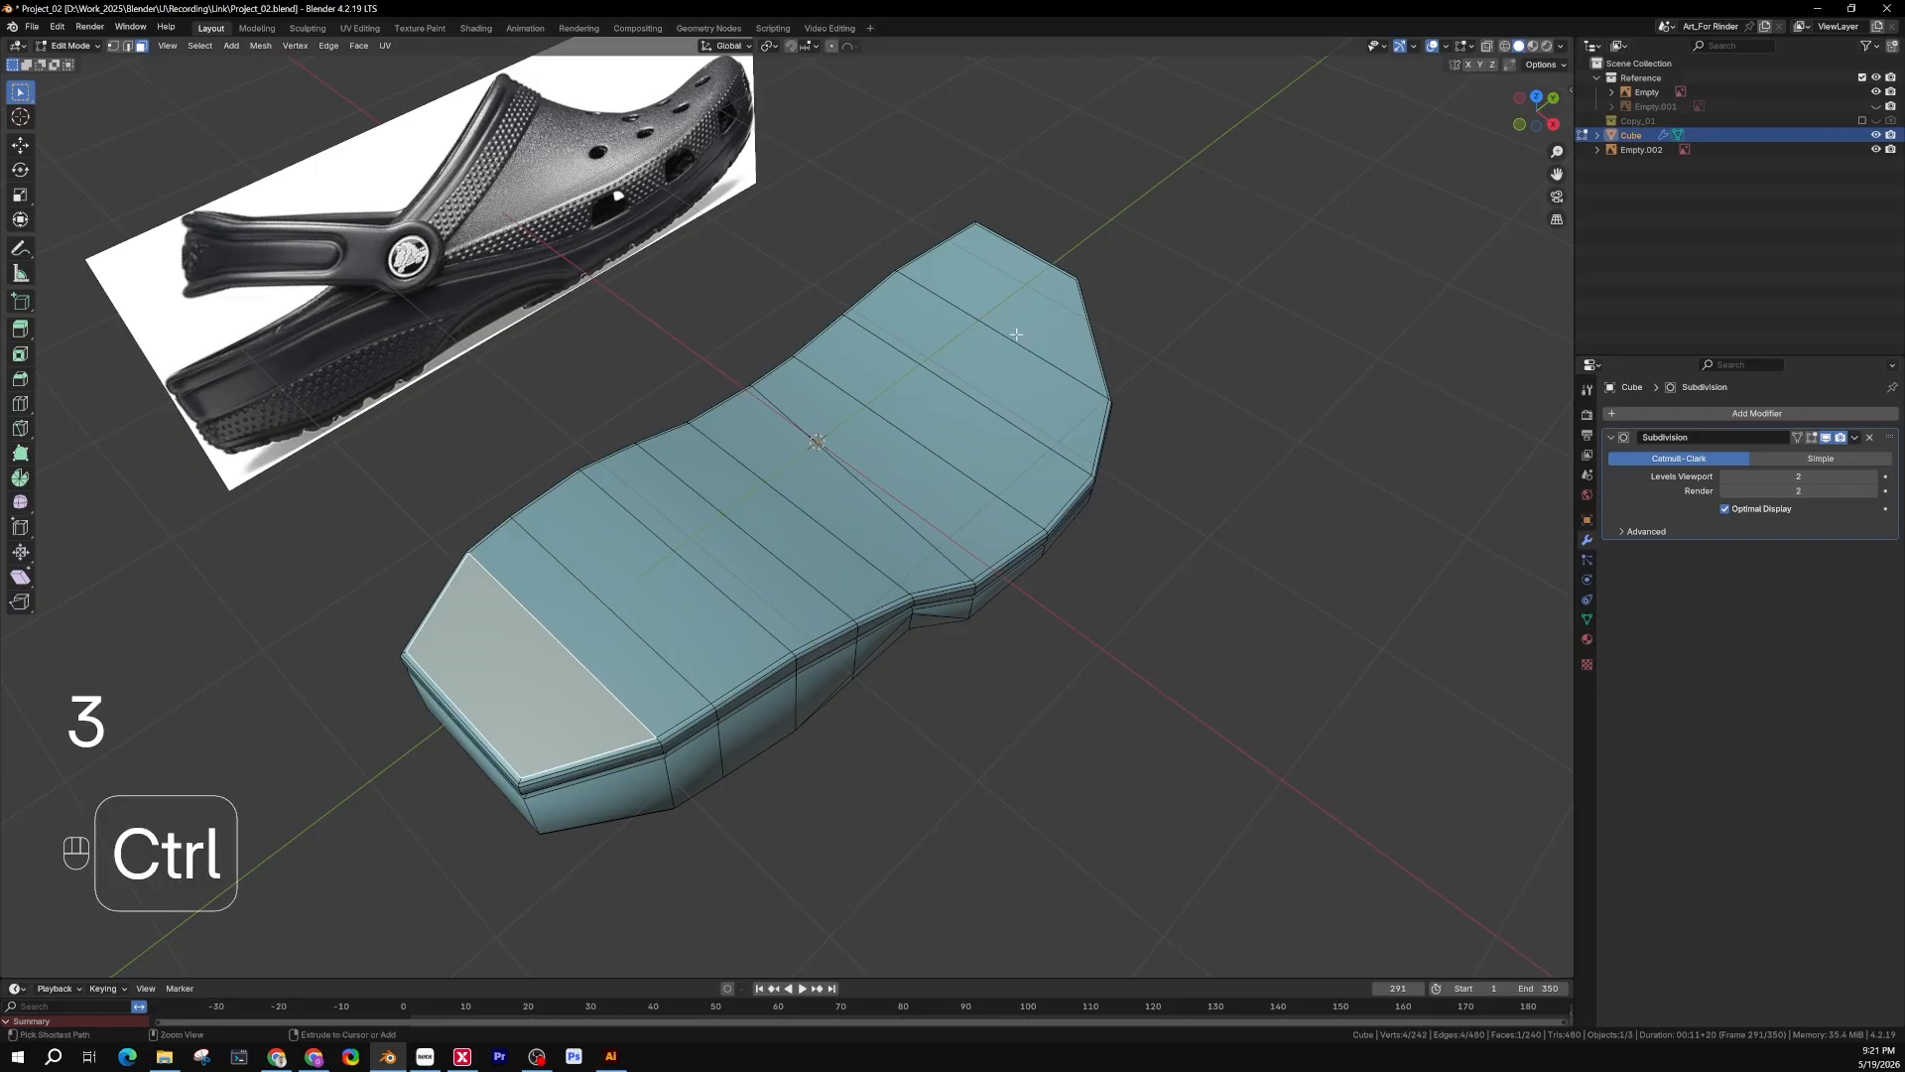
ctrl+shift+click(1026, 274)
middle_drag(1025, 274, 850, 491)
scroll(814, 561, up, 4)
scroll(859, 531, down, 2)
scroll(744, 455, up, 3)
scroll(749, 450, down, 5)
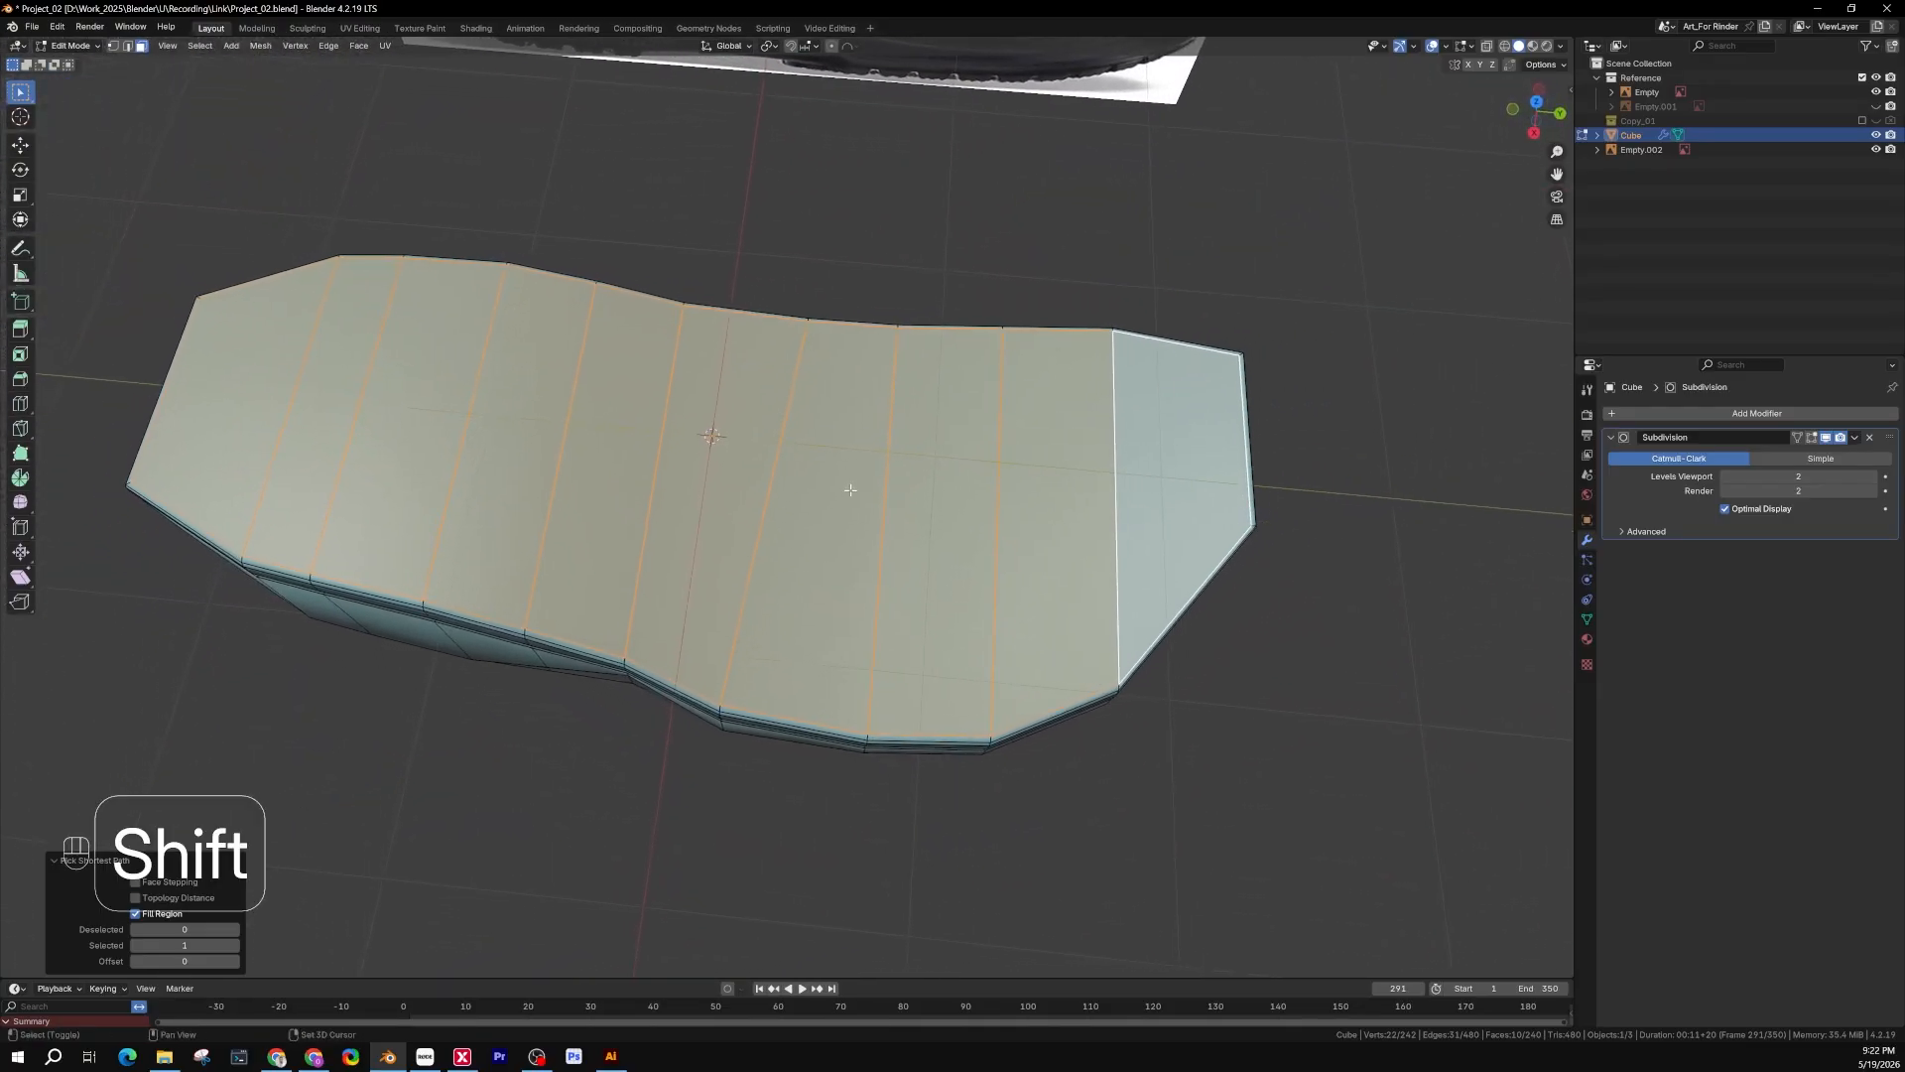
Duplicate the selected top faces in place, separate them into their own object, and return to Object Mode
key(shift+d)
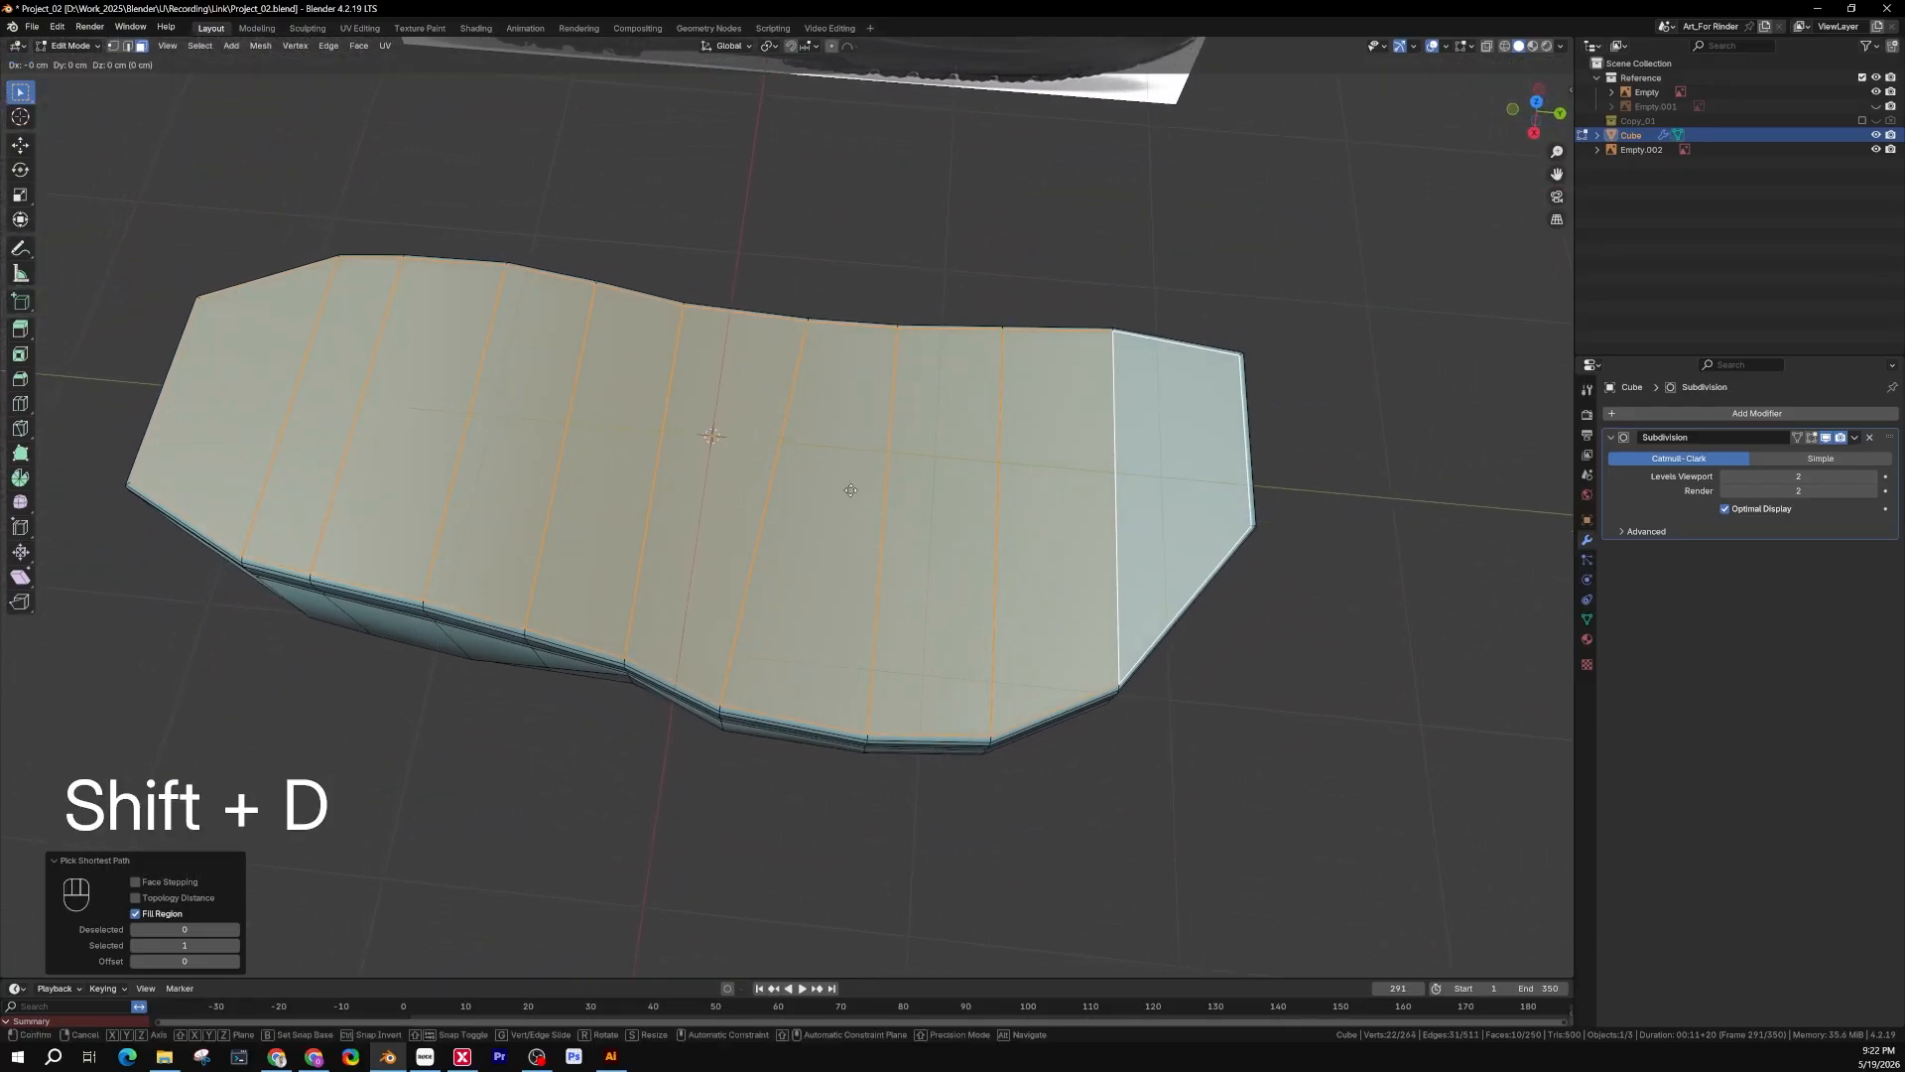
key(Return)
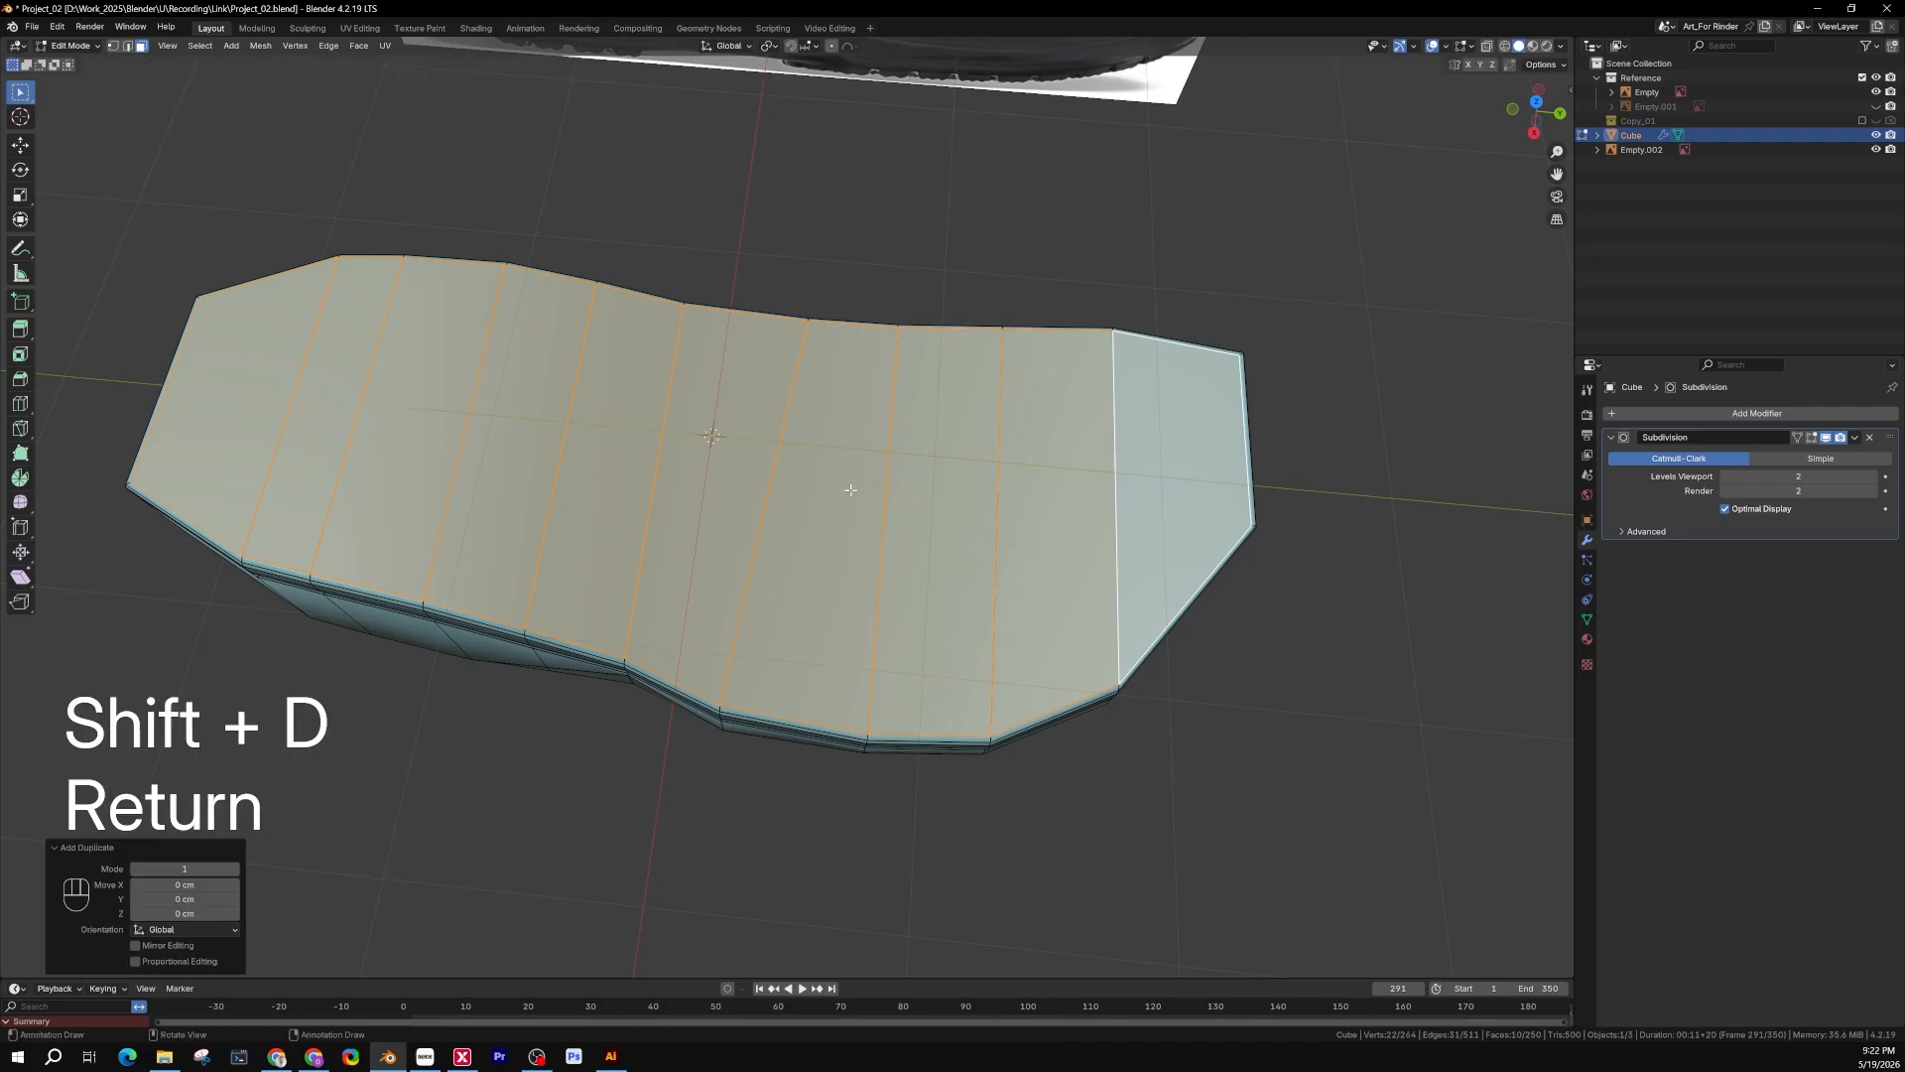
key(m)
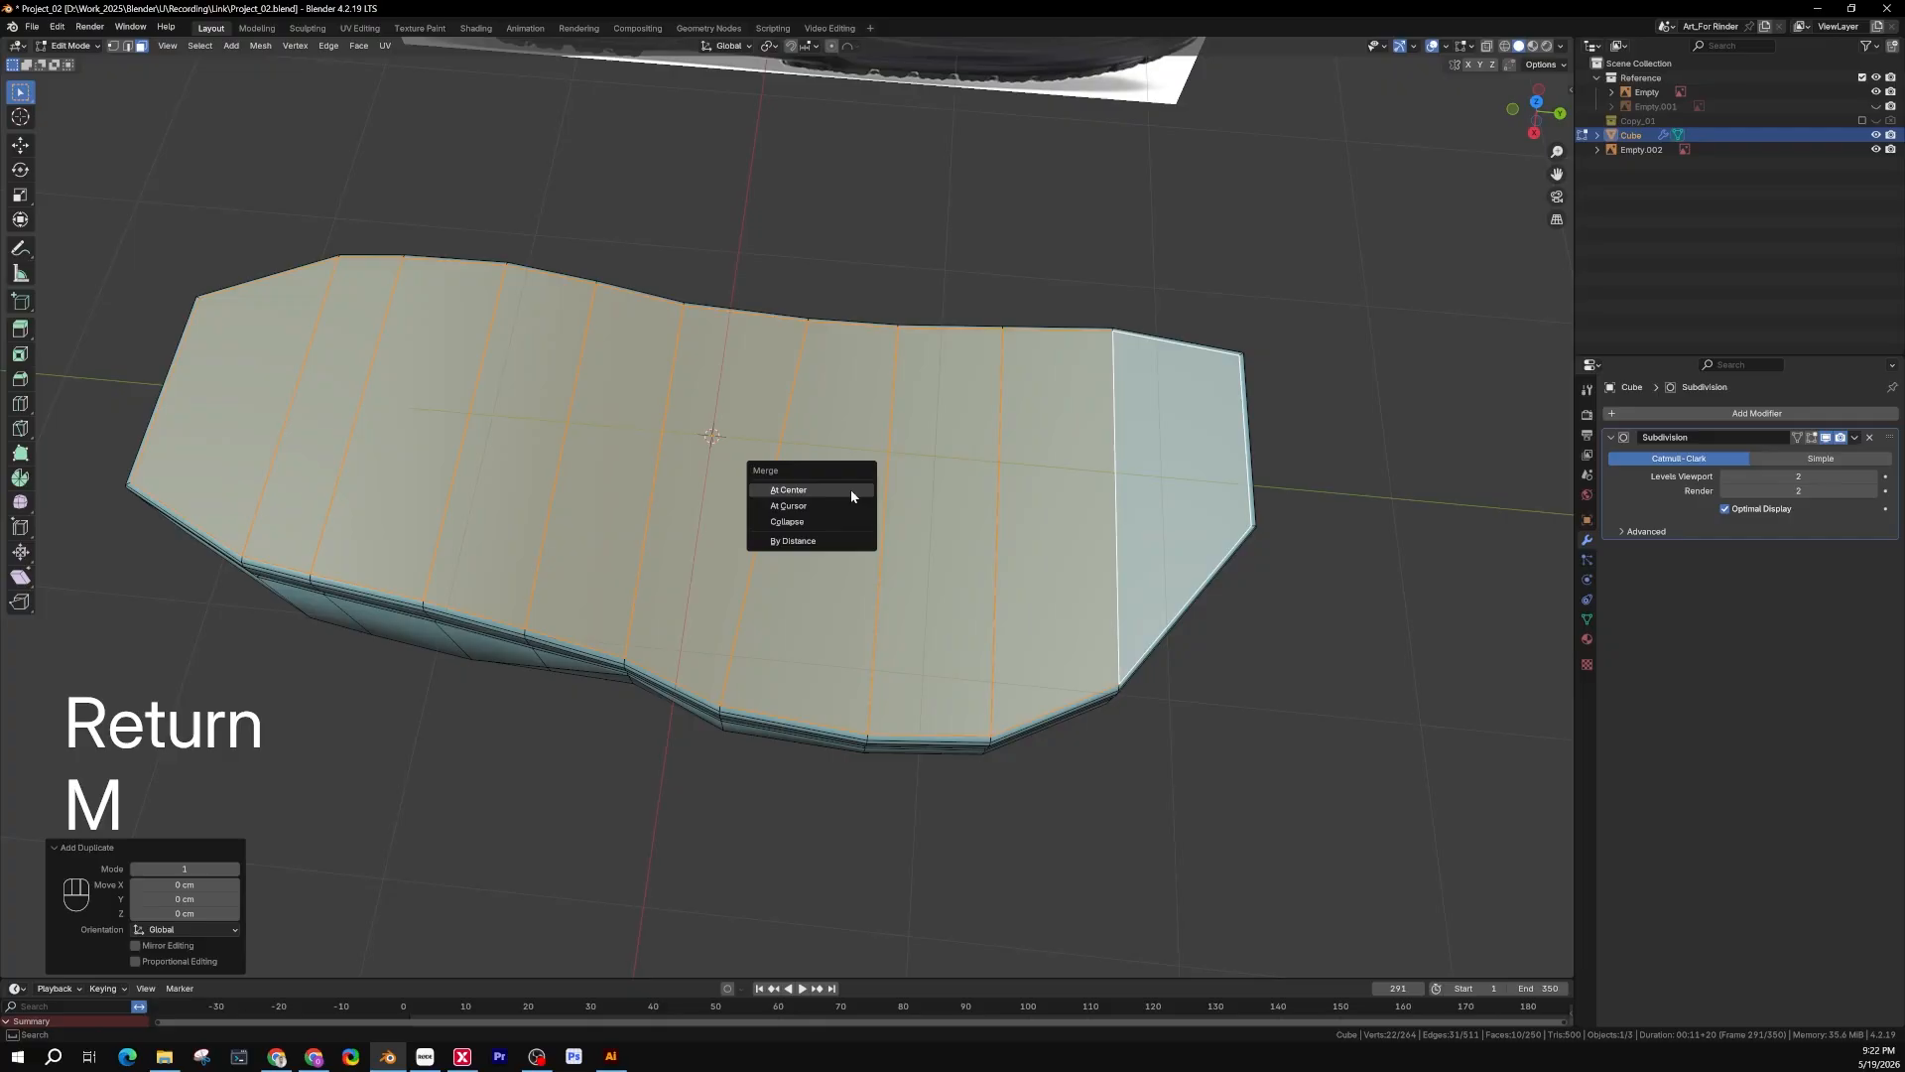
key(Escape)
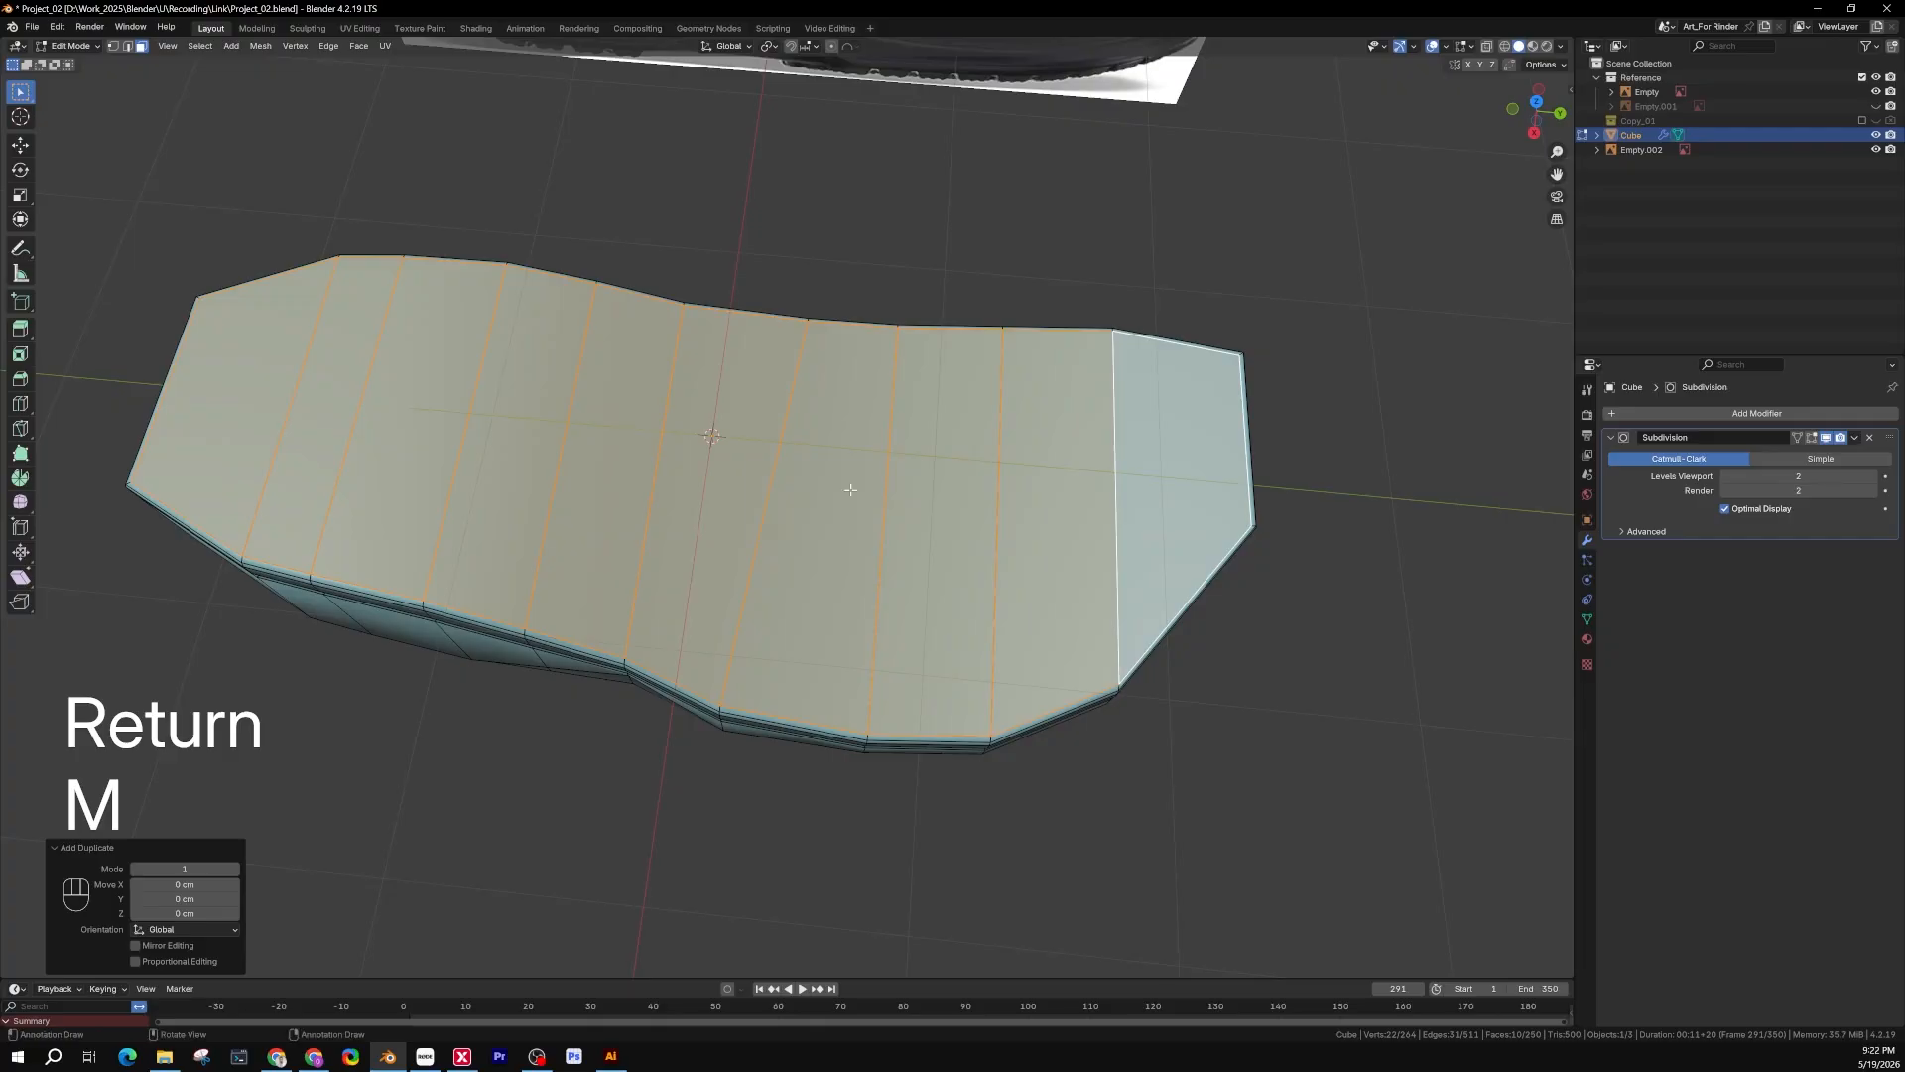
key(p)
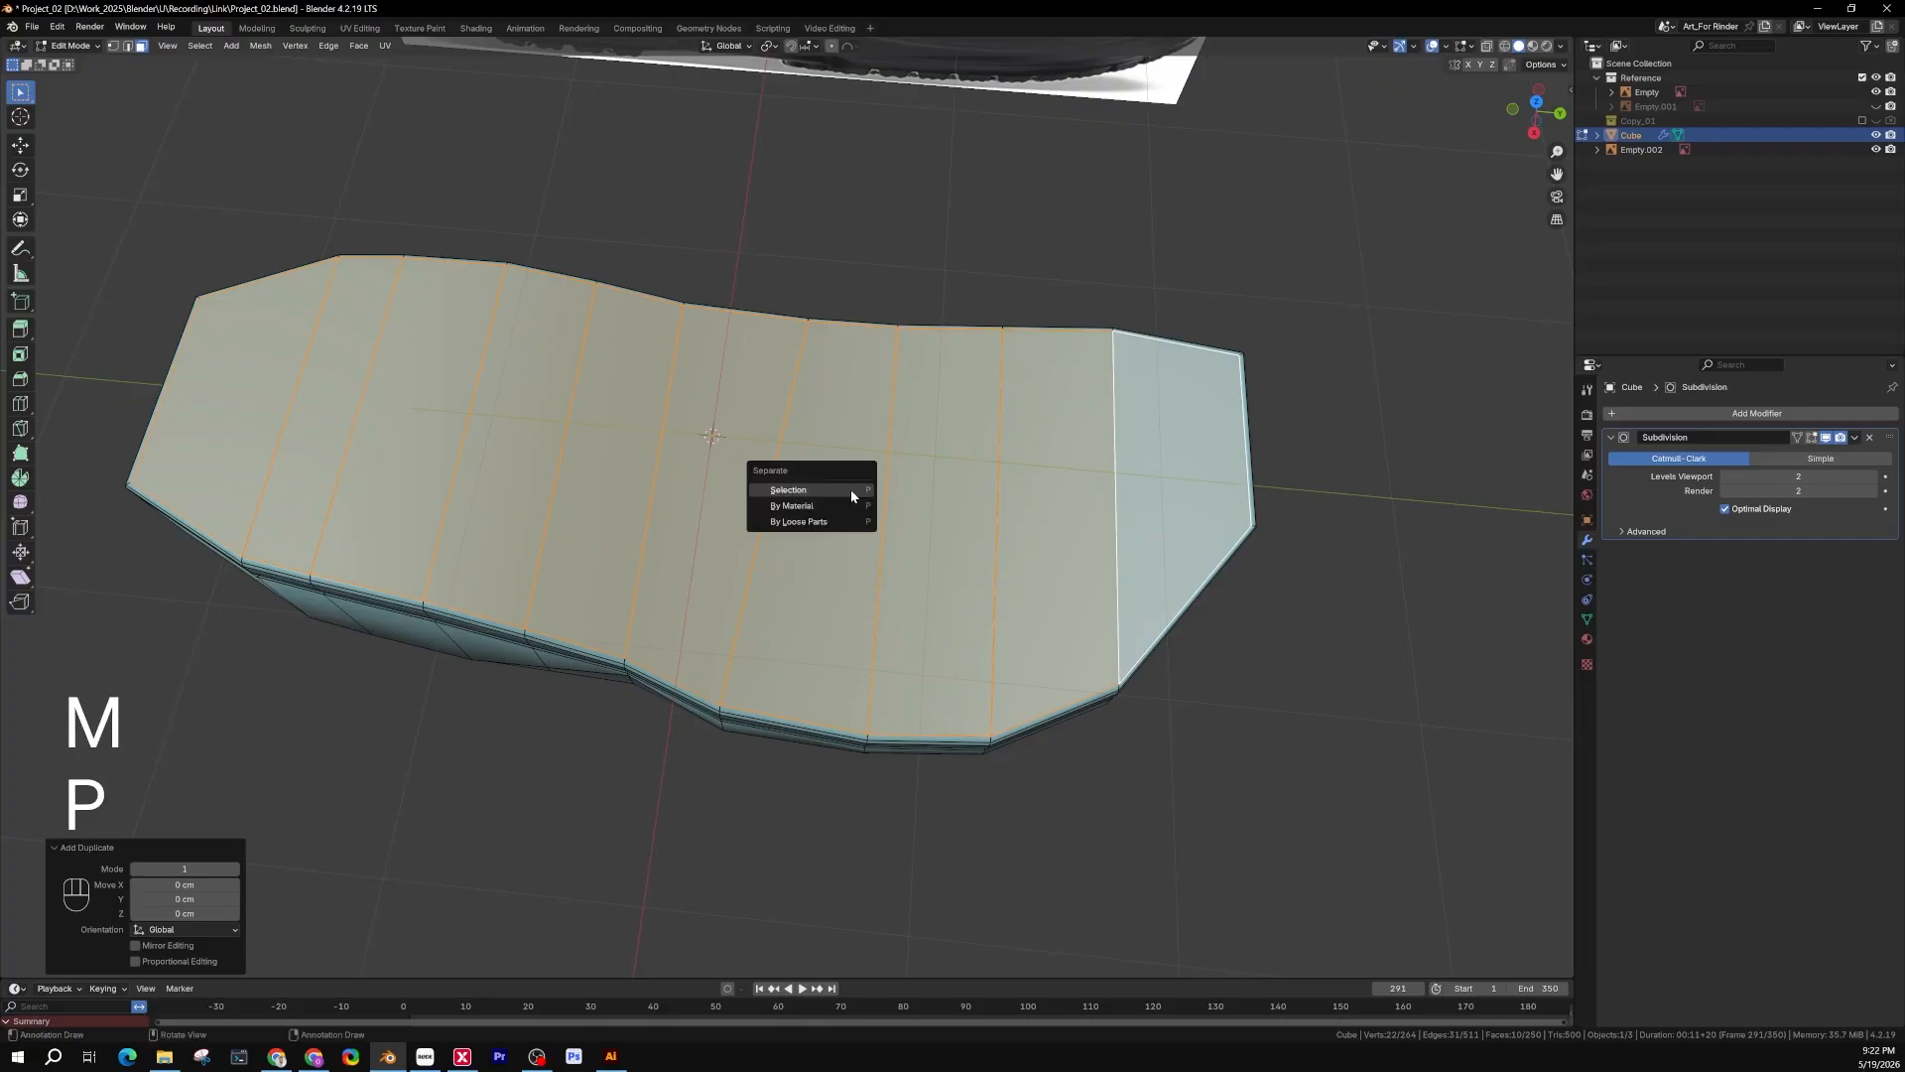
click(849, 490)
scroll(854, 497, down, 3)
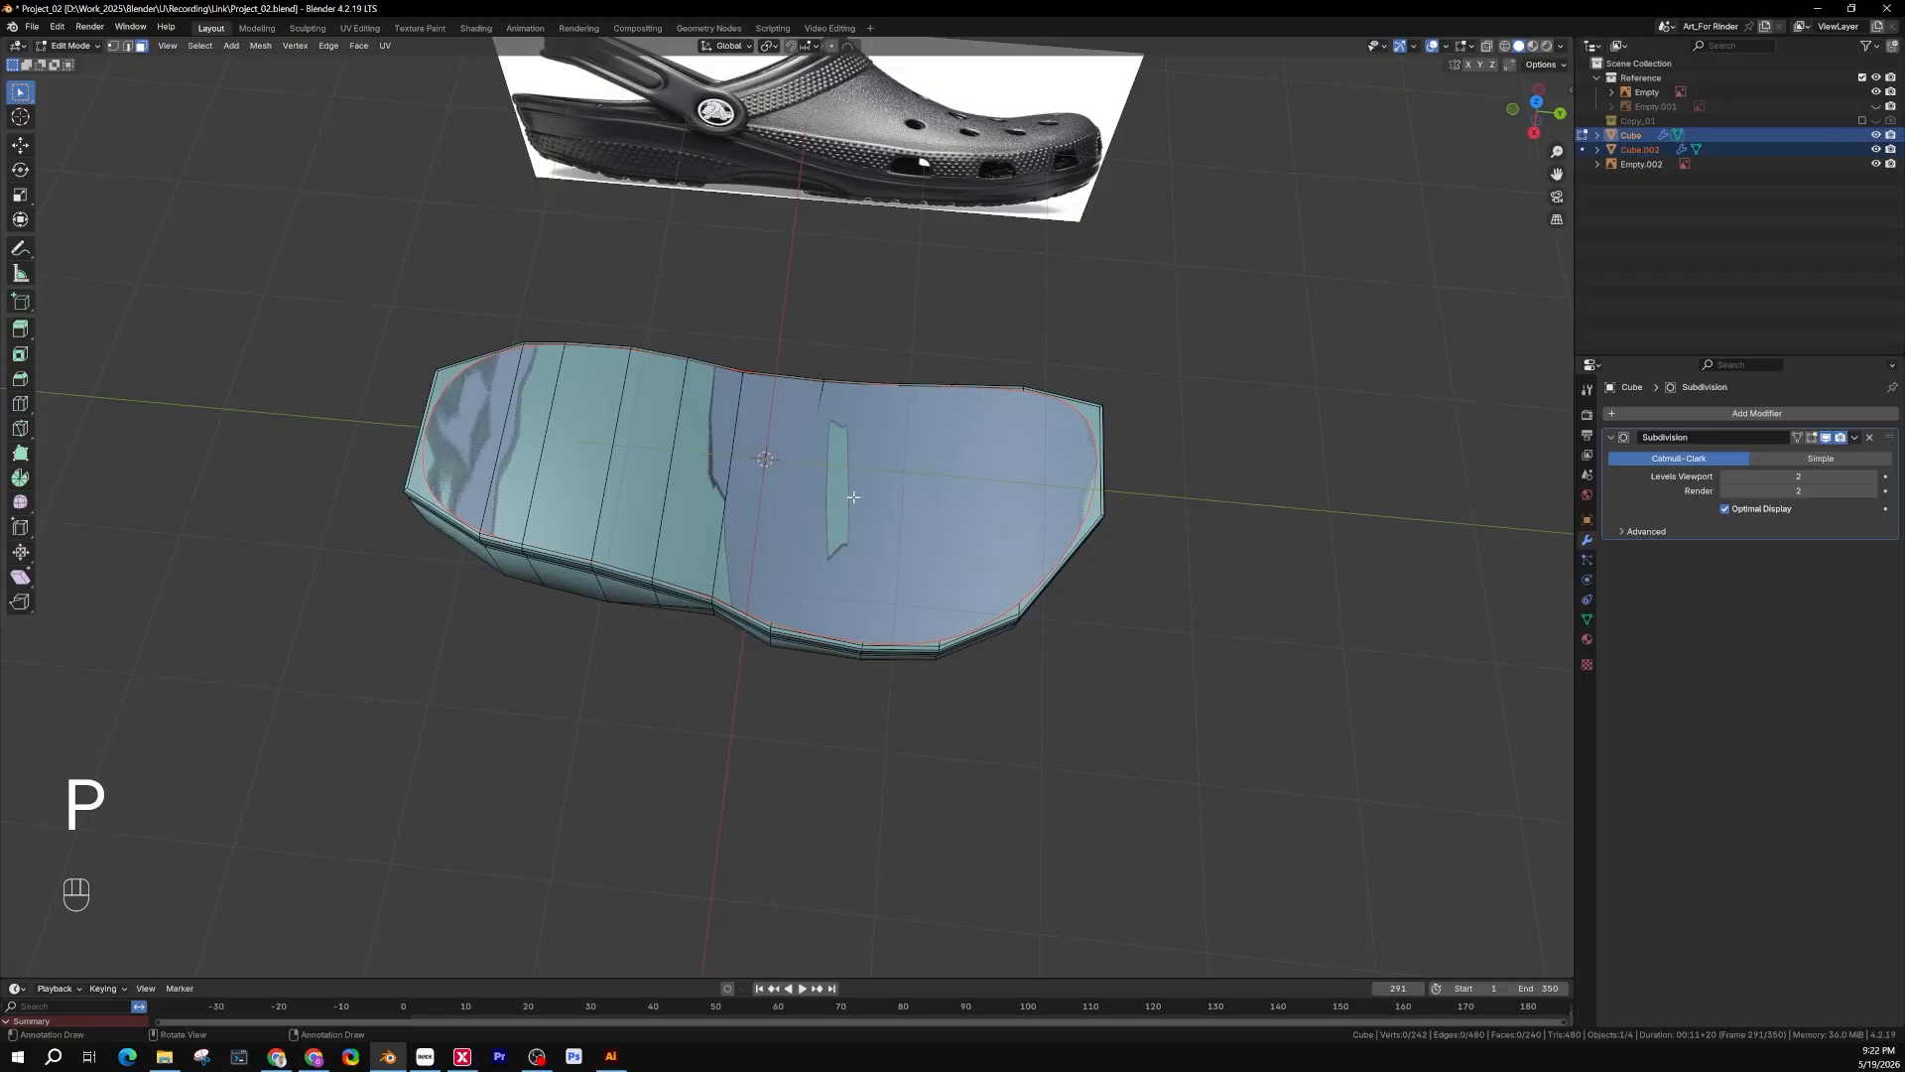
key(Tab)
Try raising the separated top surface about 78.5 cm along Z, and undo the move
middle_drag(854, 496, 1121, 513)
click(1121, 513)
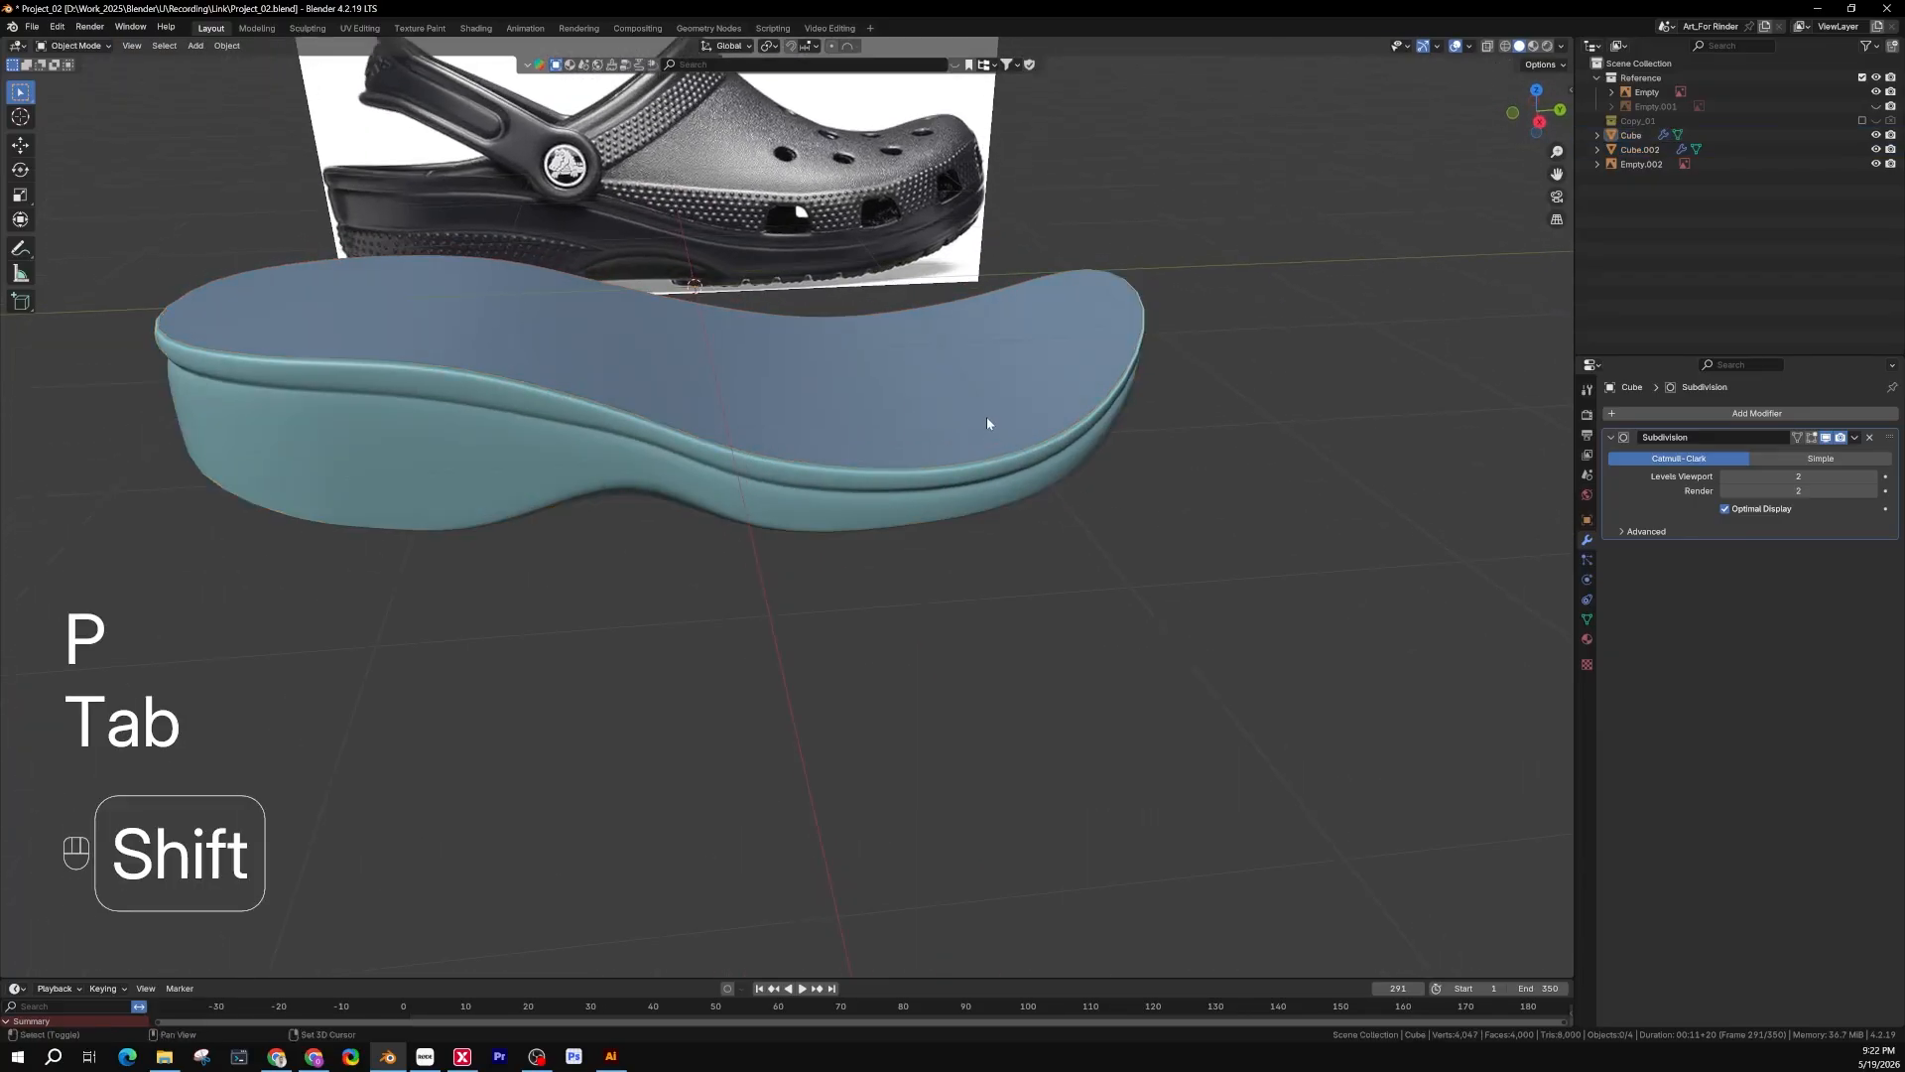
shift+middle_drag(987, 417, 938, 482)
click(1033, 510)
key(g)
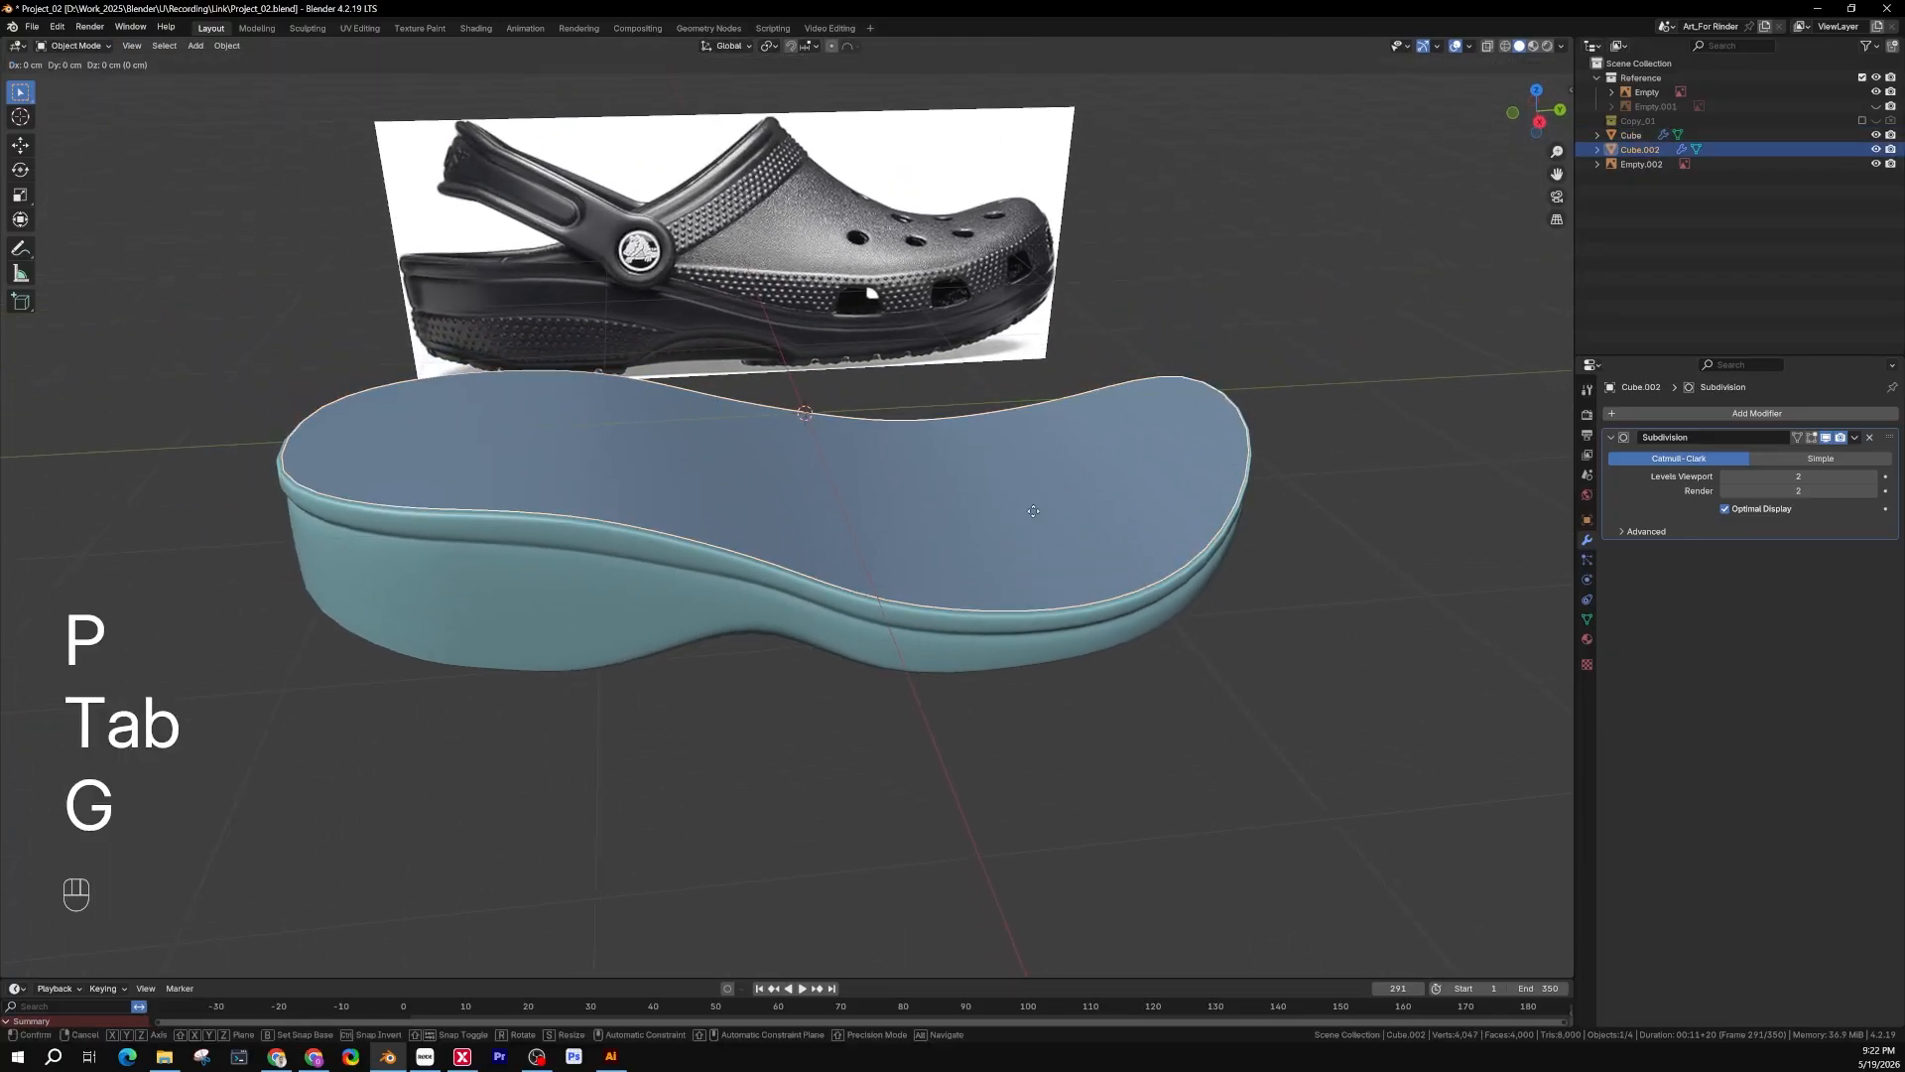
key(z)
click(1057, 357)
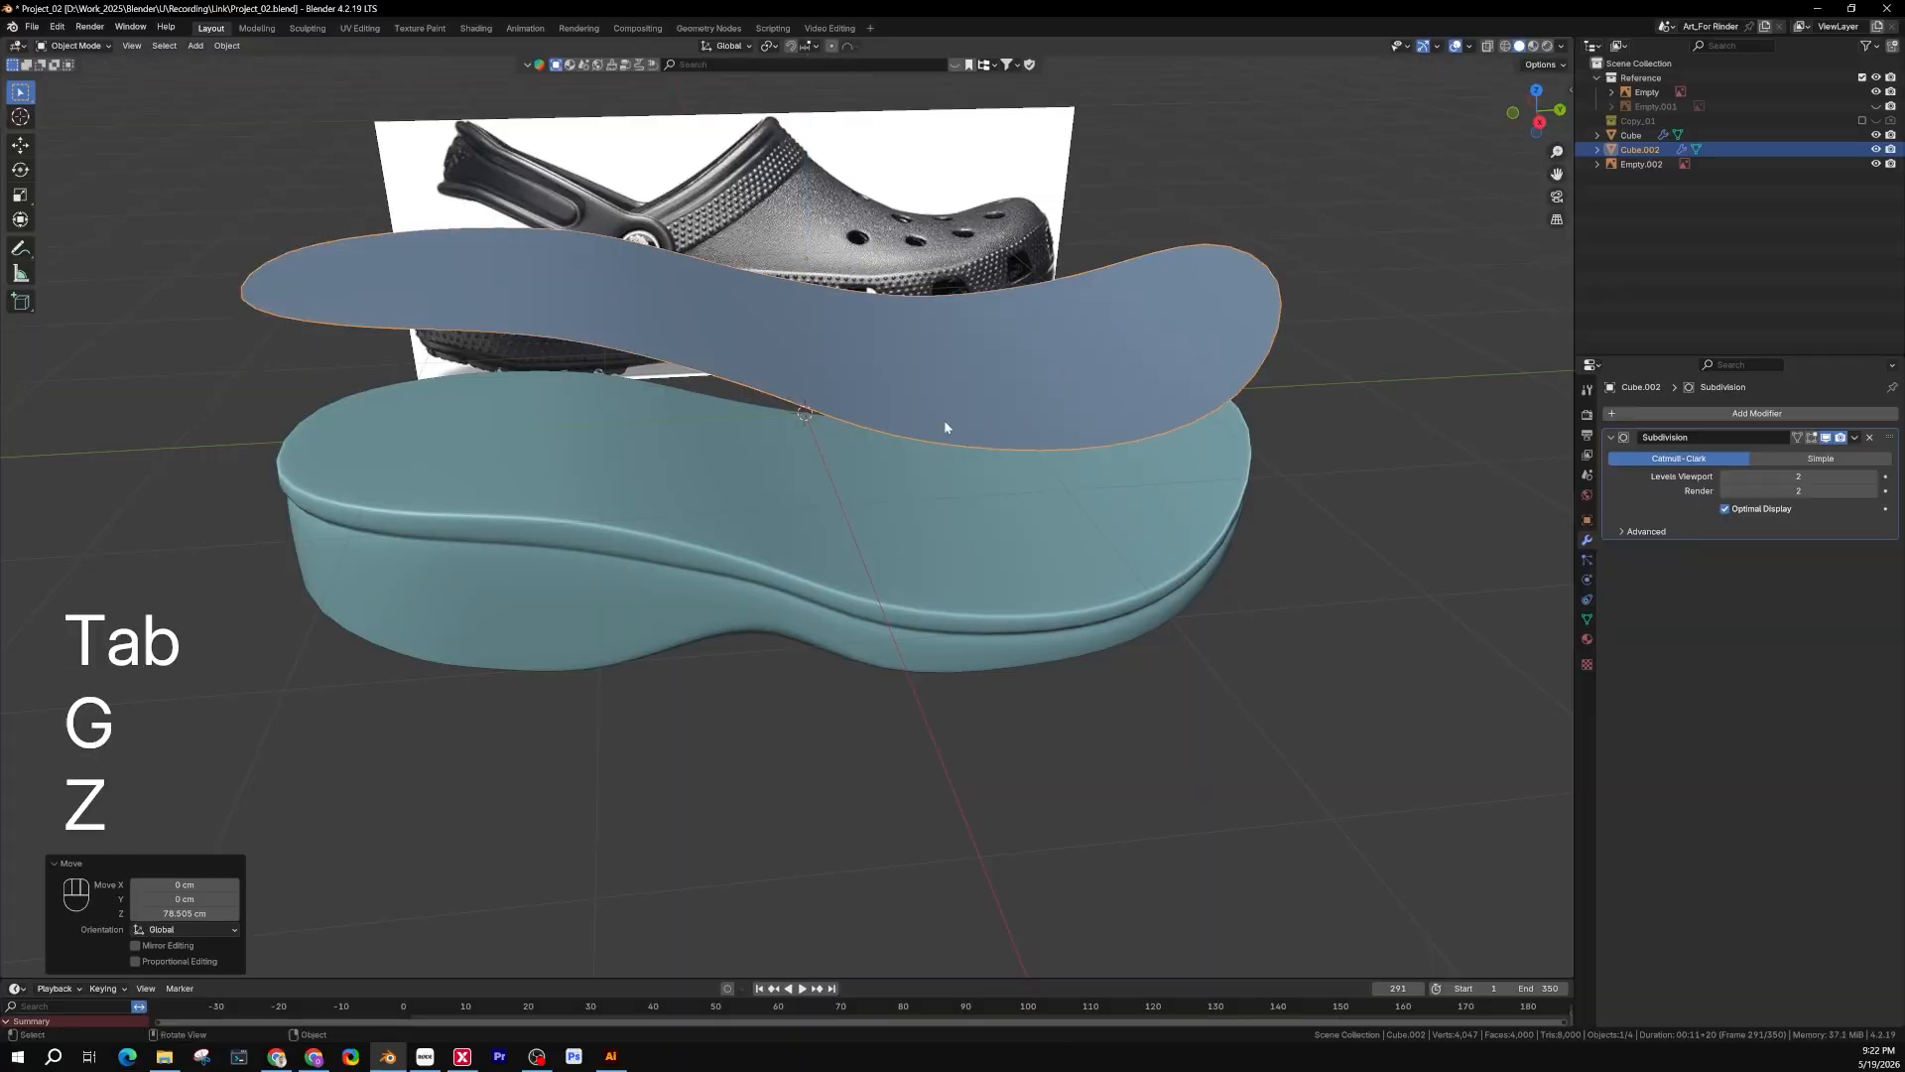
key(ctrl+z)
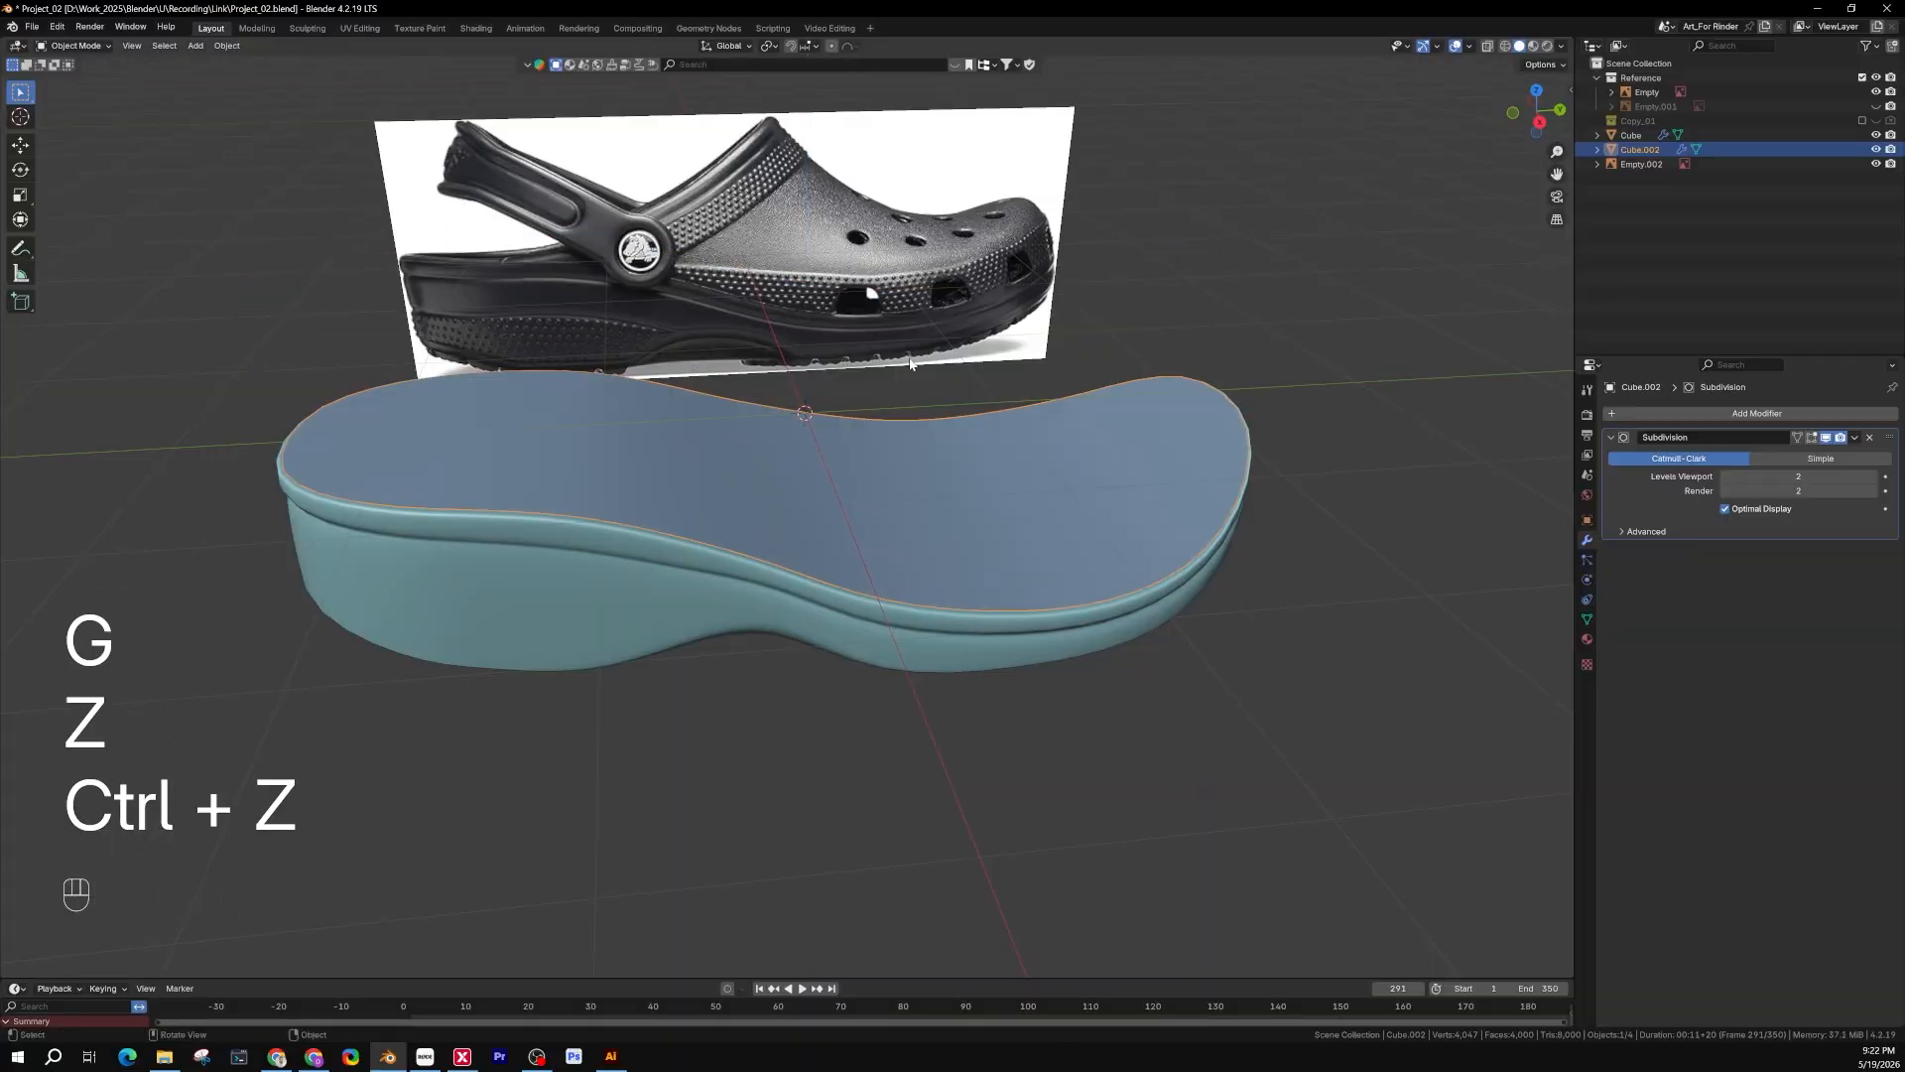
Hide the original sole object Cube, leaving the separated top surface visible
middle_drag(895, 330, 875, 787)
click(875, 789)
click(812, 721)
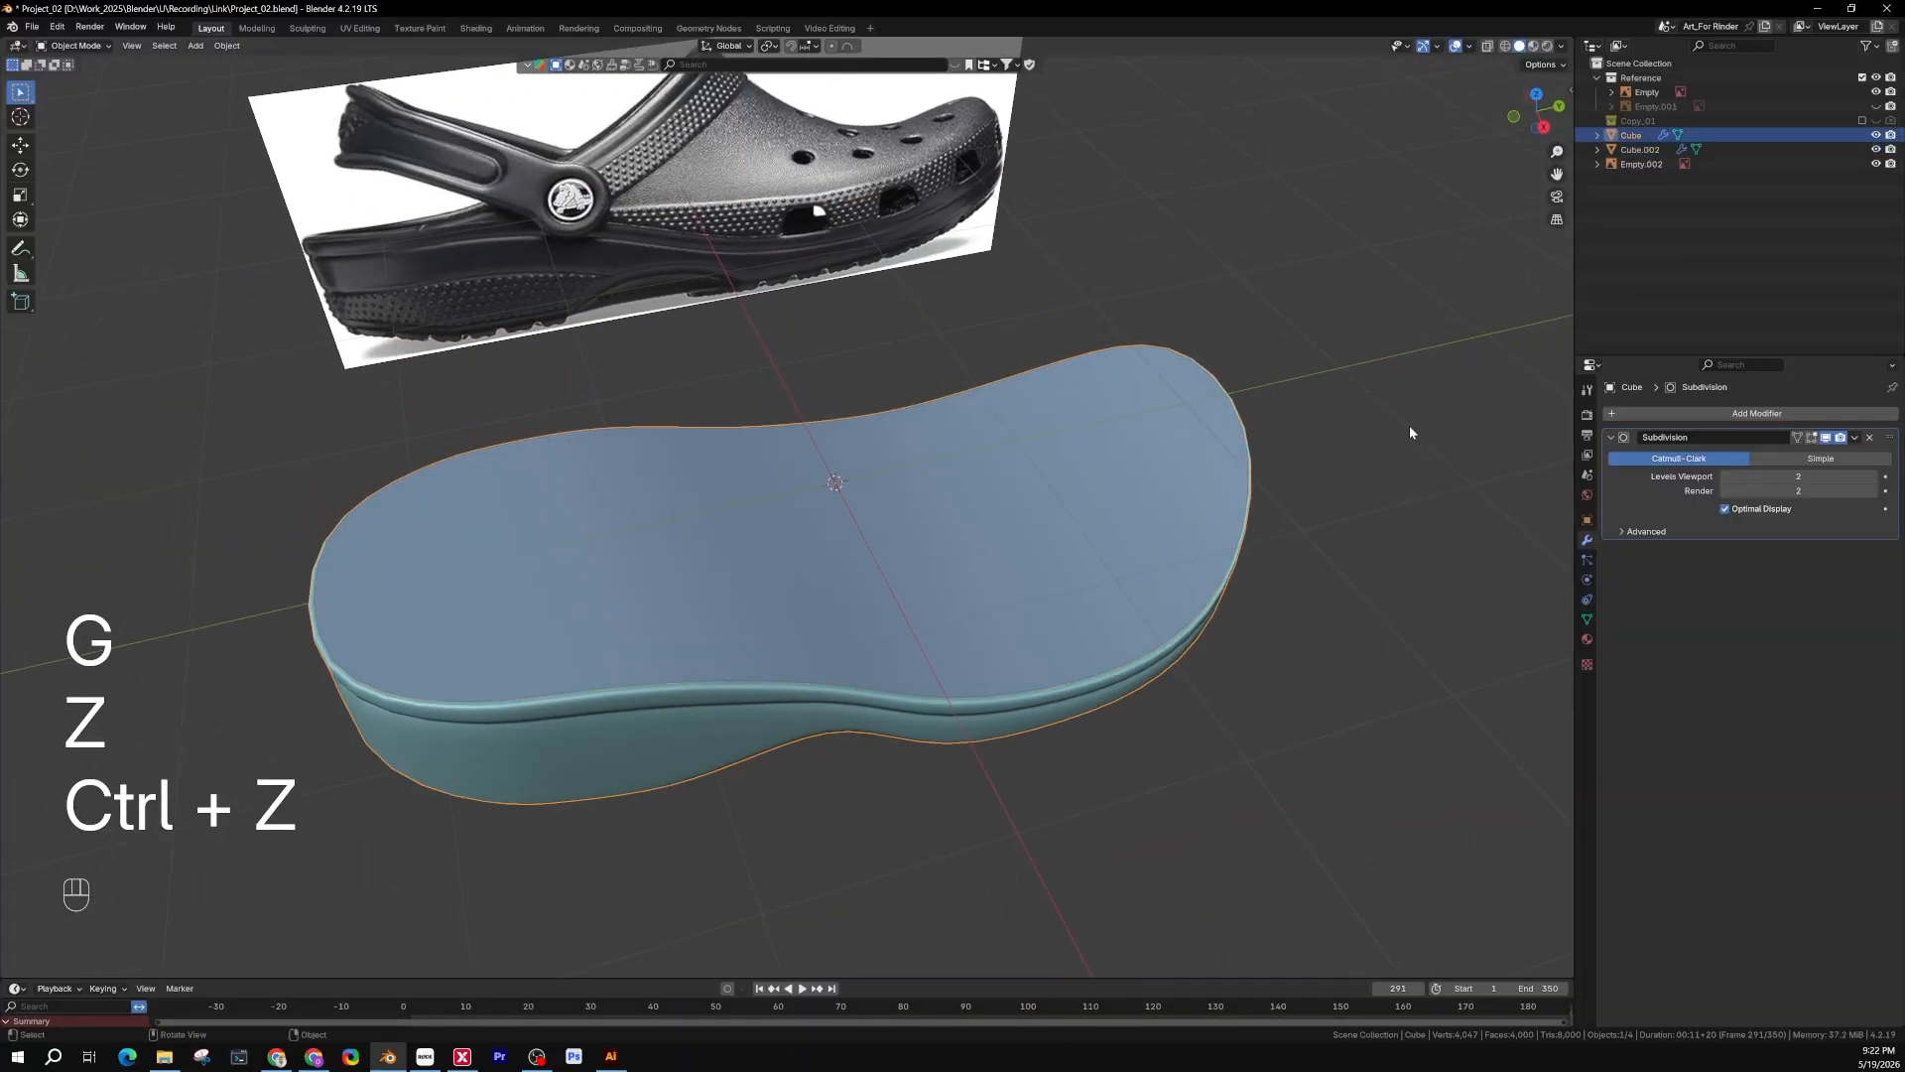
click(927, 533)
click(645, 719)
click(1875, 135)
Hide the outsole reference image Empty.002 that covers the separated surface in top view
middle_drag(1142, 409, 923, 508)
click(1020, 468)
key(KP_7)
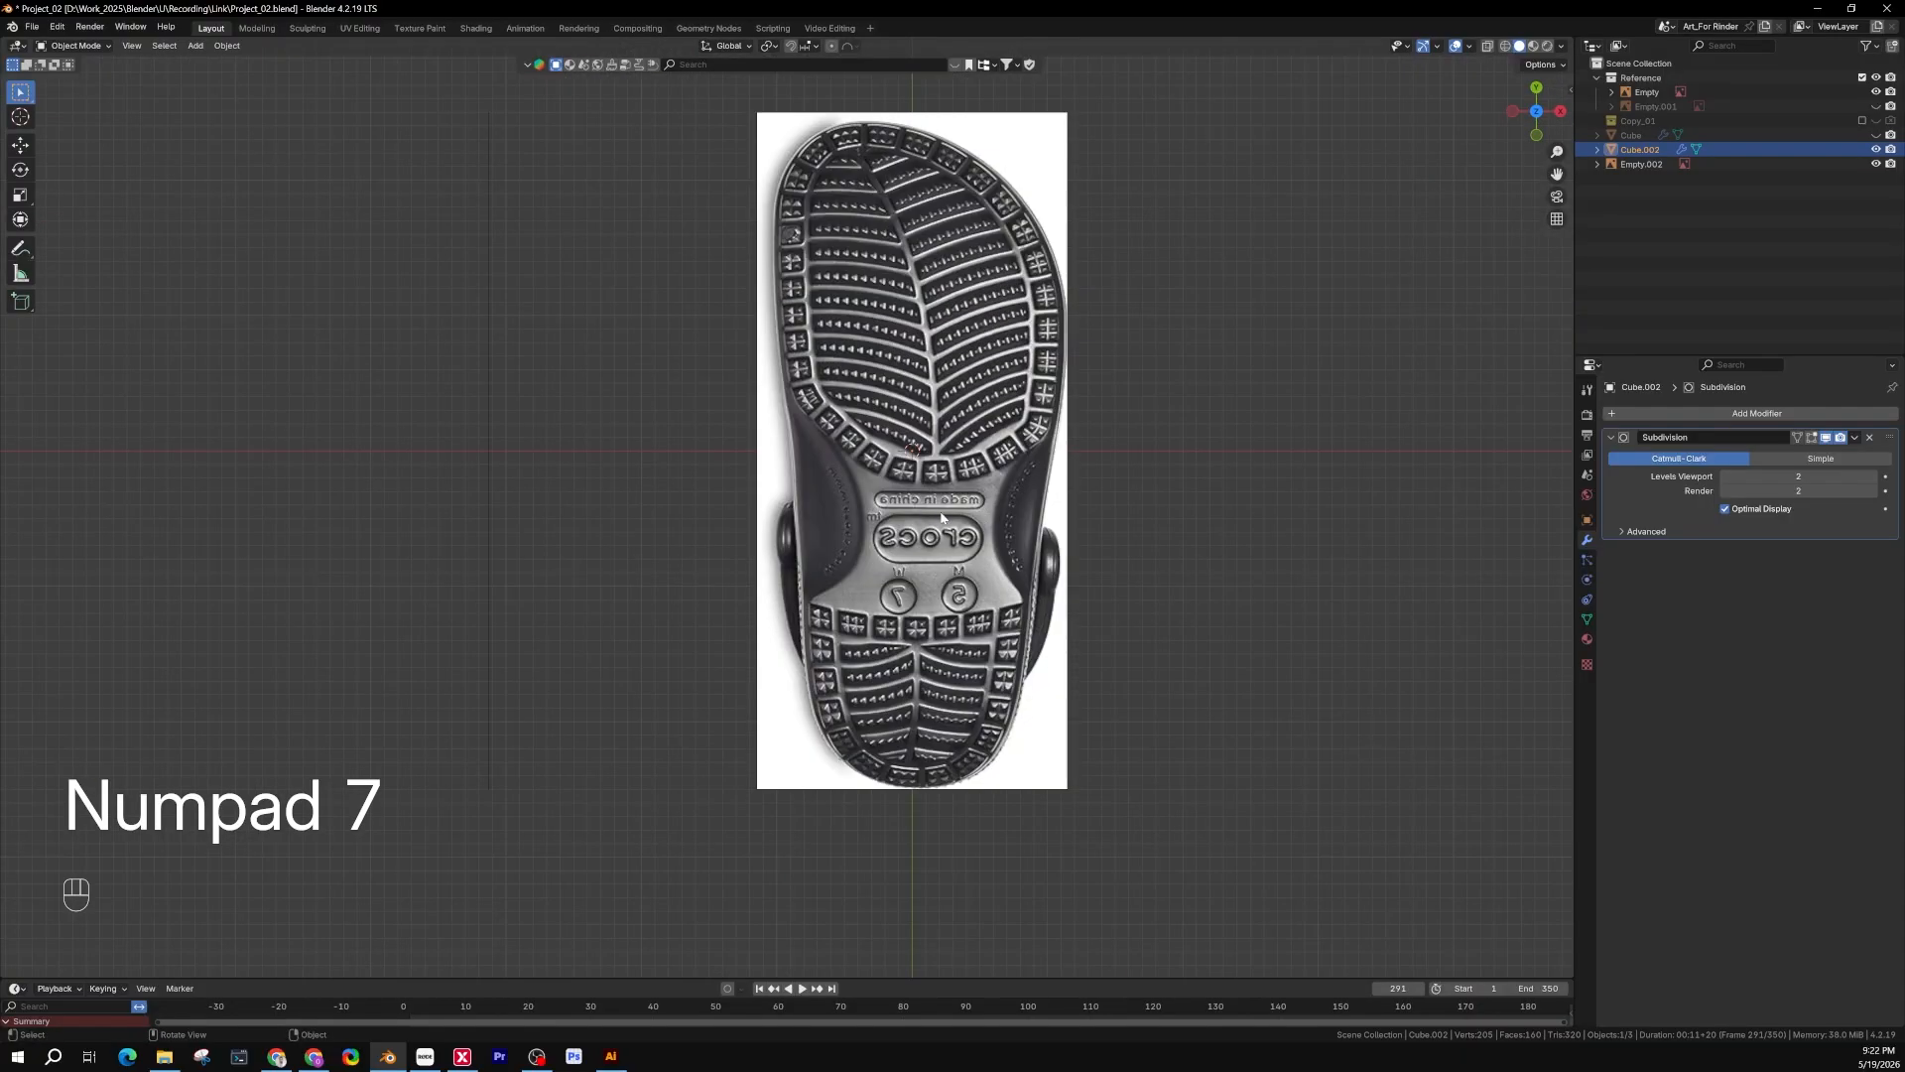
click(943, 516)
key(h)
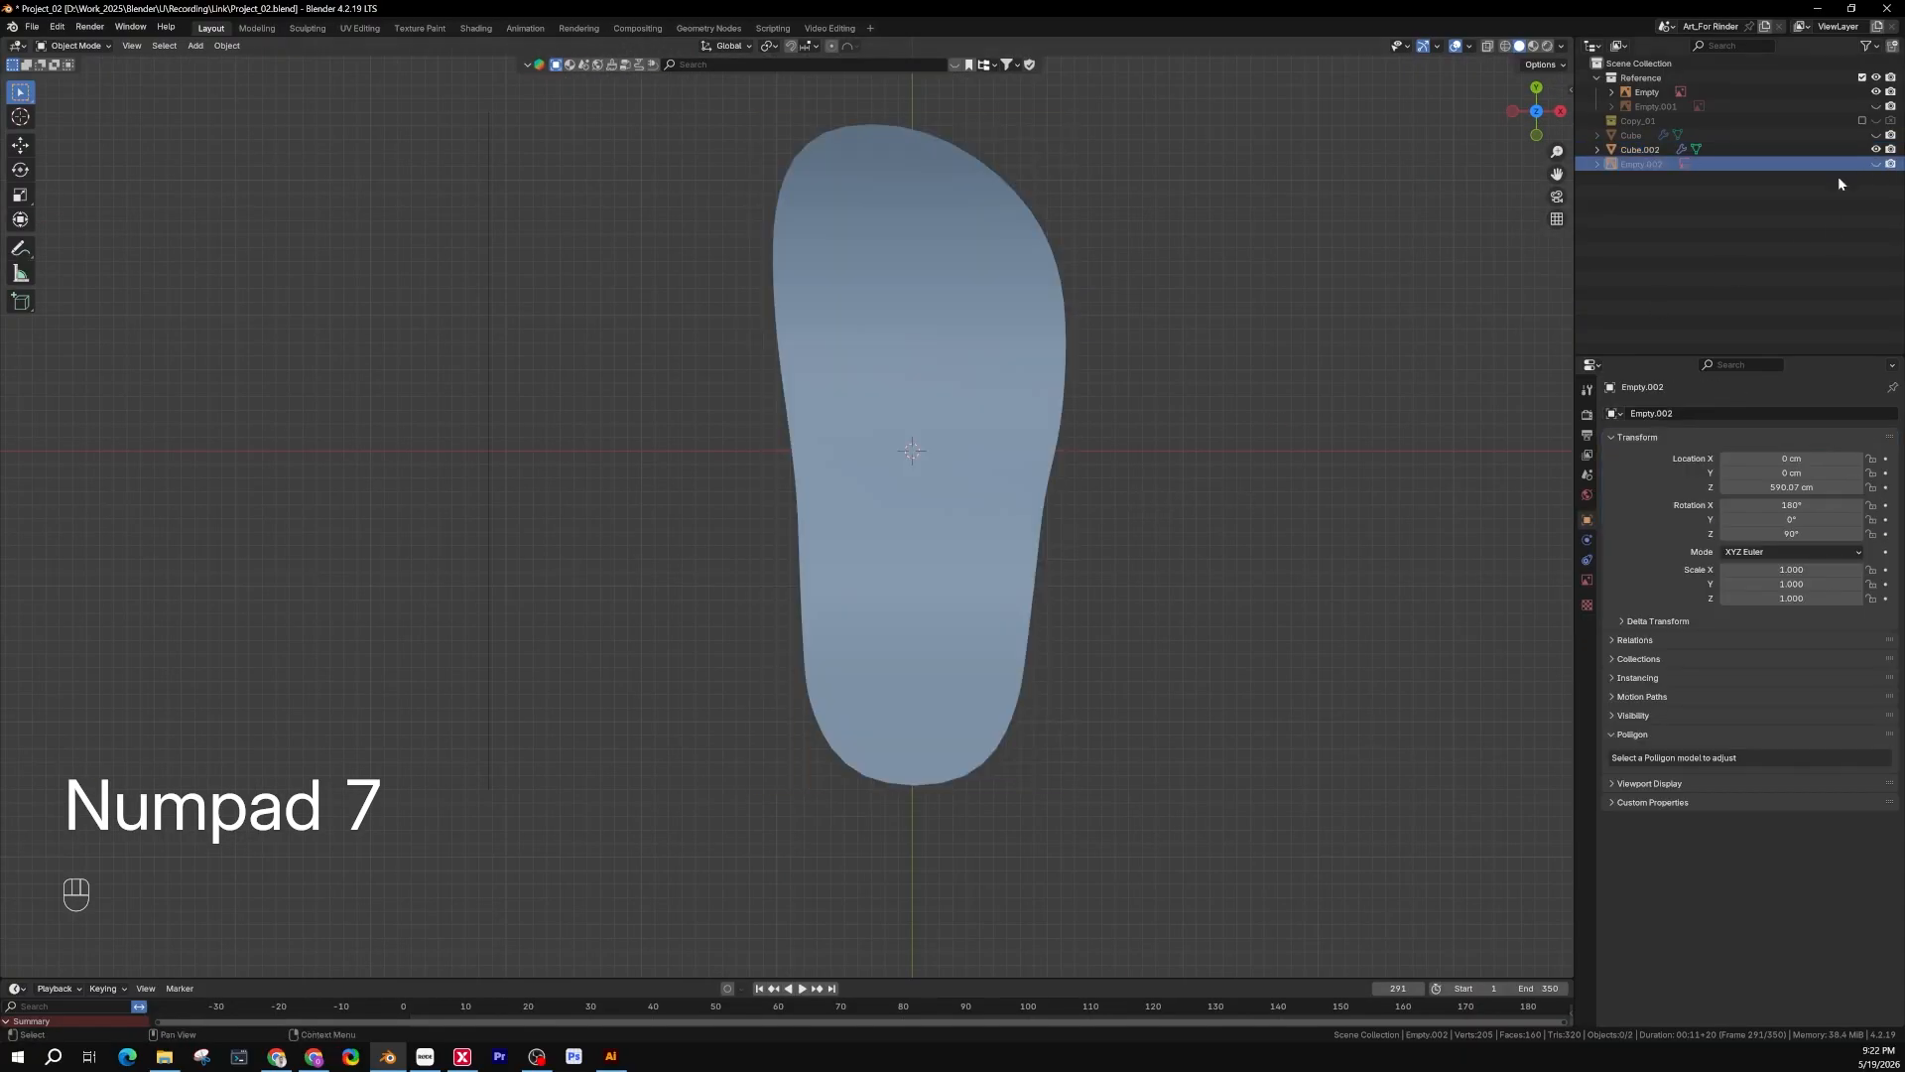
Select the separated surface and unhide the top-view clog reference Empty.001 beneath it
click(959, 352)
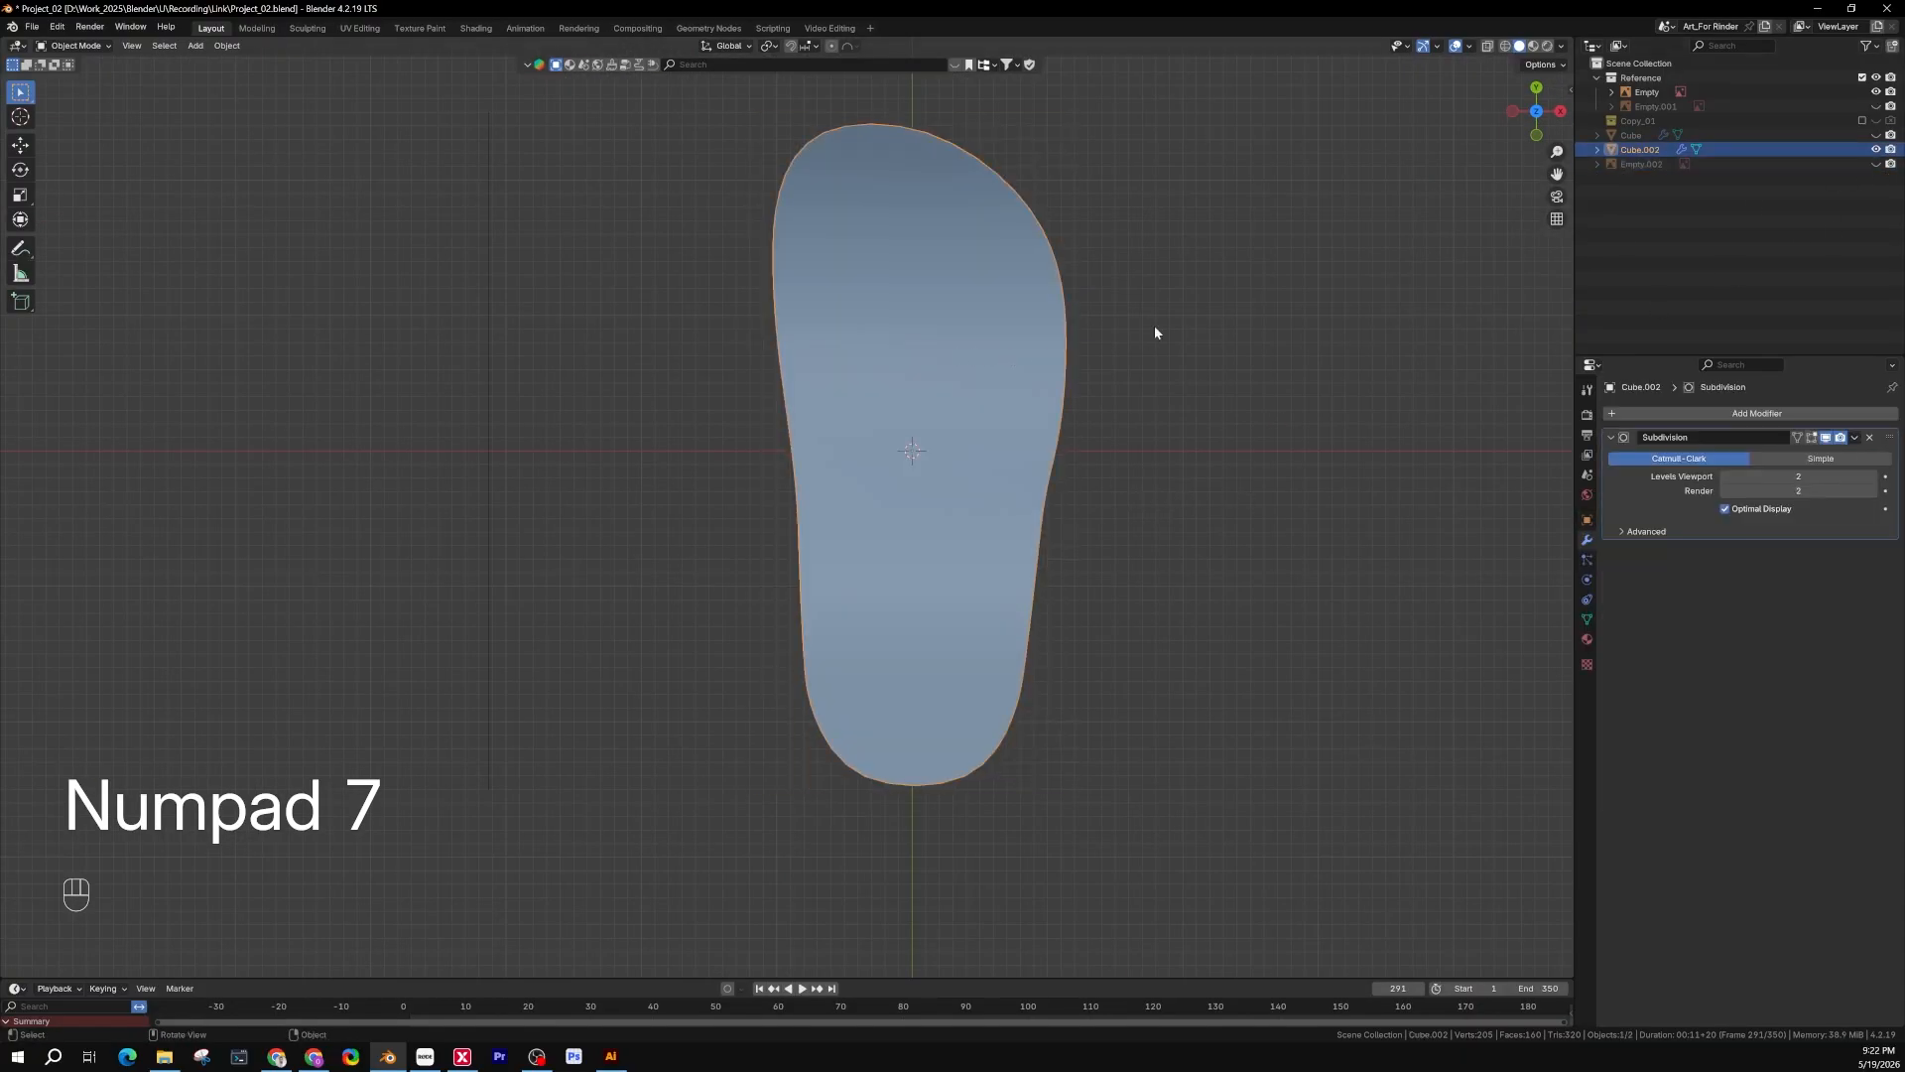
click(1875, 106)
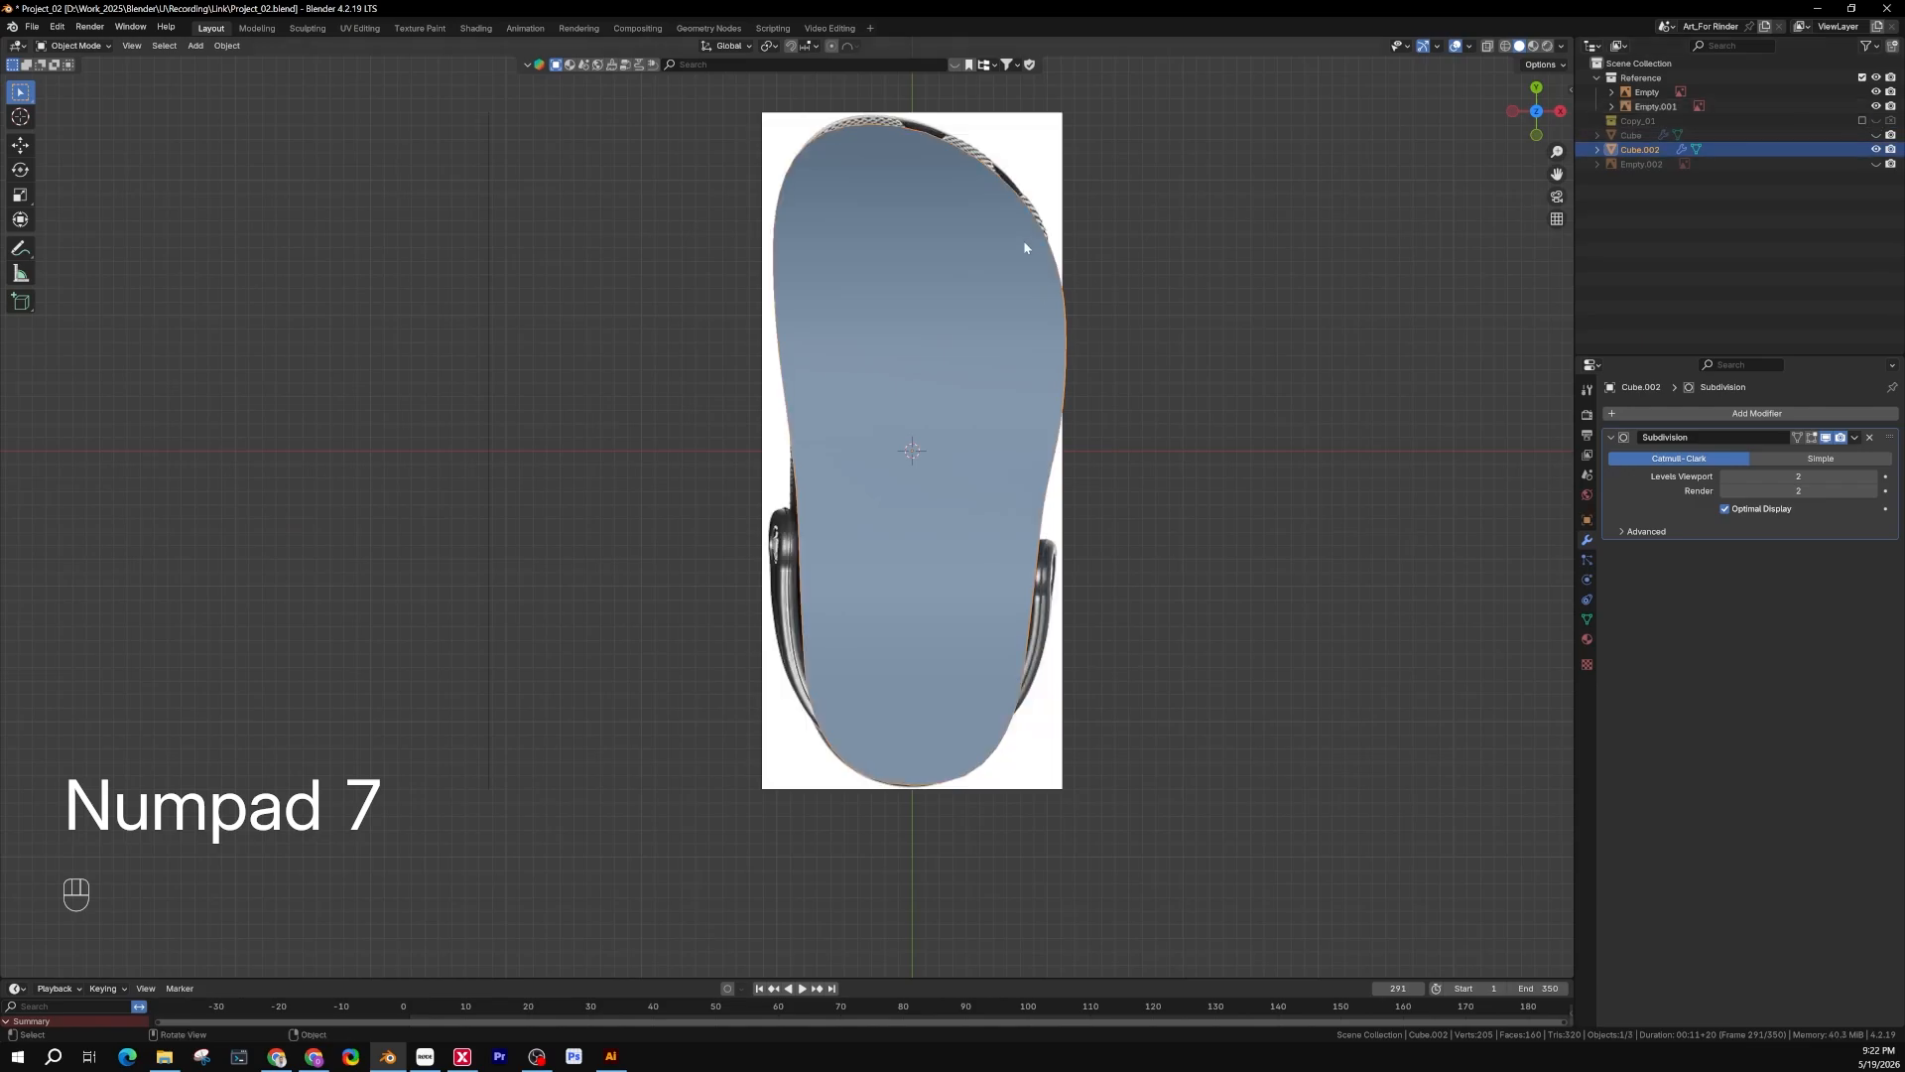
middle_drag(1022, 240, 812, 49)
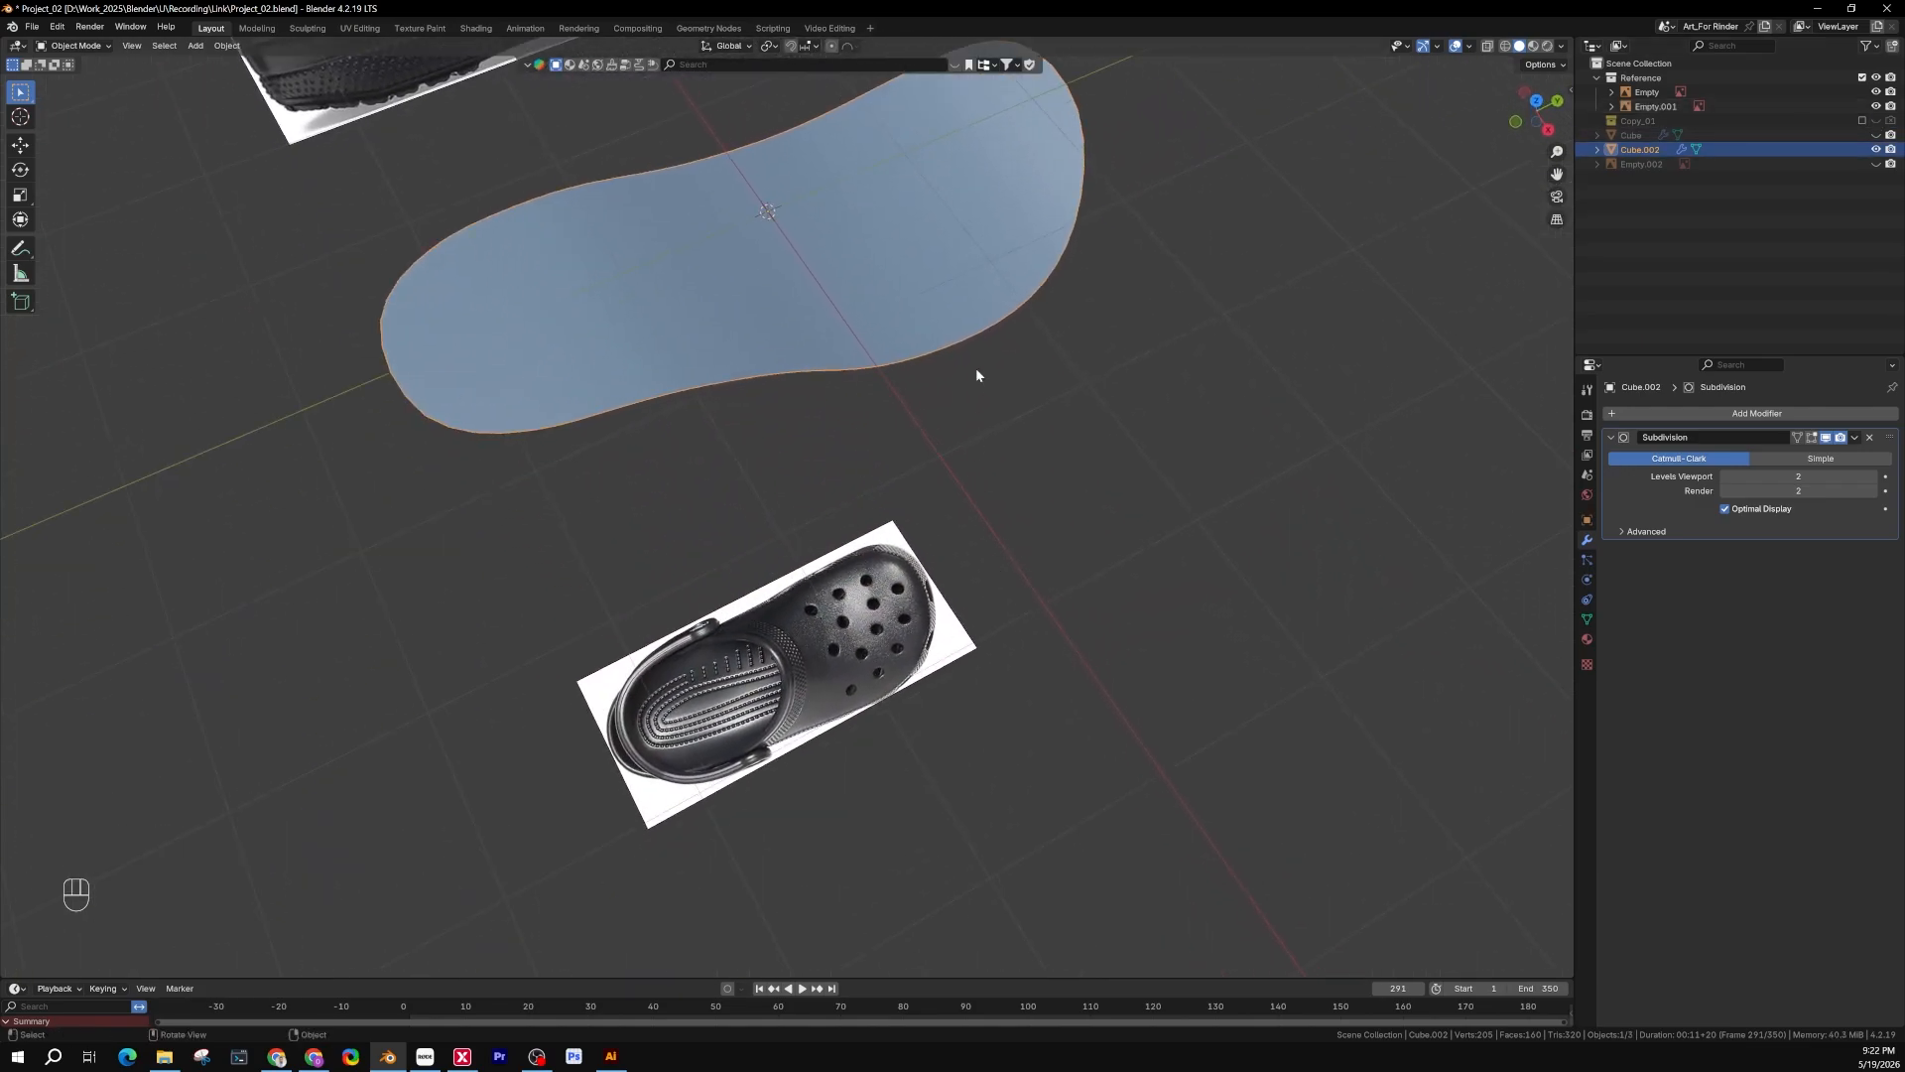
shift+middle_drag(976, 375, 992, 399)
Straighten the slanted cross edge near the middle of the top surface by scaling its two vertices to 0 along Y
key(KP_7)
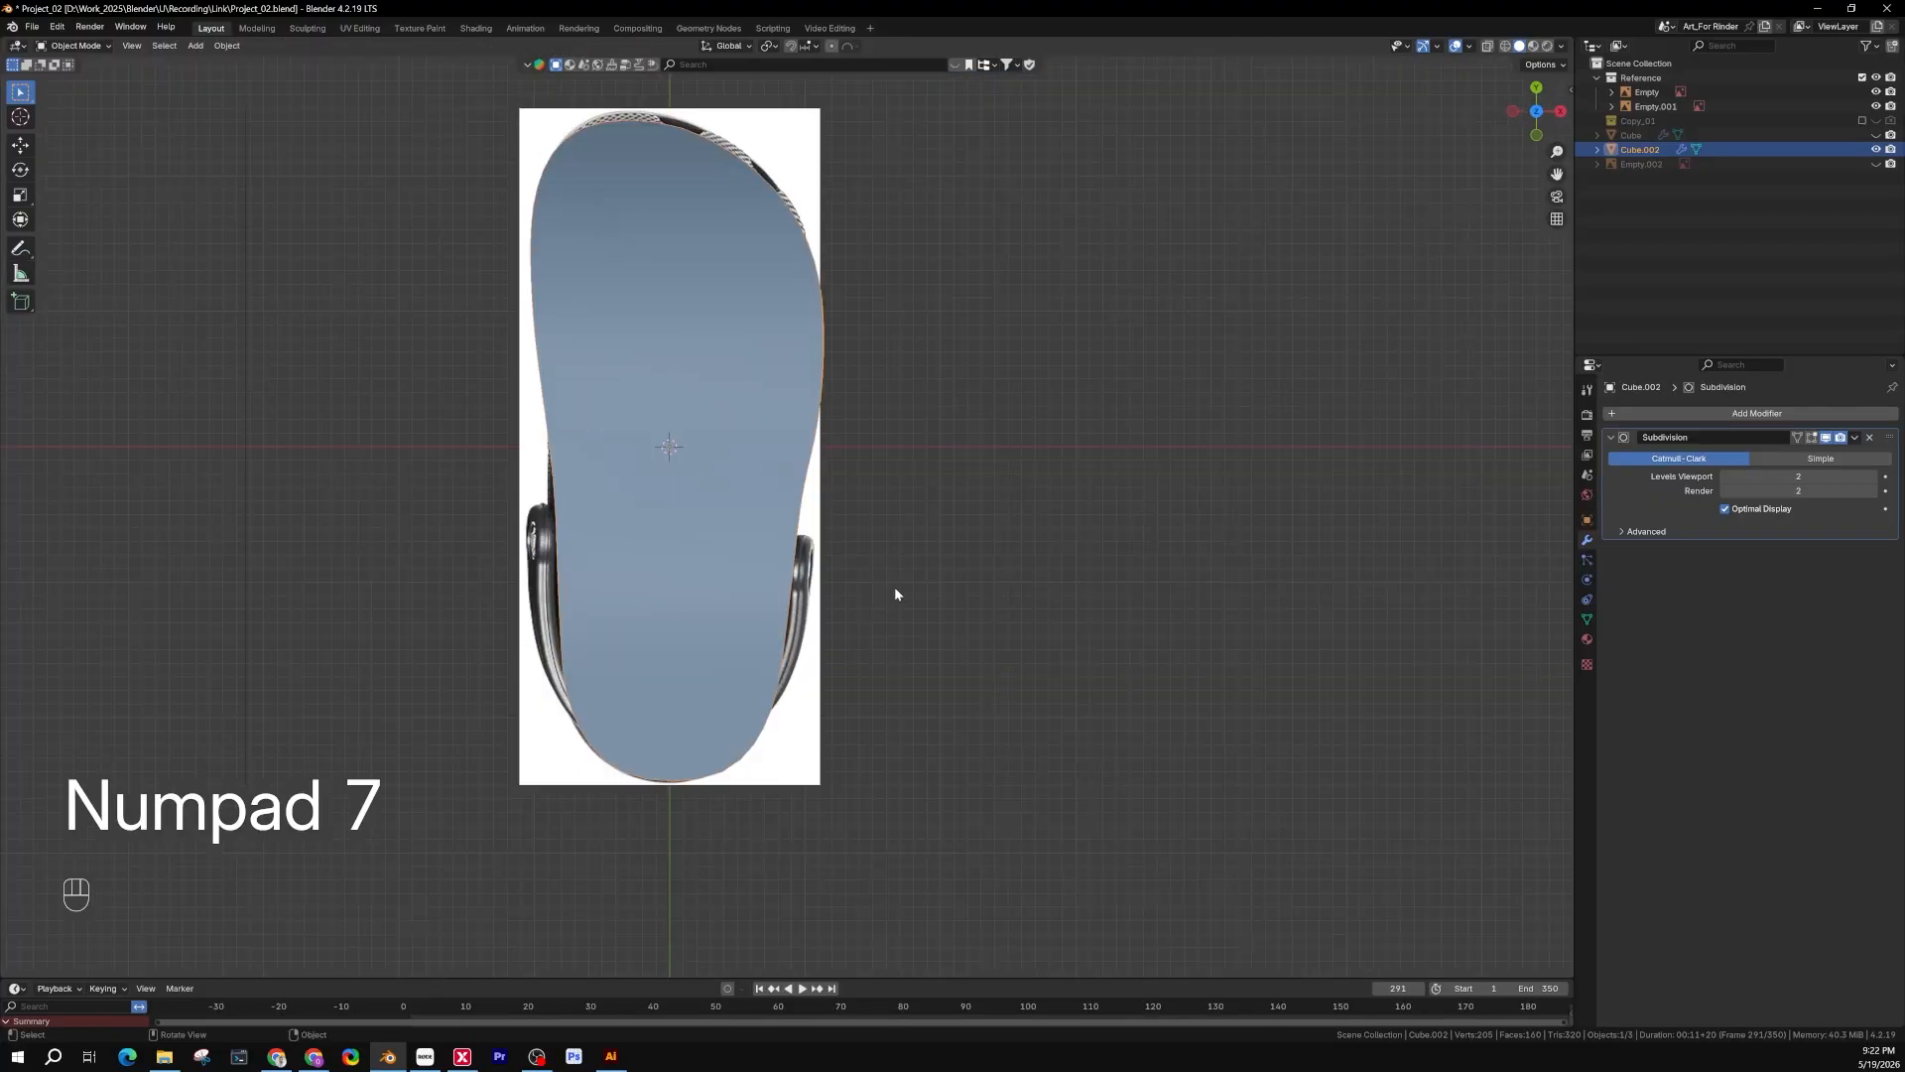
key(Tab)
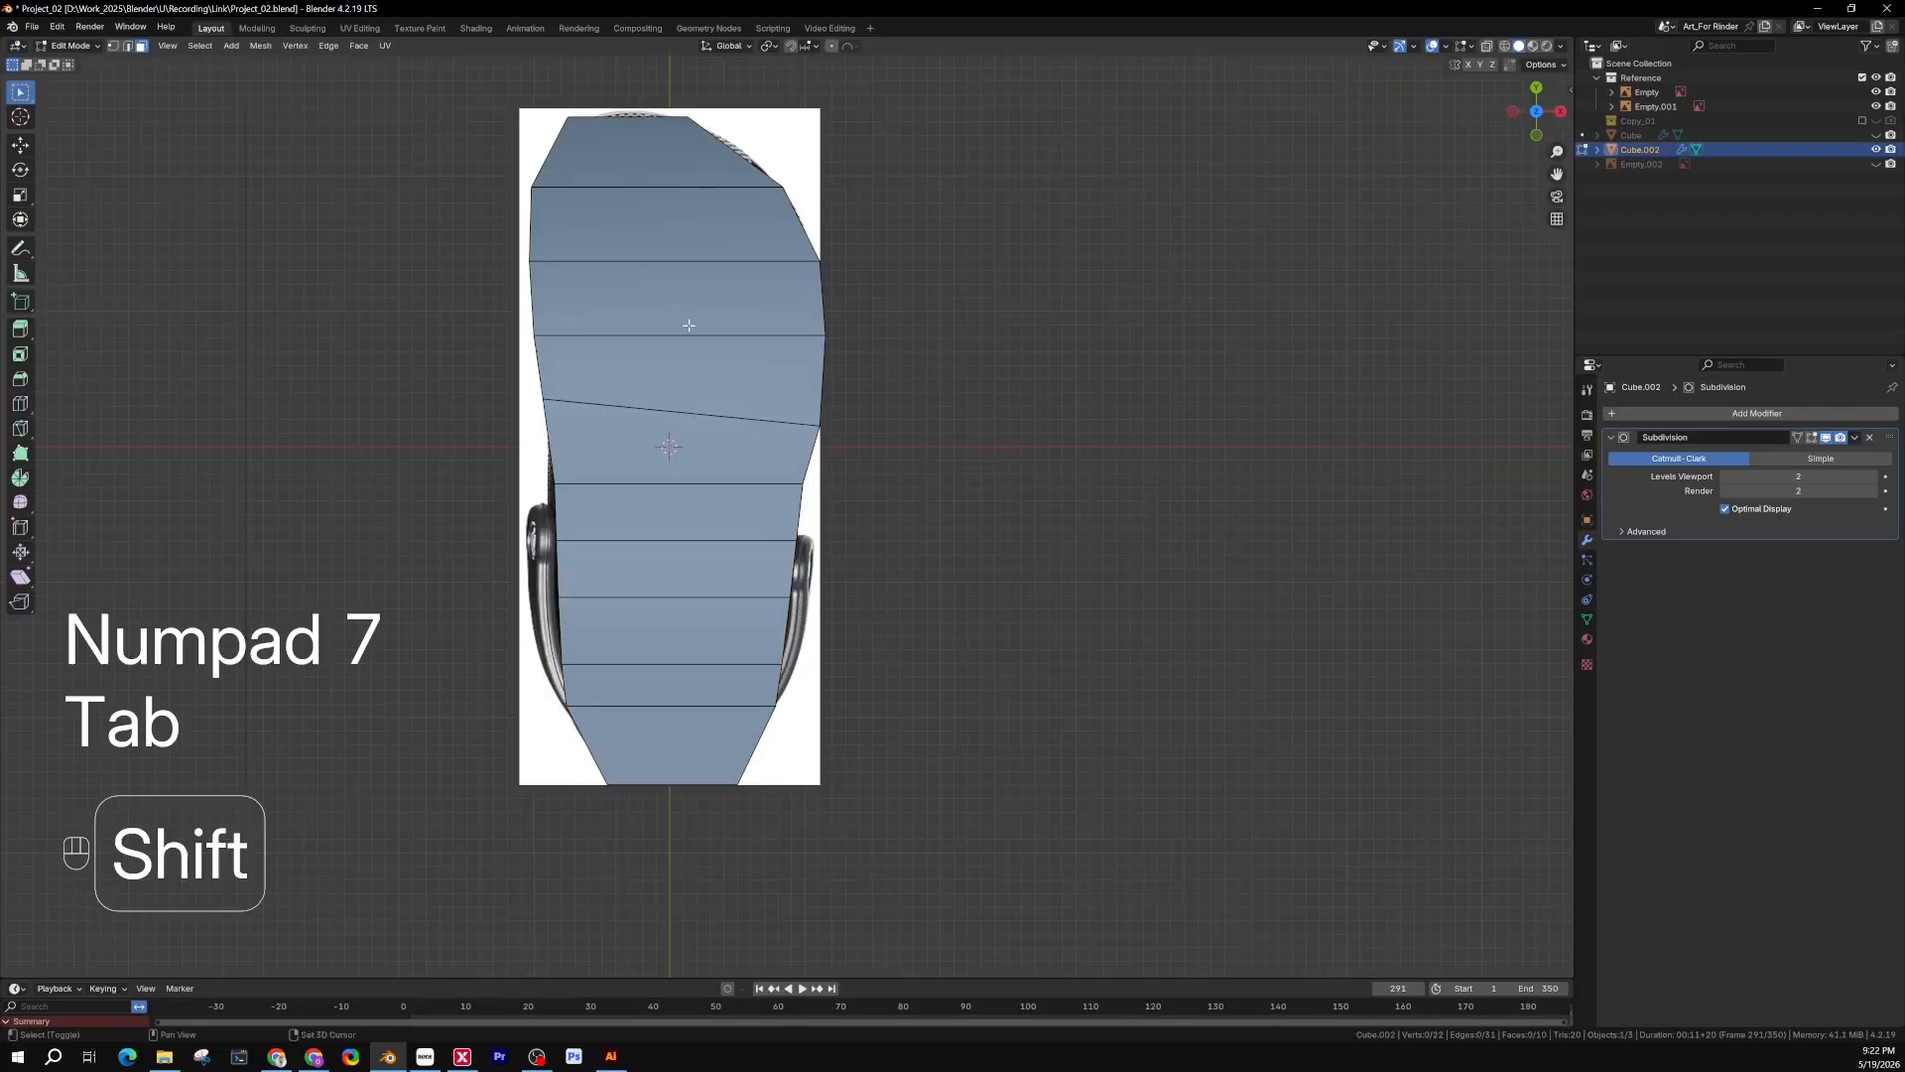
shift+middle_drag(780, 463, 865, 472)
scroll(865, 471, up, 1)
scroll(866, 472, up, 2)
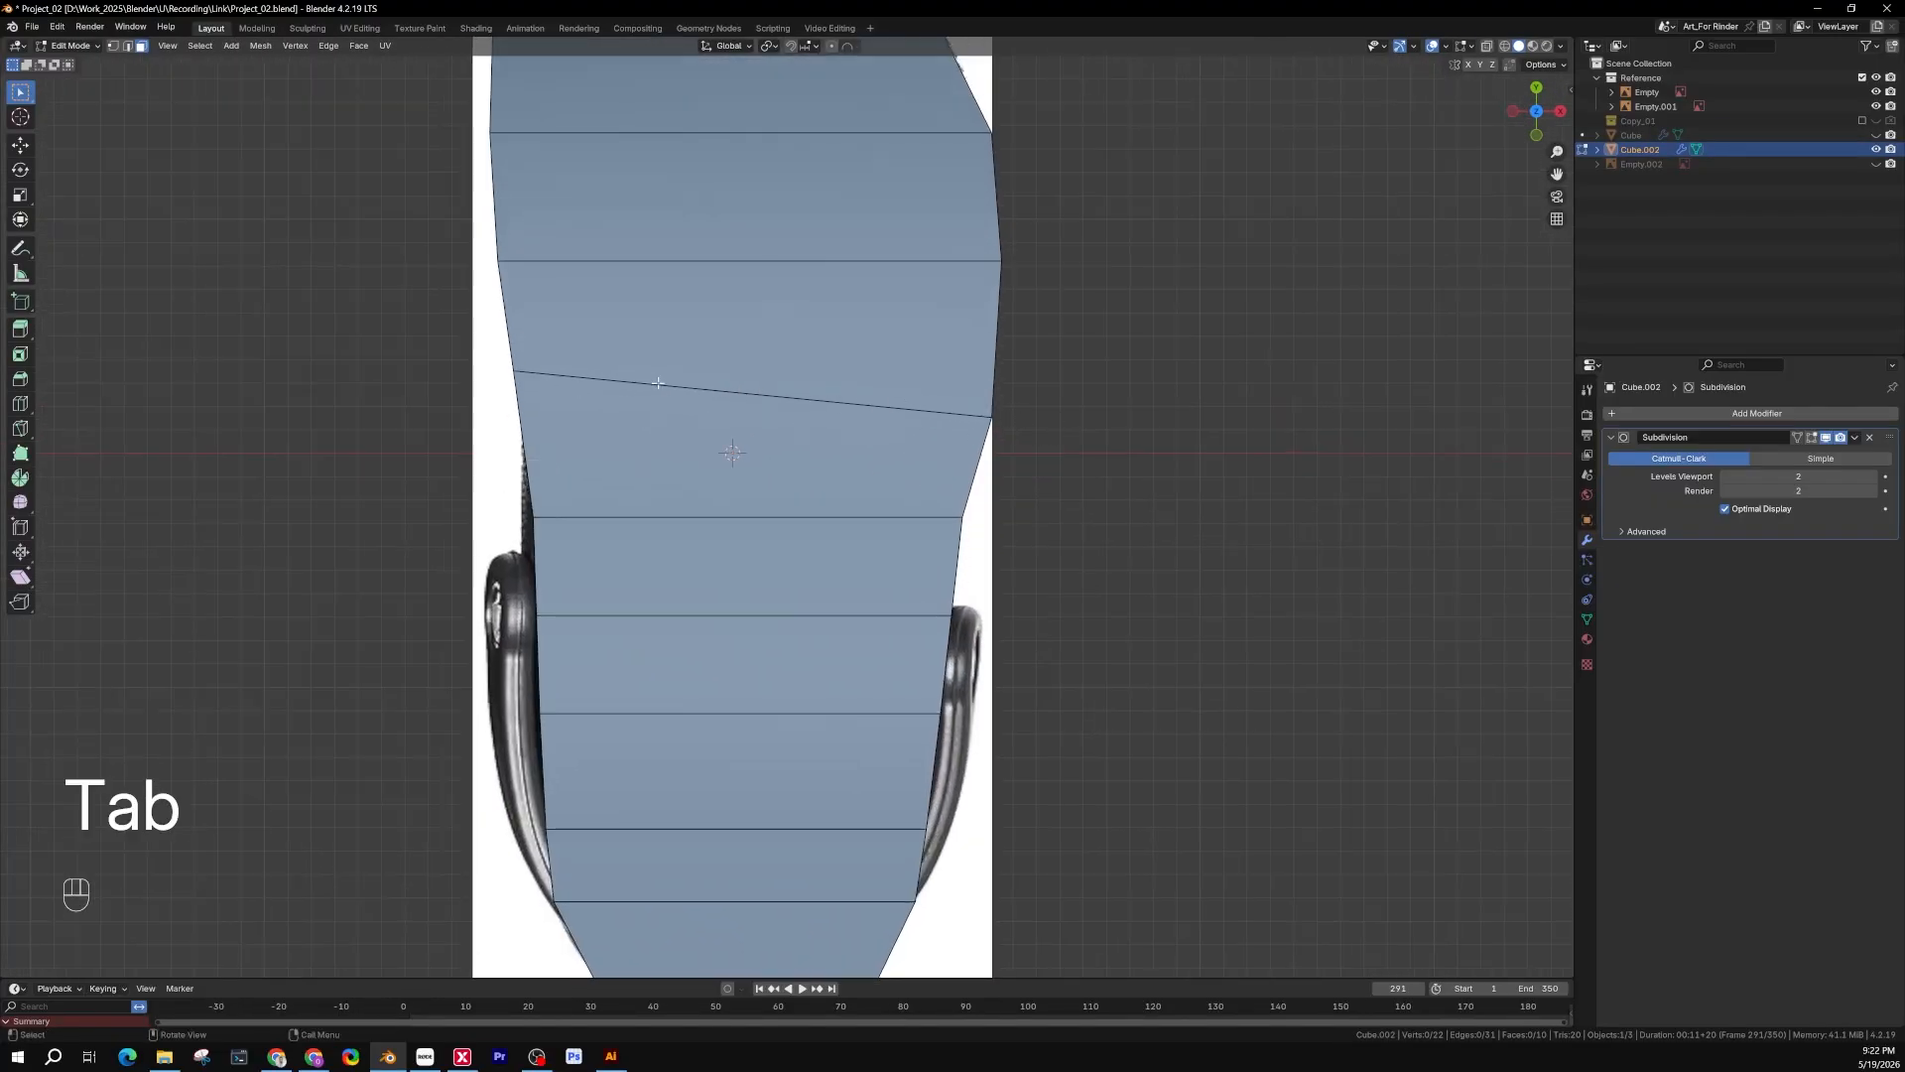
scroll(658, 382, down, 2)
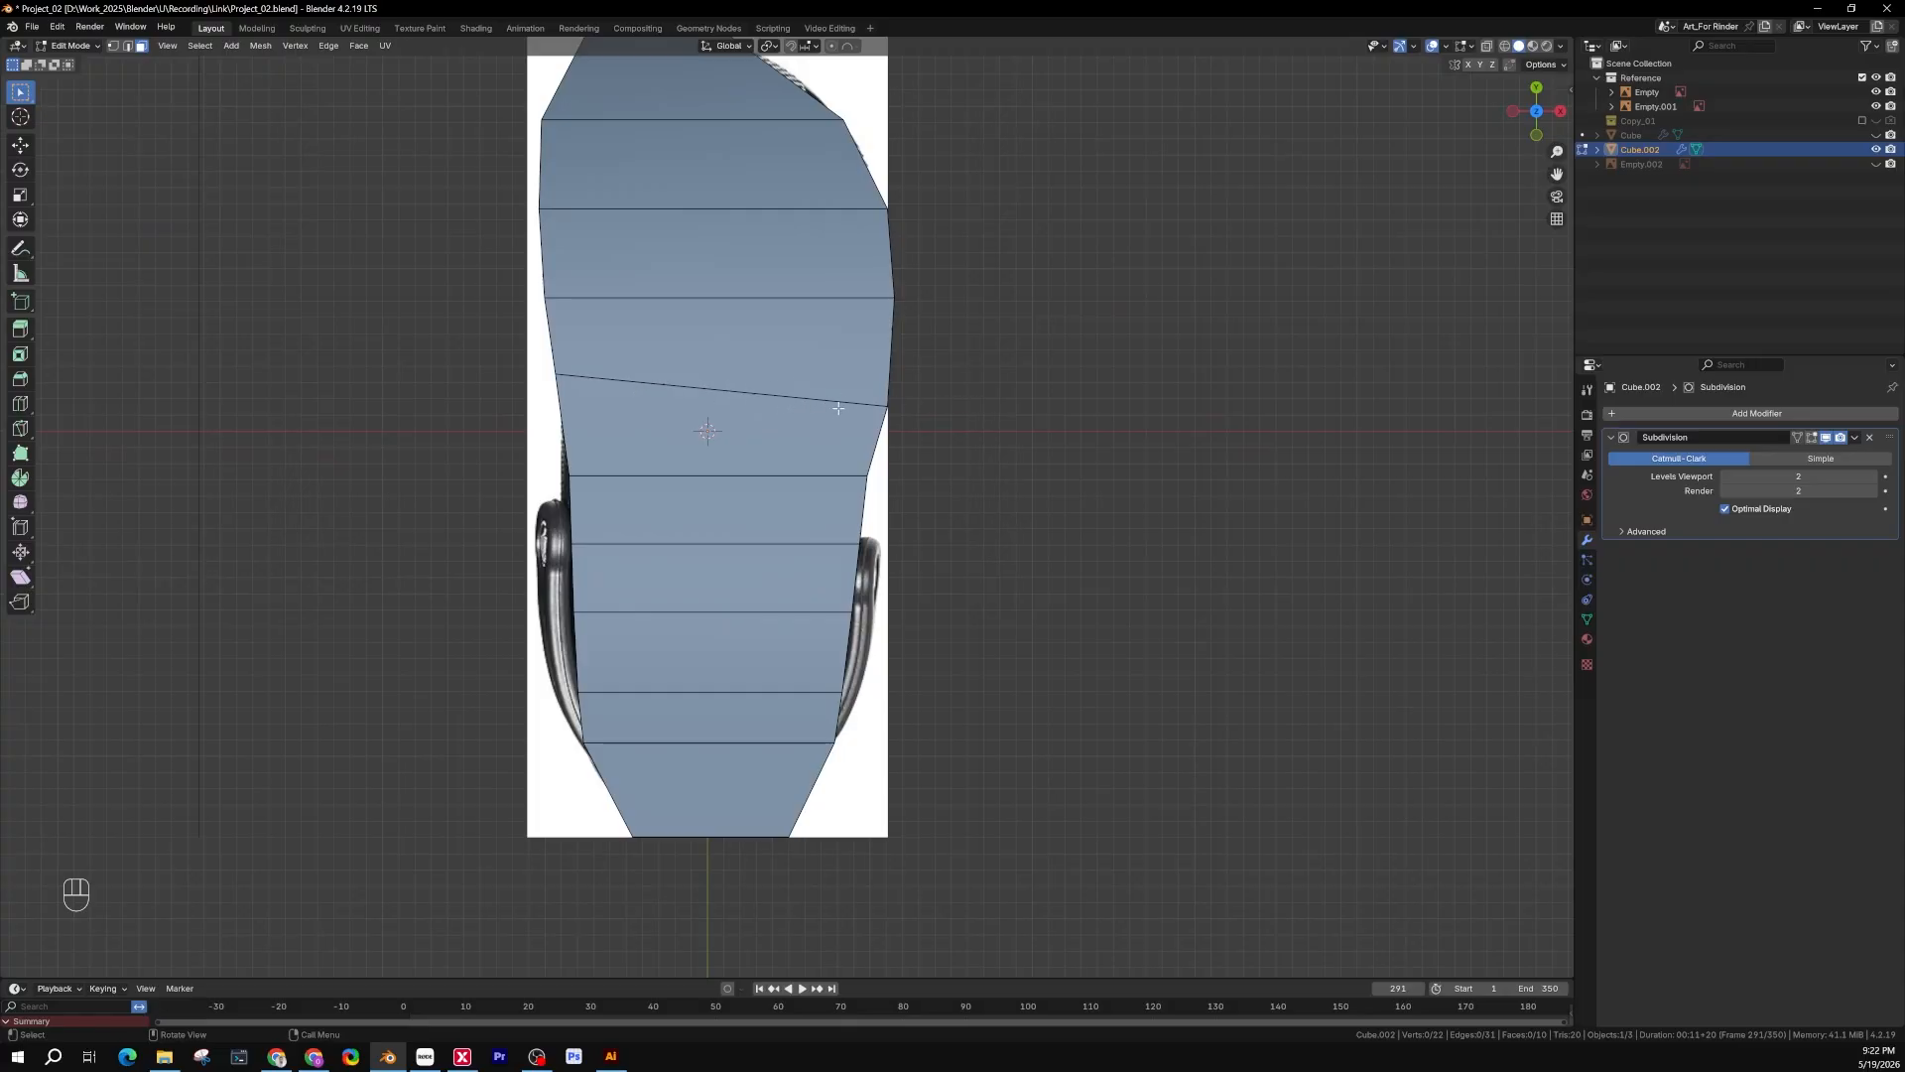
key(1)
drag(990, 361, 806, 424)
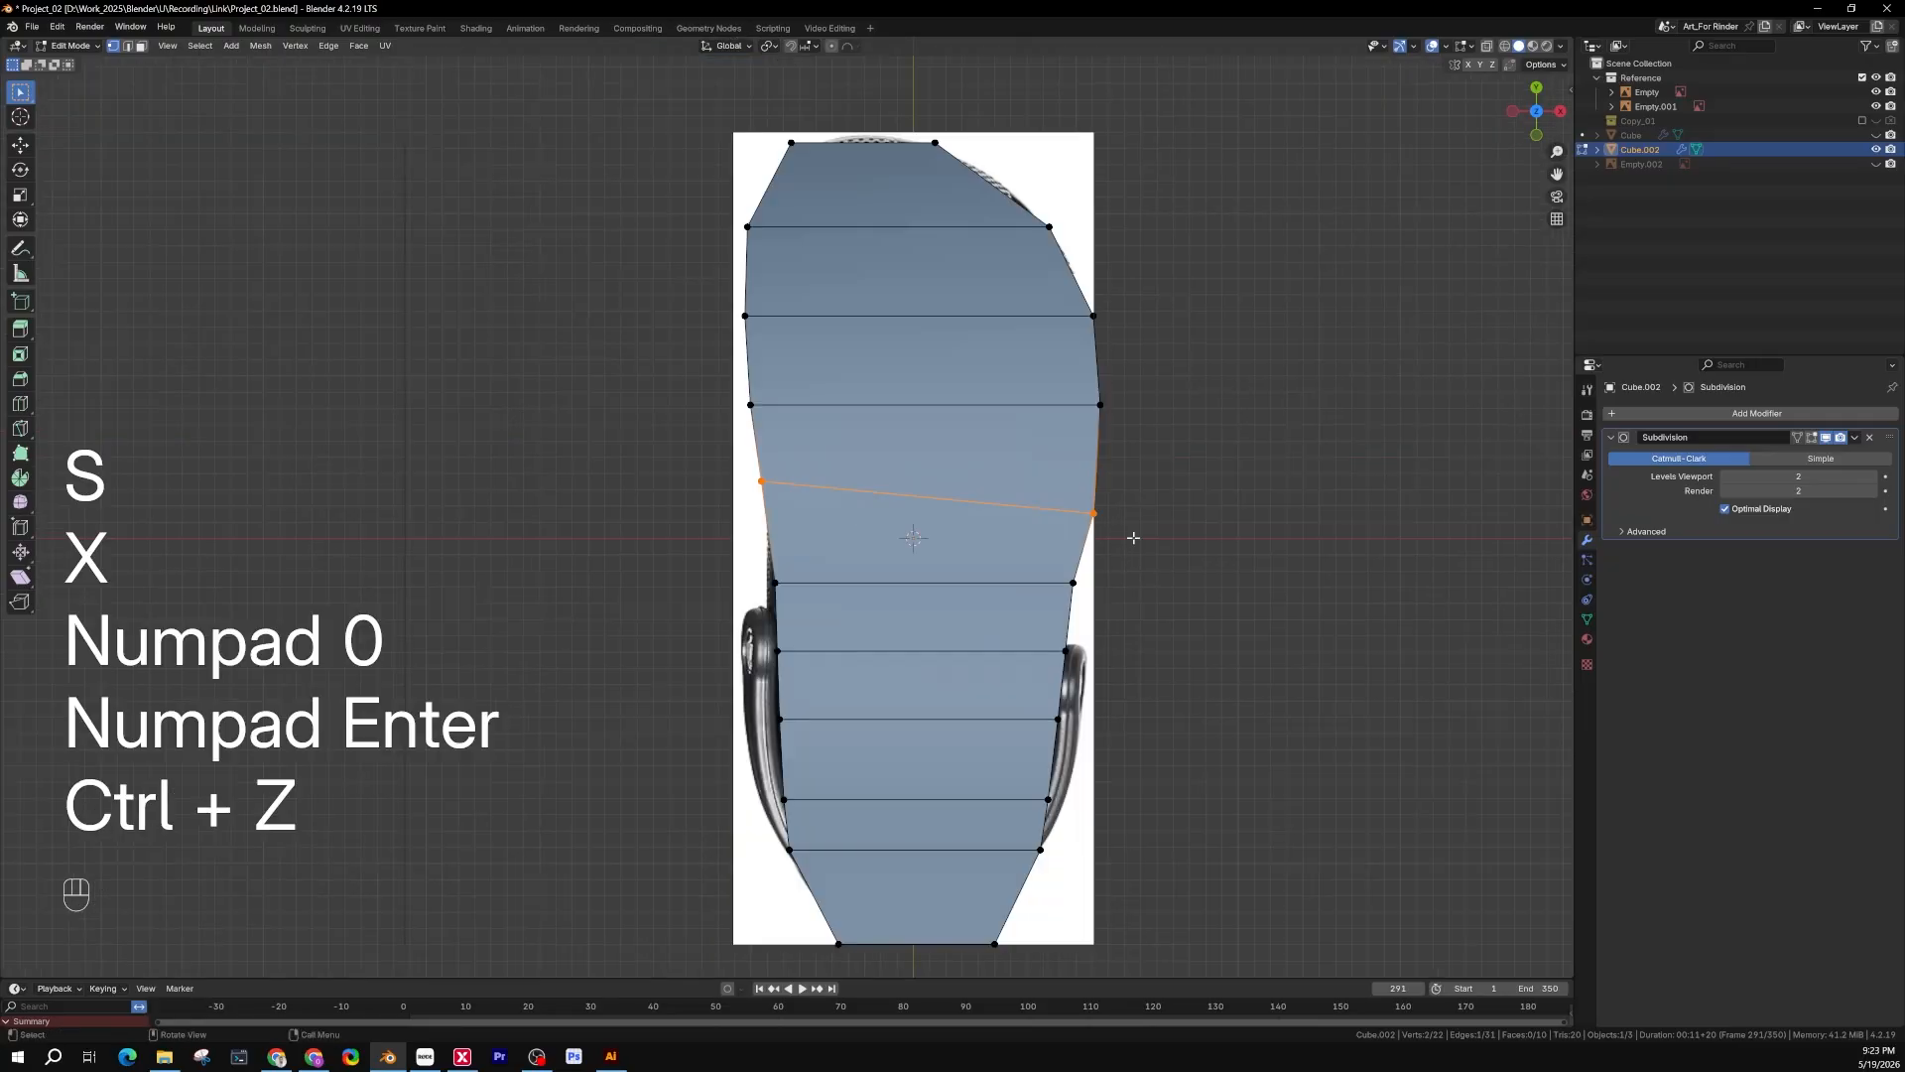
key(s)
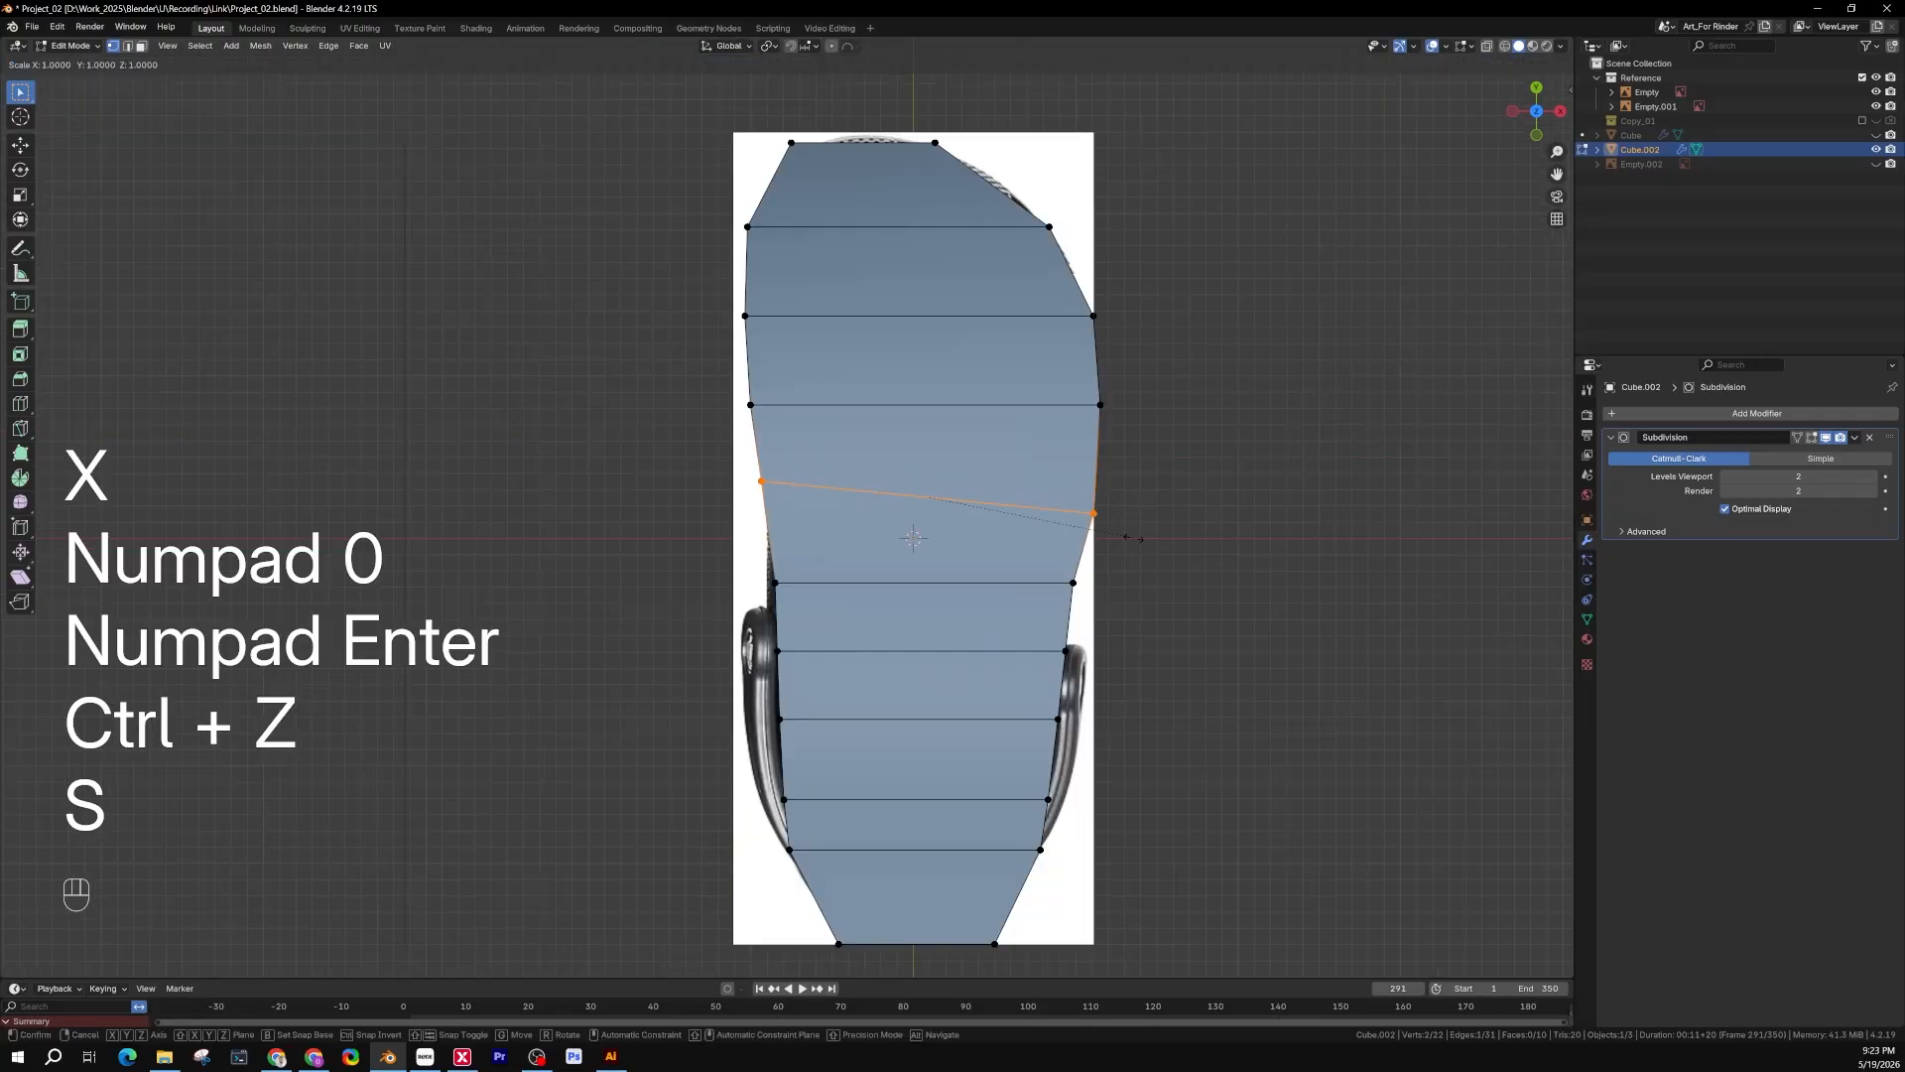
key(y)
key(KP_0)
key(KP_Enter)
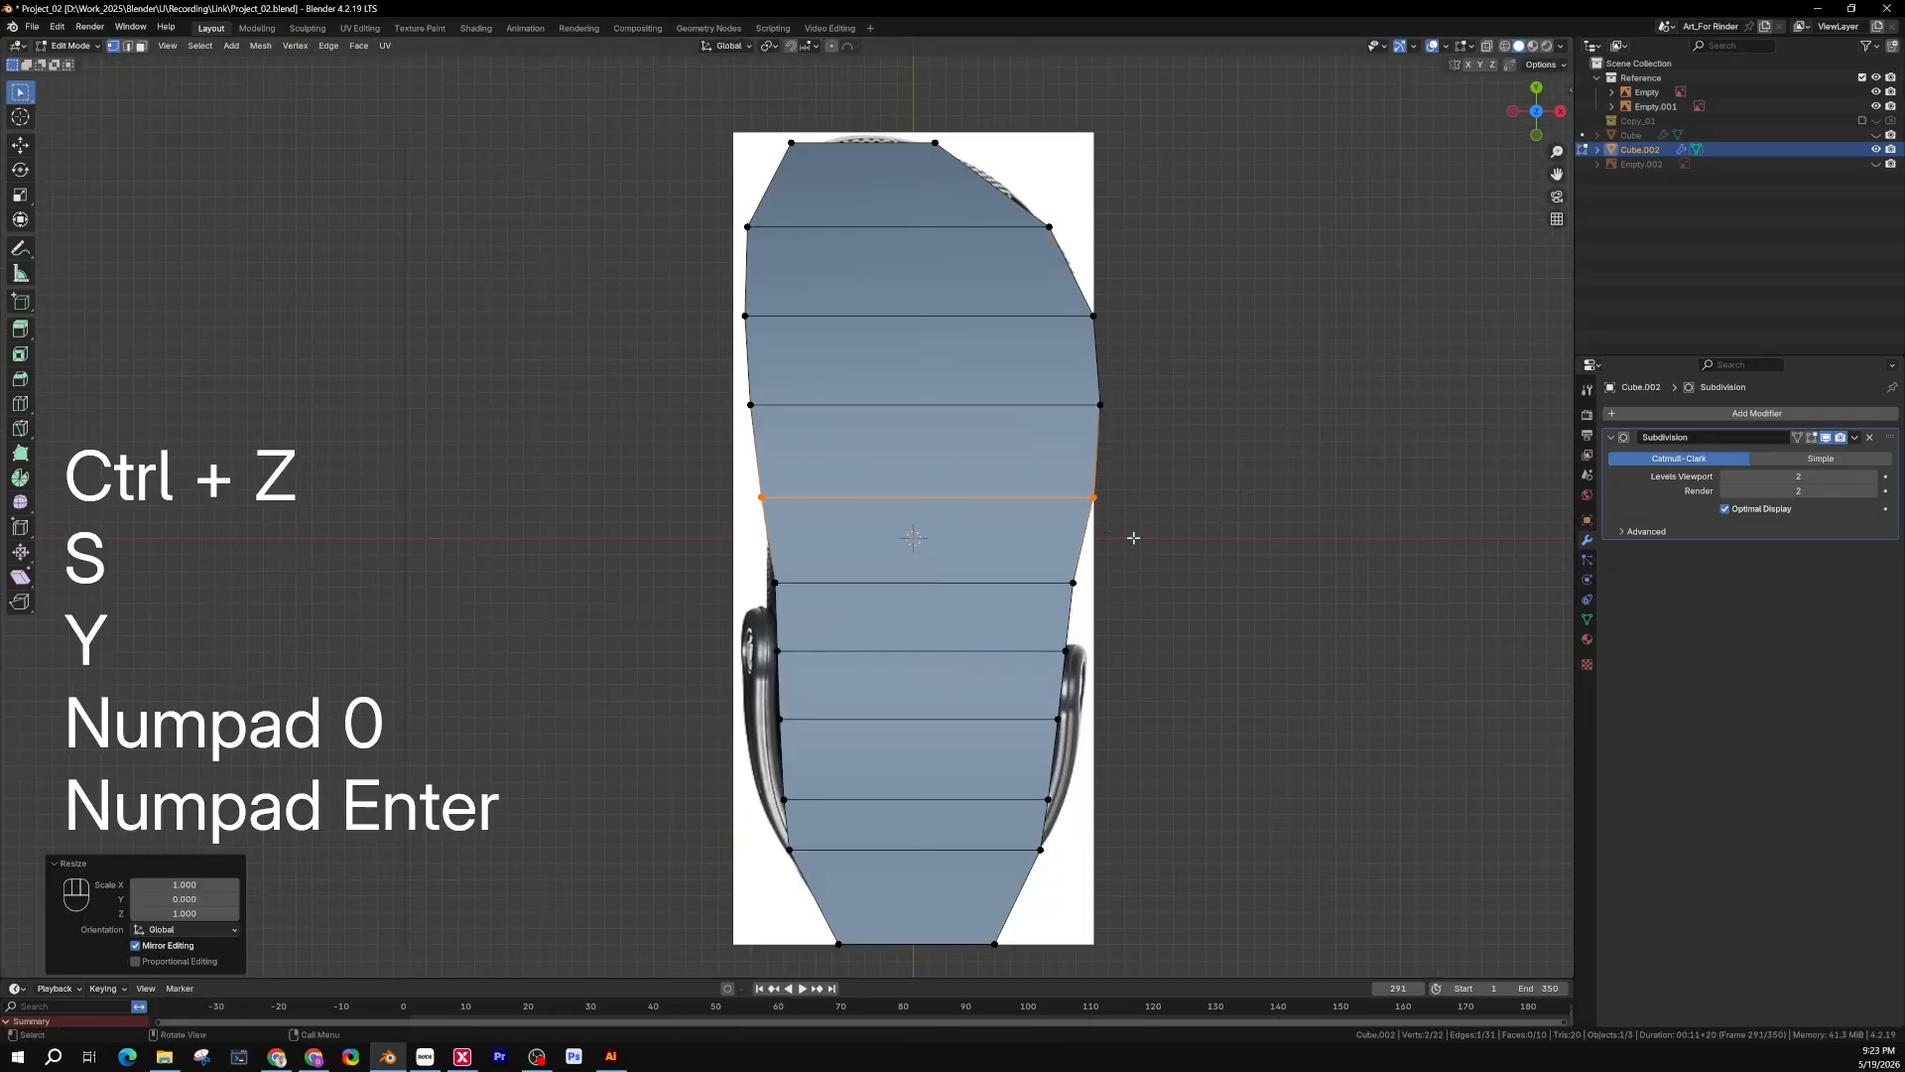
Compare the surface's vertex line with the side-view clog reference in wireframe, and inspect the smoothed surface in solid shading and Object Mode
key(KP_7)
shift+middle_drag(997, 462, 778, 391)
key(KP_3)
key(z)
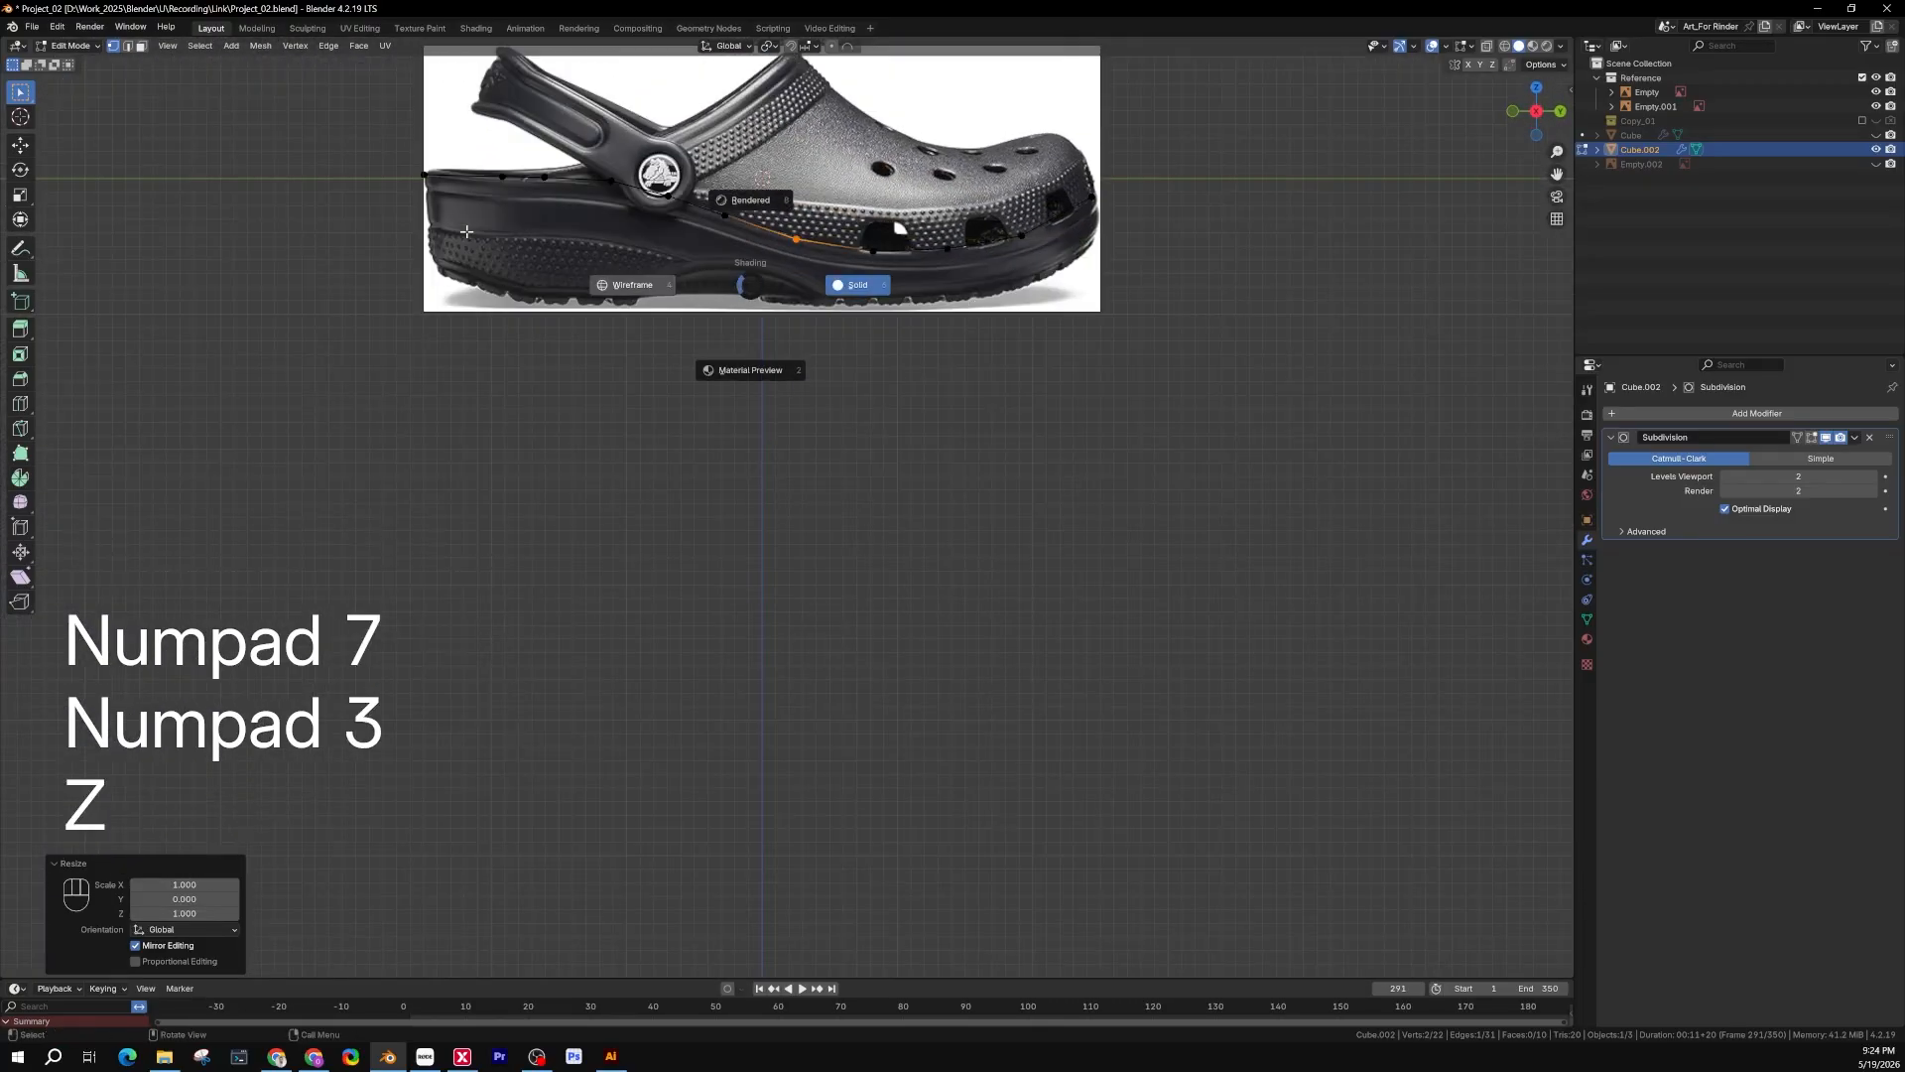
click(633, 286)
mouse_move(863, 229)
shift+middle_down()
mouse_move(876, 301)
mouse_move(825, 510)
shift+middle_up()
scroll(826, 510, up, 5)
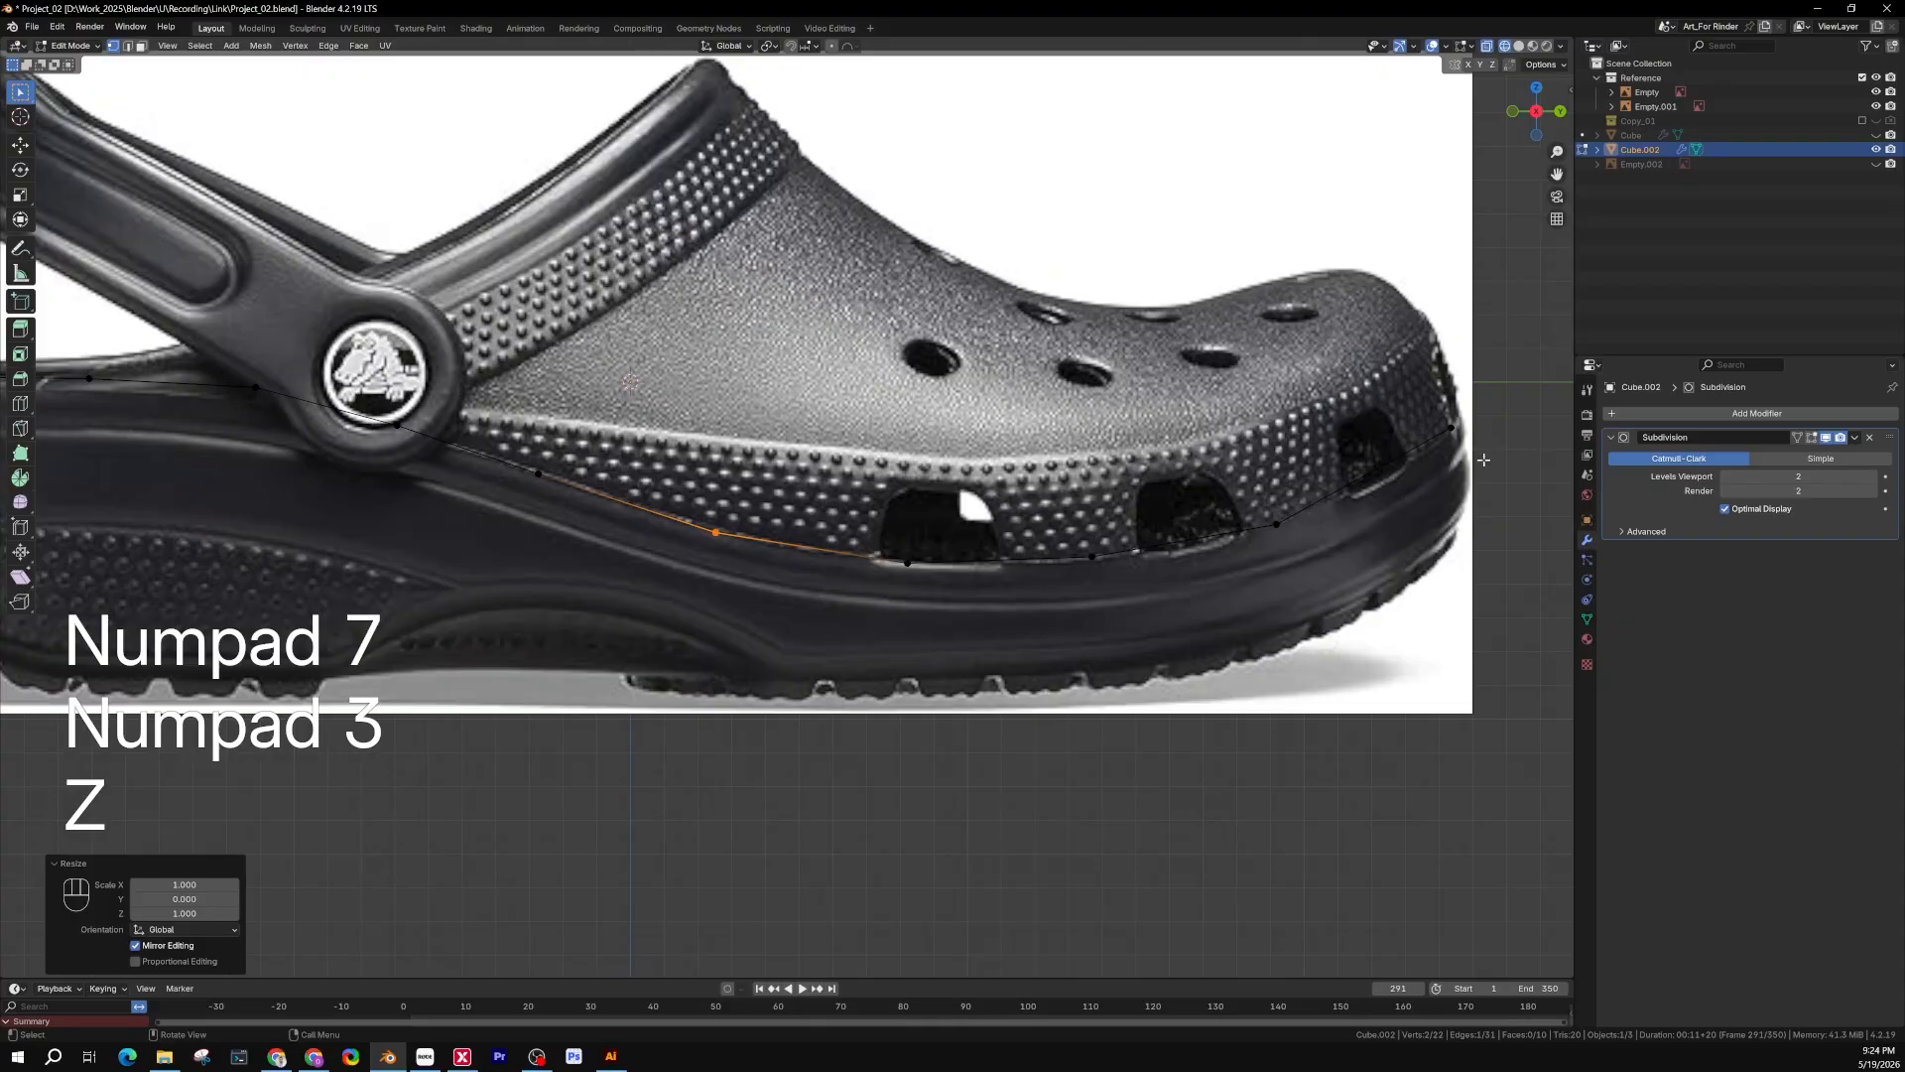
shift+middle_drag(116, 382, 349, 382)
scroll(350, 383, down, 2)
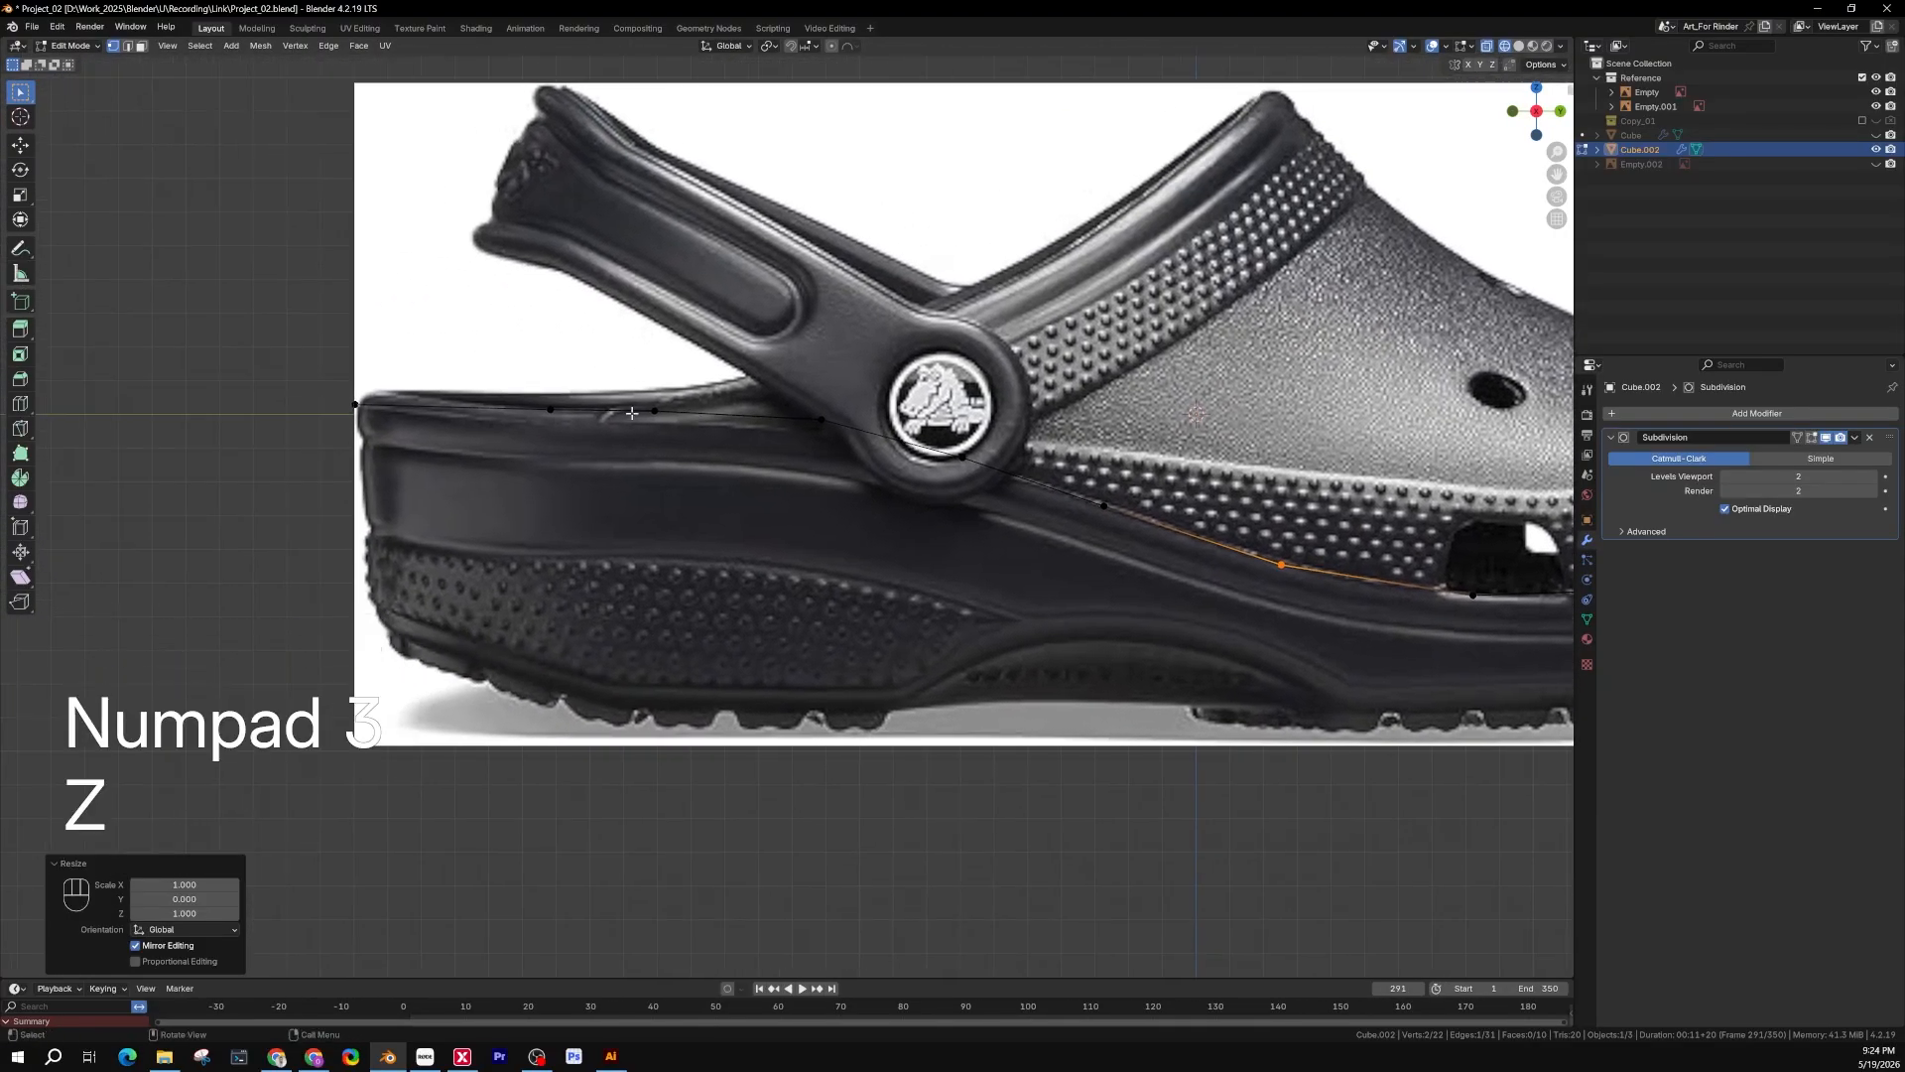
scroll(350, 382, down, 4)
middle_drag(695, 417, 843, 560)
key(z)
click(1129, 546)
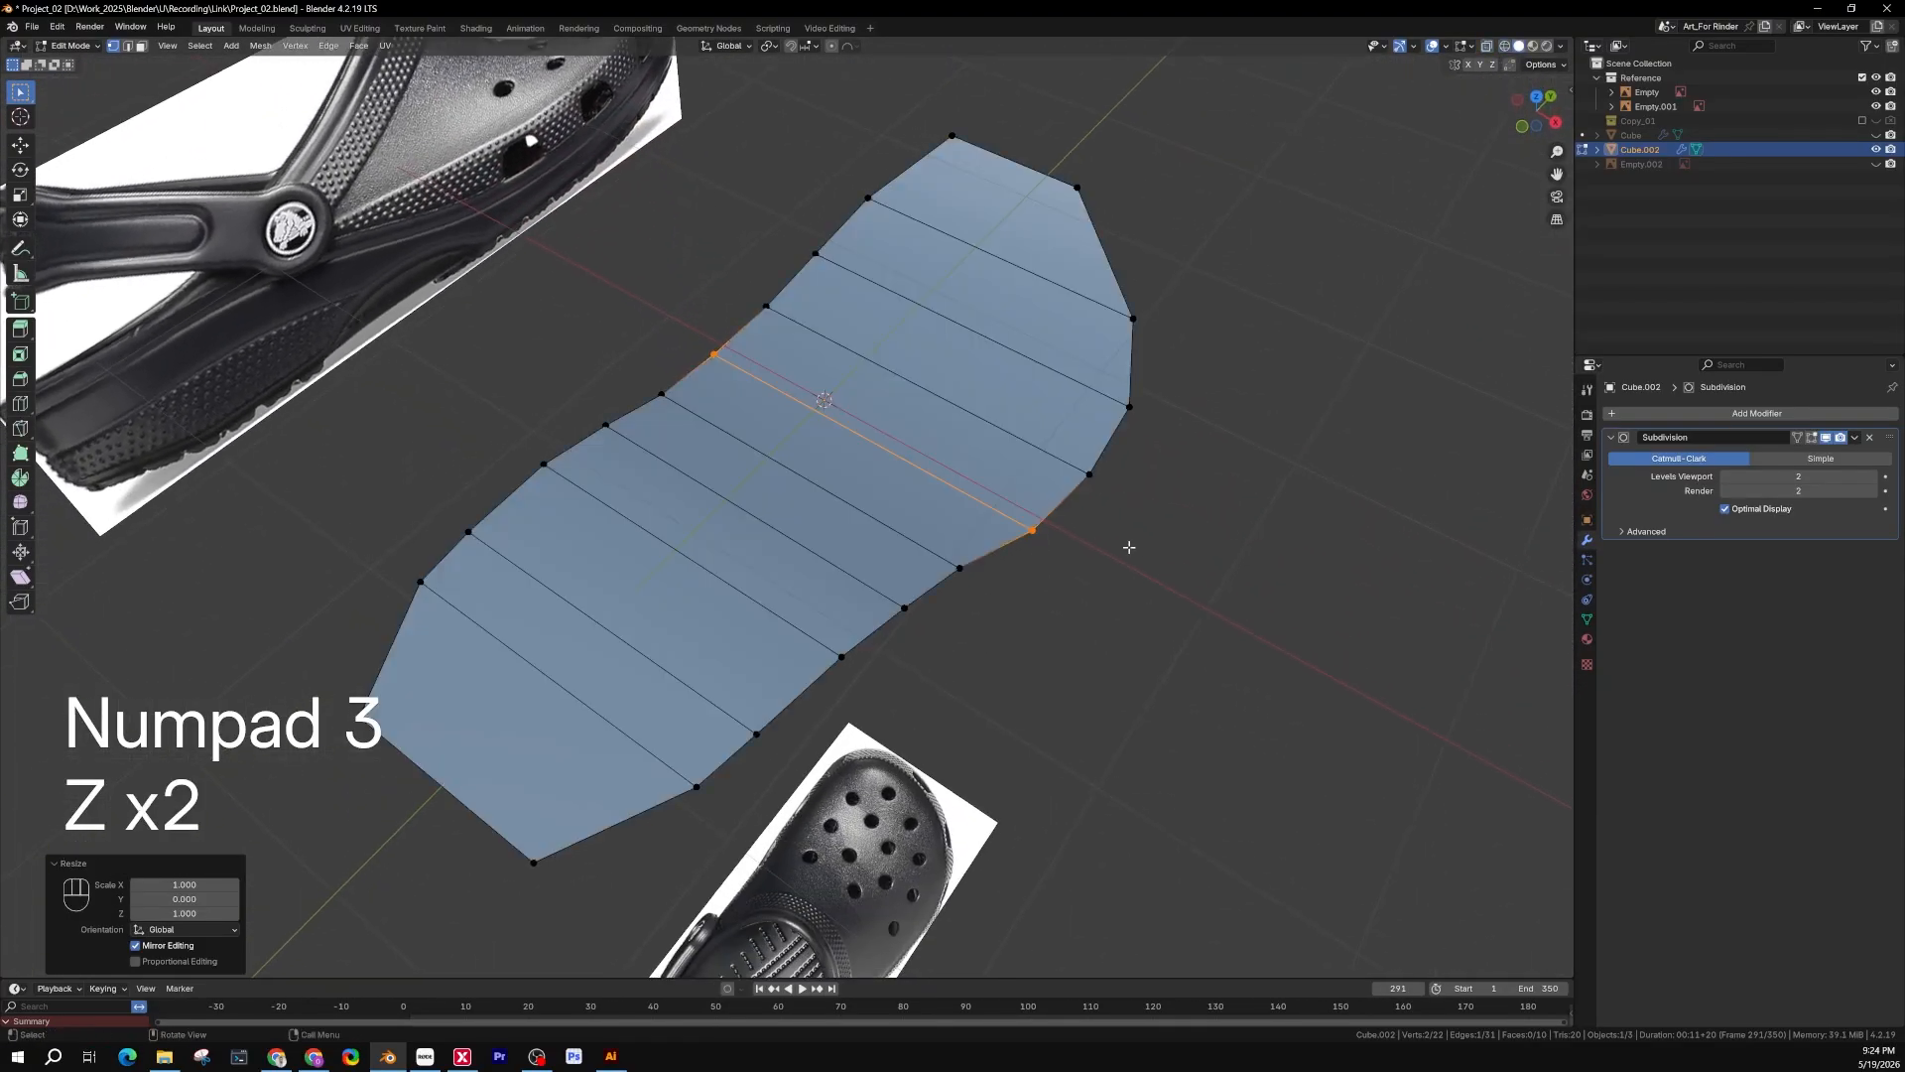
key(Tab)
scroll(1036, 518, down, 2)
mouse_move(1036, 518)
middle_down()
mouse_move(953, 493)
mouse_move(991, 490)
mouse_move(866, 478)
middle_up()
key(Tab)
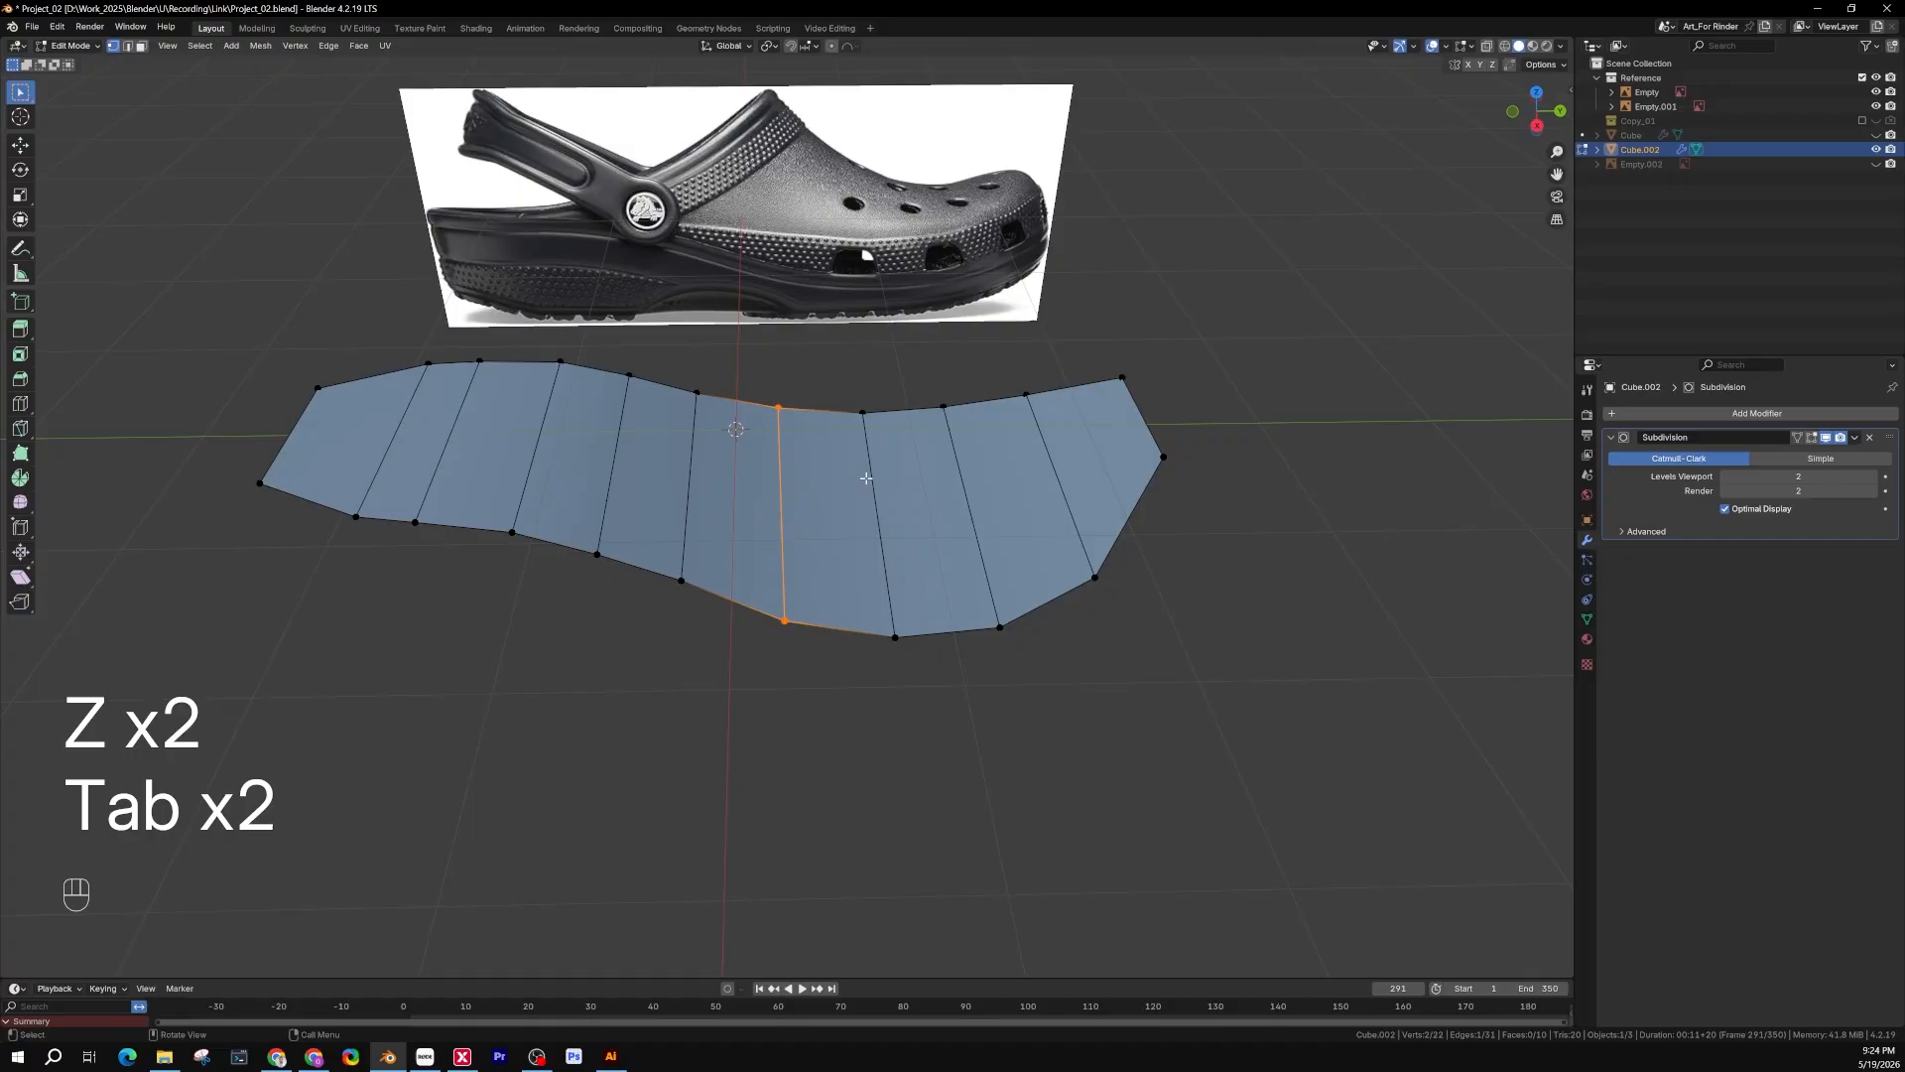
Extrude the entire top surface 134.13 cm straight up along global Z, above the side-view clog reference
key(a)
middle_drag(866, 479, 993, 535)
key(KP_3)
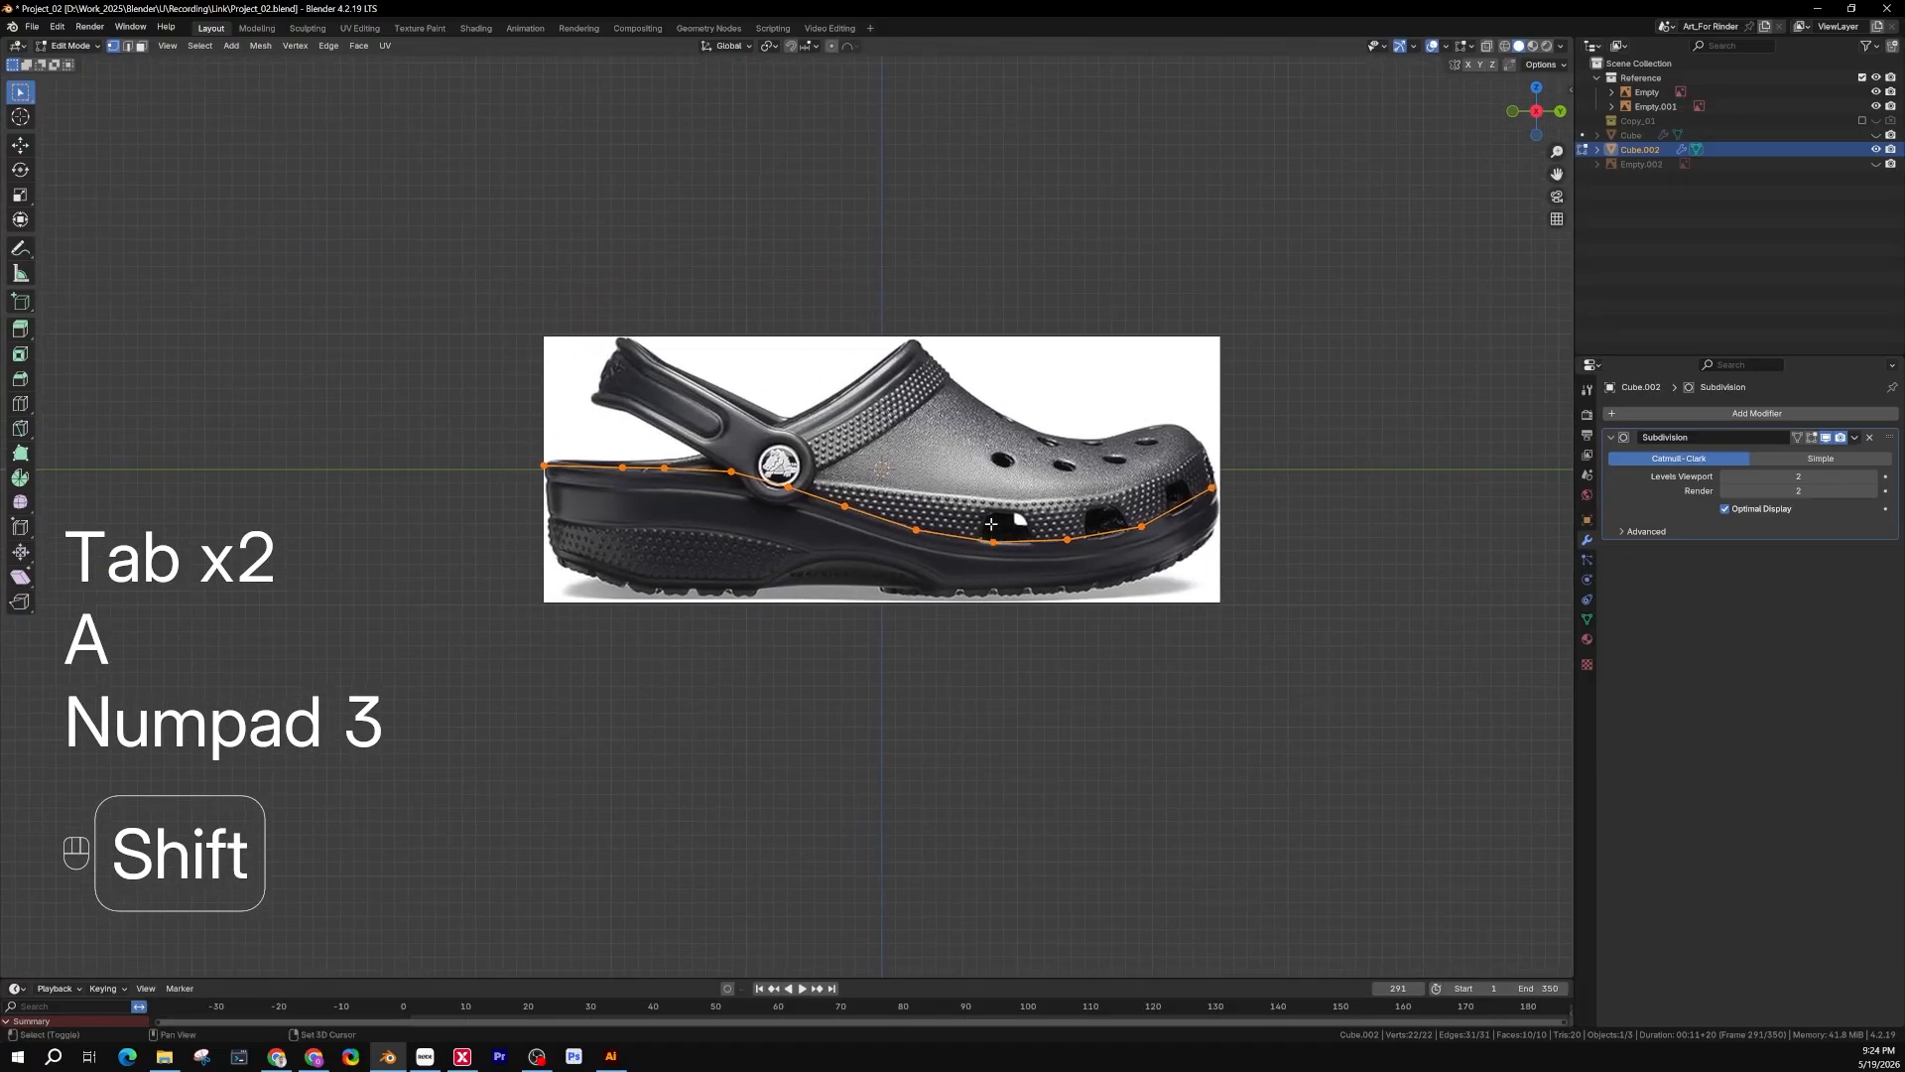
scroll(990, 521, up, 2)
shift+middle_drag(987, 516, 1057, 612)
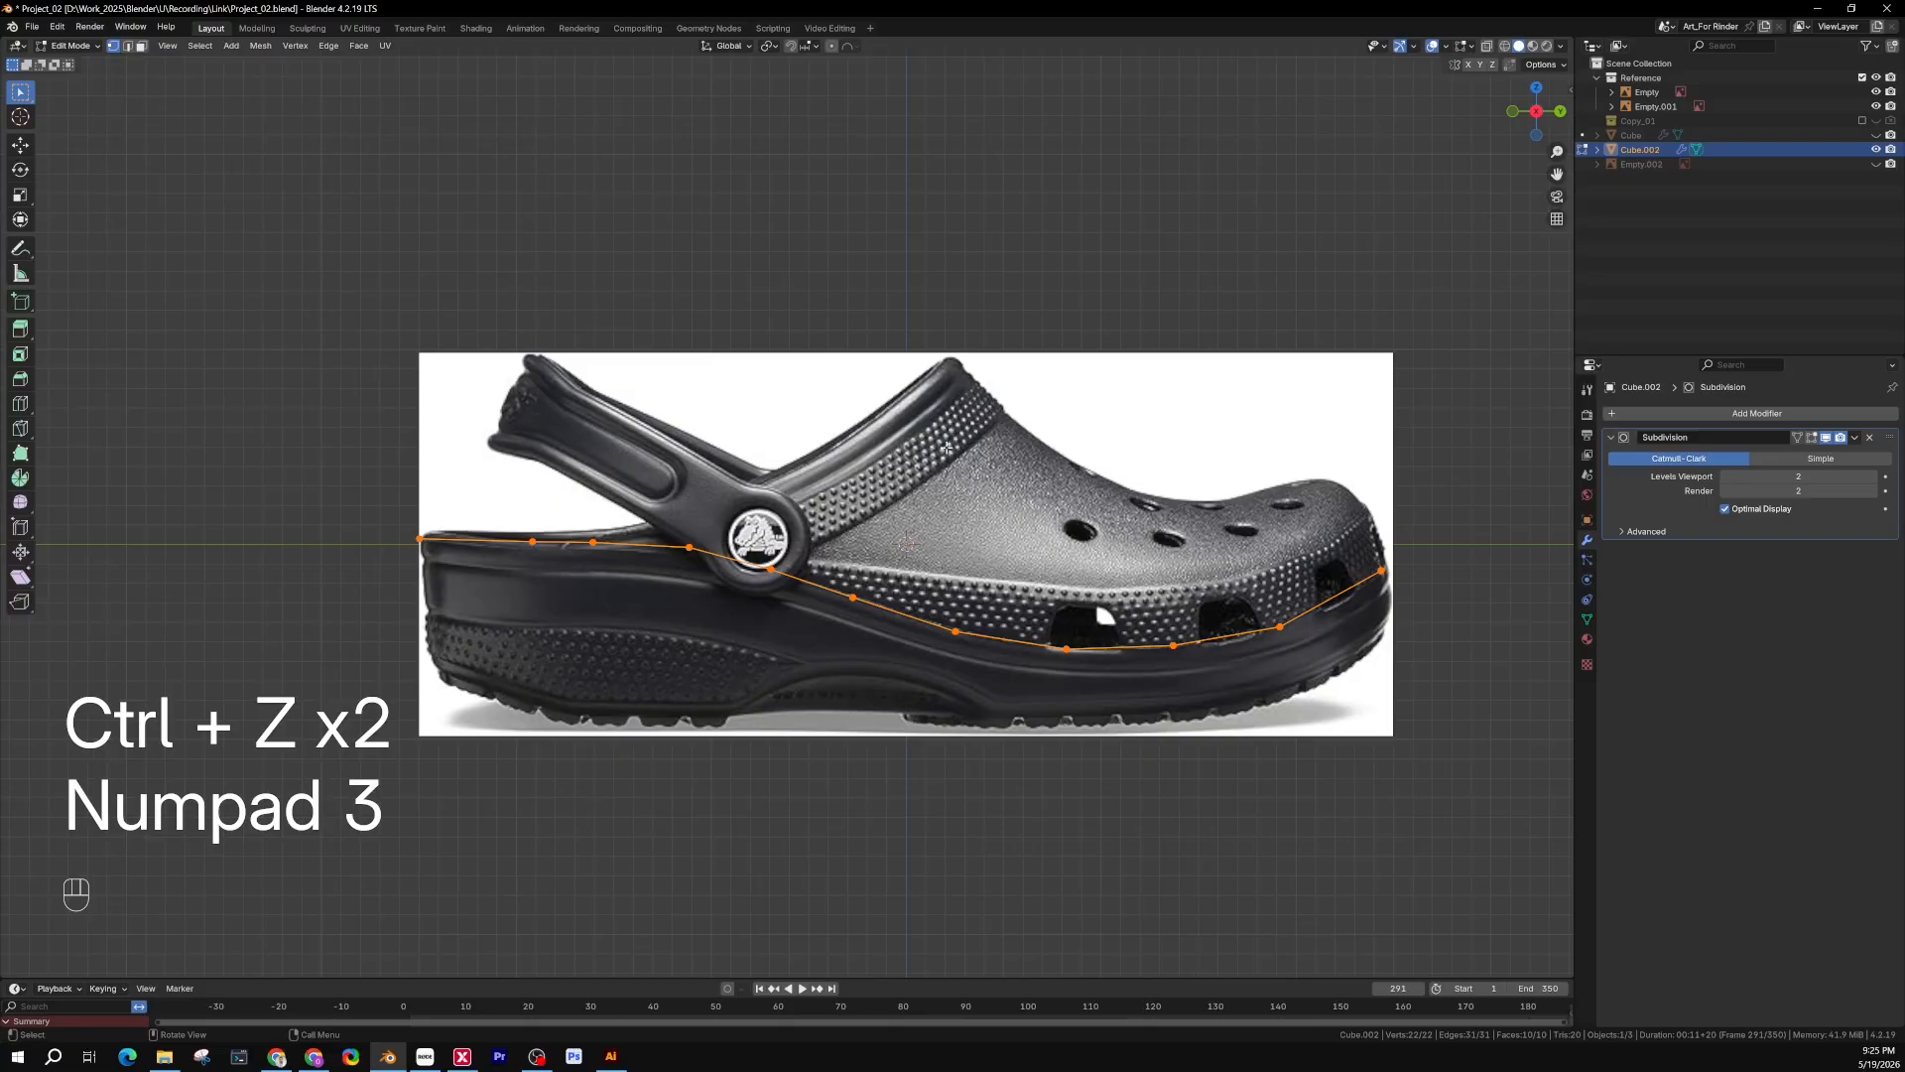
shift+middle_drag(1322, 558, 1267, 527)
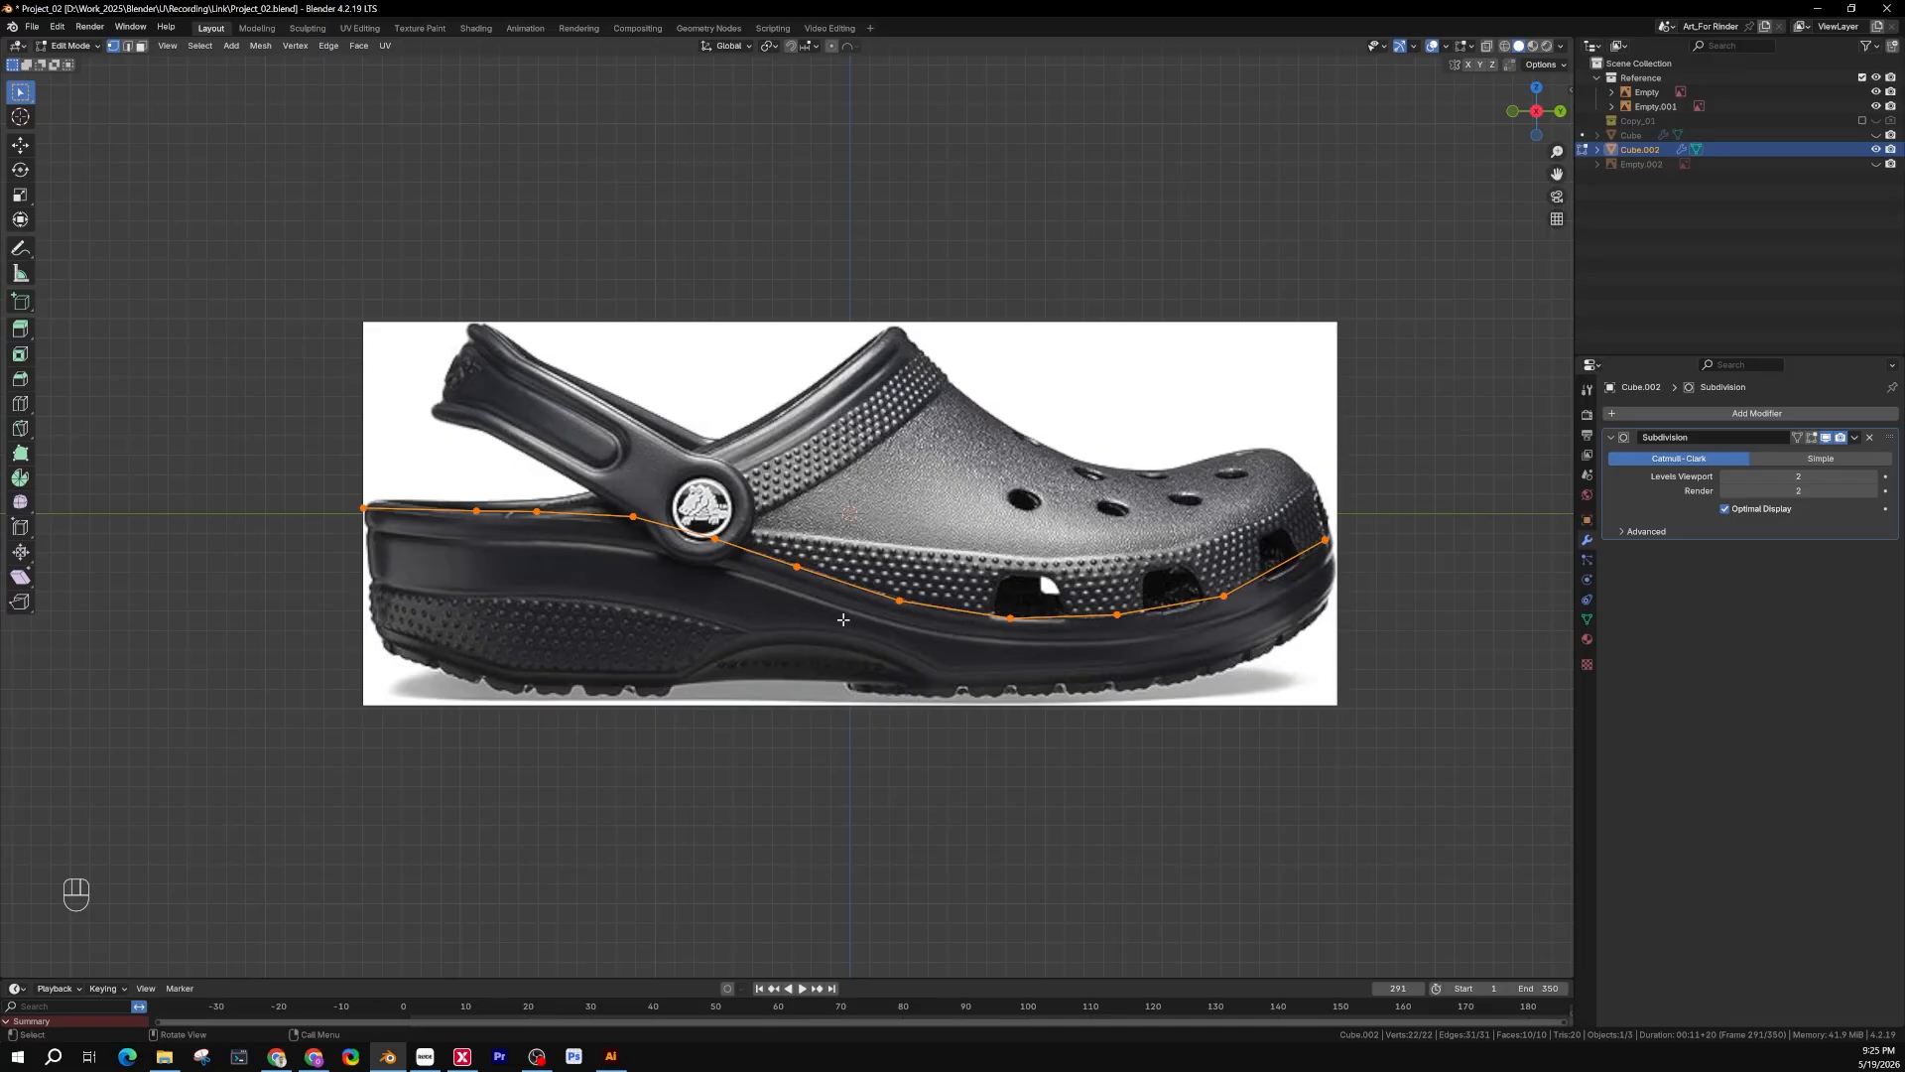
key(ctrl+z)
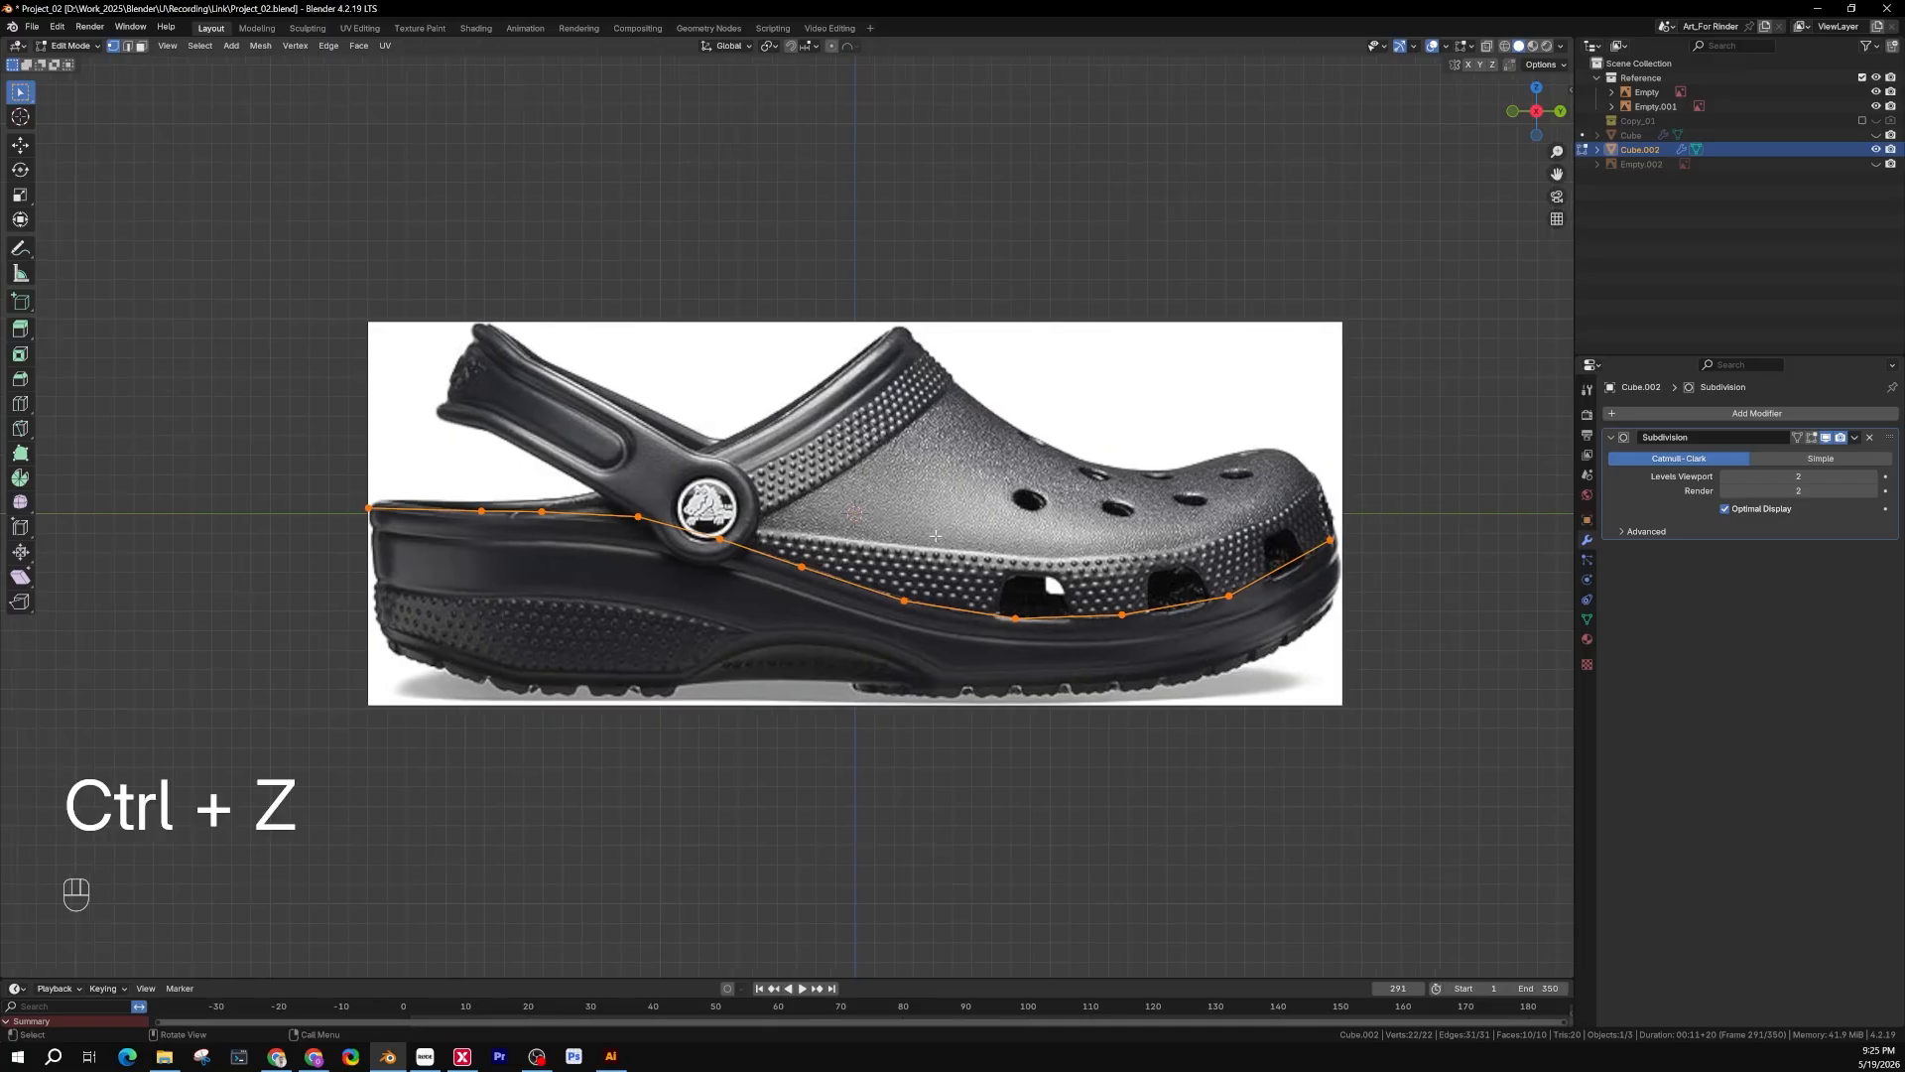
key(e)
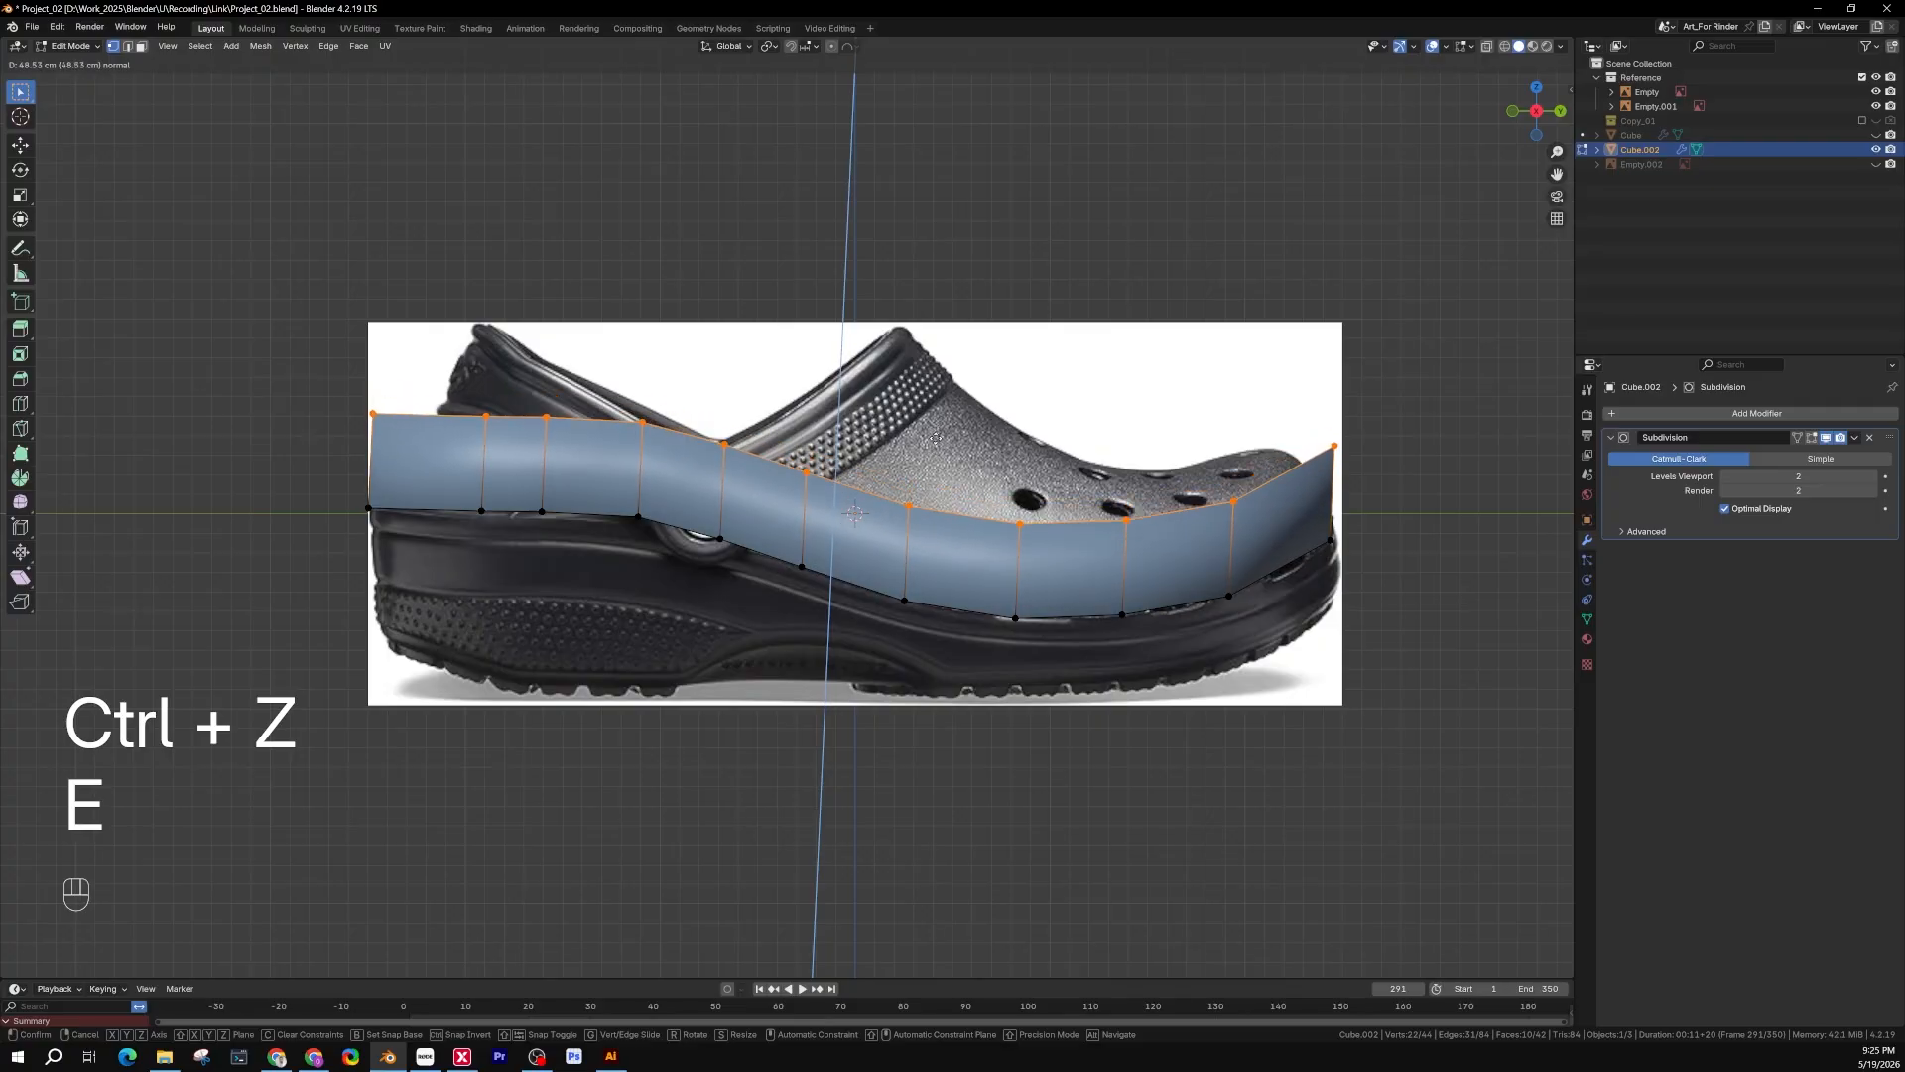
key(z)
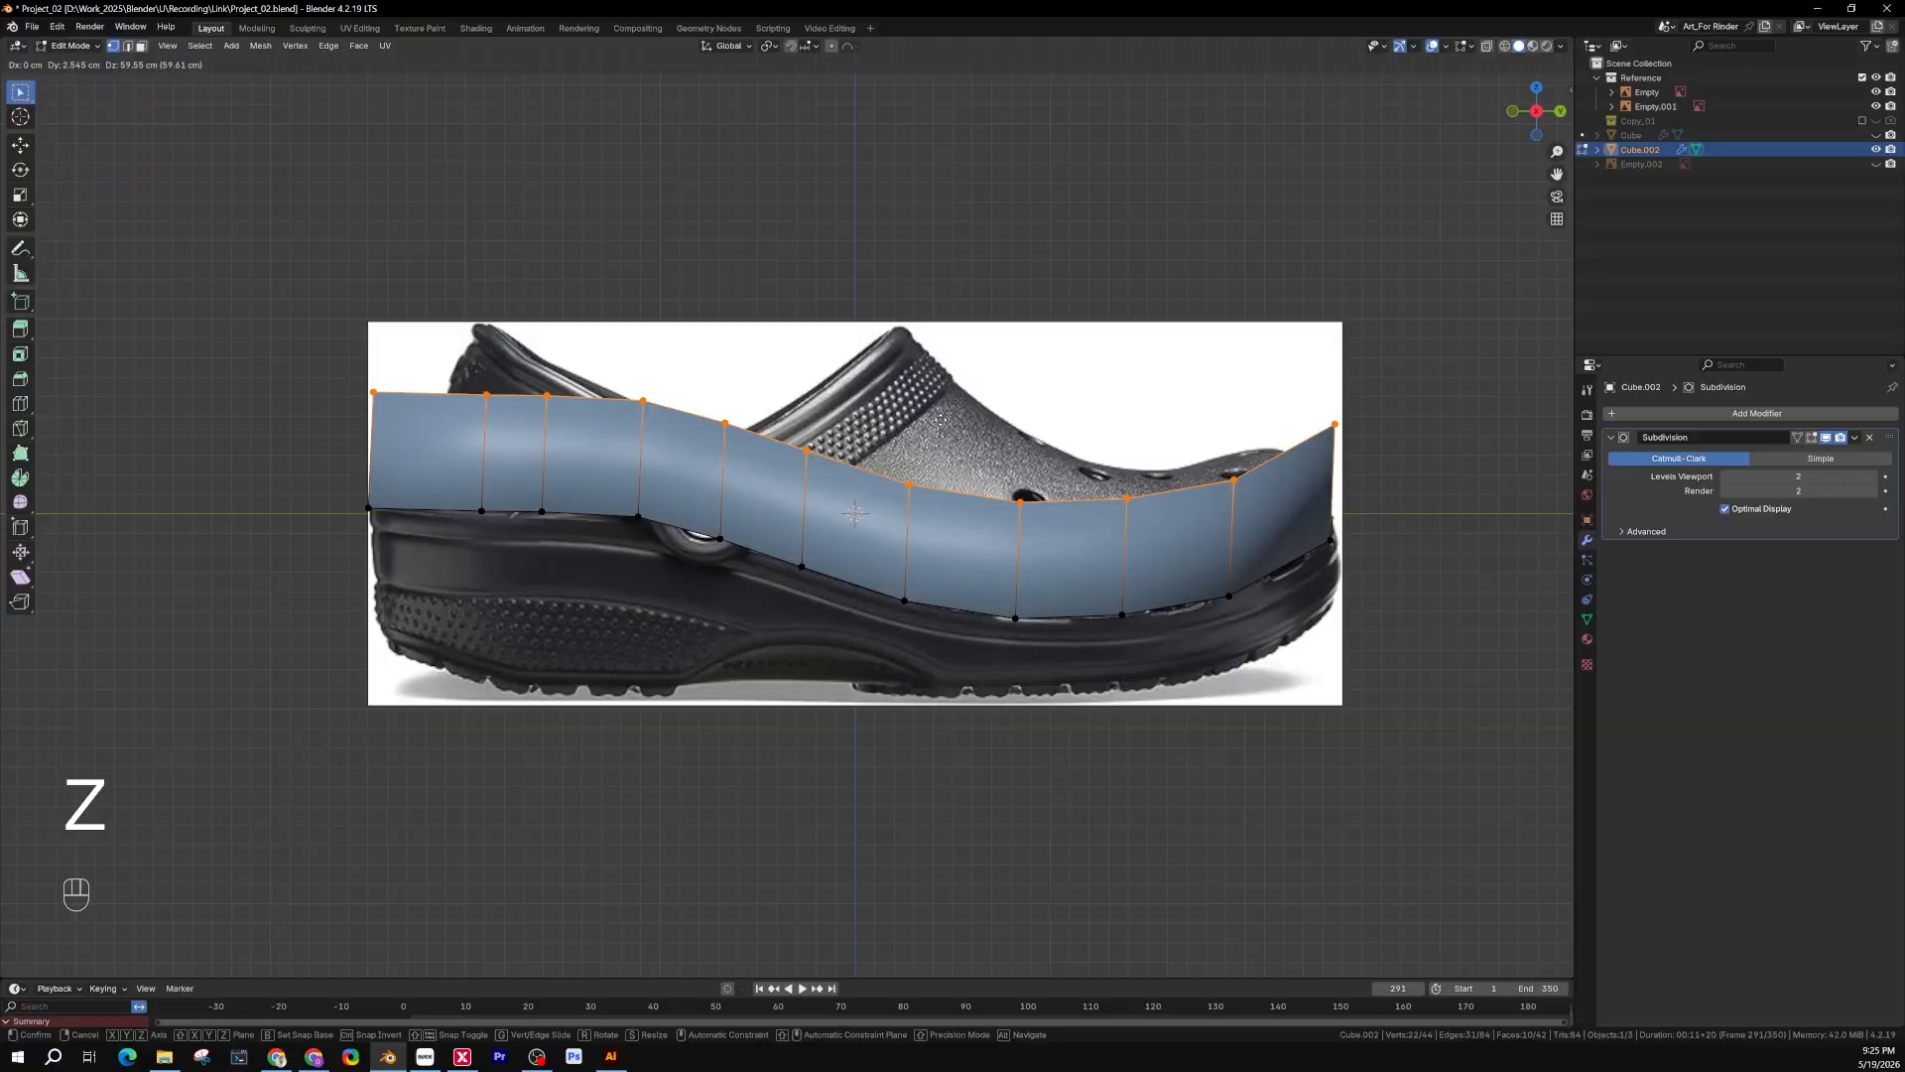
key(z)
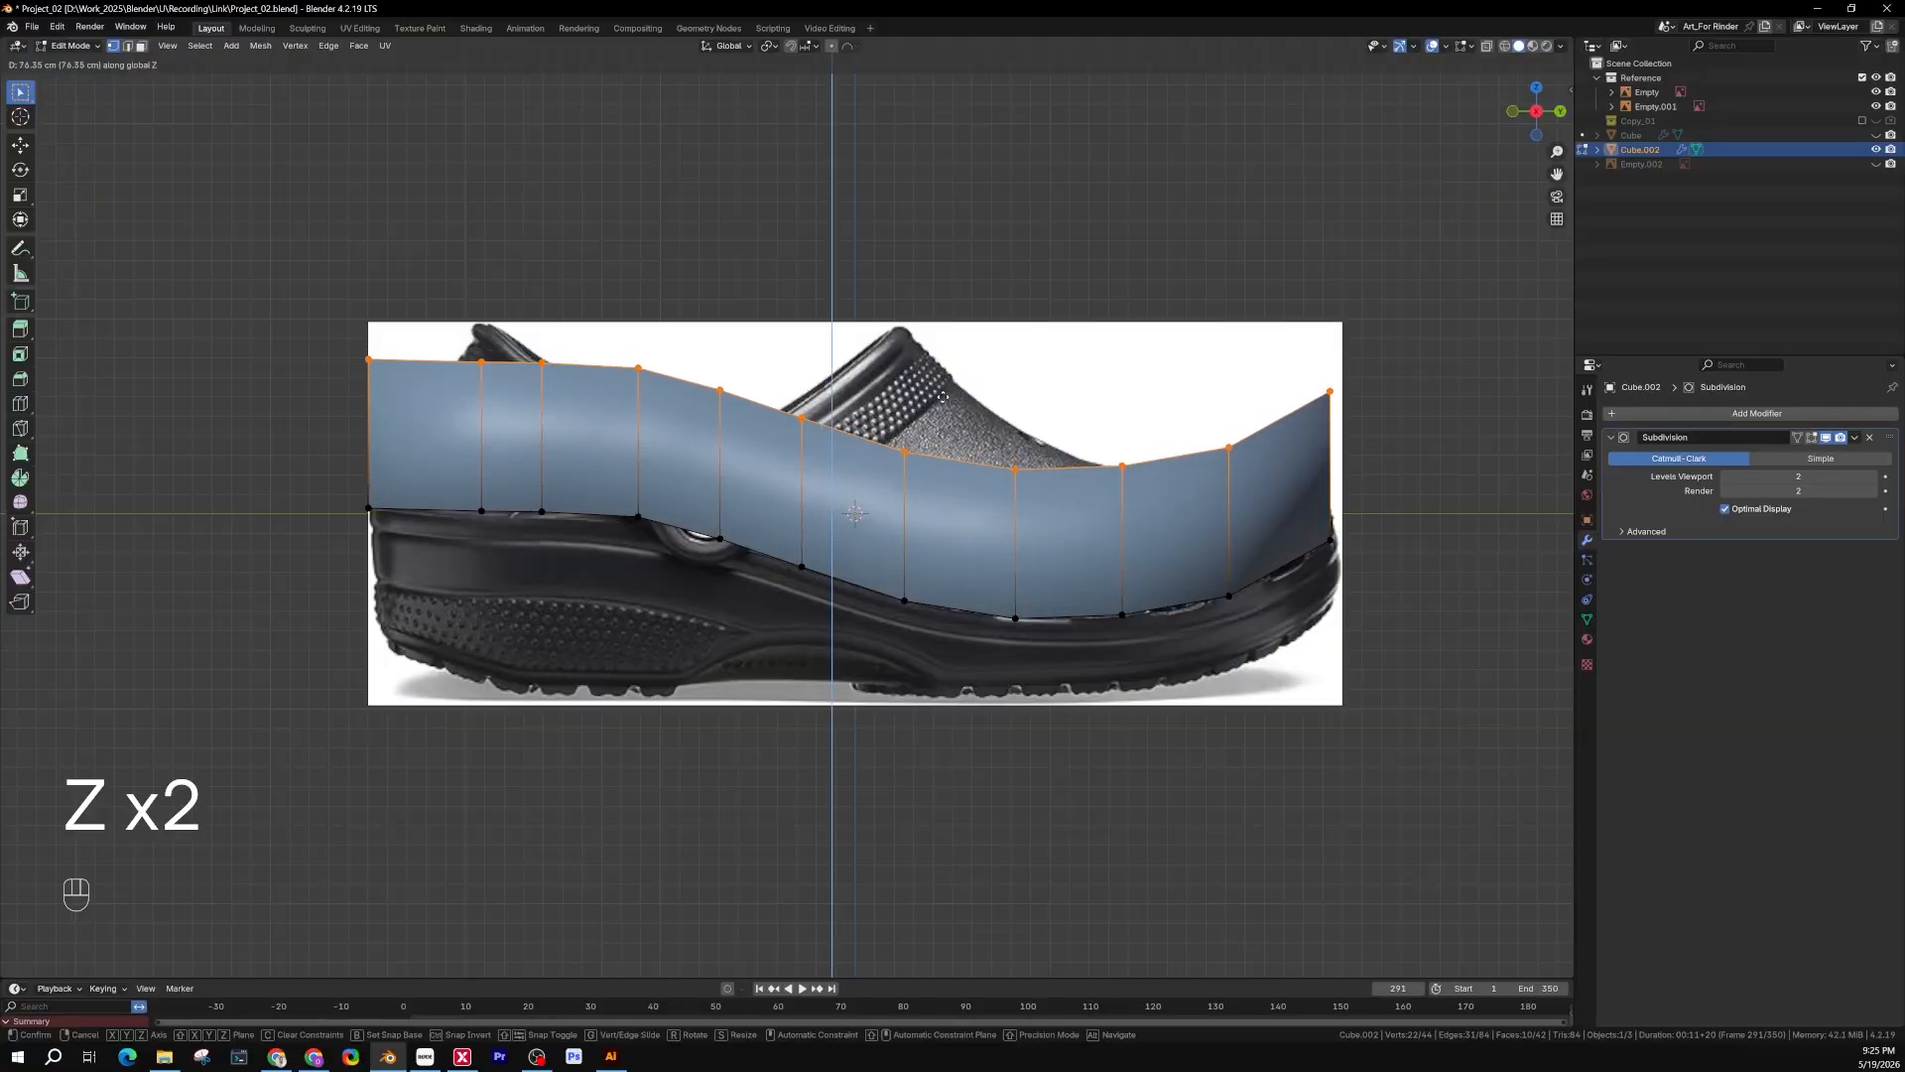
click(939, 276)
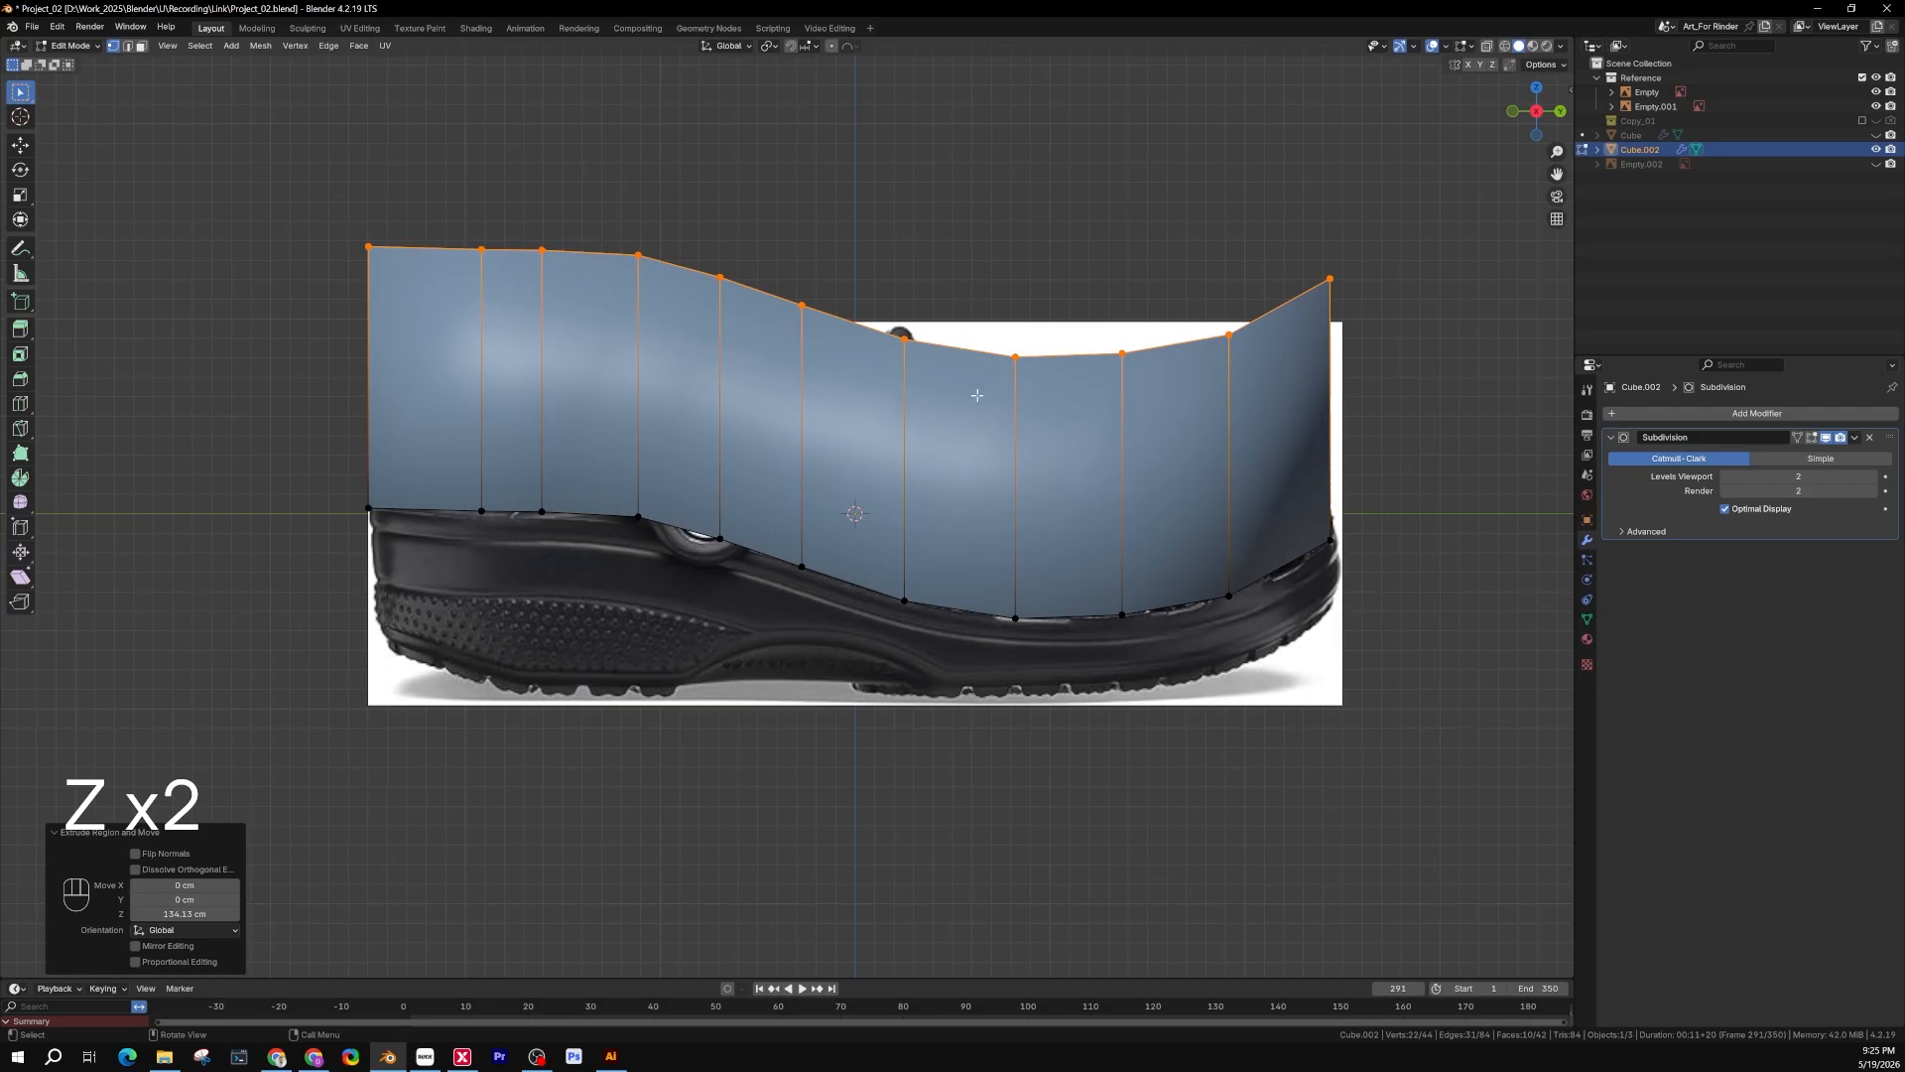
Flatten the extruded top faces to a level plane in wireframe shading by scaling them to 0 along Z
key(z)
click(910, 382)
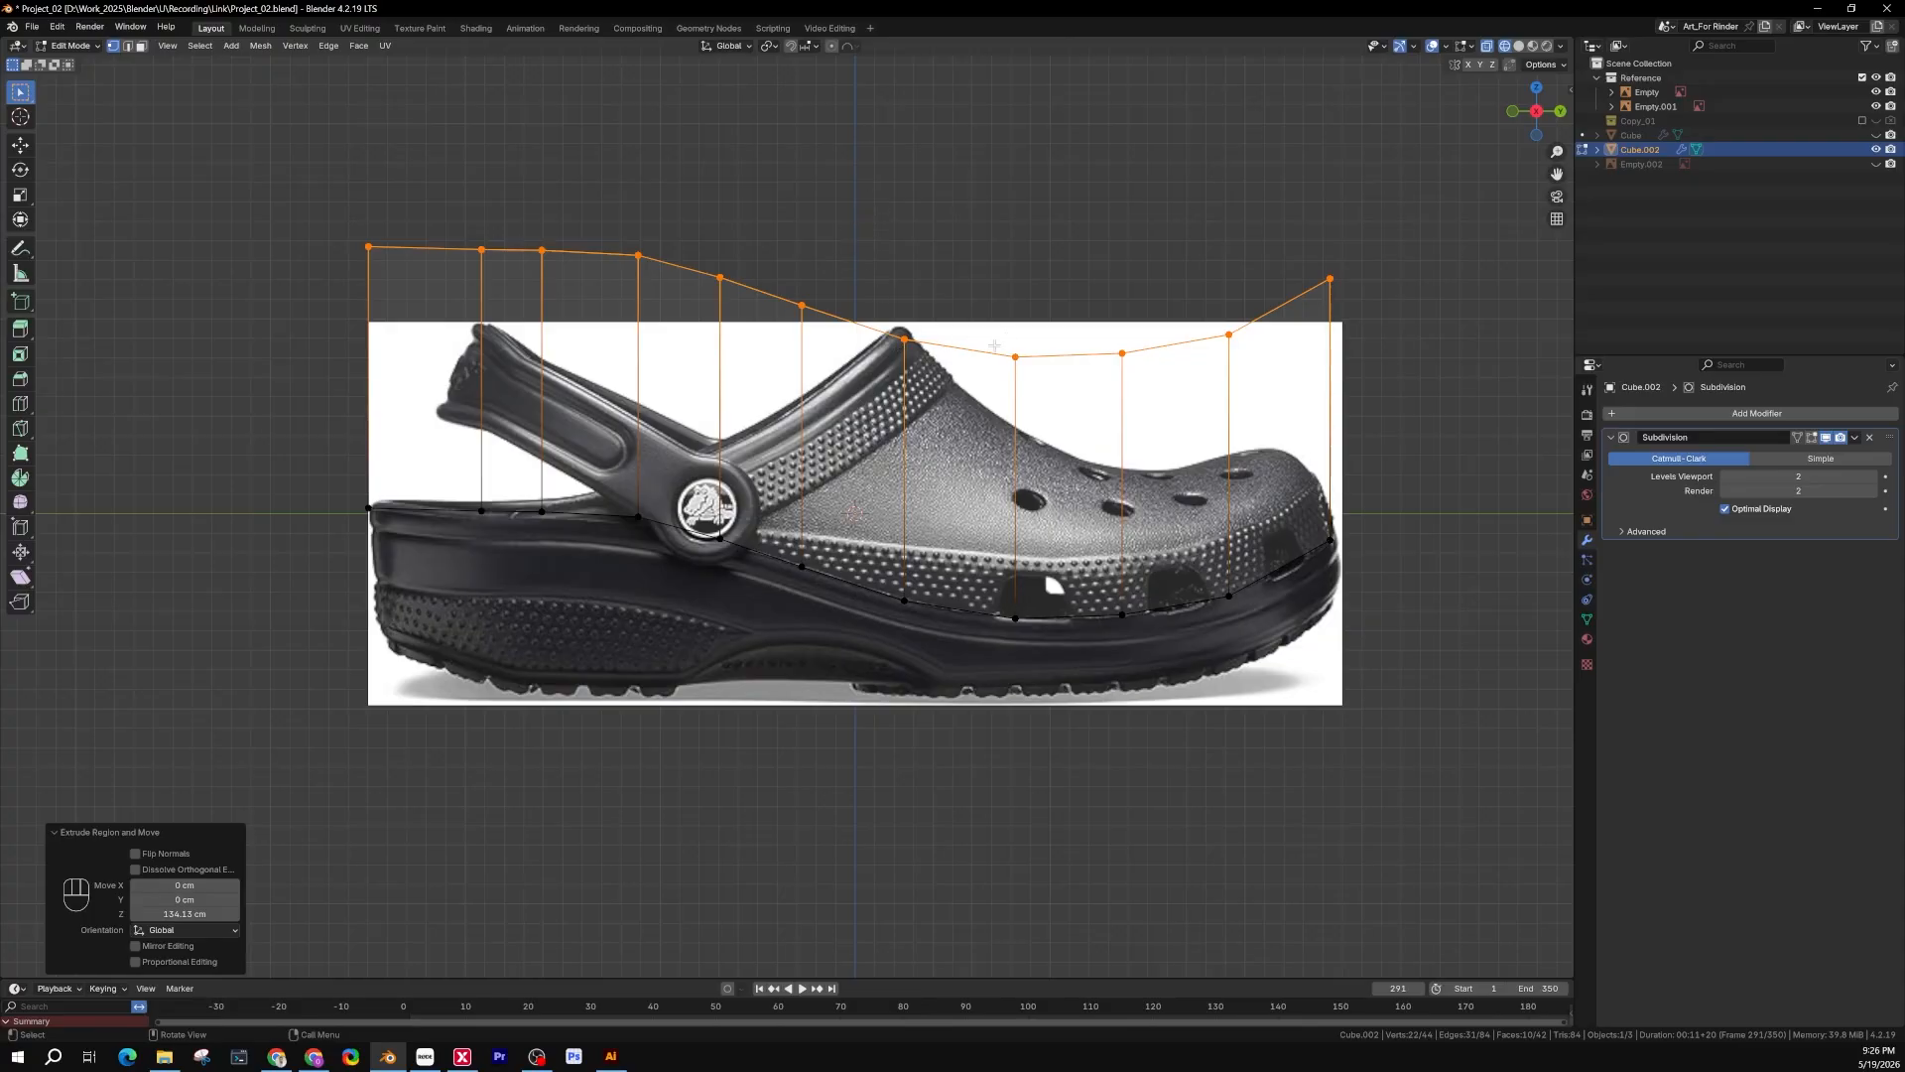
key(s)
key(z)
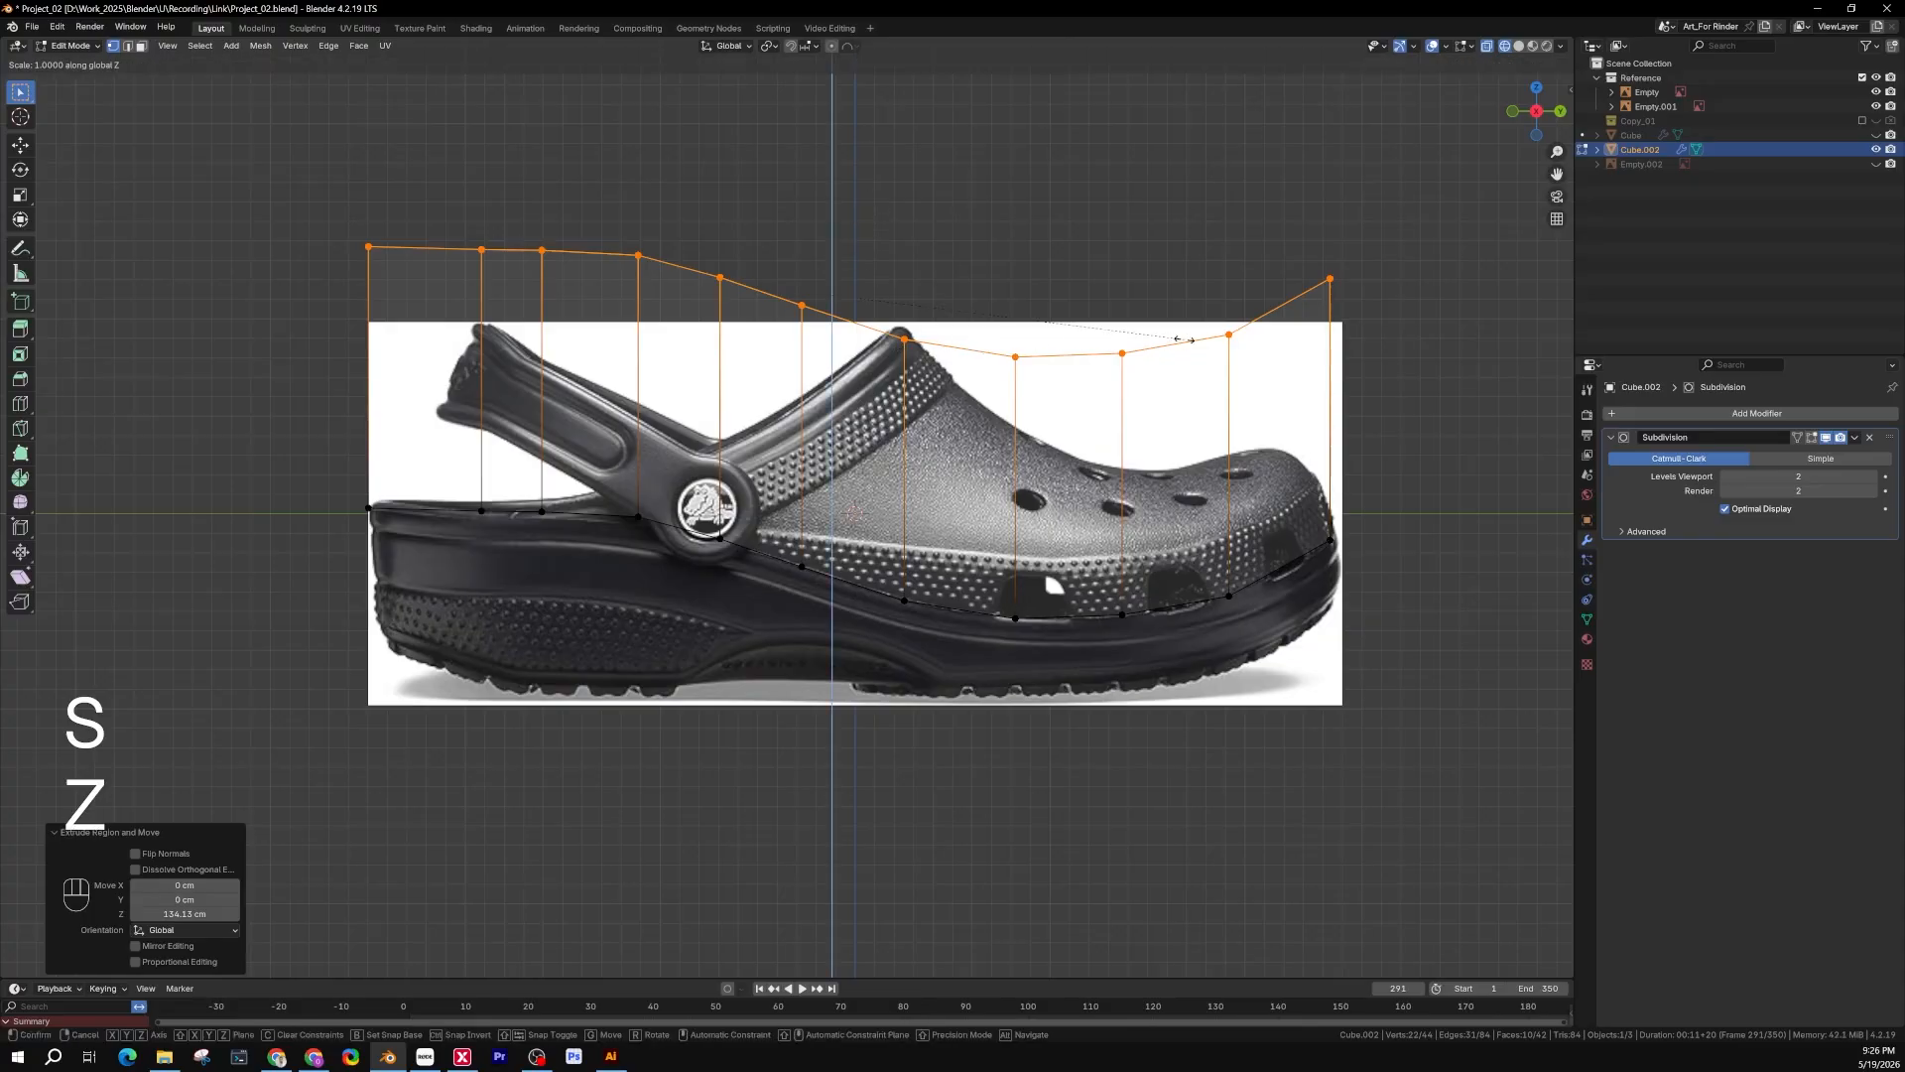
key(KP_0)
key(KP_Enter)
Examine the extruded block from the side and in perspective, comparing its cross sections with the clog reference in wireframe and solid shading
scroll(1183, 341, down, 2)
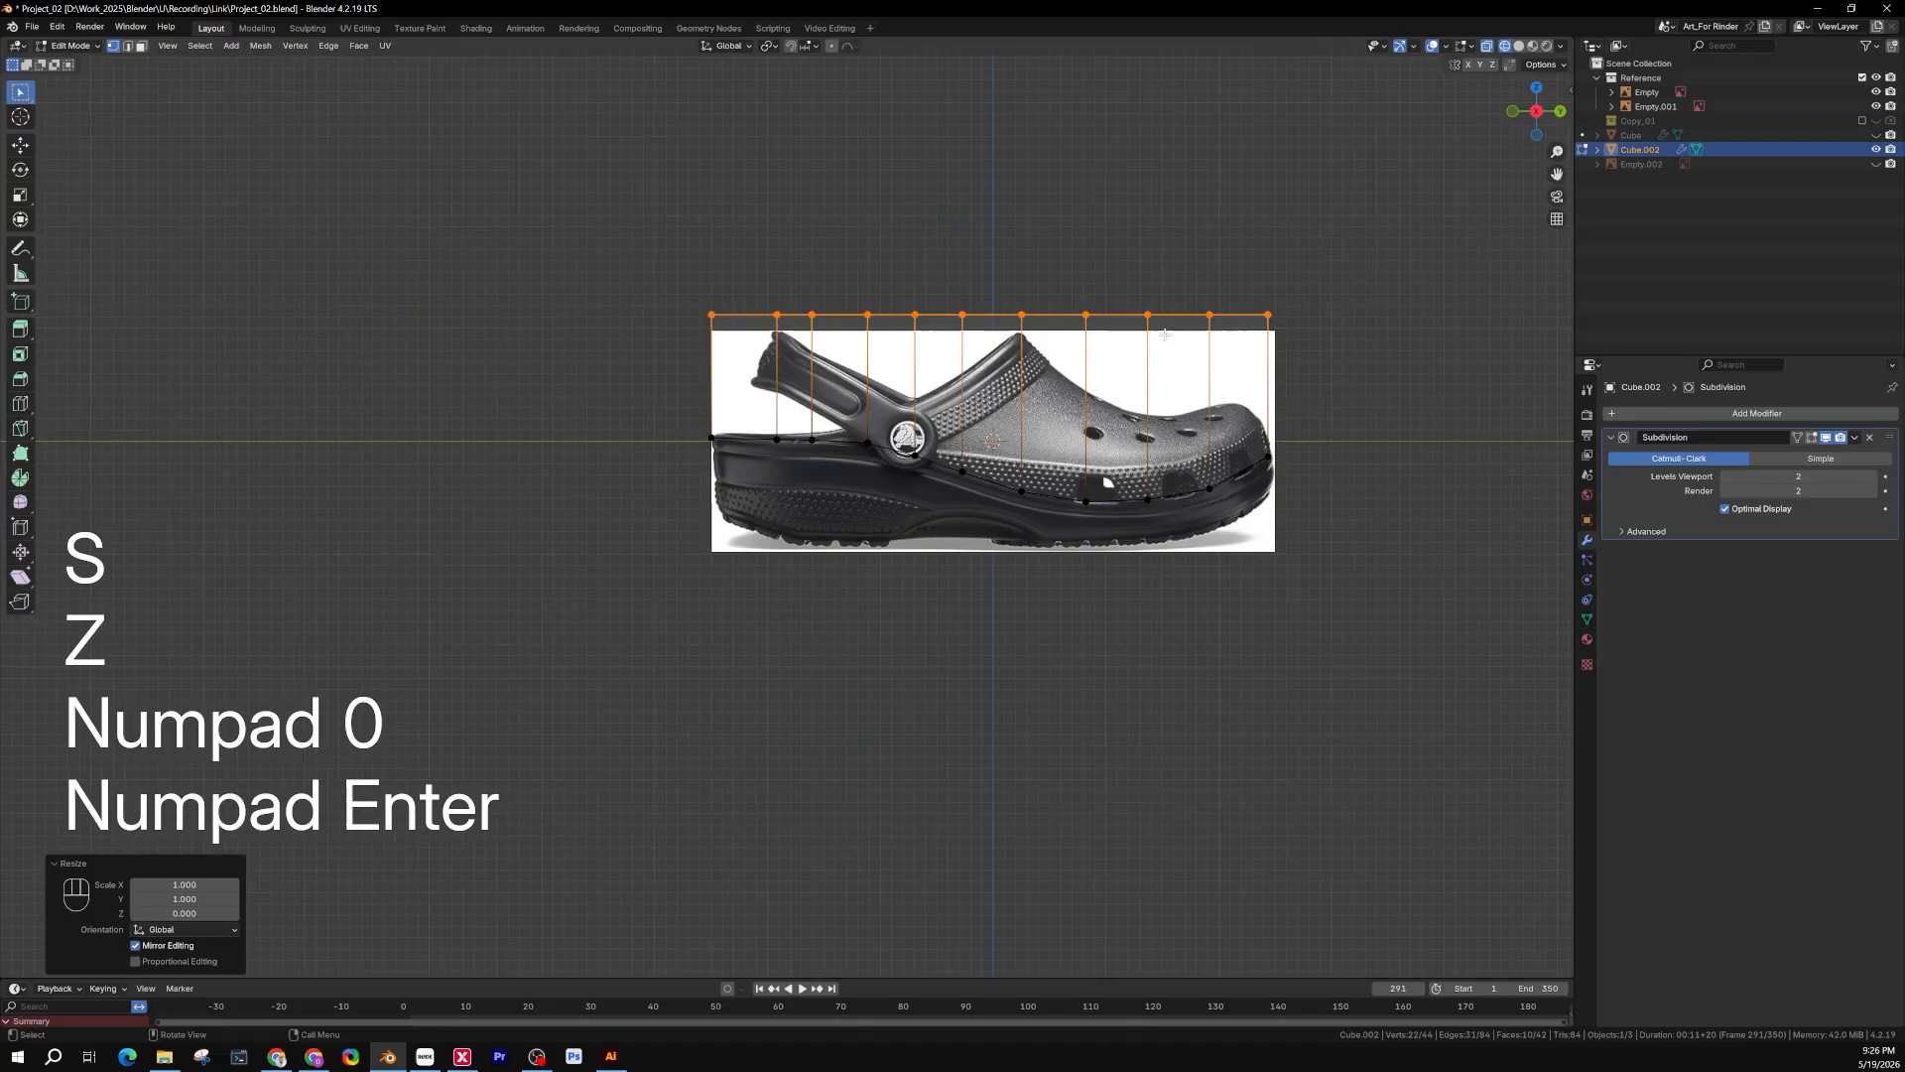
scroll(1057, 308, up, 1)
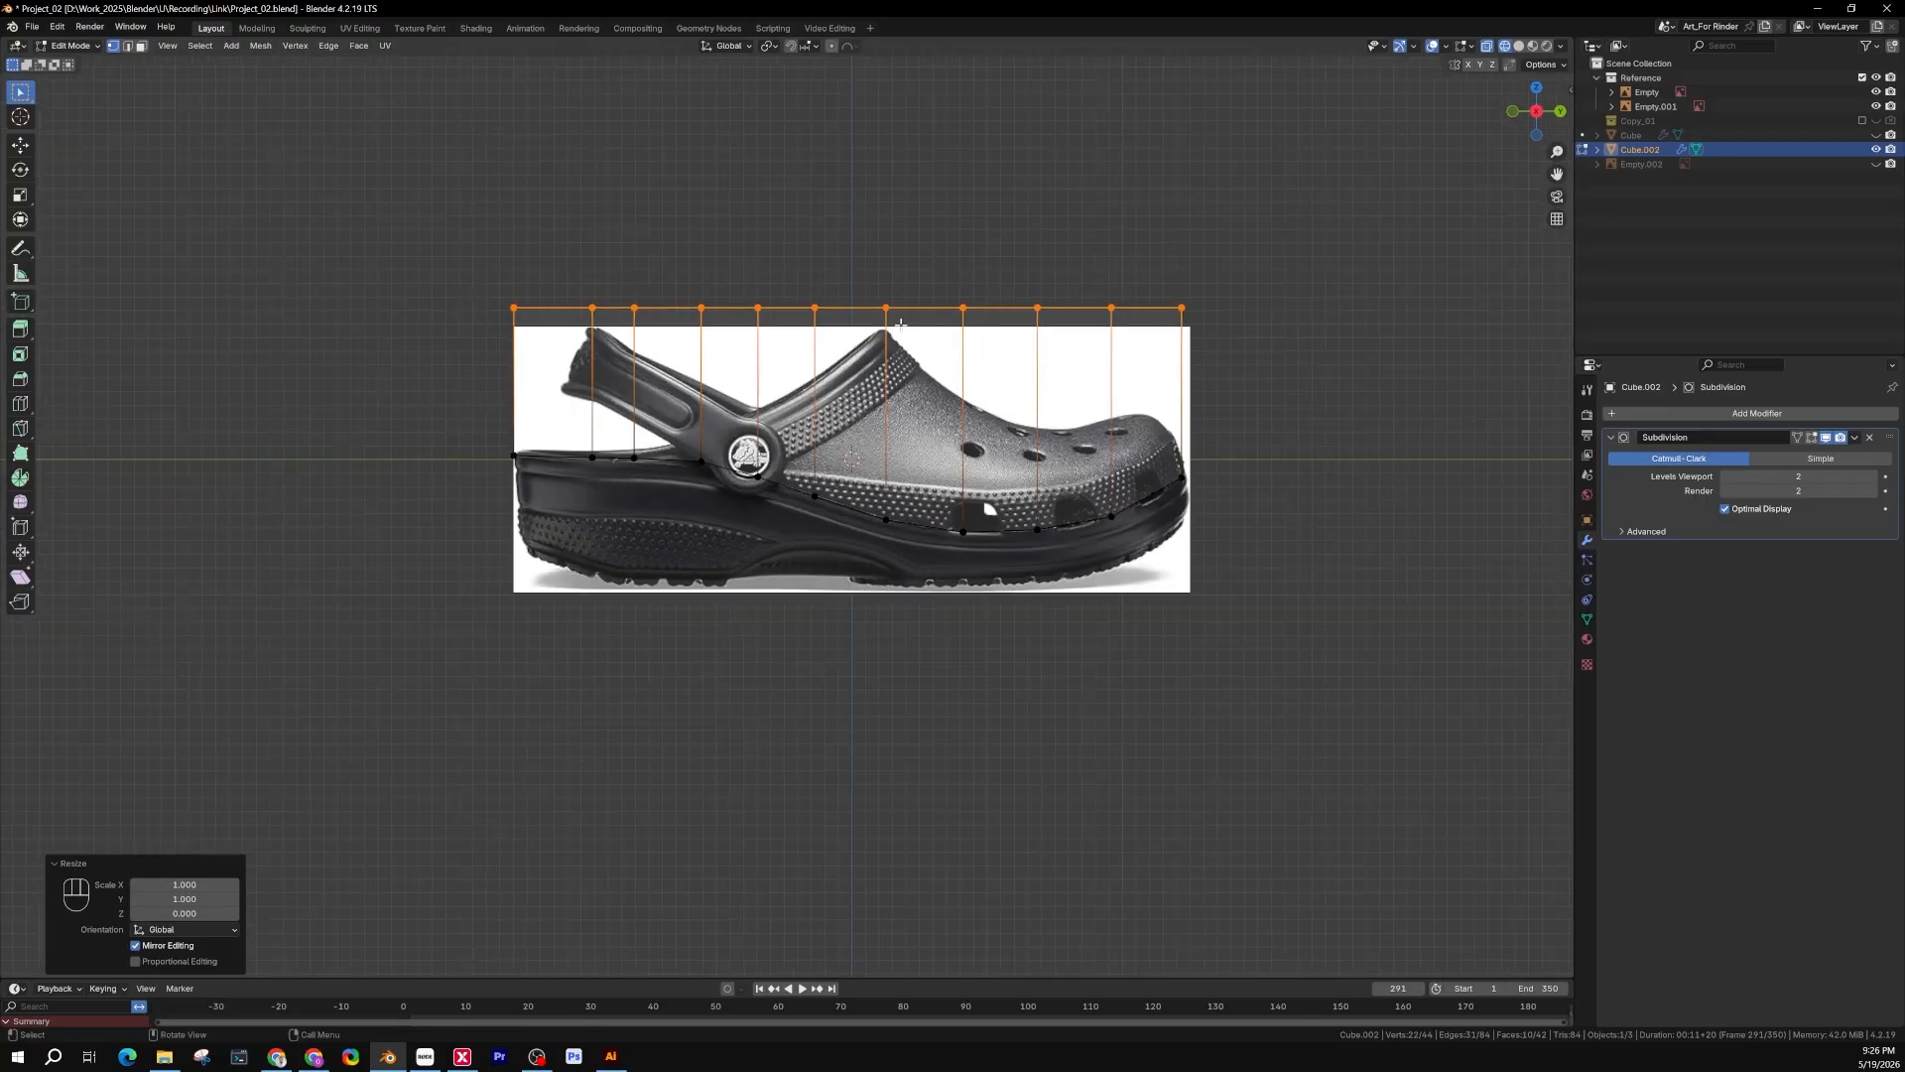
mouse_move(900, 324)
middle_down()
mouse_move(950, 434)
mouse_move(903, 352)
middle_up()
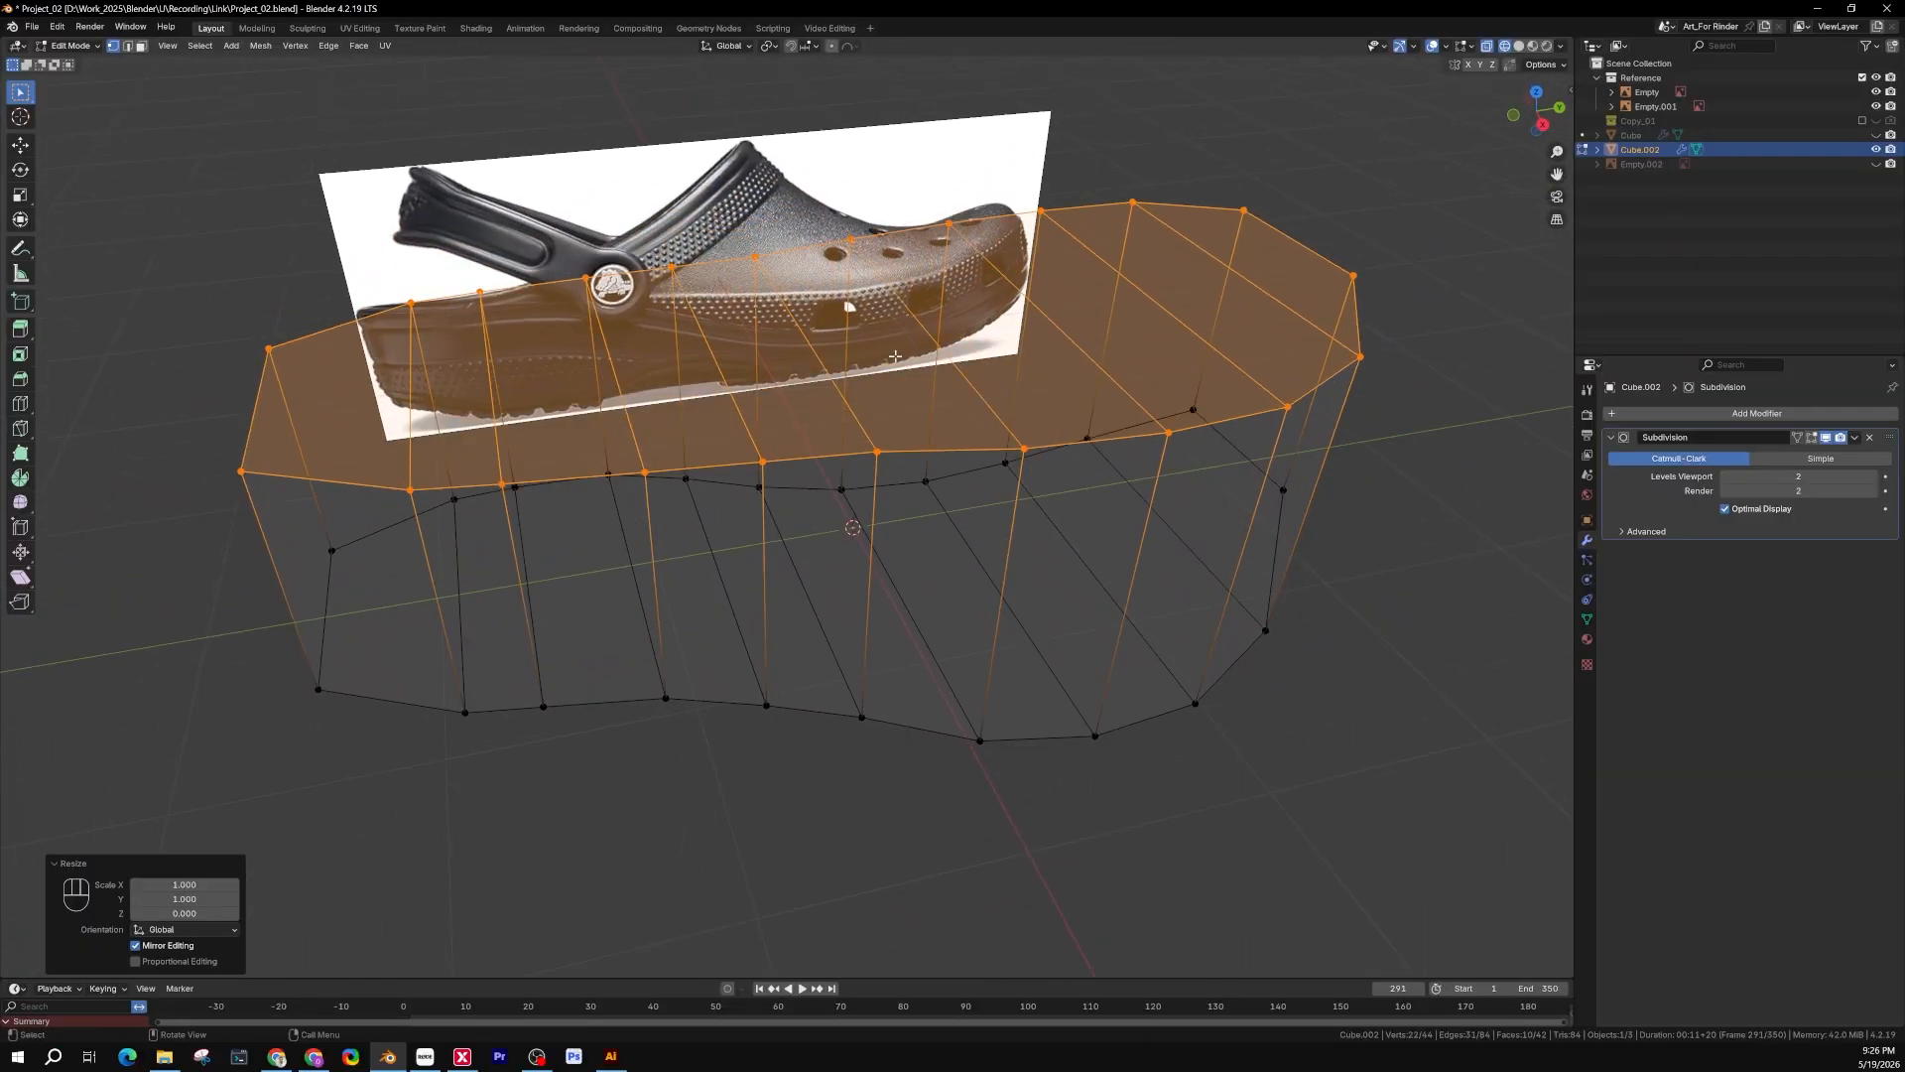
key(KP_3)
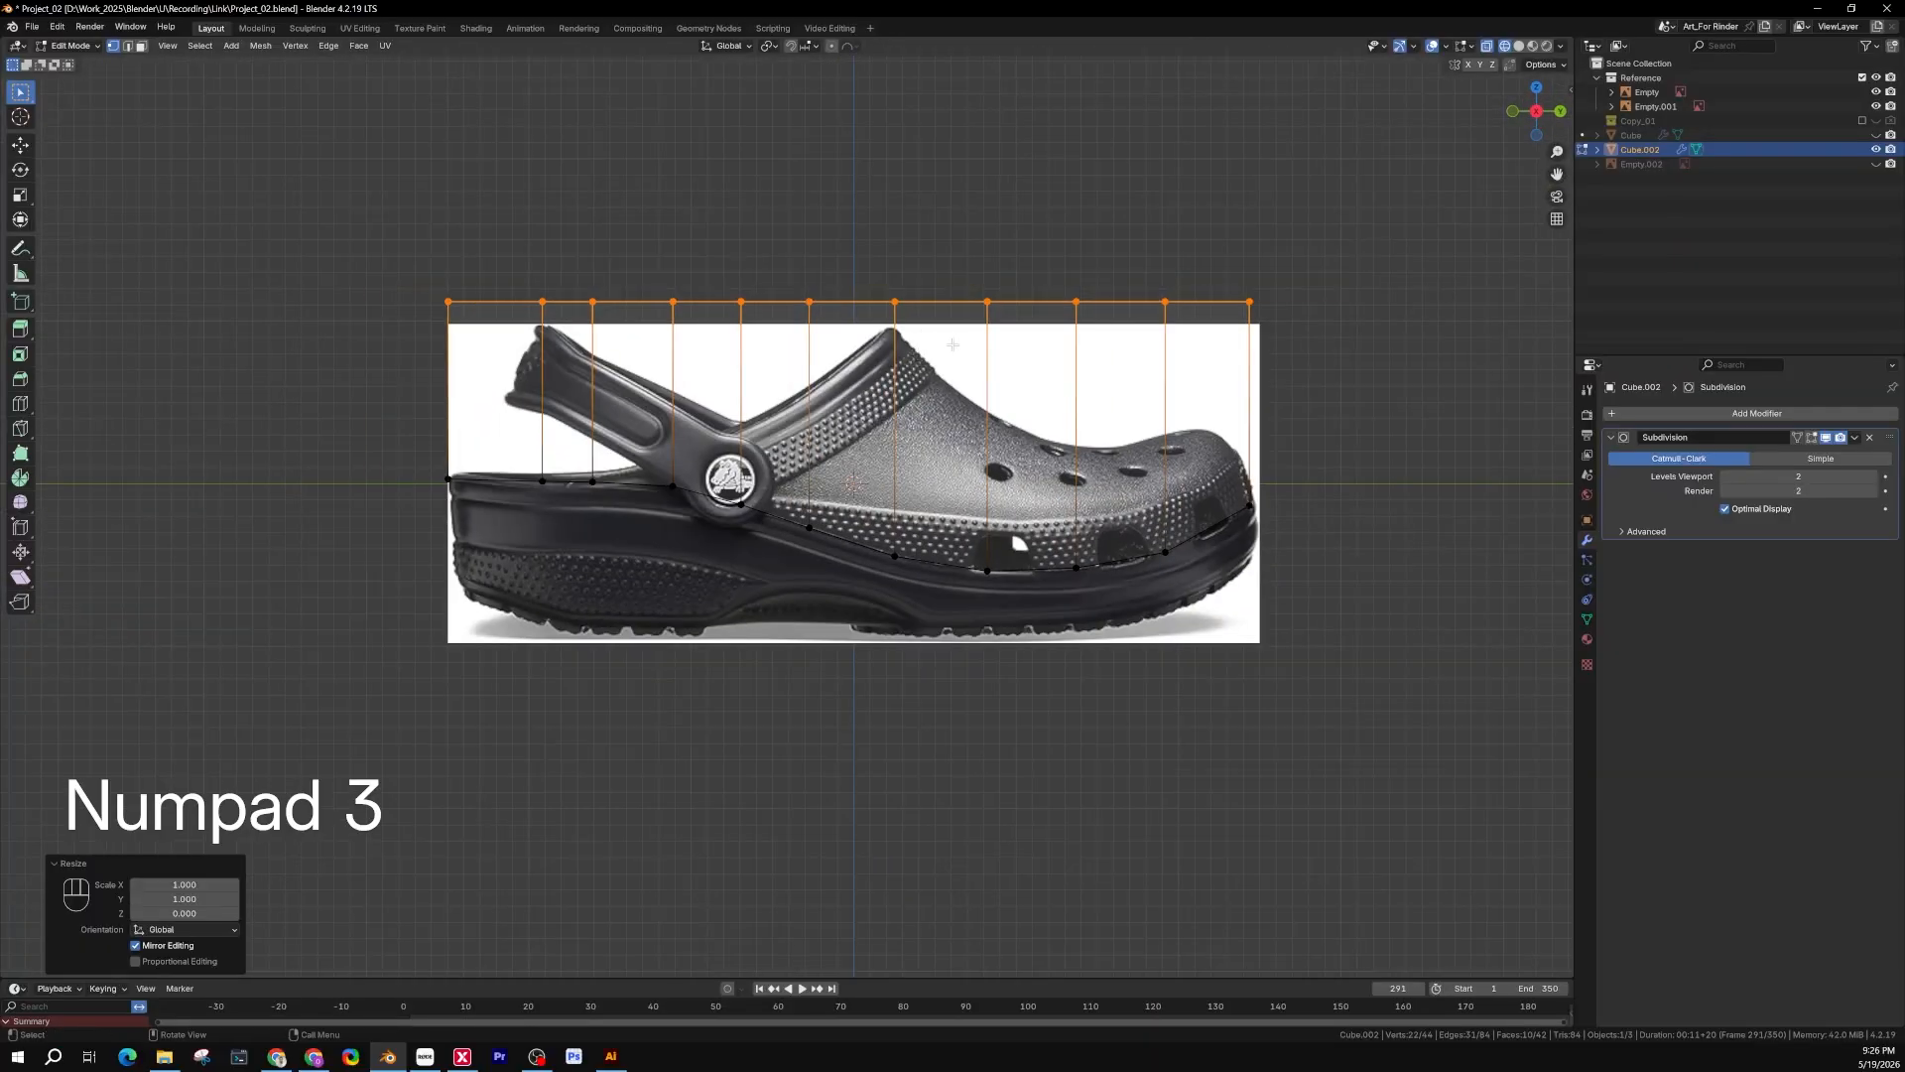
mouse_move(914, 370)
middle_down()
mouse_move(884, 447)
mouse_move(1118, 463)
mouse_move(1191, 430)
mouse_move(1118, 459)
mouse_move(700, 424)
mouse_move(1032, 425)
middle_up()
key(z)
click(955, 447)
scroll(961, 446, down, 2)
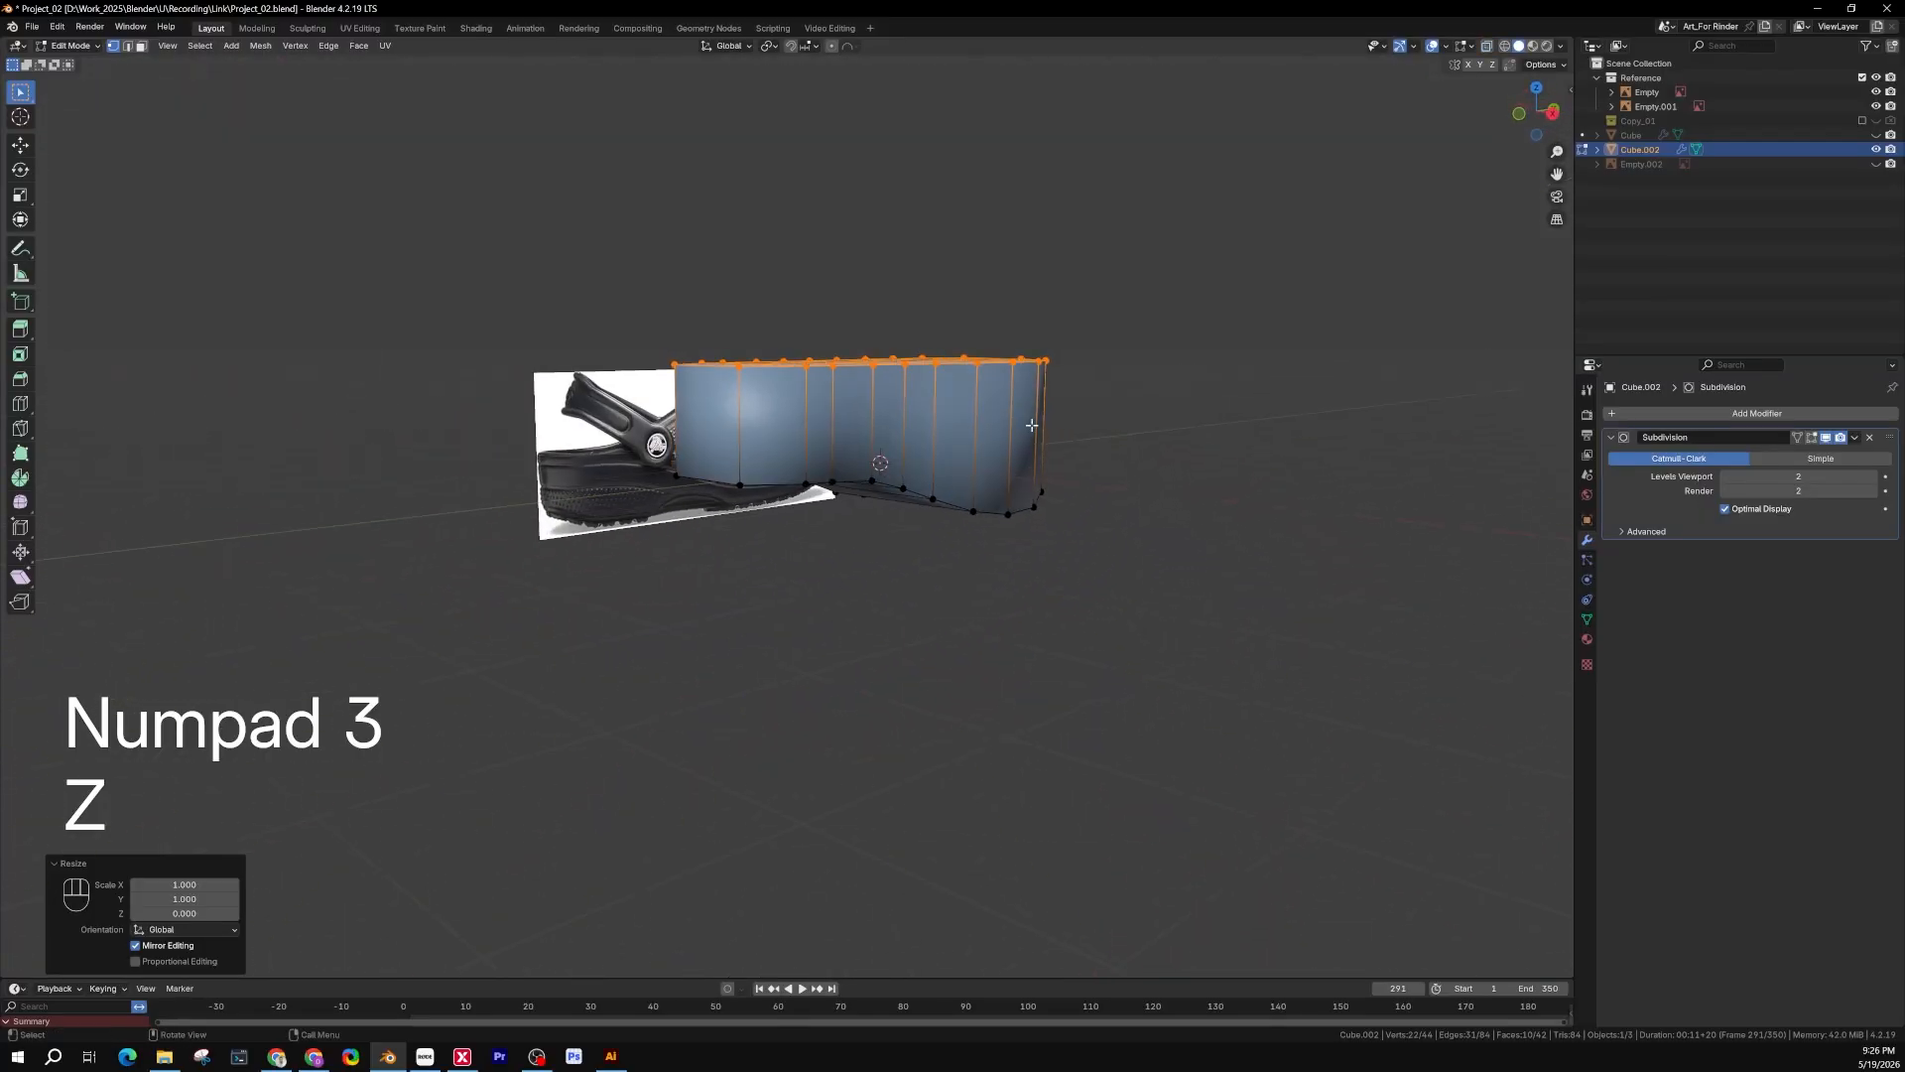
key(KP_3)
key(z)
click(854, 432)
scroll(991, 502, up, 3)
mouse_move(991, 502)
shift+middle_down()
mouse_move(949, 587)
mouse_move(949, 655)
shift+middle_up()
scroll(836, 505, up, 2)
shift+middle_drag(837, 505, 988, 485)
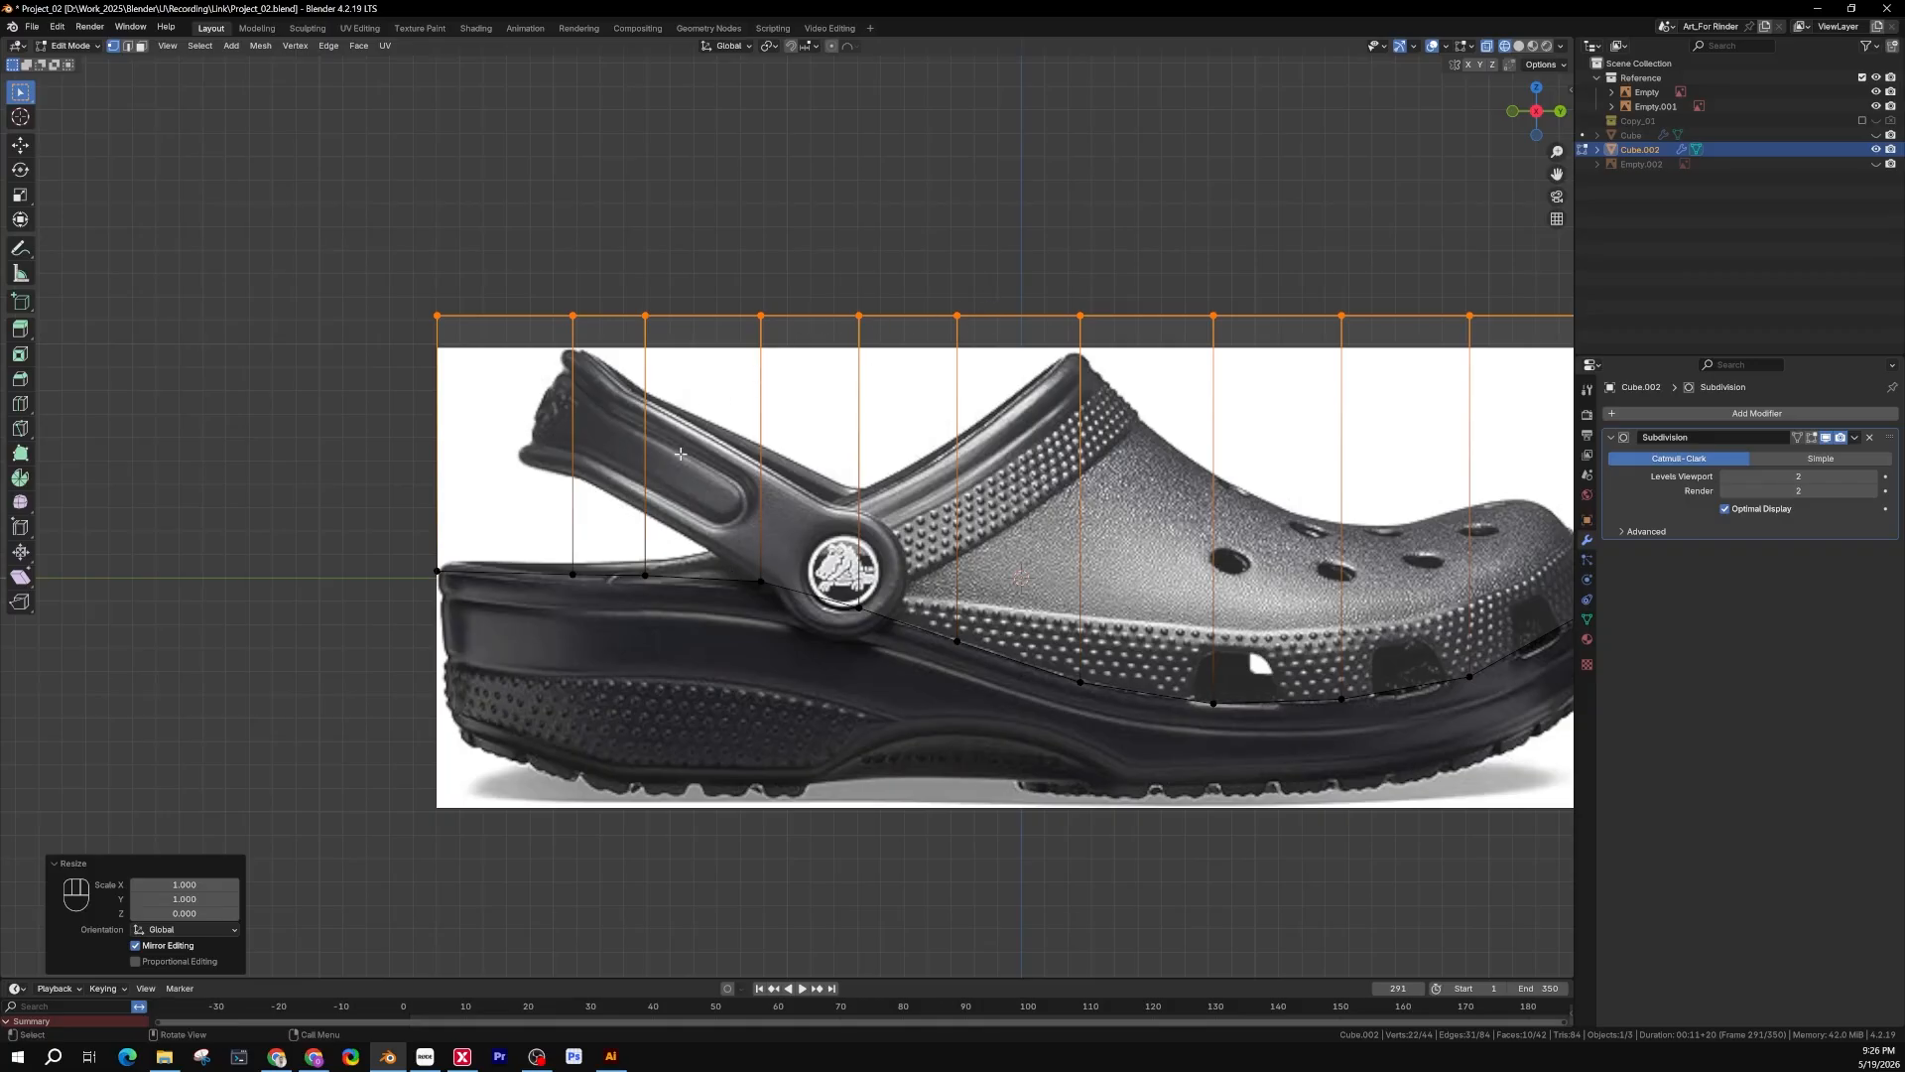
key(z)
click(858, 457)
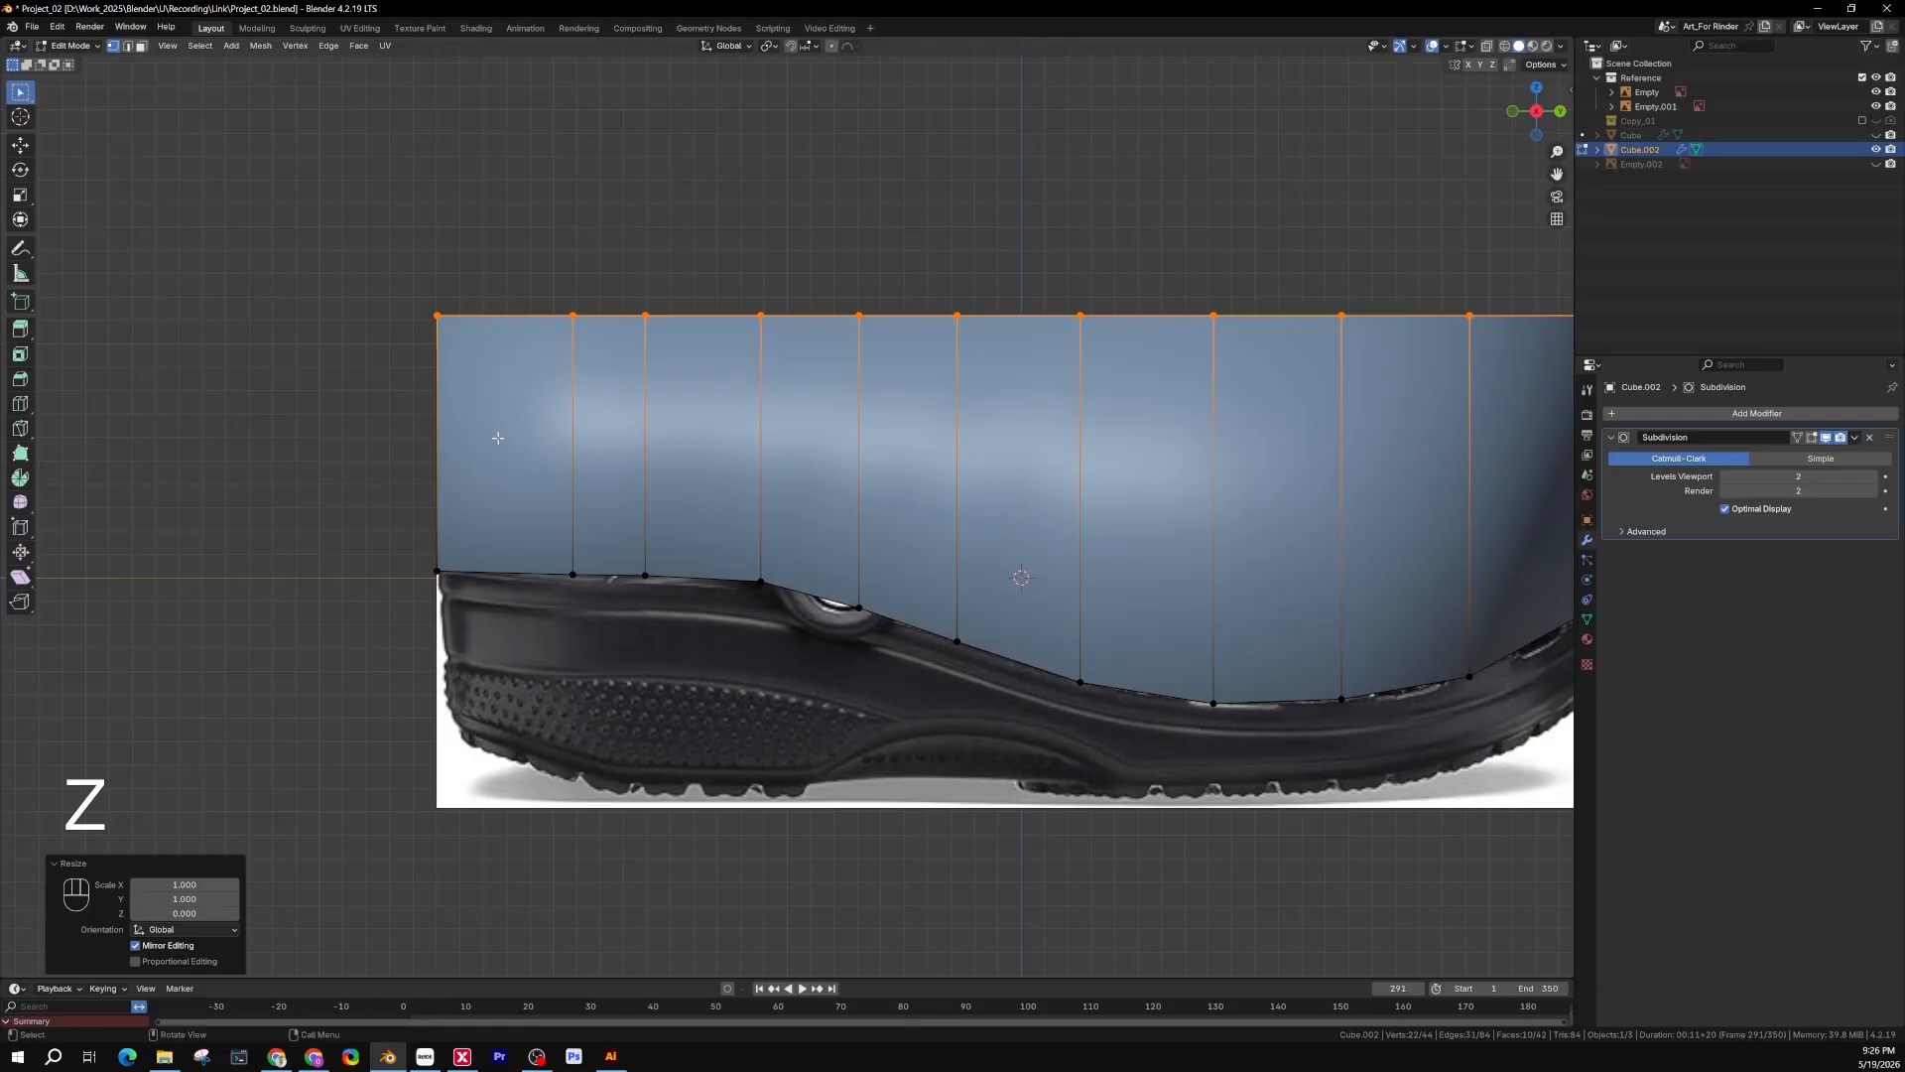
Delete the faces of the block's four rear sections, from the heel to the strap rivet, using face selection in wireframe shading
key(3)
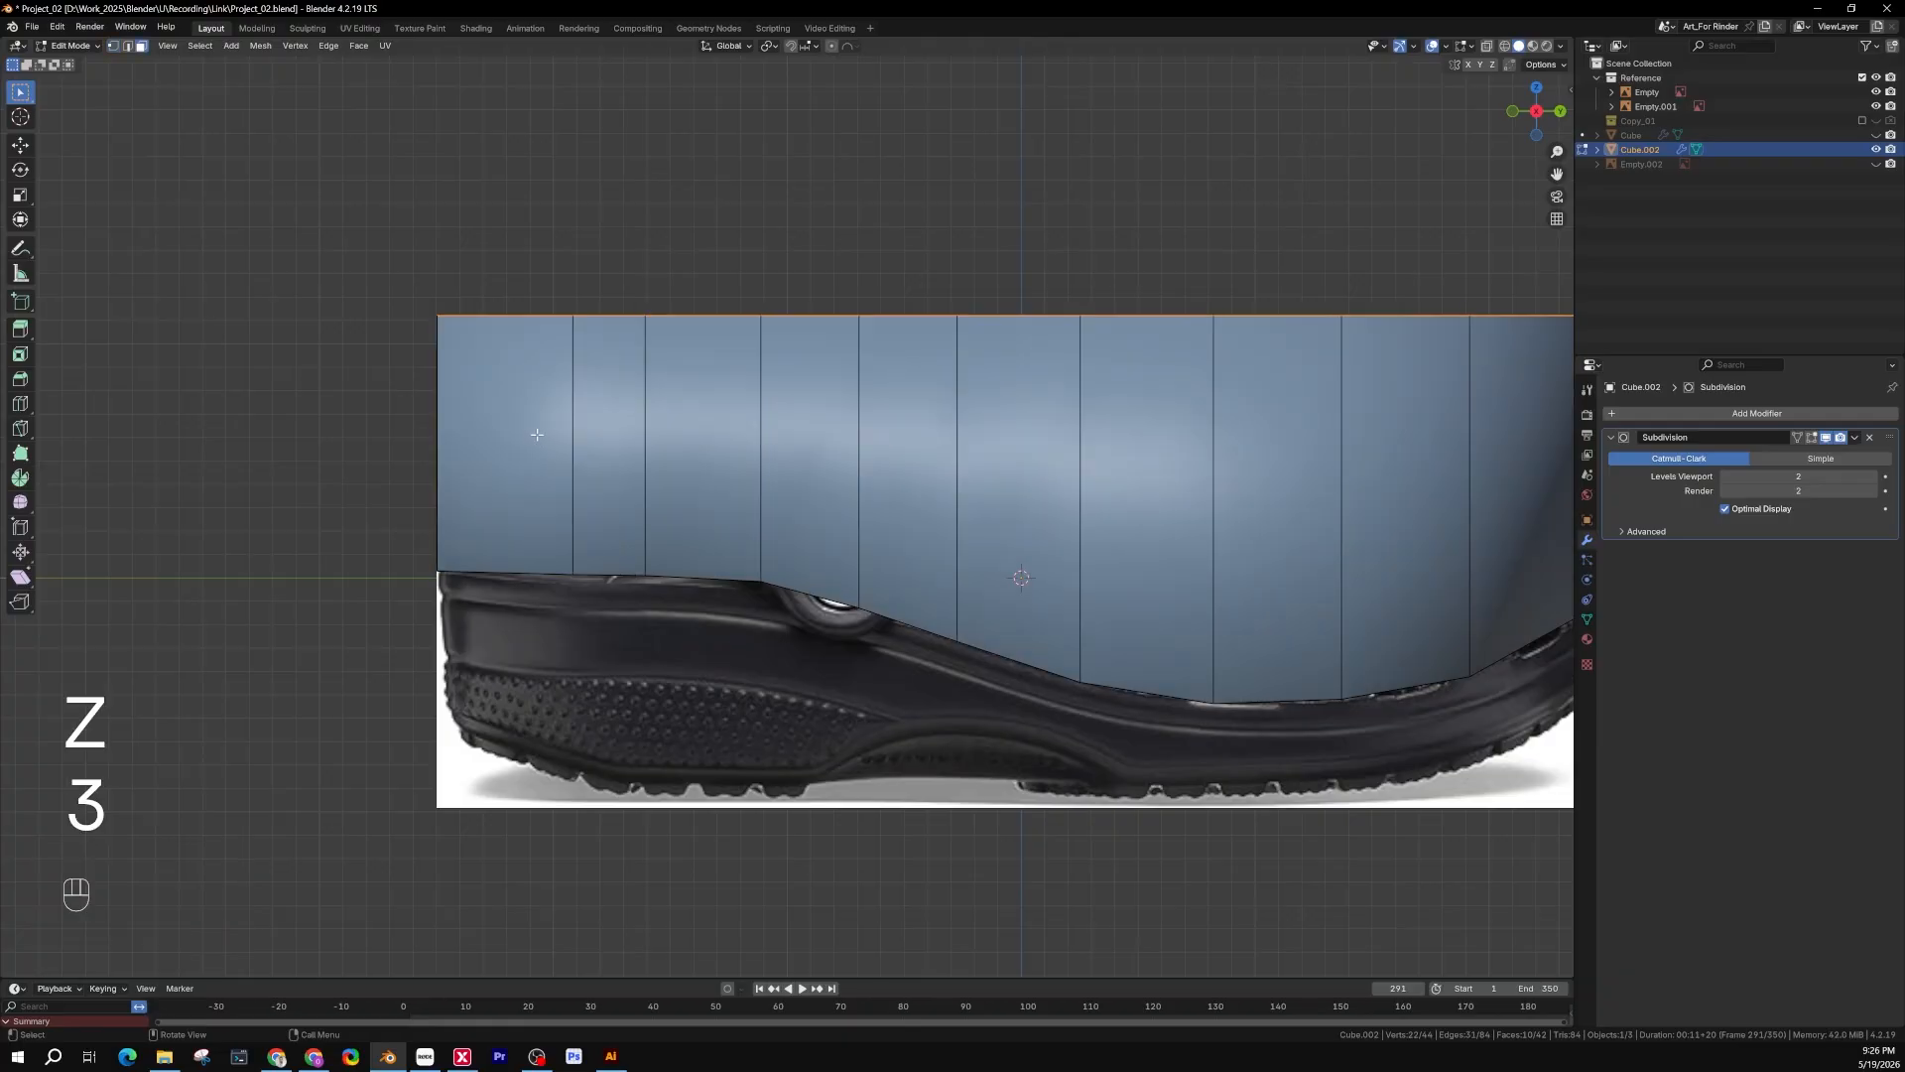
click(552, 440)
key(z)
click(557, 389)
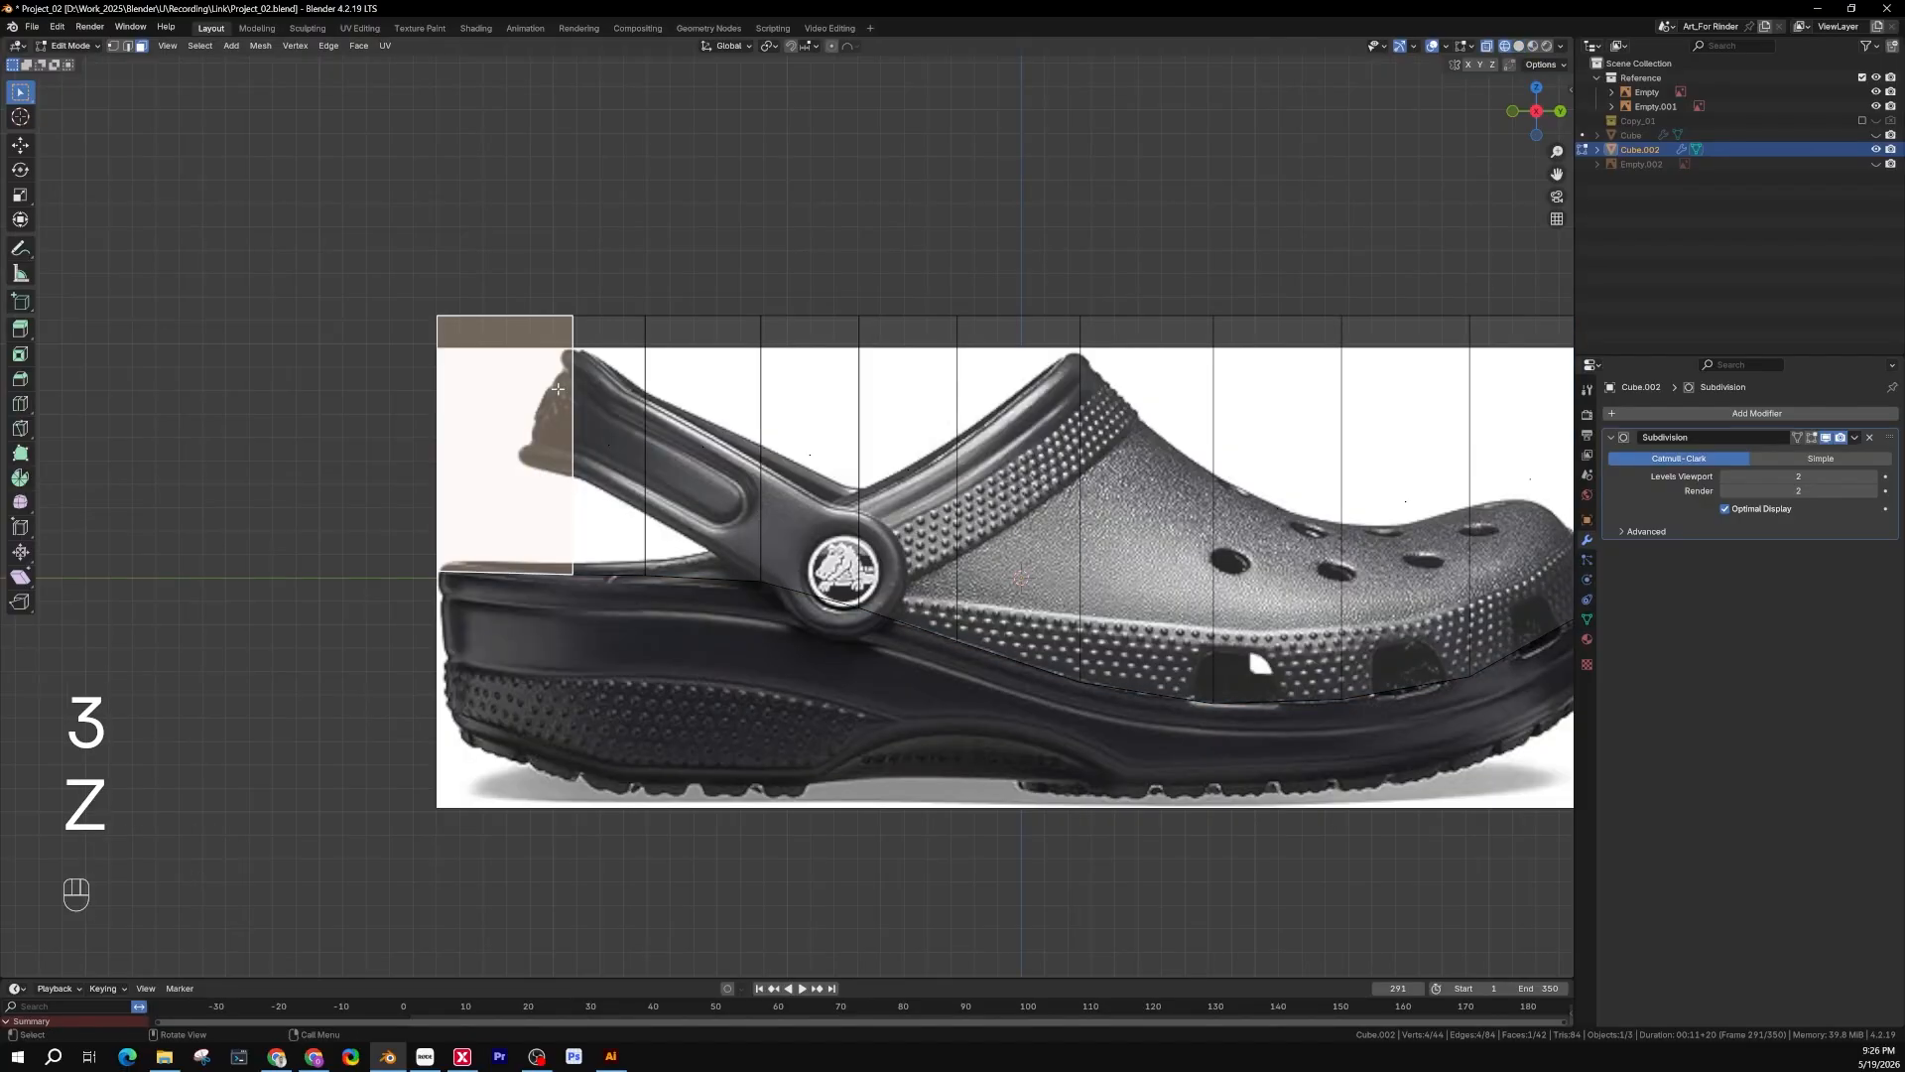
click(611, 447)
shift+click(504, 338)
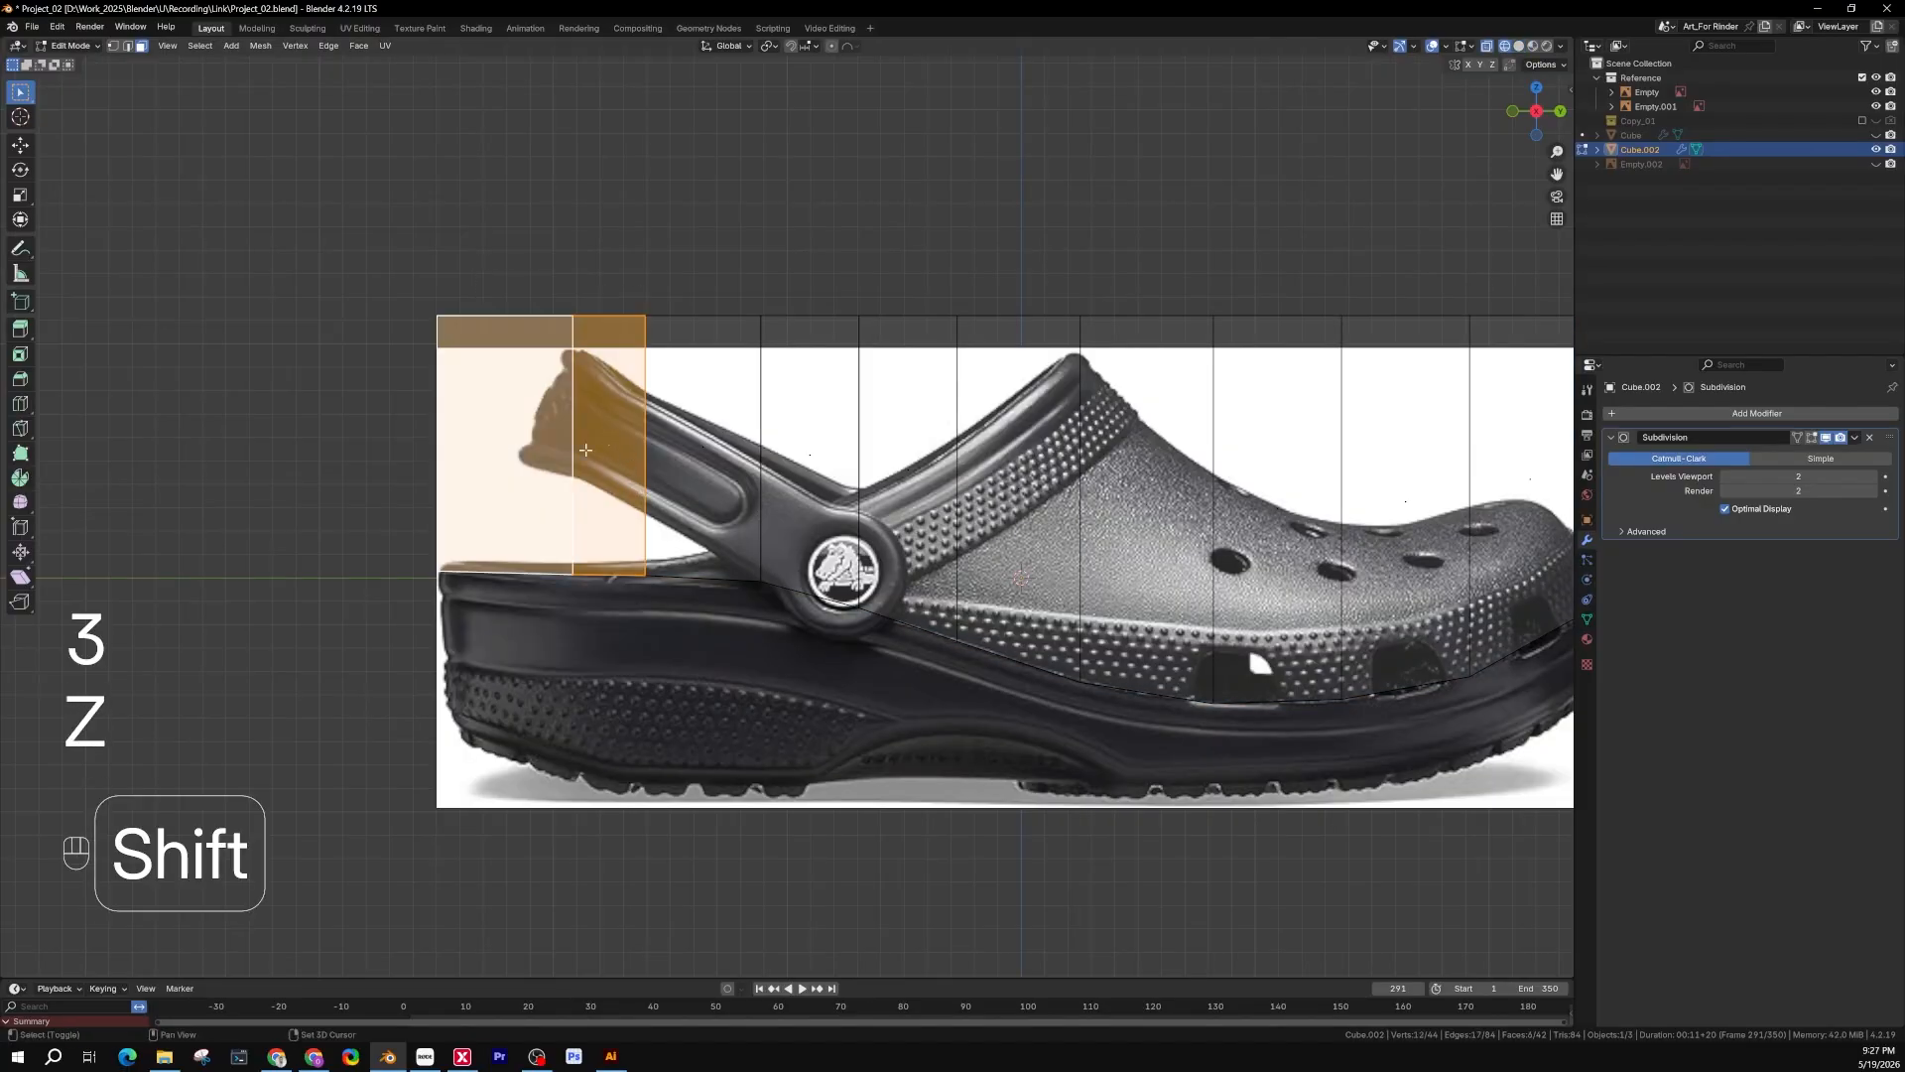
shift+drag(674, 251, 736, 510)
shift+drag(776, 248, 833, 526)
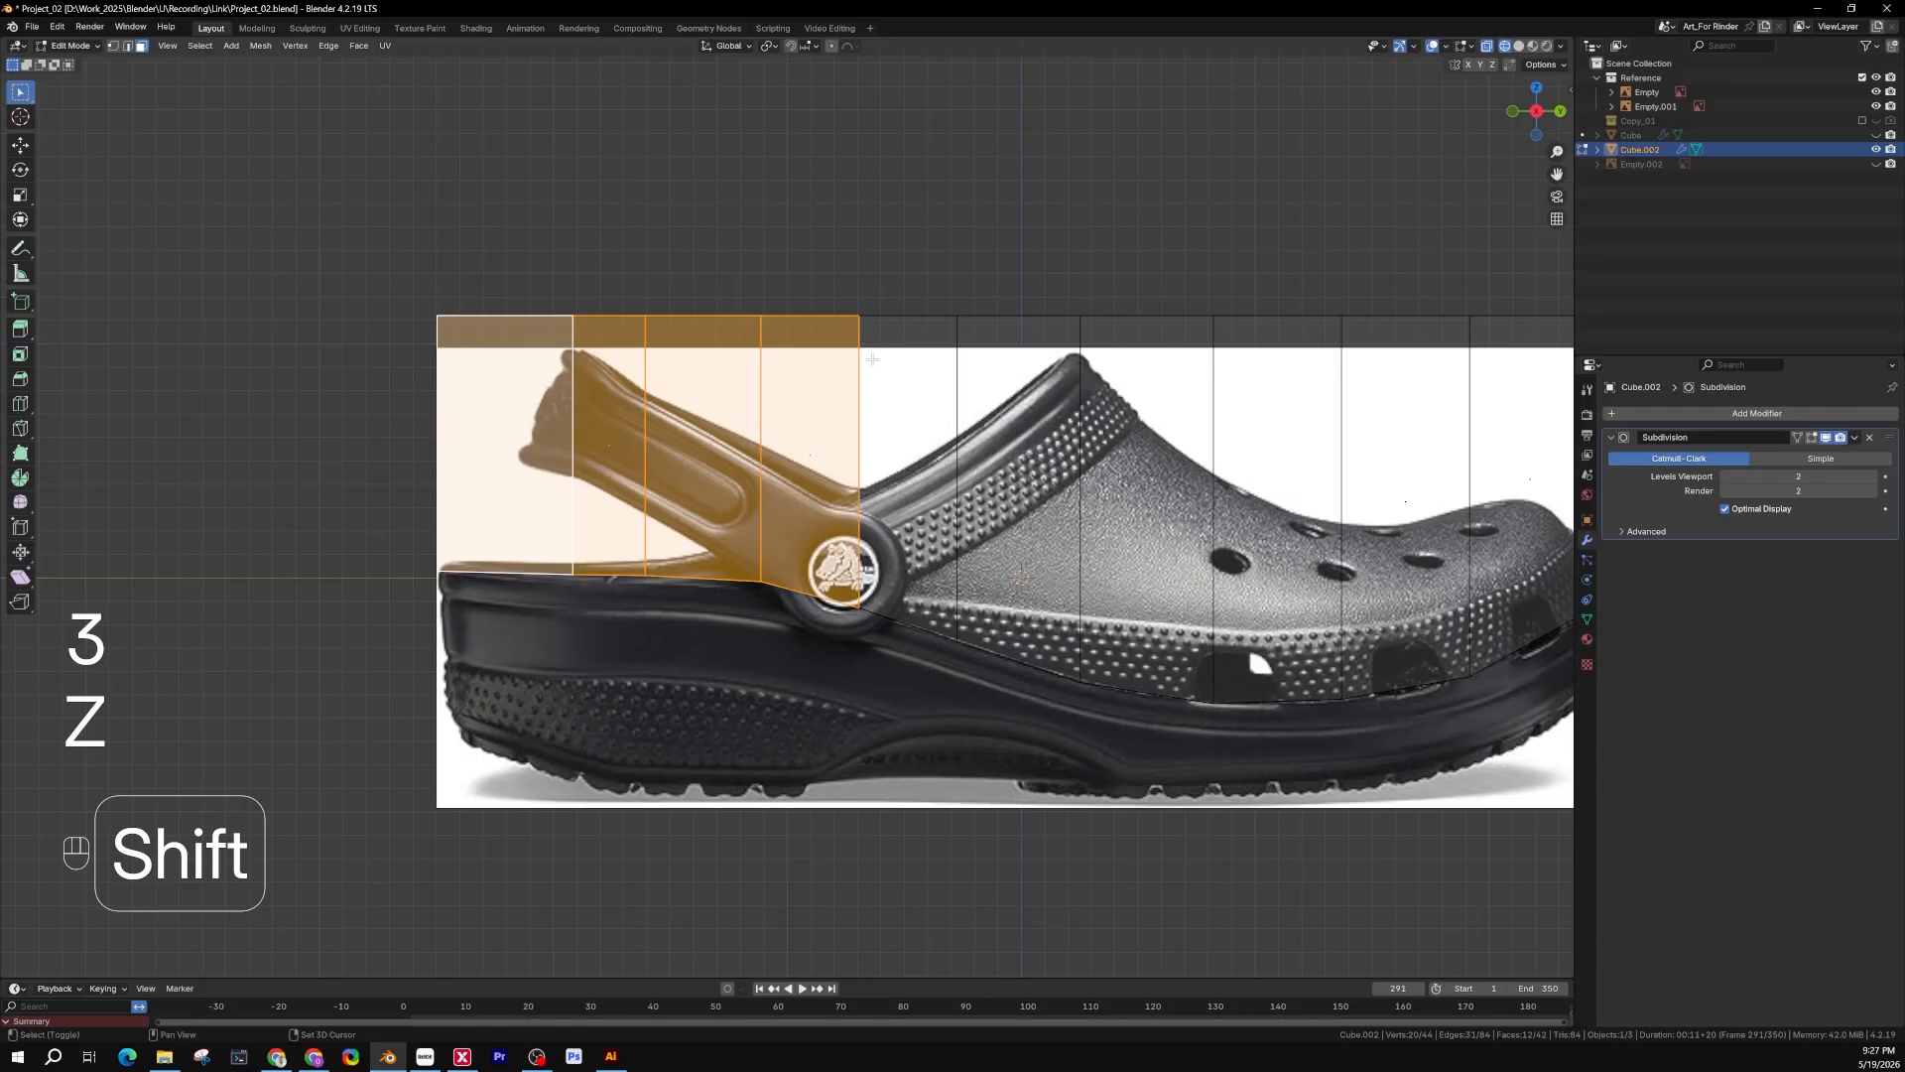
shift+drag(887, 275, 935, 564)
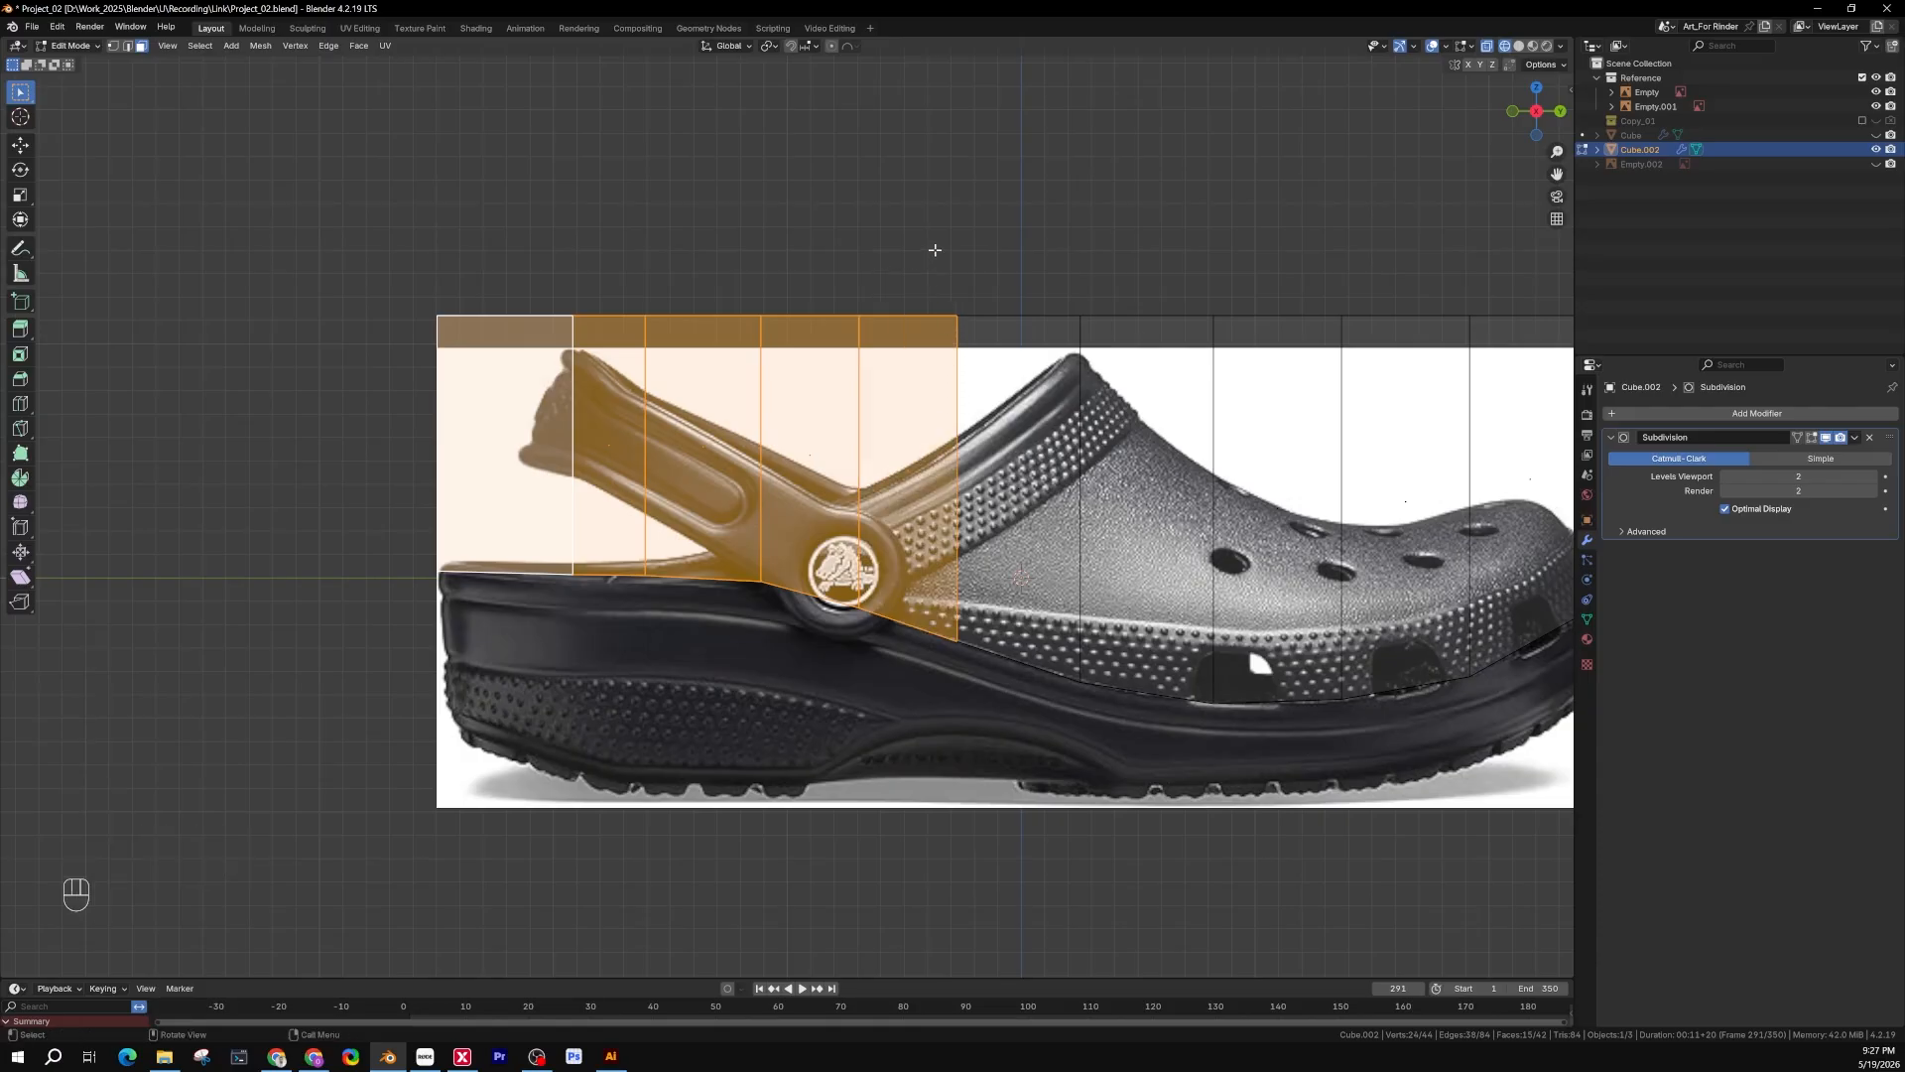
drag(935, 250, 229, 771)
shift+middle_drag(754, 609, 546, 631)
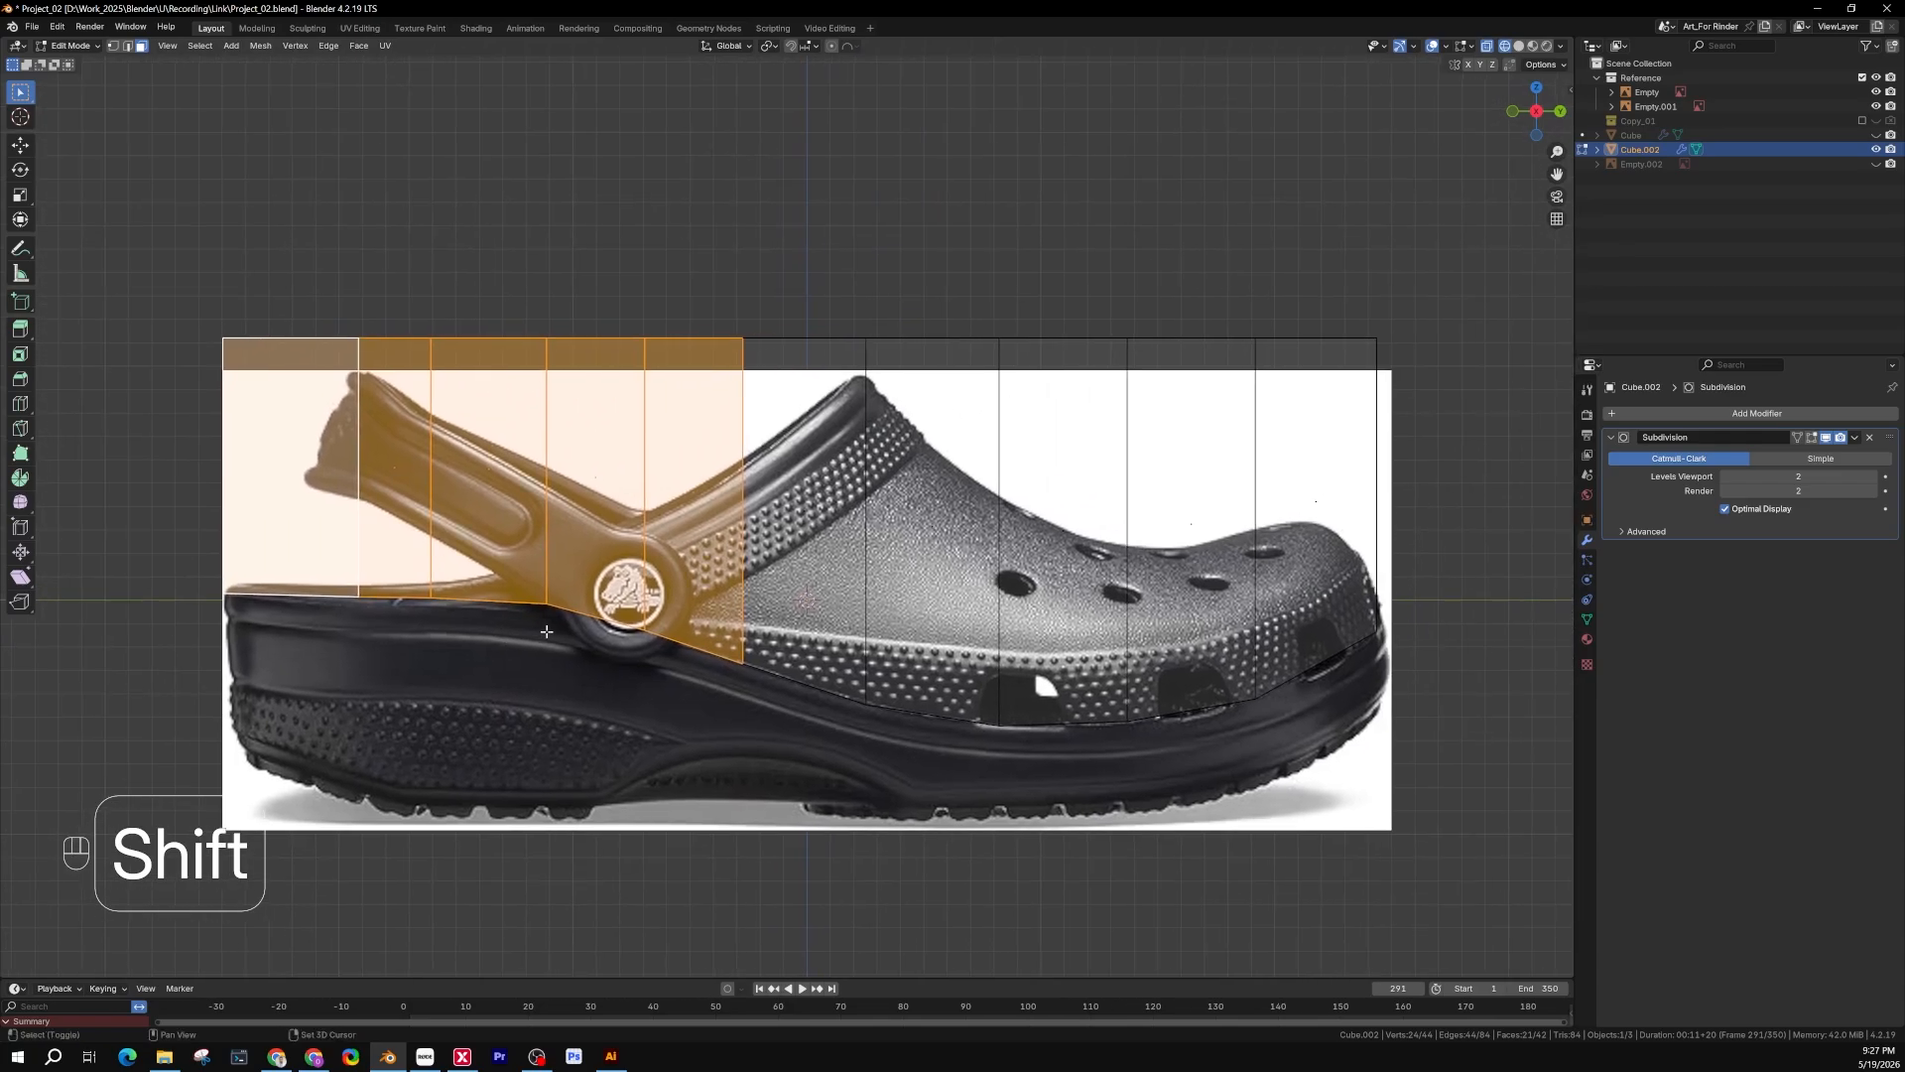
drag(566, 294, 199, 700)
drag(509, 283, 167, 635)
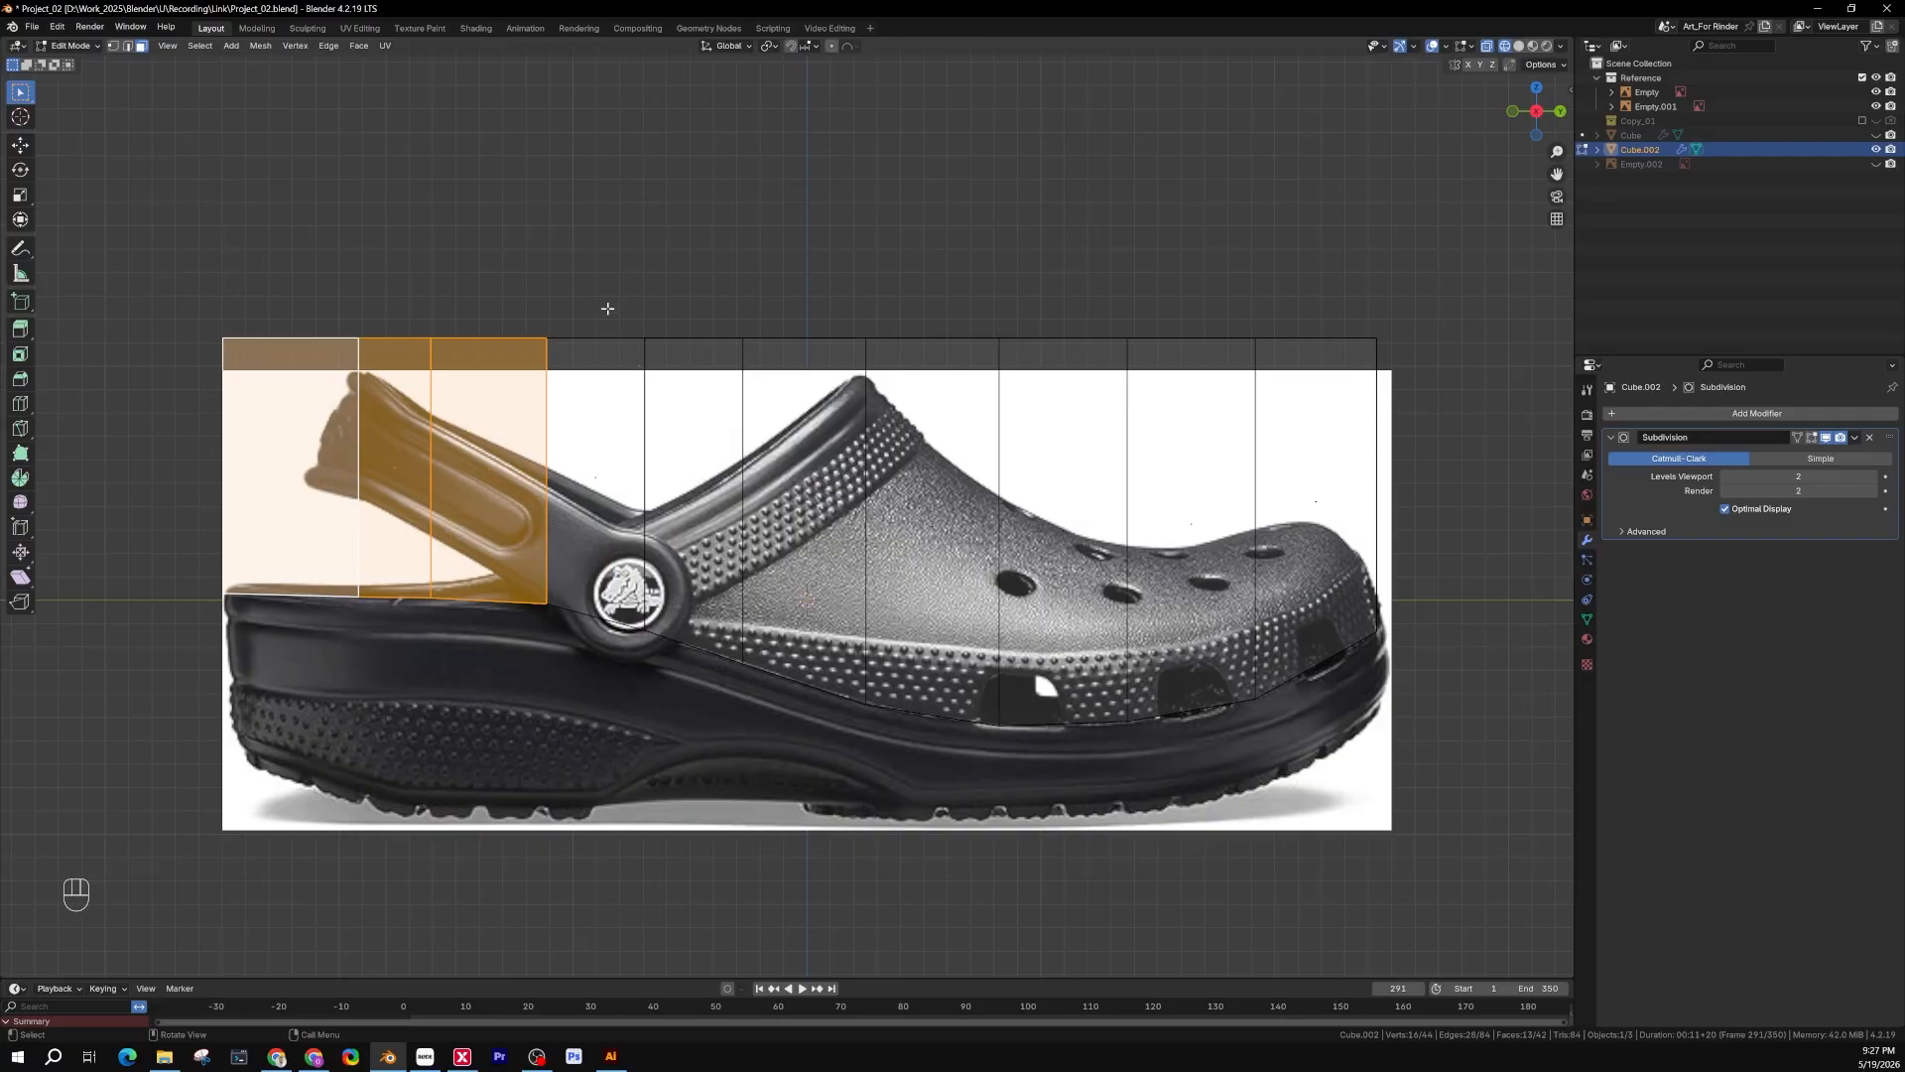
drag(613, 305, 333, 608)
shift+middle_drag(732, 570, 774, 614)
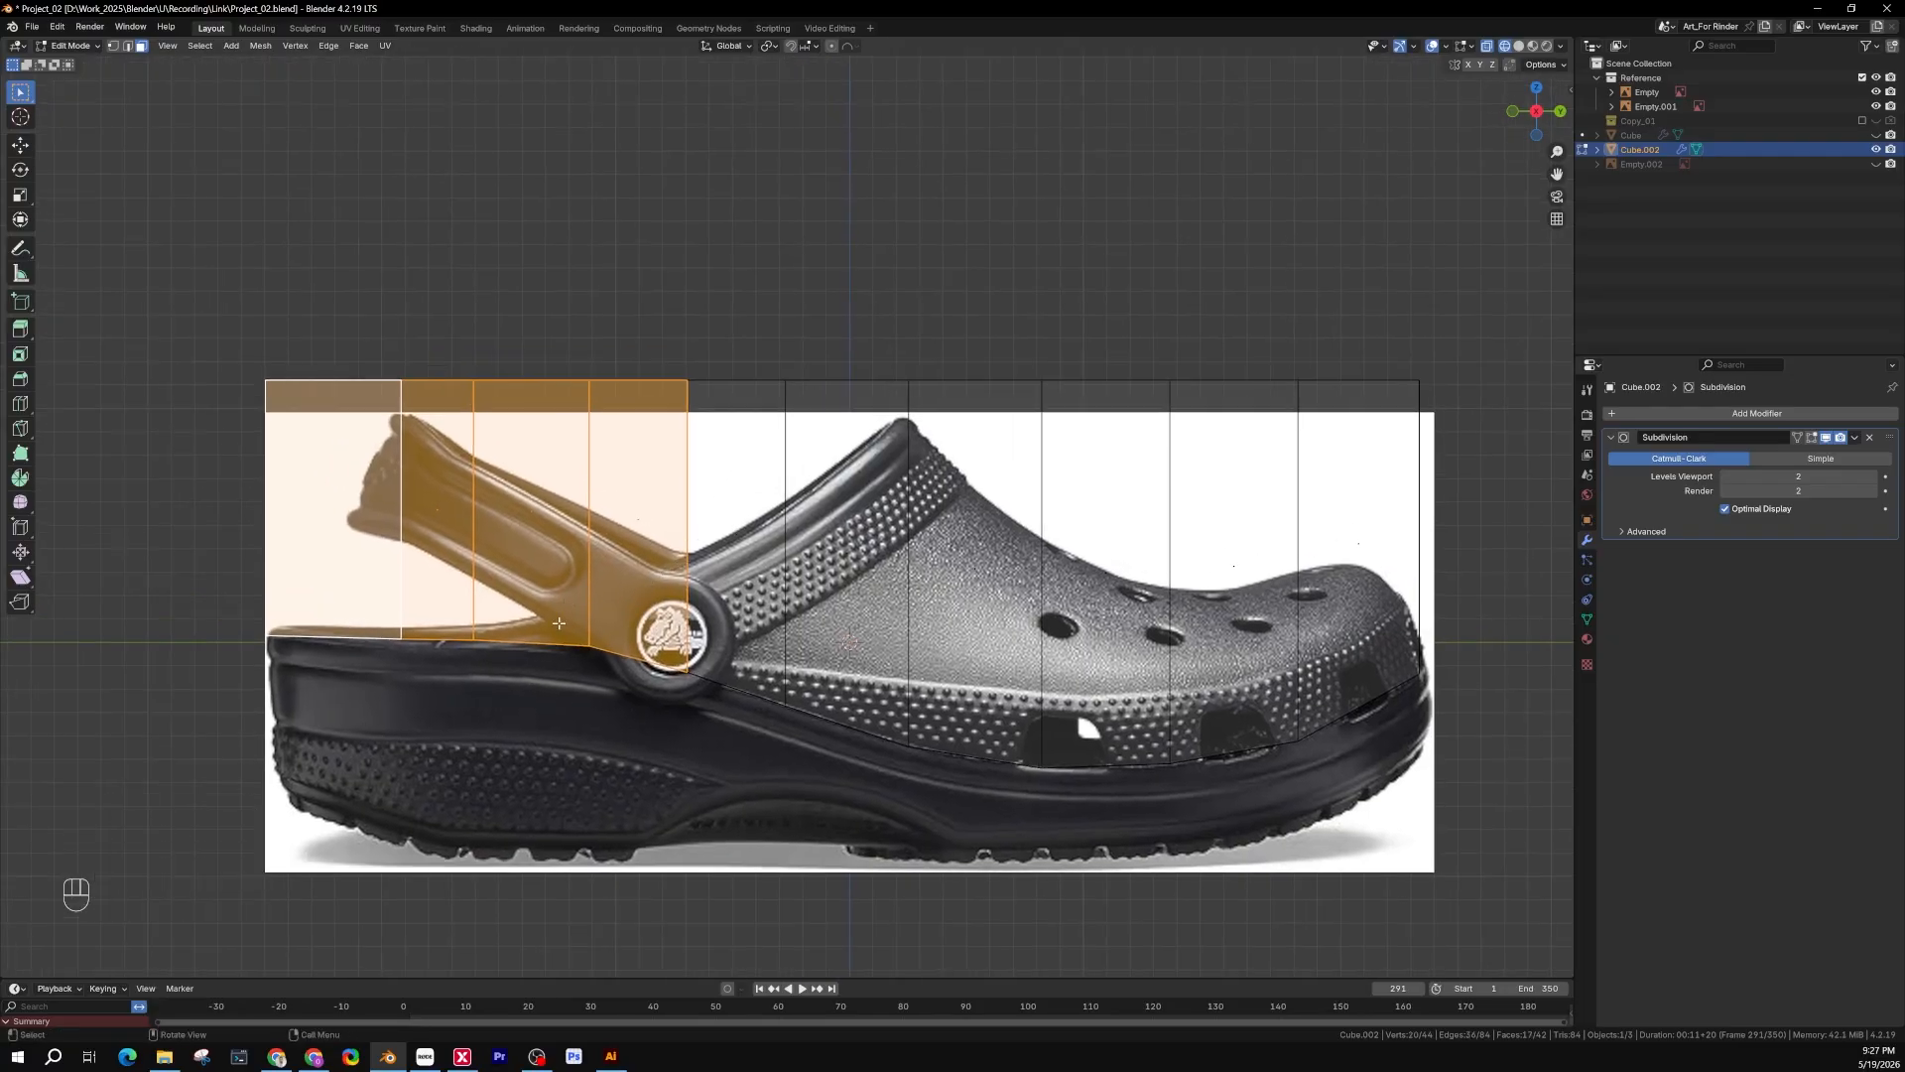
key(x)
click(523, 655)
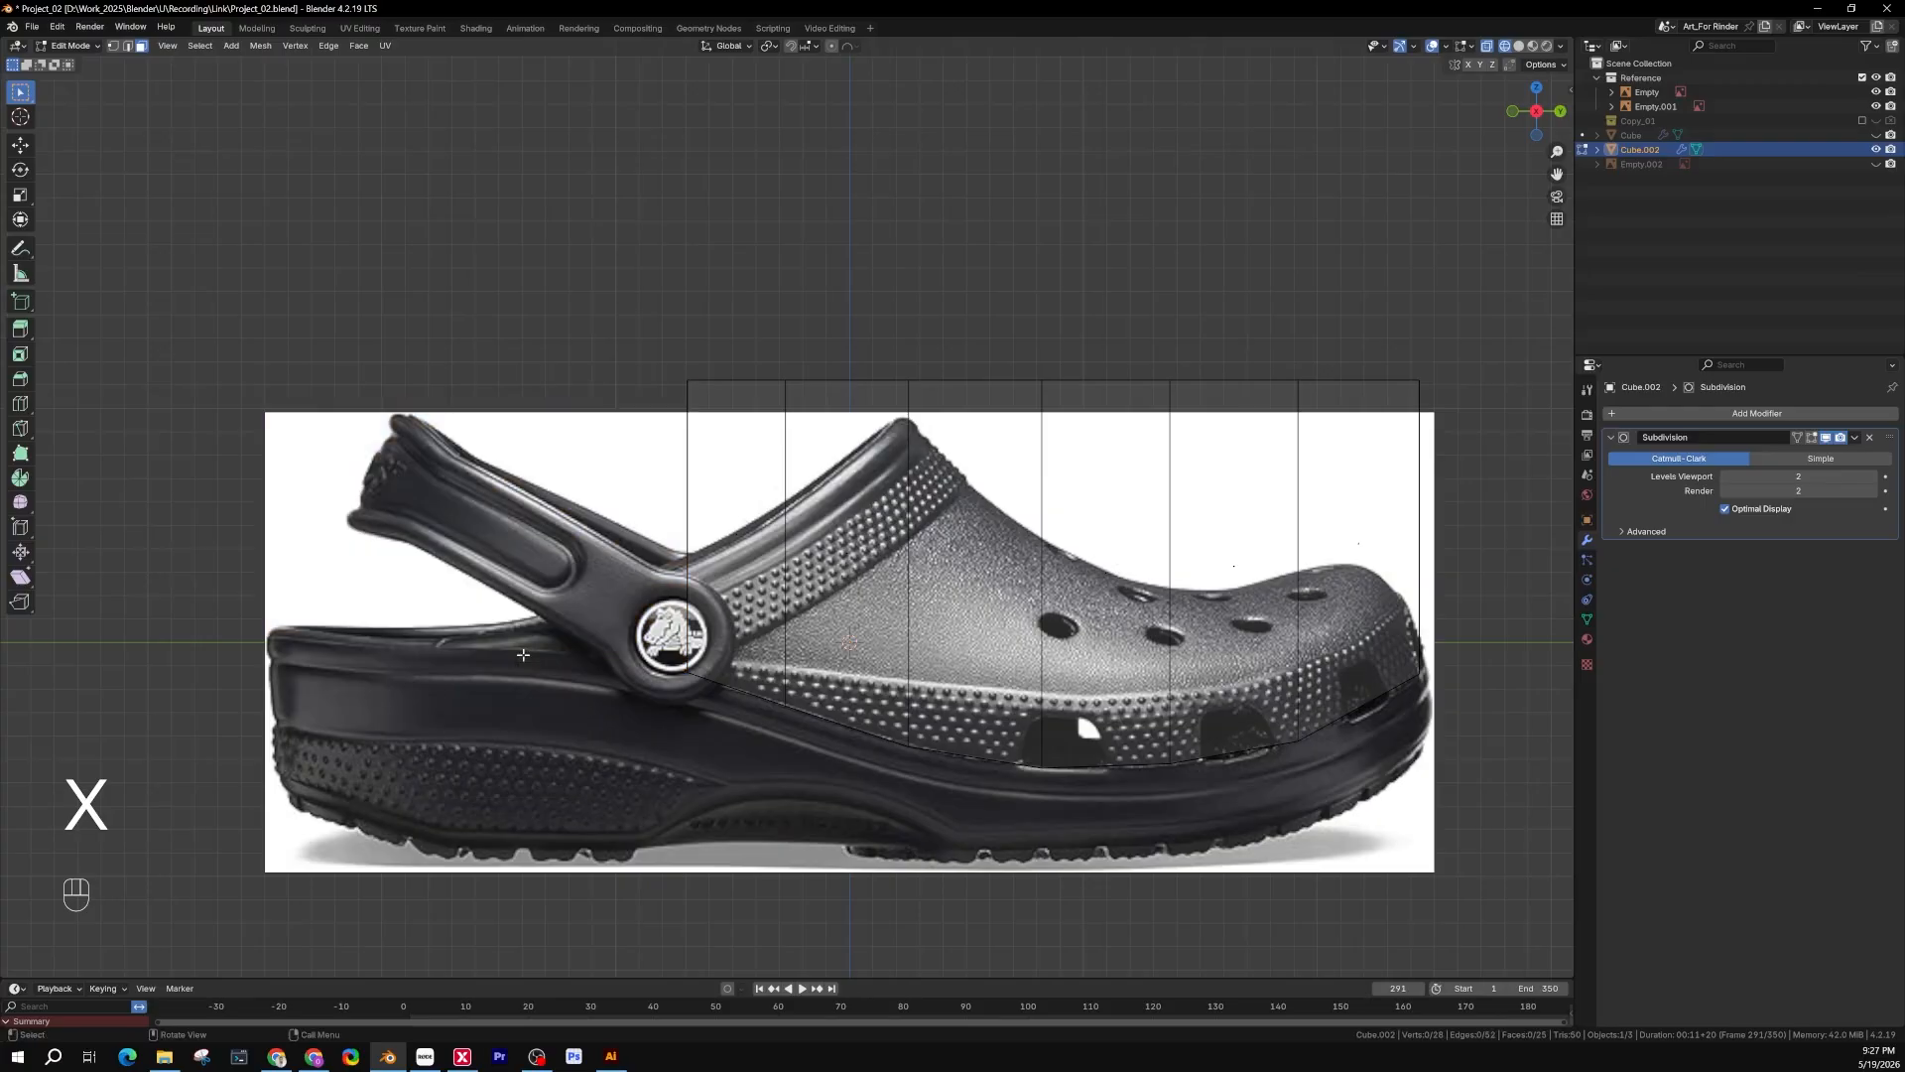
Delete the row of bottom faces under the remaining front block, from its rear edge to the toe
mouse_move(523, 655)
middle_down()
mouse_move(545, 680)
mouse_move(634, 685)
mouse_move(1070, 655)
mouse_move(1085, 681)
mouse_move(1045, 539)
mouse_move(832, 562)
mouse_move(788, 510)
middle_up()
key(z)
click(766, 481)
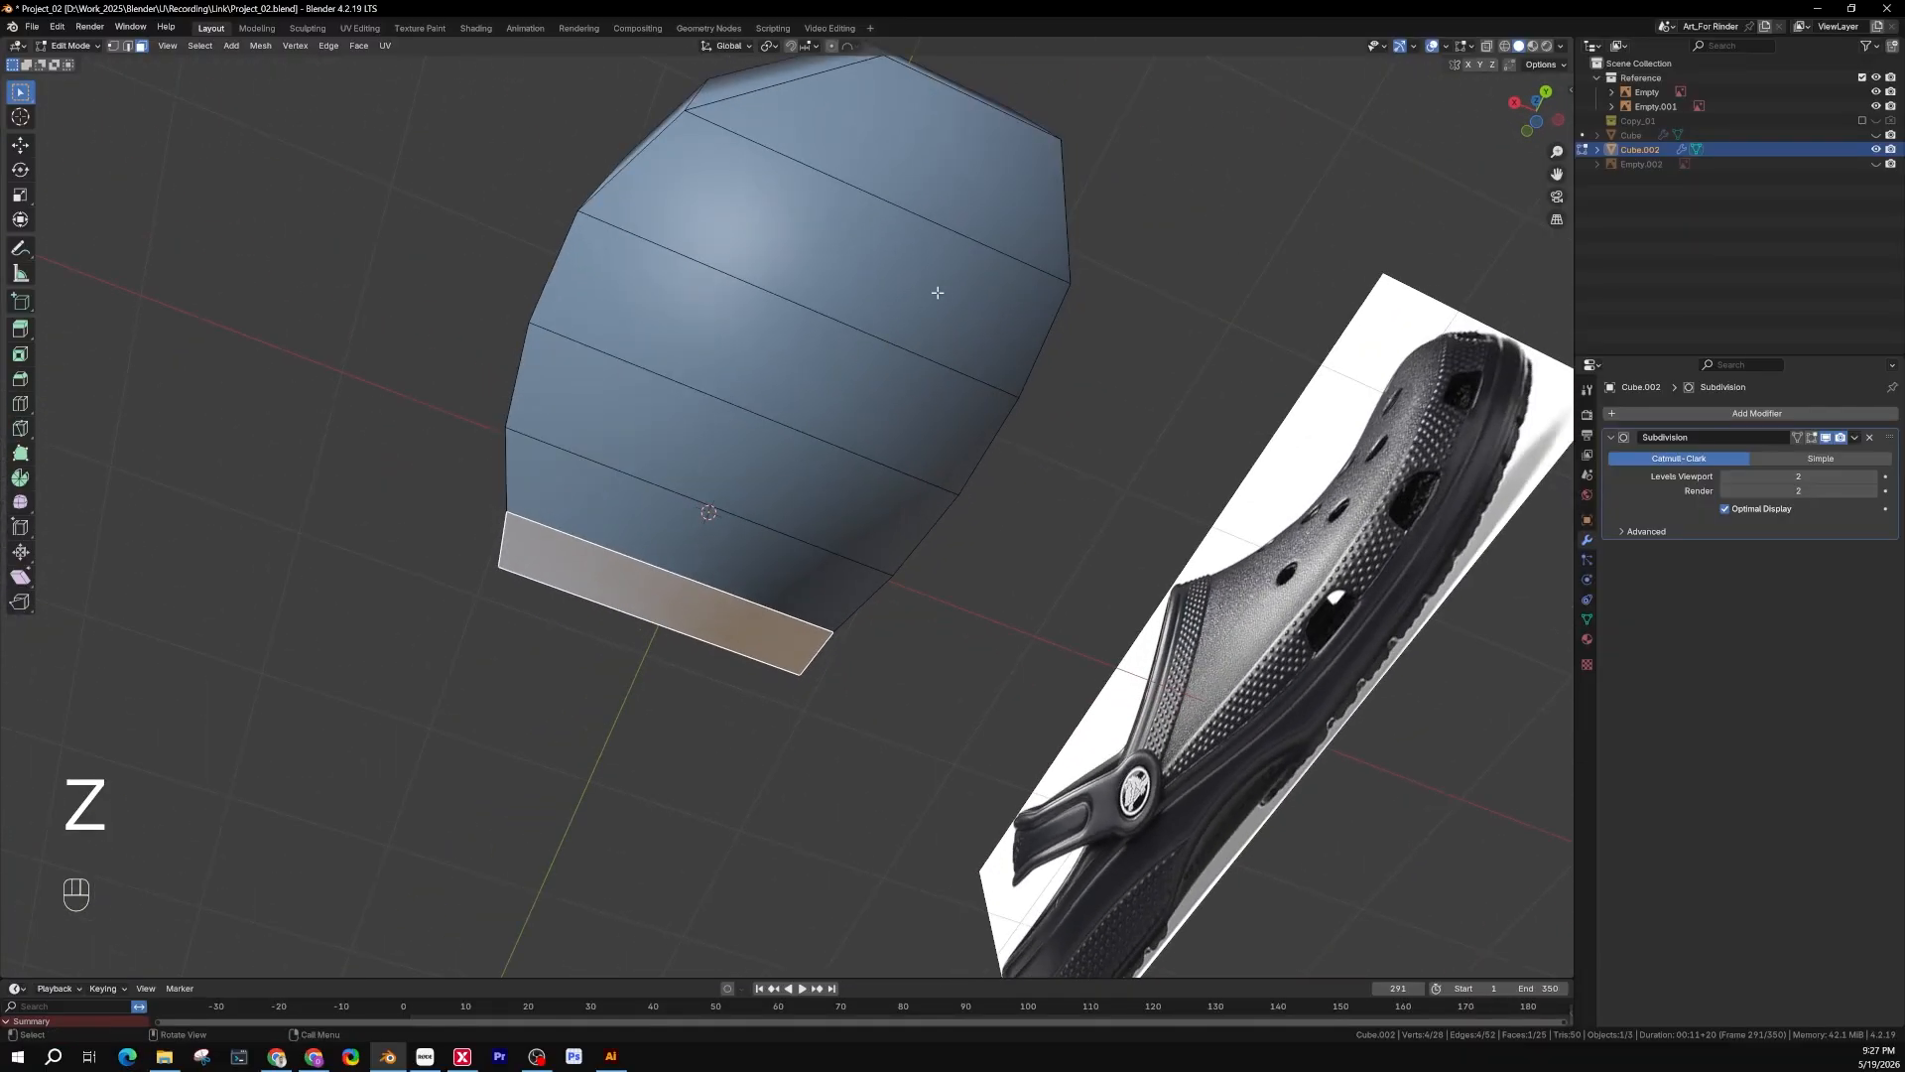
ctrl+shift+click(968, 203)
middle_drag(969, 203, 954, 751)
key(x)
click(991, 690)
Examine the open-bottomed shell in Object Mode and compare its smoothed outline with the side-view clog reference in solid and wireframe shading
key(KP_3)
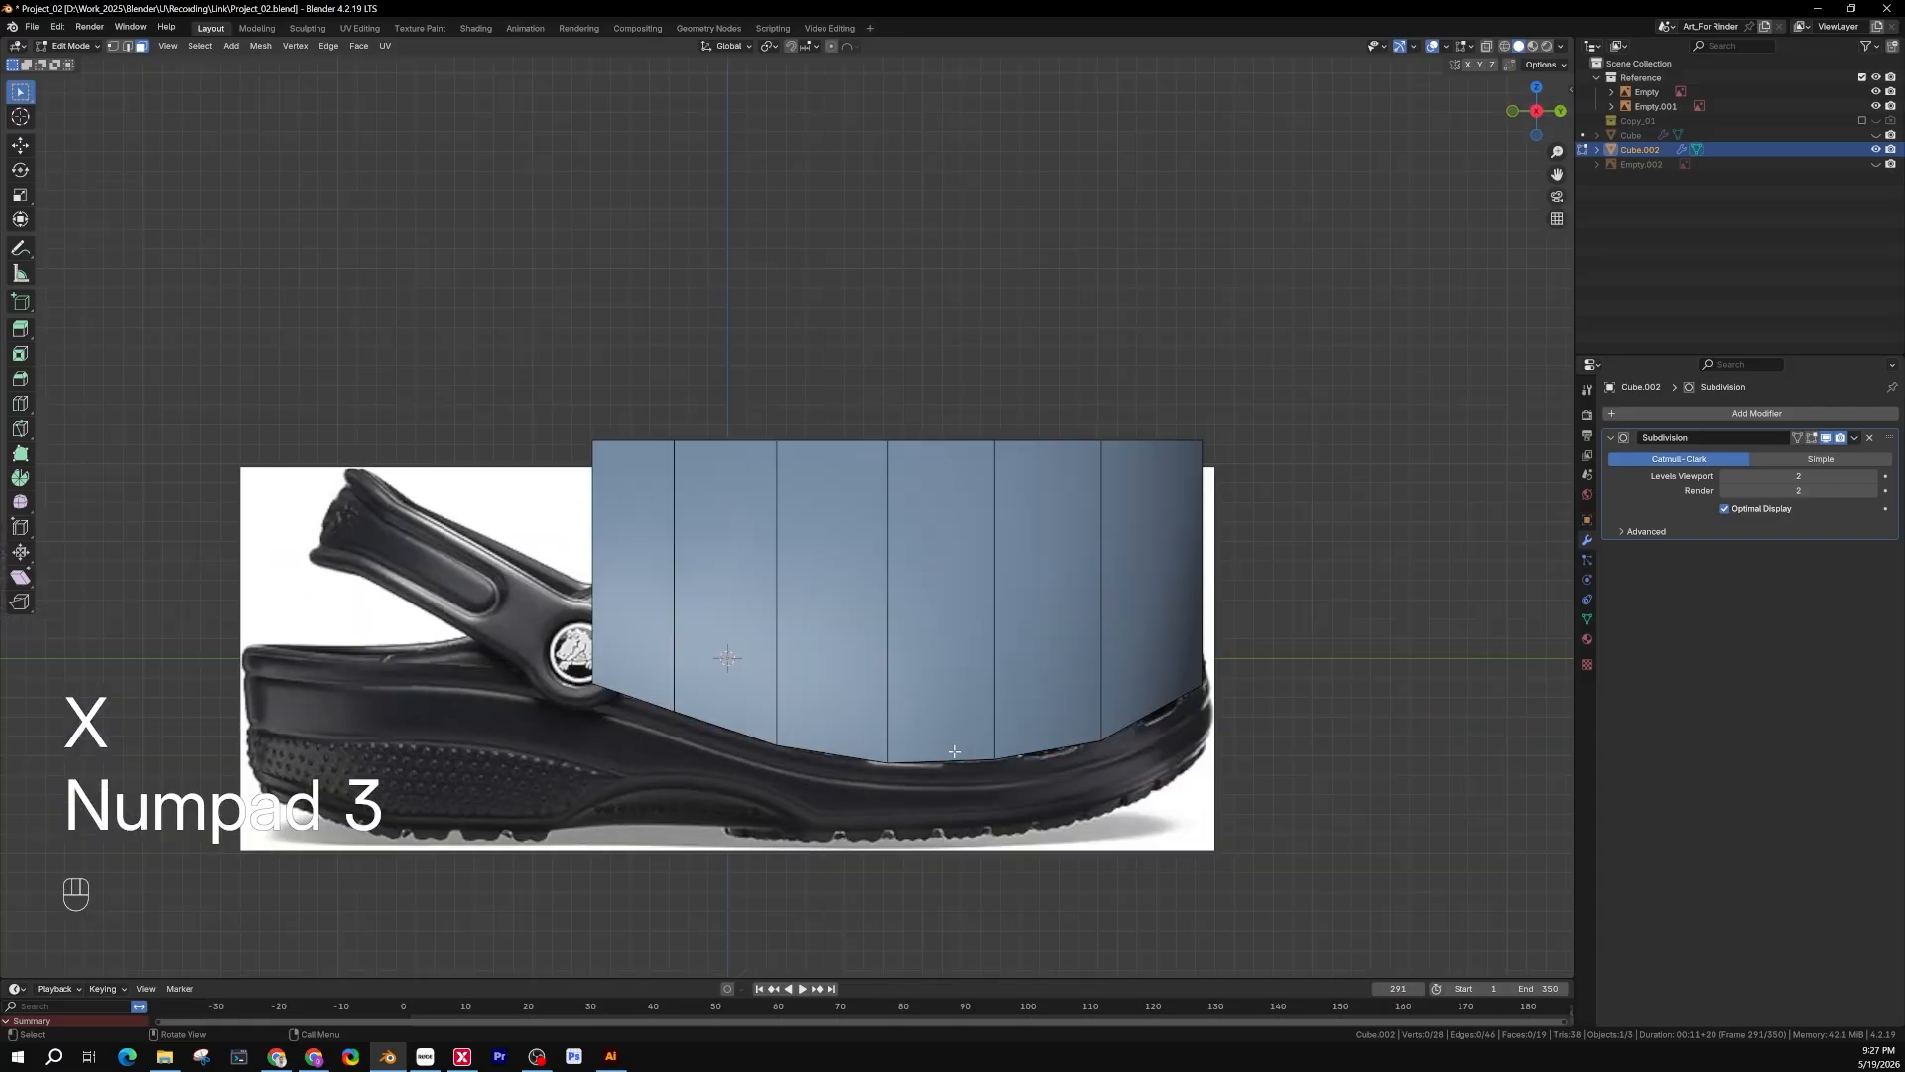
key(shift+z)
shift+middle_drag(708, 722, 675, 658)
scroll(938, 588, up, 1)
mouse_move(938, 589)
shift+middle_down()
mouse_move(726, 598)
mouse_move(748, 645)
shift+middle_up()
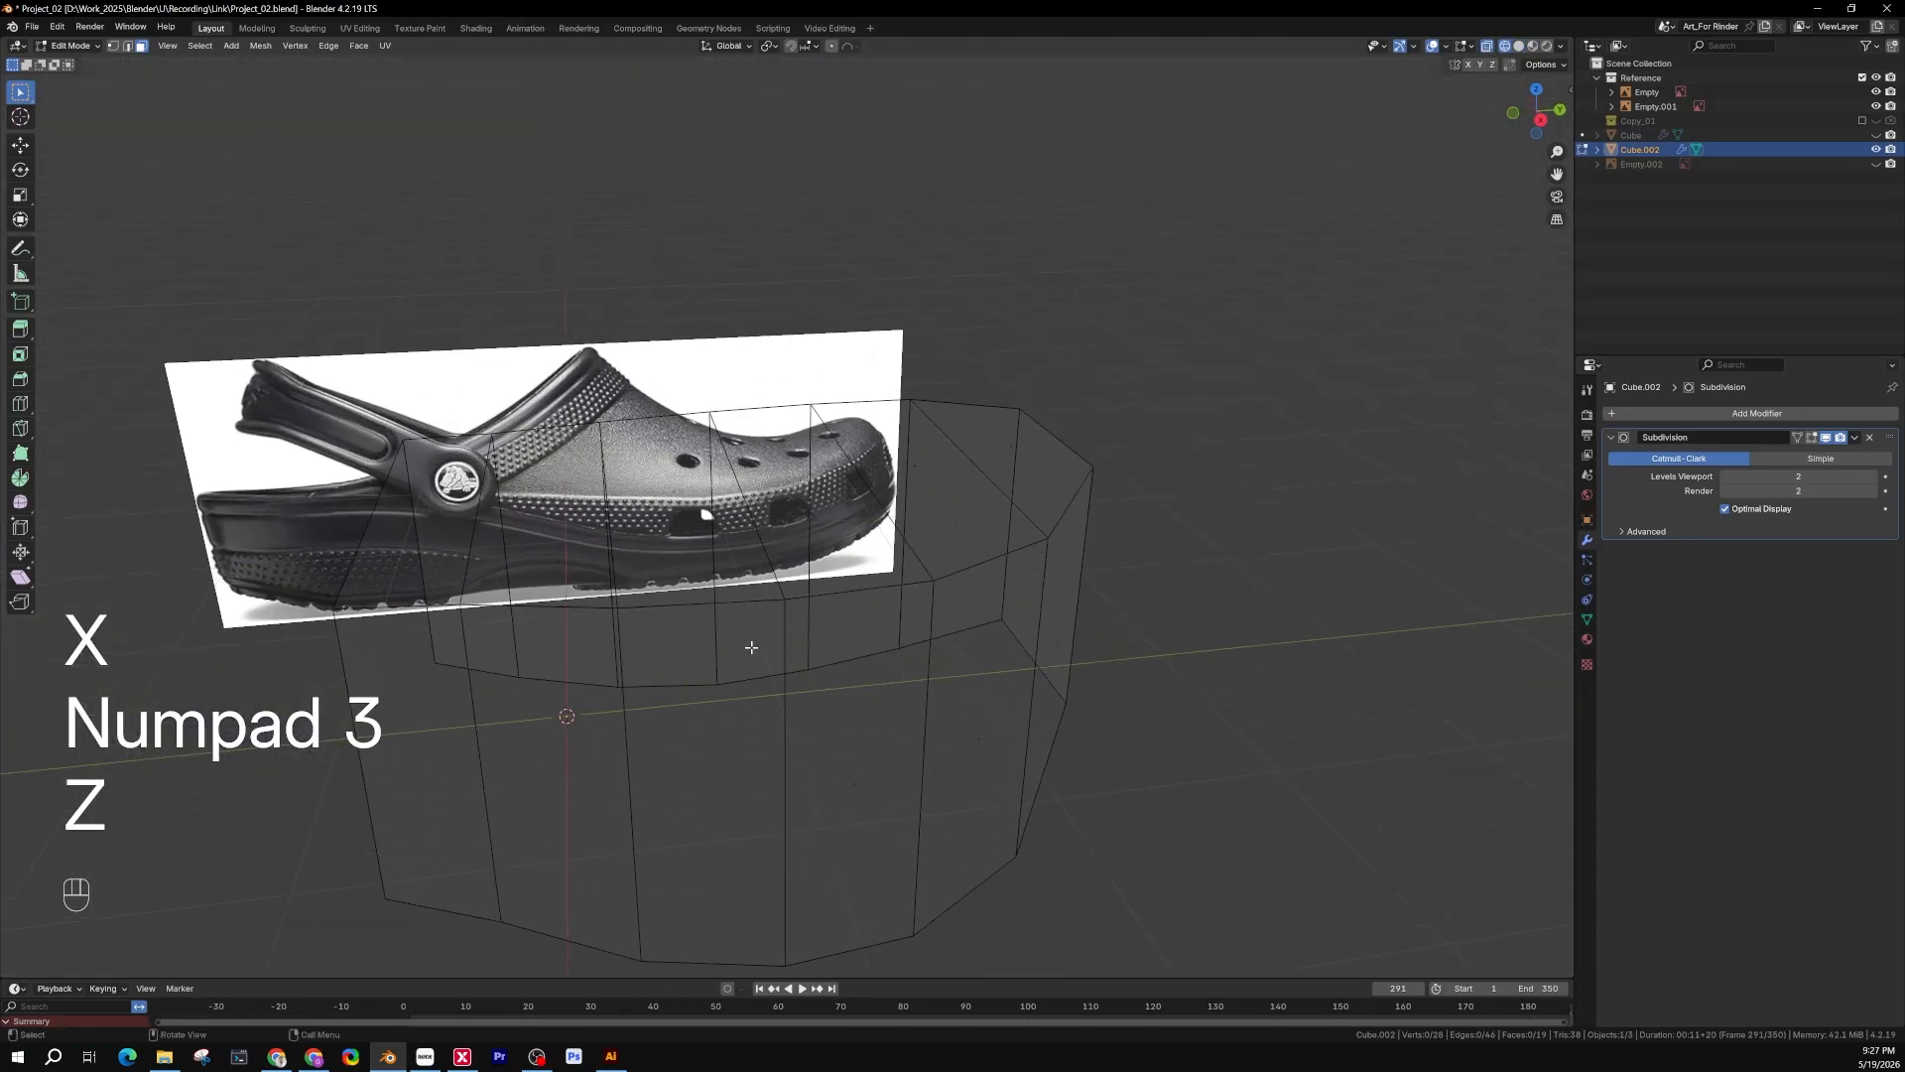
key(Tab)
key(z)
click(908, 667)
middle_drag(908, 667, 1104, 679)
key(Tab)
key(Tab)
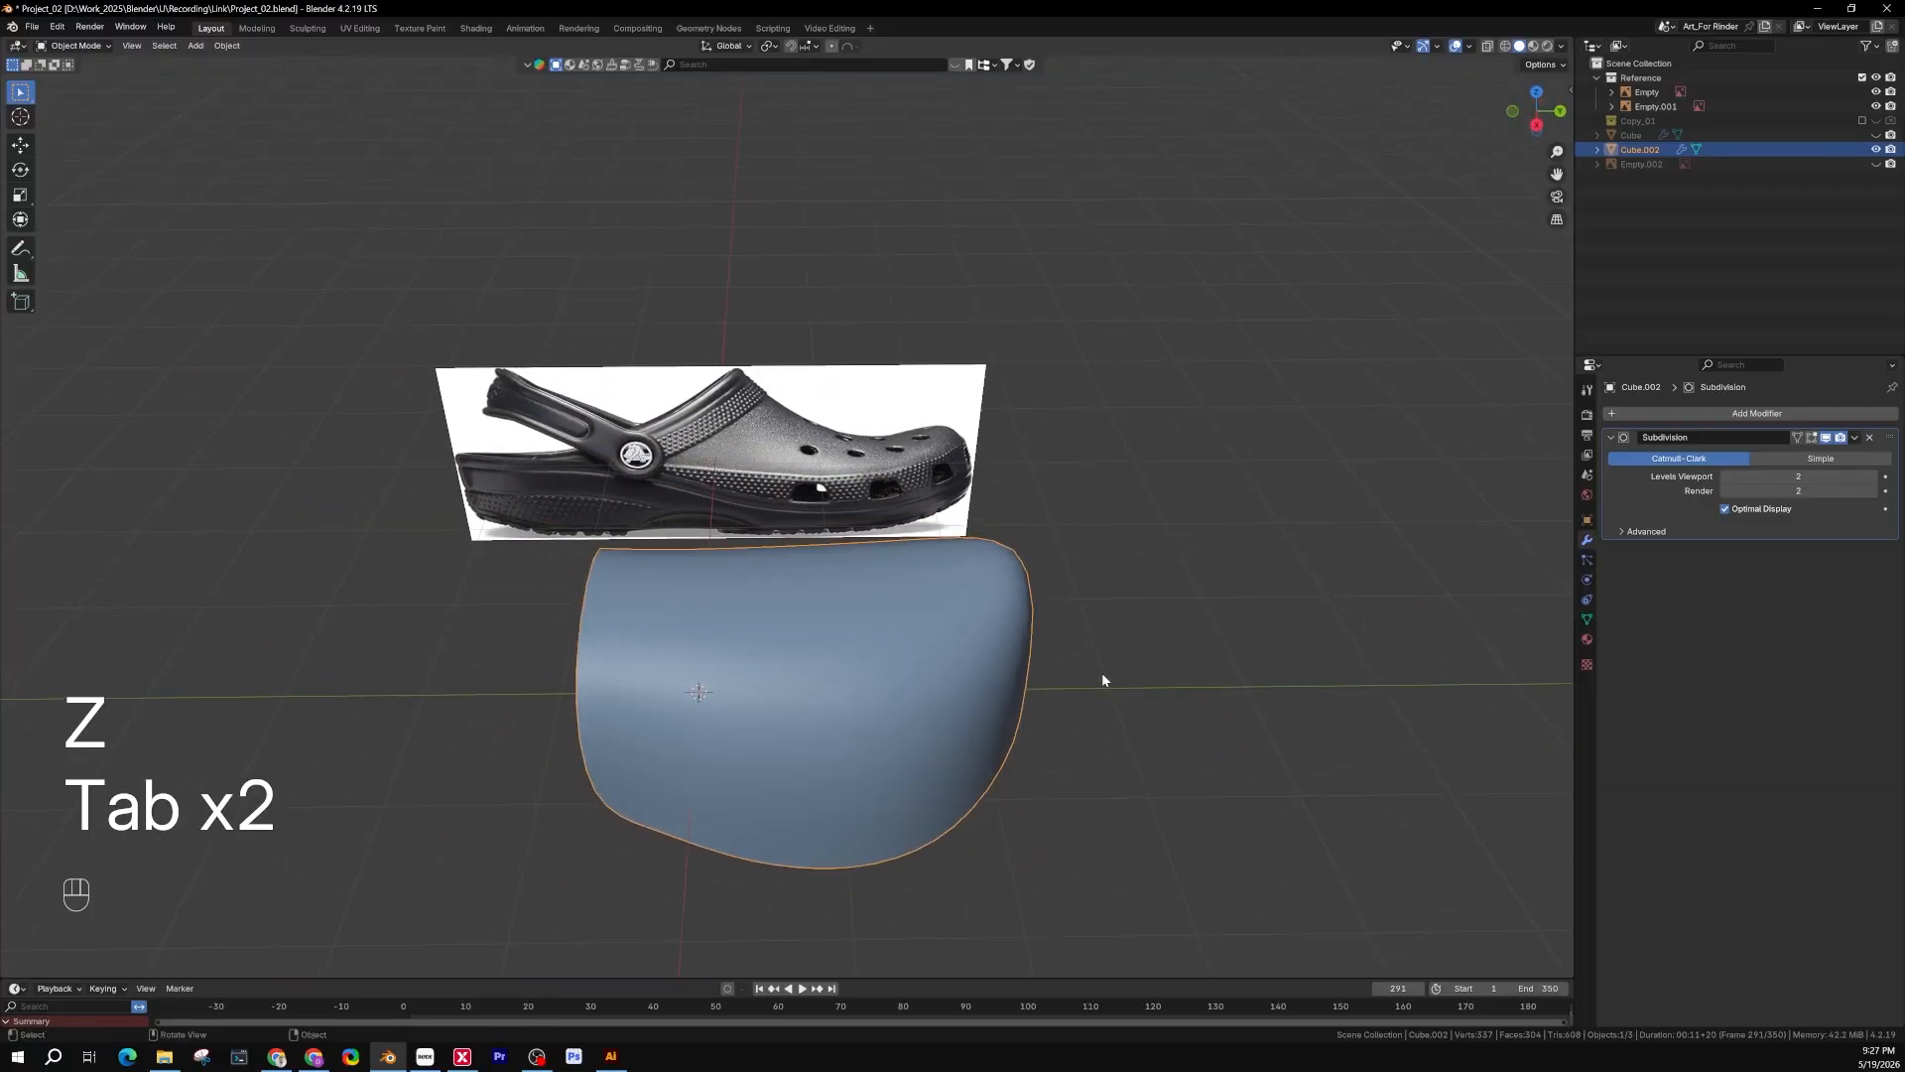
key(KP_3)
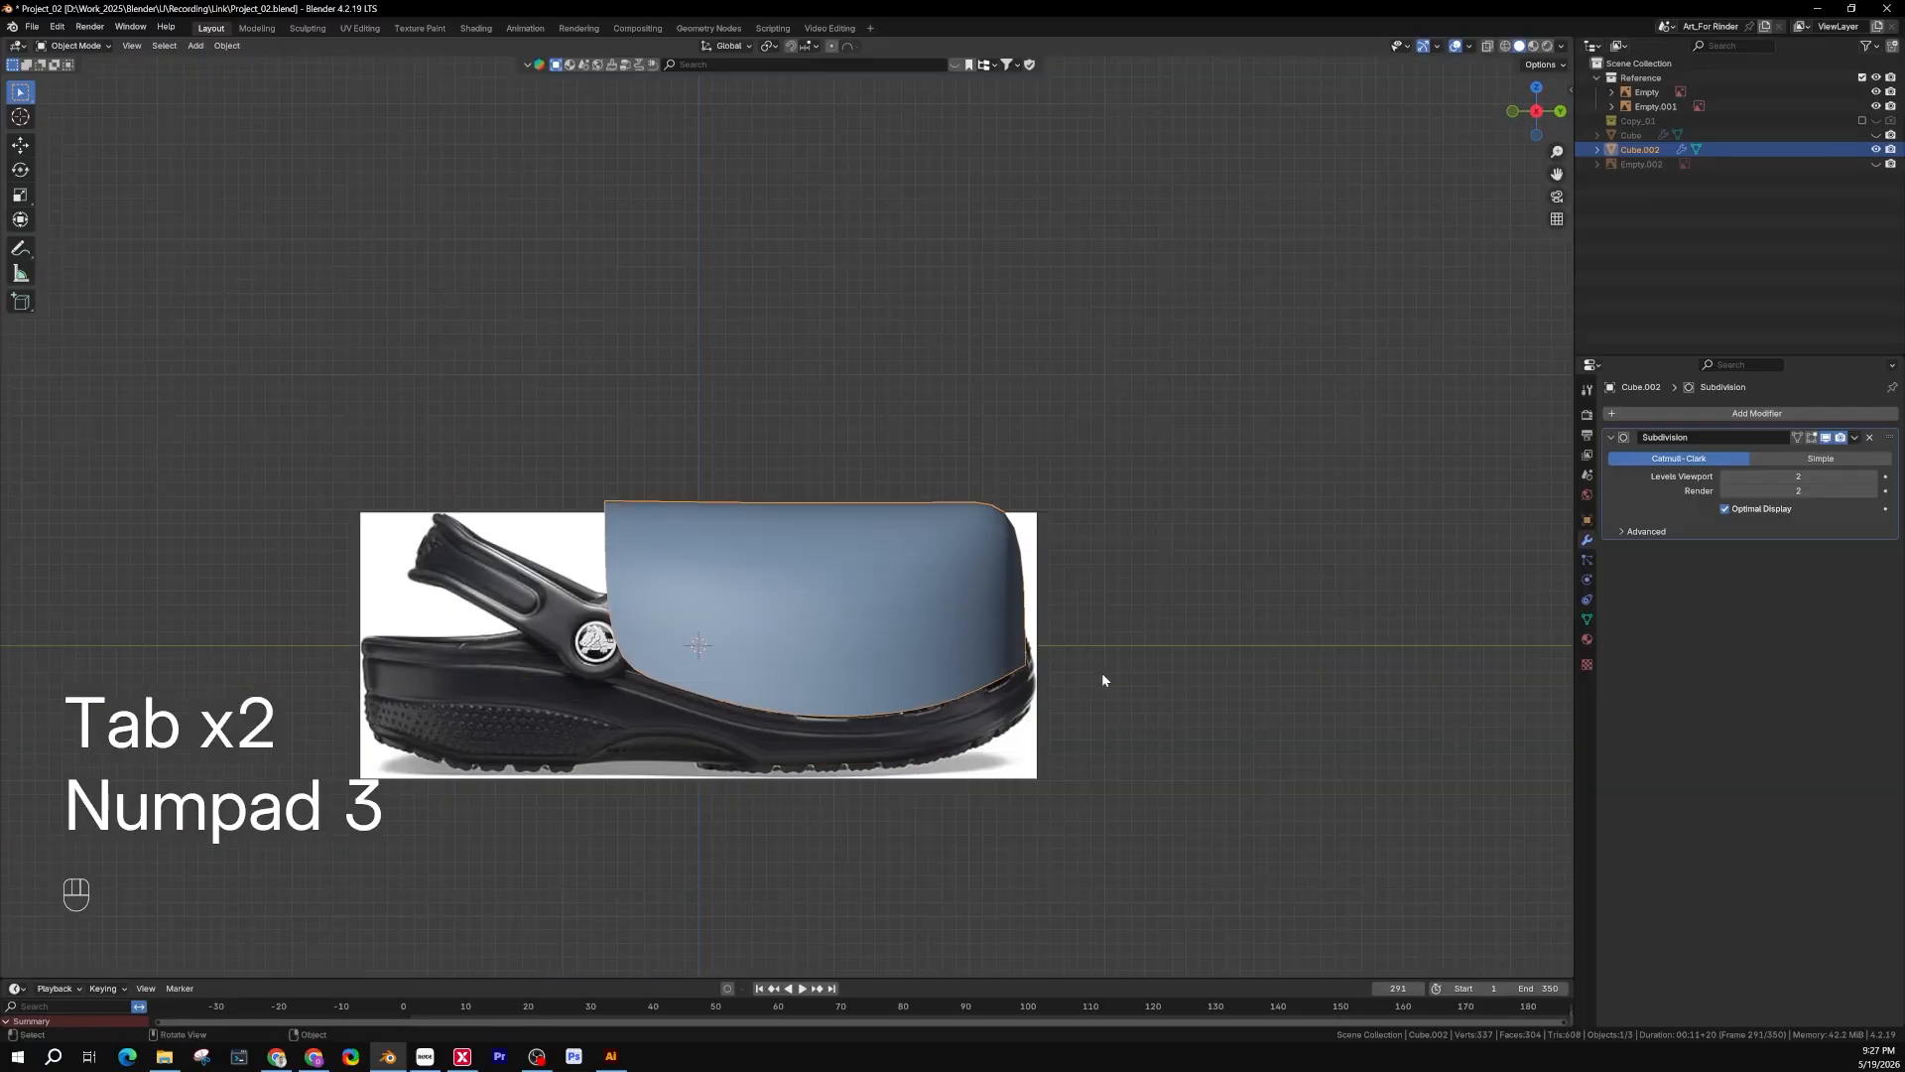
key(z)
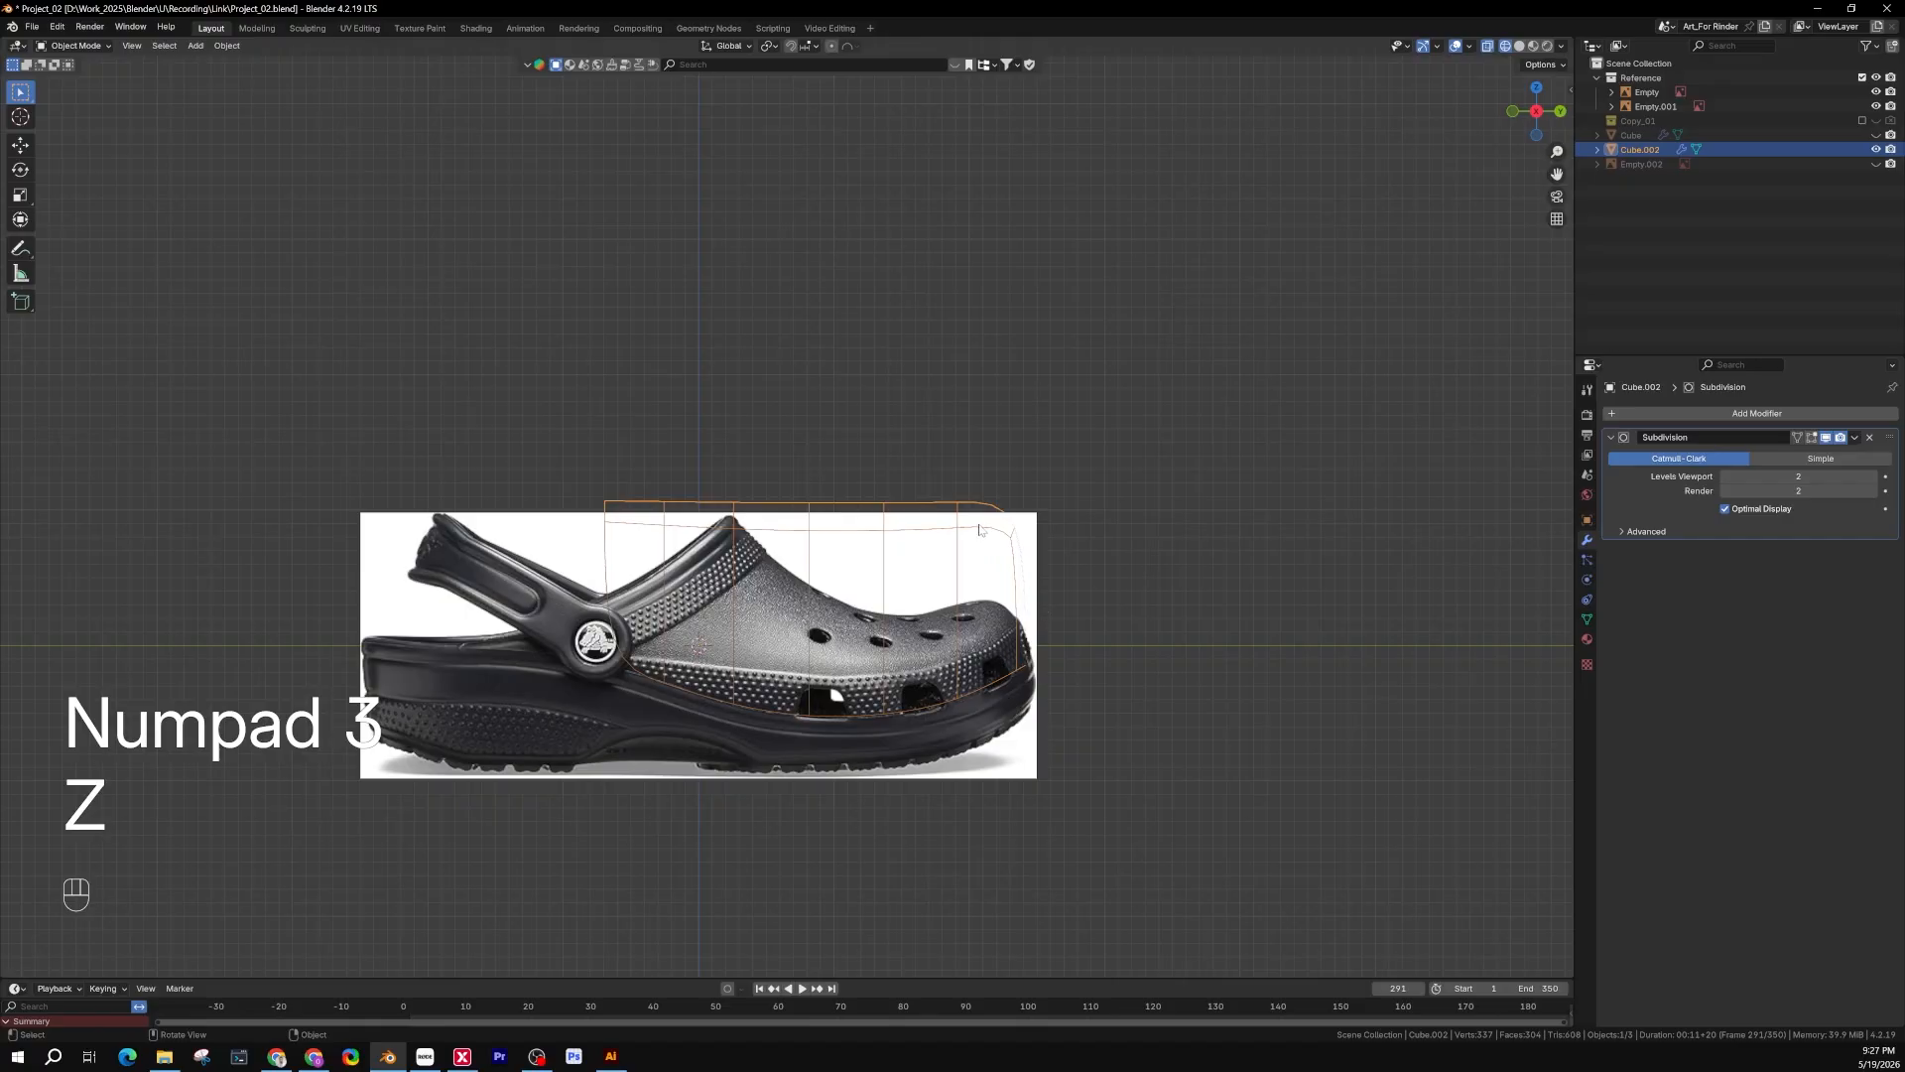
scroll(980, 529, up, 4)
shift+middle_drag(979, 529, 1312, 460)
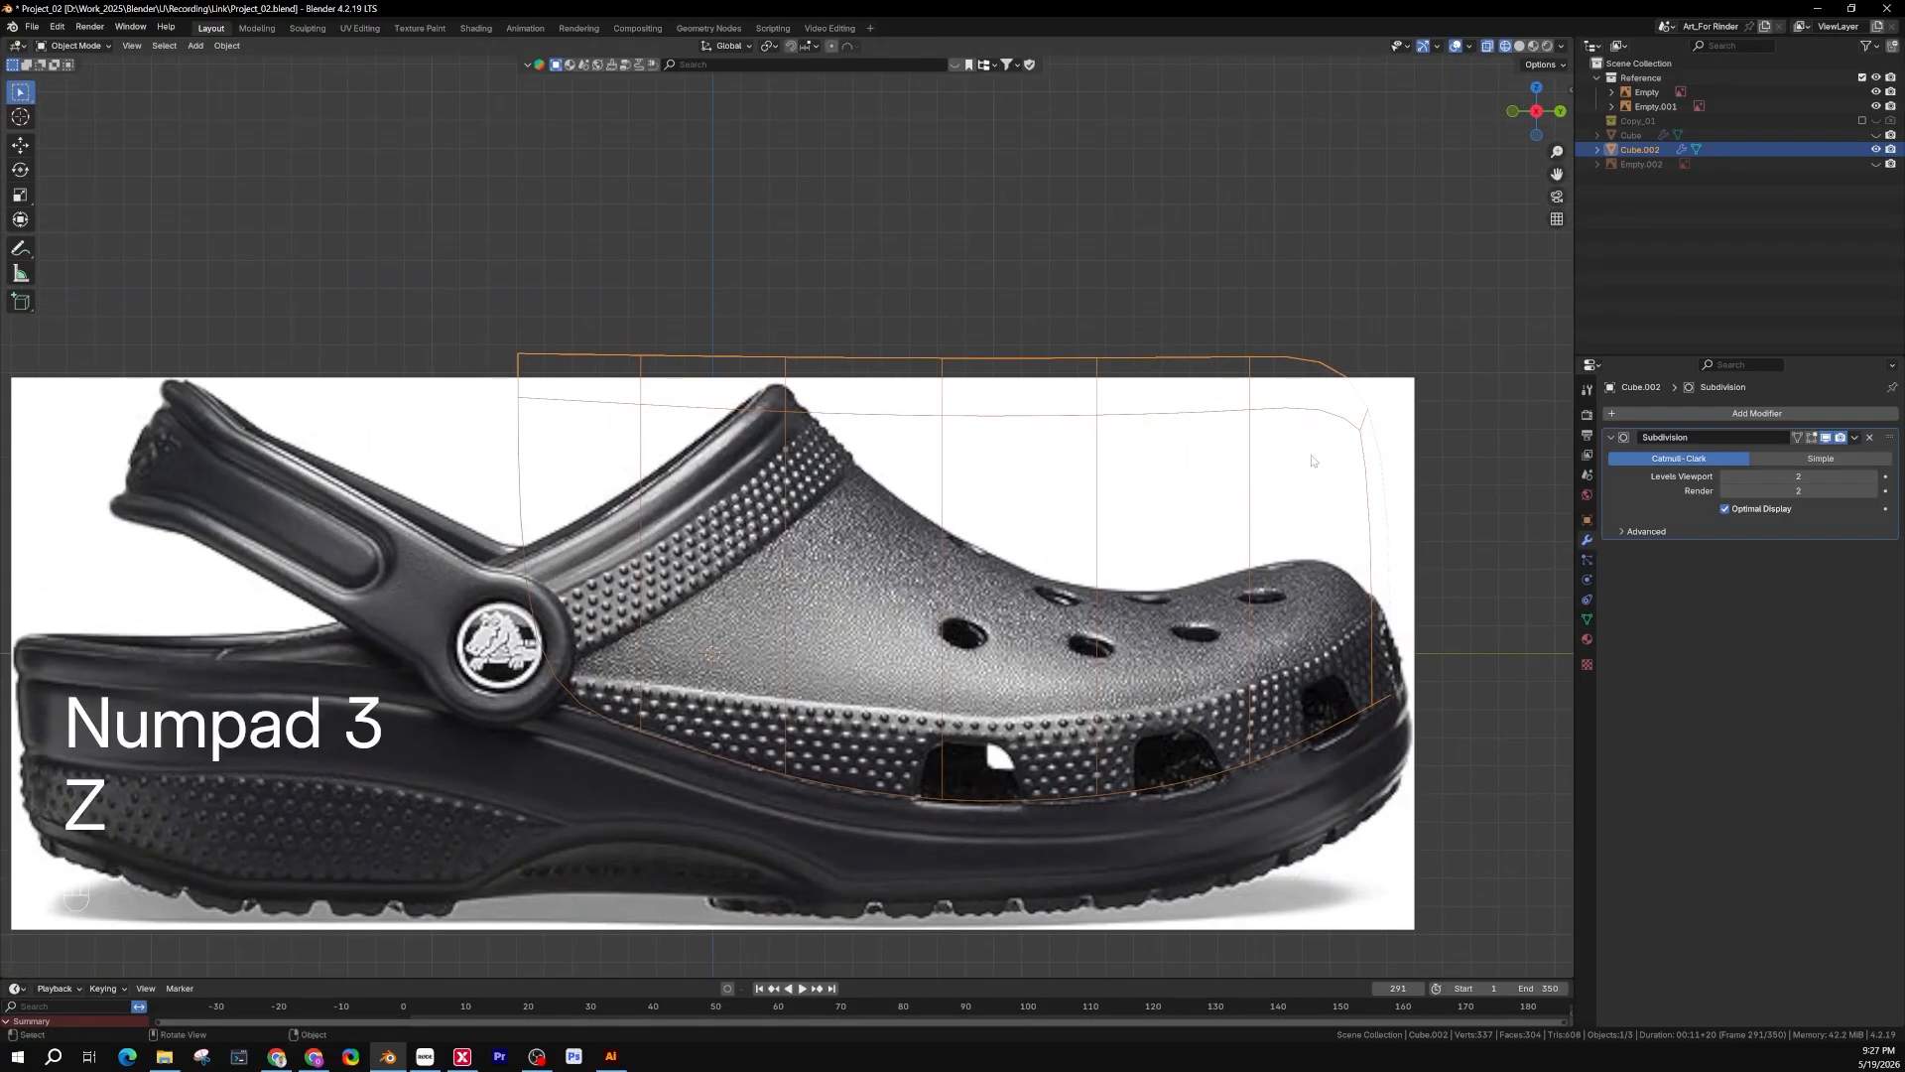
Turn on the Subdivision modifier's Edit Mode display for the shell
key(Tab)
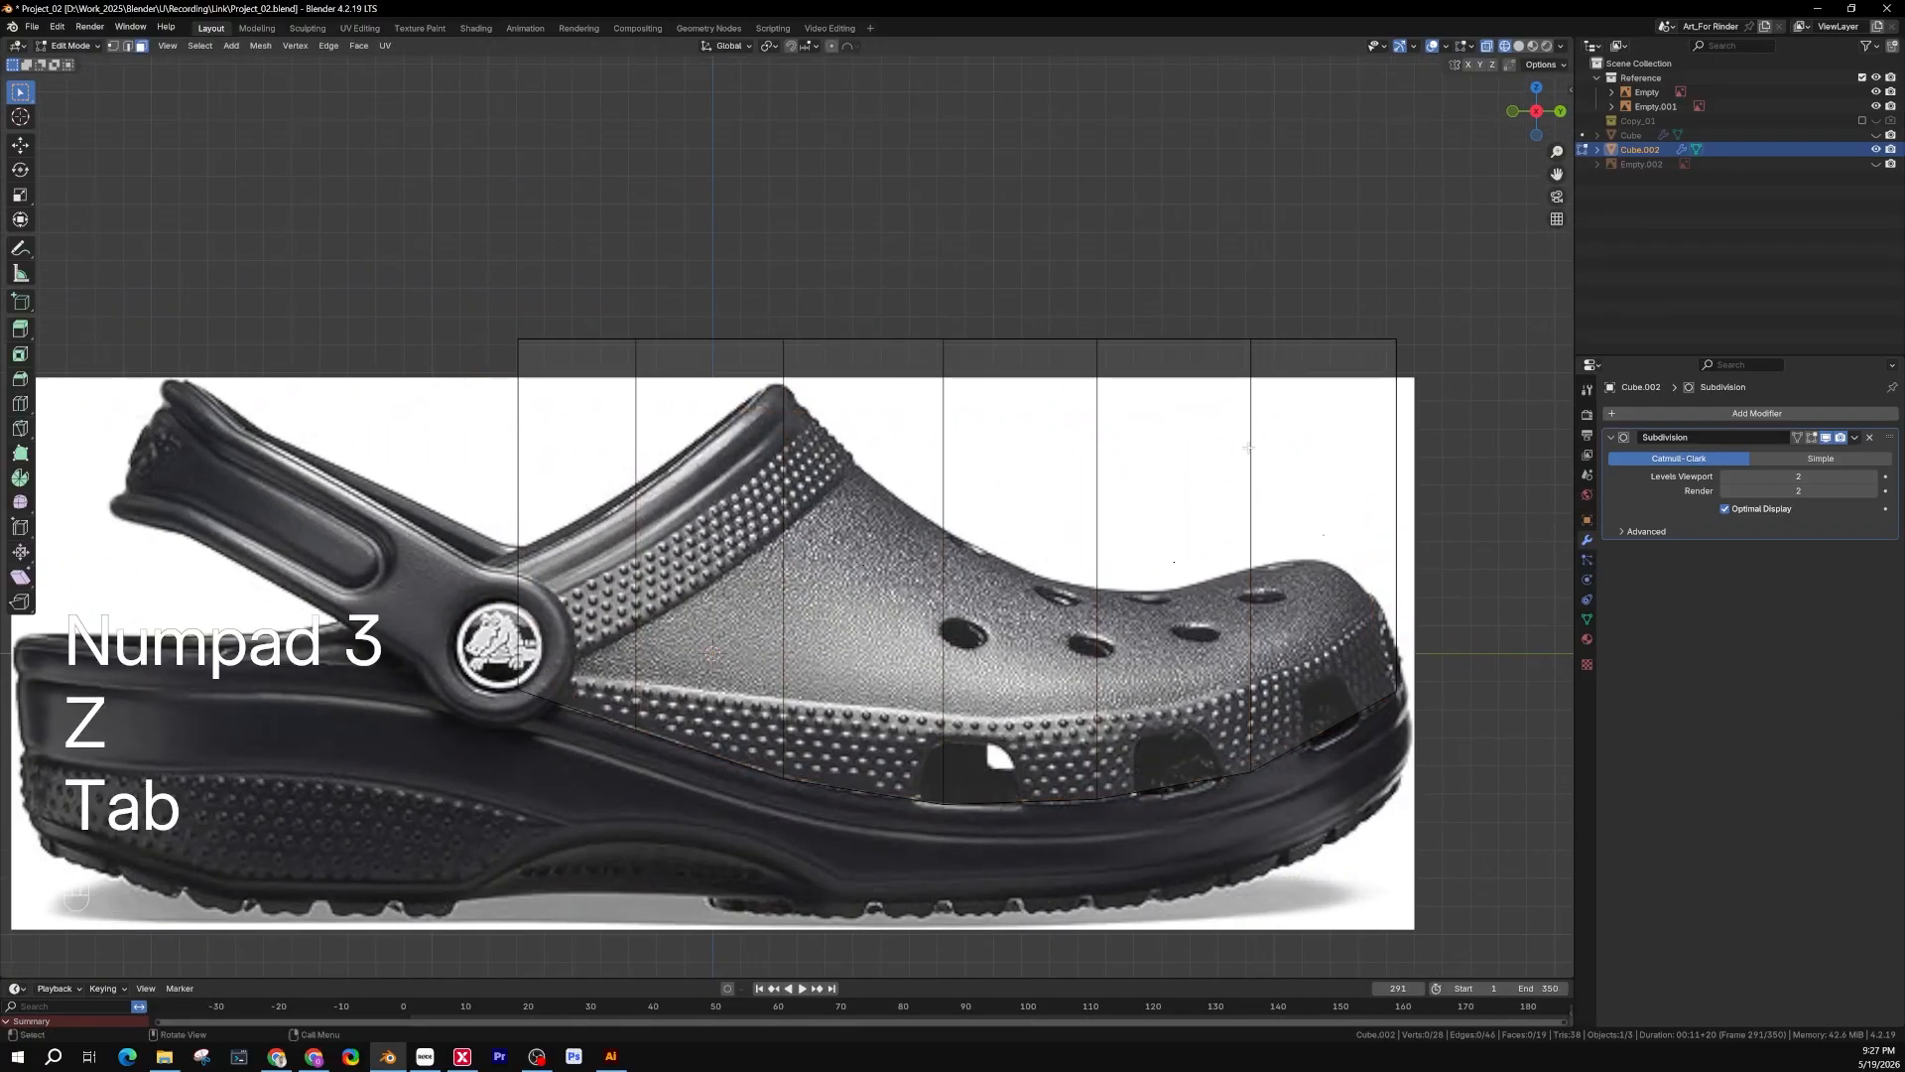
click(1812, 438)
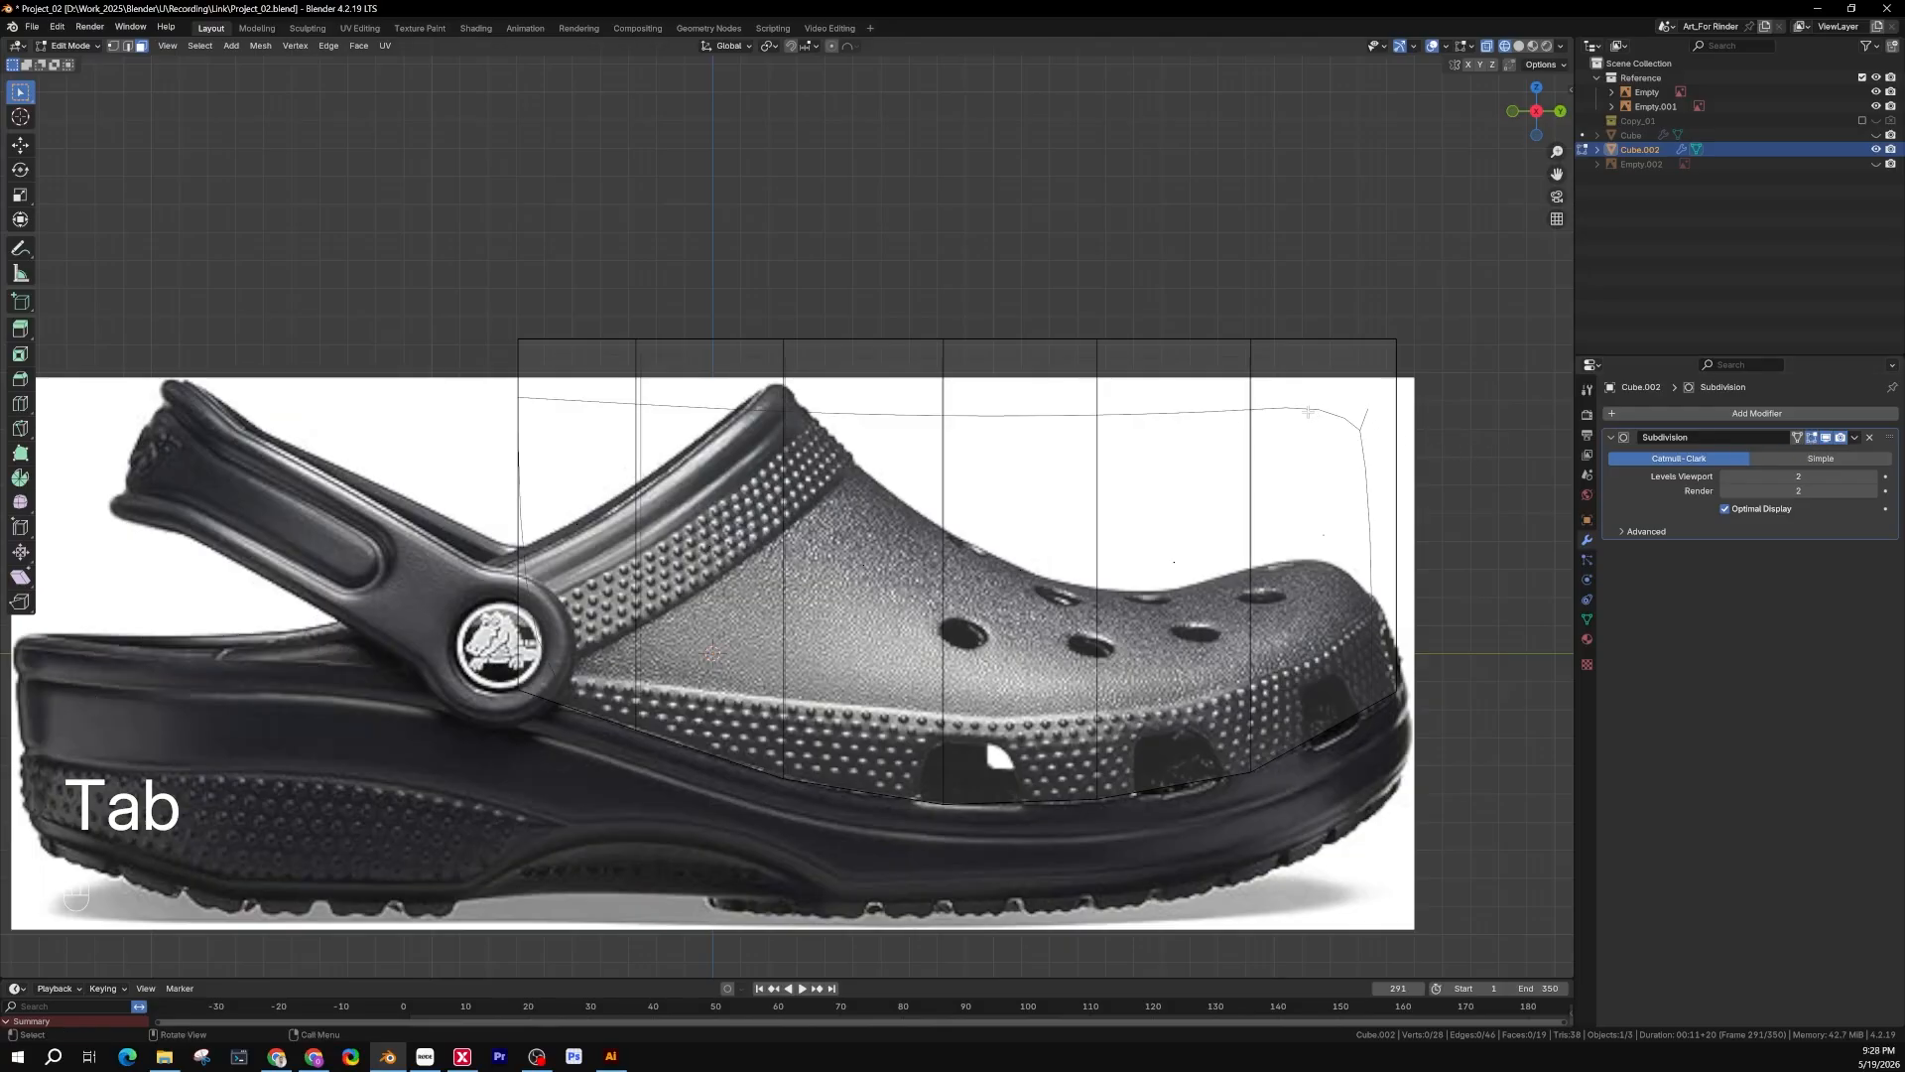
shift+middle_drag(1117, 403, 1030, 403)
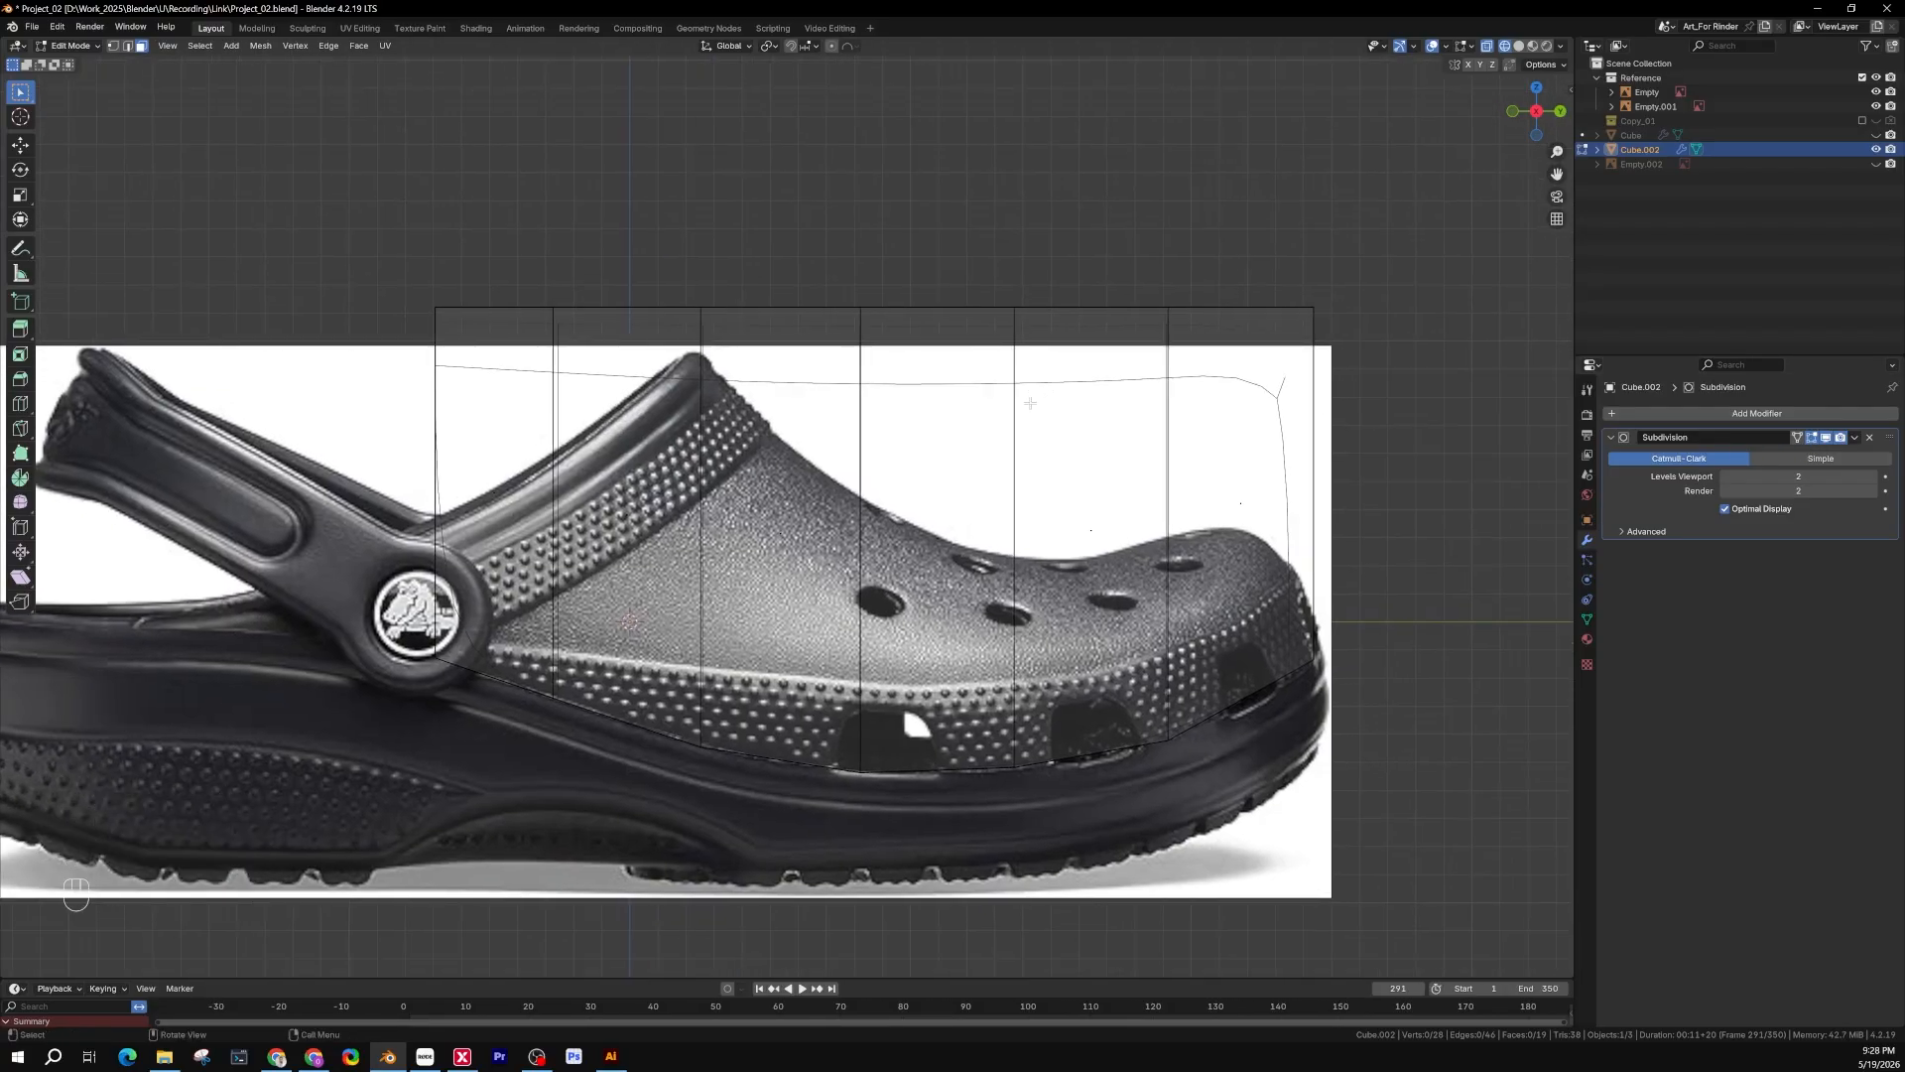
Compare the cage with the smoothed surface at the shell's upper rear in vertex mode, using wireframe and solid shading
scroll(705, 370, up, 2)
shift+middle_drag(527, 325, 582, 313)
scroll(535, 303, up, 8)
scroll(554, 301, up, 3)
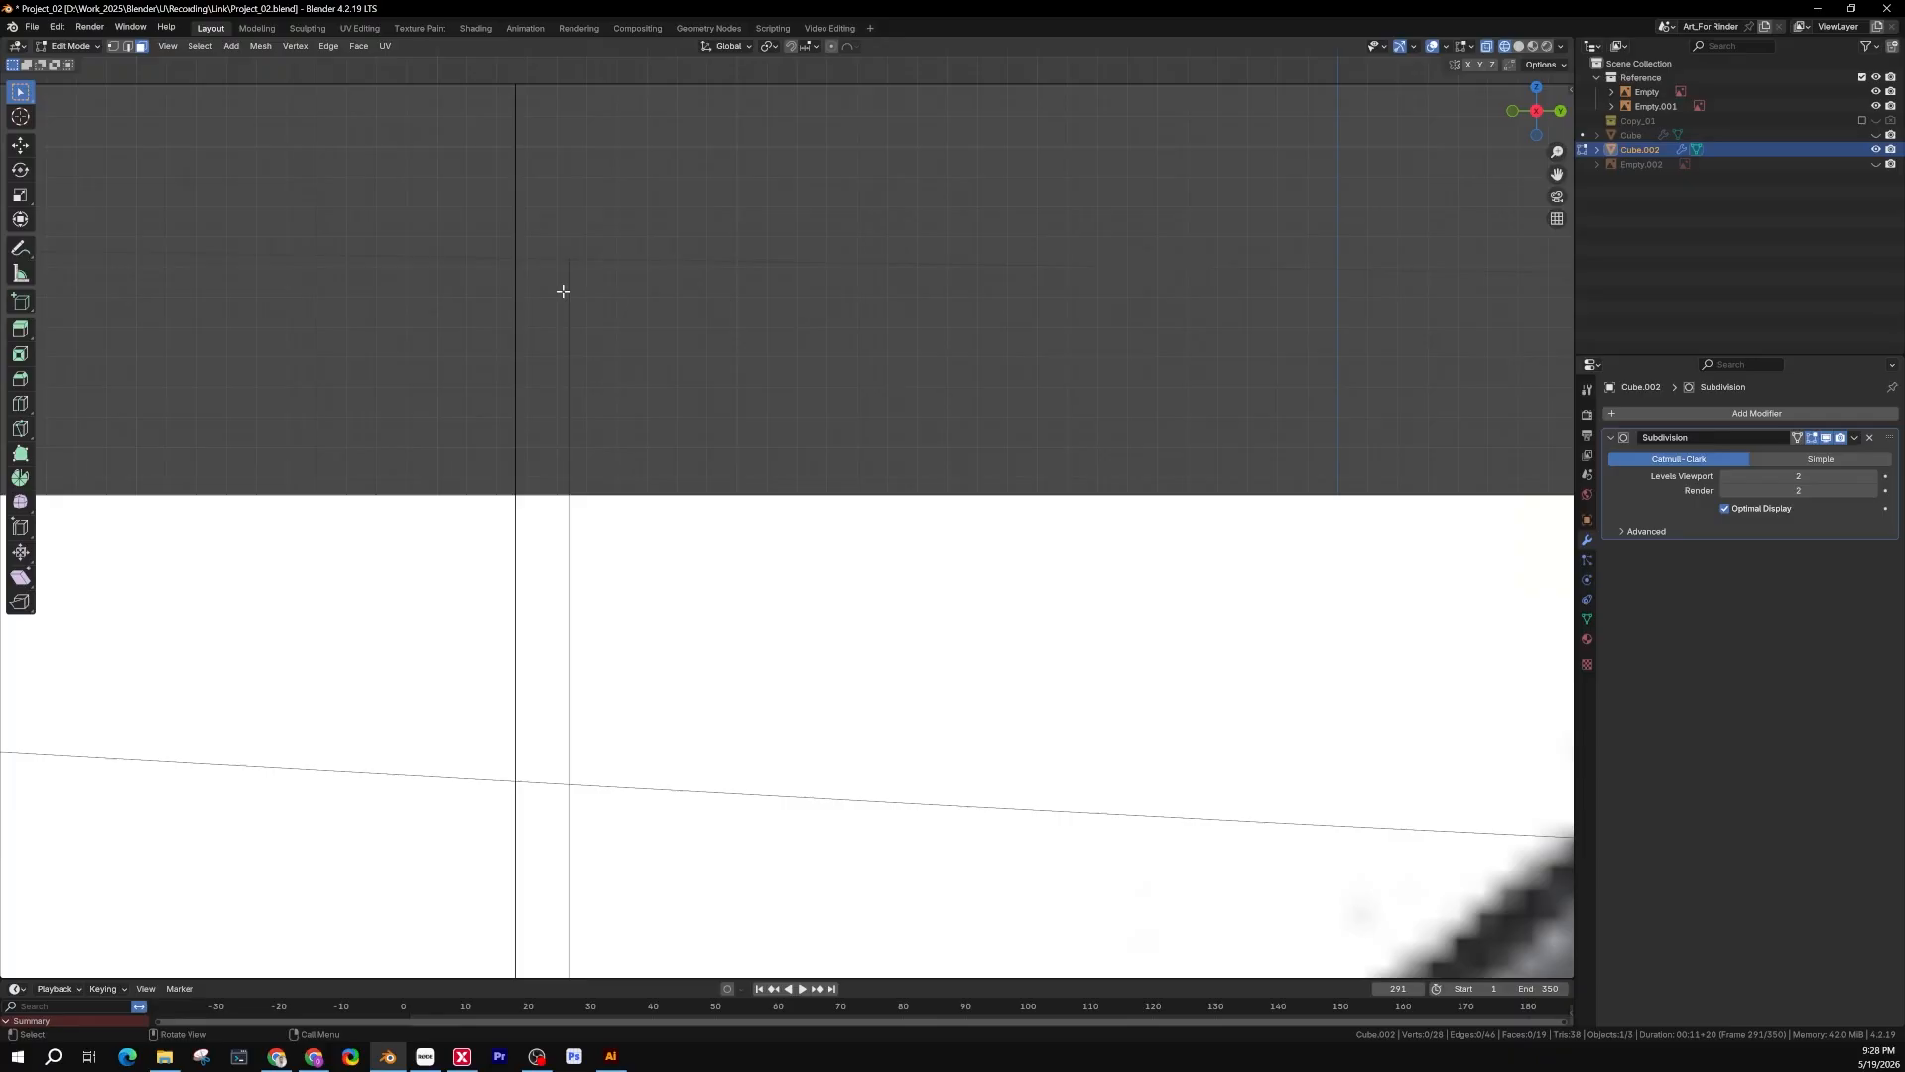
scroll(575, 266, up, 3)
scroll(562, 260, down, 3)
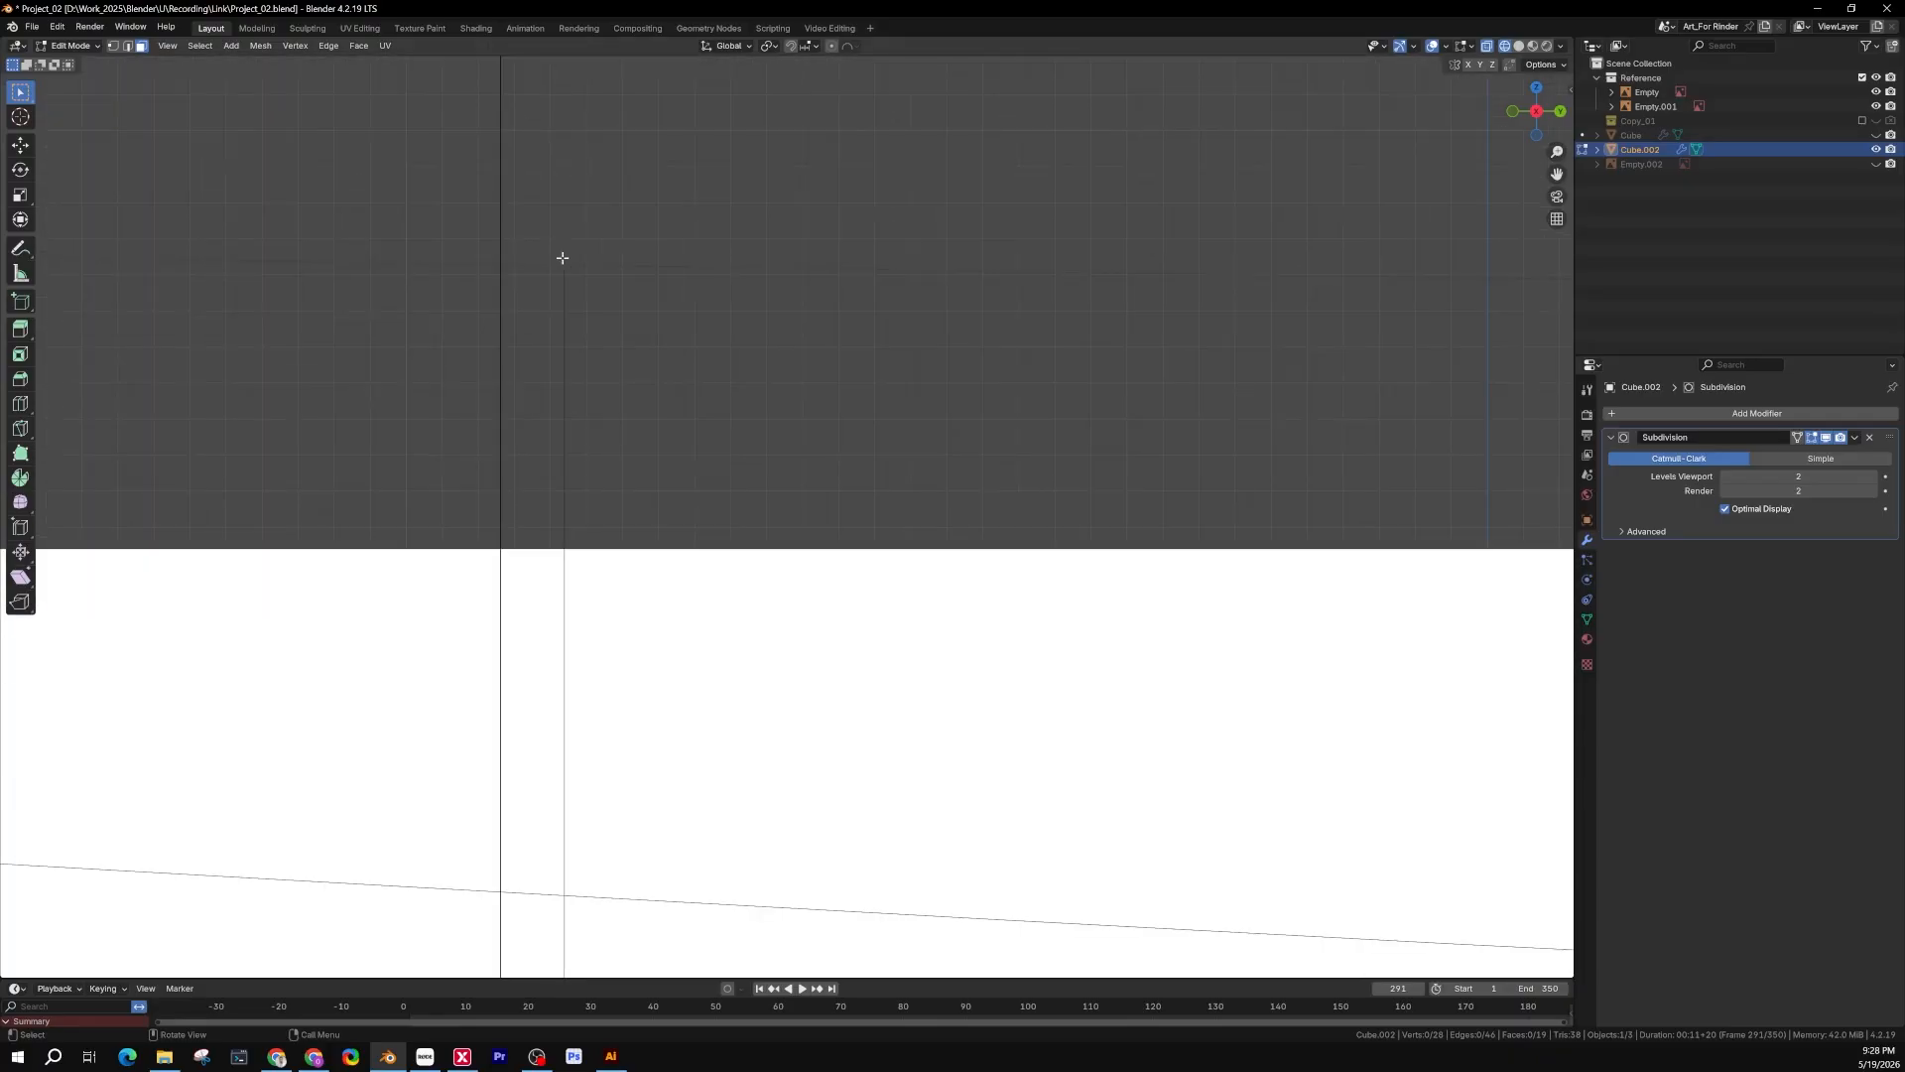
scroll(563, 258, down, 3)
scroll(579, 285, up, 3)
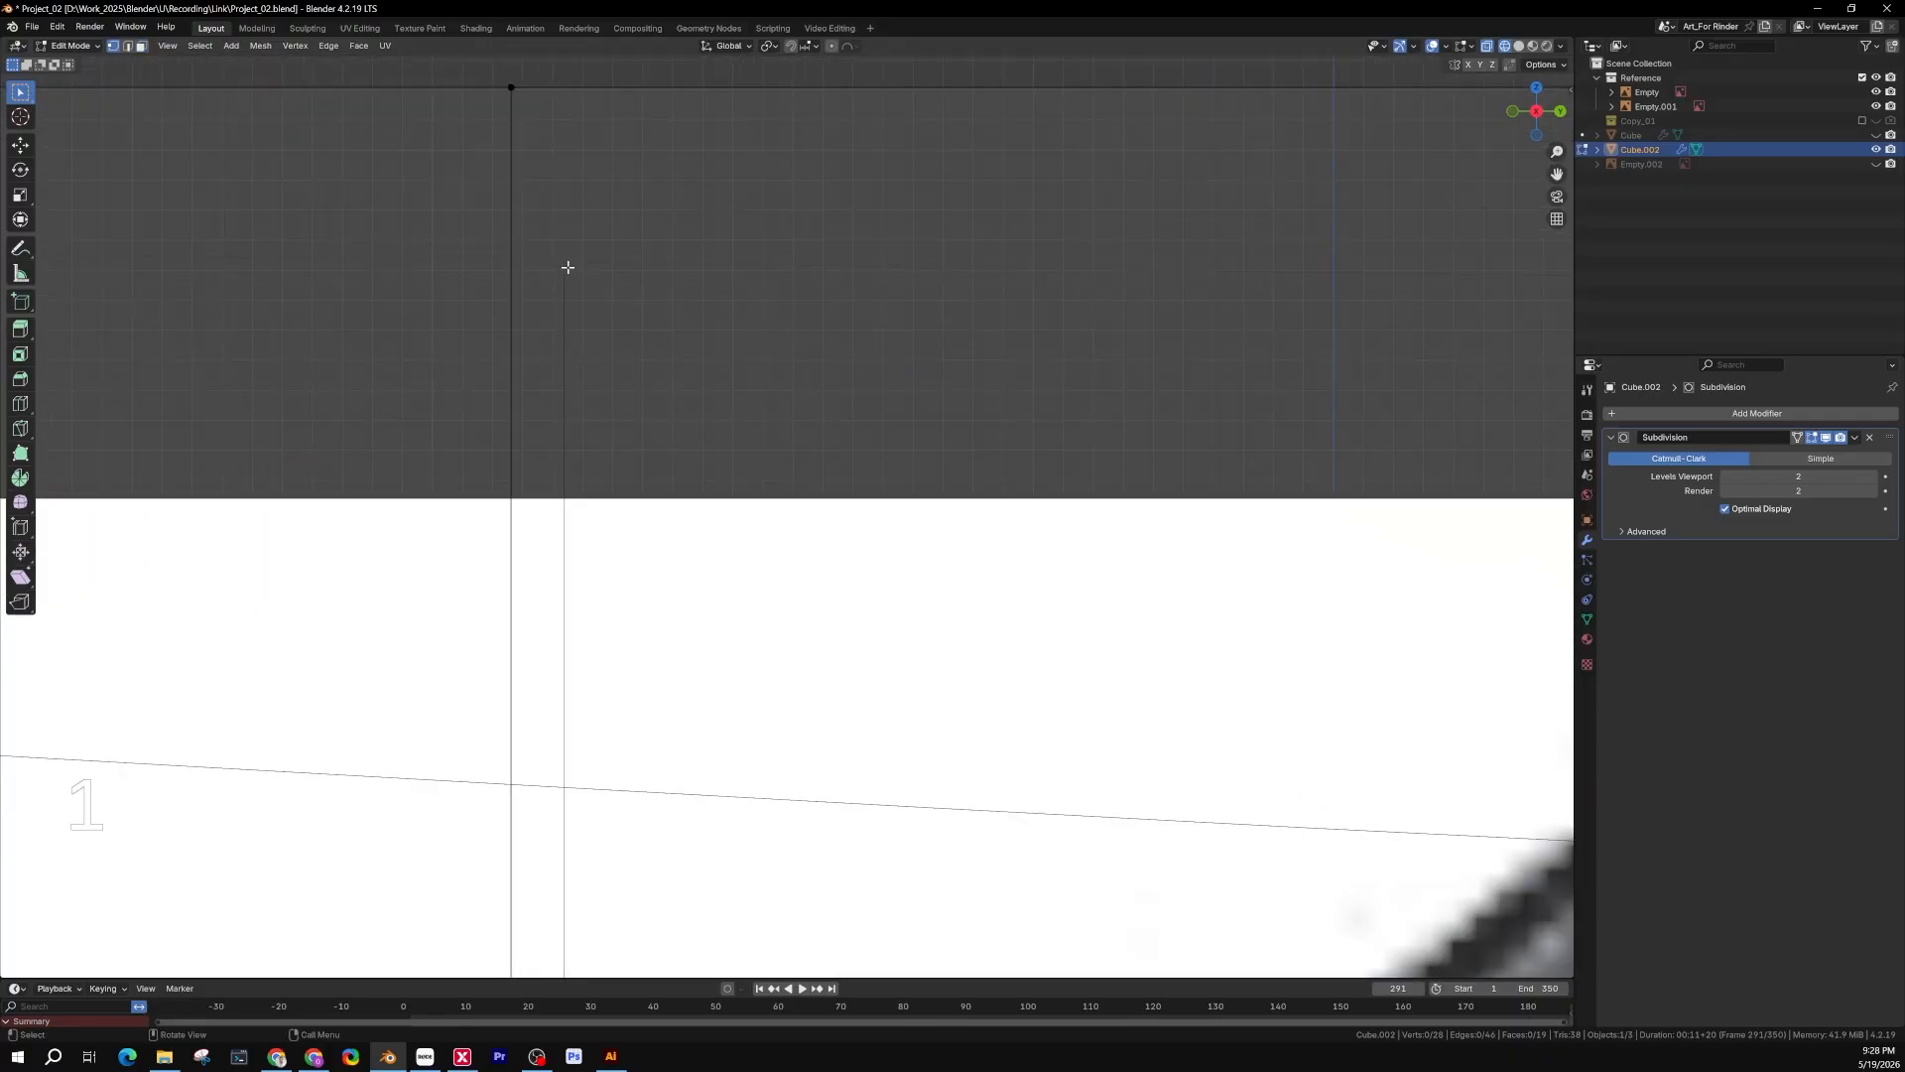
key(z)
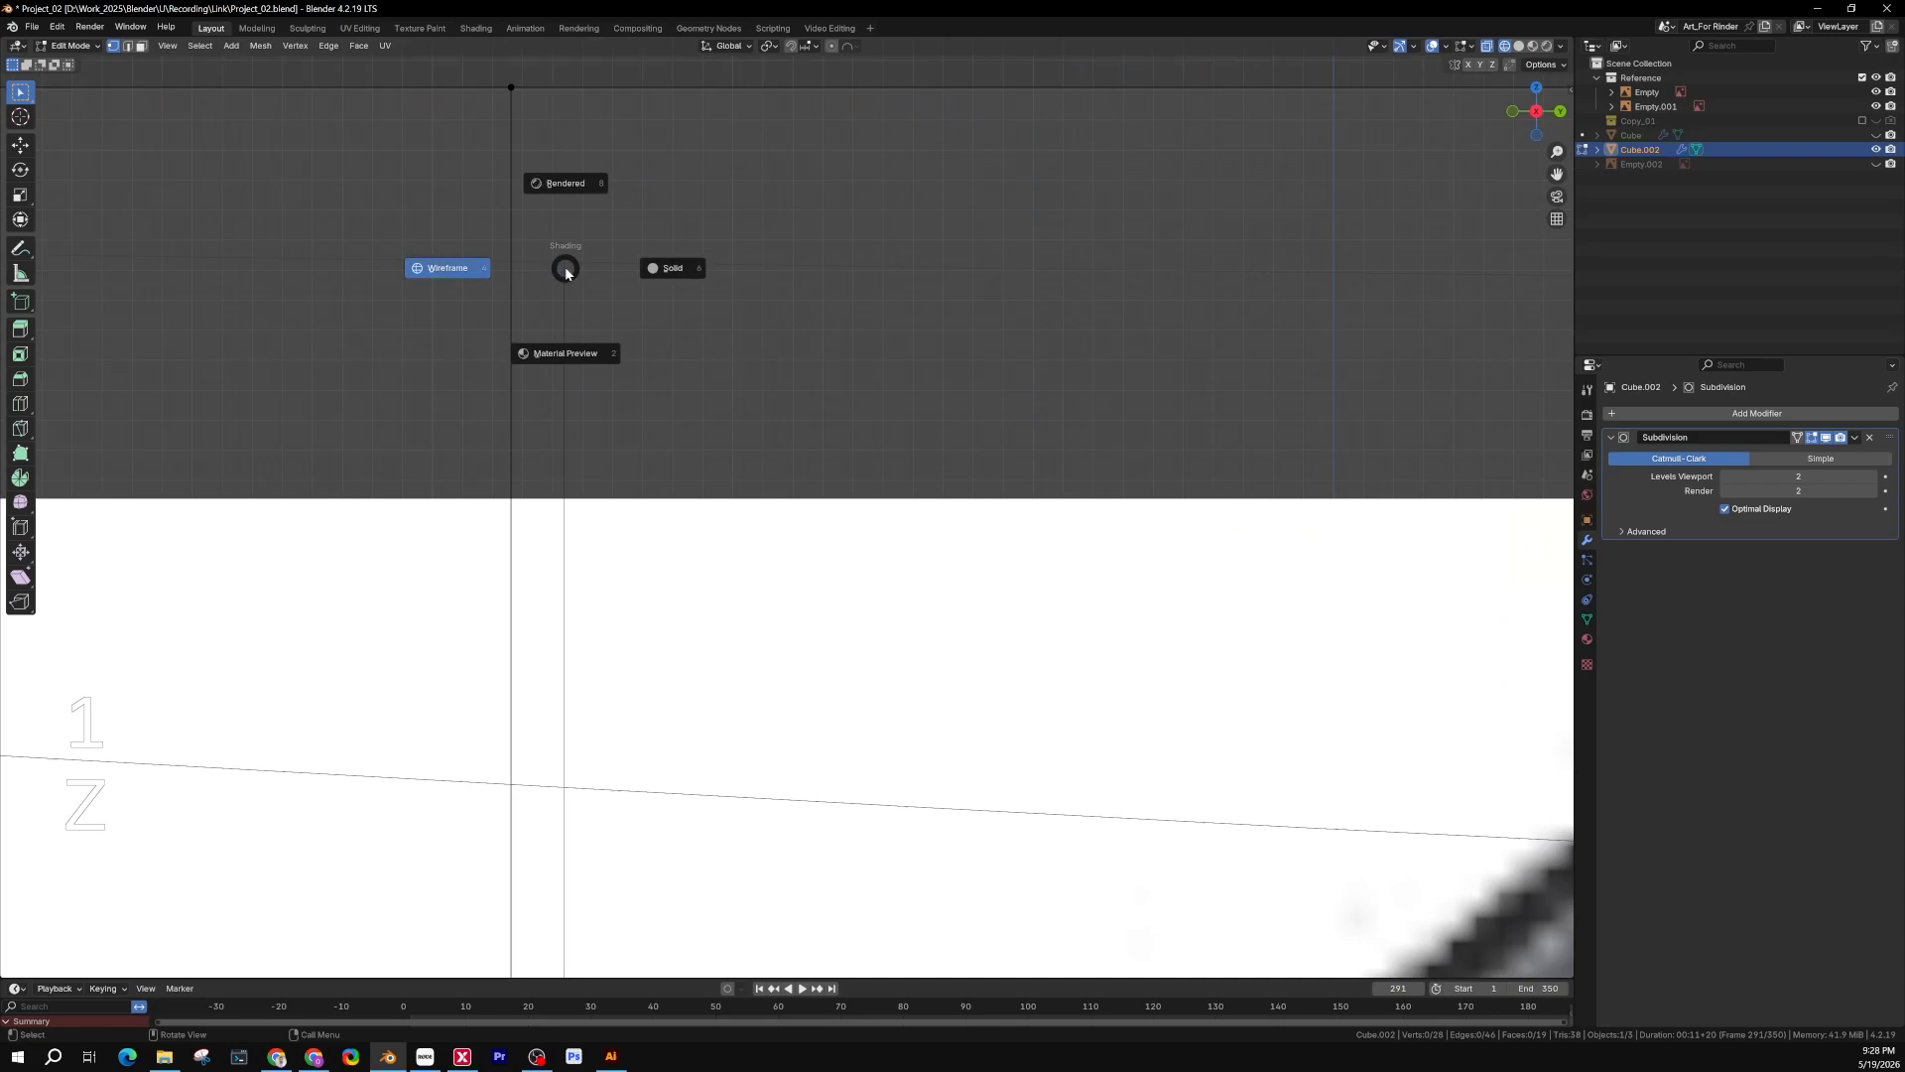
click(659, 265)
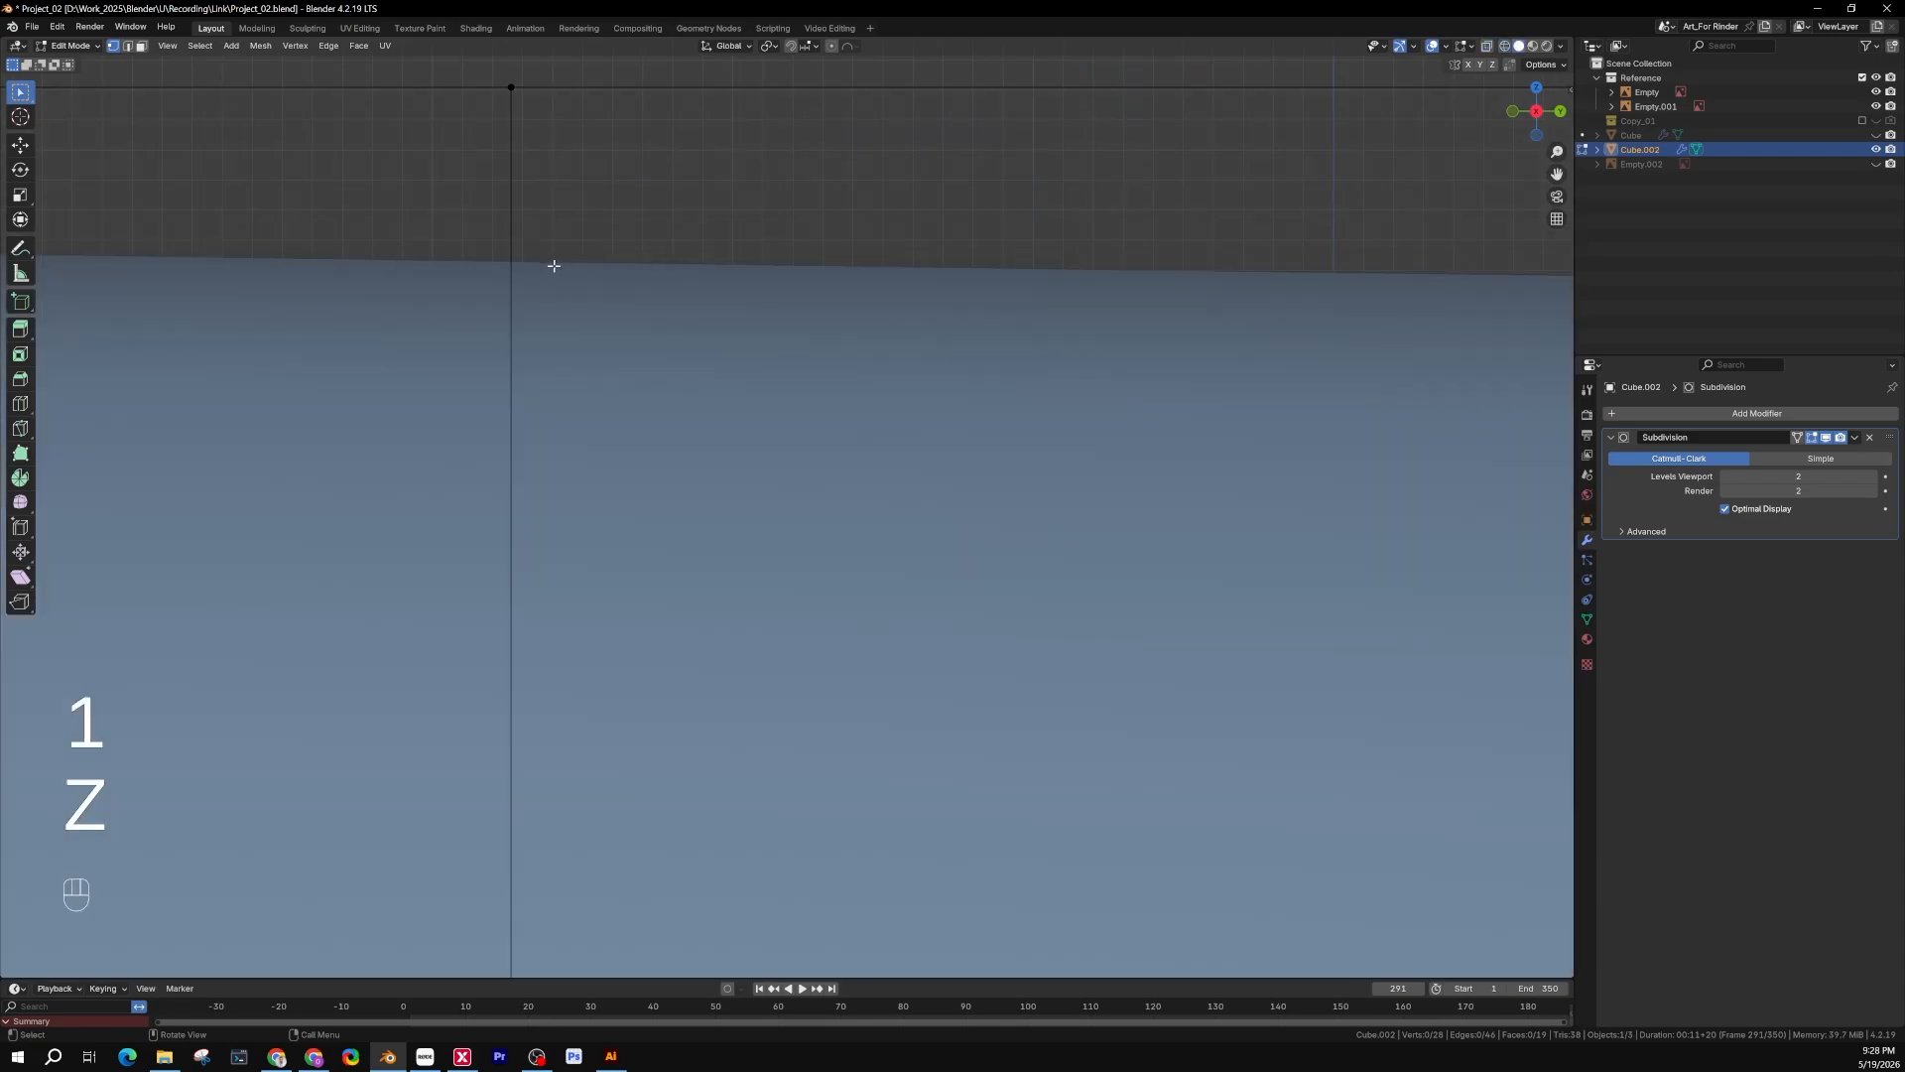
key(z)
click(466, 259)
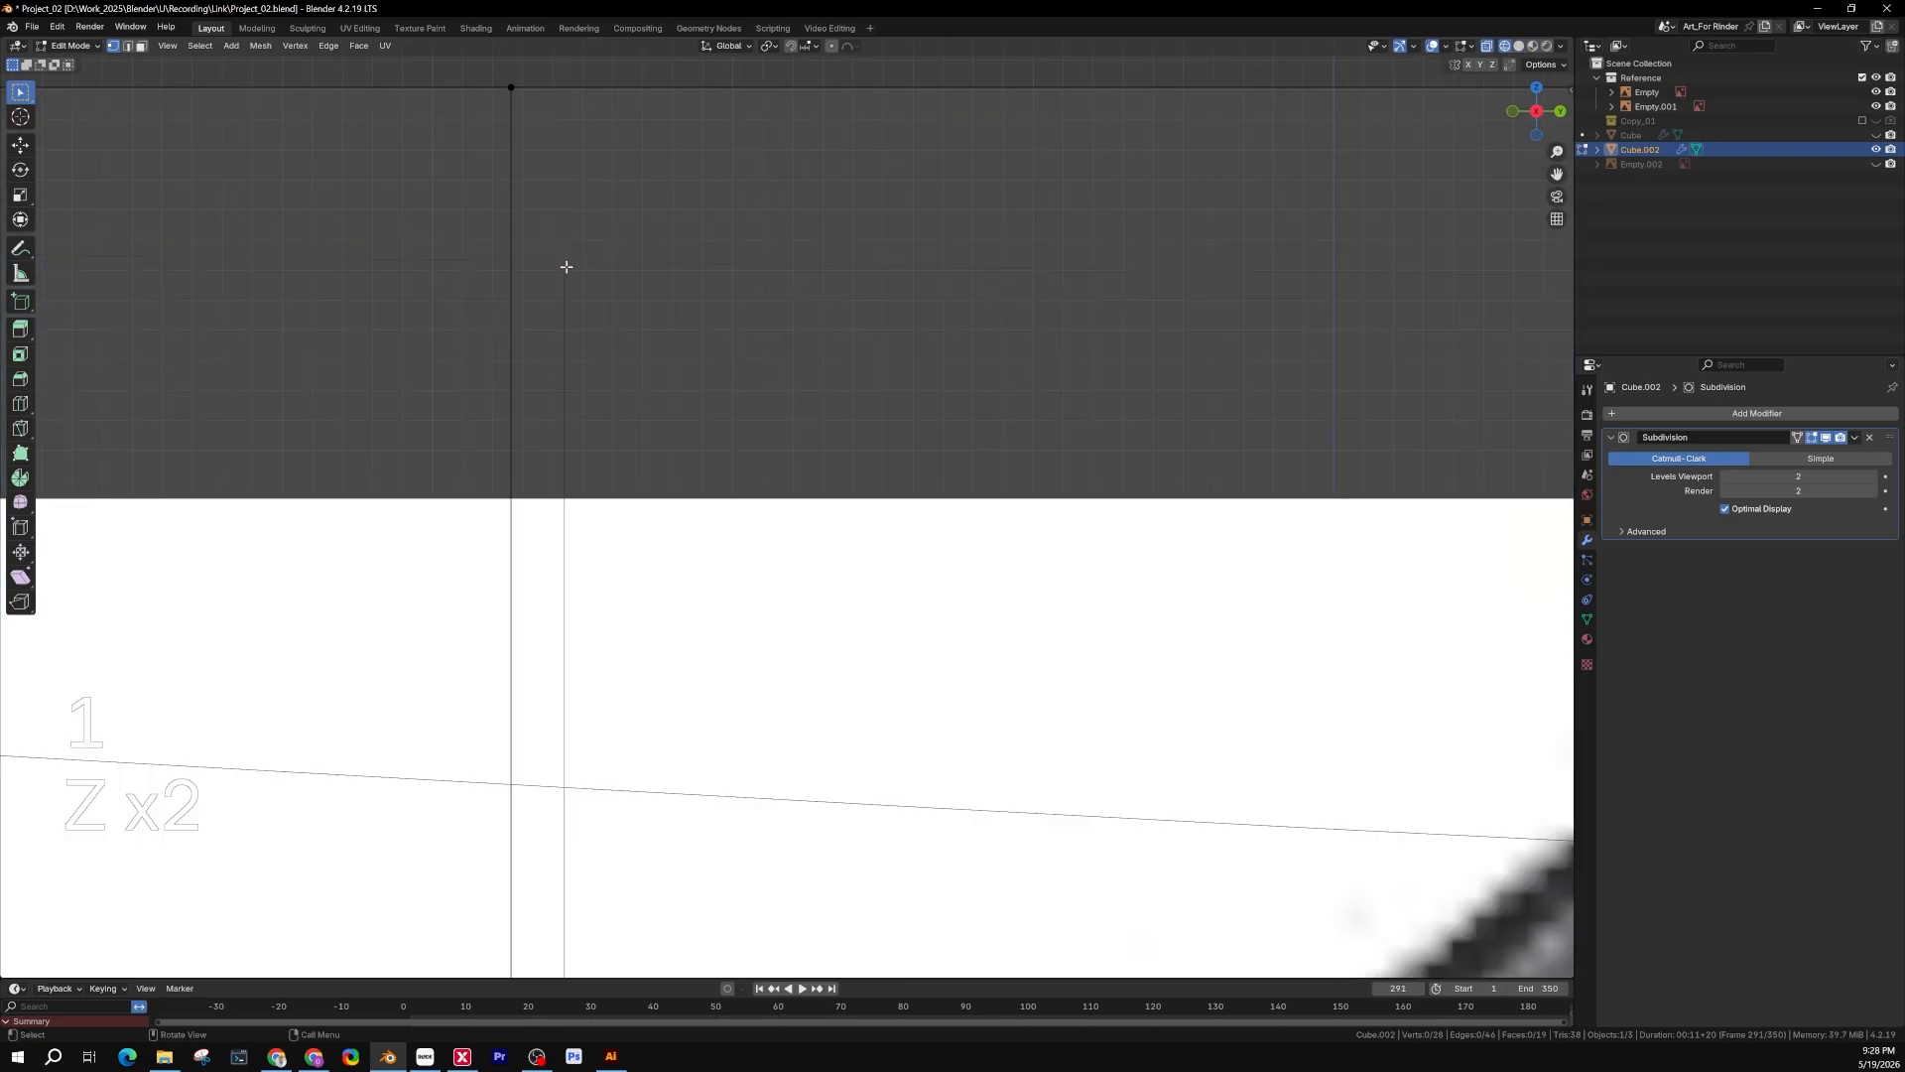
scroll(576, 256, down, 2)
scroll(566, 260, up, 4)
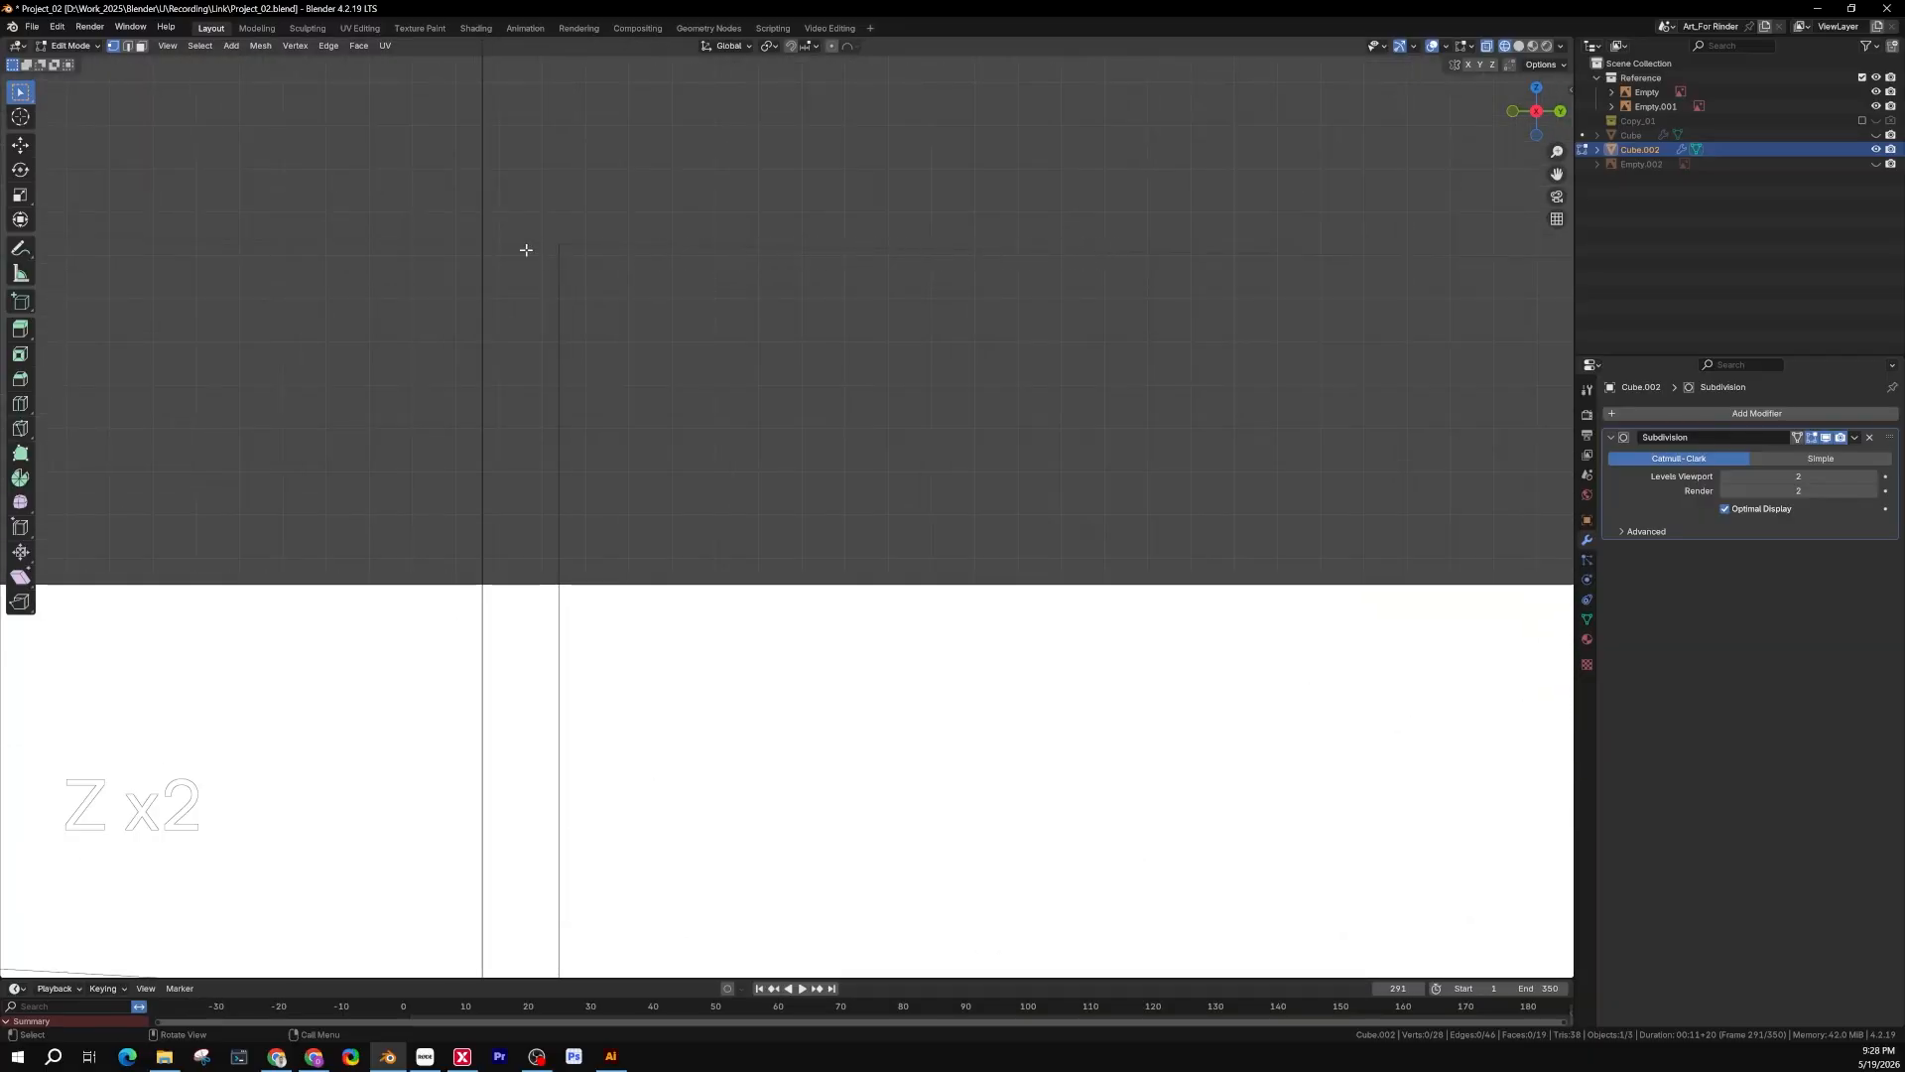
scroll(563, 263, down, 5)
scroll(562, 263, up, 3)
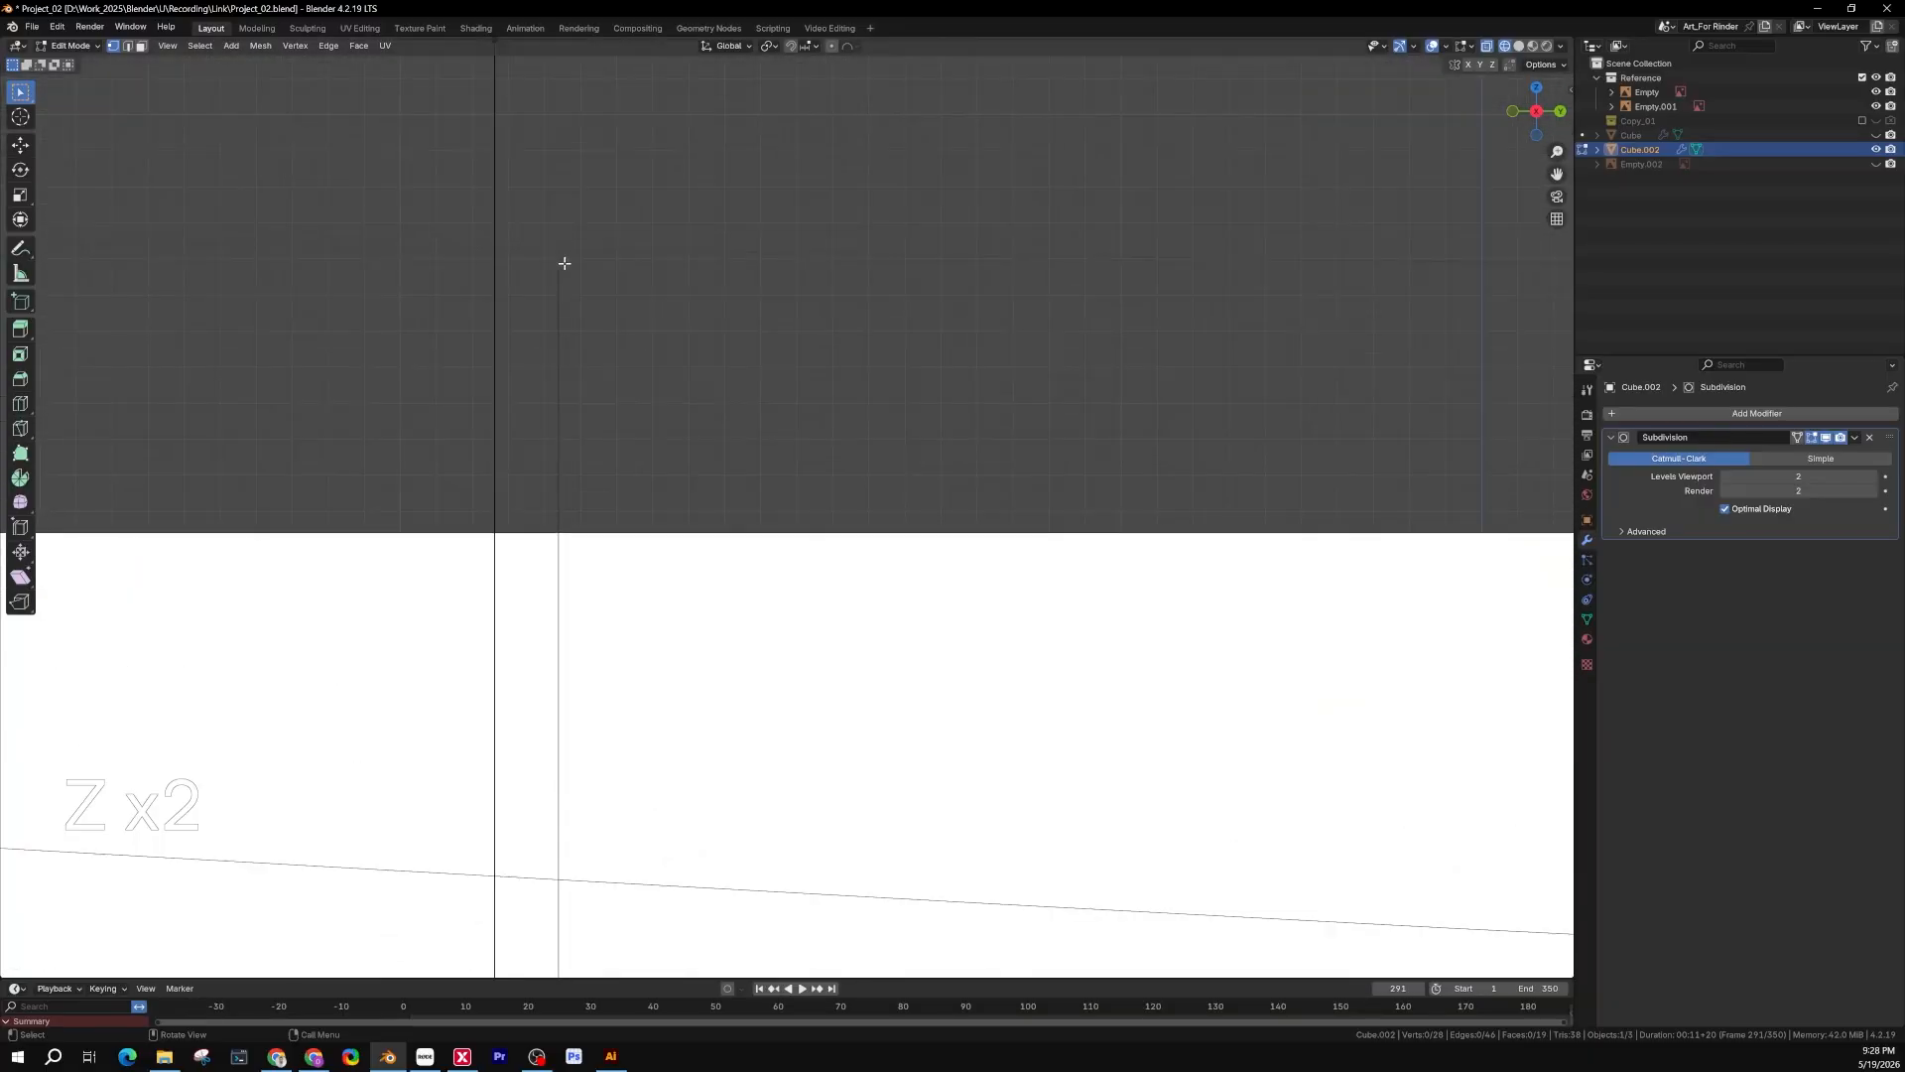
Examine the smoothed curve against the cage and clog reference at the shell's upper toe corner and along the side profile
scroll(616, 255, down, 8)
shift+middle_drag(684, 277, 213, 290)
scroll(1208, 383, up, 3)
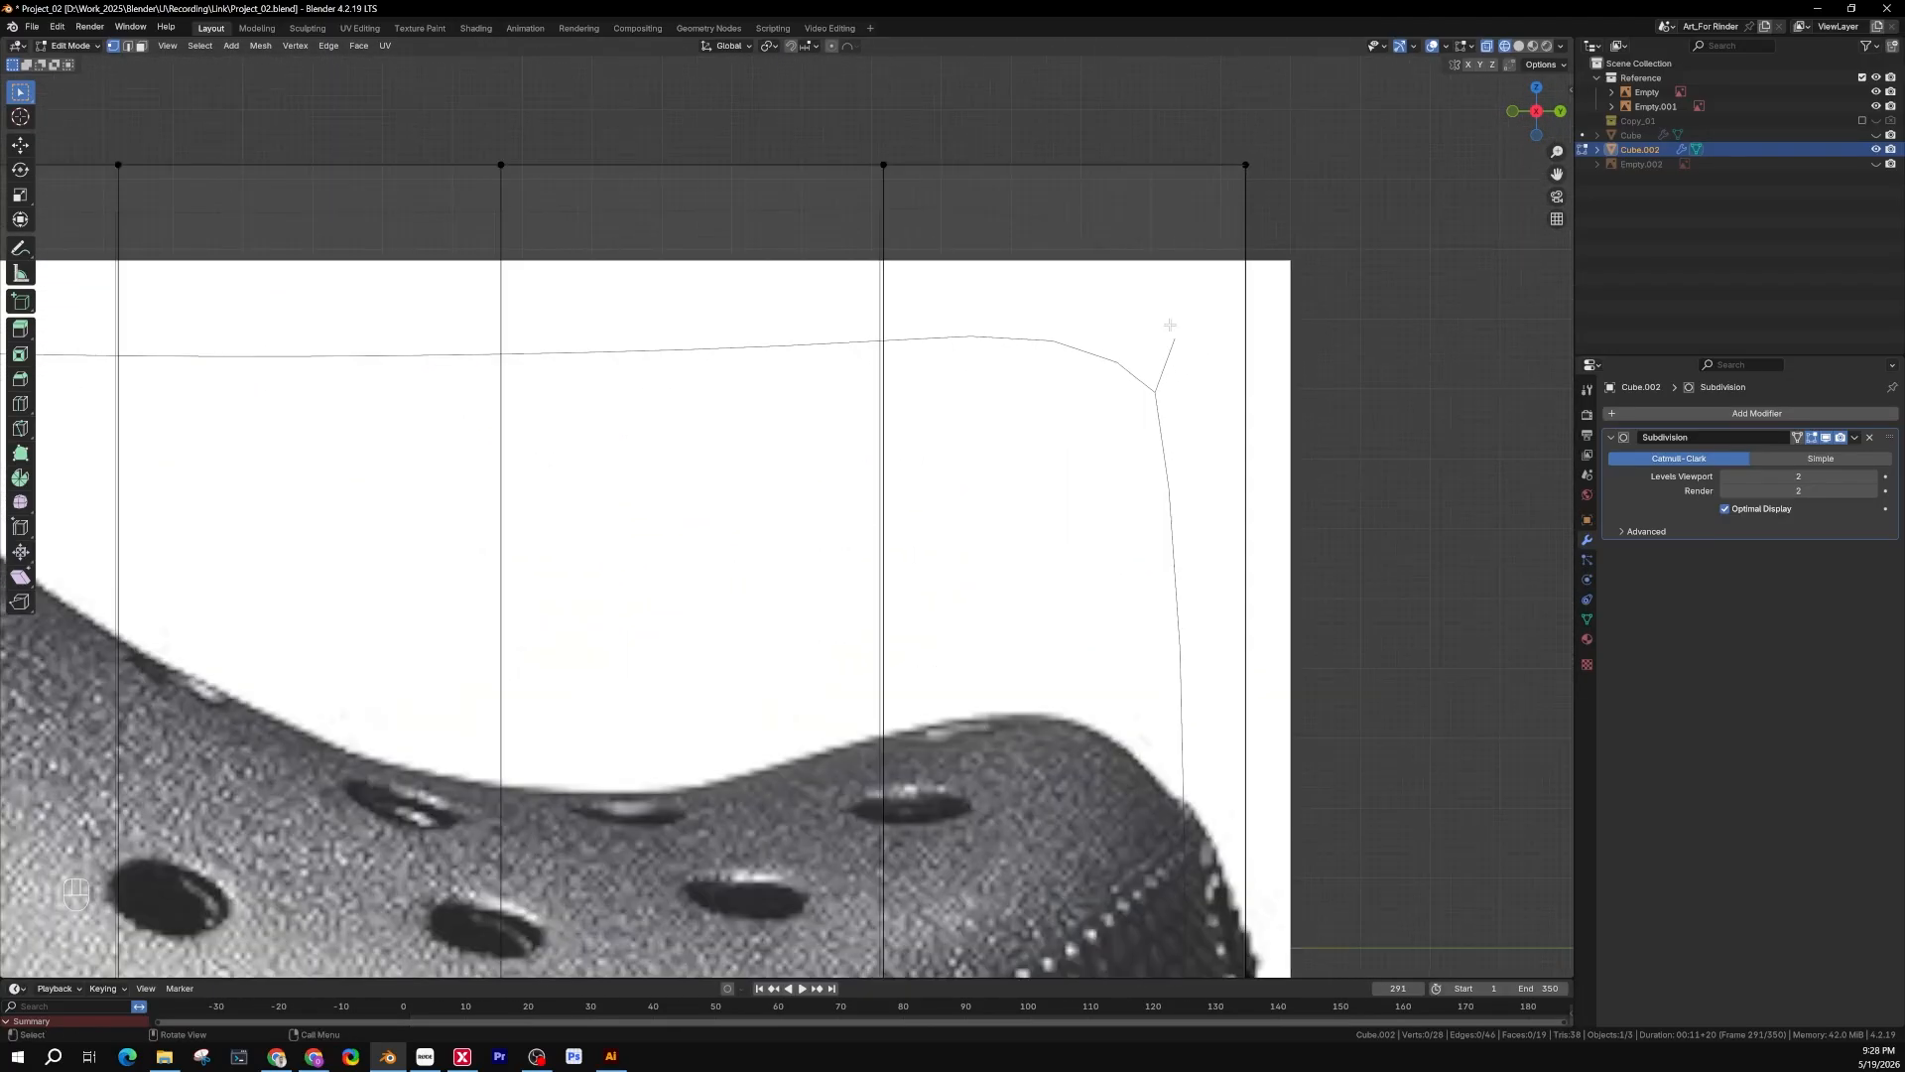
scroll(1171, 328, down, 1)
key(z)
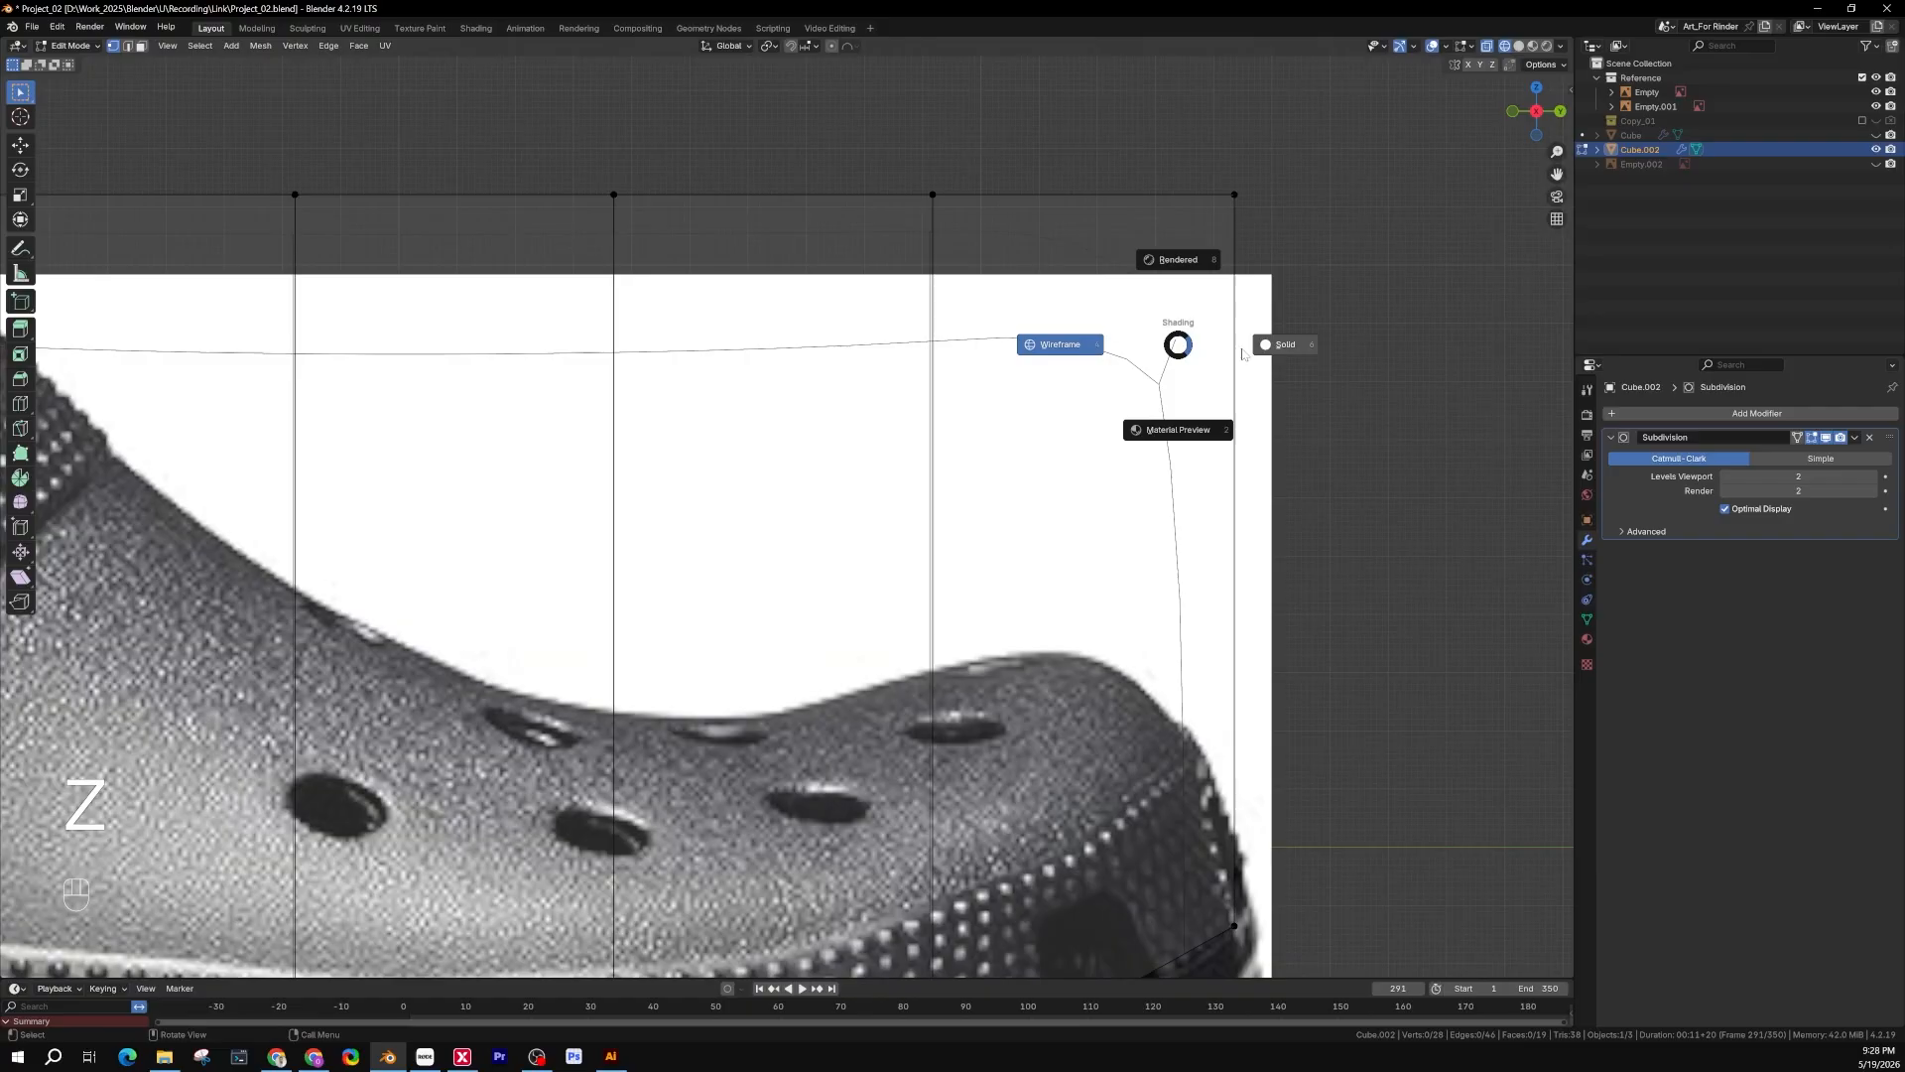
key(z)
scroll(1173, 351, down, 2)
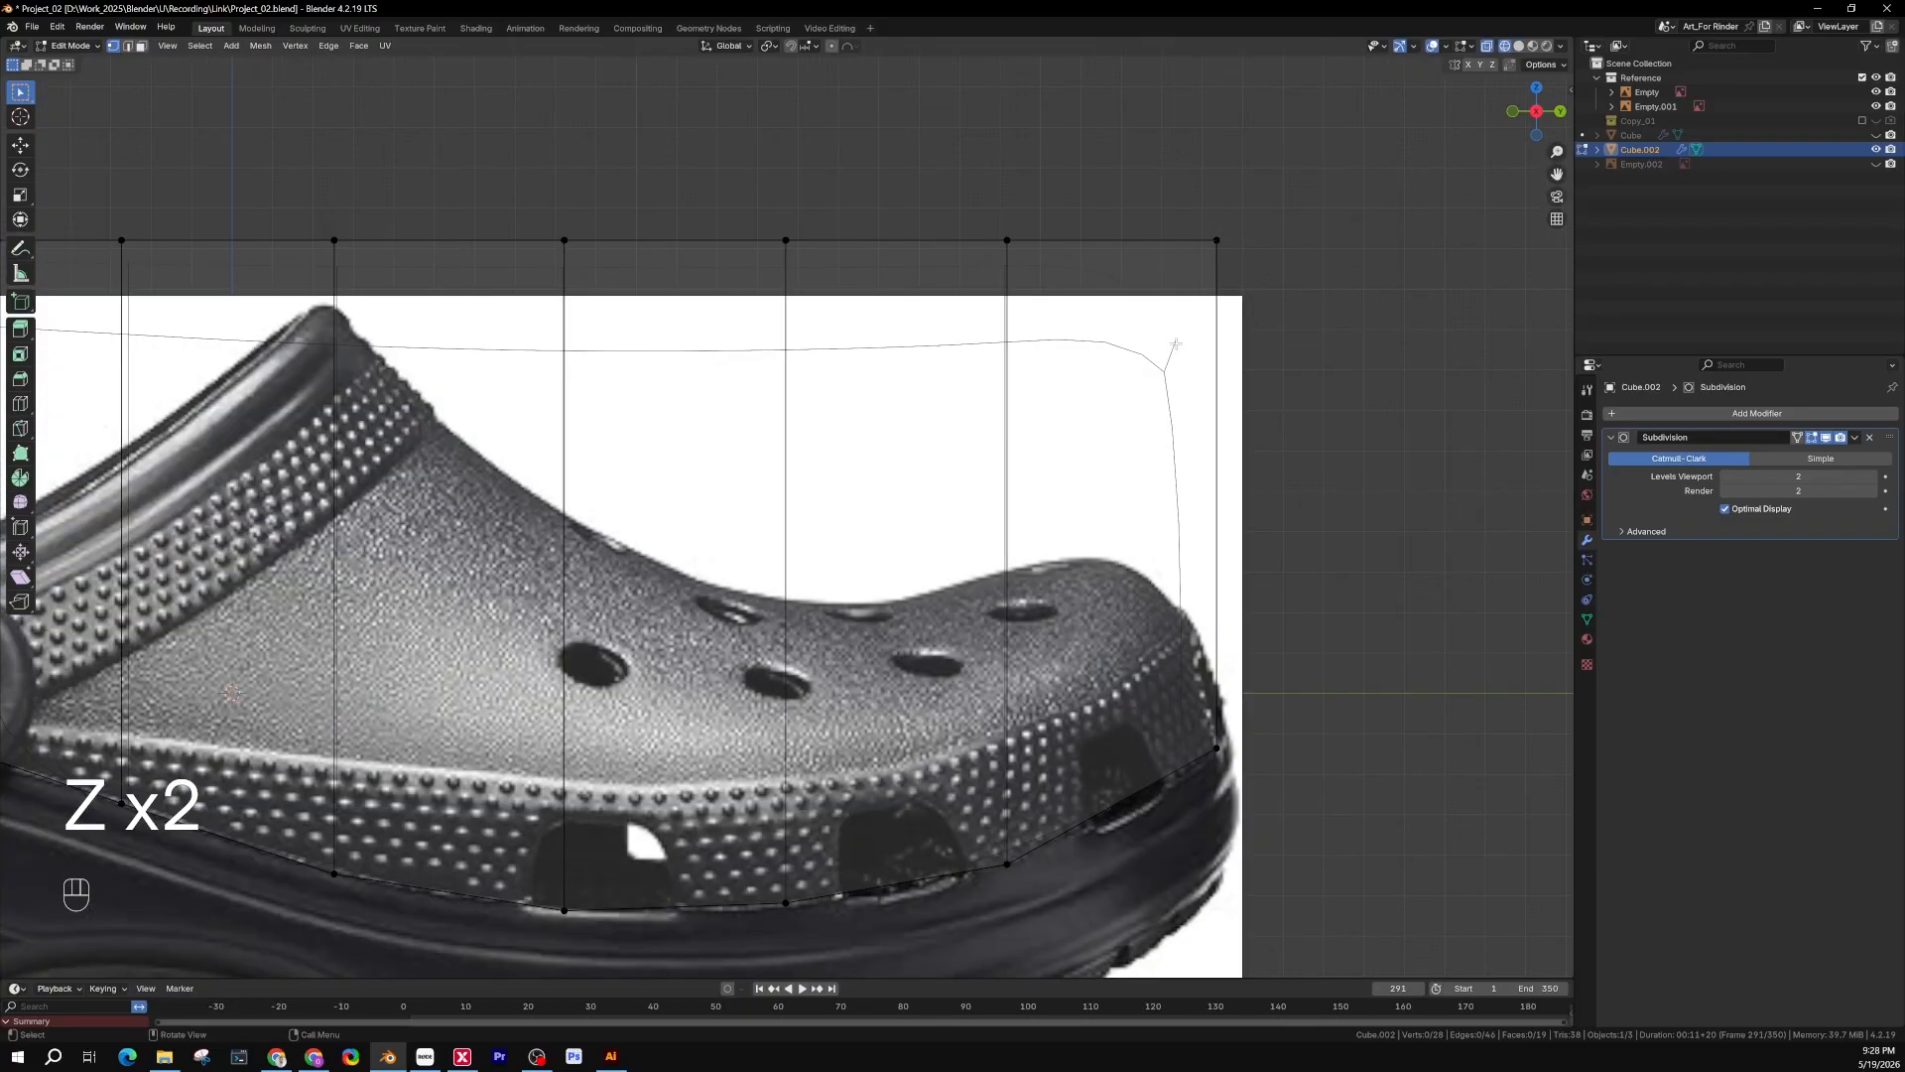
mouse_move(1172, 351)
shift+middle_down()
mouse_move(1150, 403)
mouse_move(1169, 362)
shift+middle_up()
scroll(1151, 394, down, 3)
Lower the top vertices above the clog opening's peak by 13.992 cm along global Z, close to the reference's highest point
click(1033, 323)
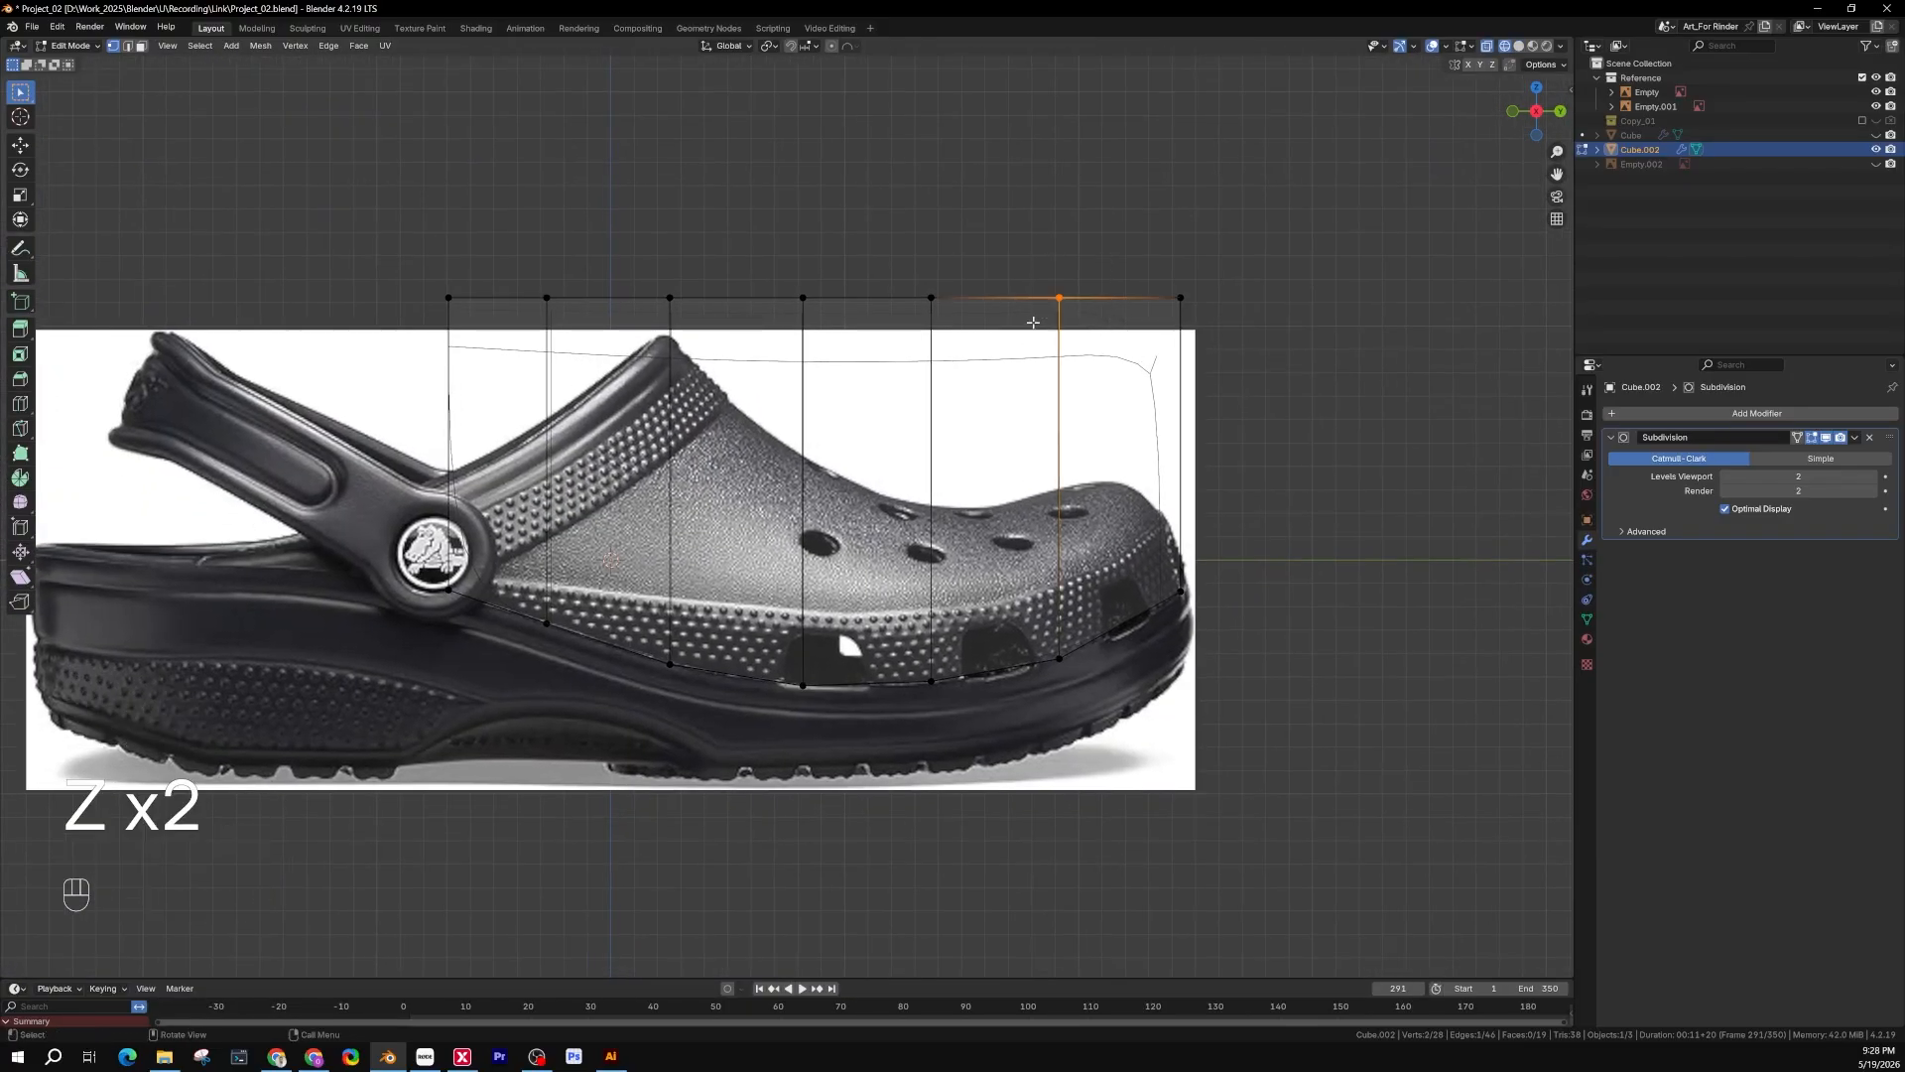
shift+middle_drag(719, 321, 936, 345)
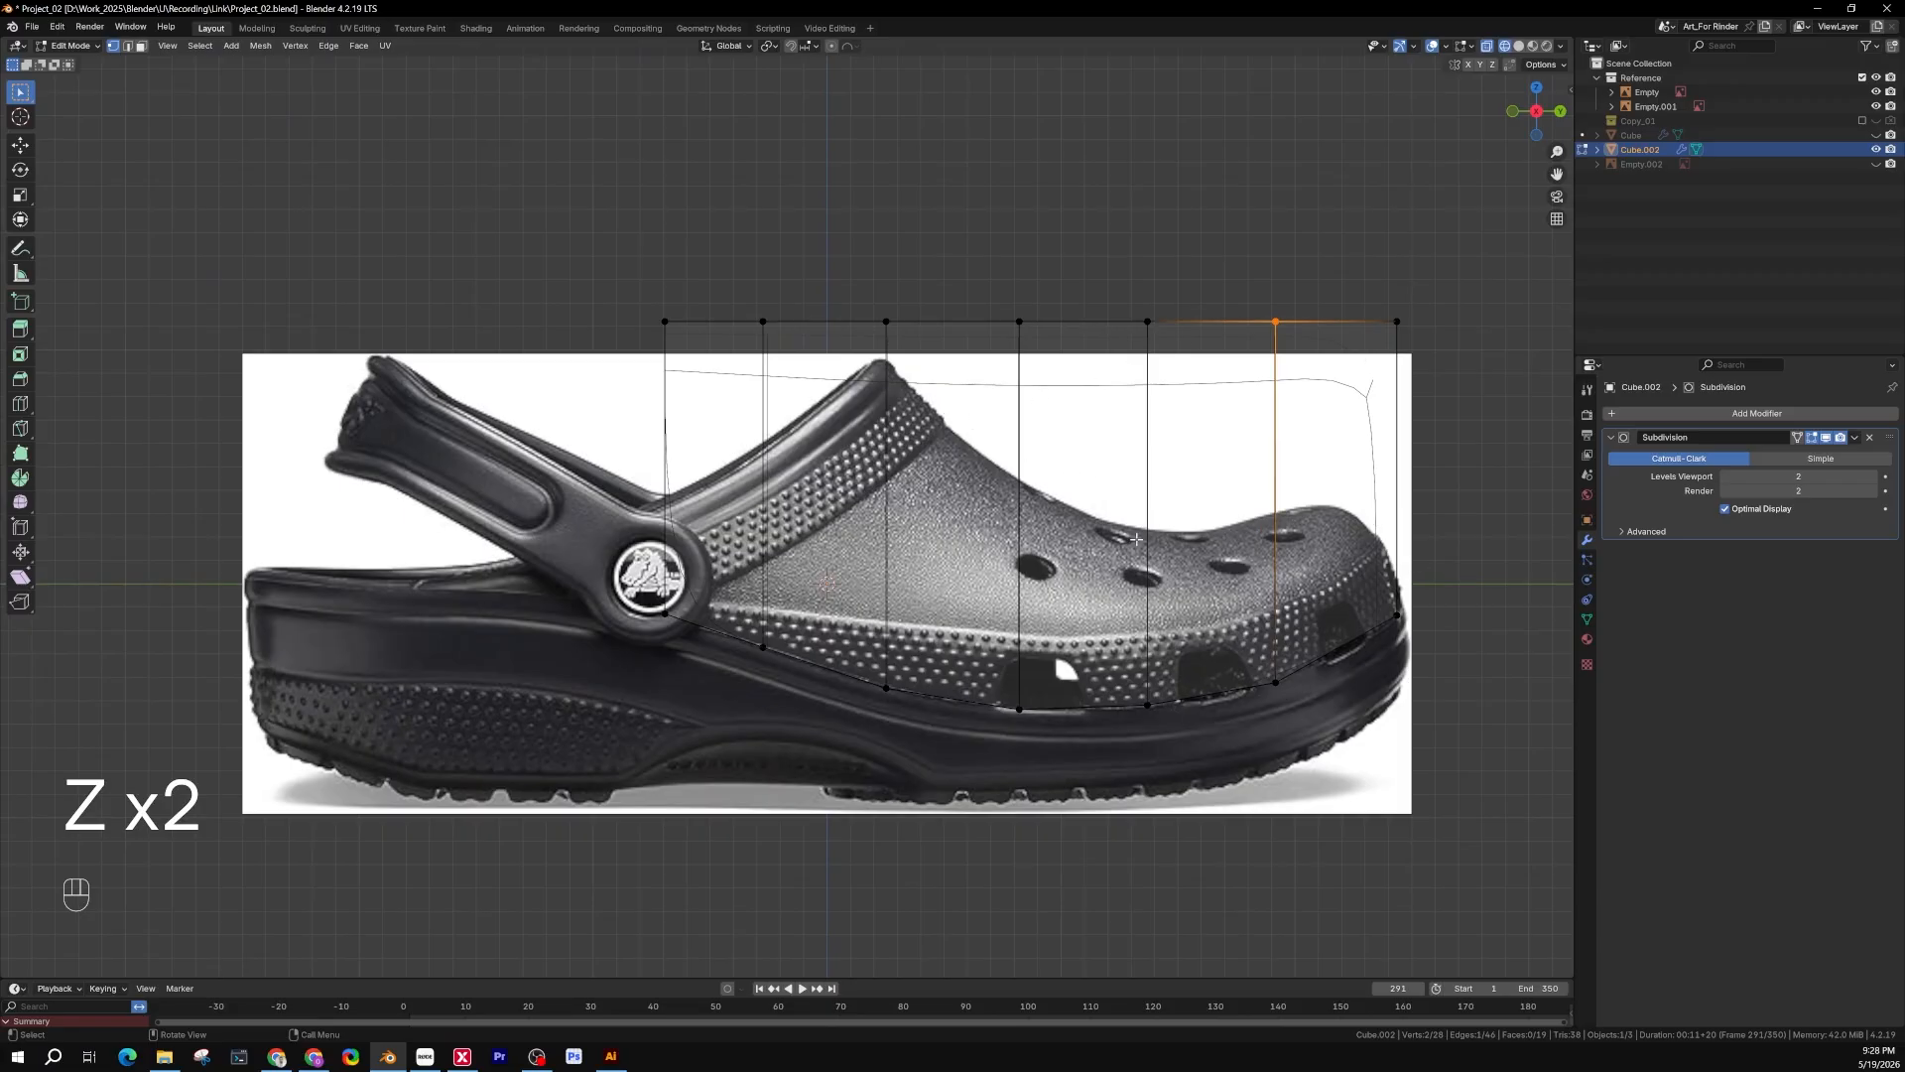
shift+middle_drag(675, 478, 646, 489)
scroll(1148, 373, up, 2)
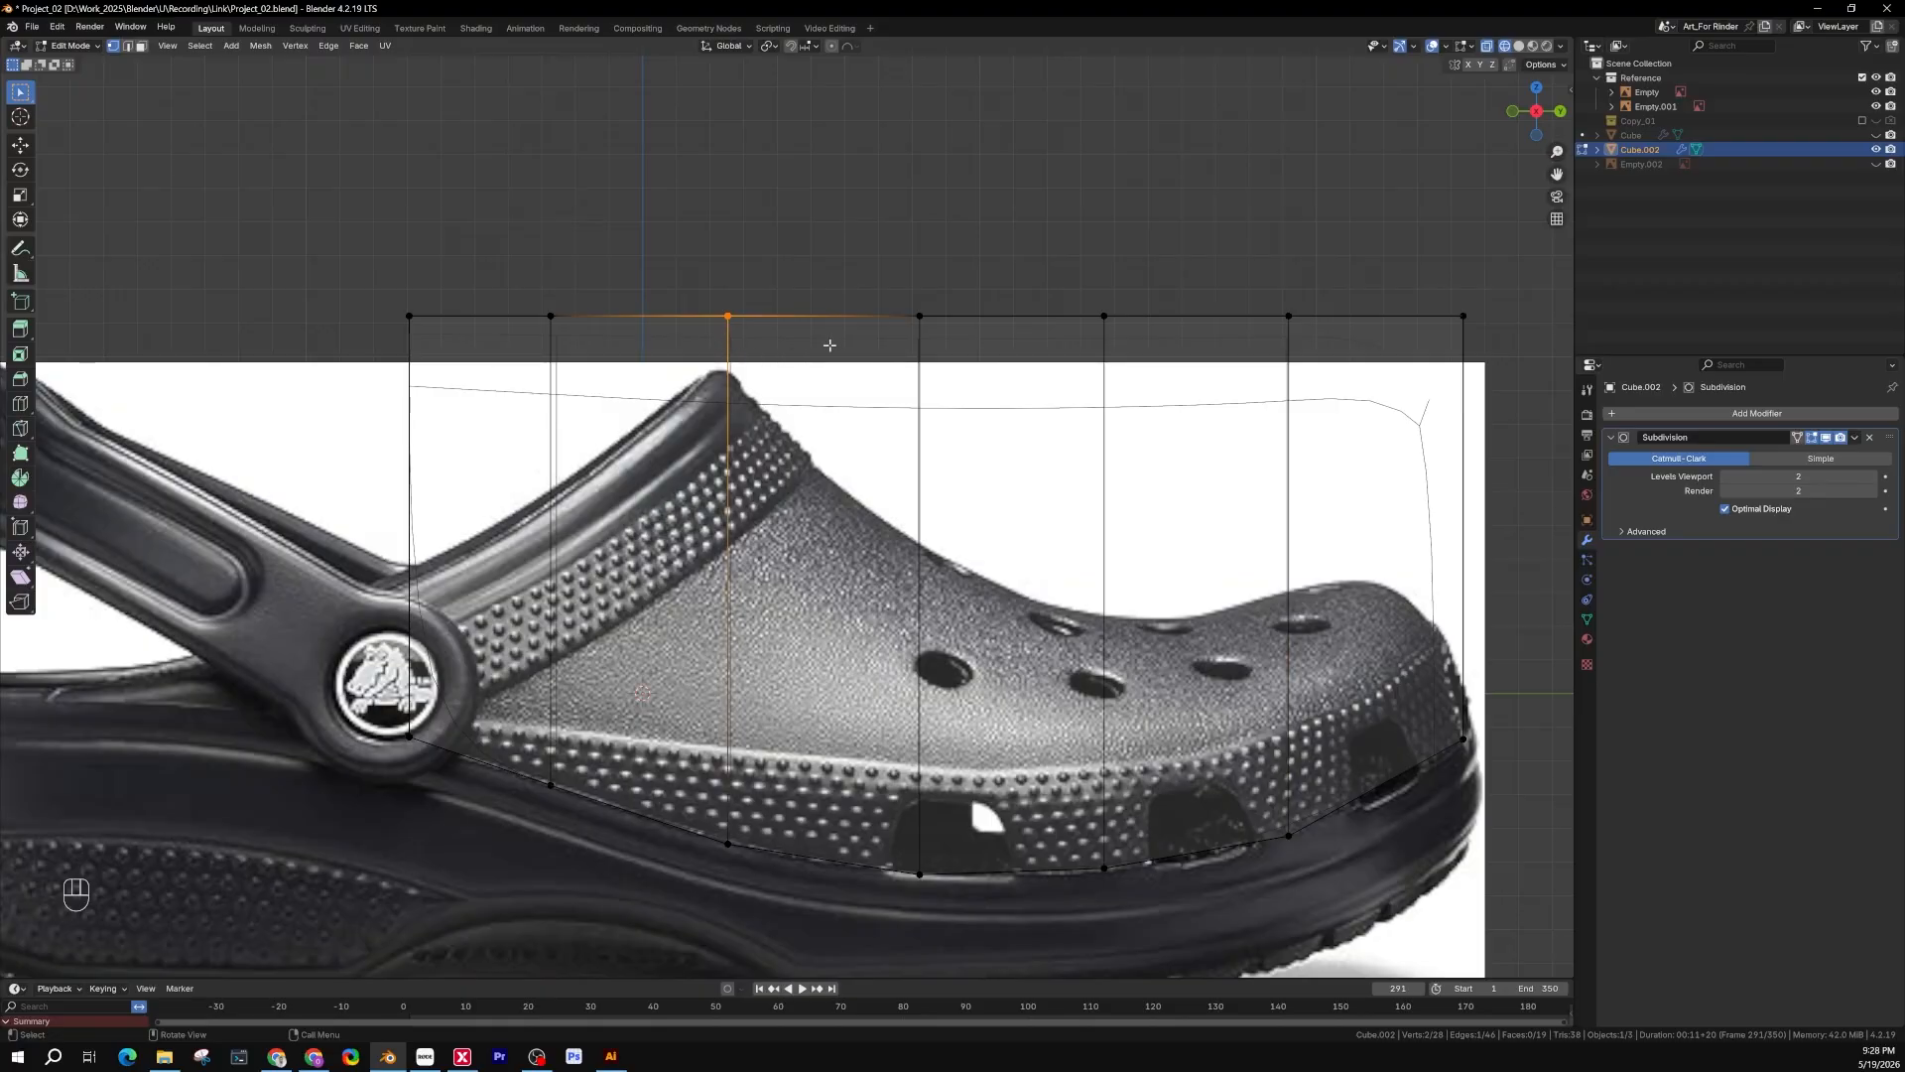
key(g)
key(z)
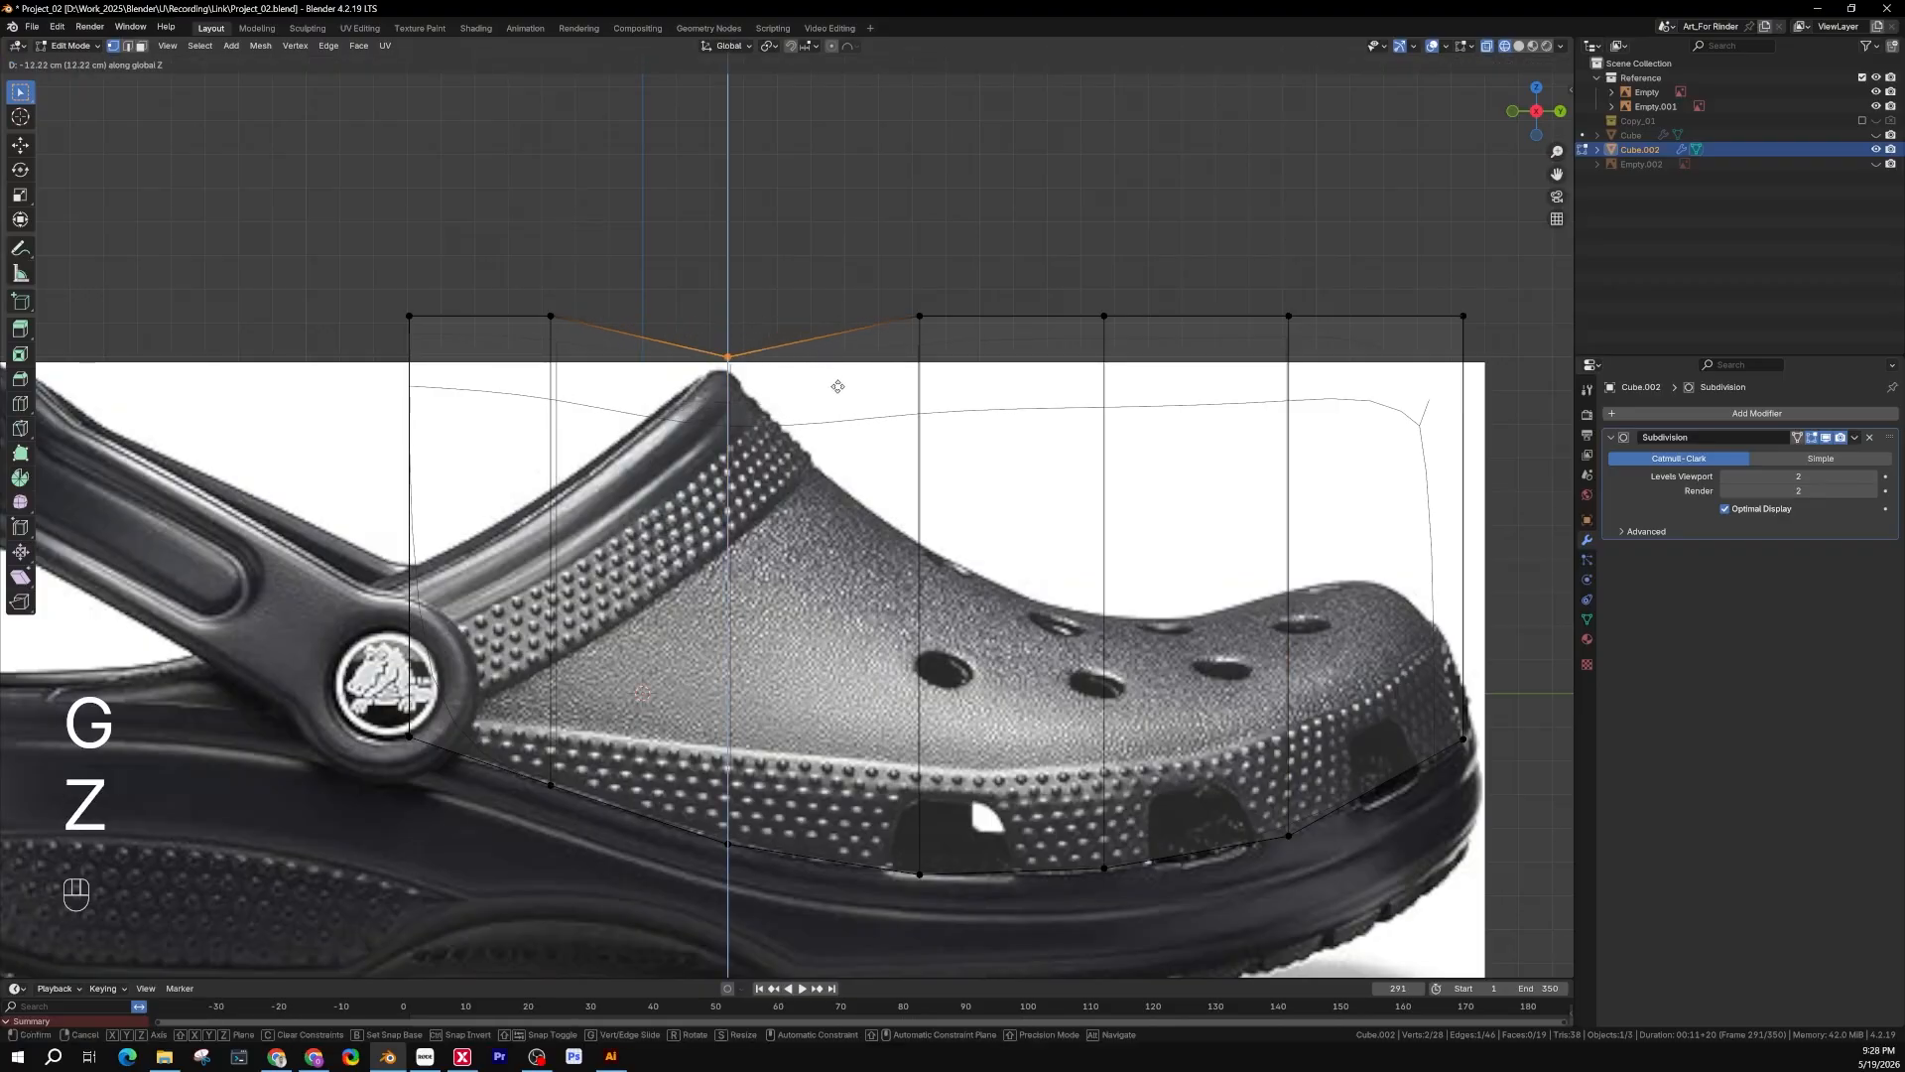
click(838, 389)
scroll(928, 351, up, 2)
scroll(774, 363, up, 3)
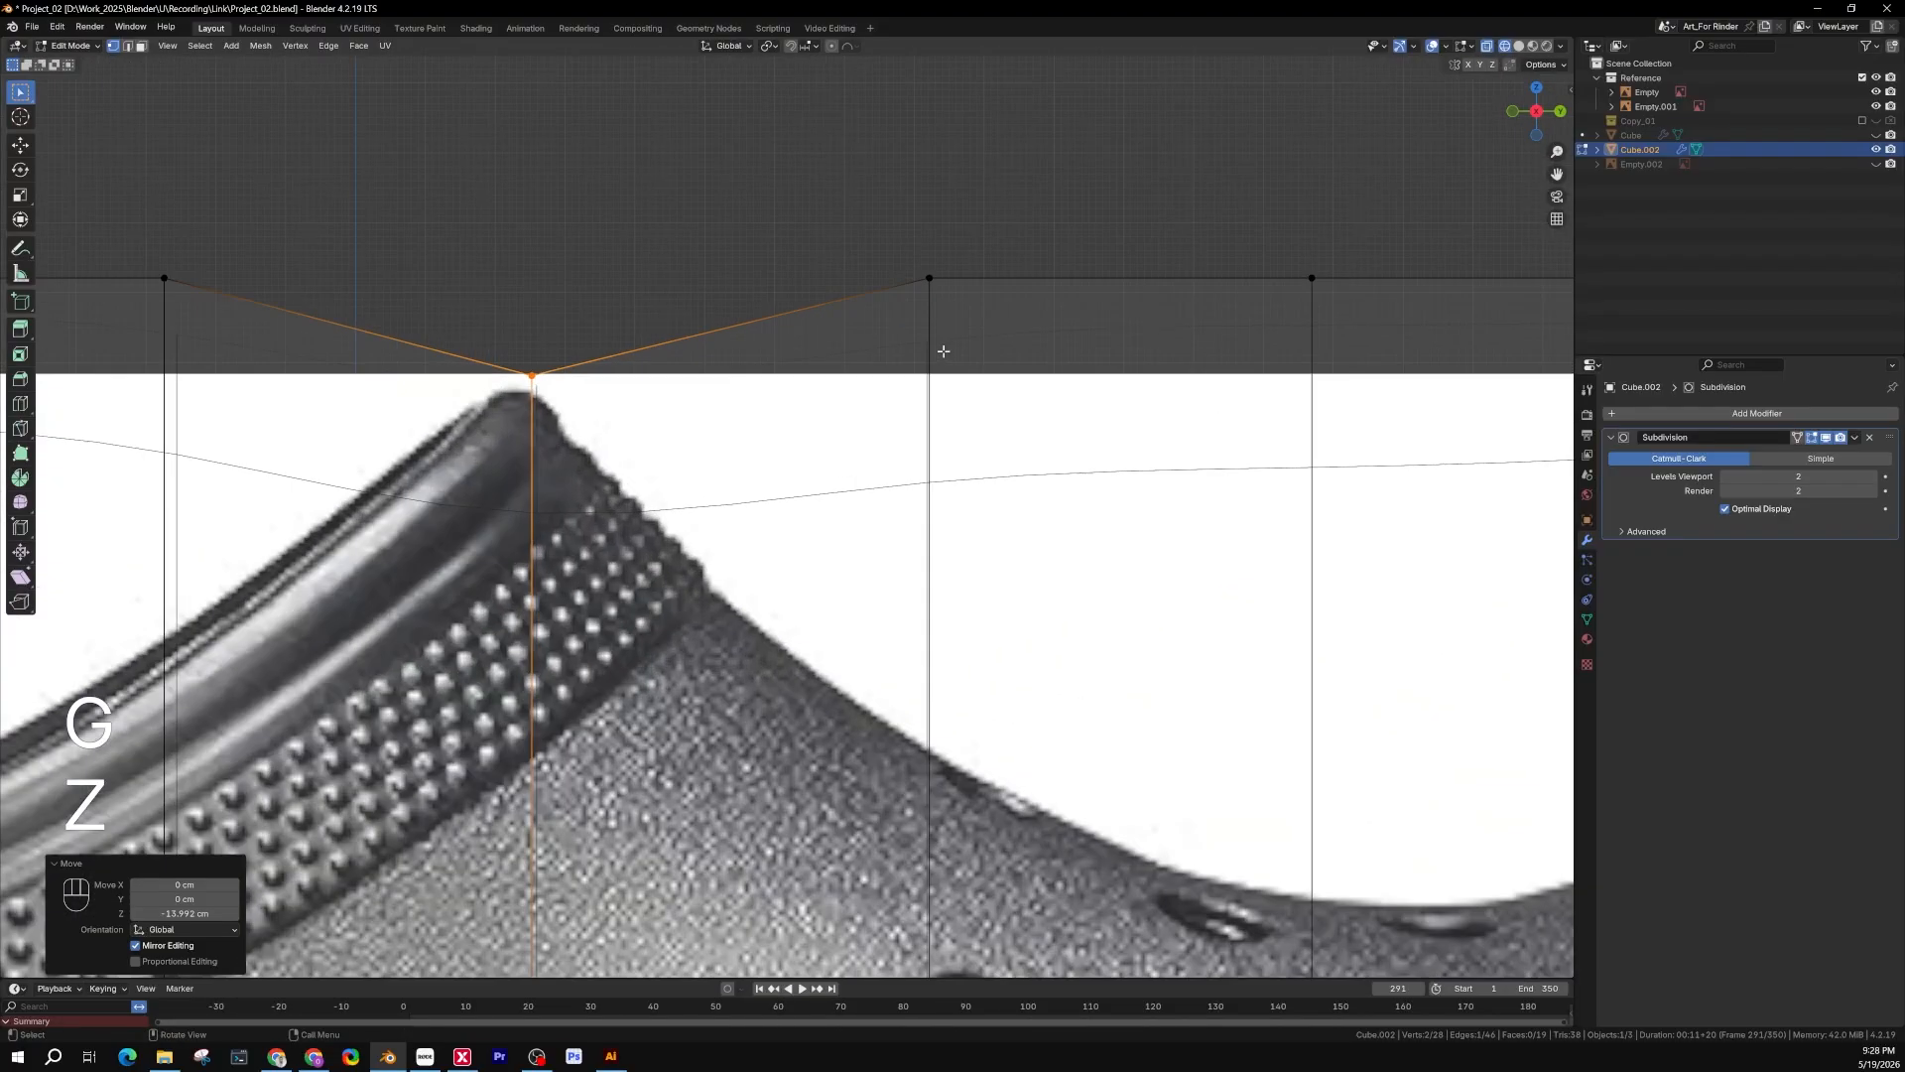
scroll(579, 388, down, 5)
click(787, 311)
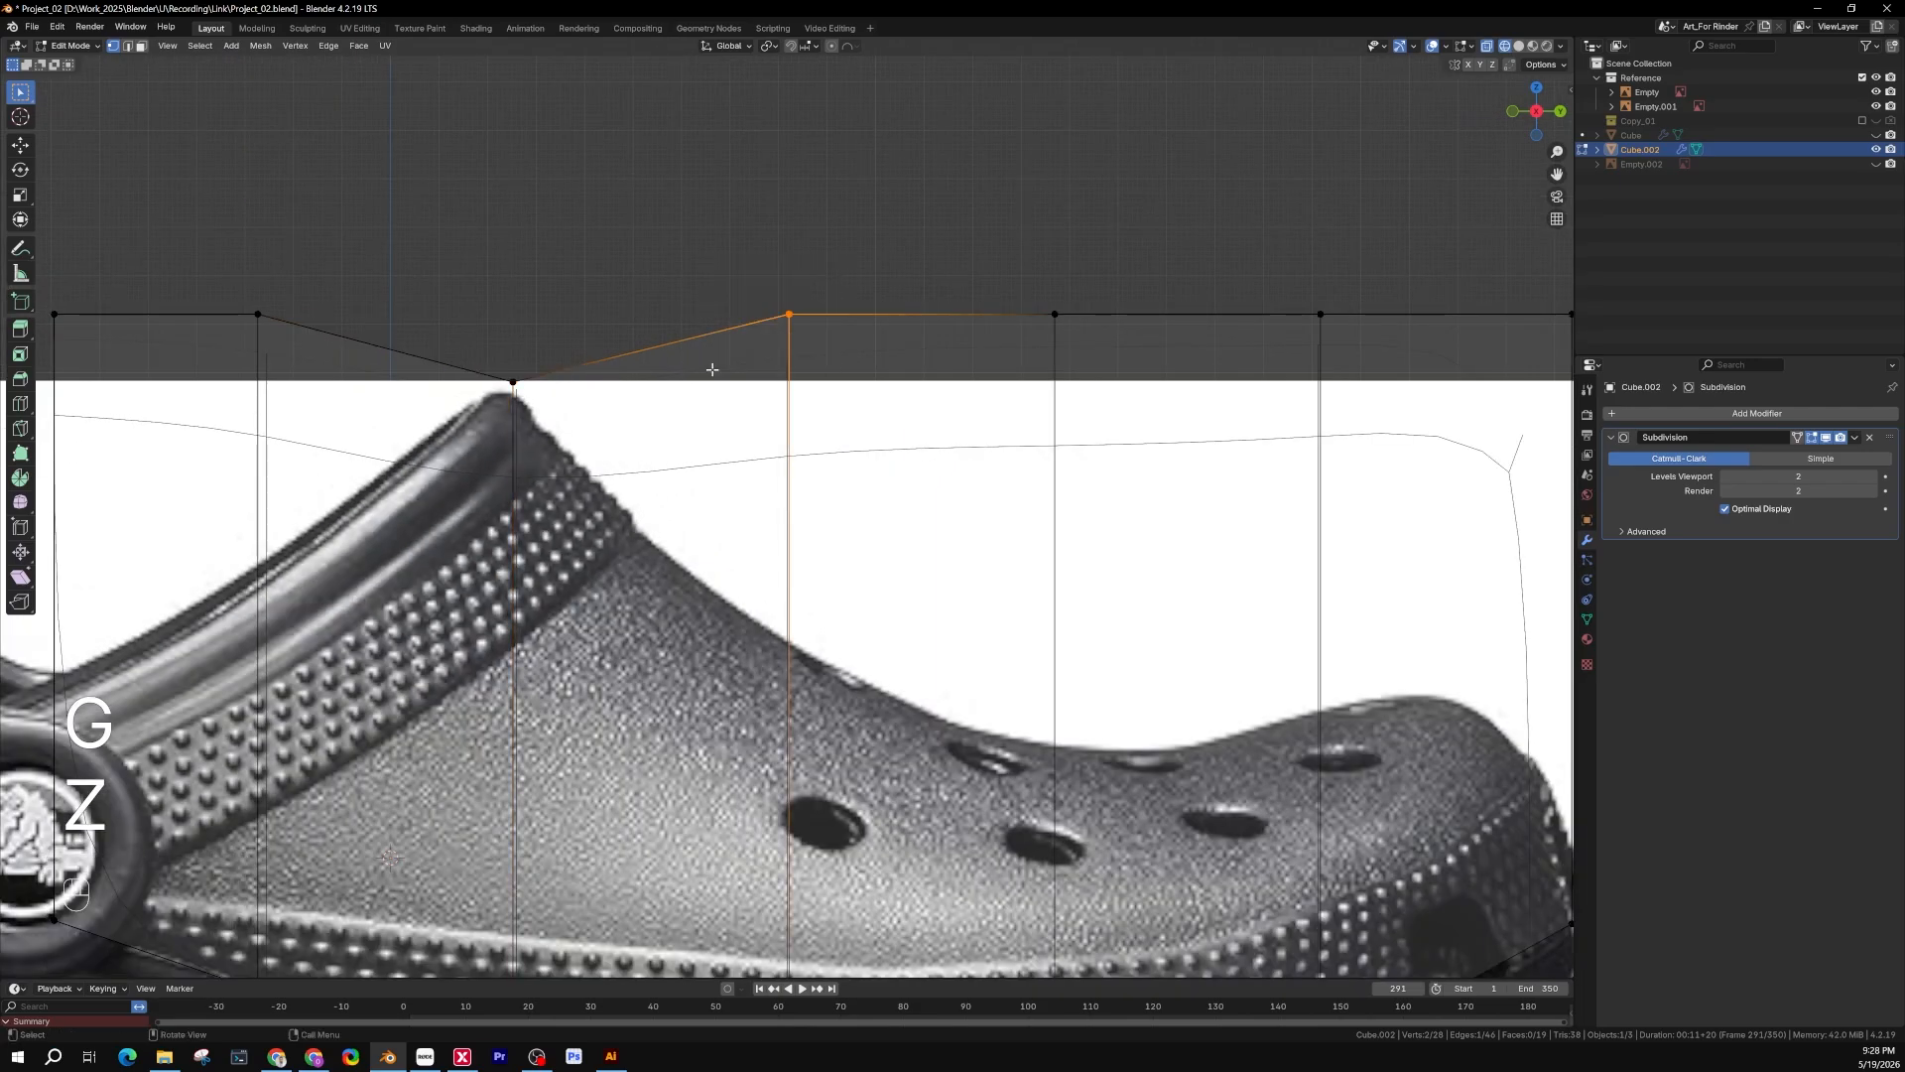
key(g)
key(z)
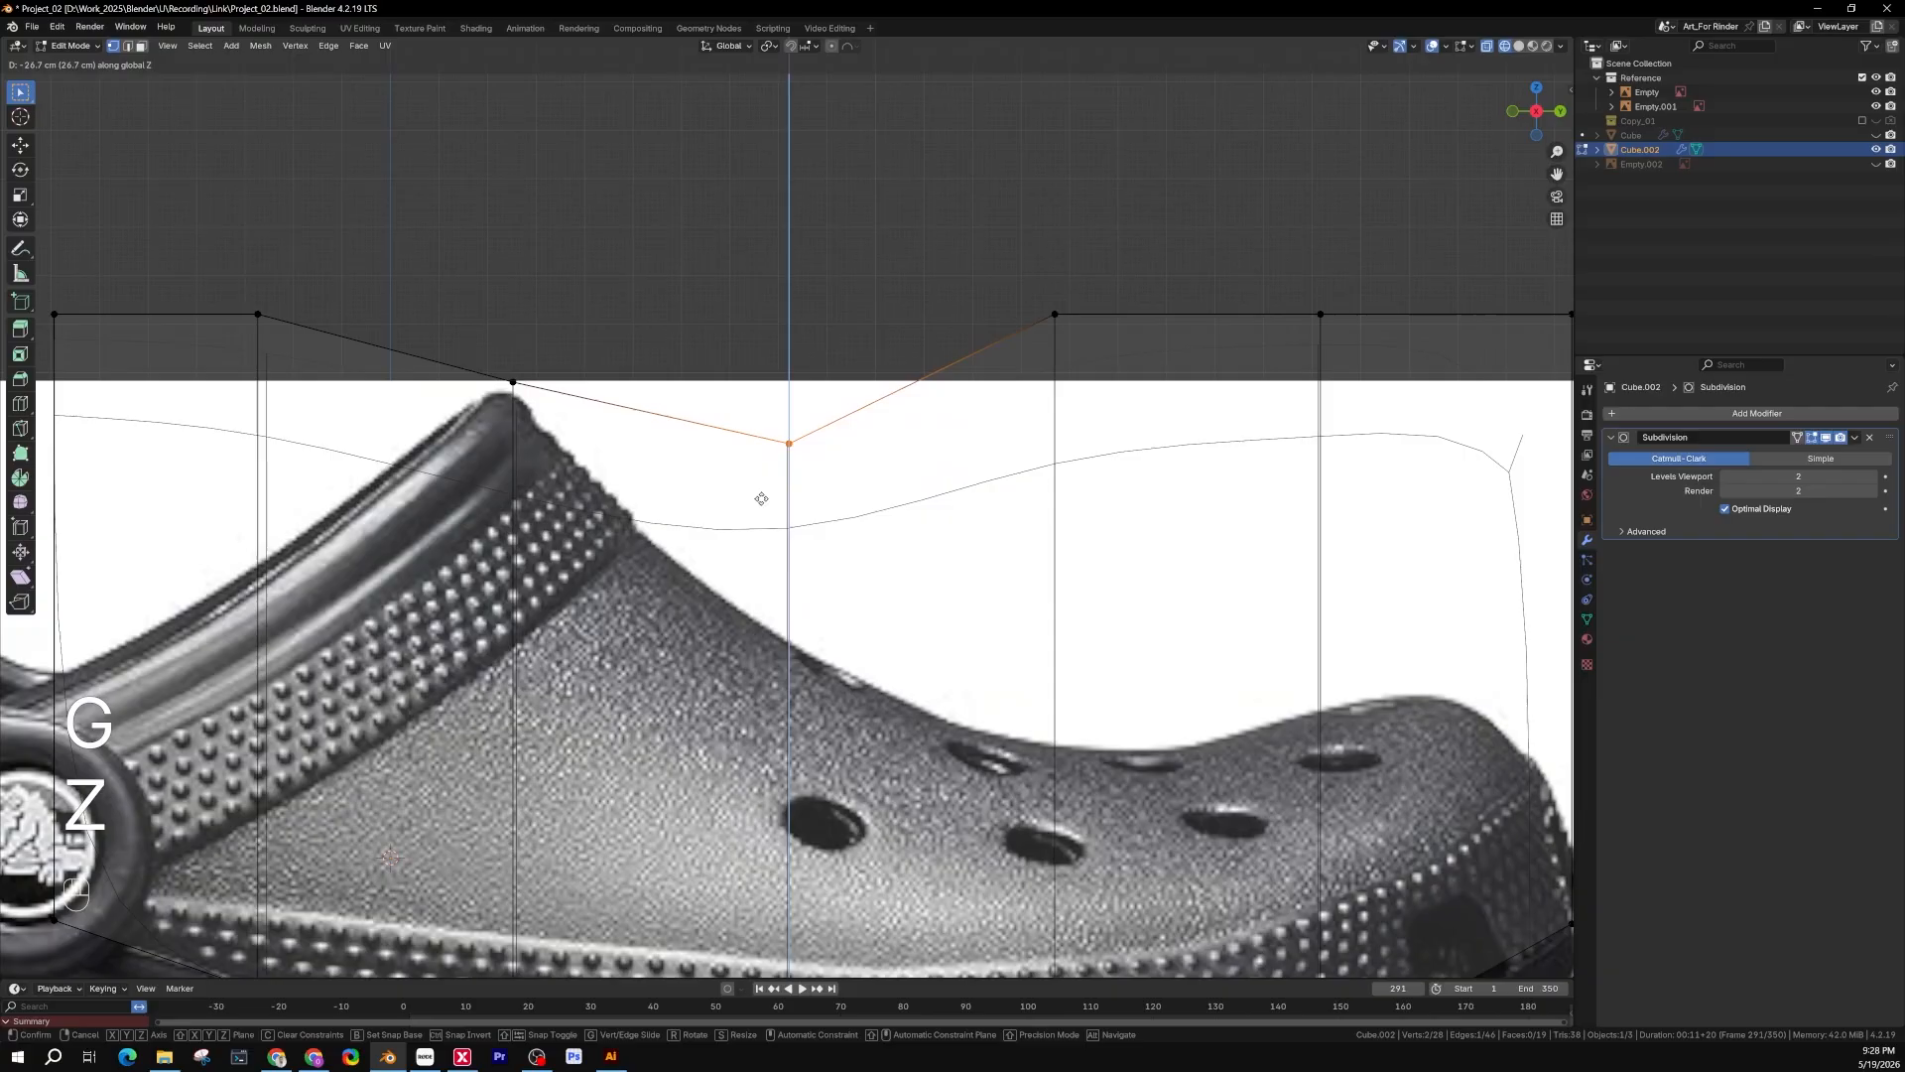
click(757, 498)
scroll(757, 498, down, 3)
shift+middle_drag(932, 522, 836, 498)
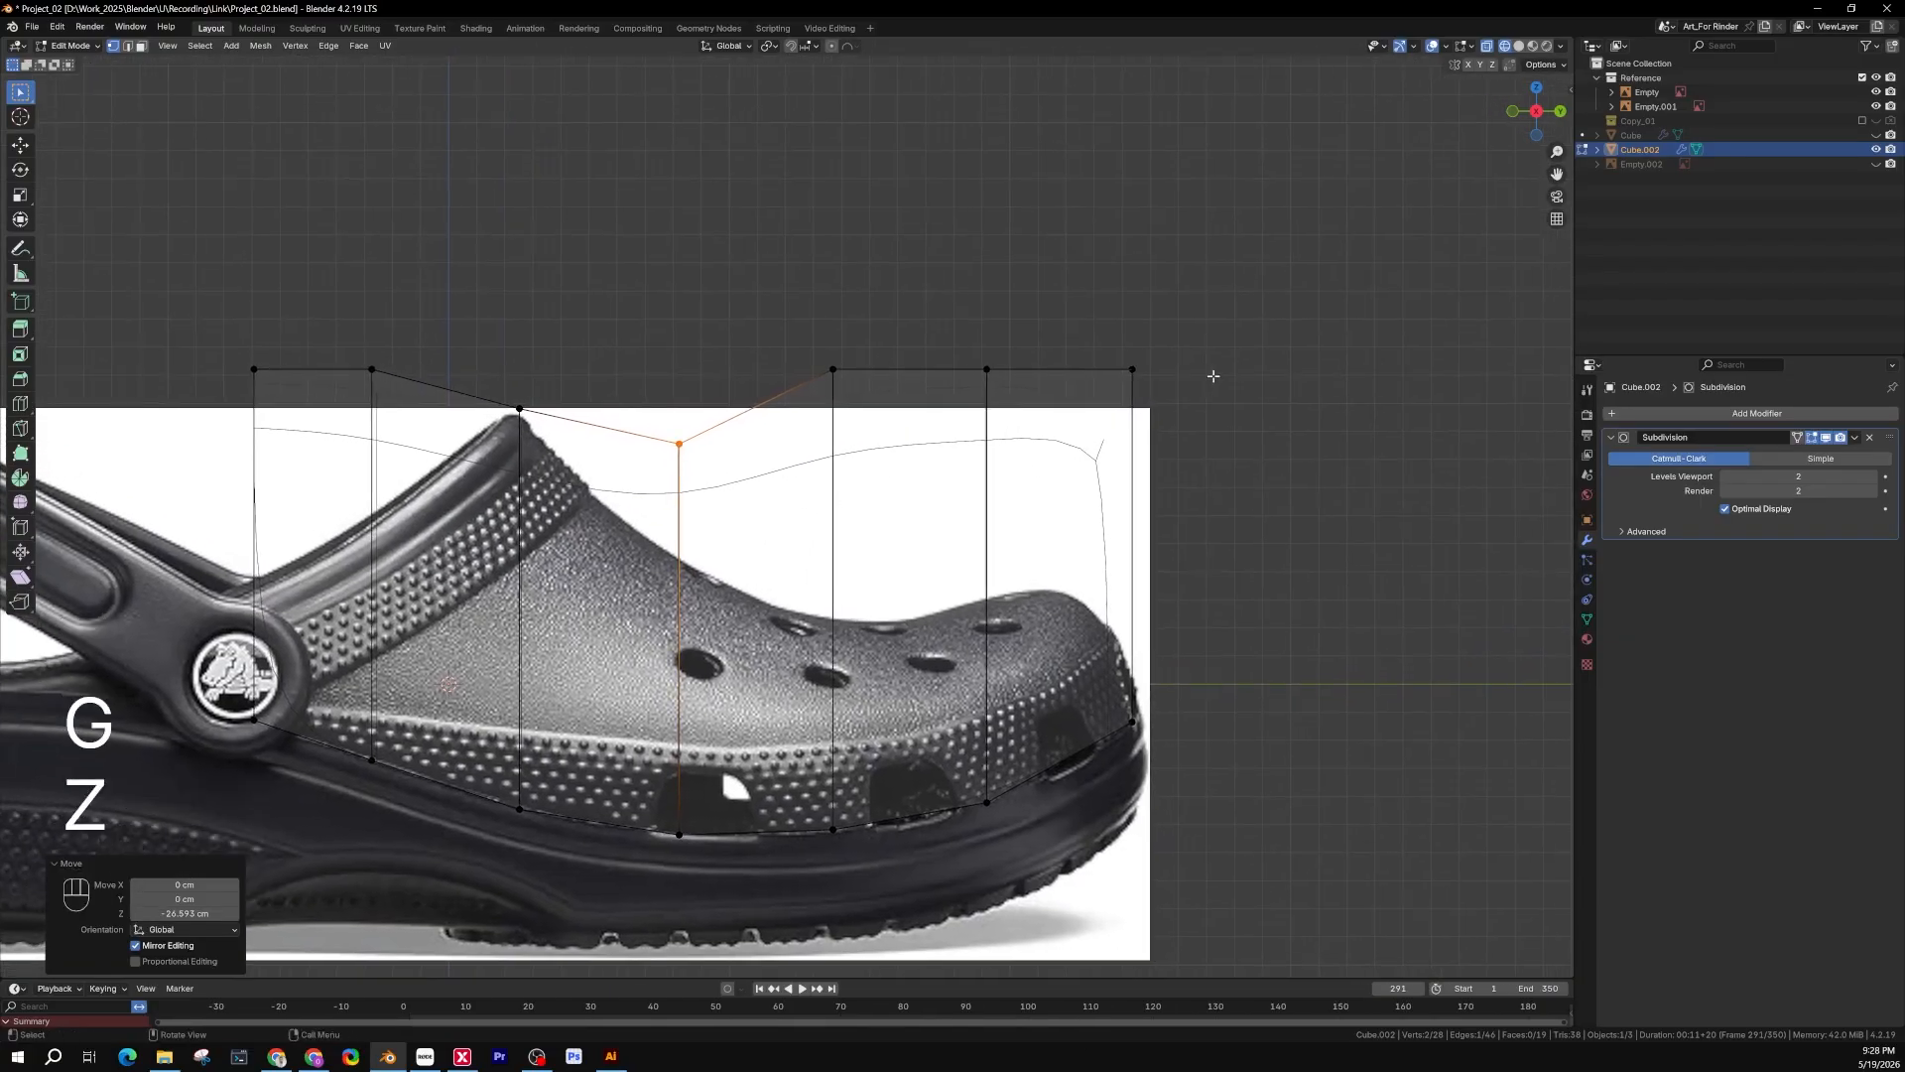
Undo the separate top-vertex moves and lower the shell's whole top row of vertices by 52.669 cm along global Z
key(ctrl+z)
key(ctrl+z)
key(ctrl+z)
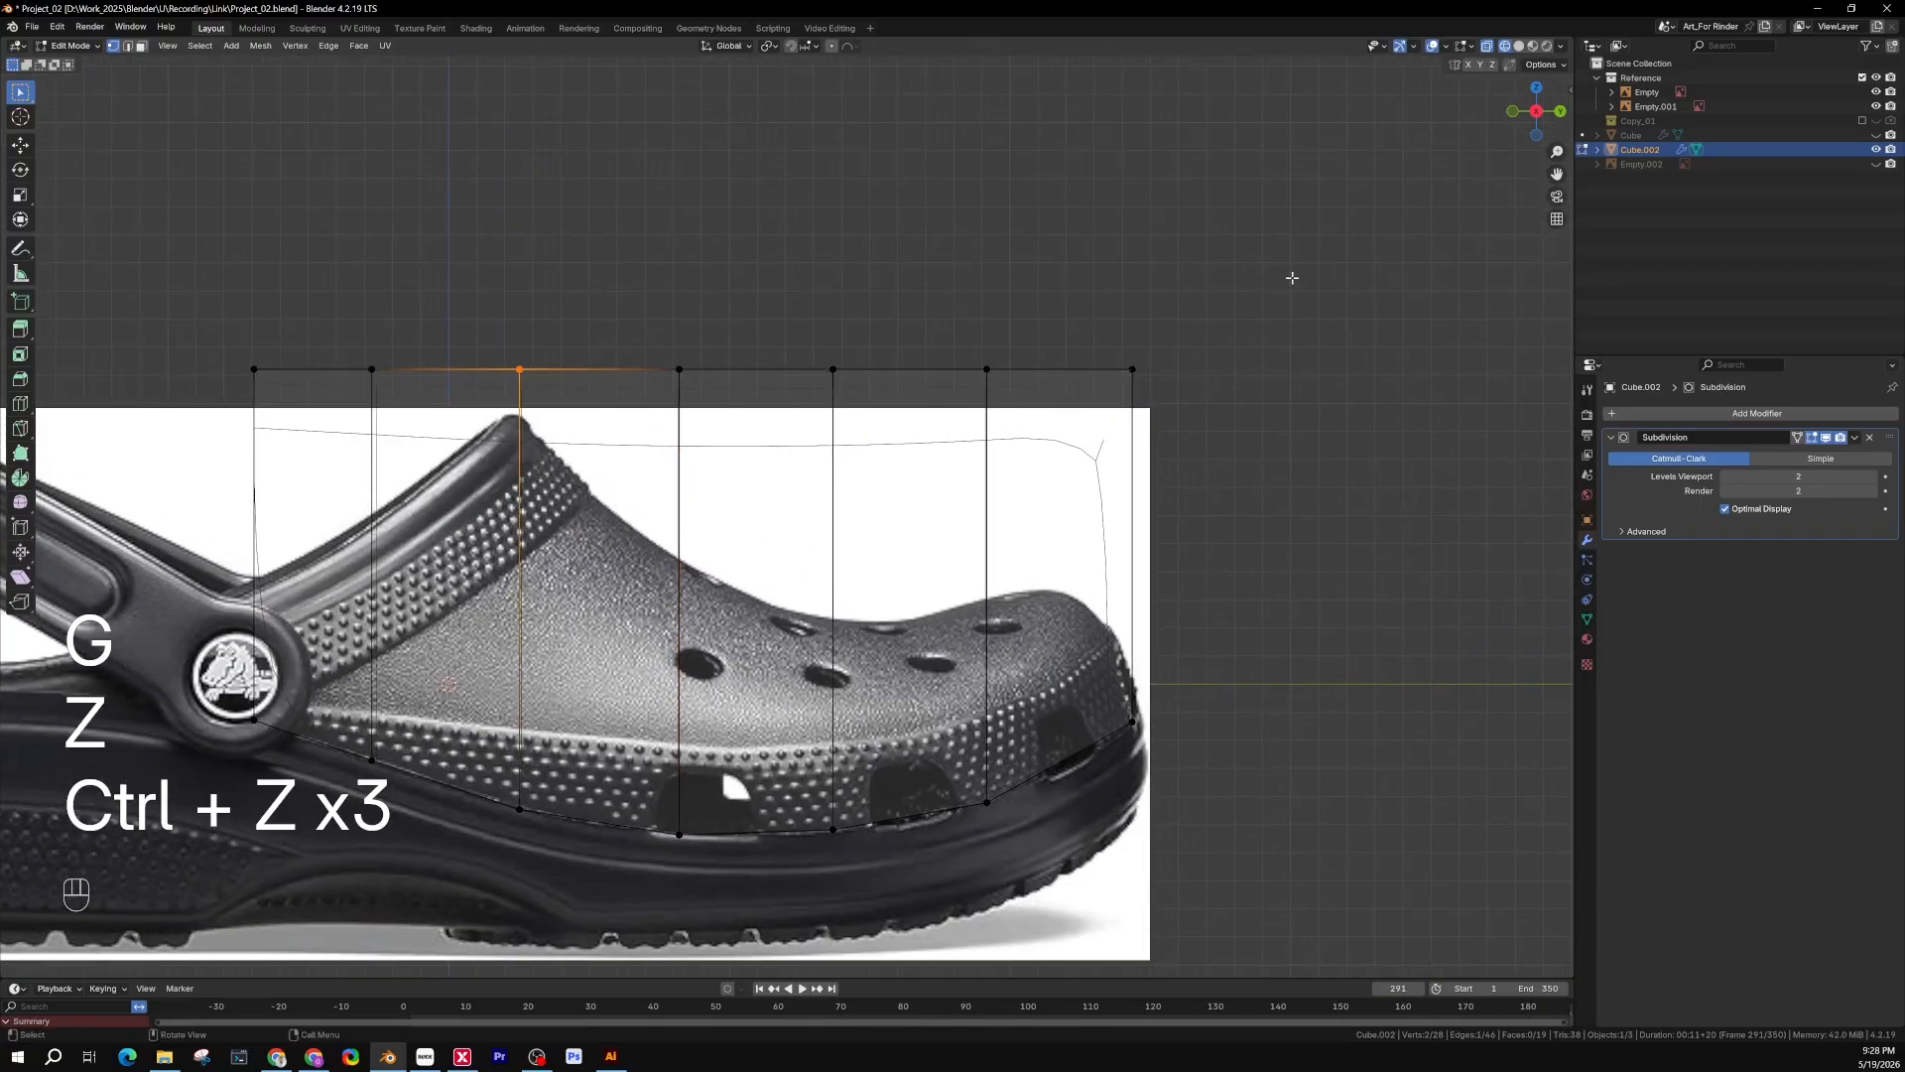
drag(1292, 278, 80, 397)
key(g)
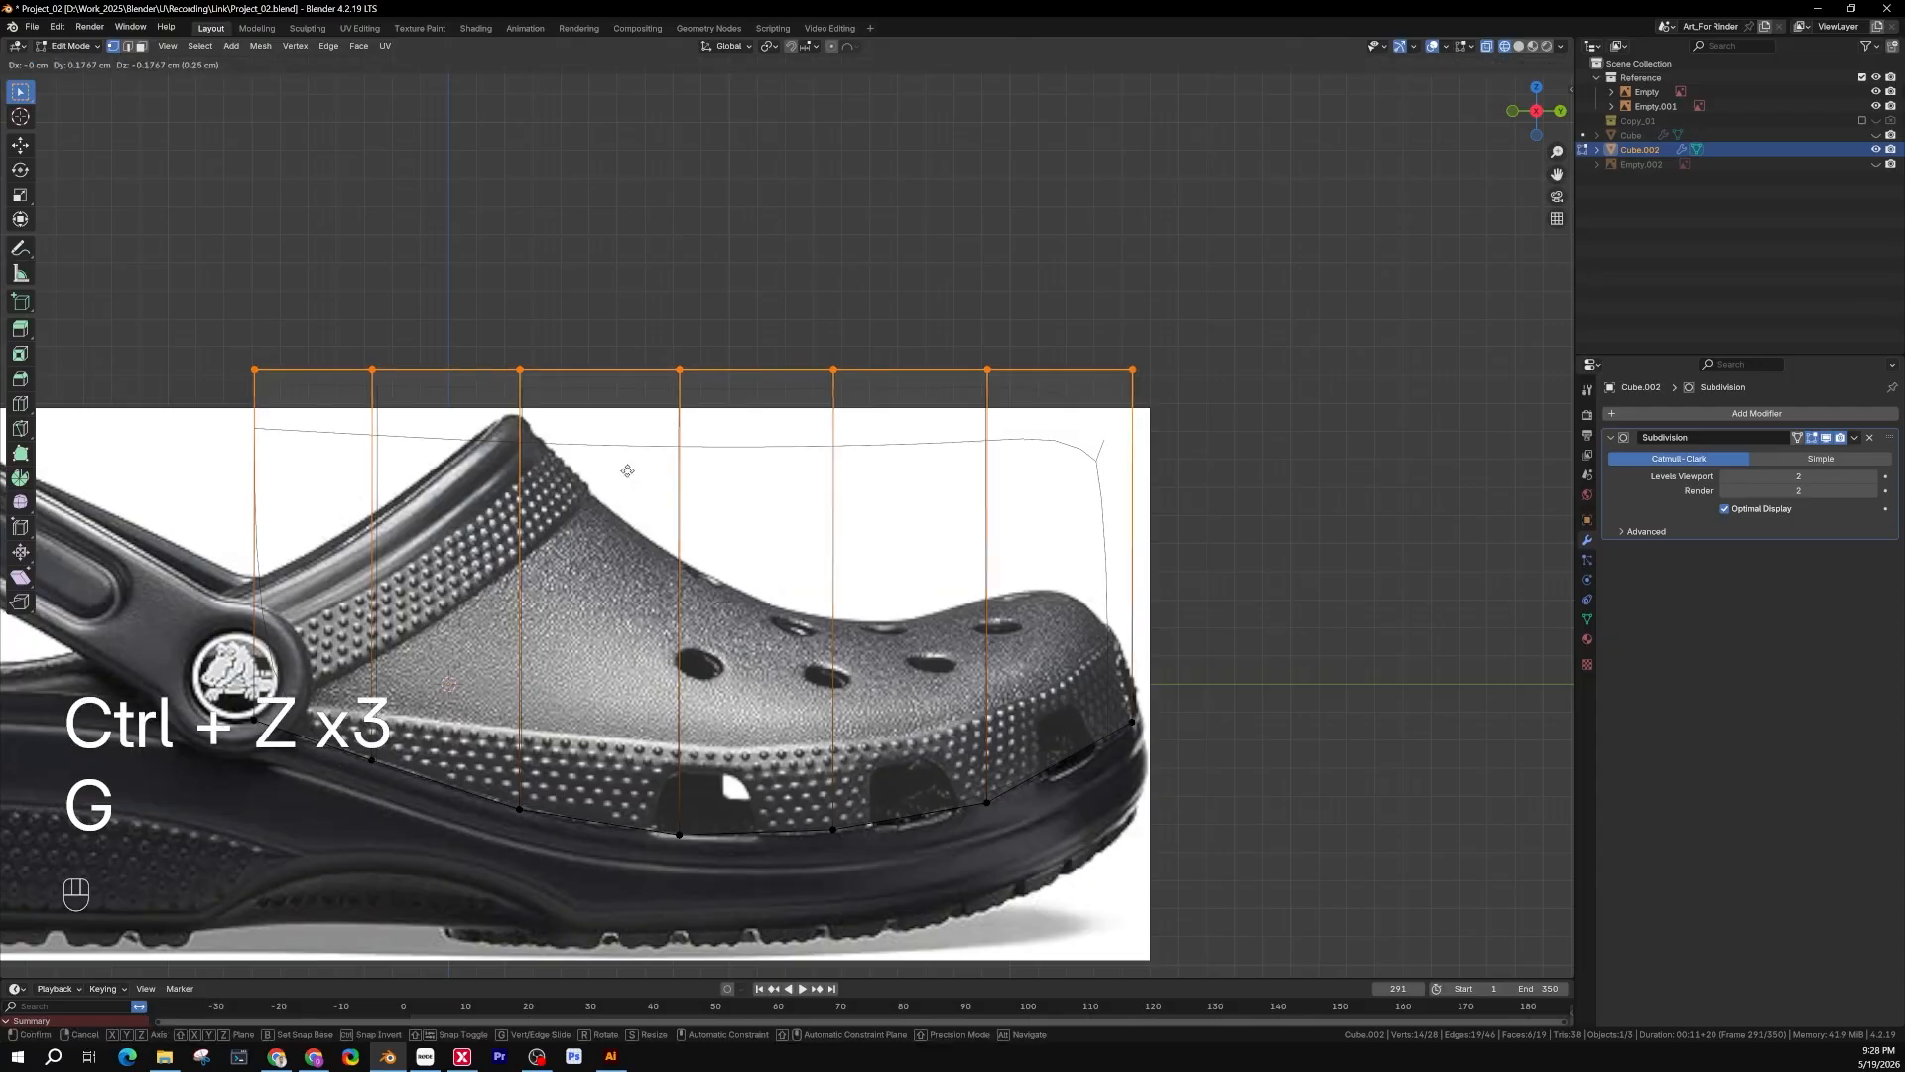
key(z)
click(652, 615)
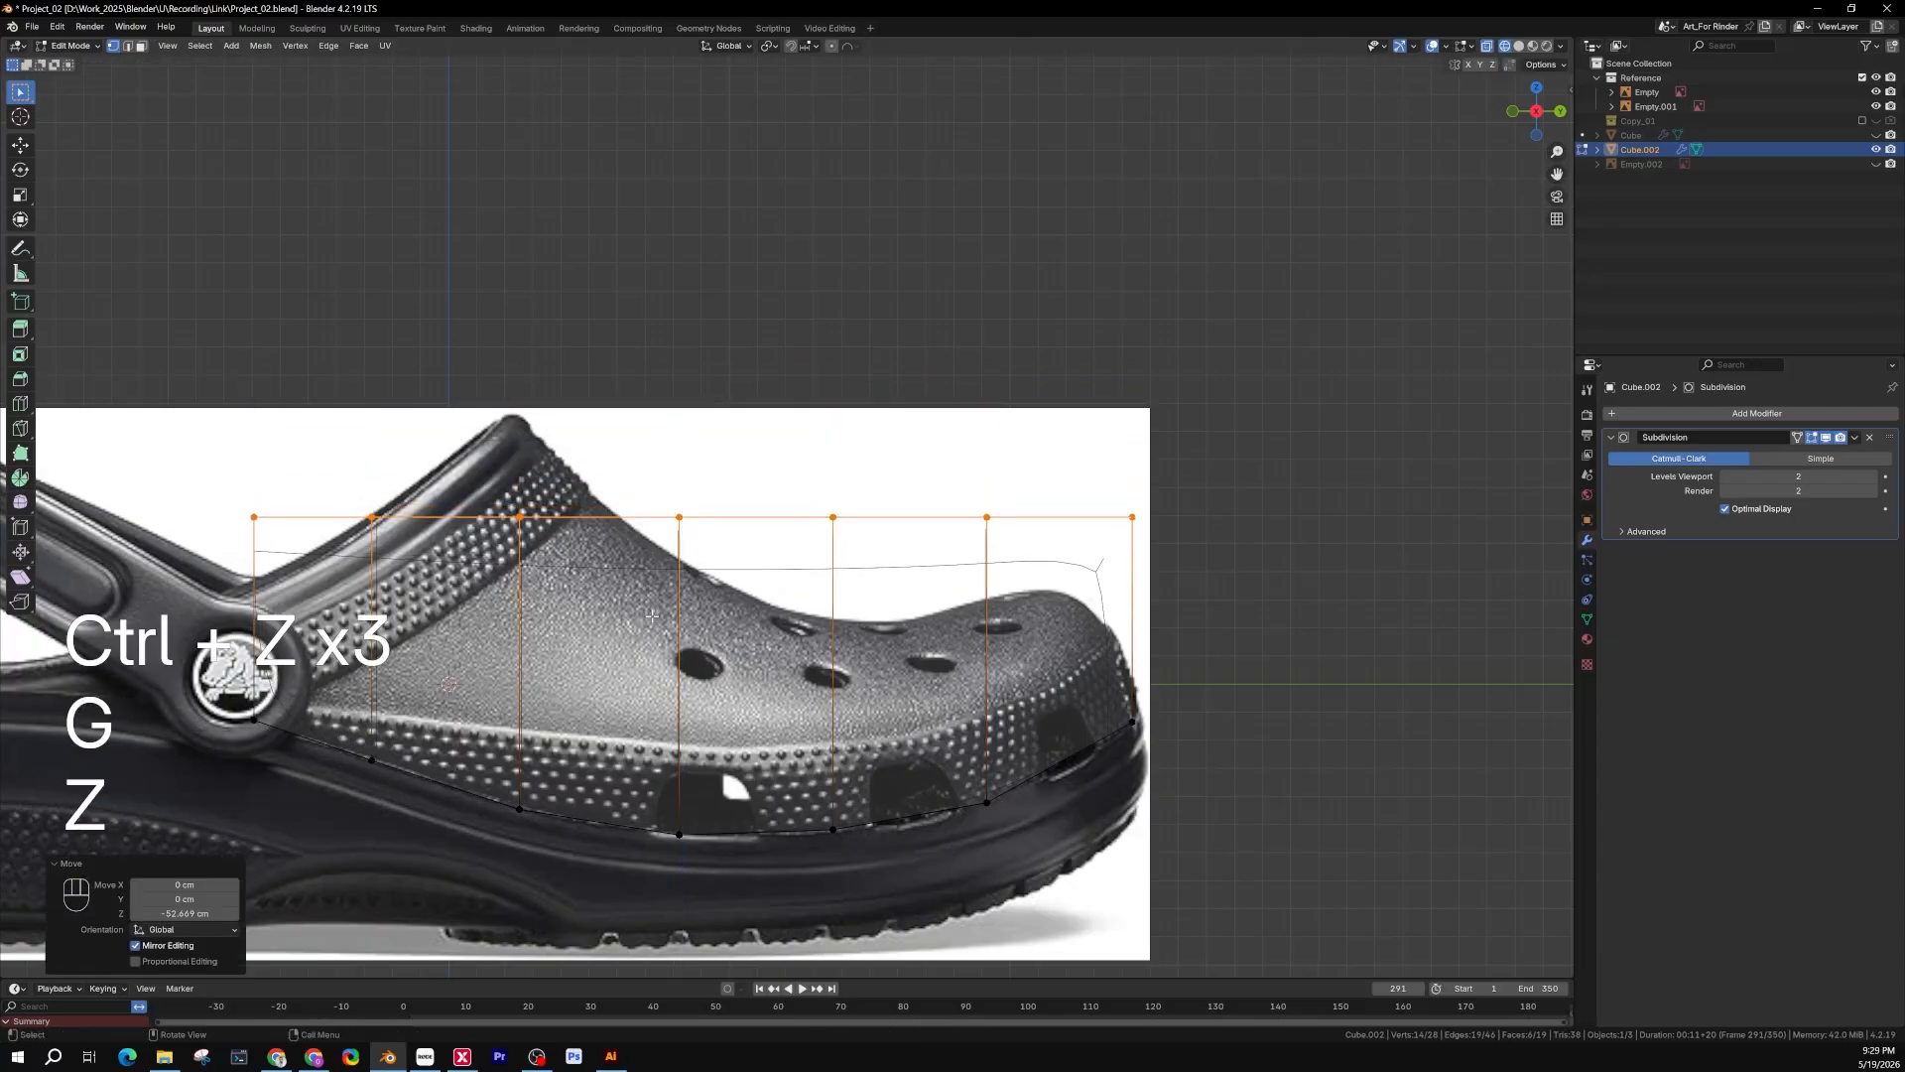
Raise the top vertices at the clog opening's peak by about 43.8 cm along global Z
click(488, 544)
key(g)
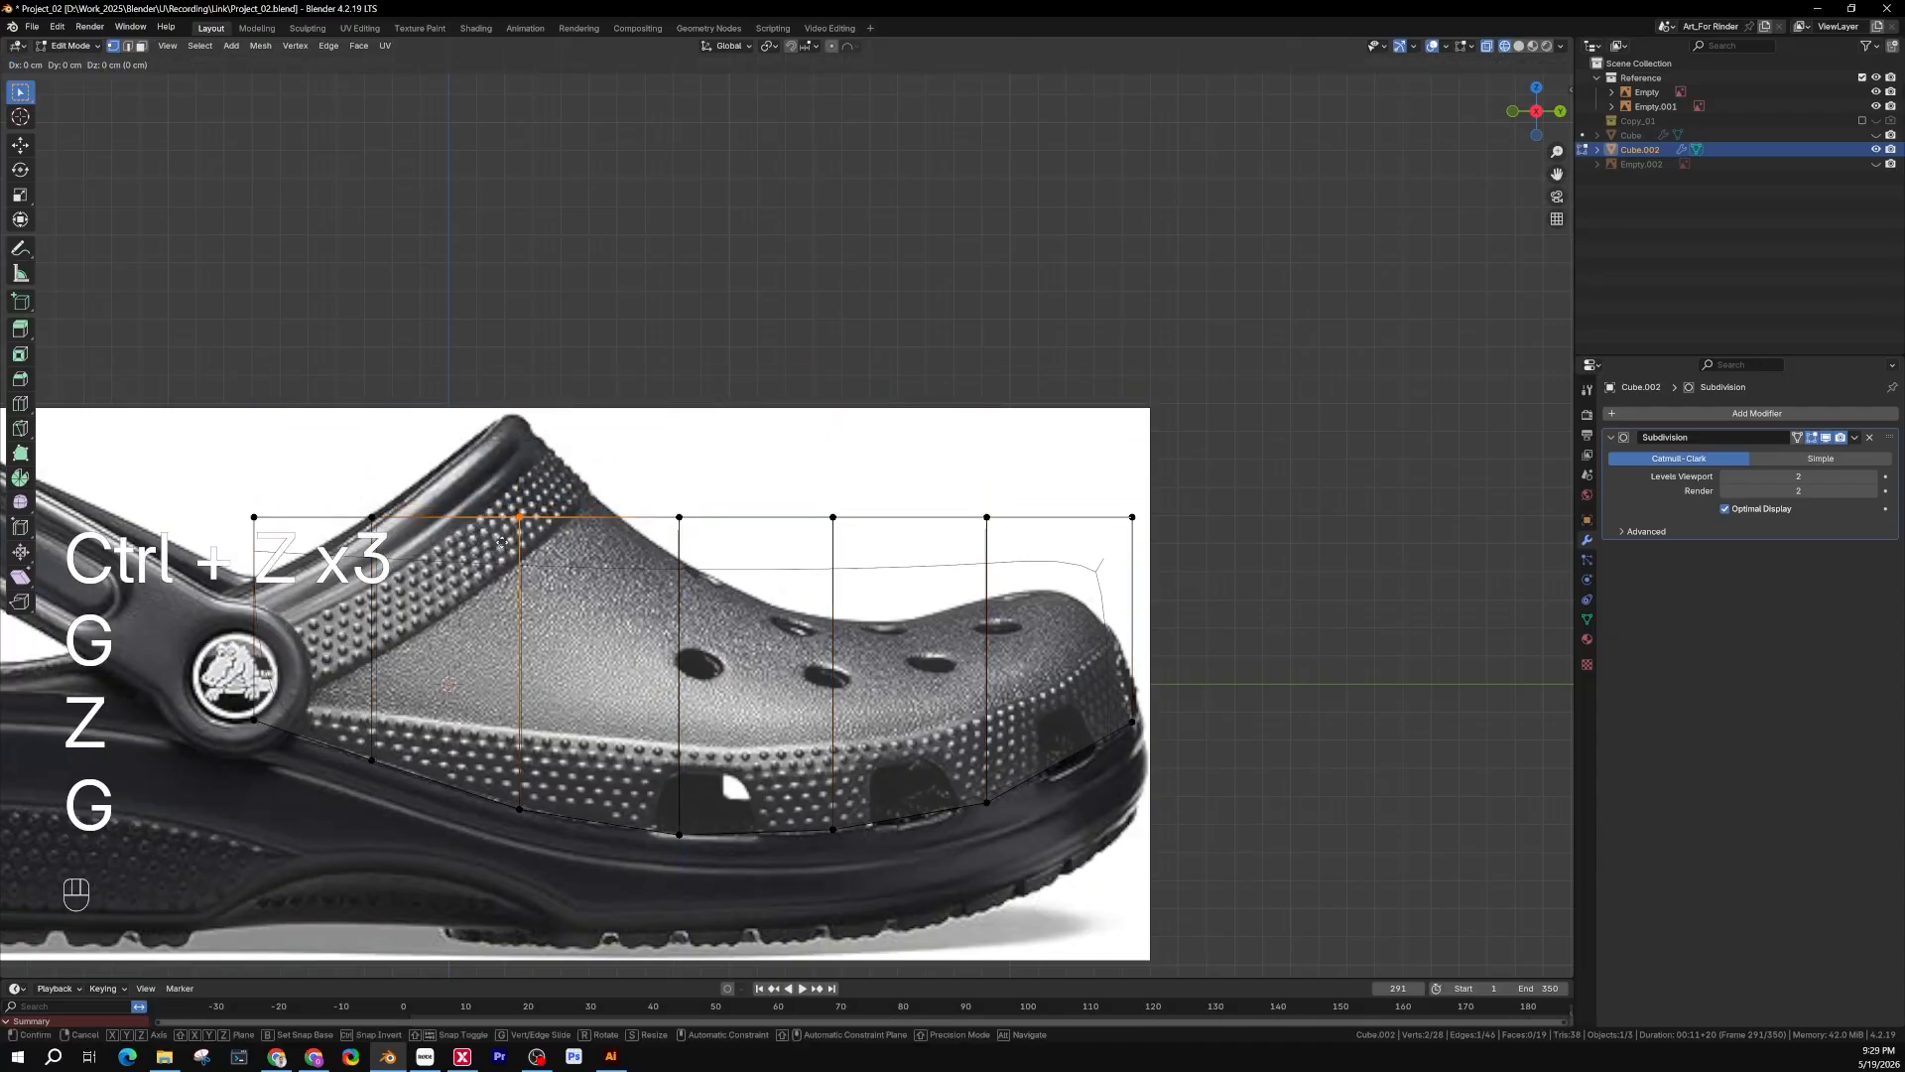
key(z)
click(513, 419)
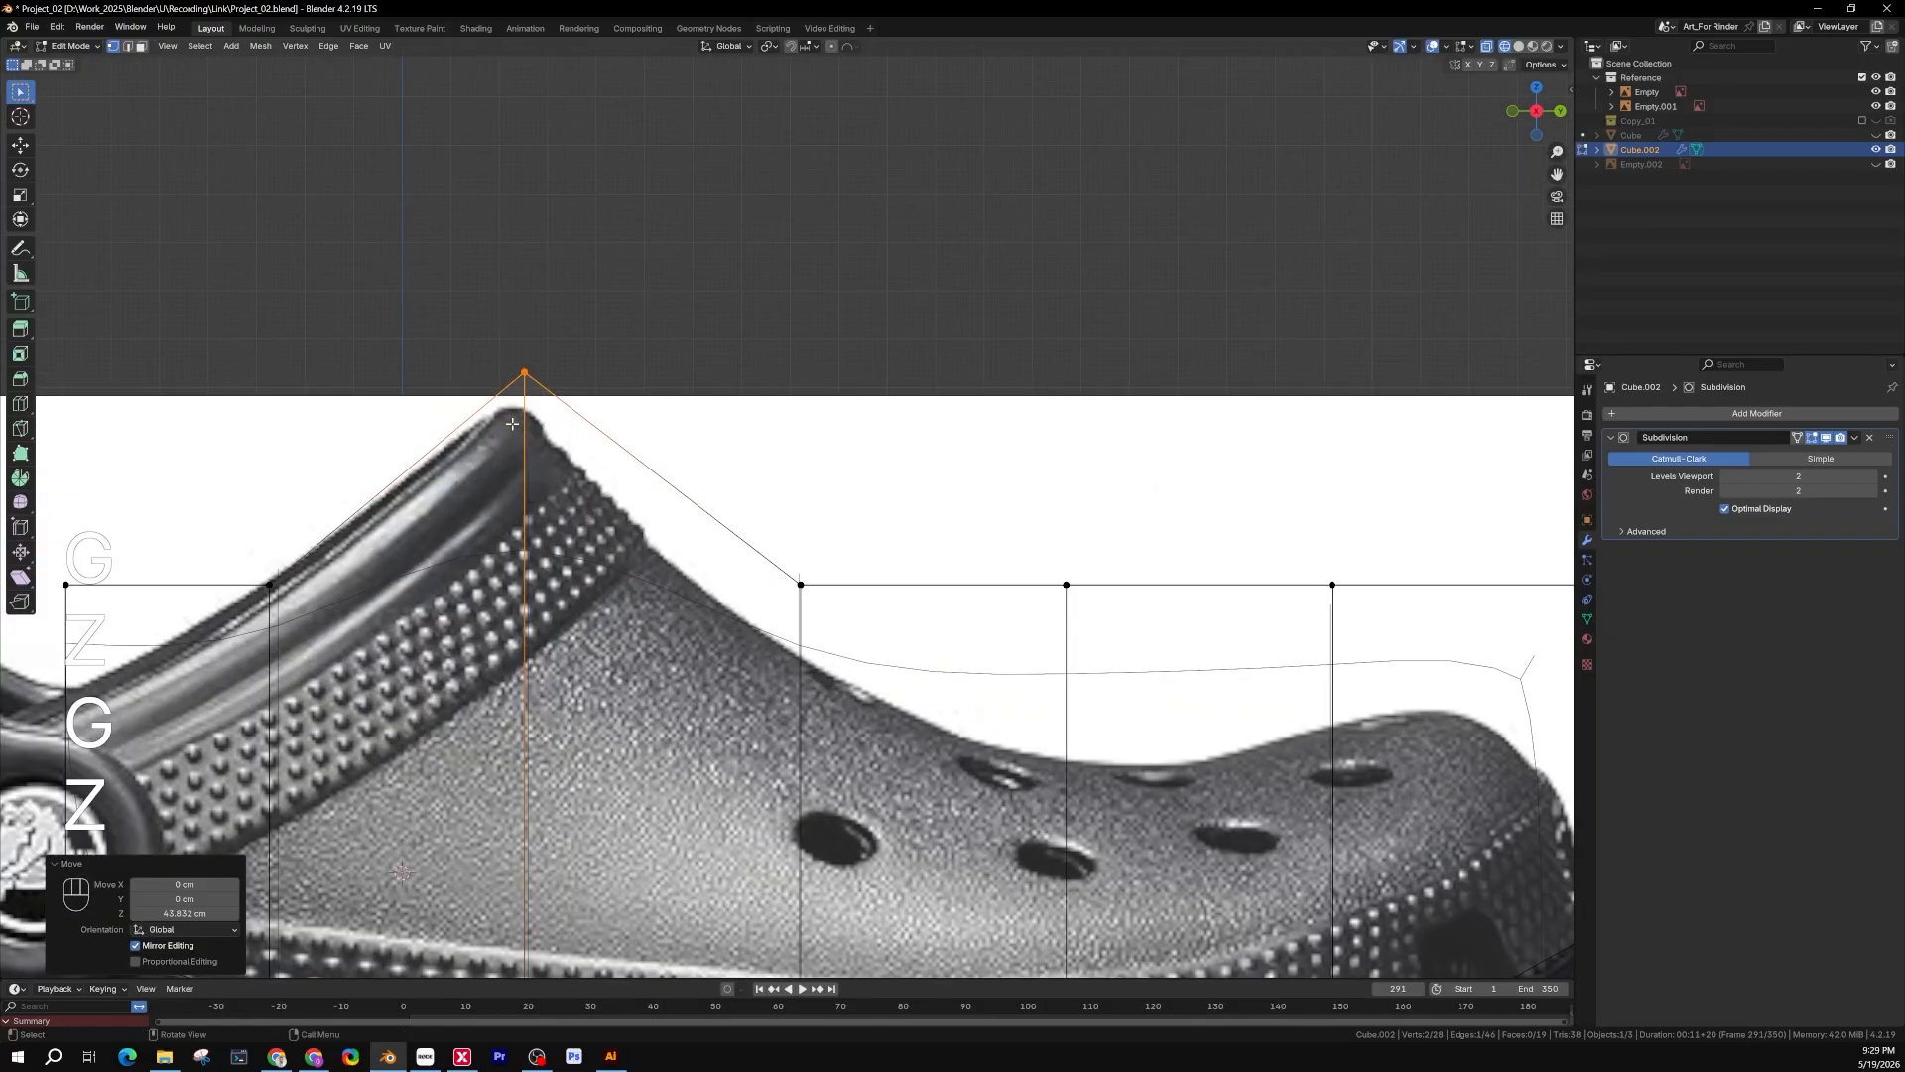
scroll(513, 419, up, 3)
shift+middle_drag(561, 608, 586, 519)
Raise the peak vertices another 19.024 cm along global Z, comparing the smoothed surface with the reference's highest point
key(z)
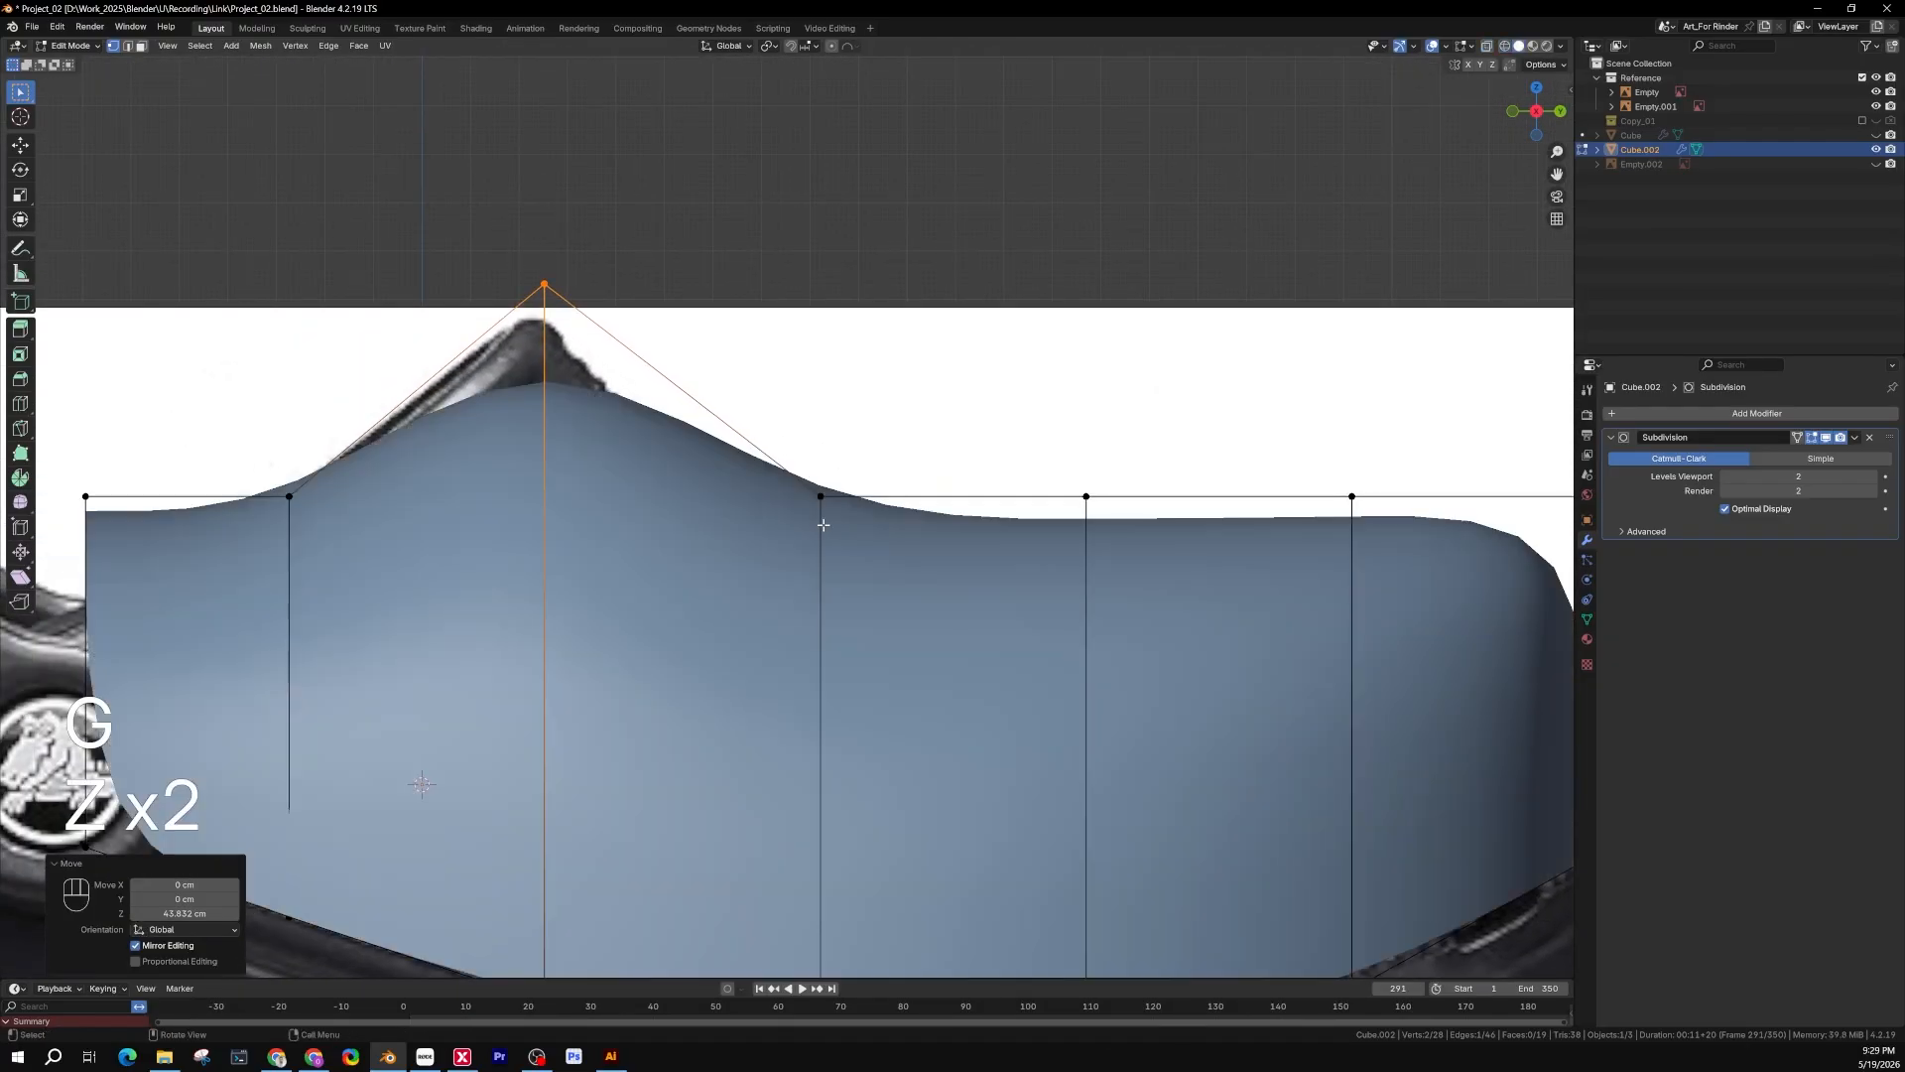
key(z)
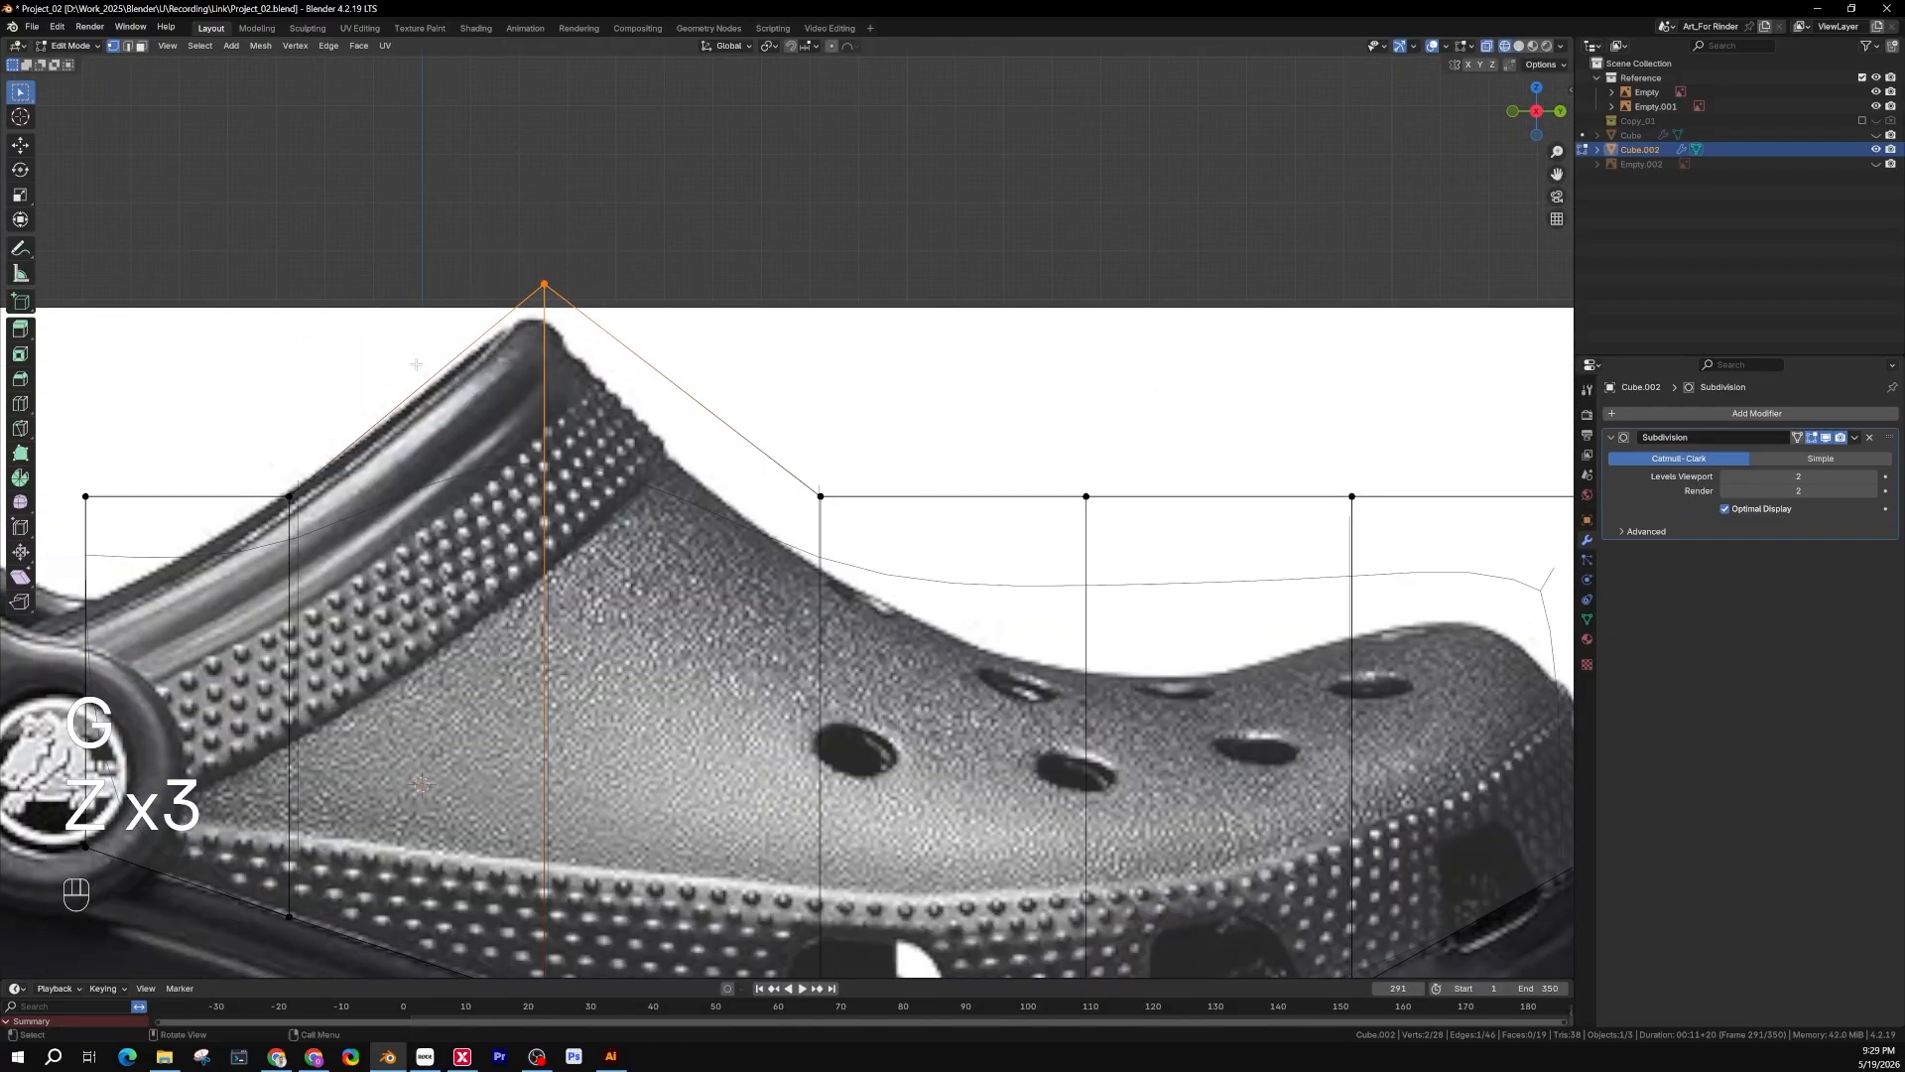
key(g)
key(z)
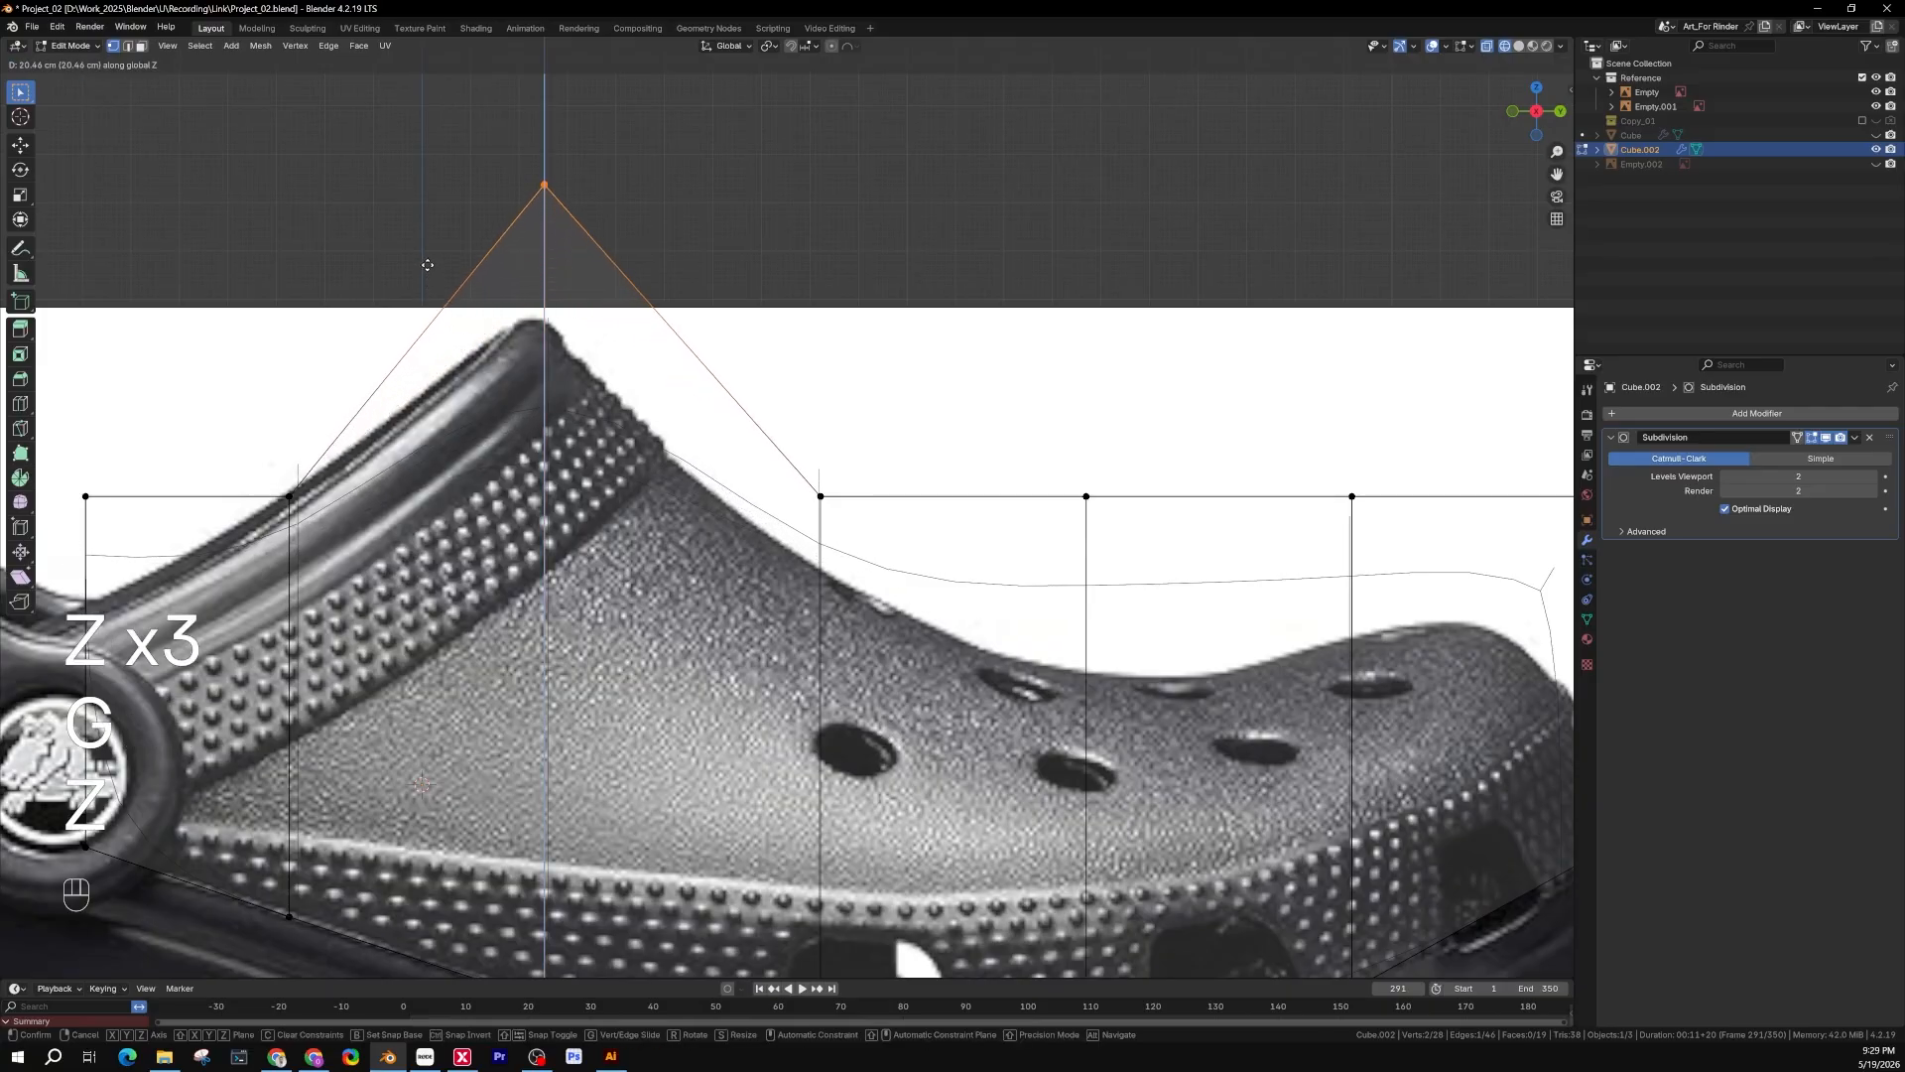
click(427, 272)
key(z)
key(z)
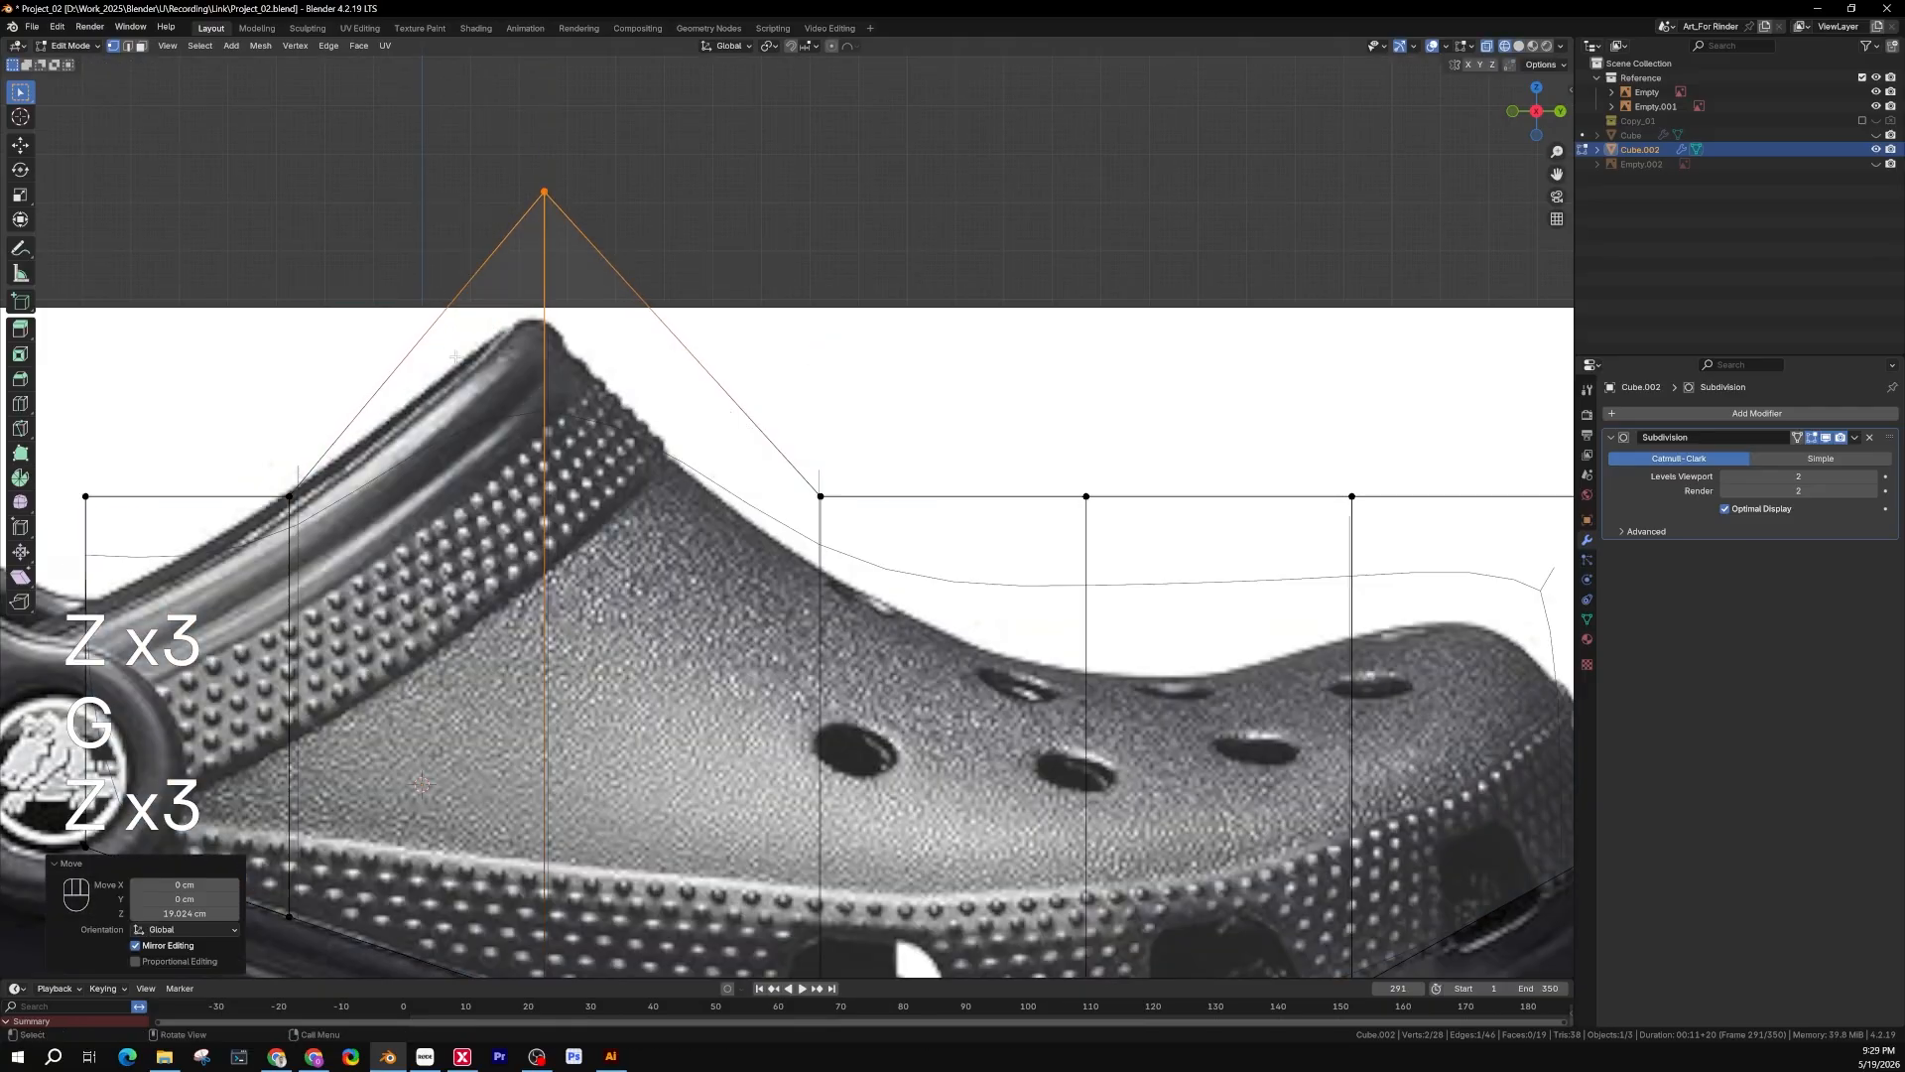
click(822, 499)
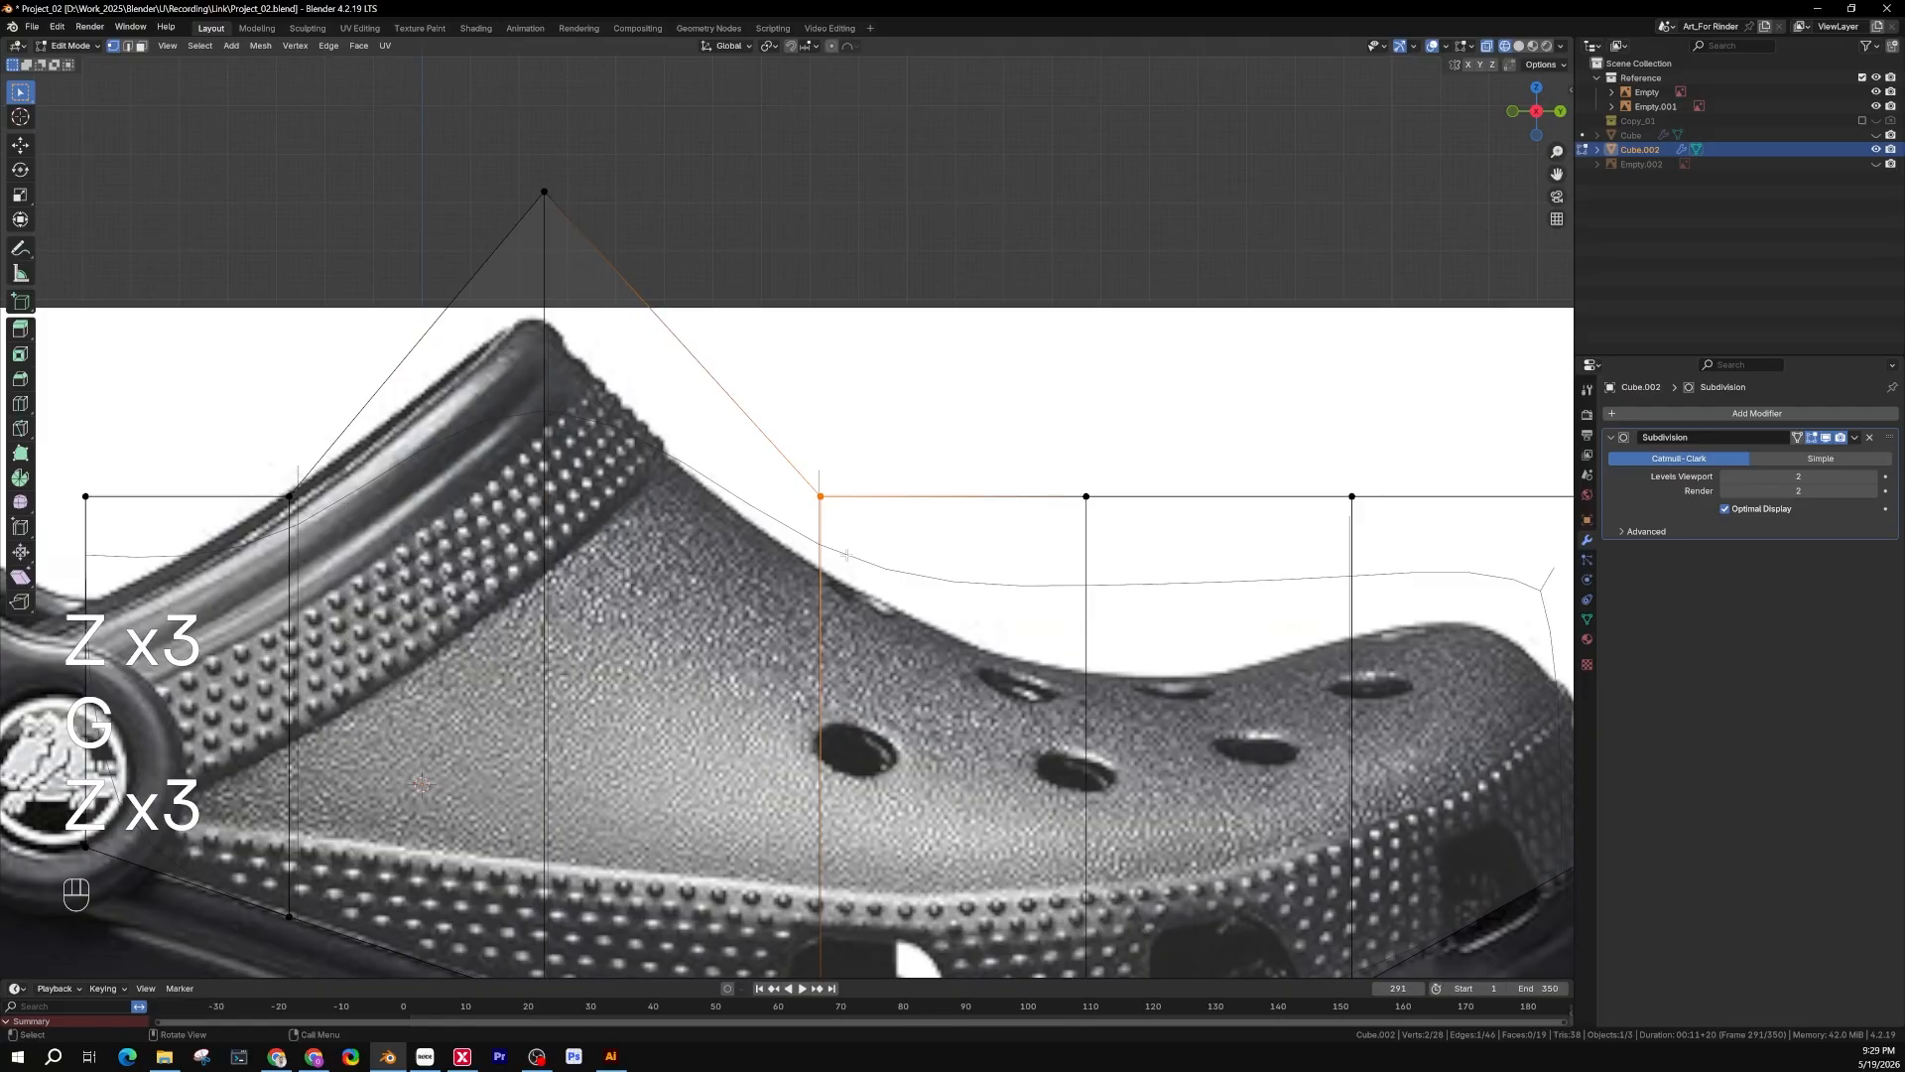
key(g)
key(z)
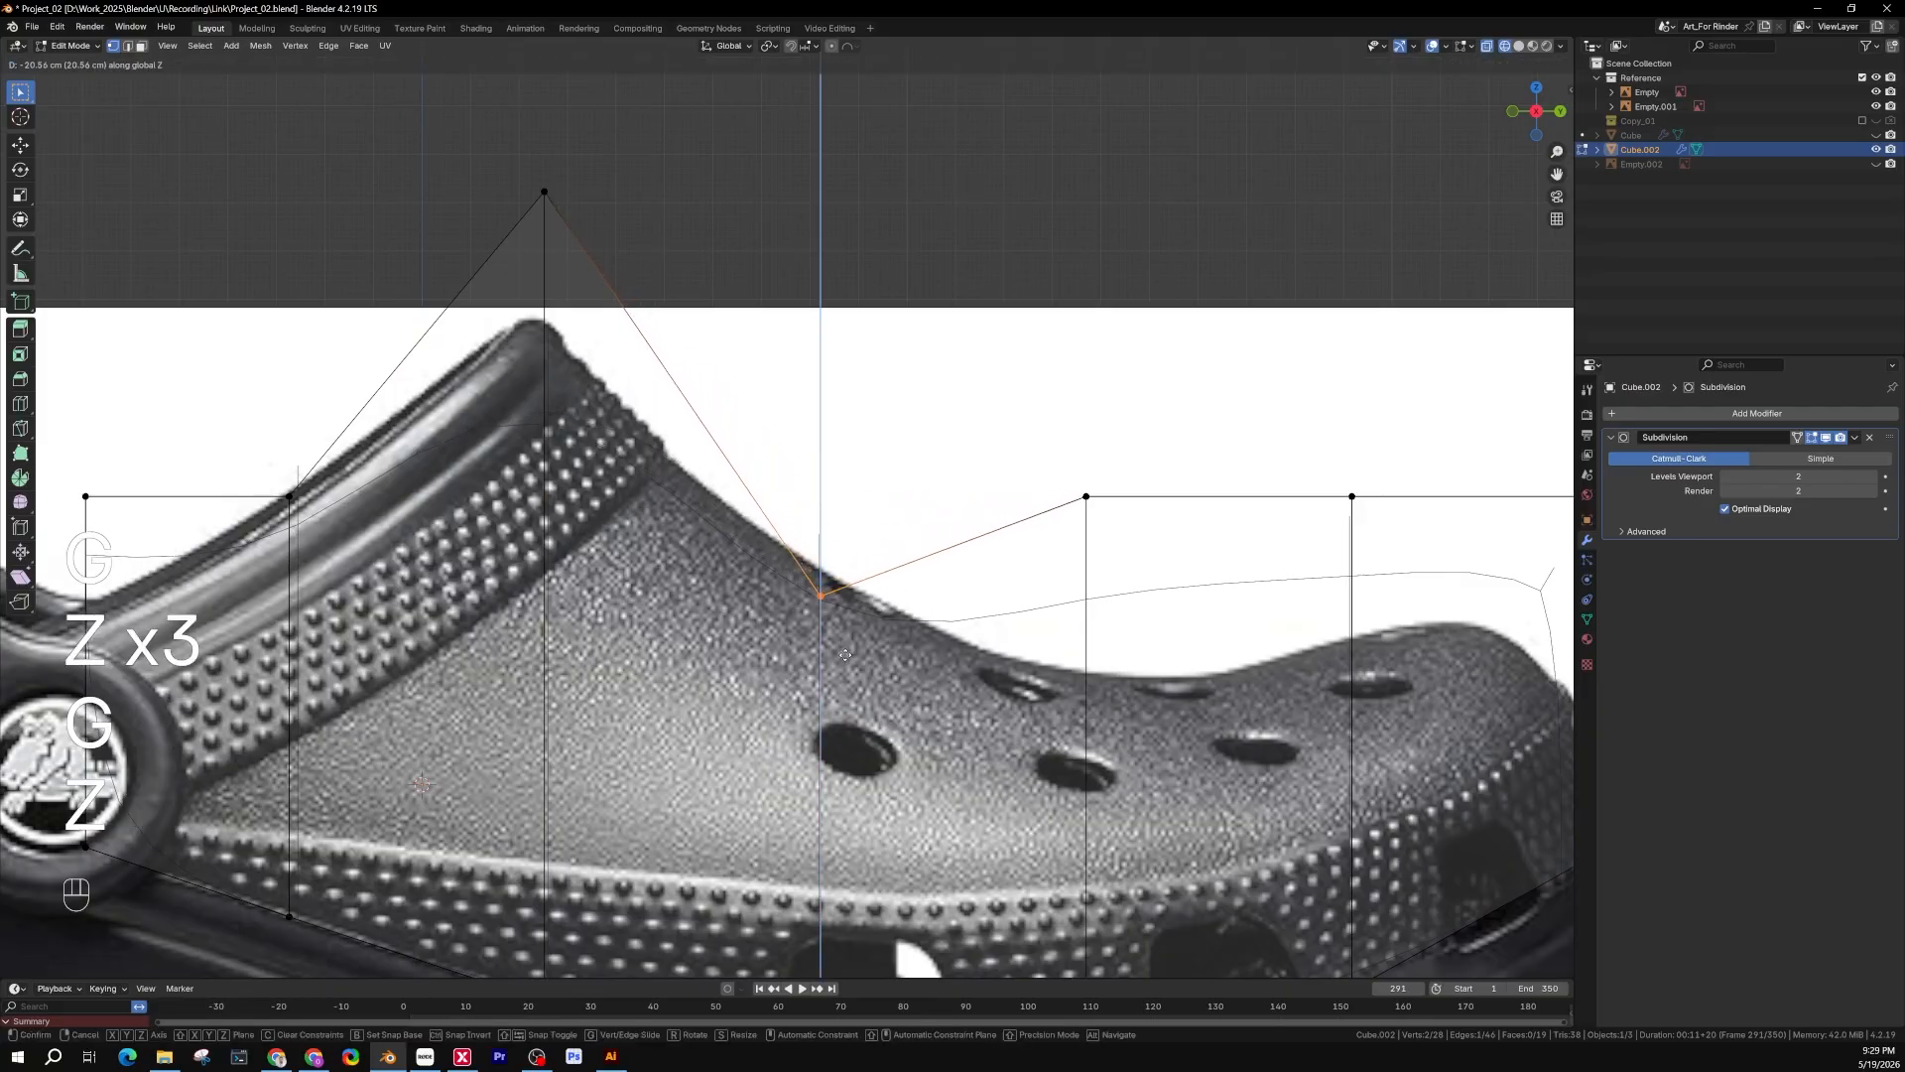
click(845, 655)
key(z)
click(1009, 633)
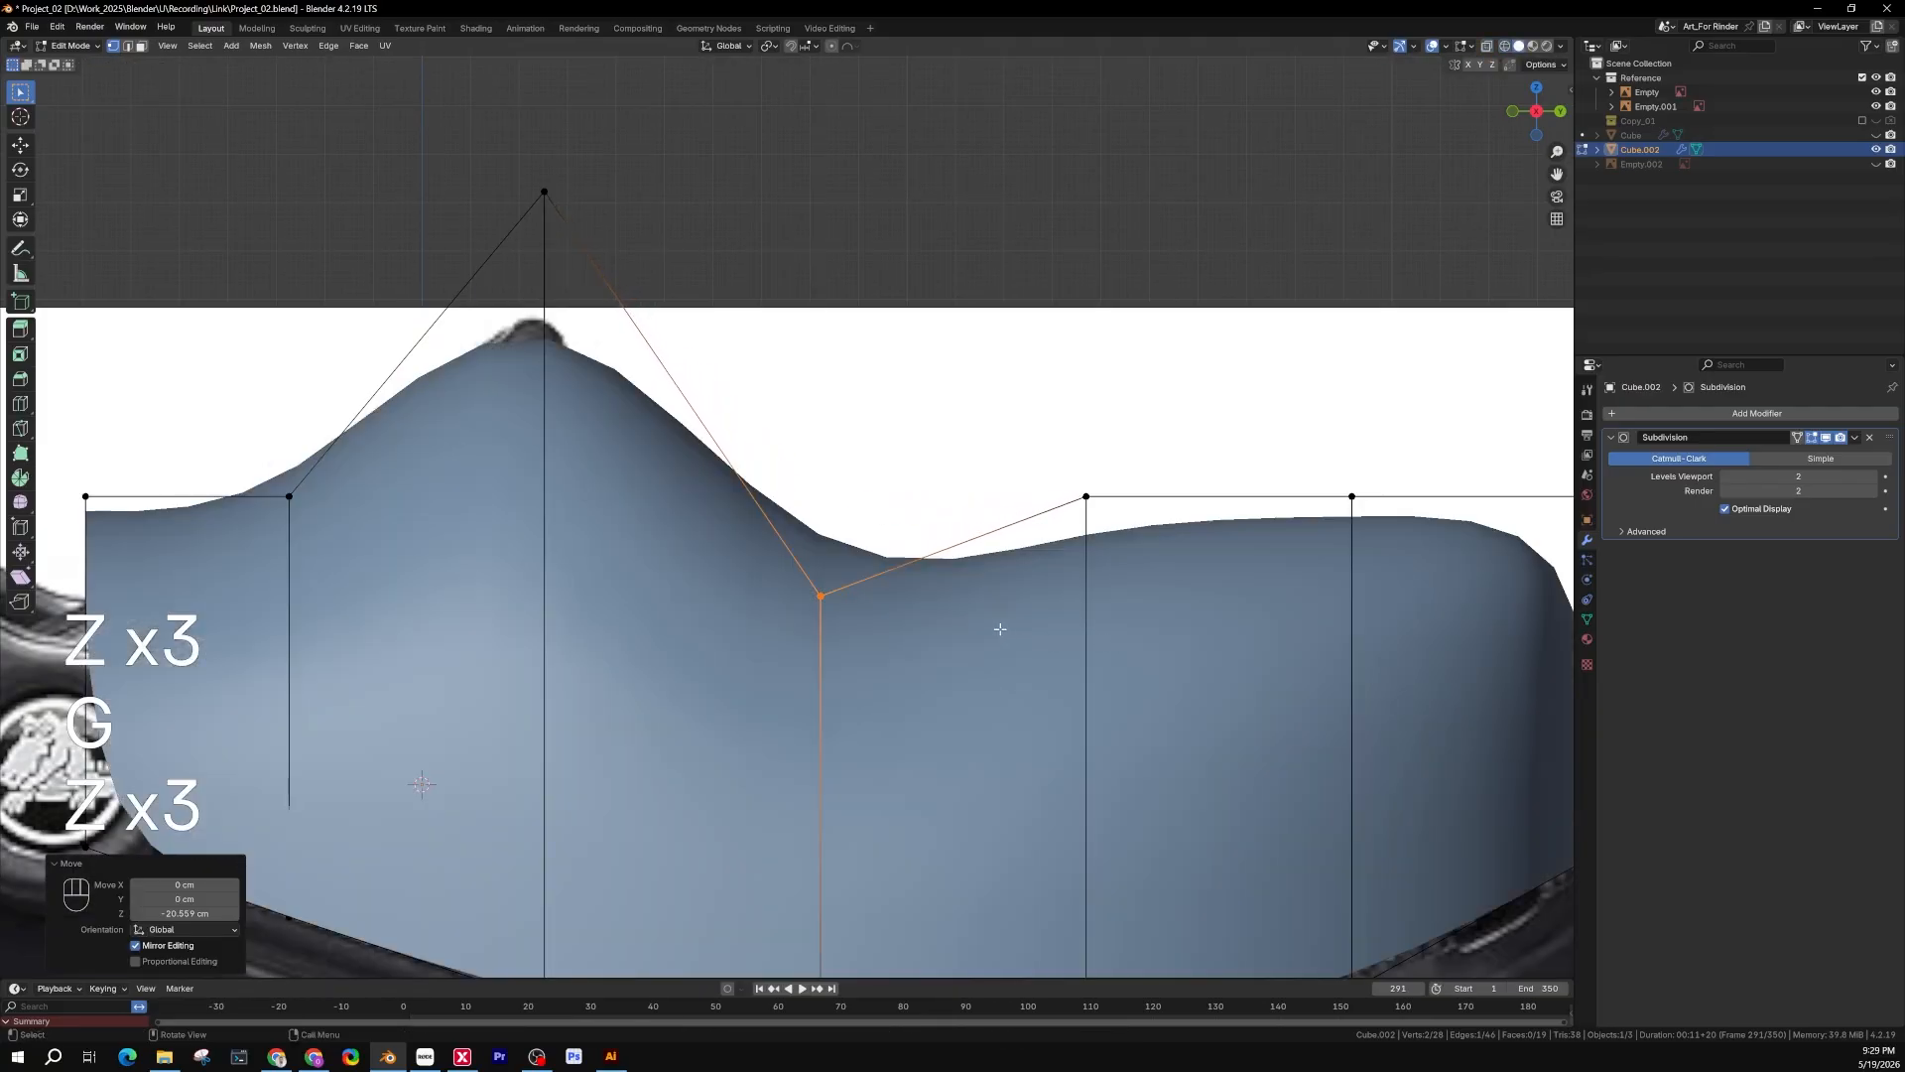
key(z)
click(553, 592)
scroll(845, 584, down, 2)
shift+middle_drag(997, 613, 757, 552)
key(ctrl+z)
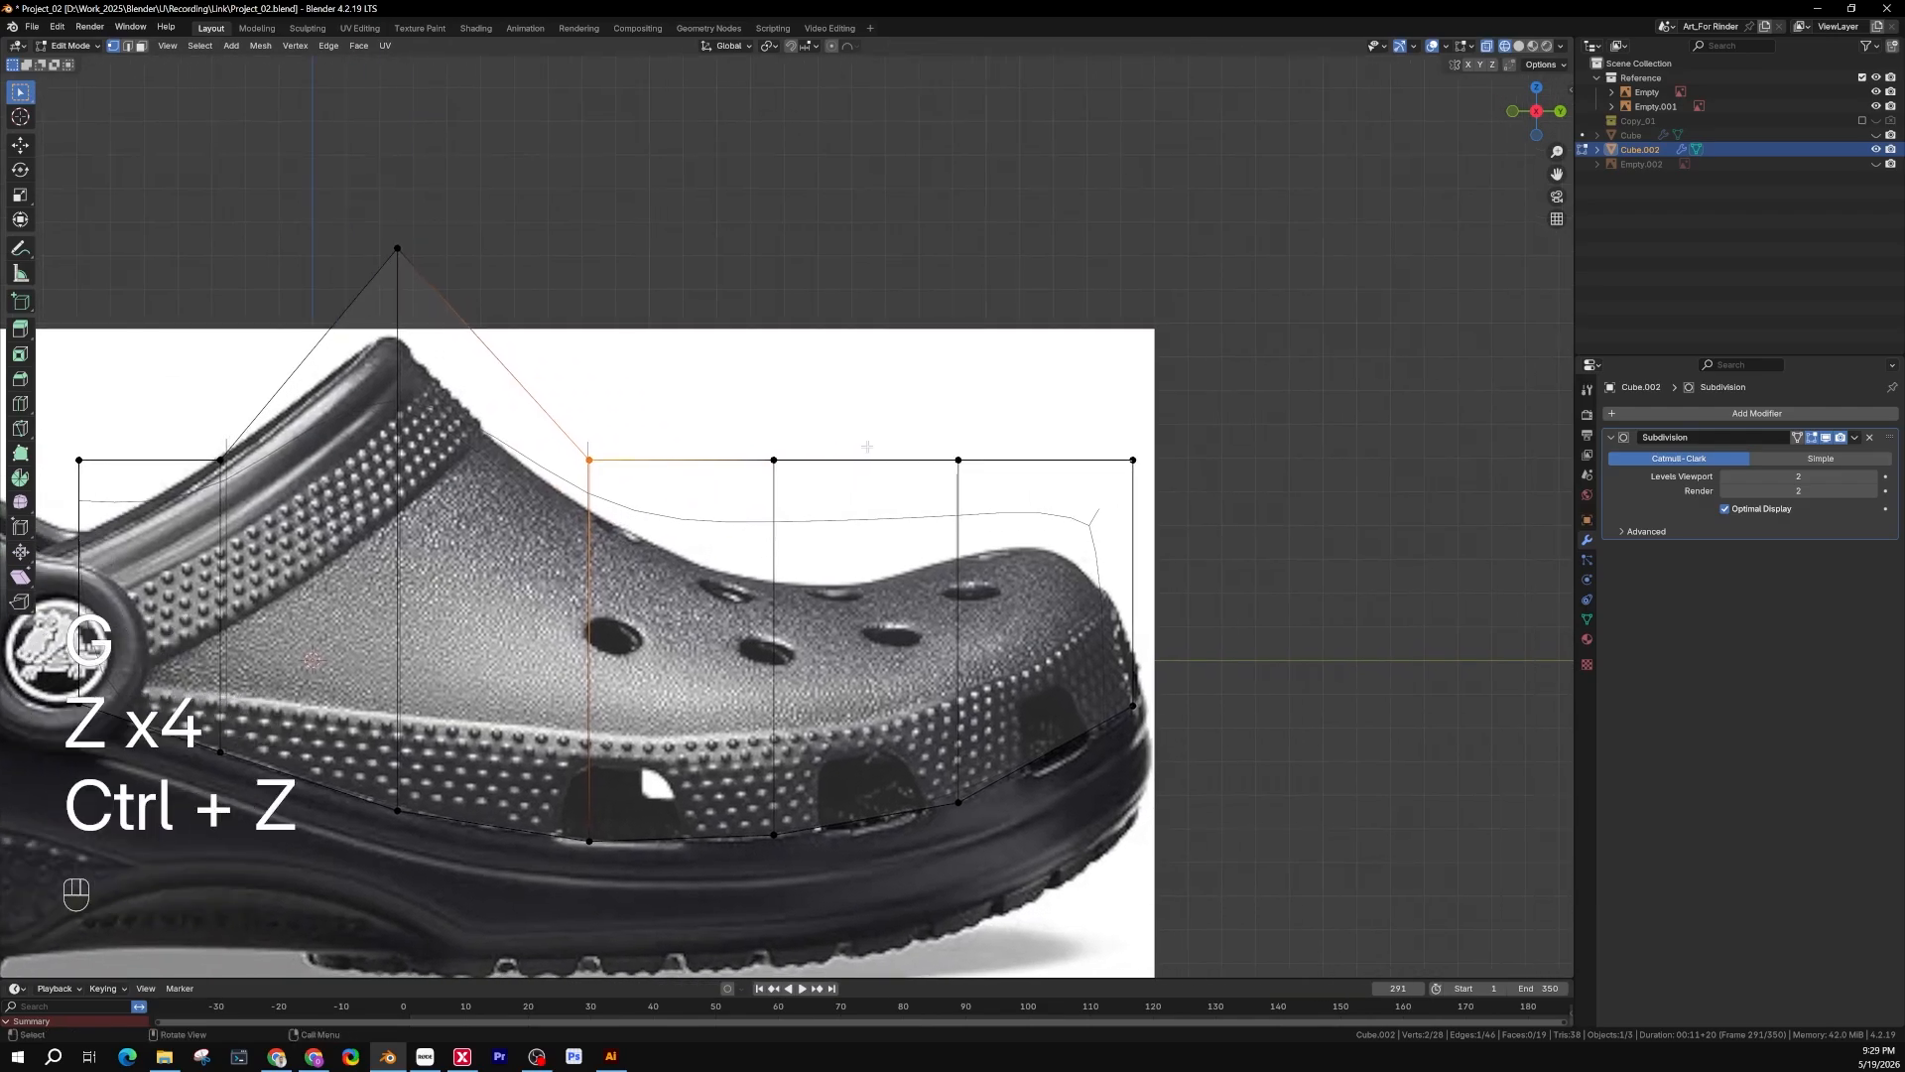
Lower the three top vertex pairs between the peak and the toe end together by 33.139 cm along global Z
click(845, 490)
shift+click(958, 459)
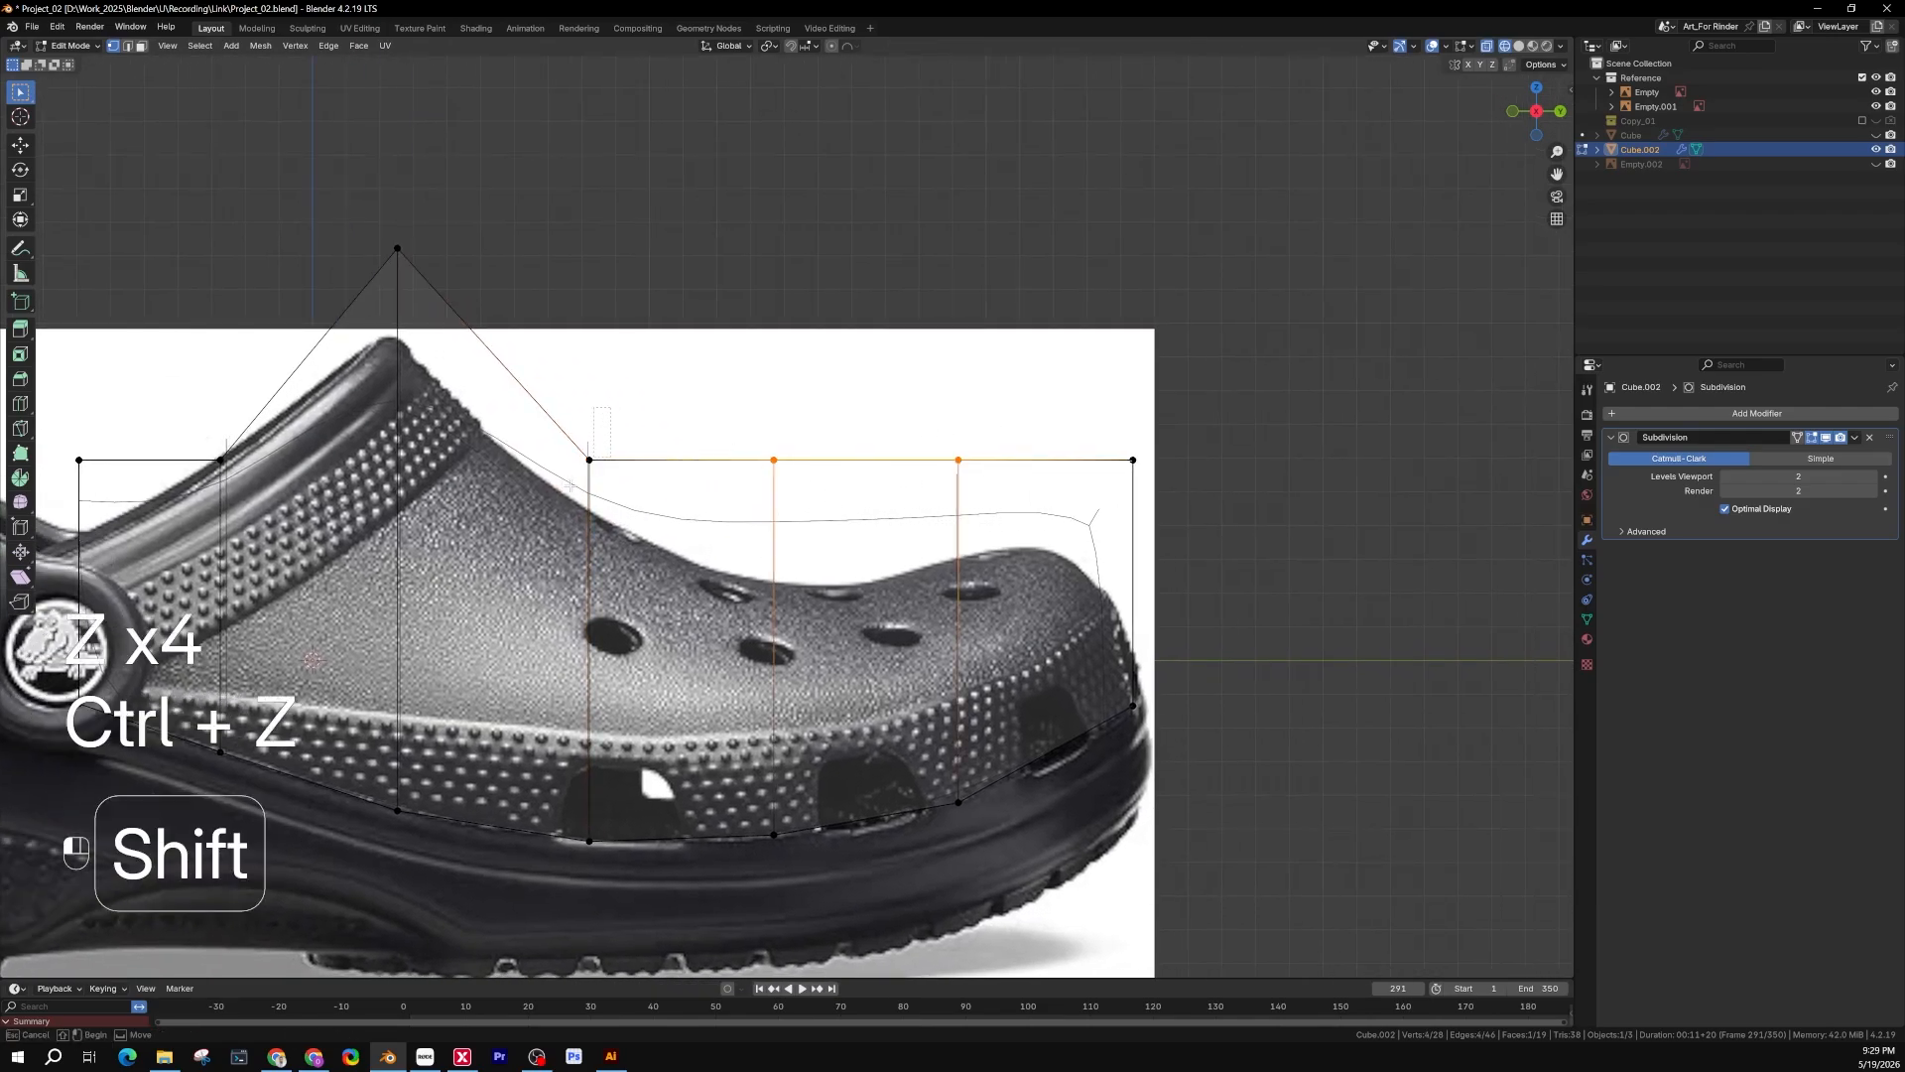
shift+click(590, 459)
key(g)
key(z)
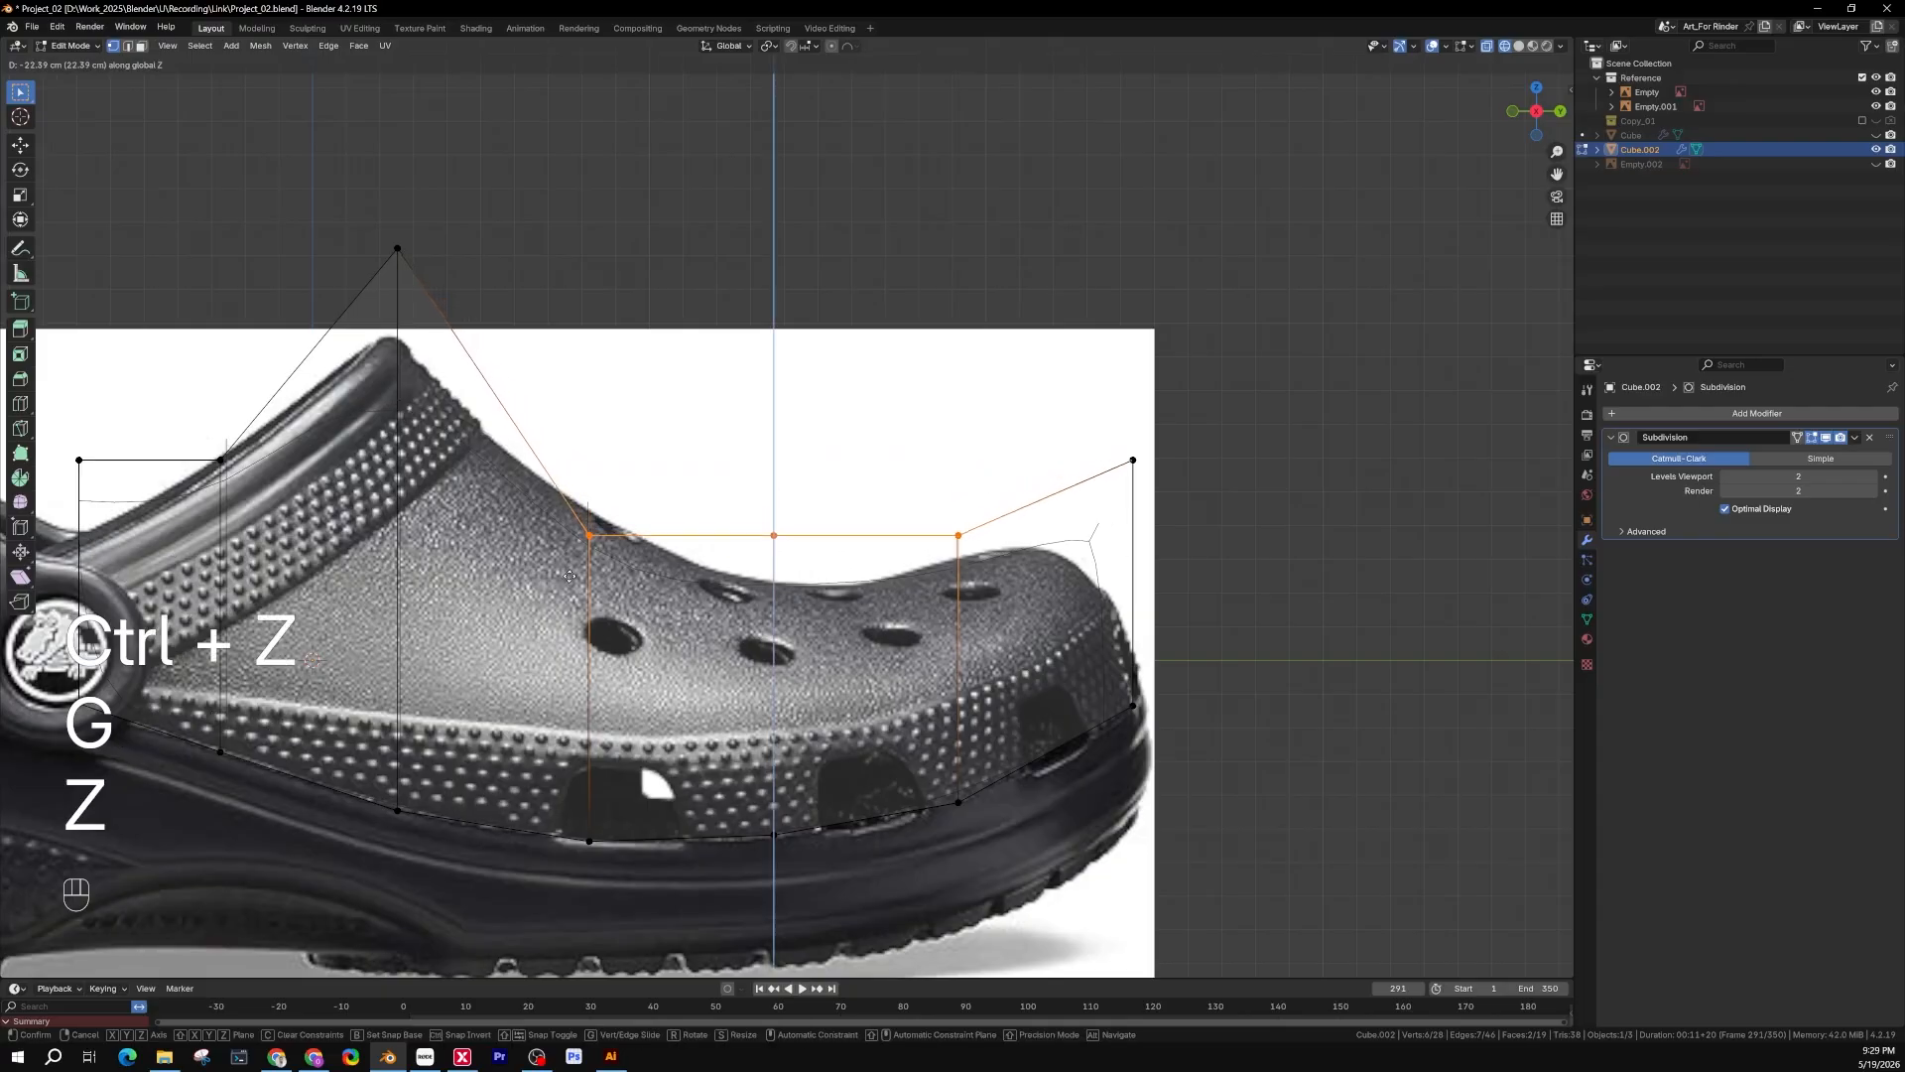
click(571, 612)
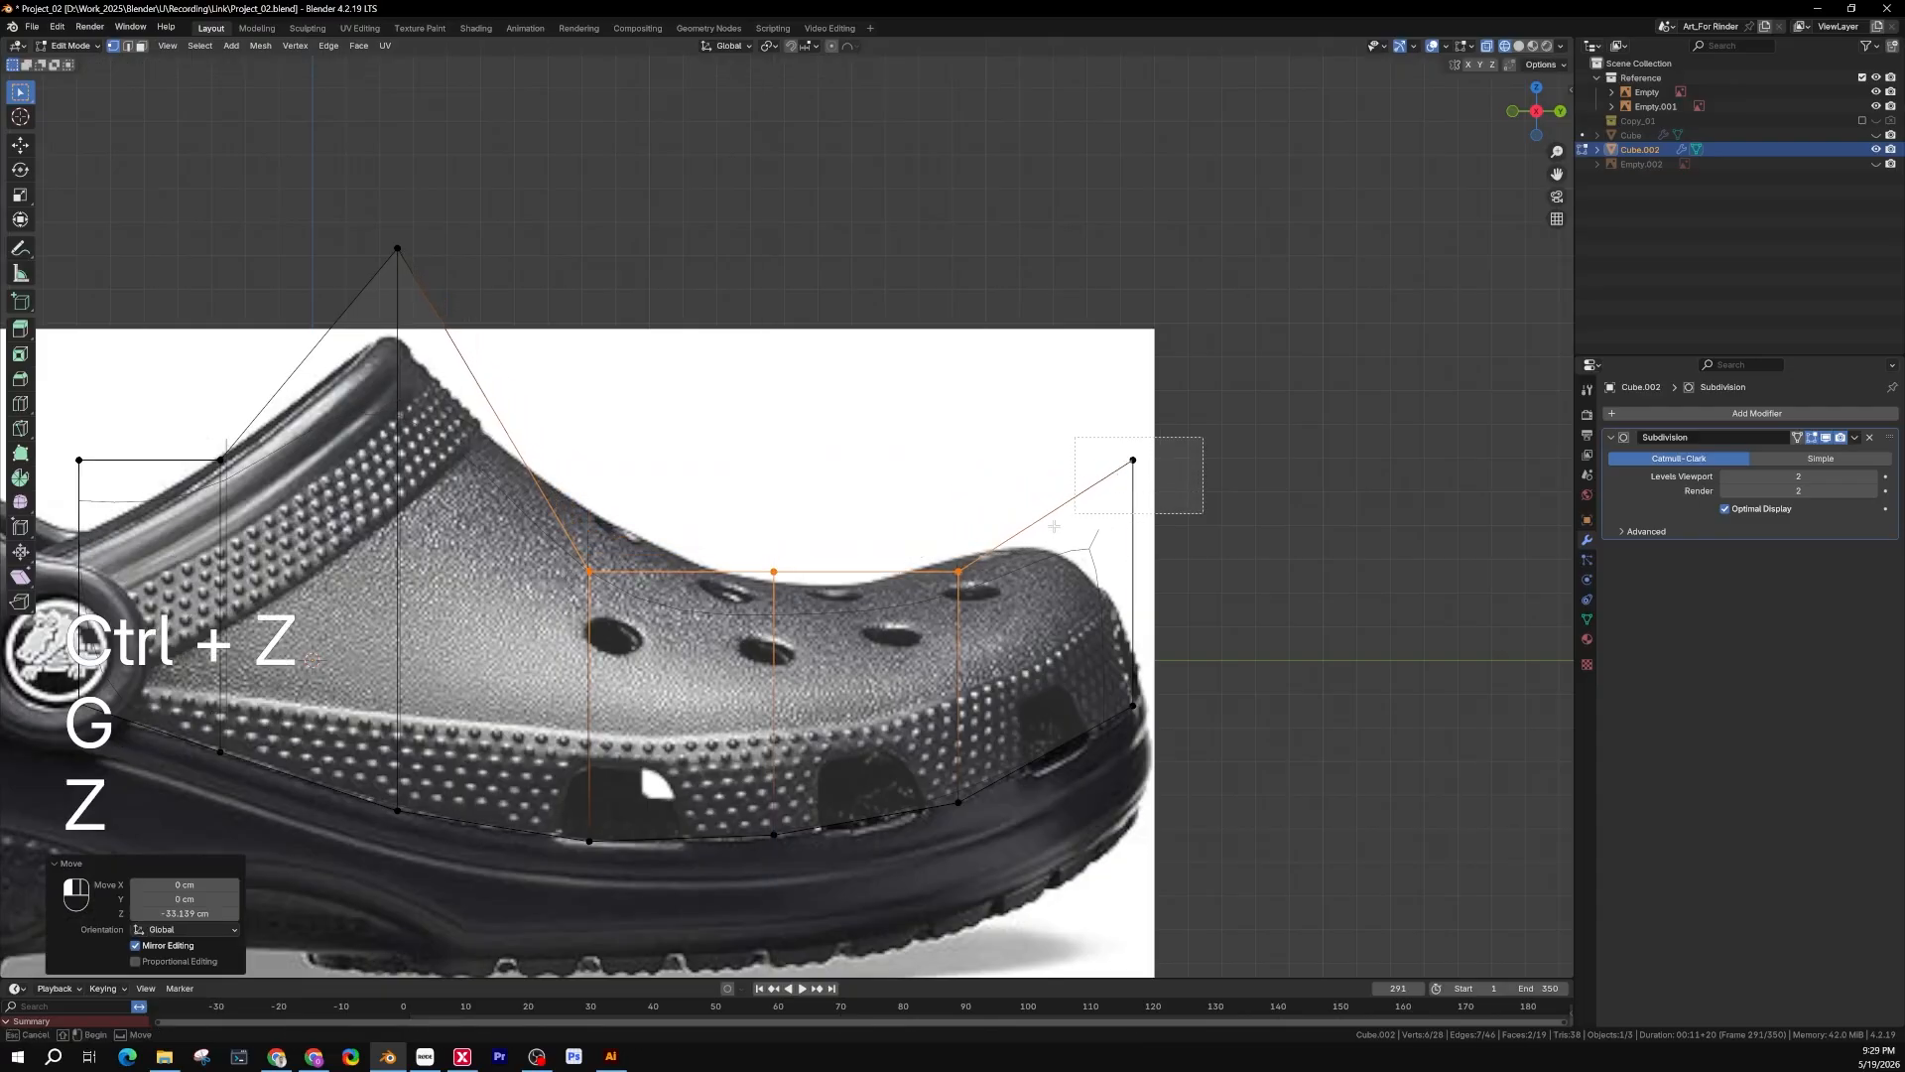
Lower the top vertices at the toe end by 27.69 cm along global Z and compare the smoothed shell with the reference
click(1134, 462)
key(g)
key(z)
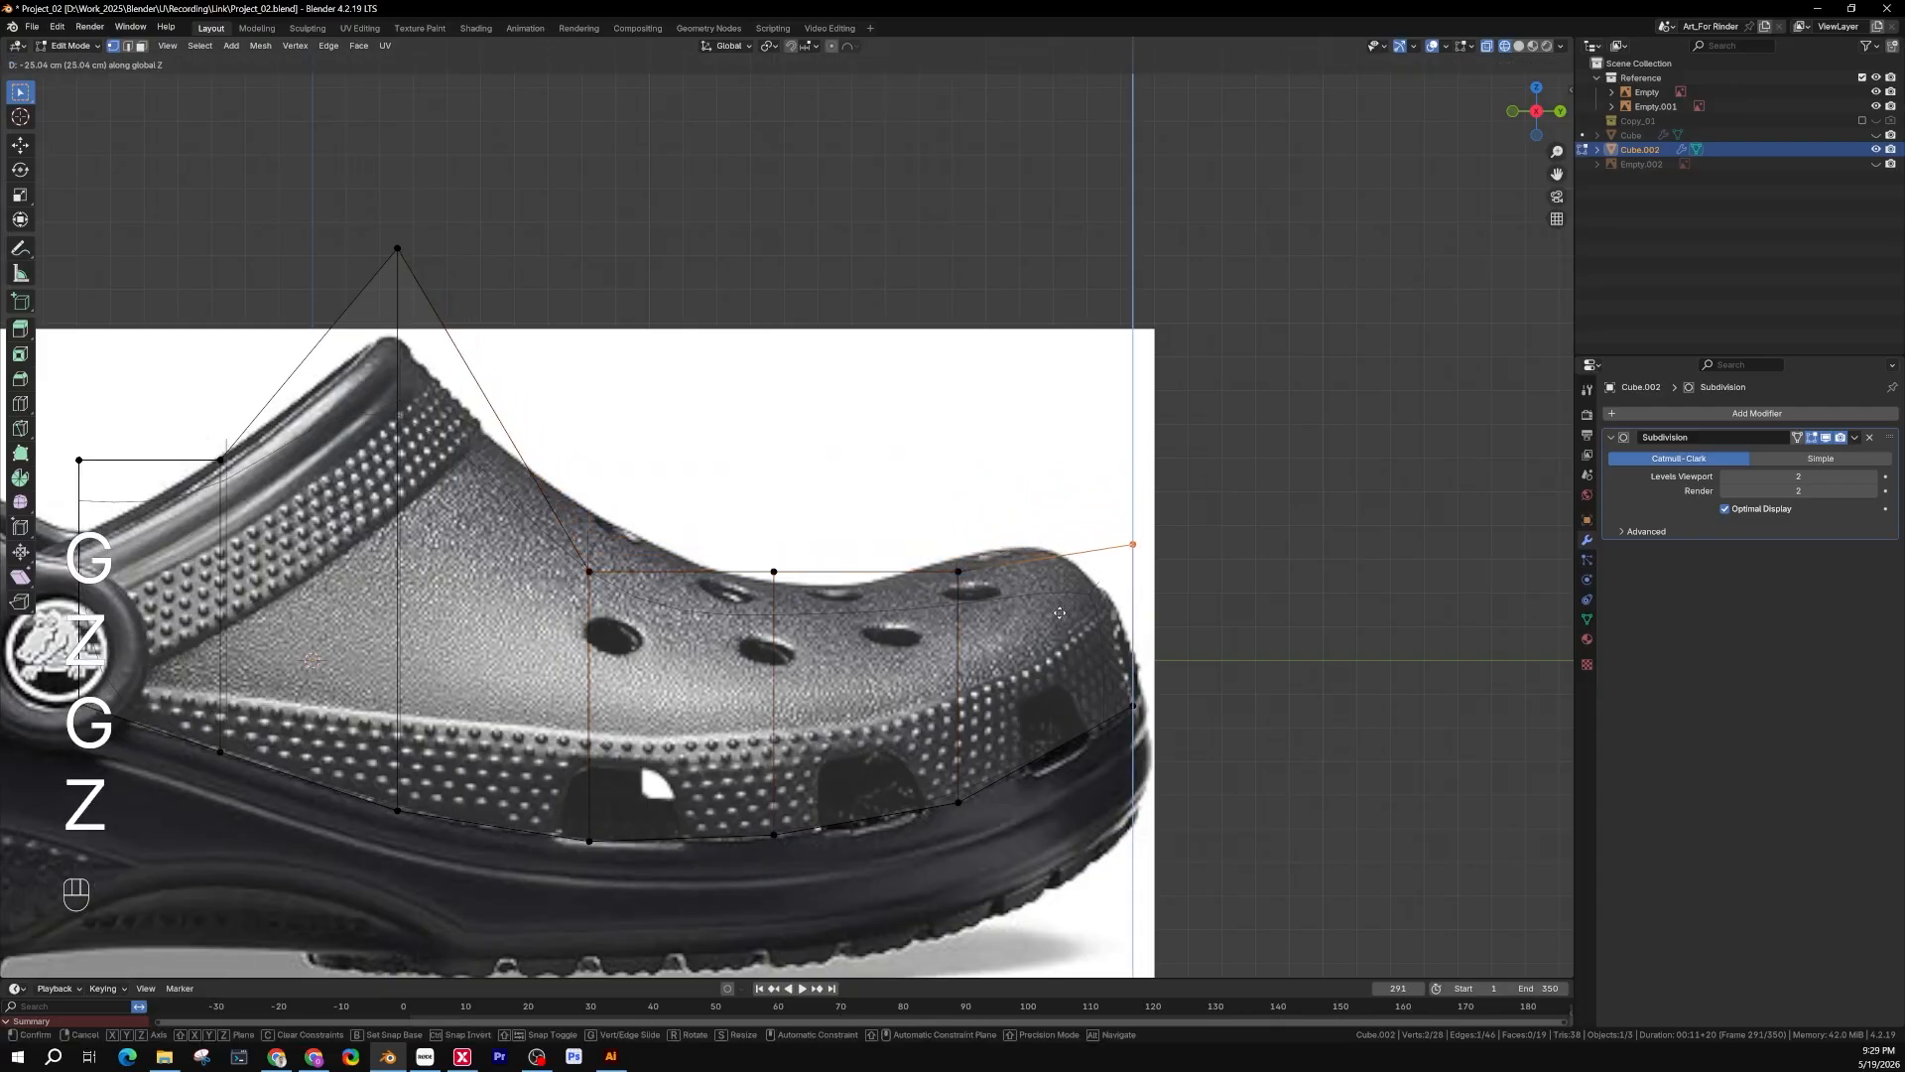
click(1060, 620)
key(z)
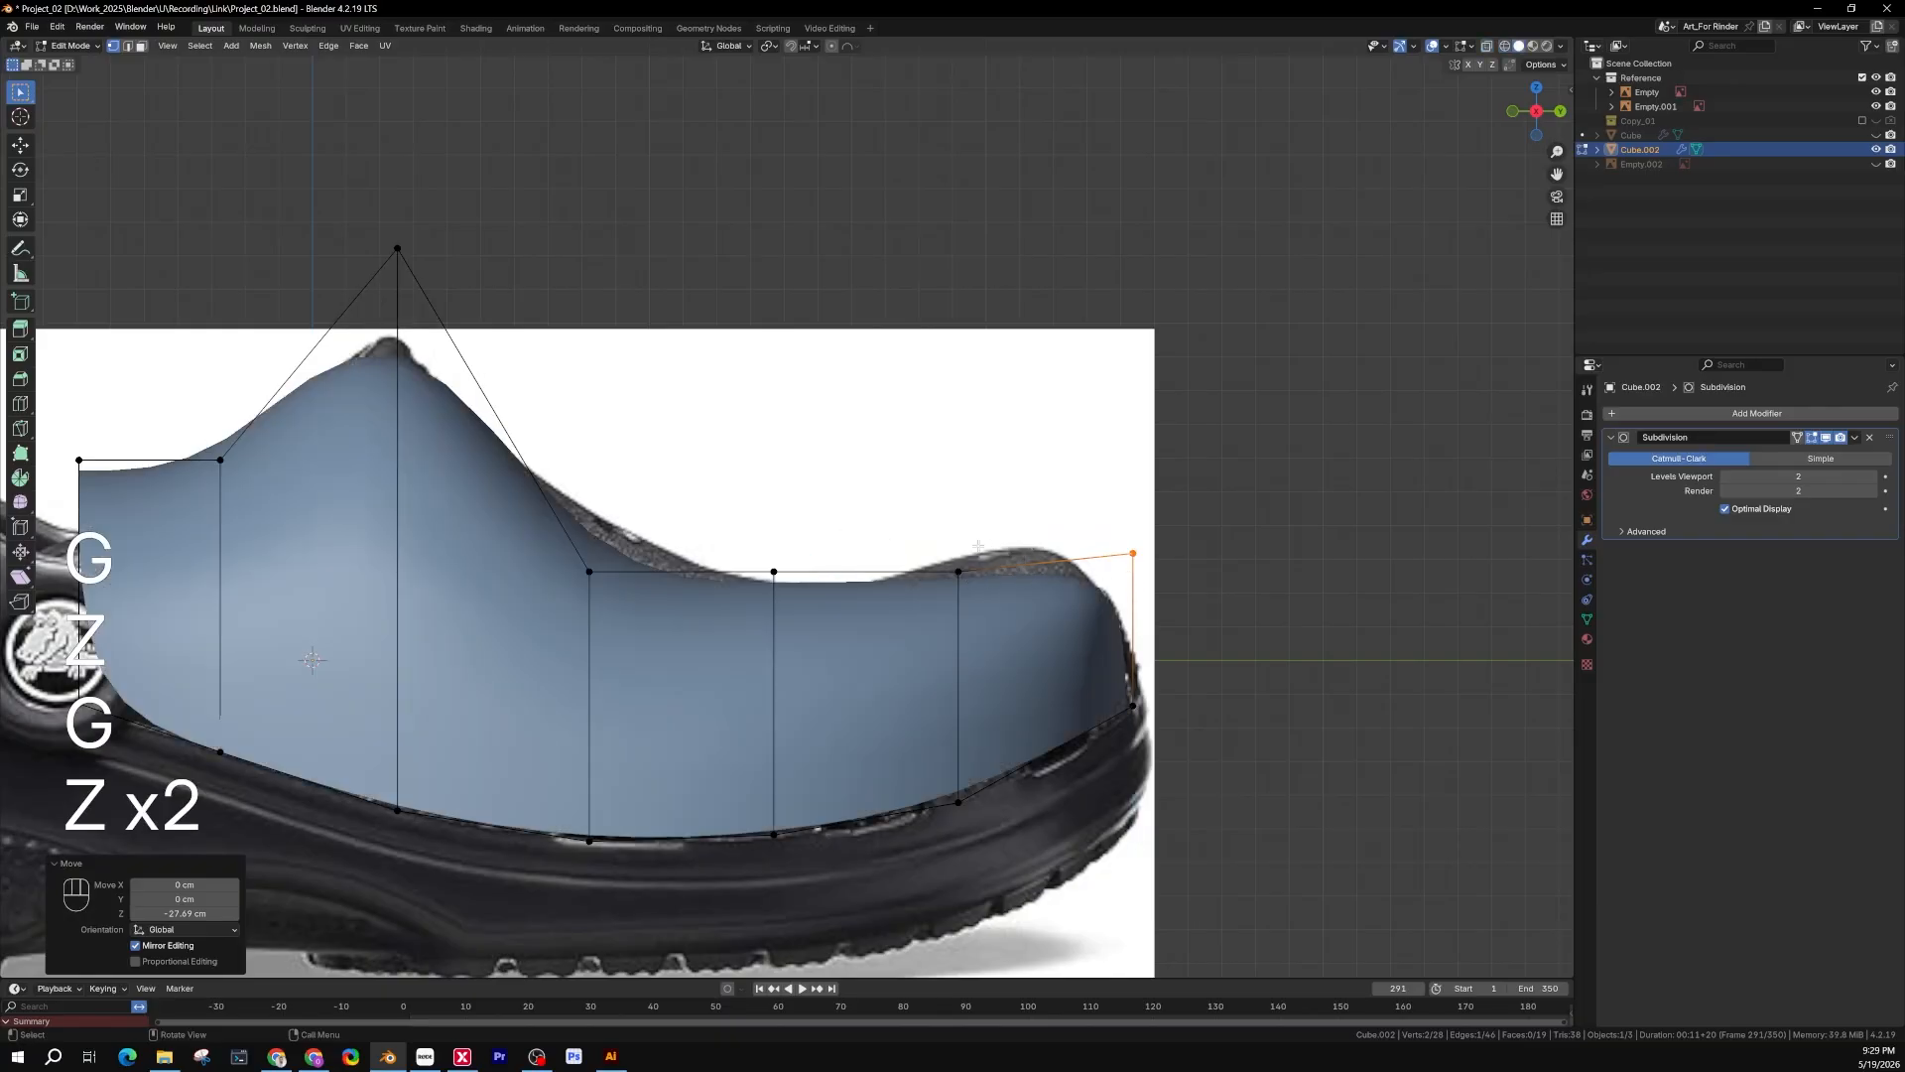
Raise the top vertex pair just behind the toe end by 12.519 cm along global Z to follow the toe bulge
click(956, 576)
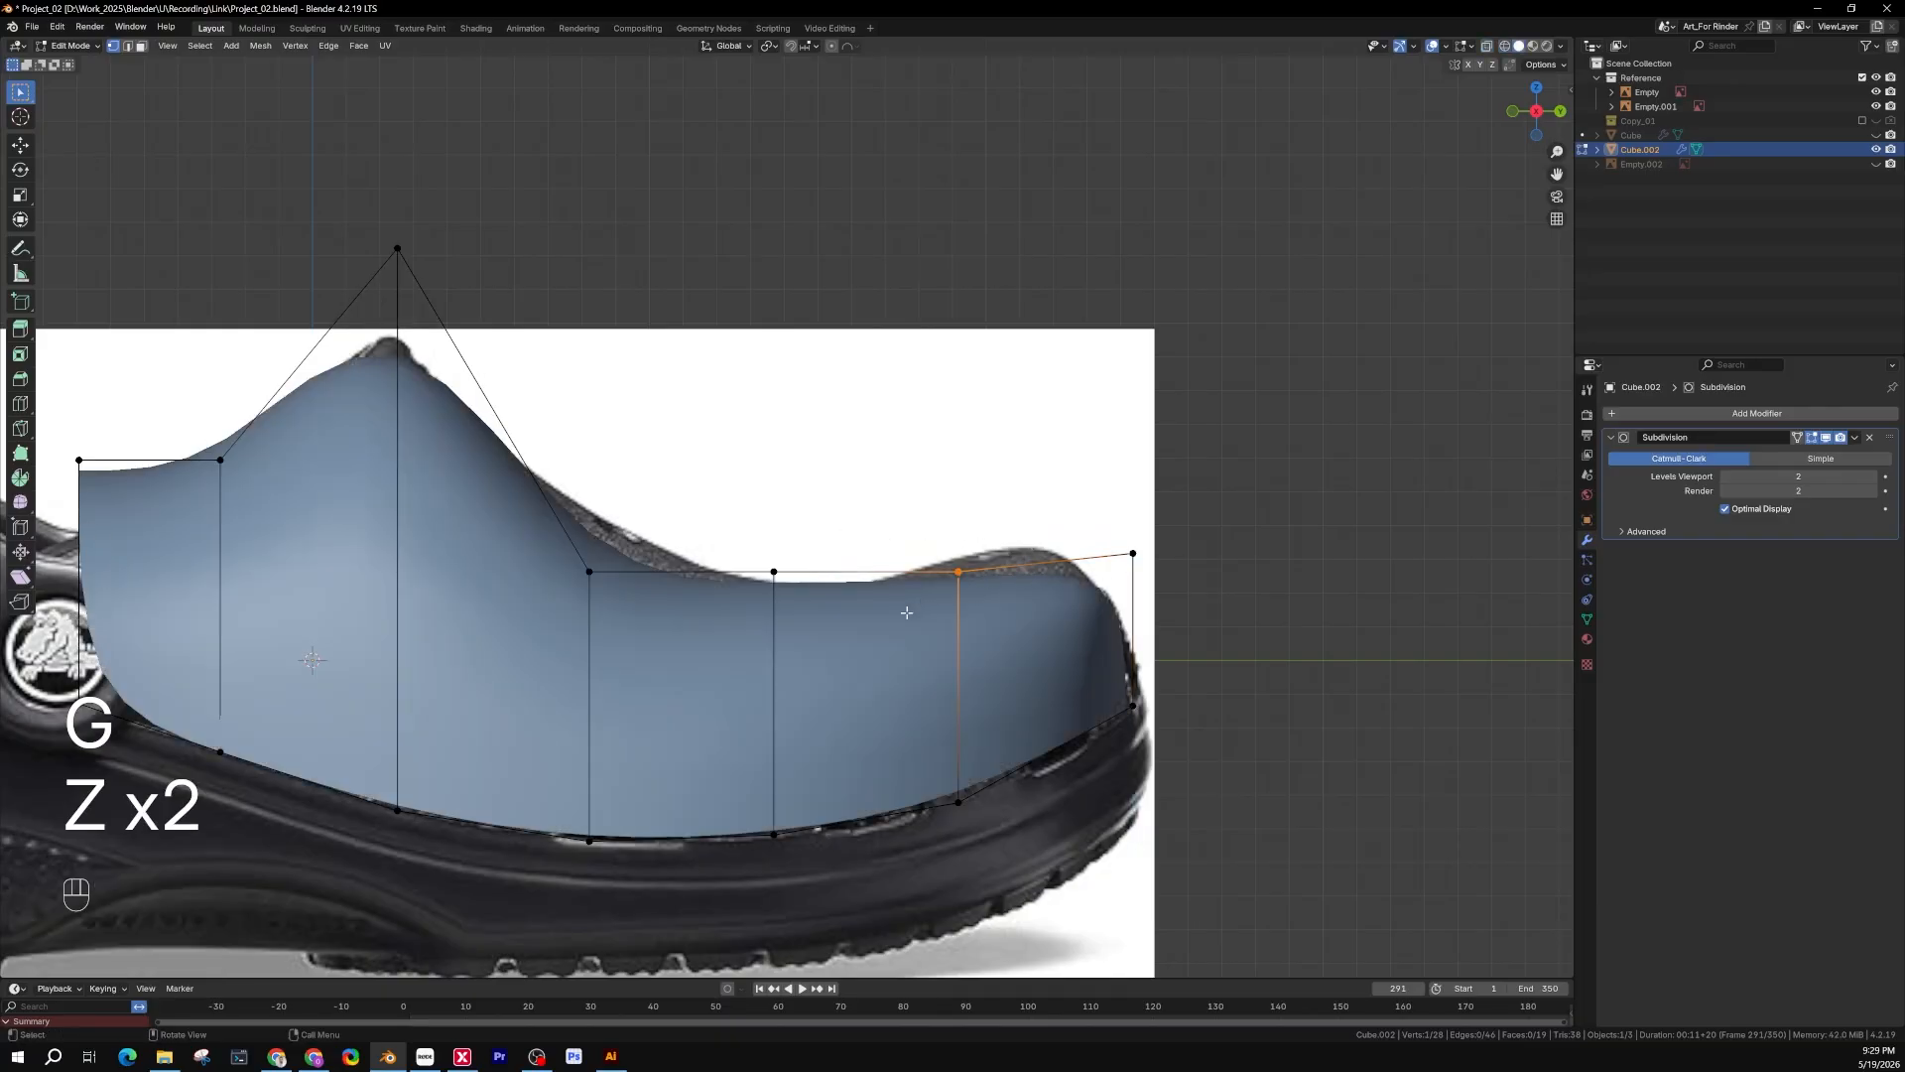
key(z)
key(z)
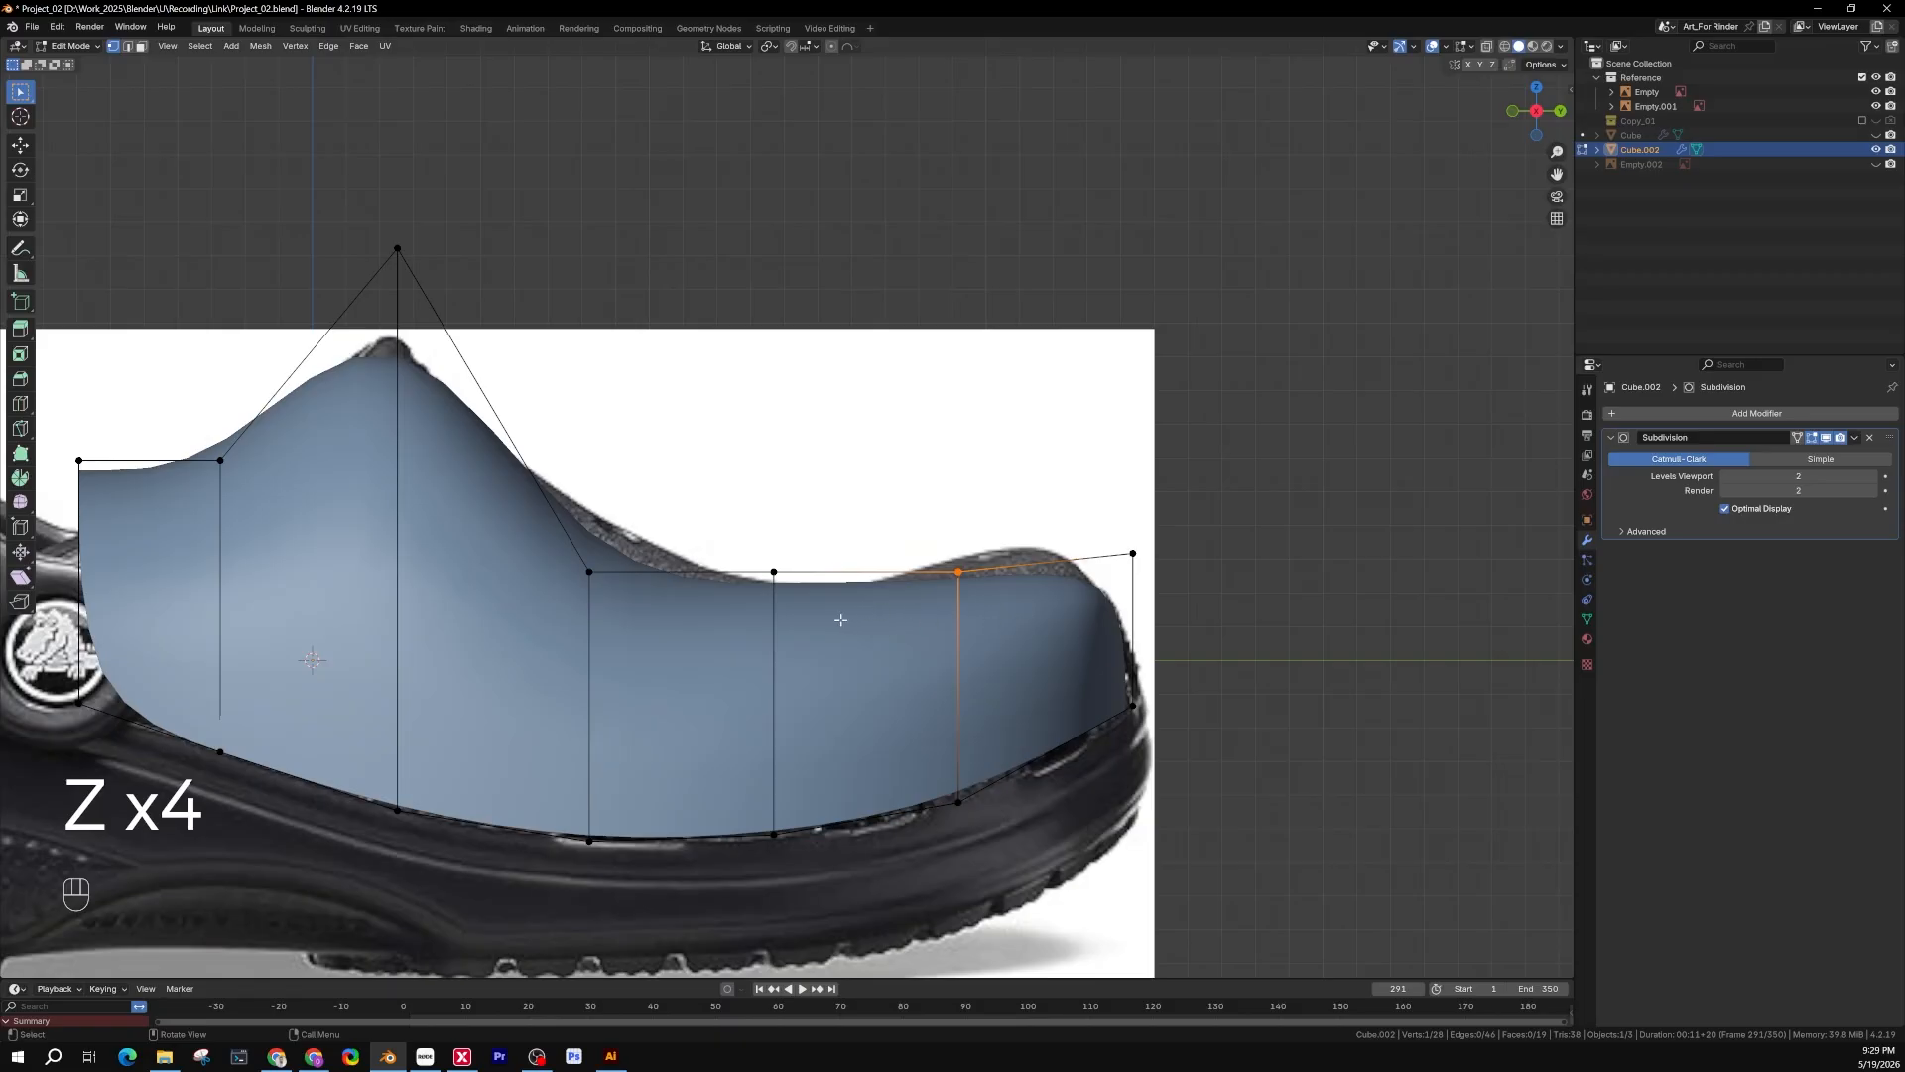
key(z)
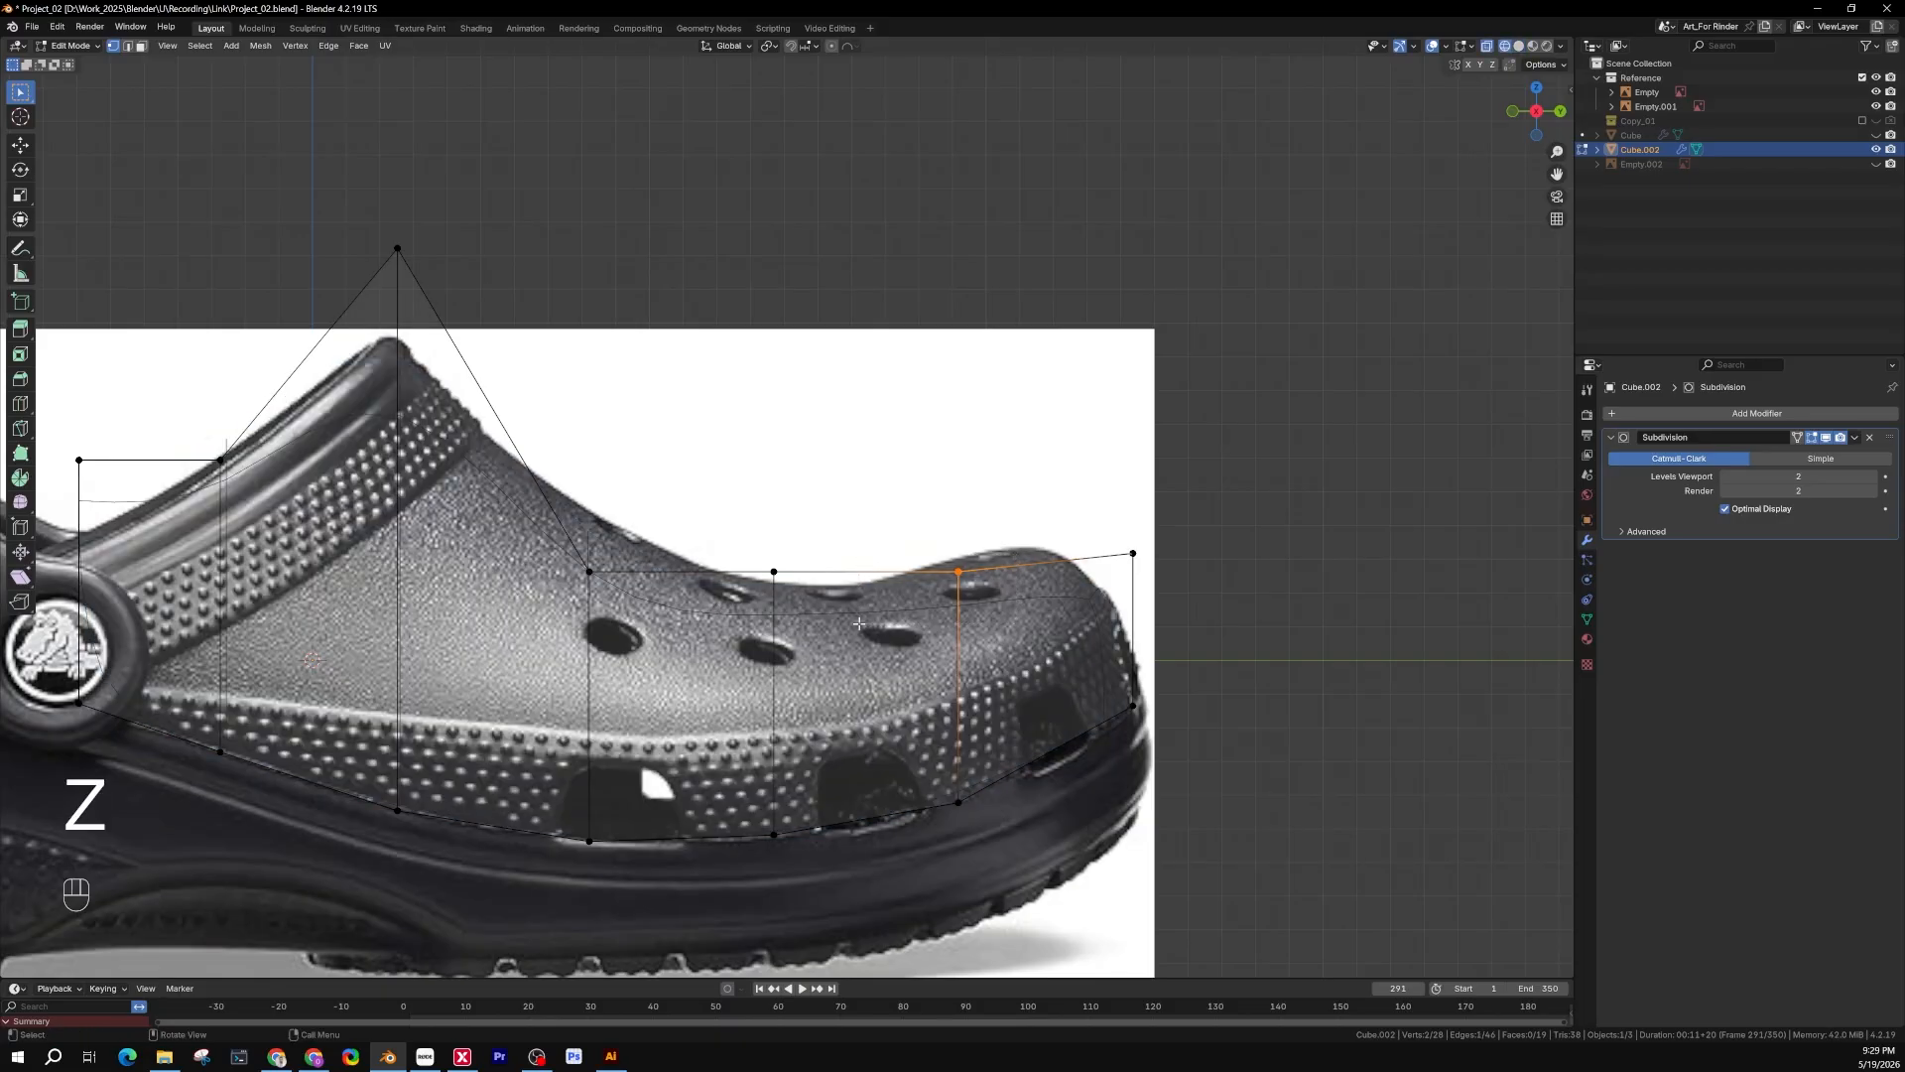
key(z)
key(g)
key(z)
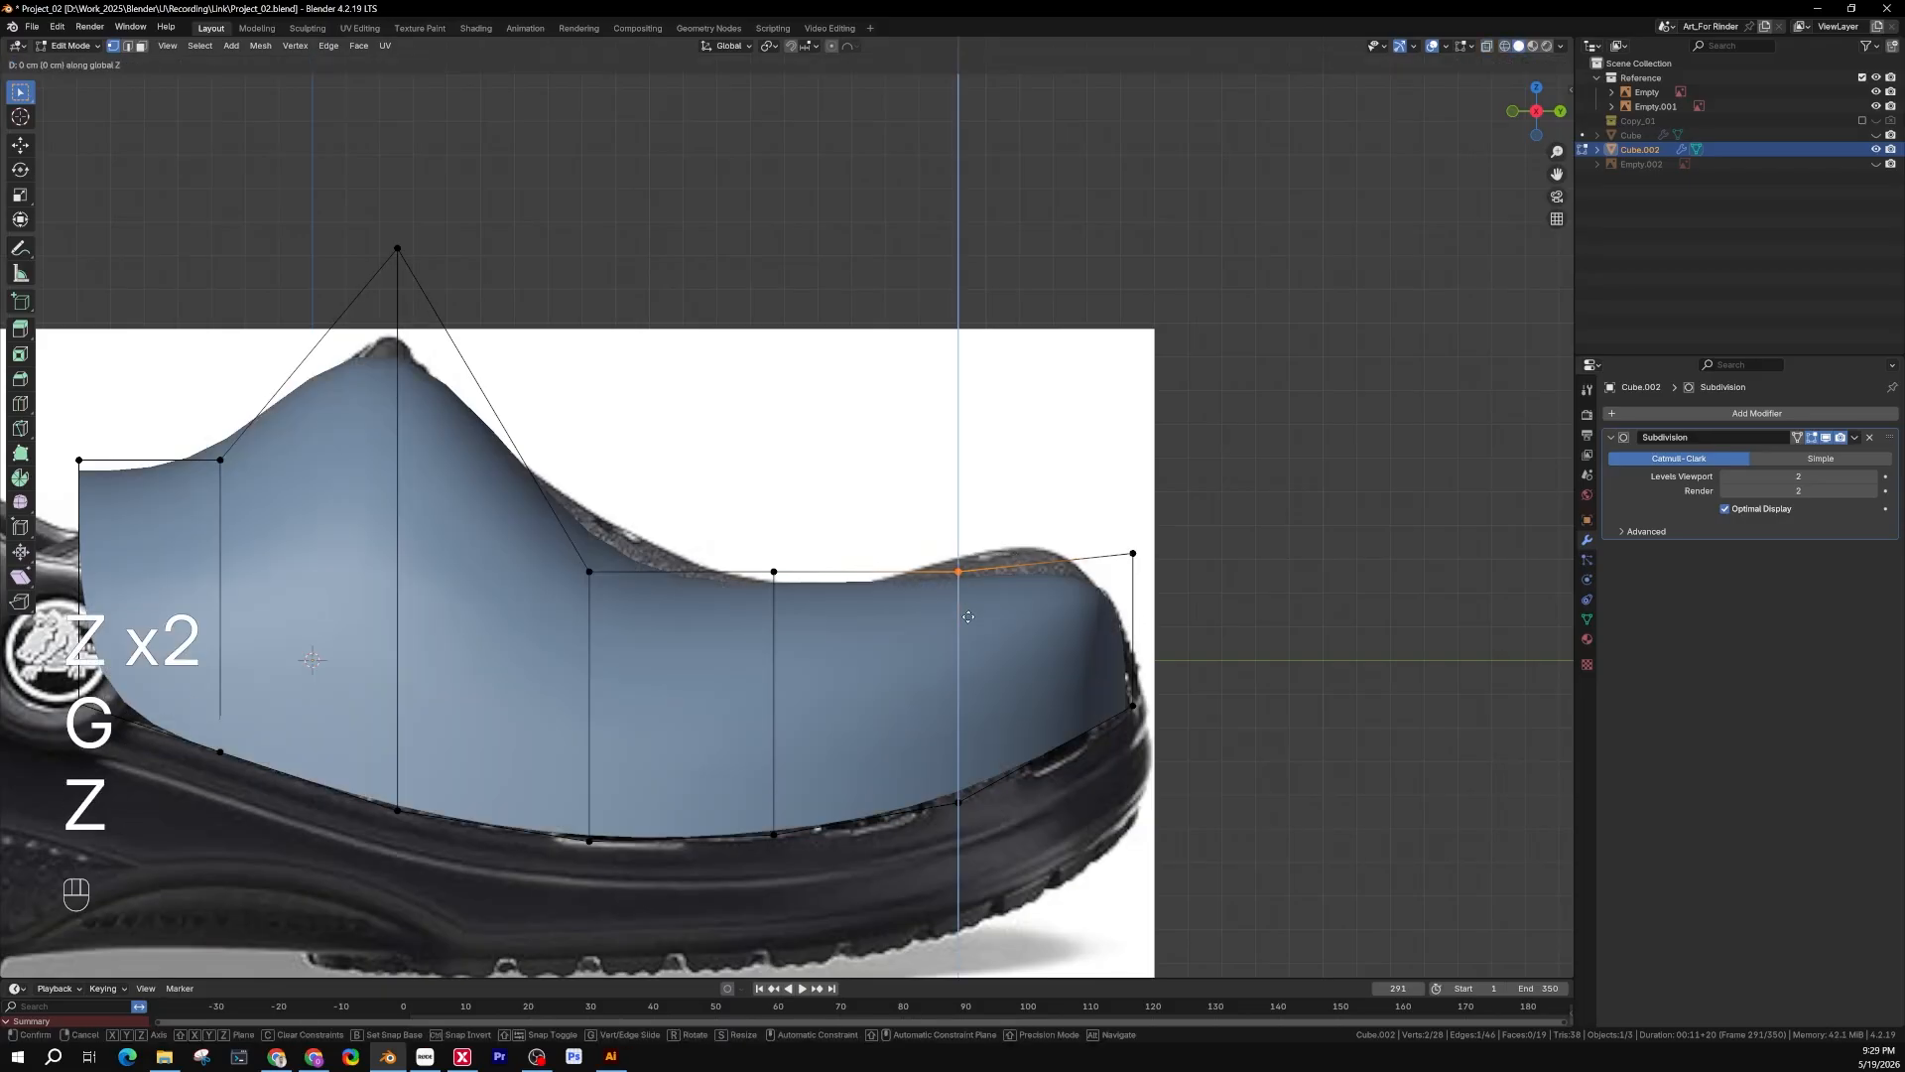
click(863, 534)
Lower the top vertex pair at the dip behind the toe bulge by 3.9767 cm along global Z
click(775, 571)
key(z)
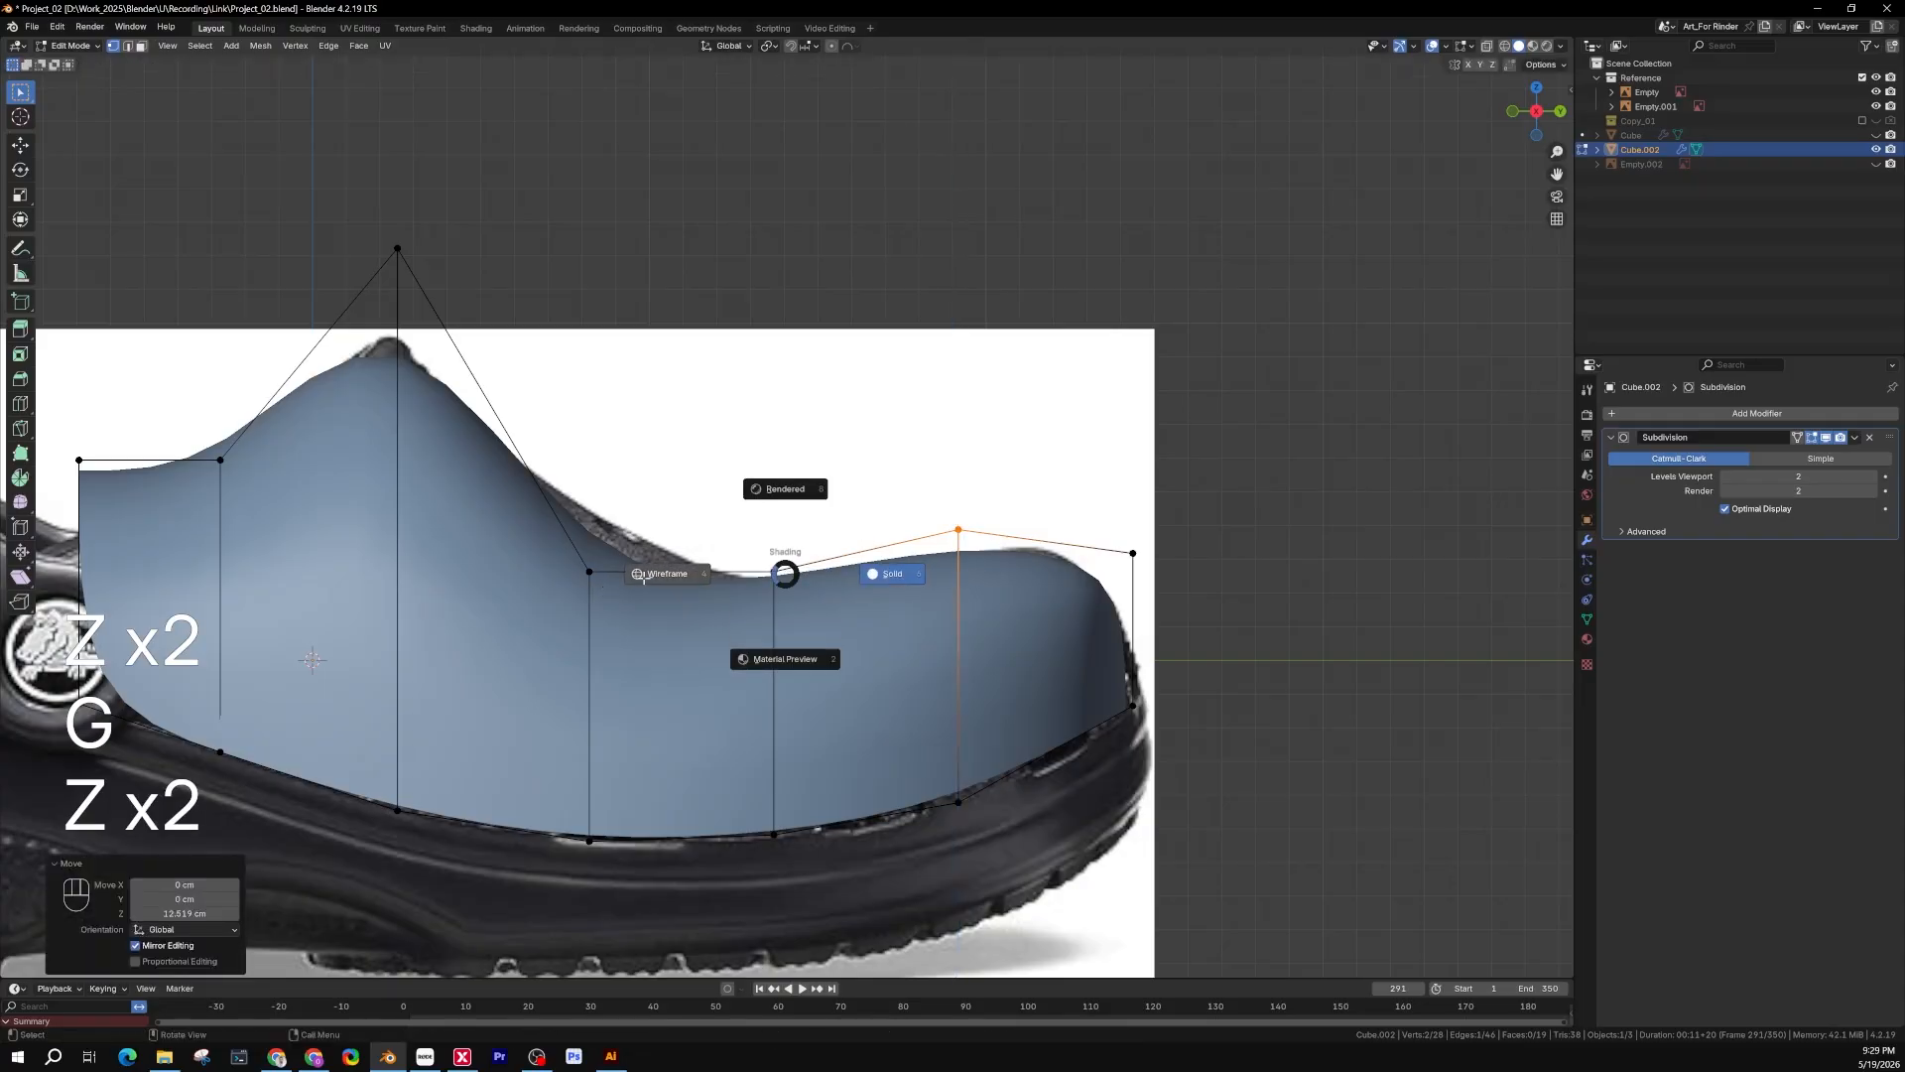
click(685, 574)
key(z)
click(788, 619)
key(g)
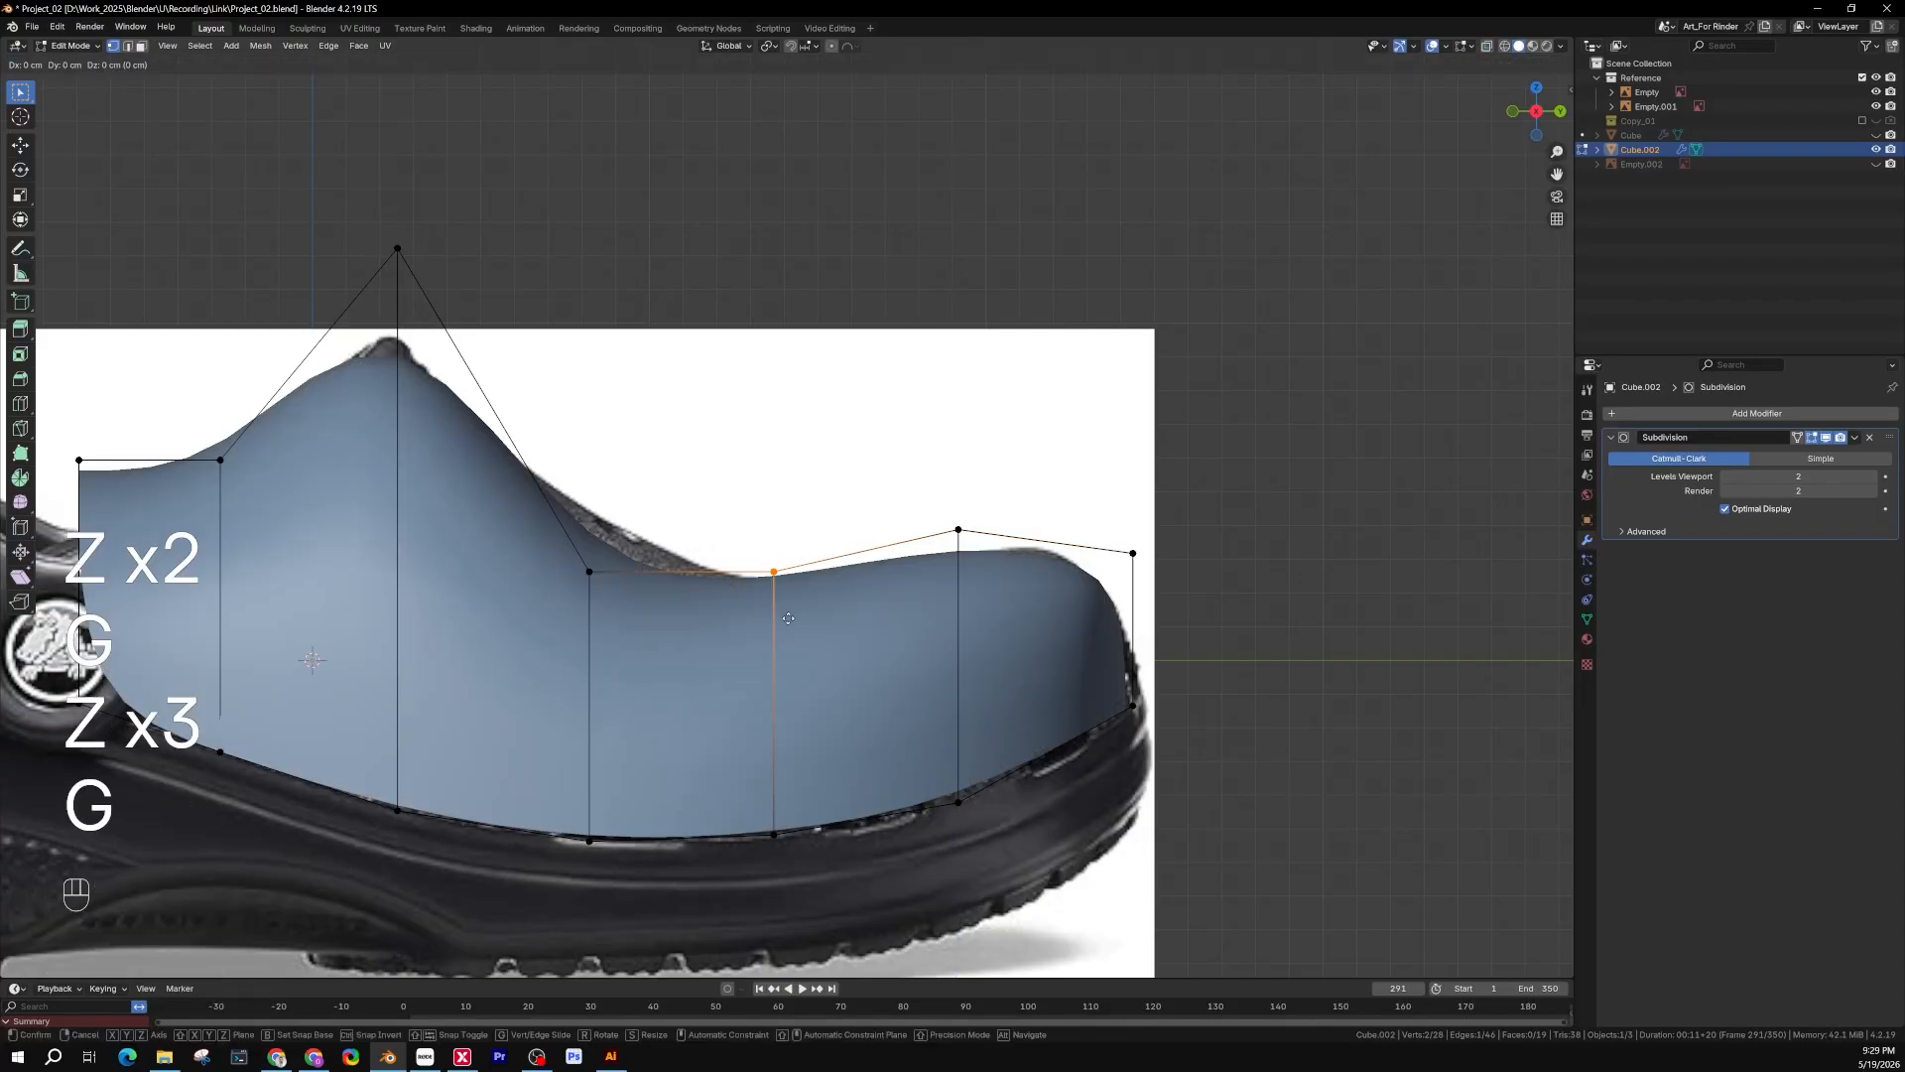
key(z)
click(784, 632)
Raise the top vertex pair between the peak and the dip by about 15.5 cm along global Z to match the instep slope
key(z)
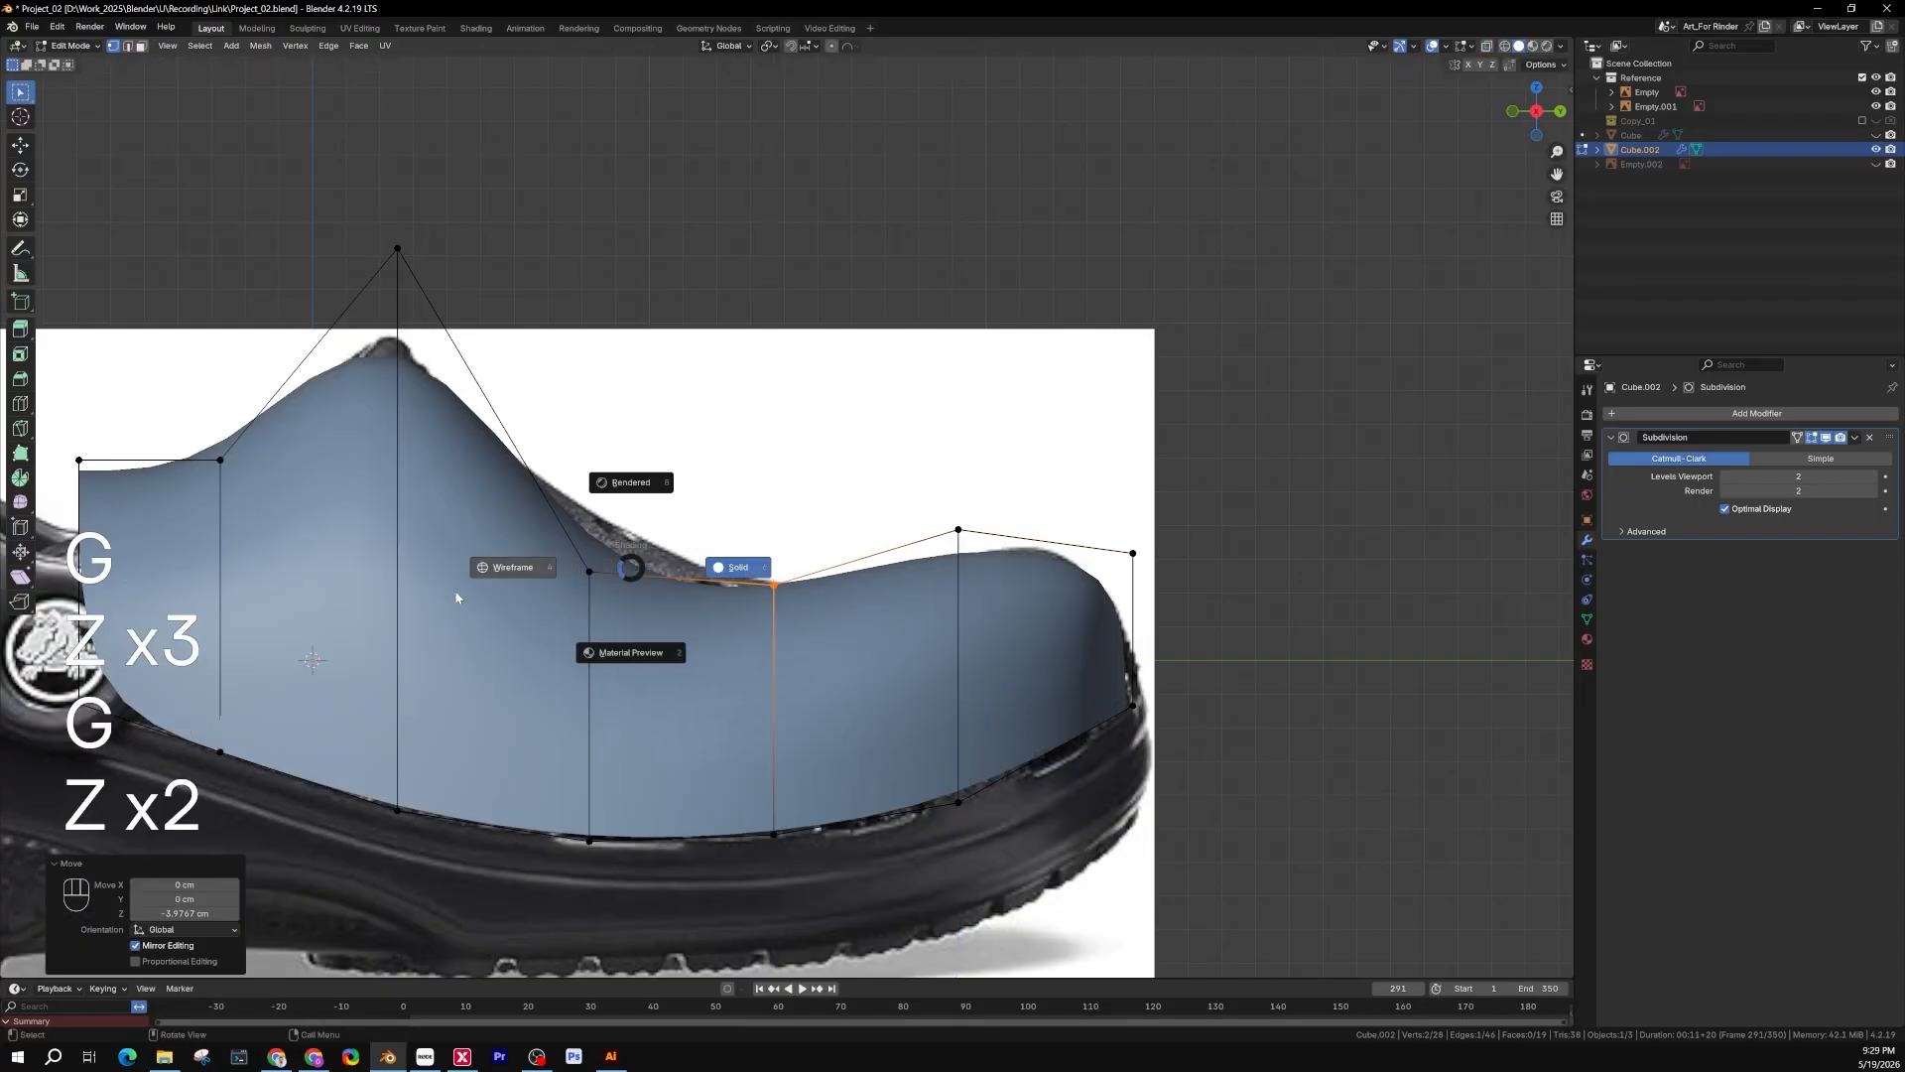
click(518, 569)
key(z)
click(821, 610)
key(g)
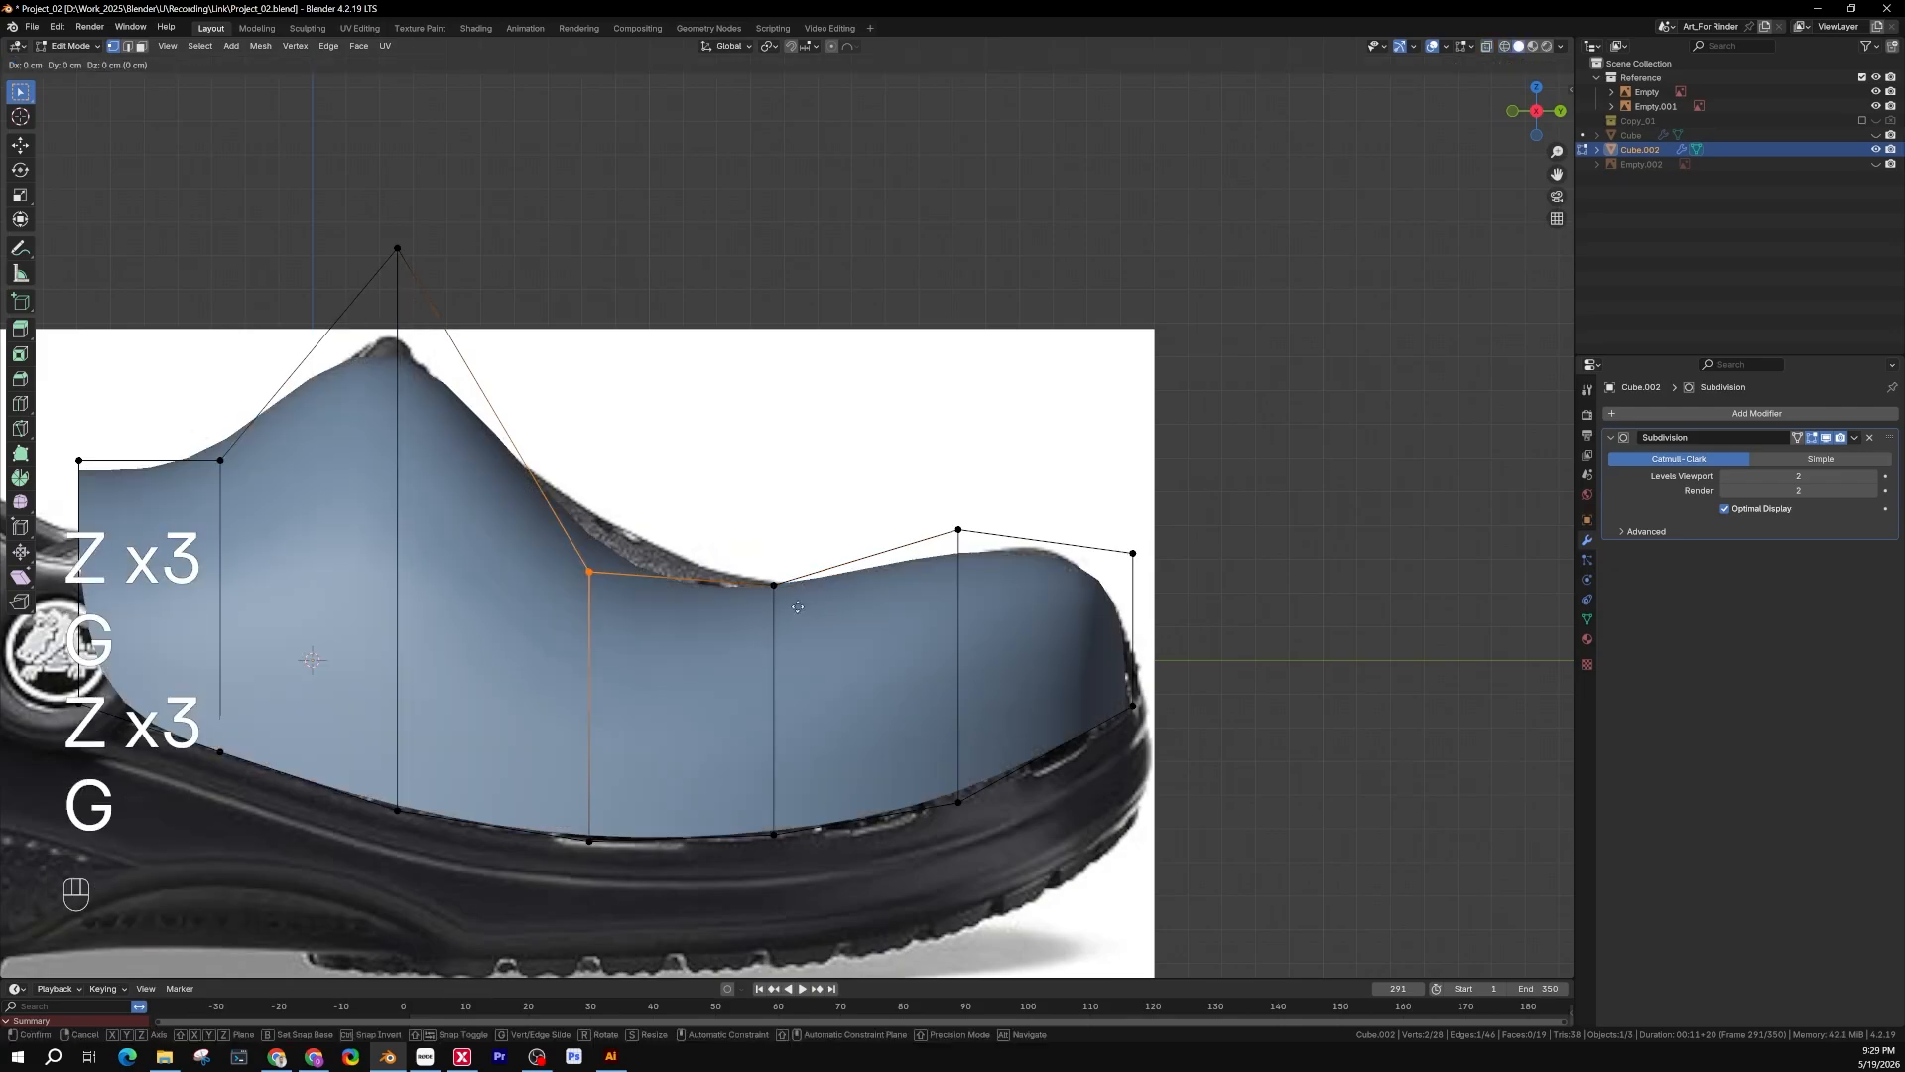
key(z)
click(798, 555)
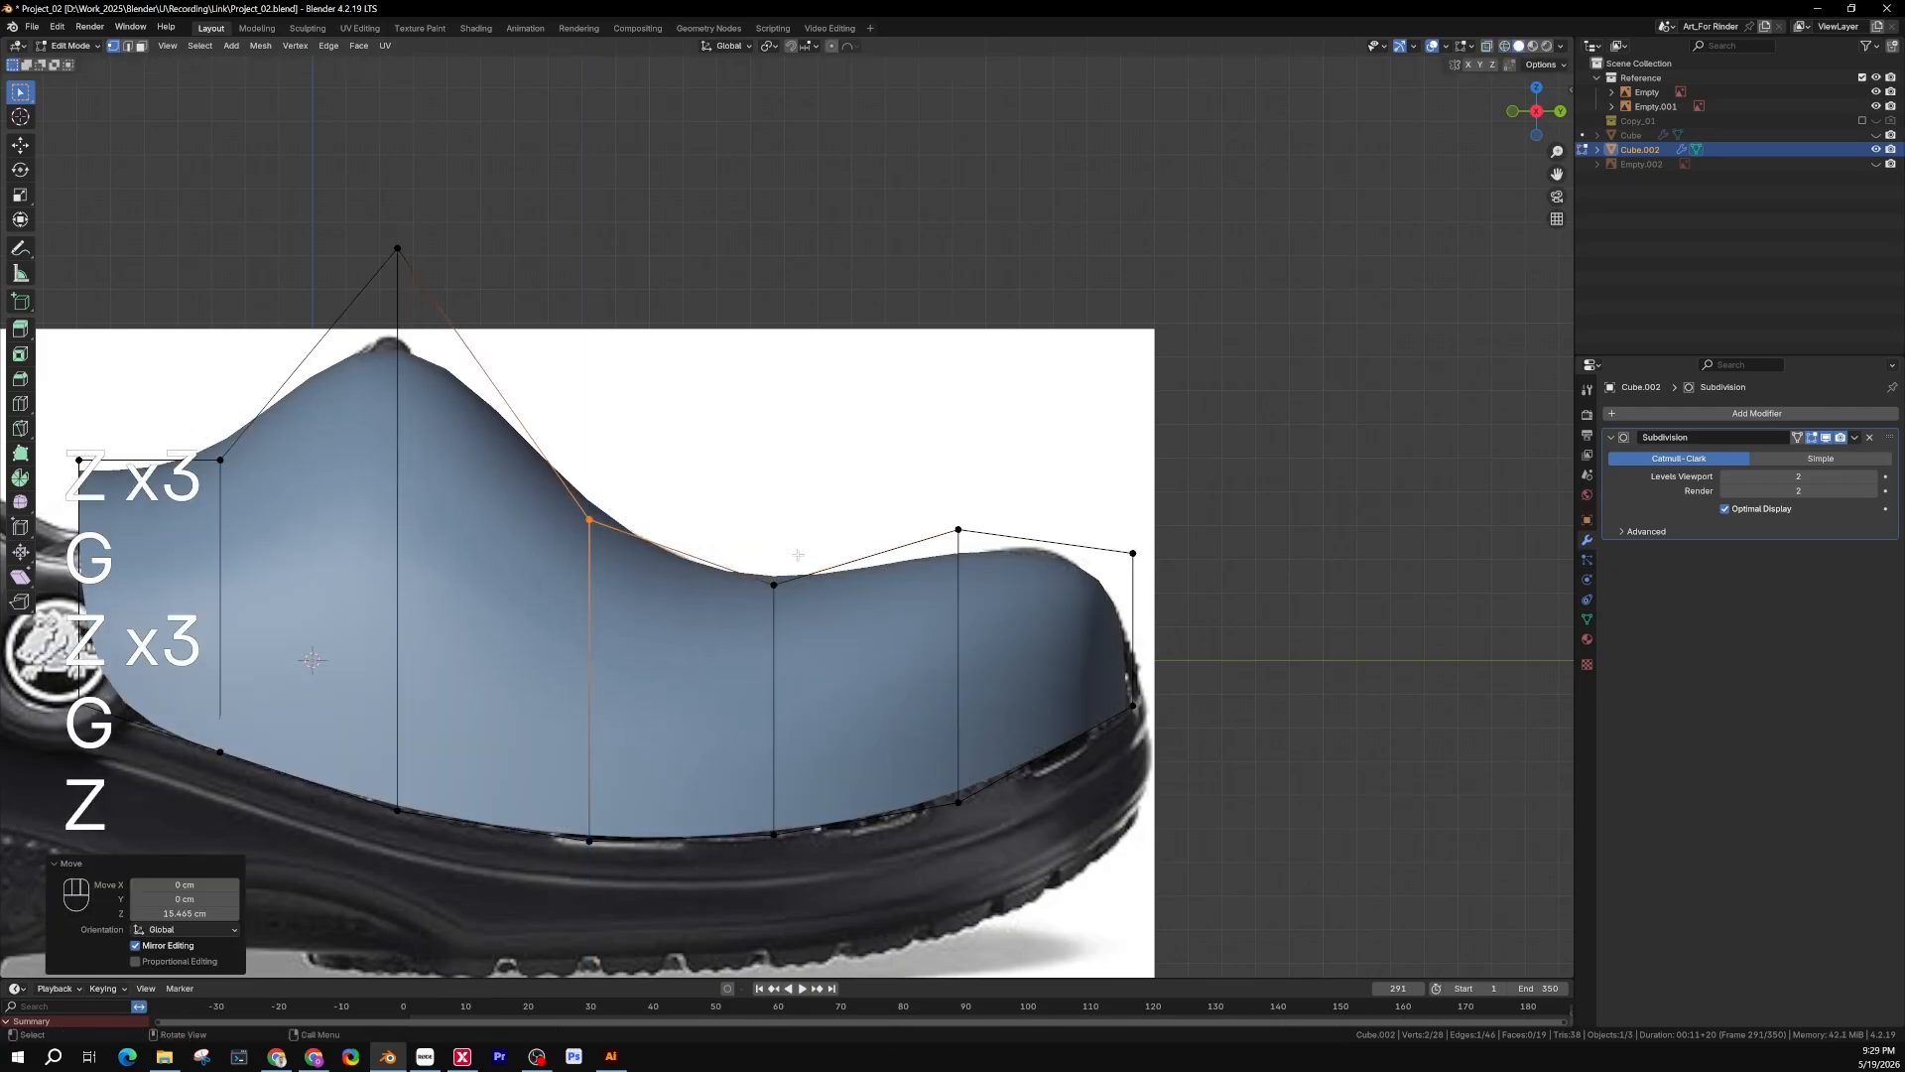
Raise the top vertices at the toe end by 5.3023 cm along global Z to fill out the toe tip
drag(1228, 512, 1083, 593)
key(z)
click(1012, 591)
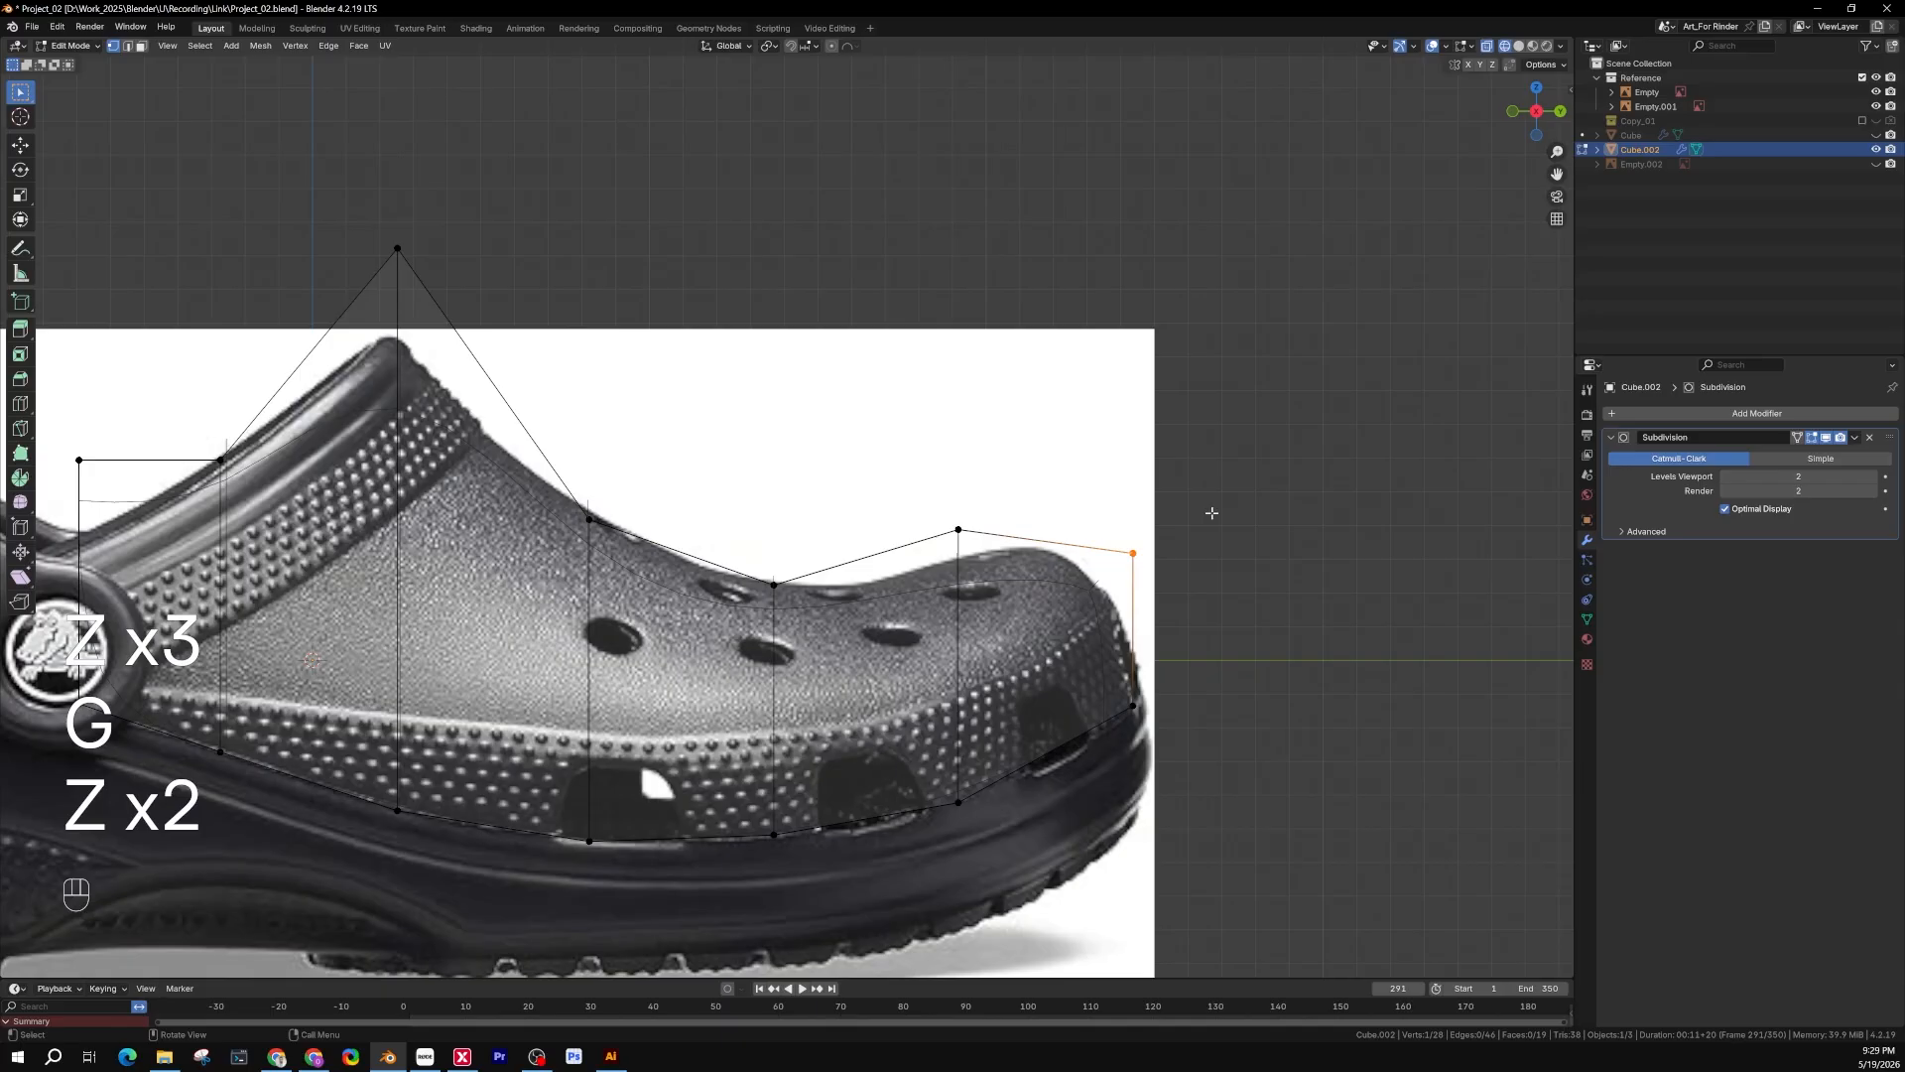
key(z)
click(1217, 590)
key(g)
key(z)
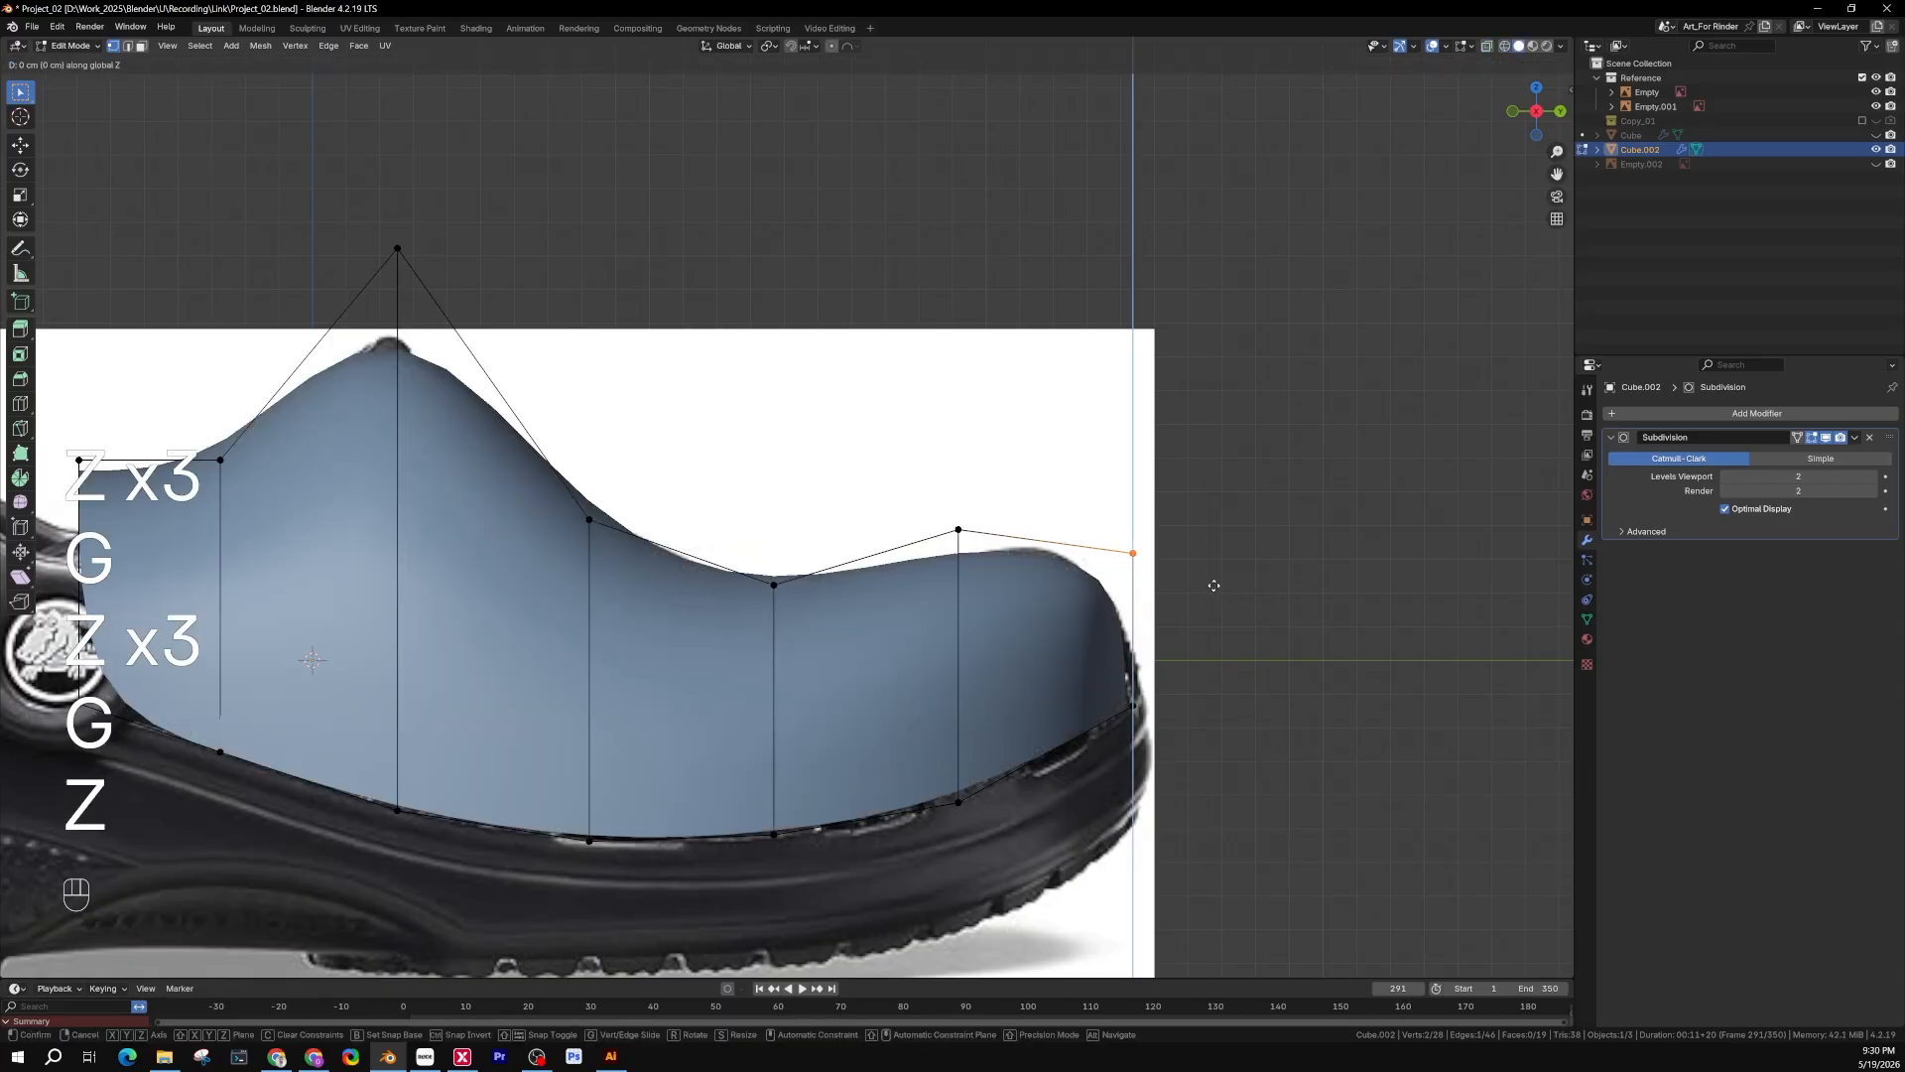
click(1213, 567)
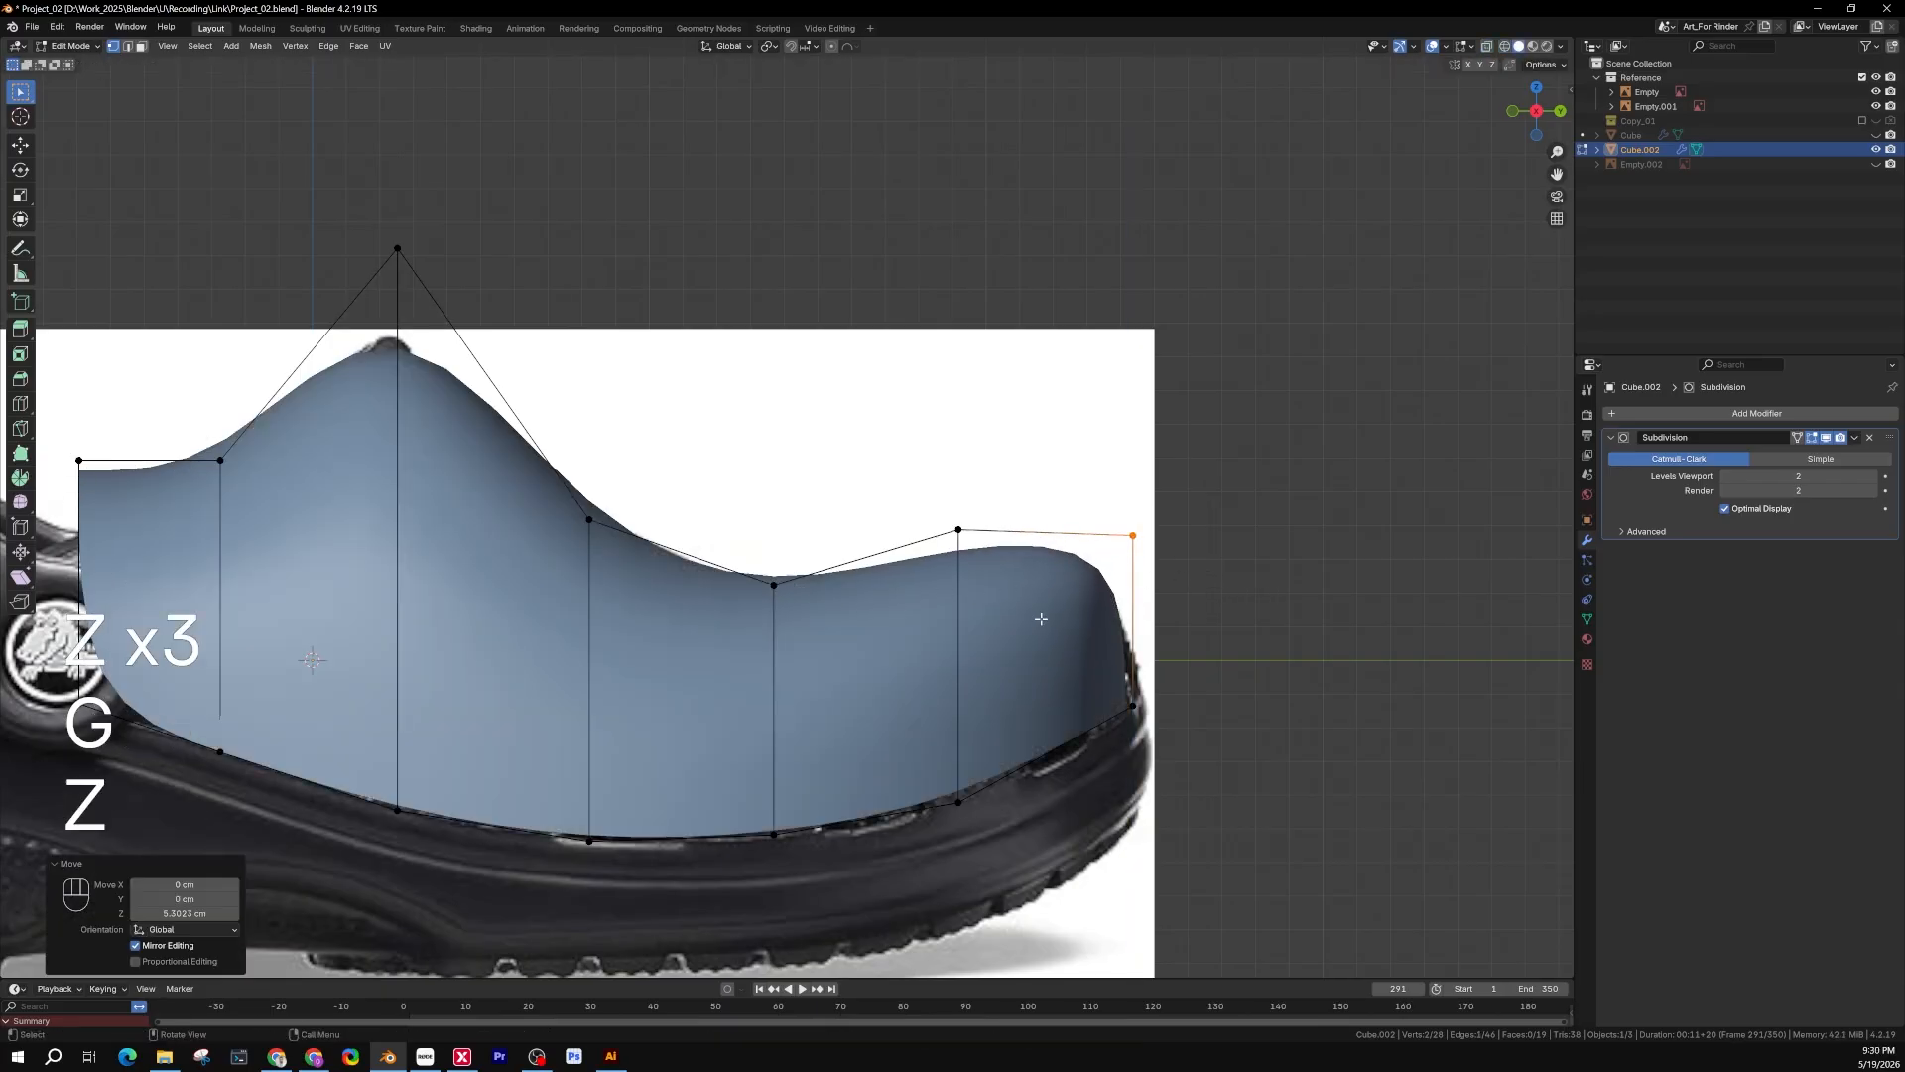
Delete the two top faces between the rear end and the peak to open up the foot entry
shift+middle_drag(1041, 619, 1395, 727)
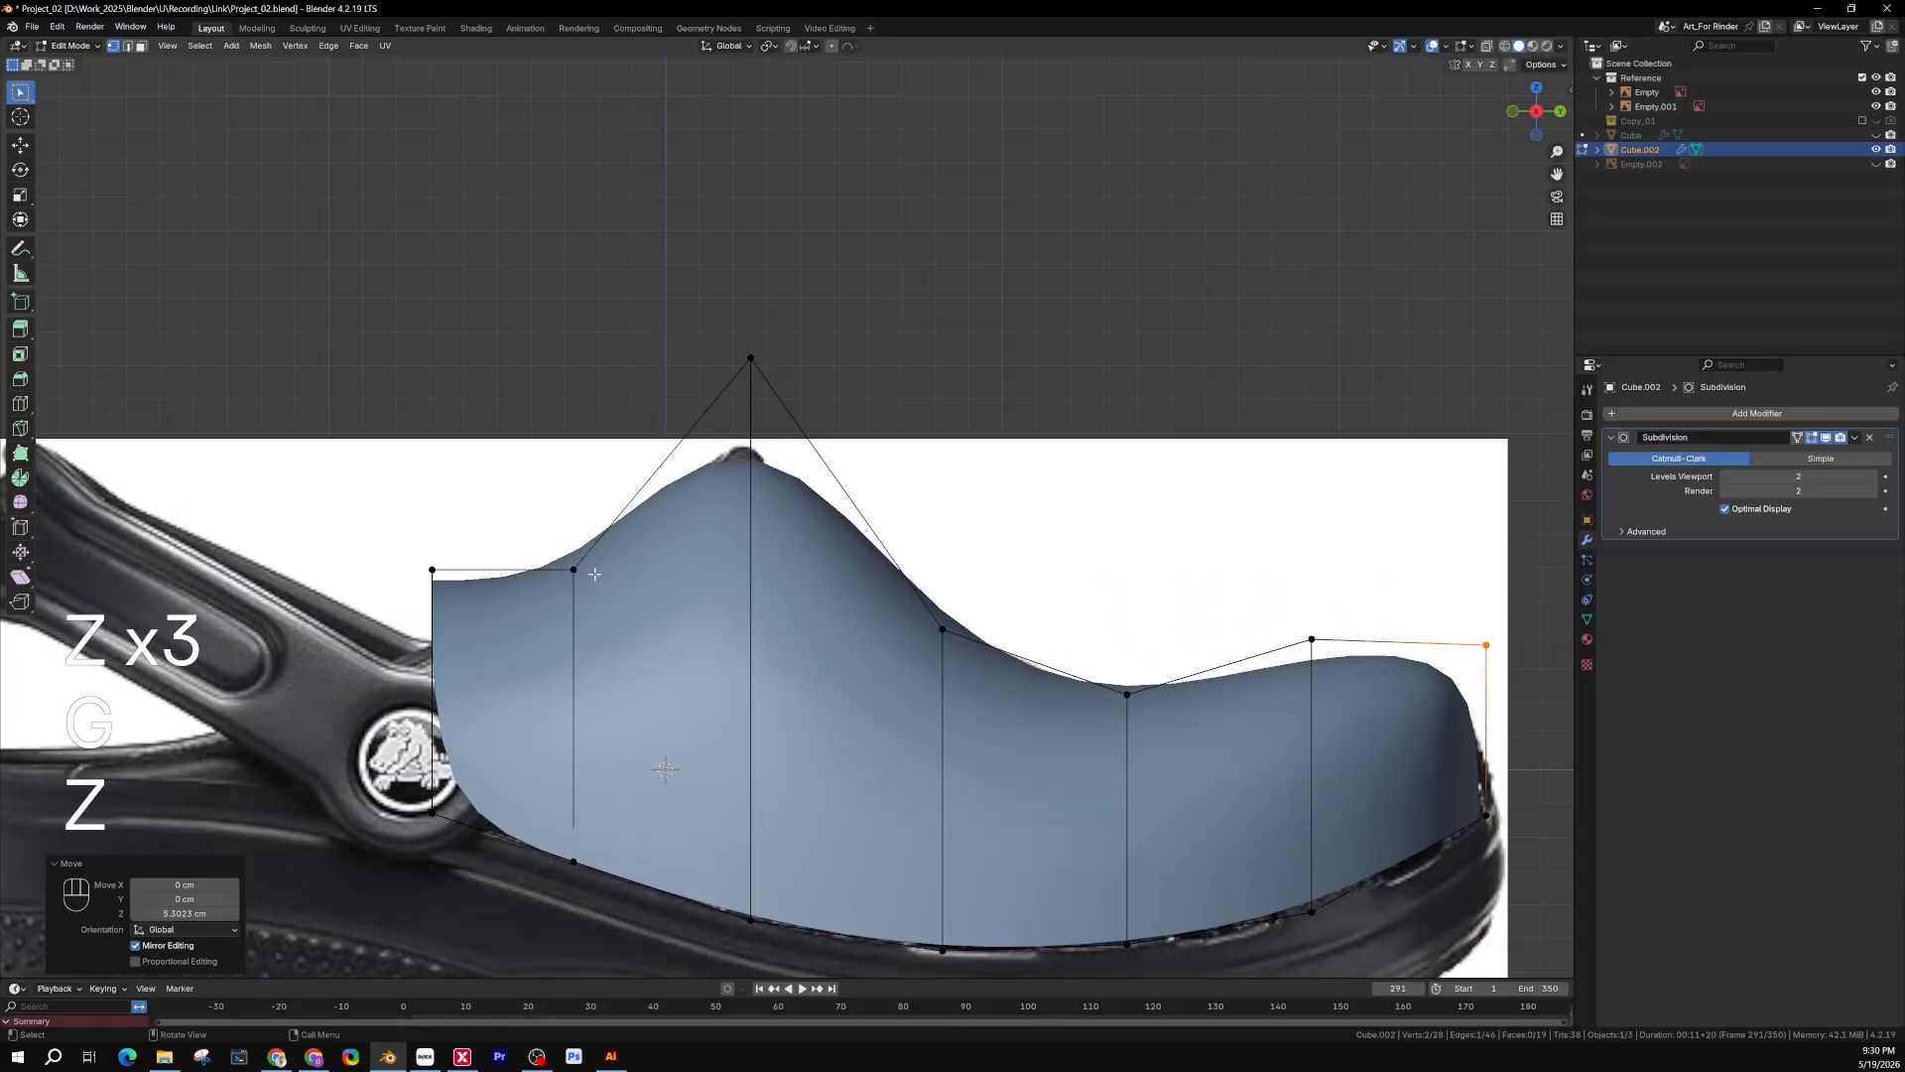
click(750, 358)
scroll(639, 426, down, 3)
middle_drag(639, 427, 815, 623)
middle_drag(1028, 683, 609, 714)
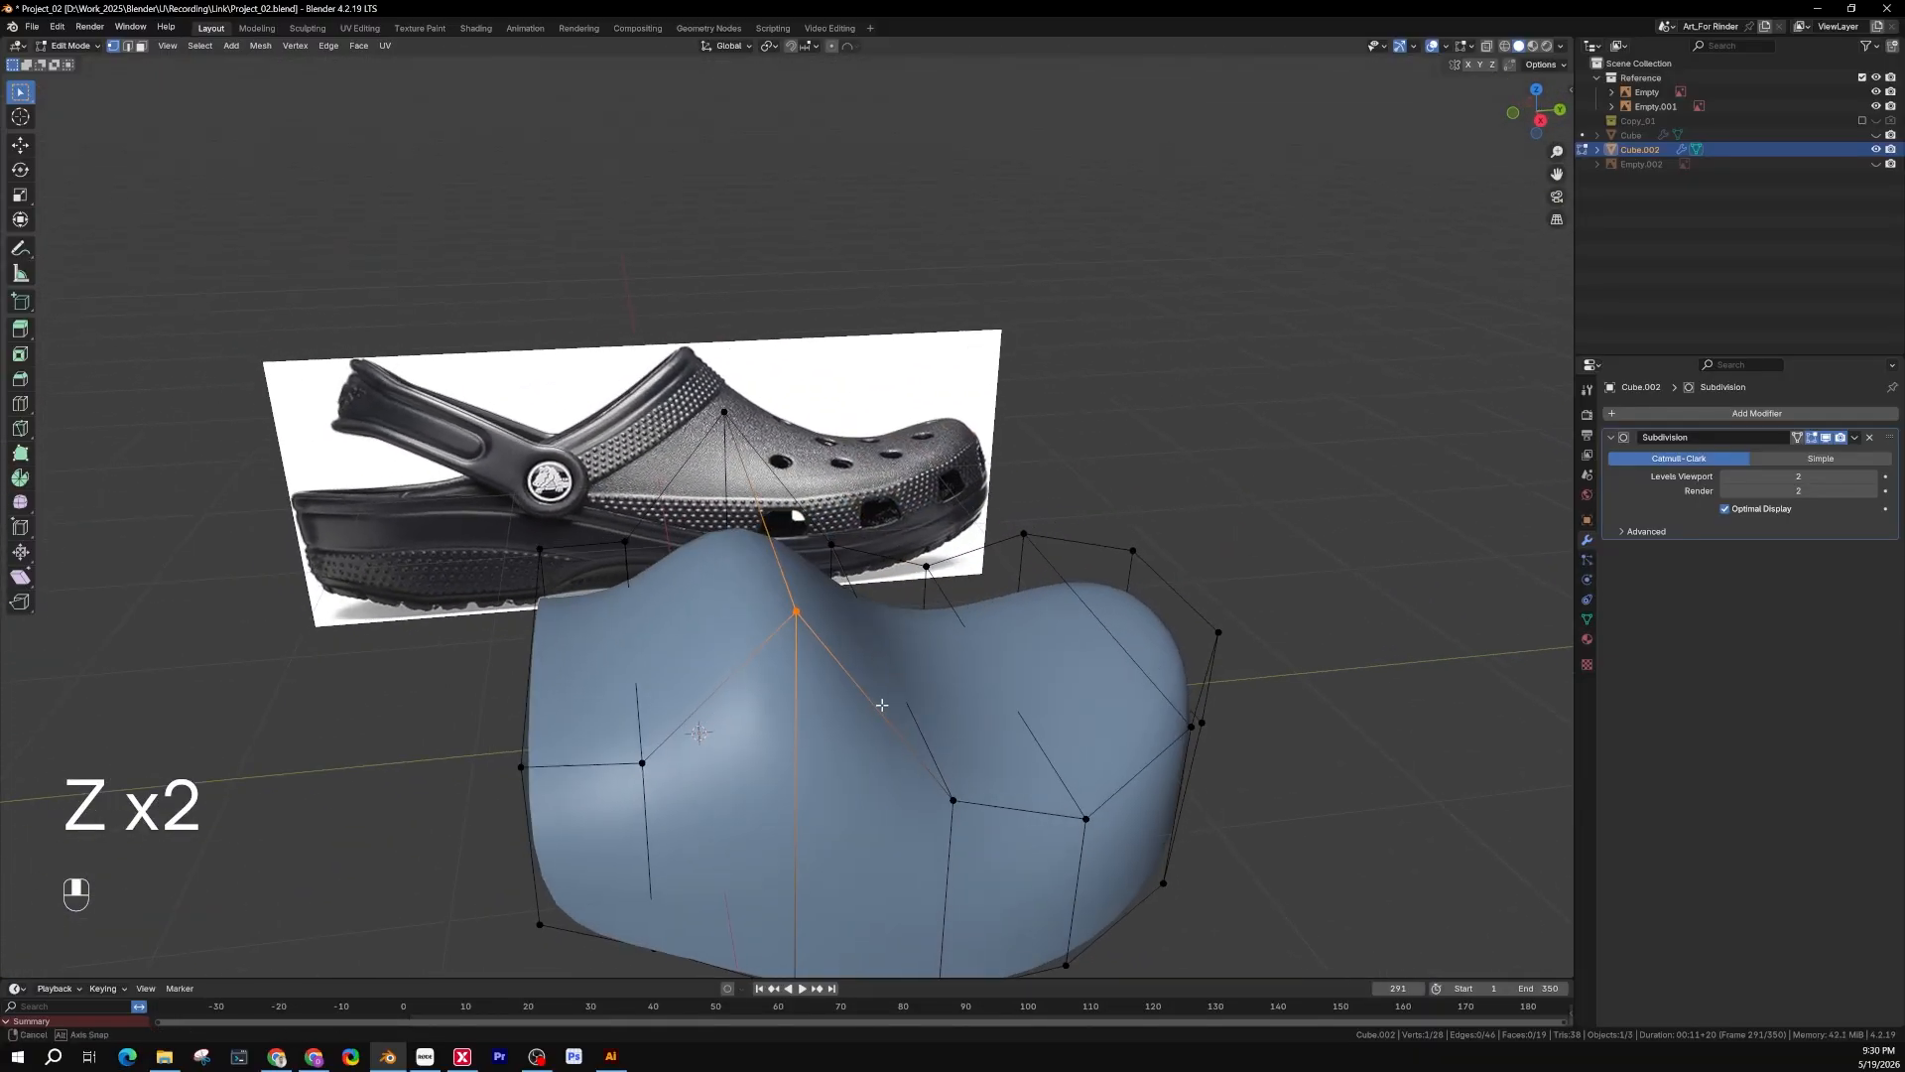
key(3)
click(608, 713)
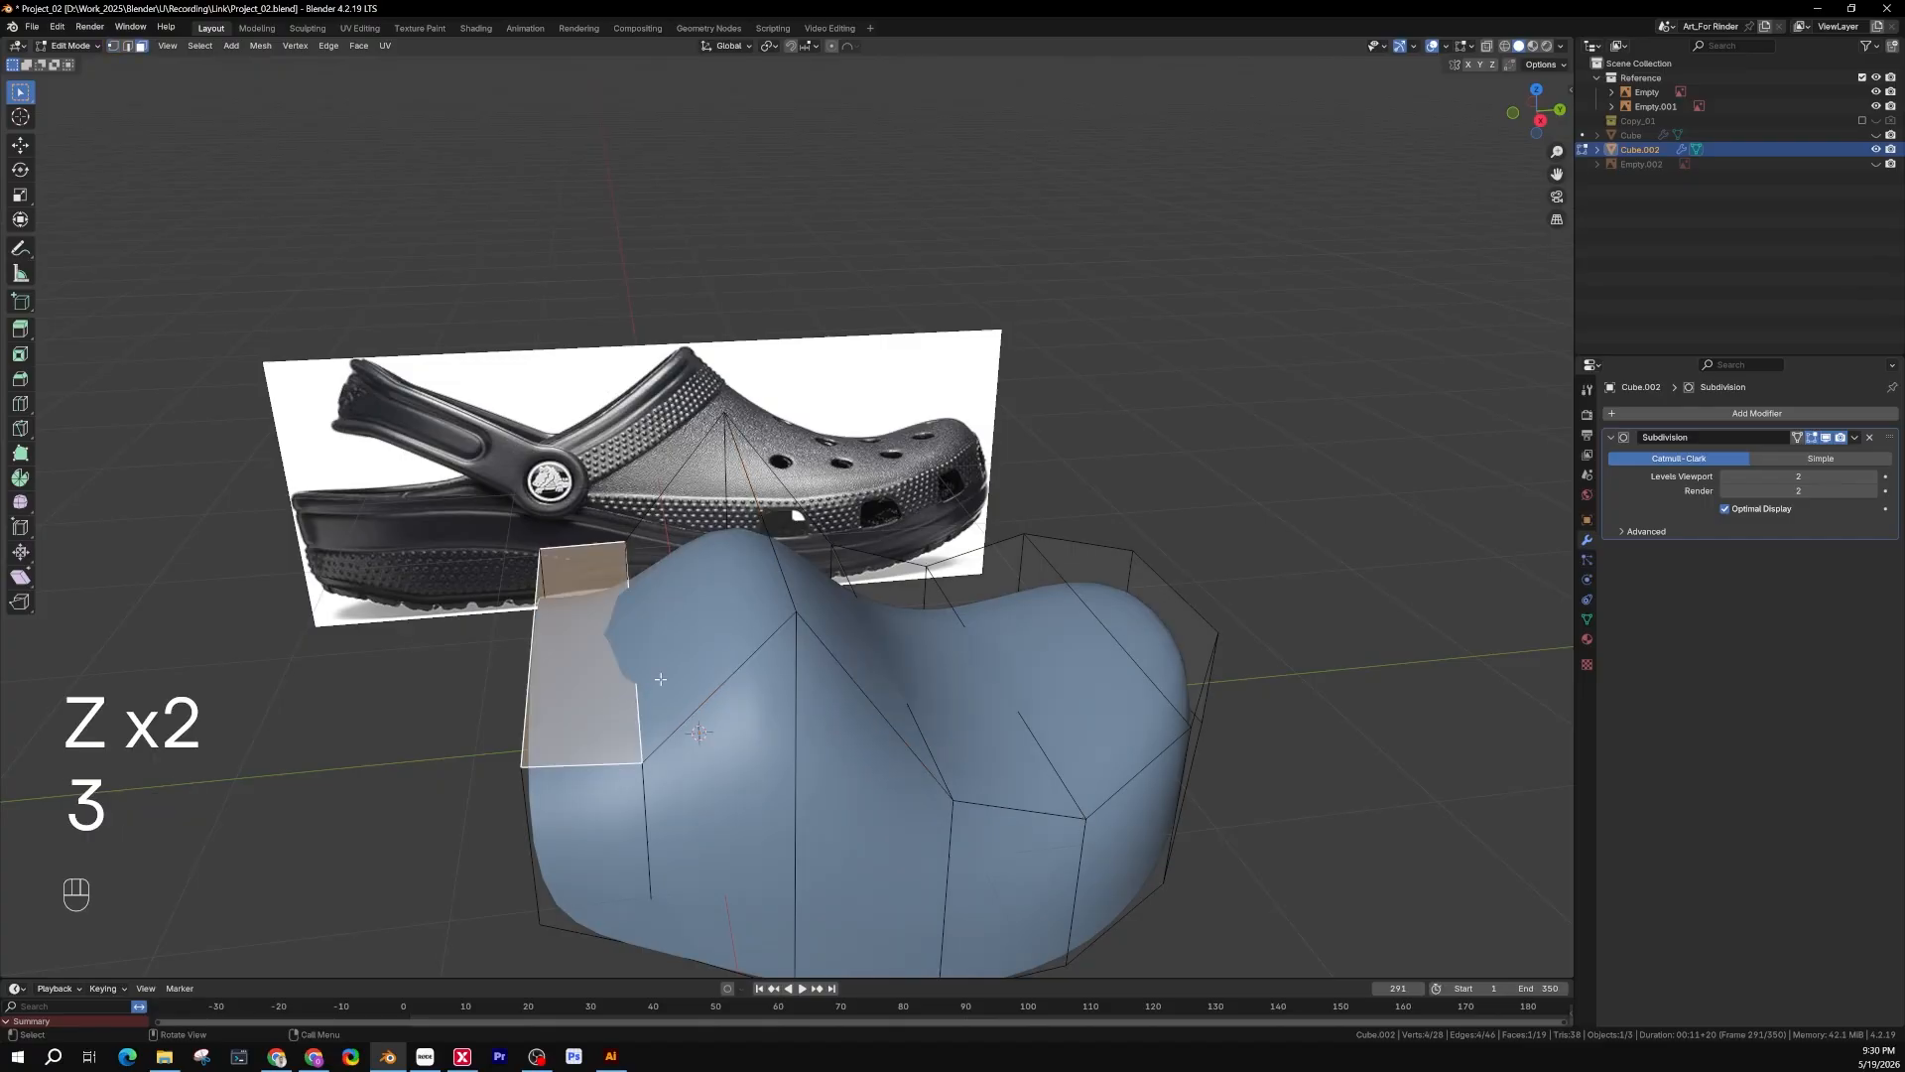
shift+click(690, 611)
key(x)
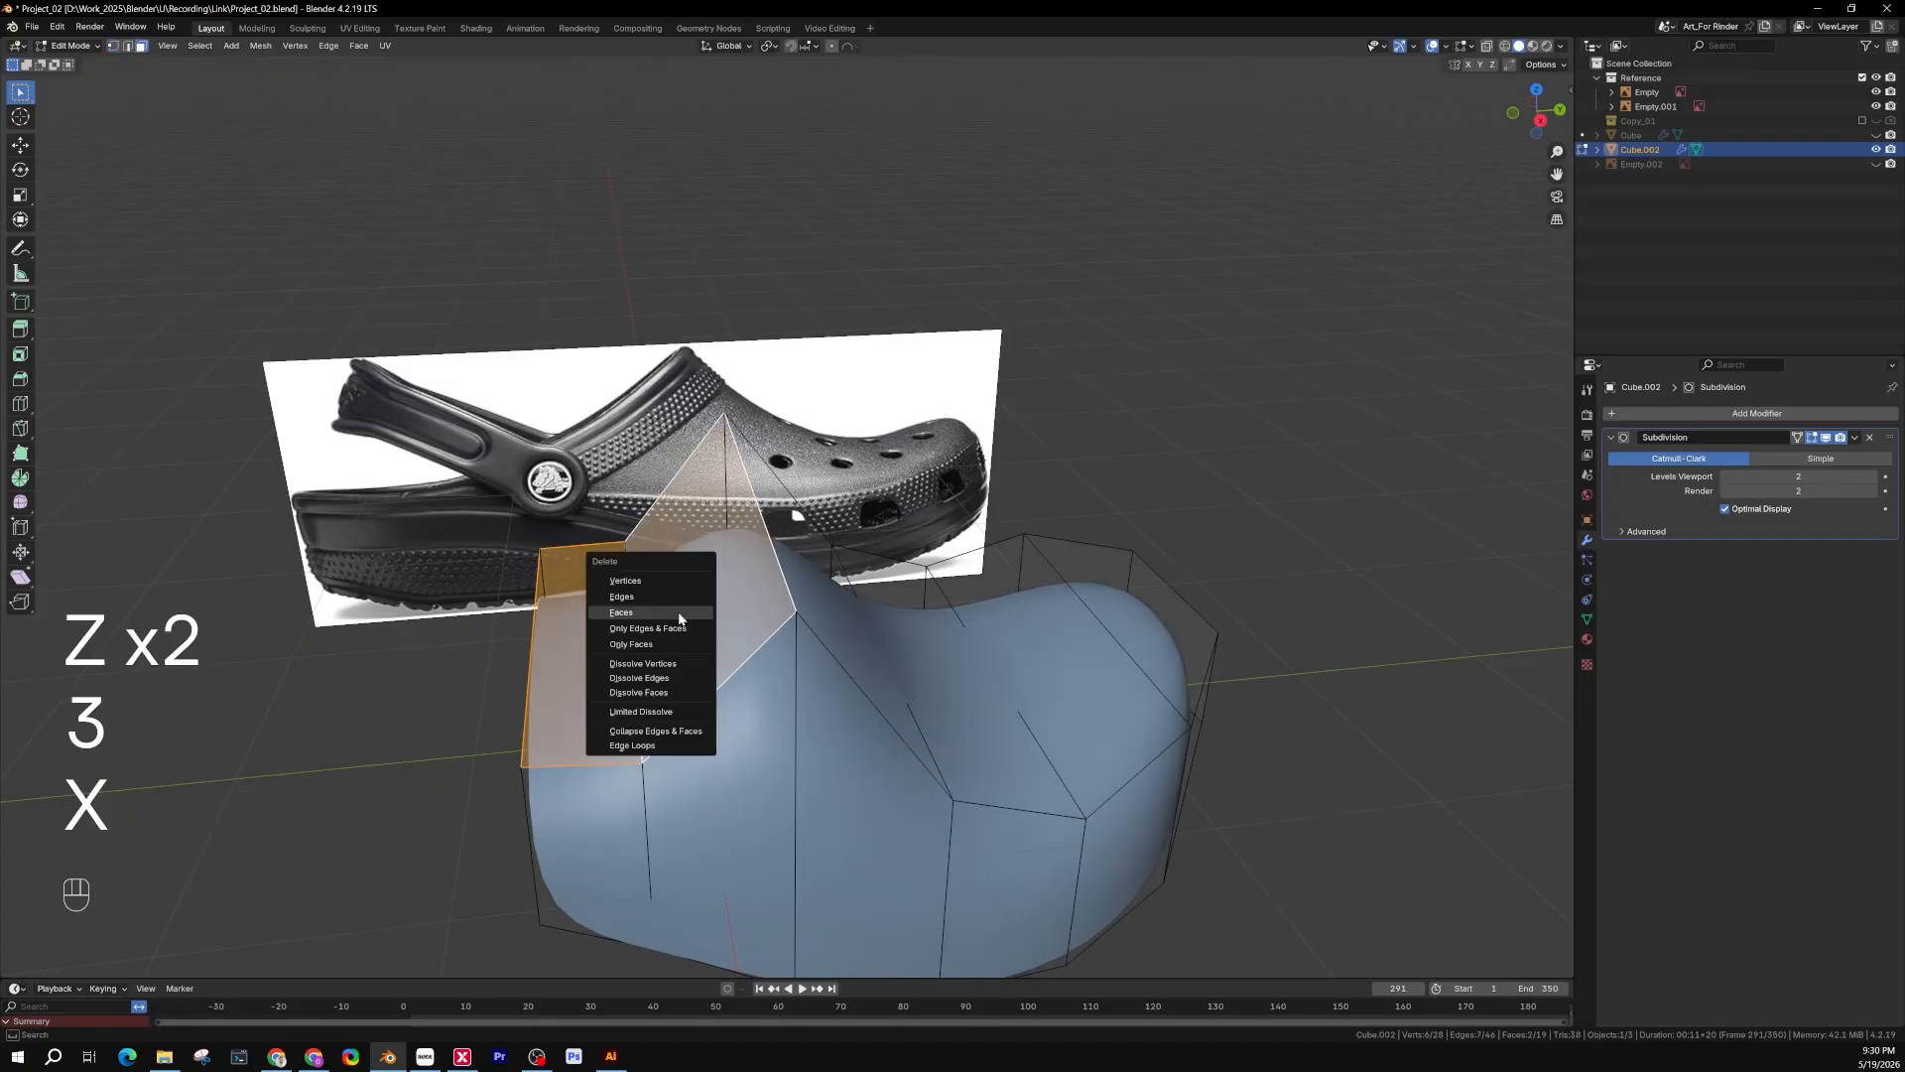
click(689, 615)
middle_drag(685, 614, 683, 576)
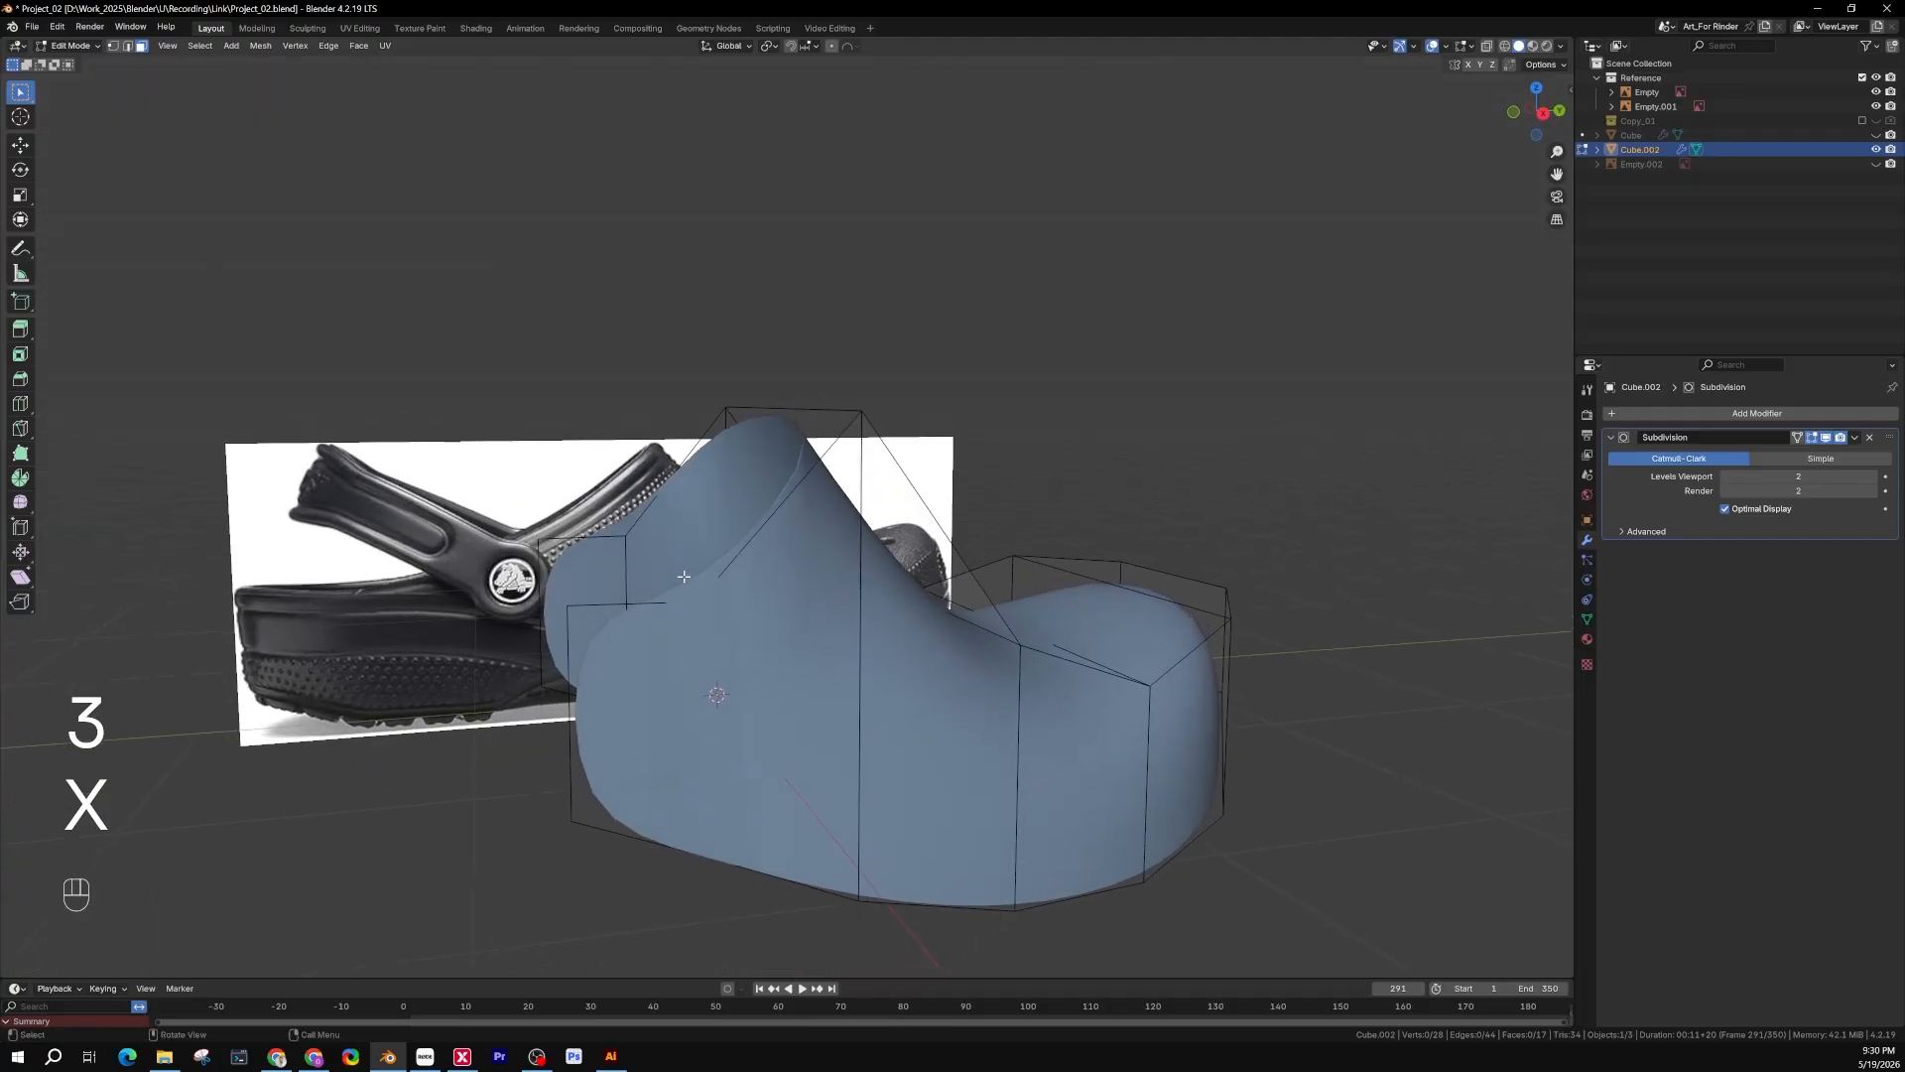
In the right side view, lower the top vertex pair at the peak by 24.037 cm along global Z to match the reference
key(KP_3)
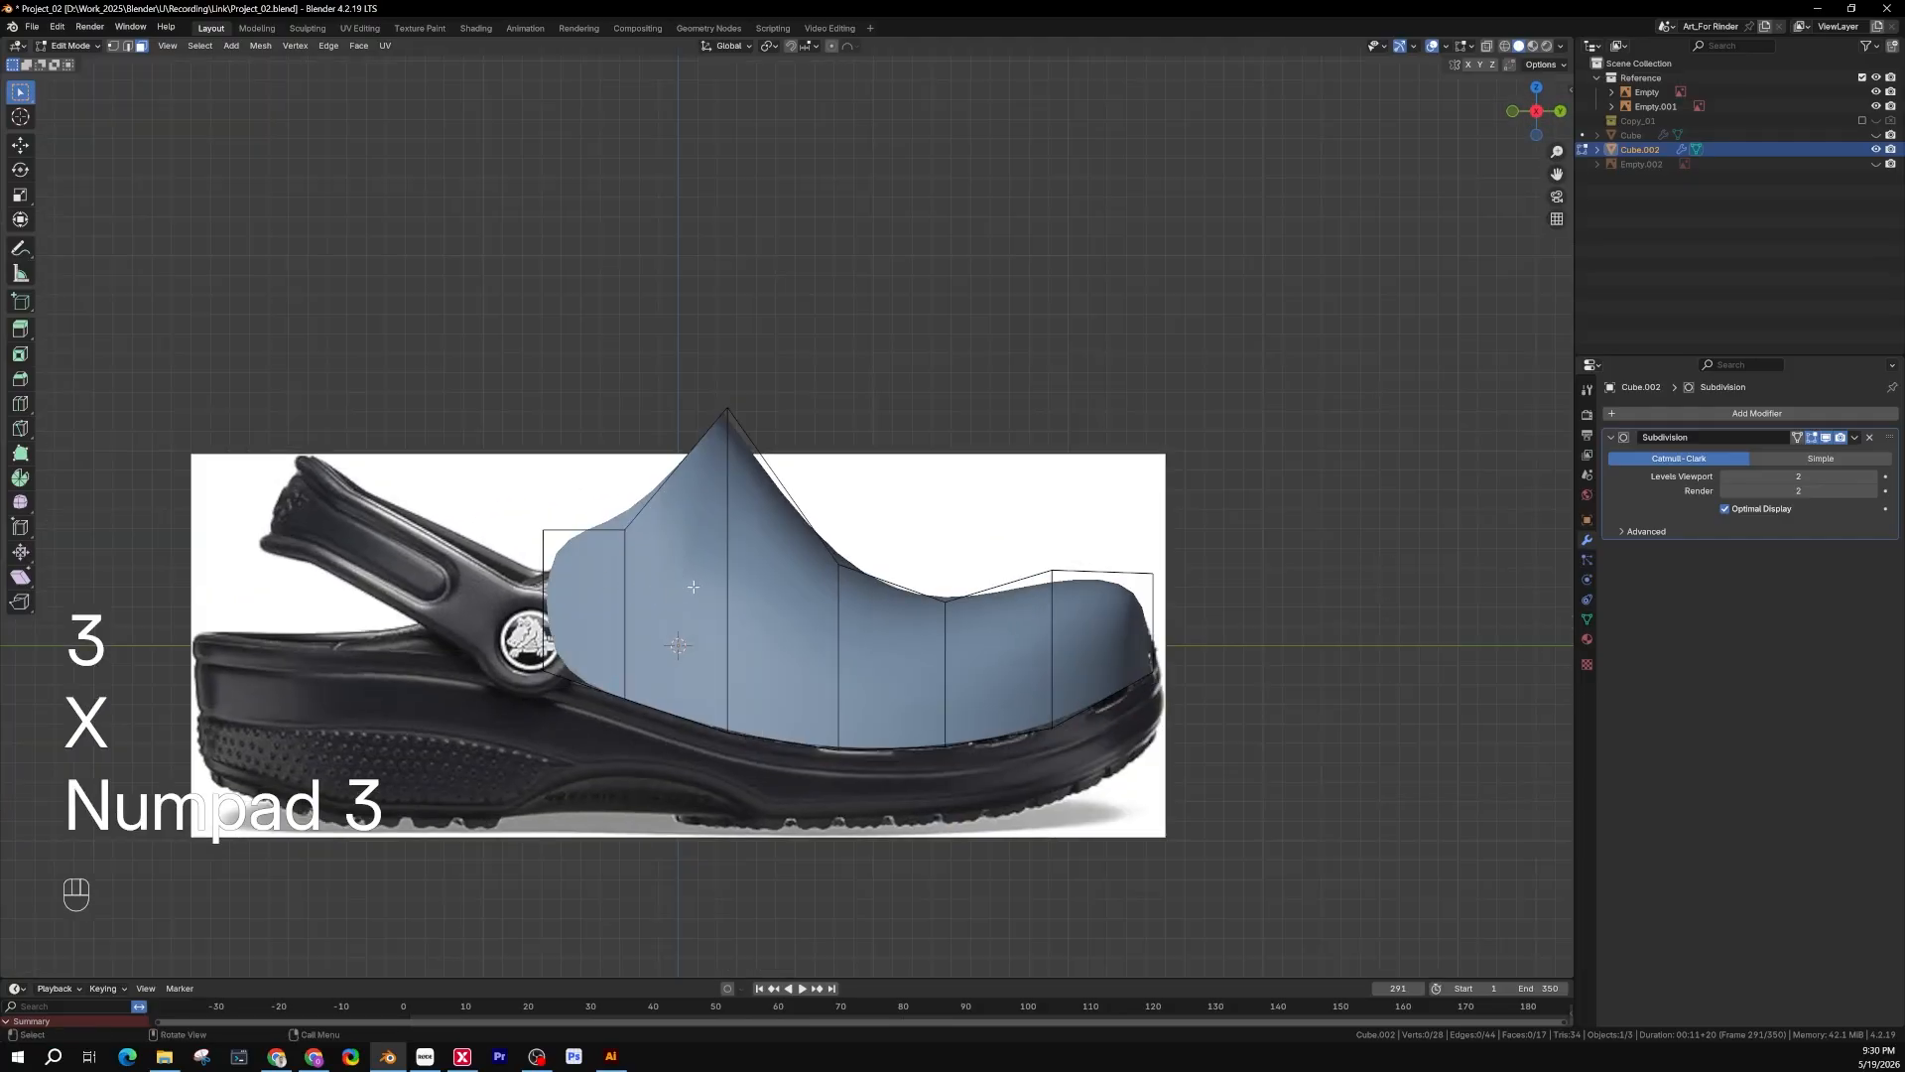
key(z)
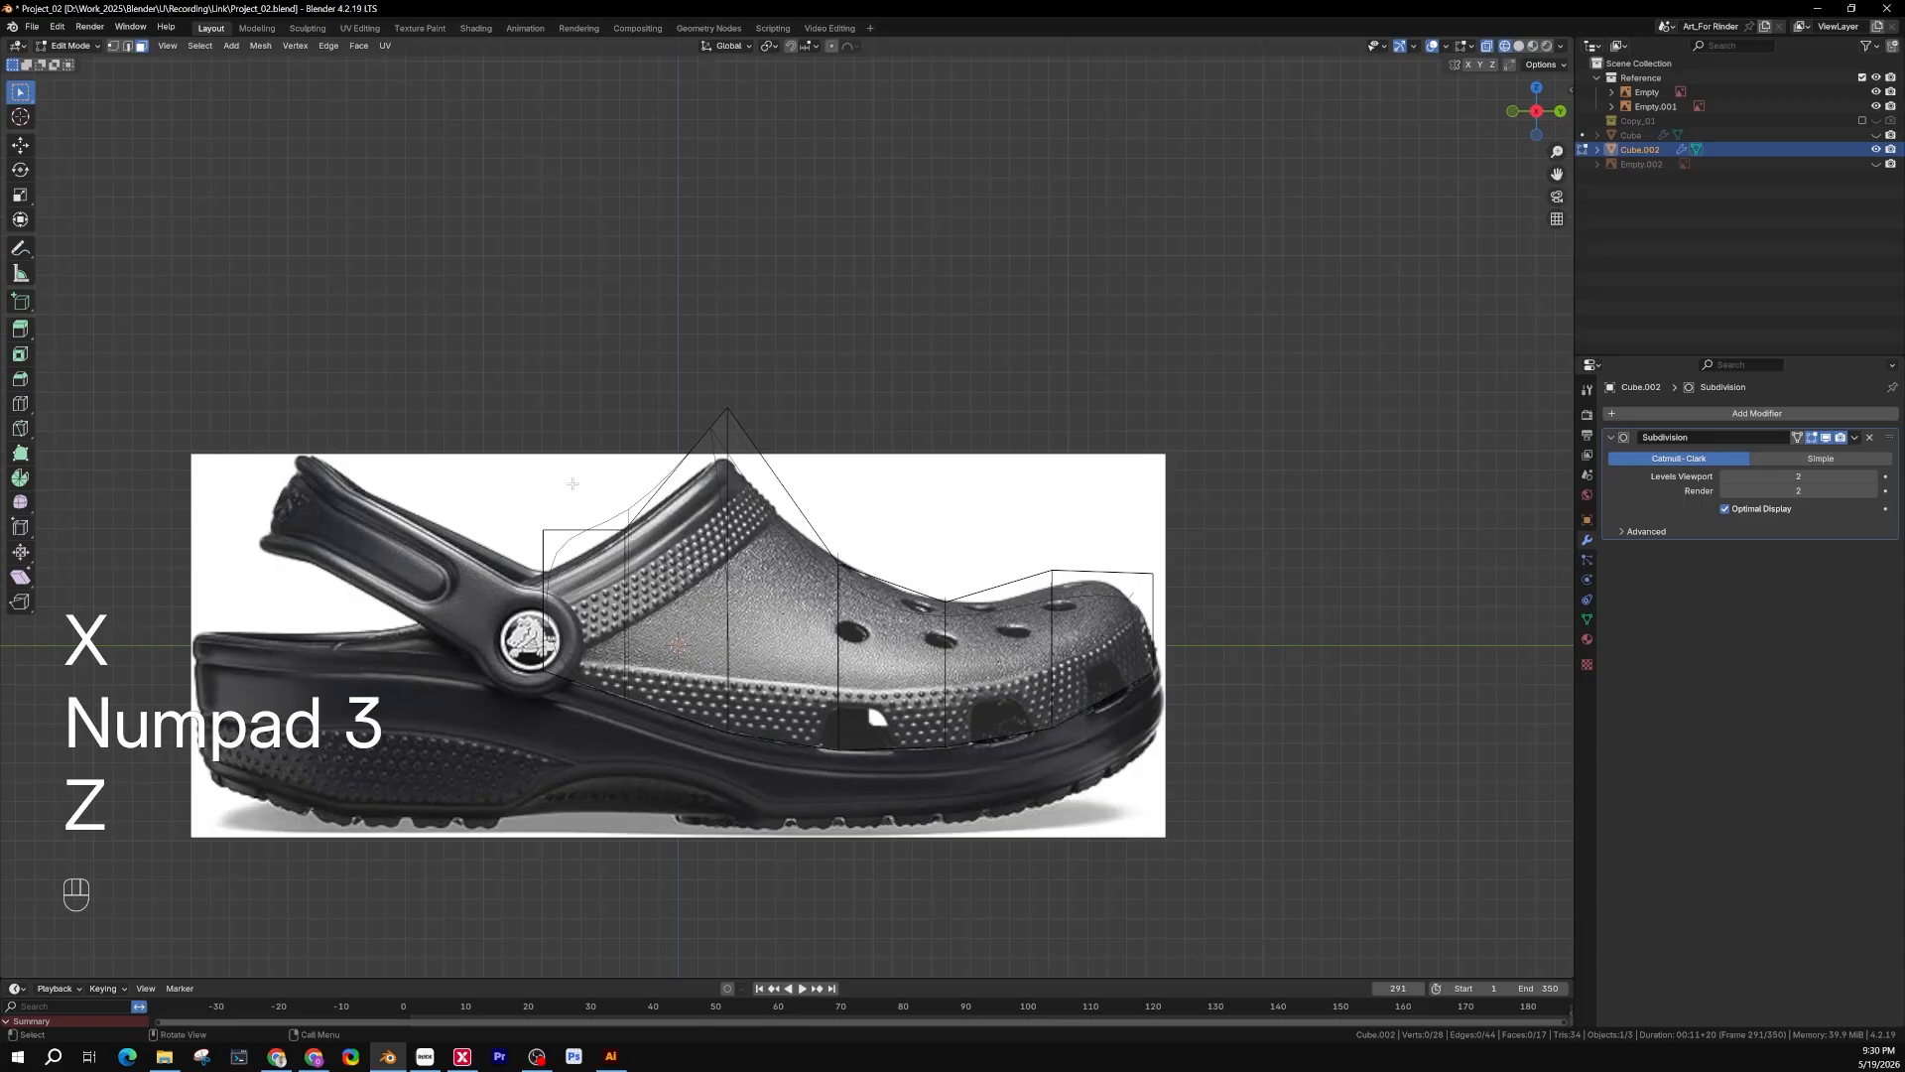
key(z)
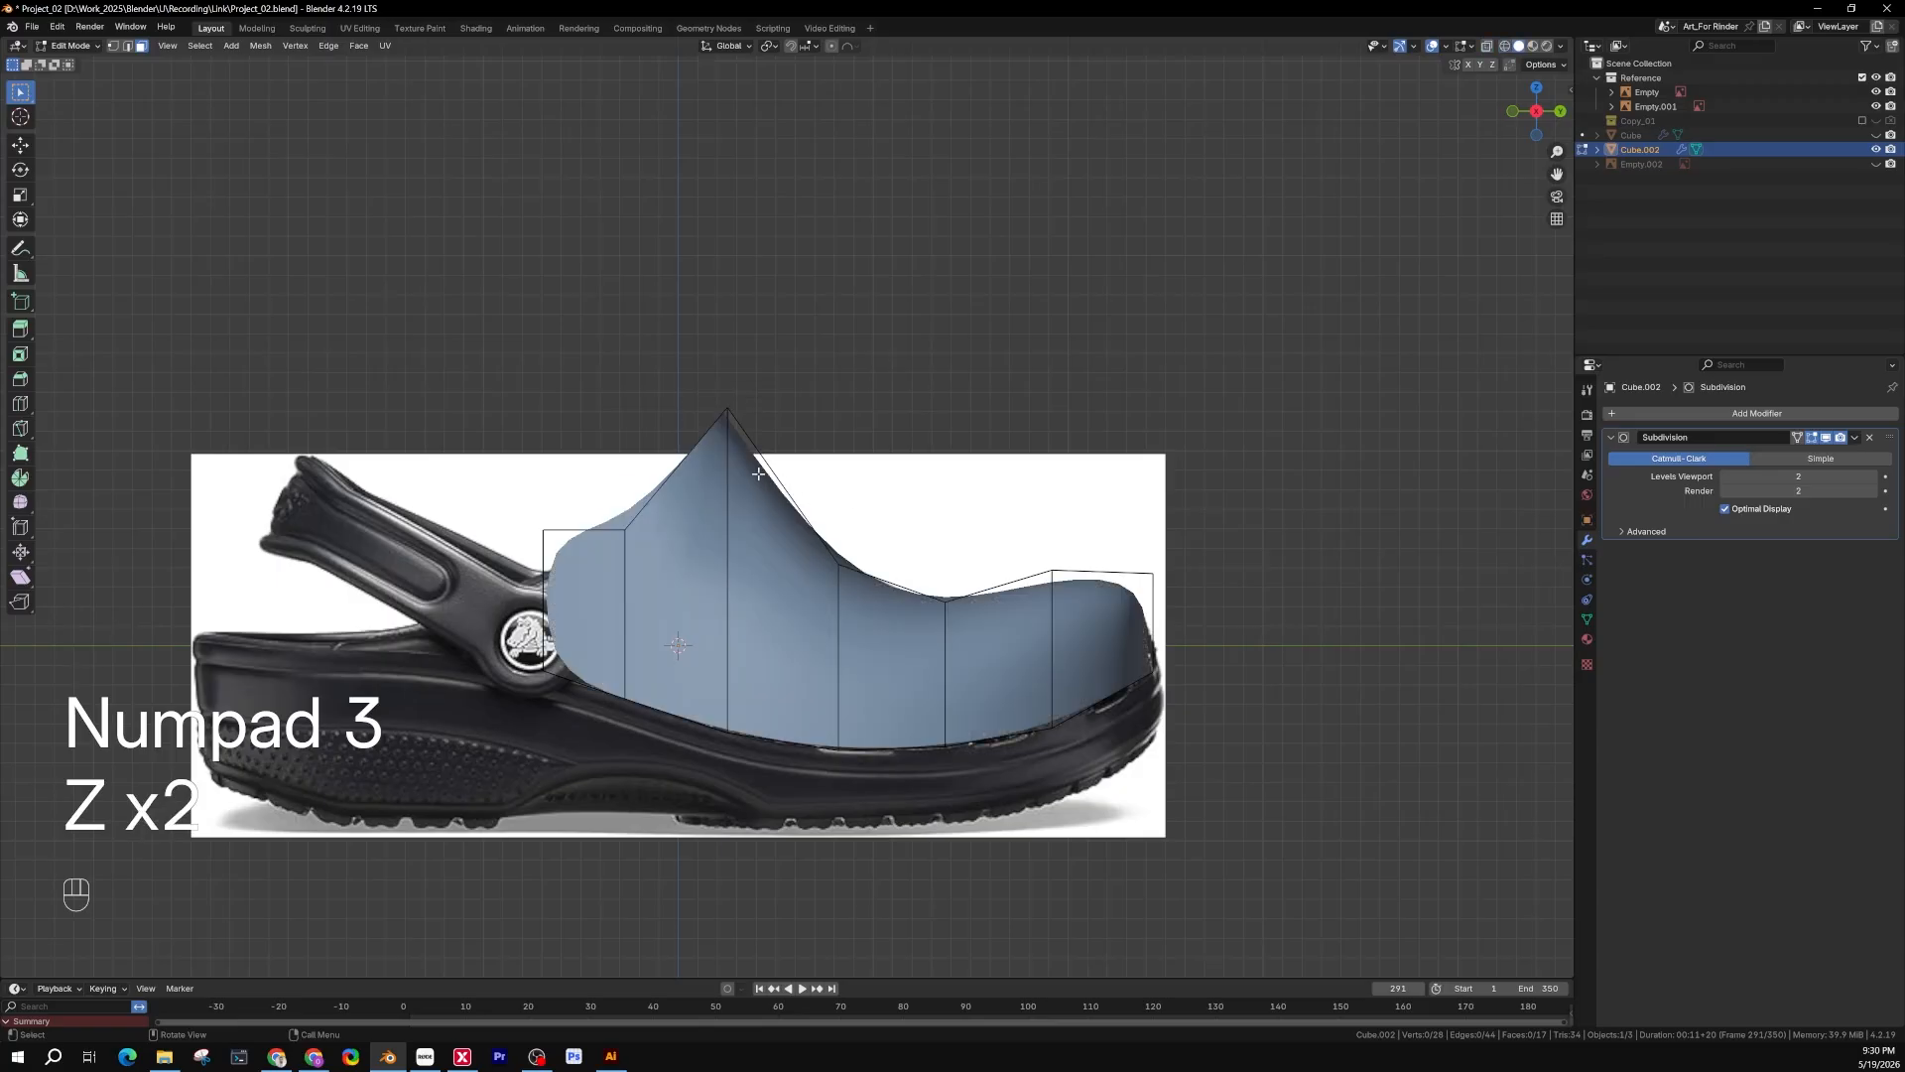
scroll(758, 475, up, 2)
key(1)
key(z)
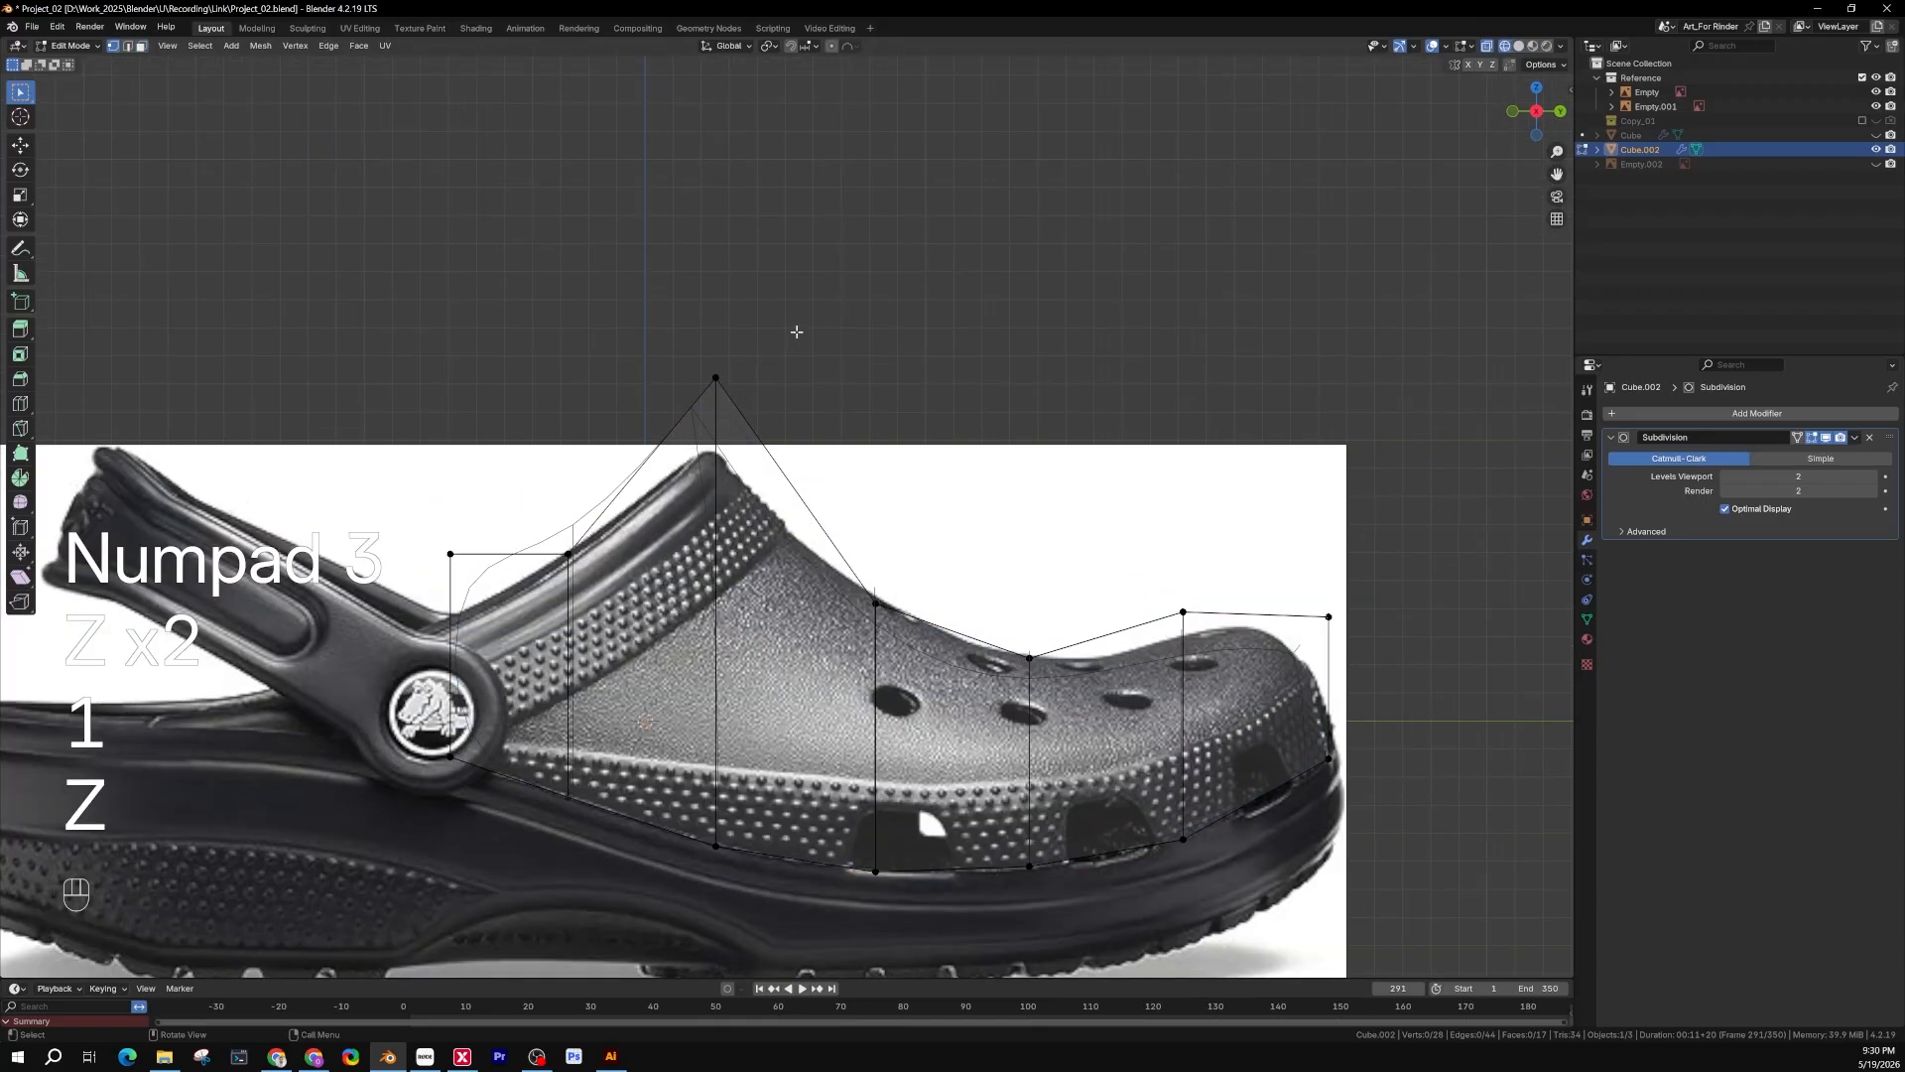
drag(797, 332, 652, 434)
key(g)
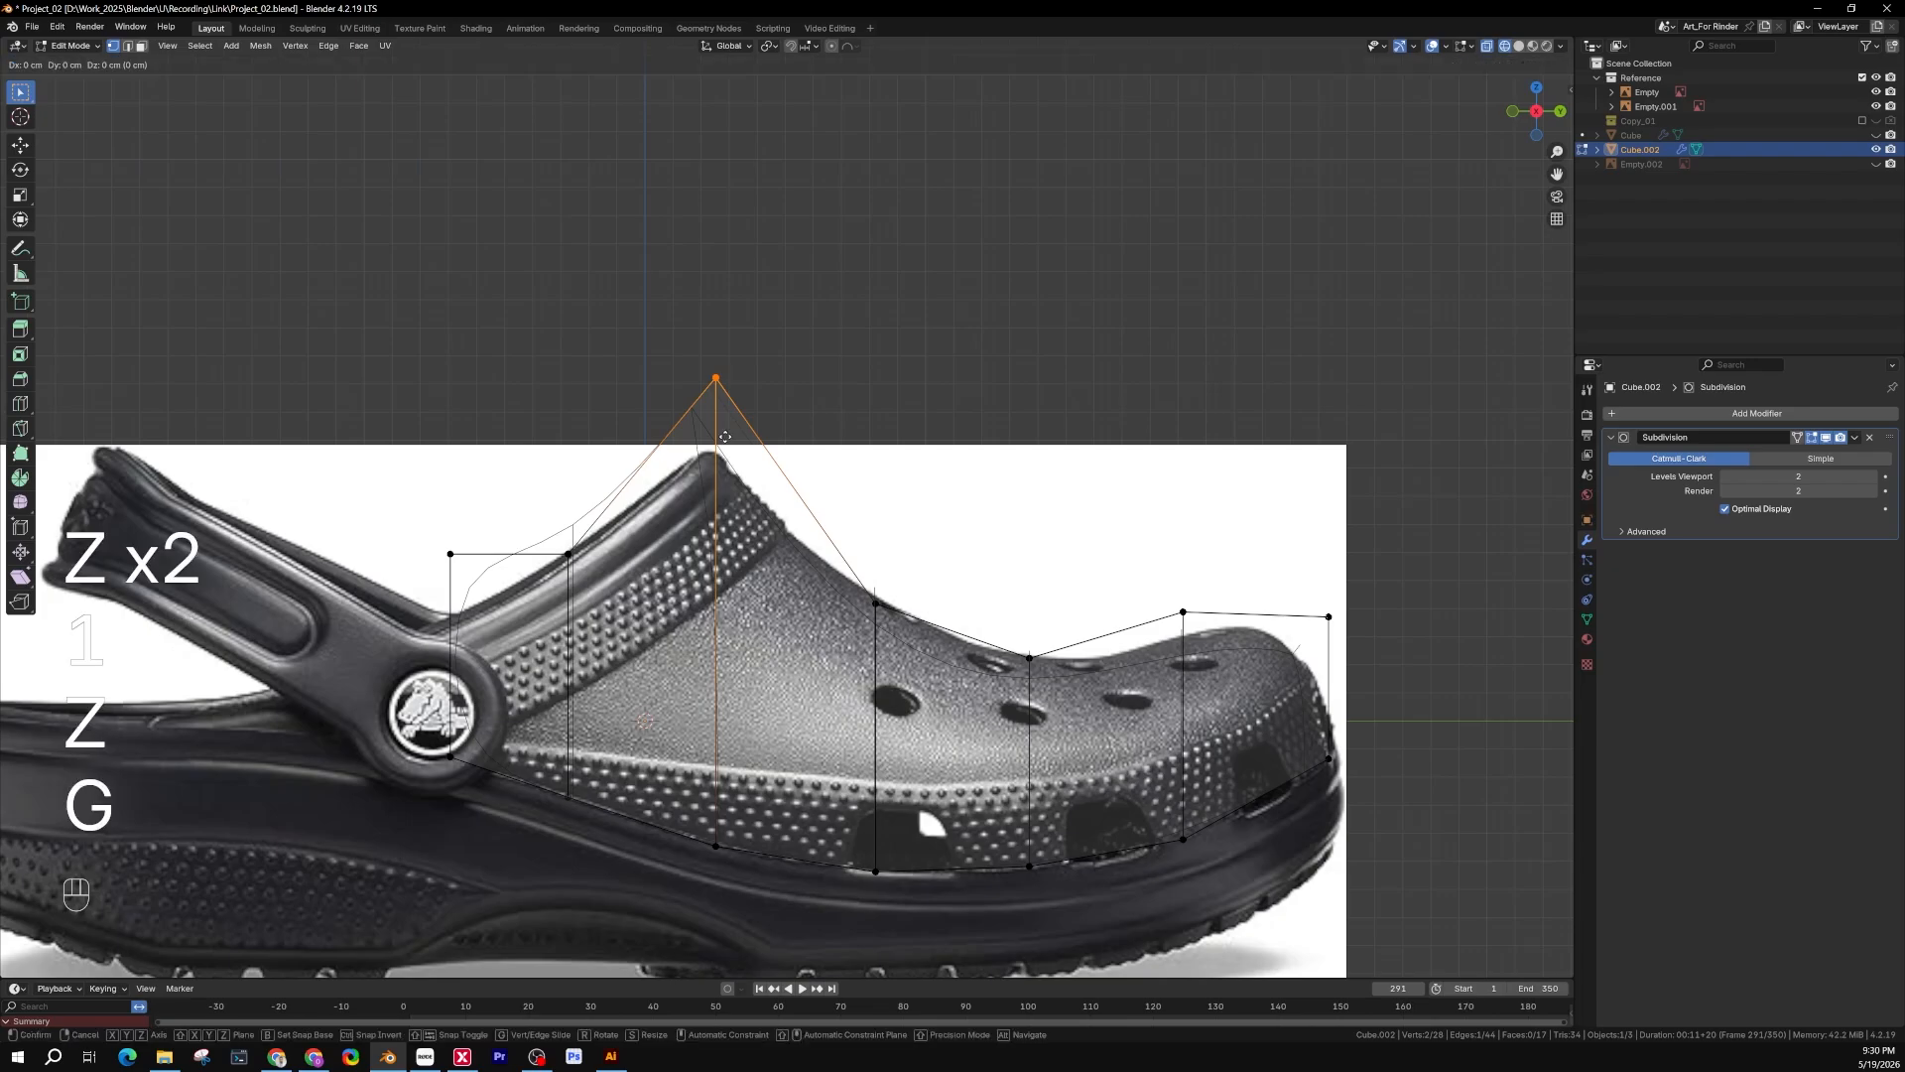
key(z)
click(735, 504)
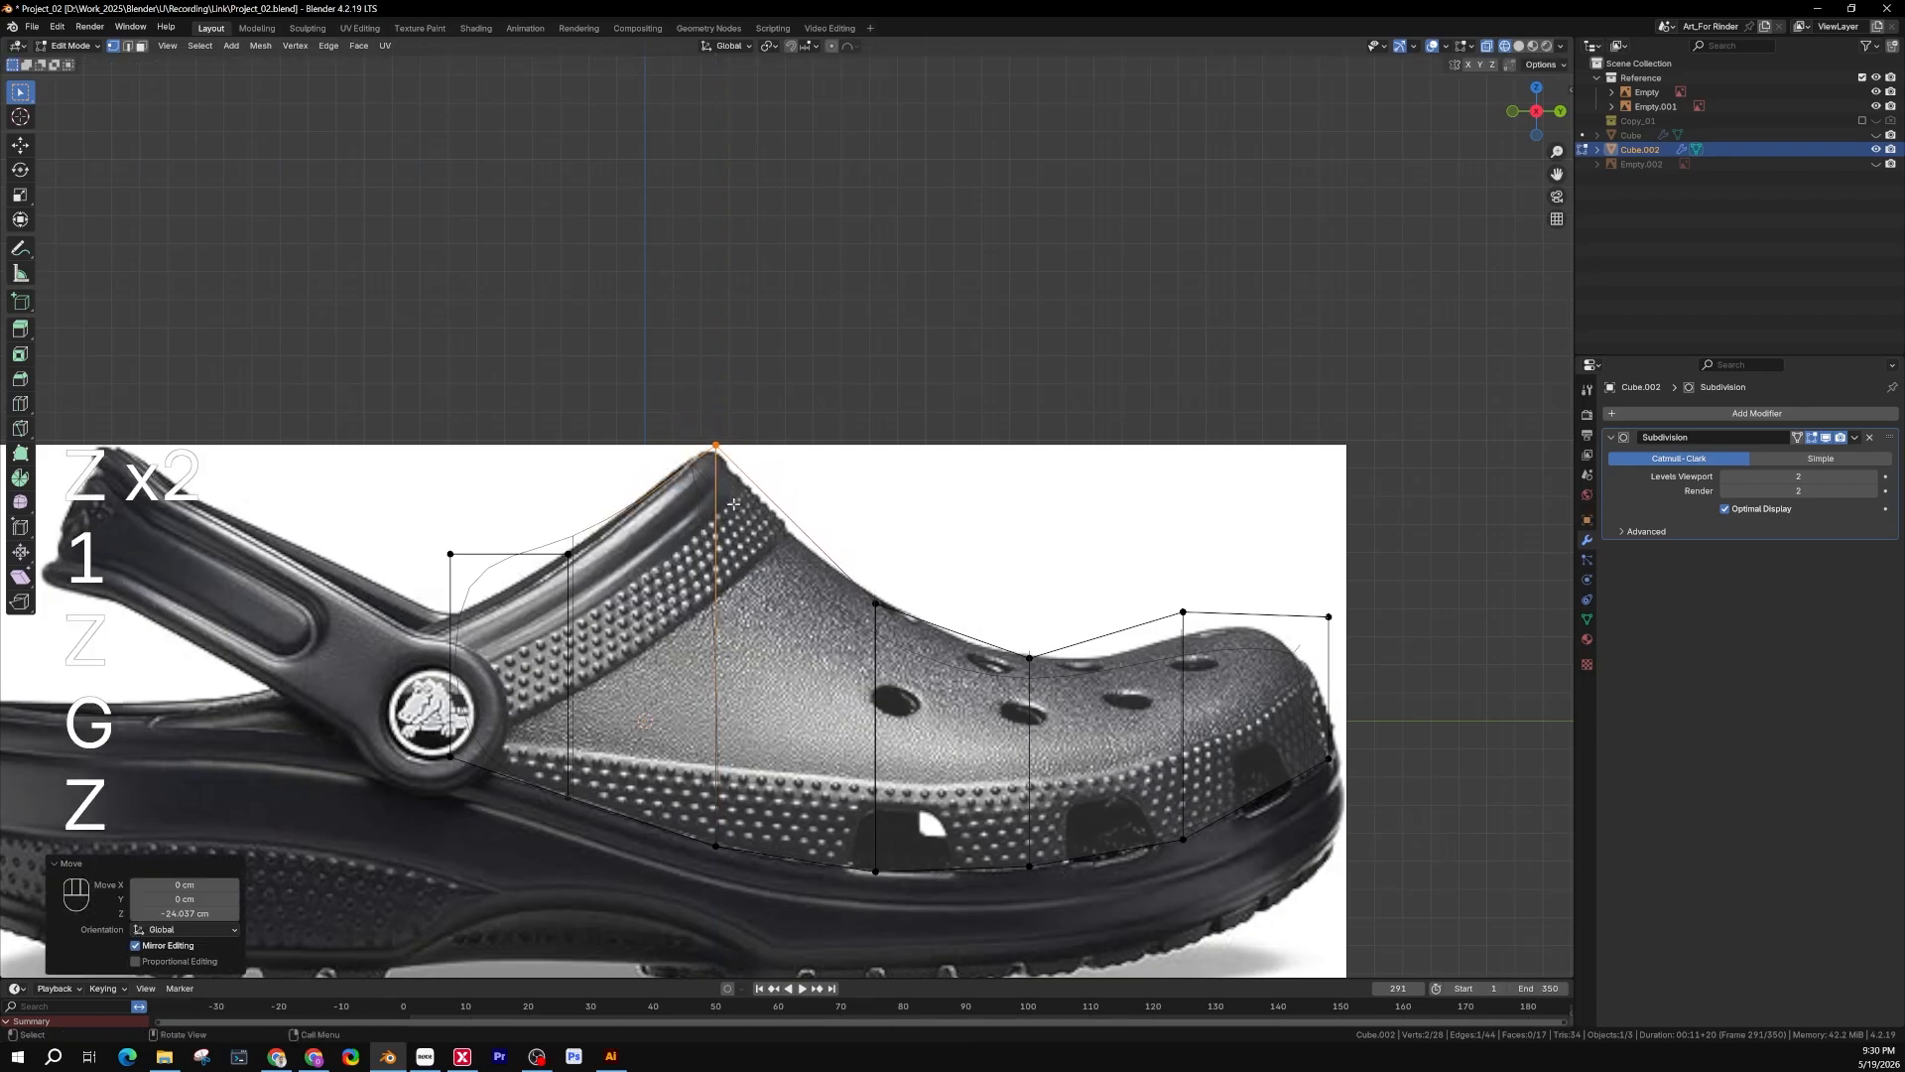
Raise the top vertex pair on the instep, just in front of the peak, by 4.5953 cm along global Z
key(z)
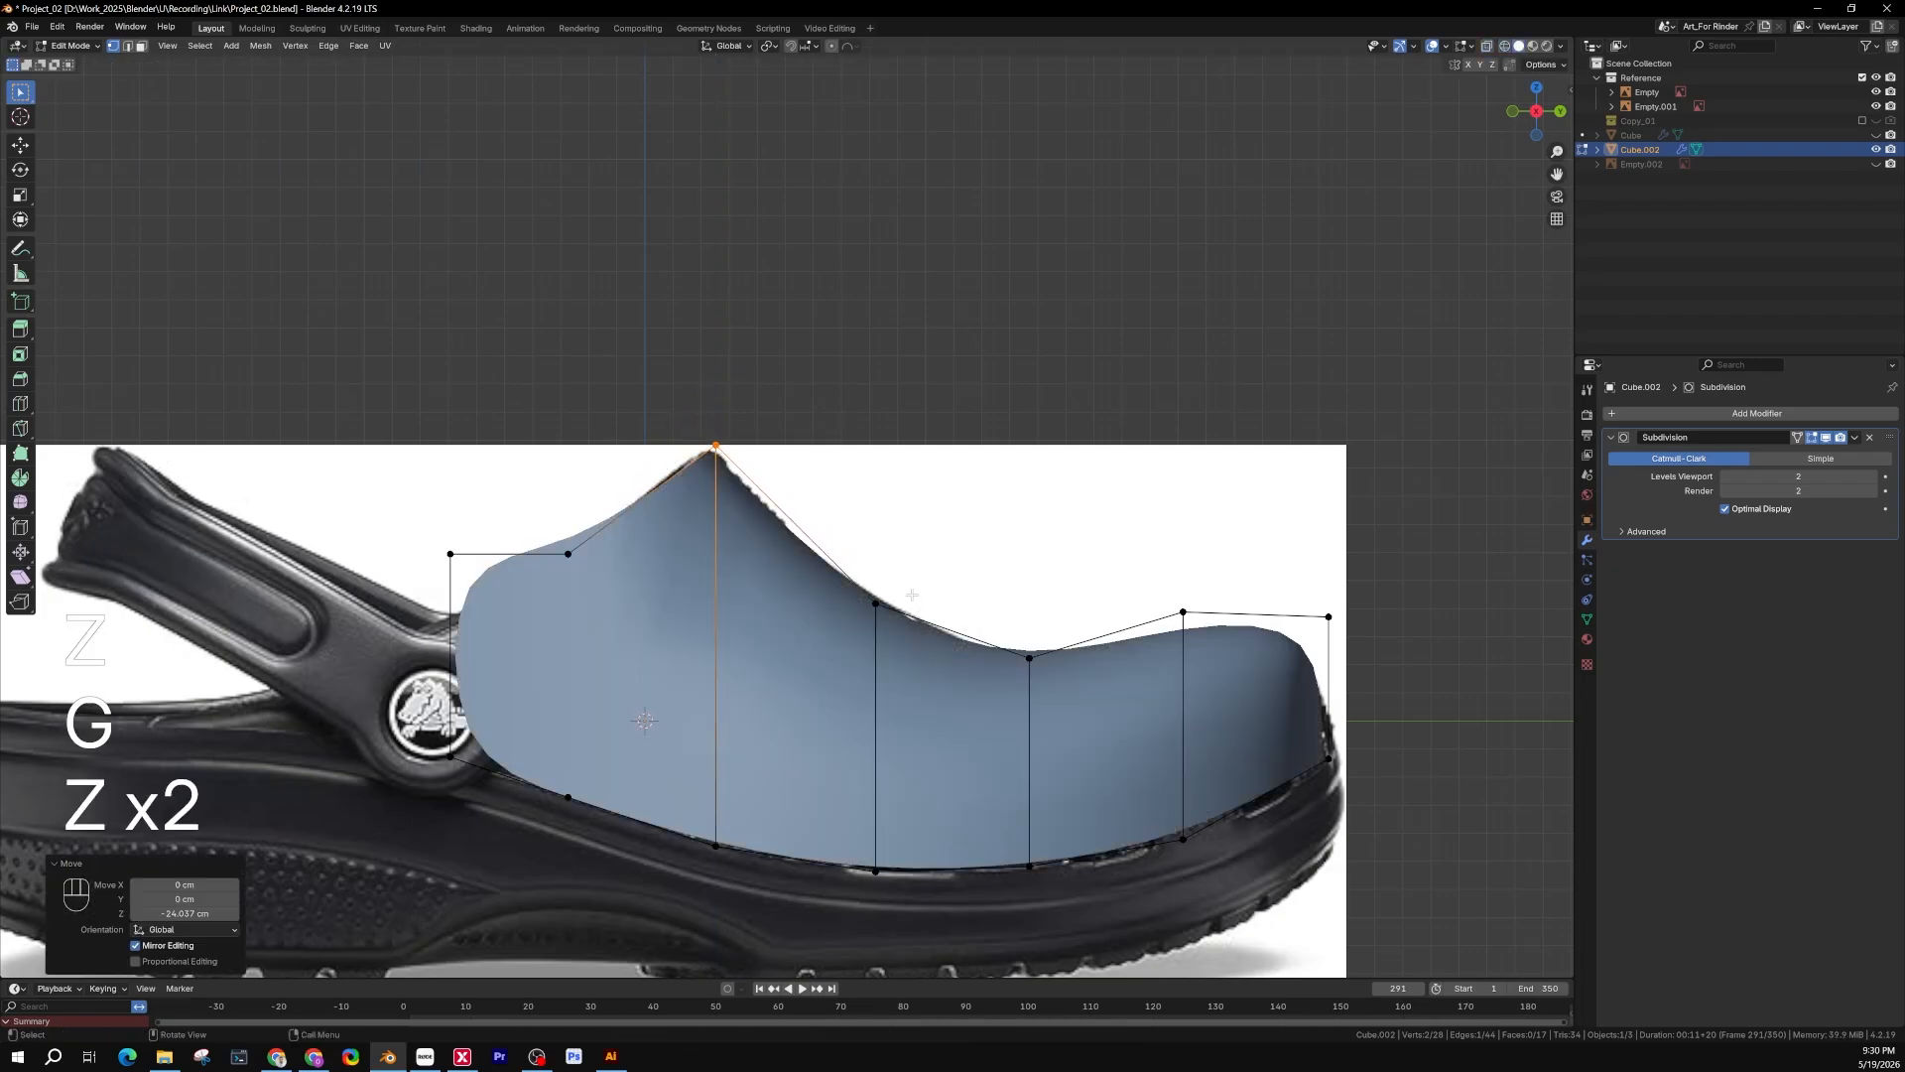
key(z)
click(875, 603)
key(g)
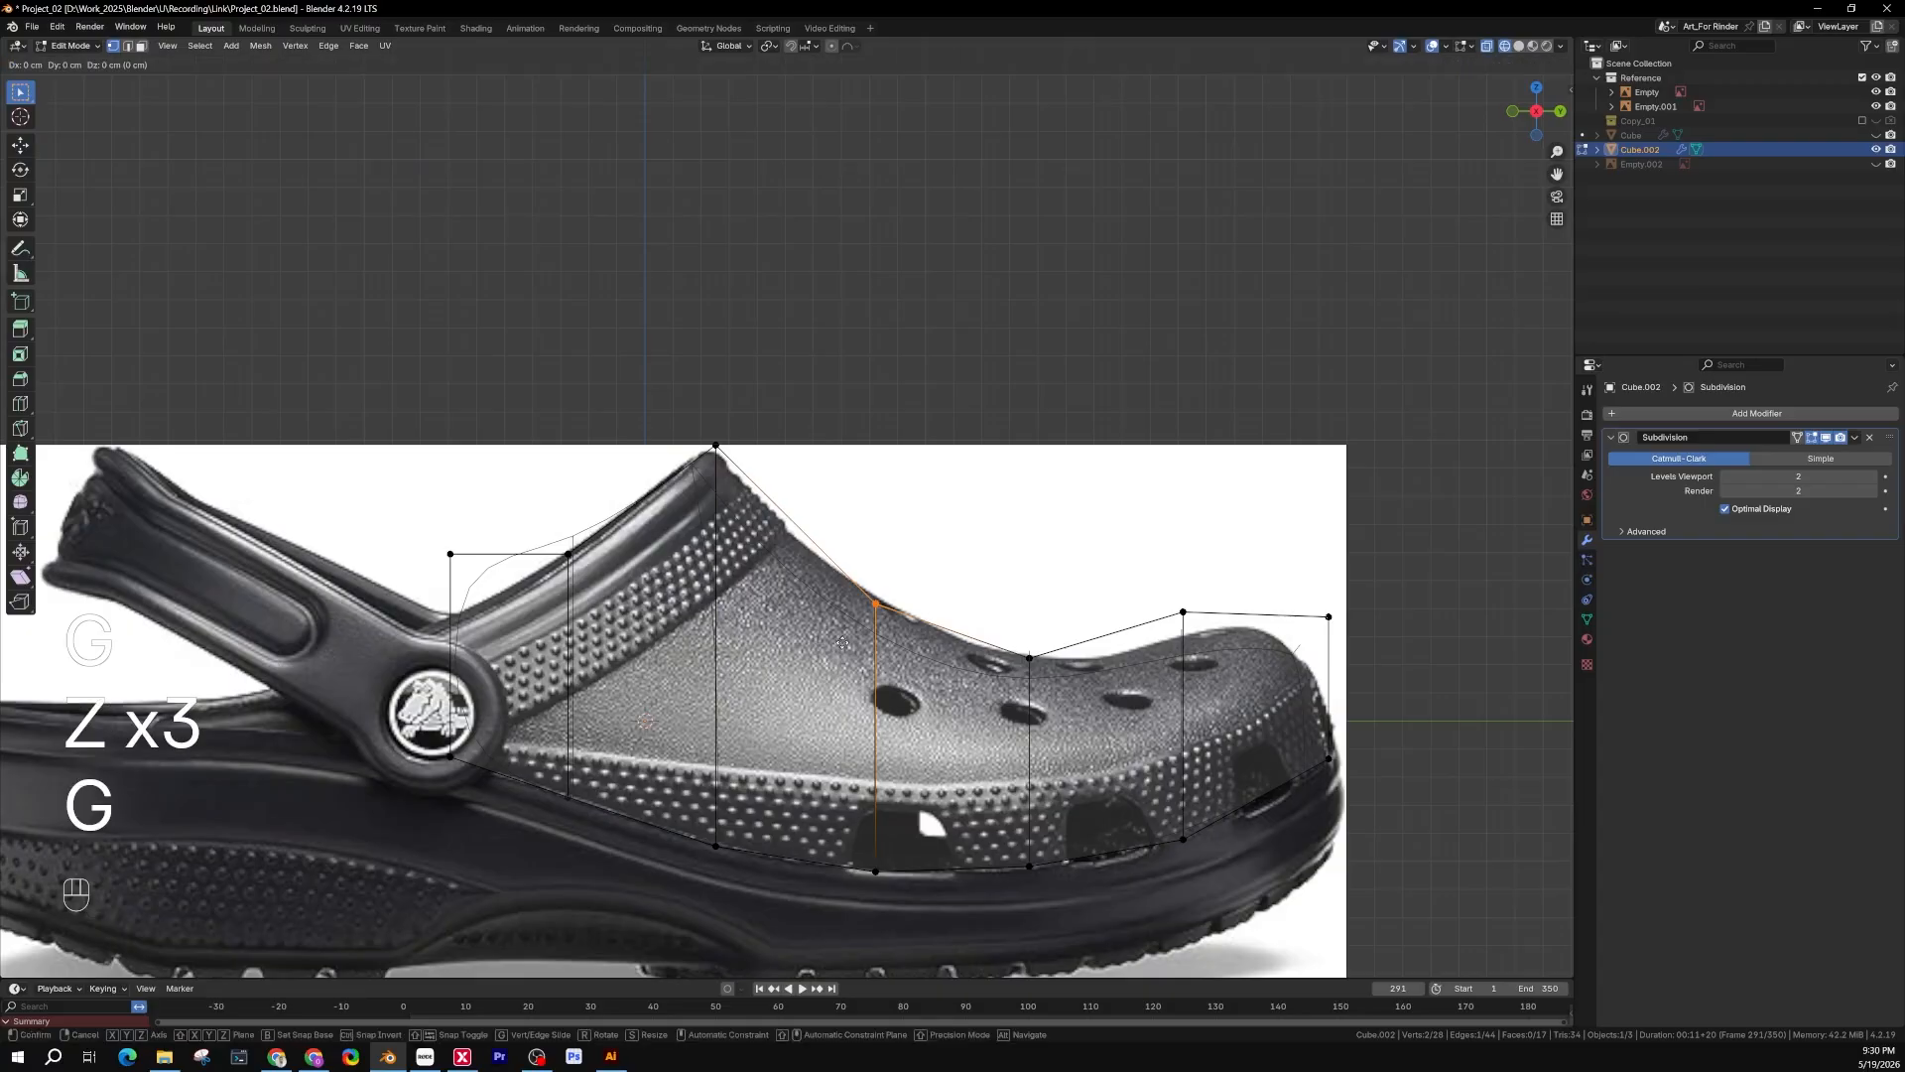
key(z)
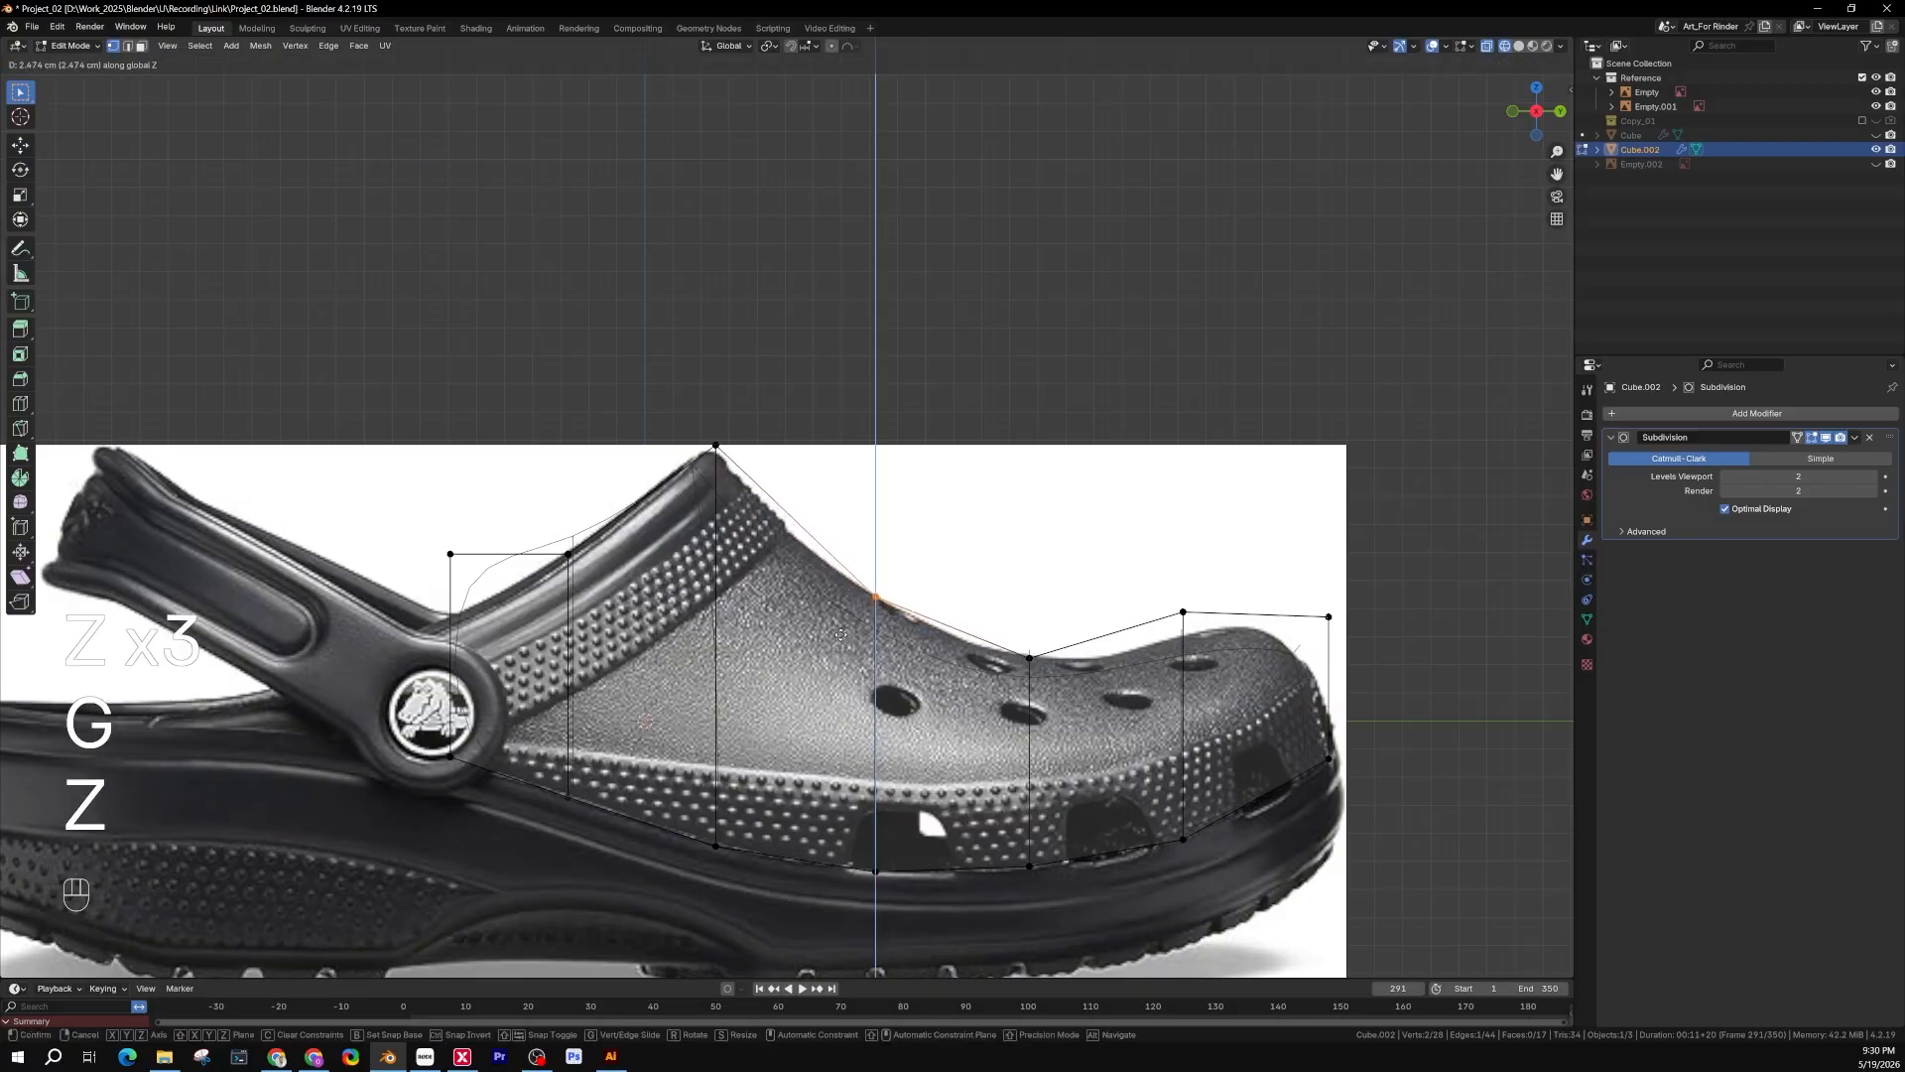
click(842, 628)
Lower the instep vertex pair in front of the peak by 1.9442 cm along global Z to refine the slope
key(z)
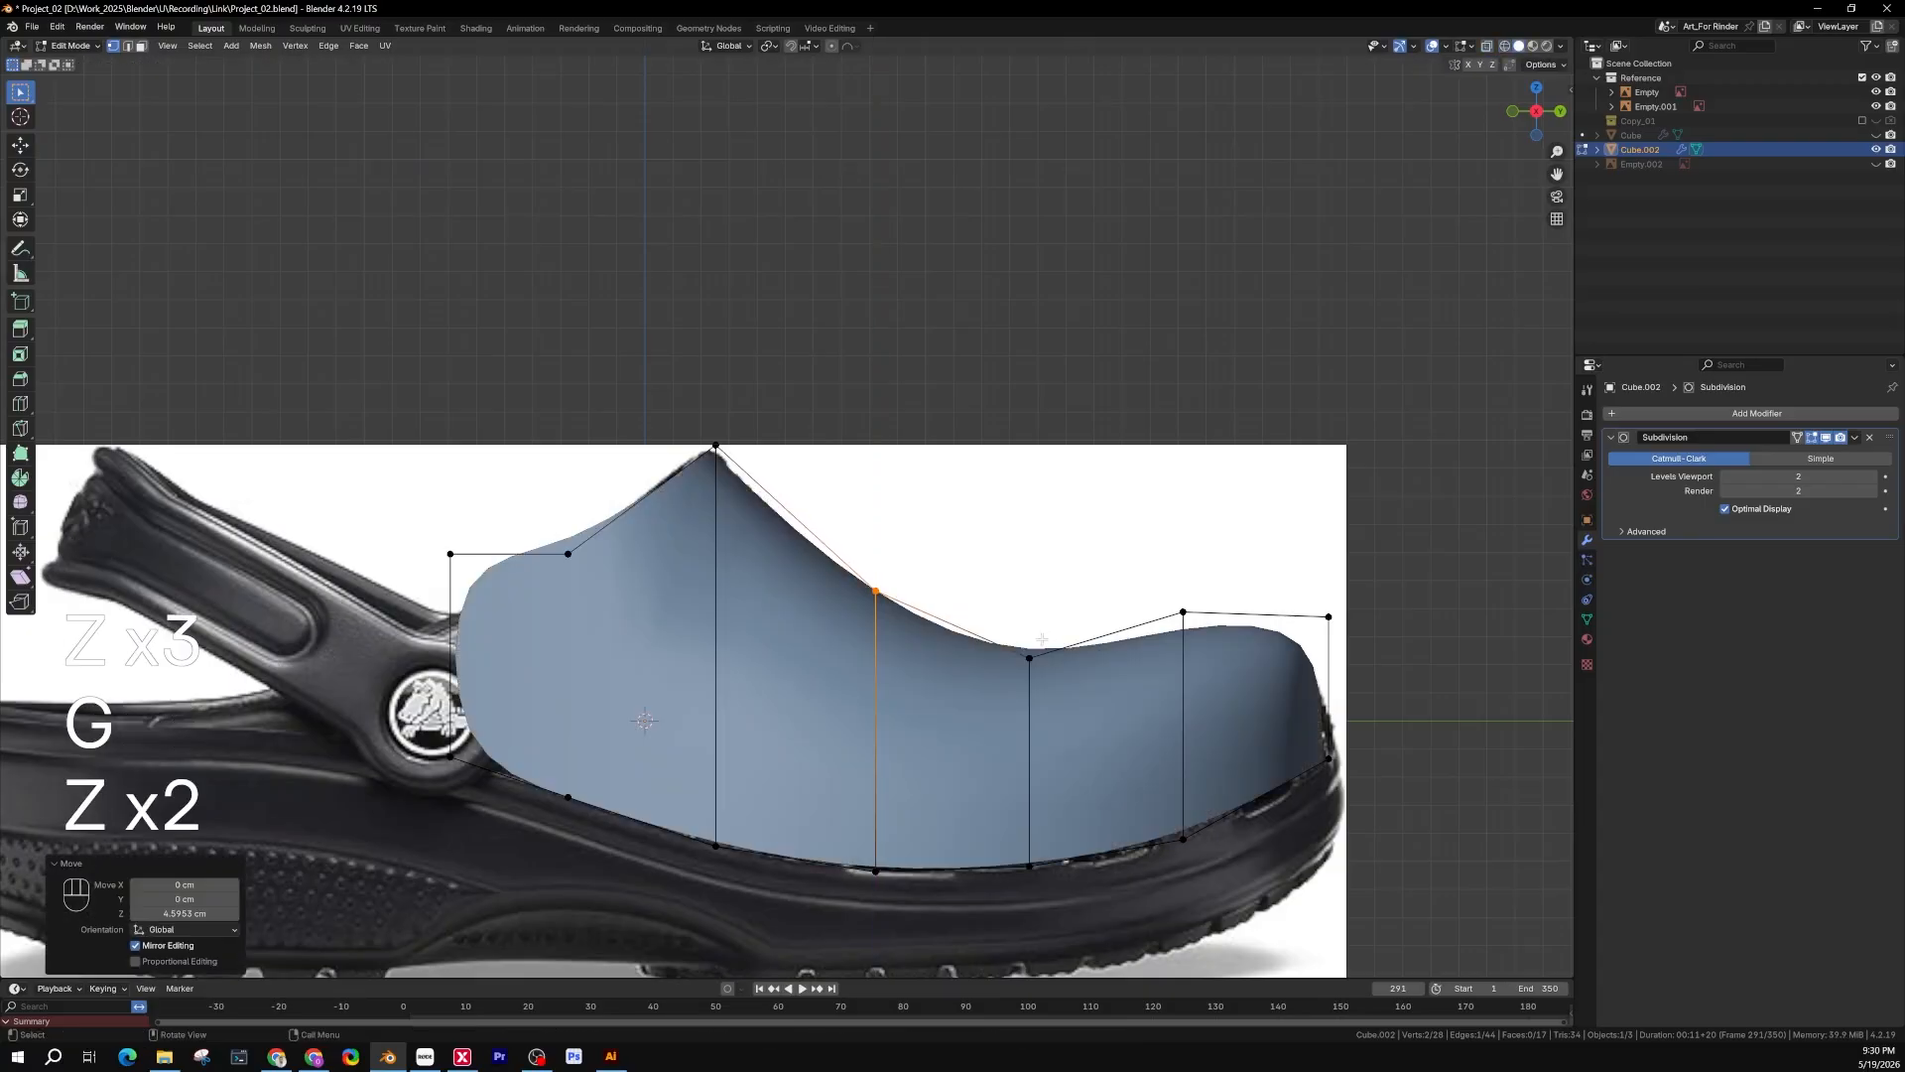
key(z)
click(783, 645)
key(g)
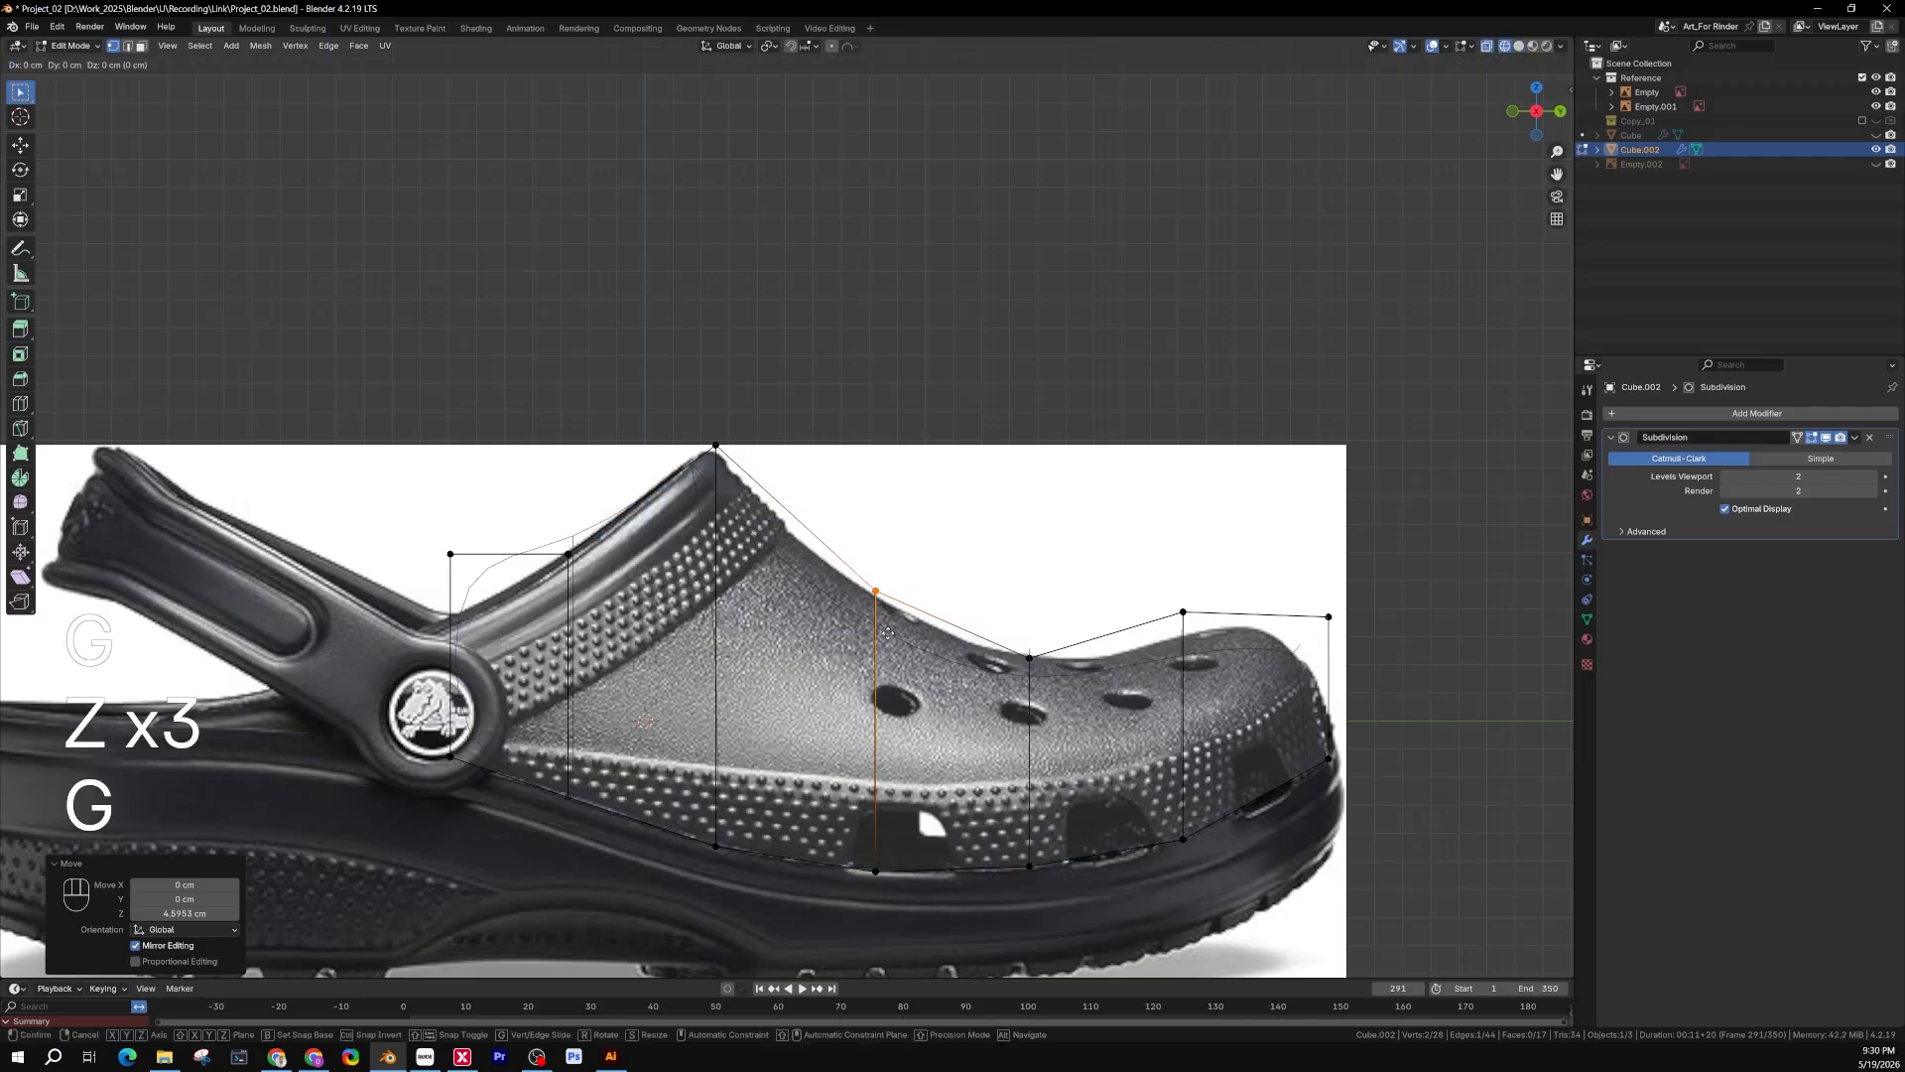
key(z)
click(887, 638)
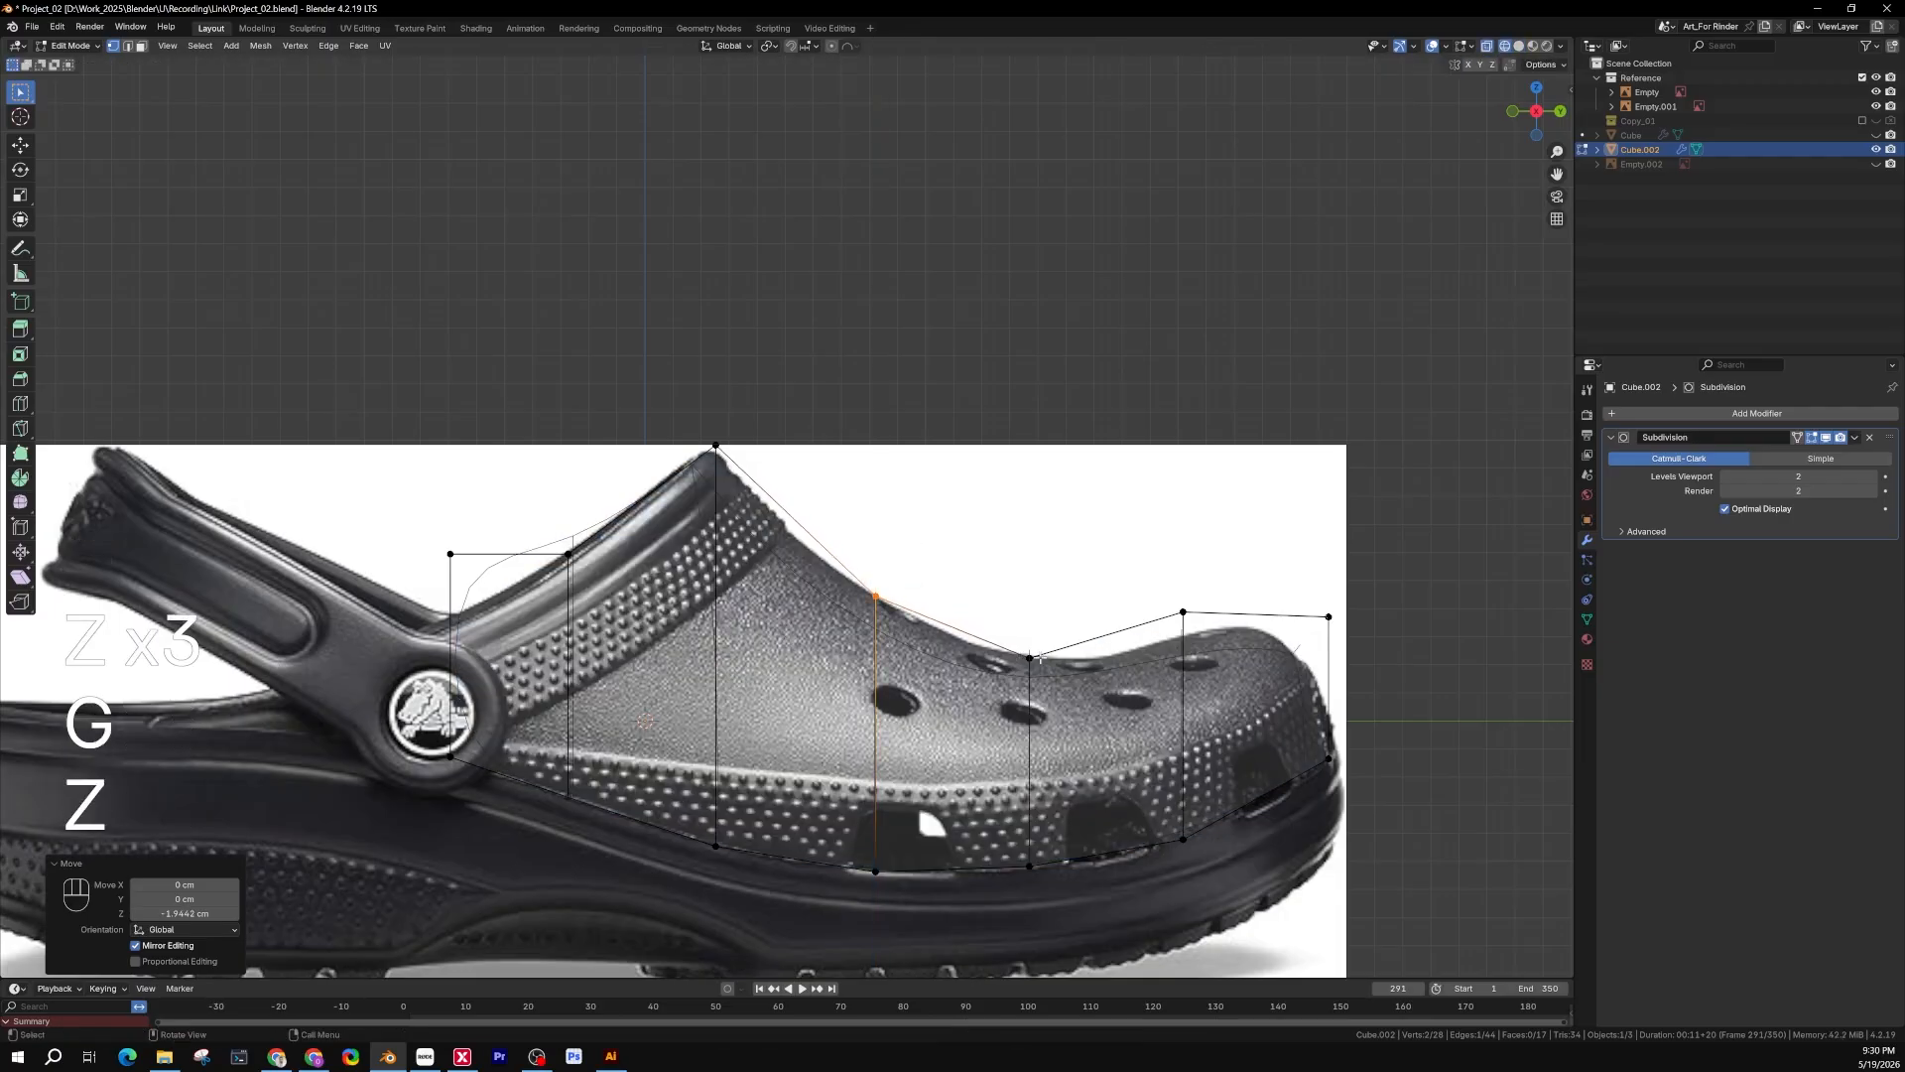
Raise the top vertex pair at the dip behind the toe bulge by 6.0092 cm along global Z
key(z)
click(1154, 670)
key(z)
click(1042, 667)
click(980, 695)
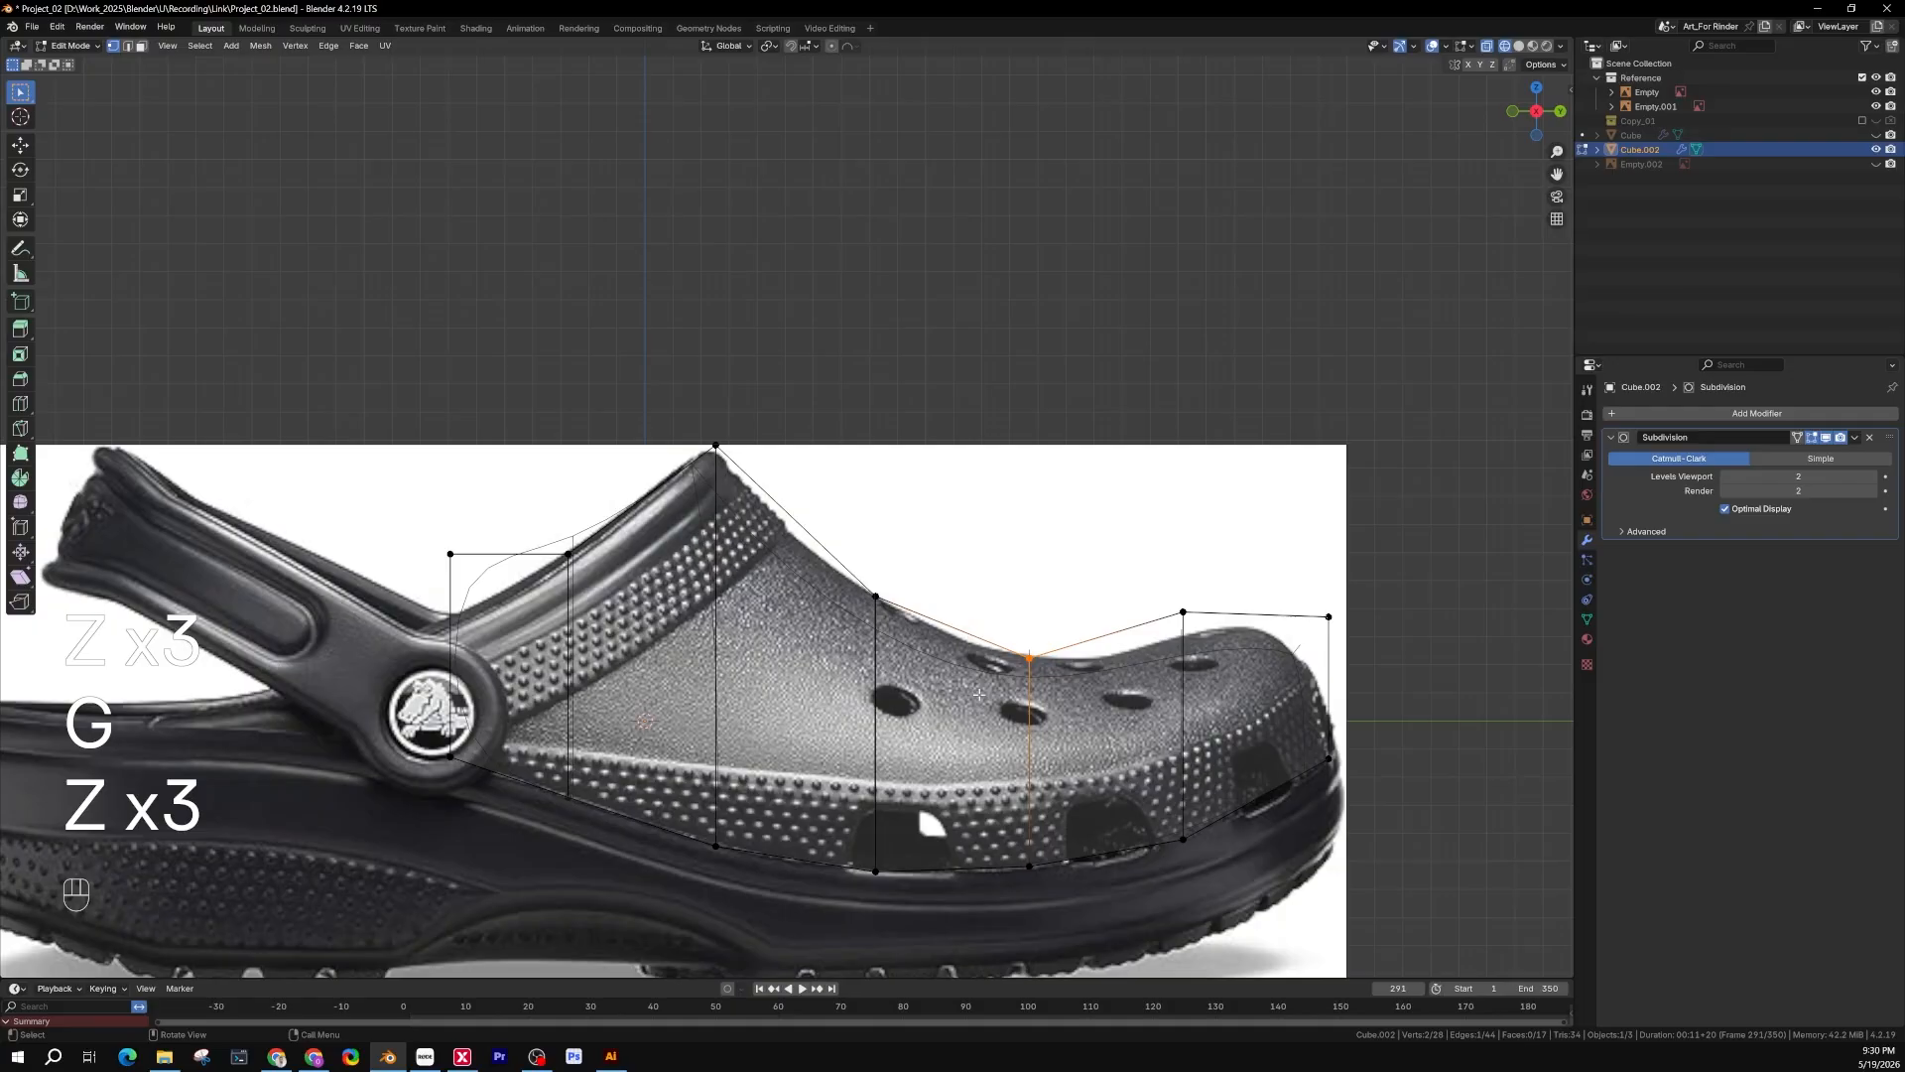
key(g)
key(z)
click(1118, 658)
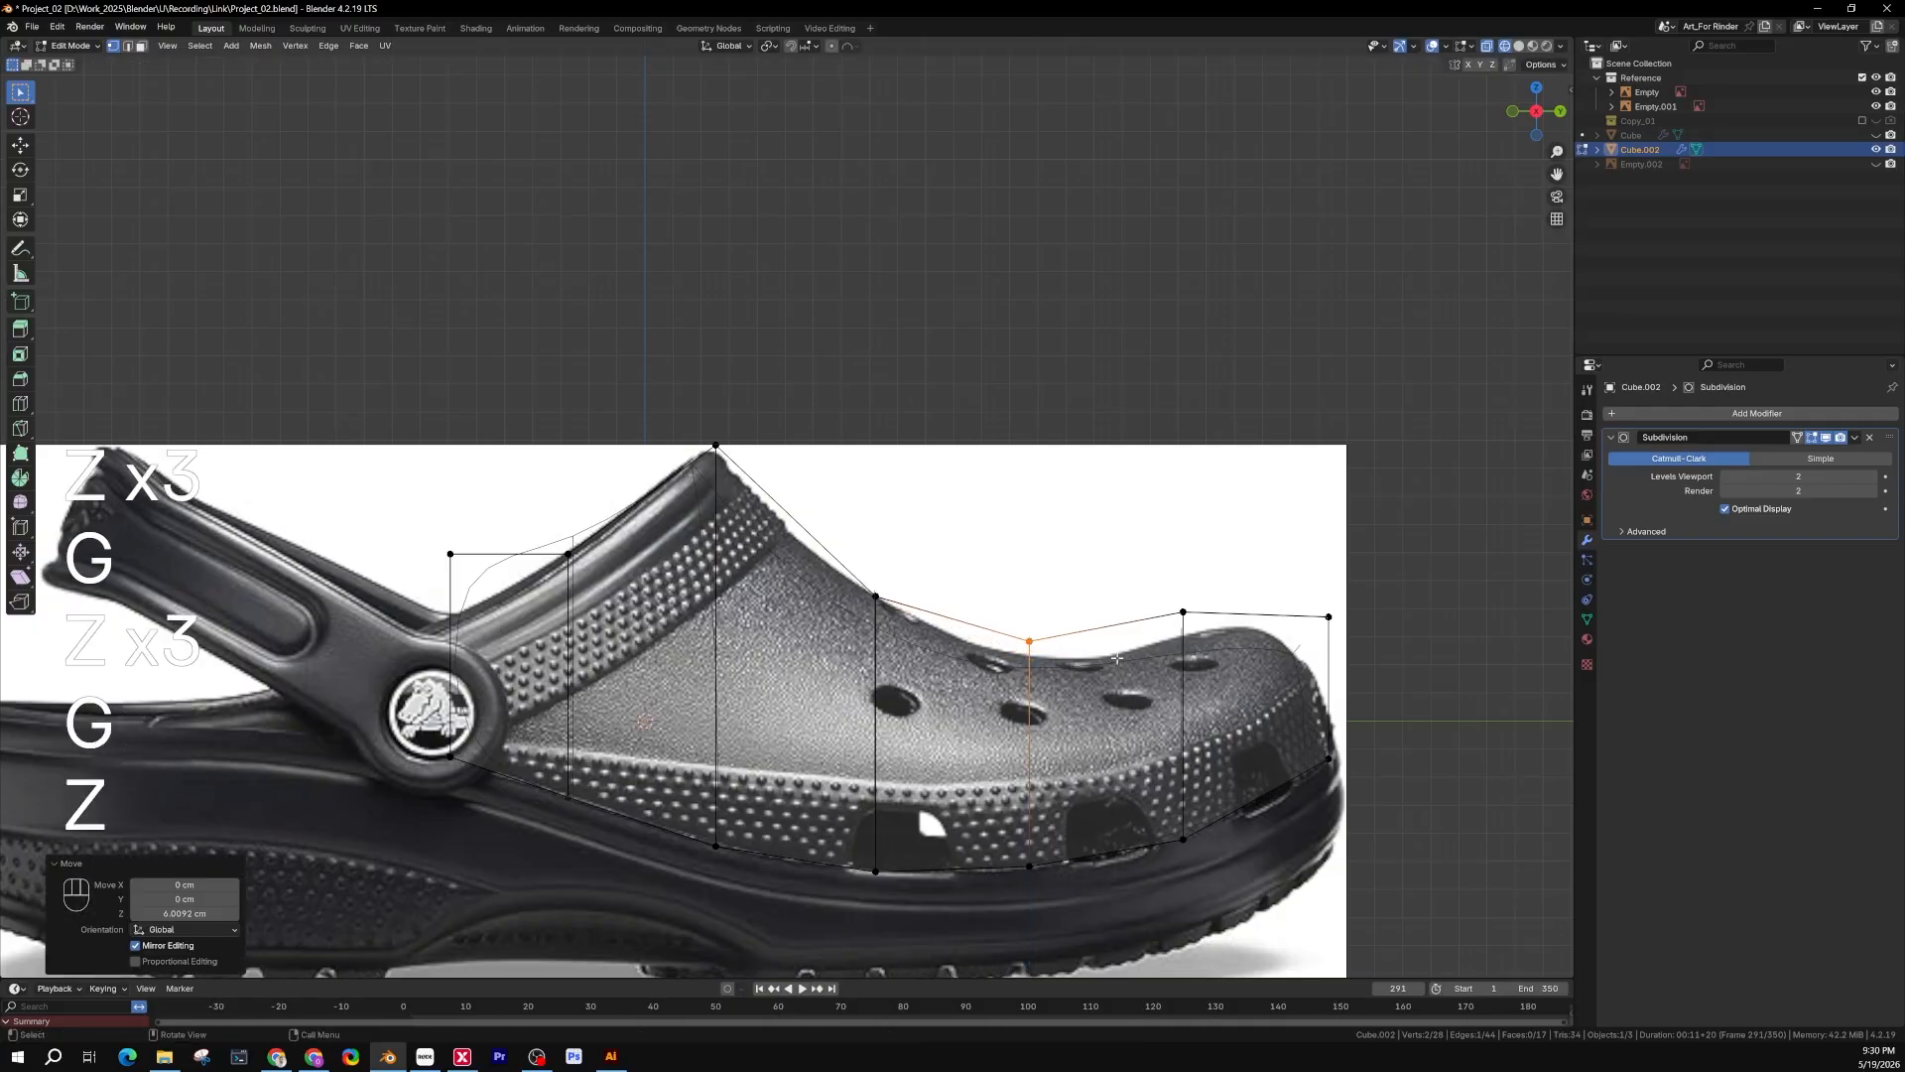
Raise the top vertex pair at the toe bulge by 6.7162 cm along global Z
click(1128, 650)
key(z)
click(1330, 640)
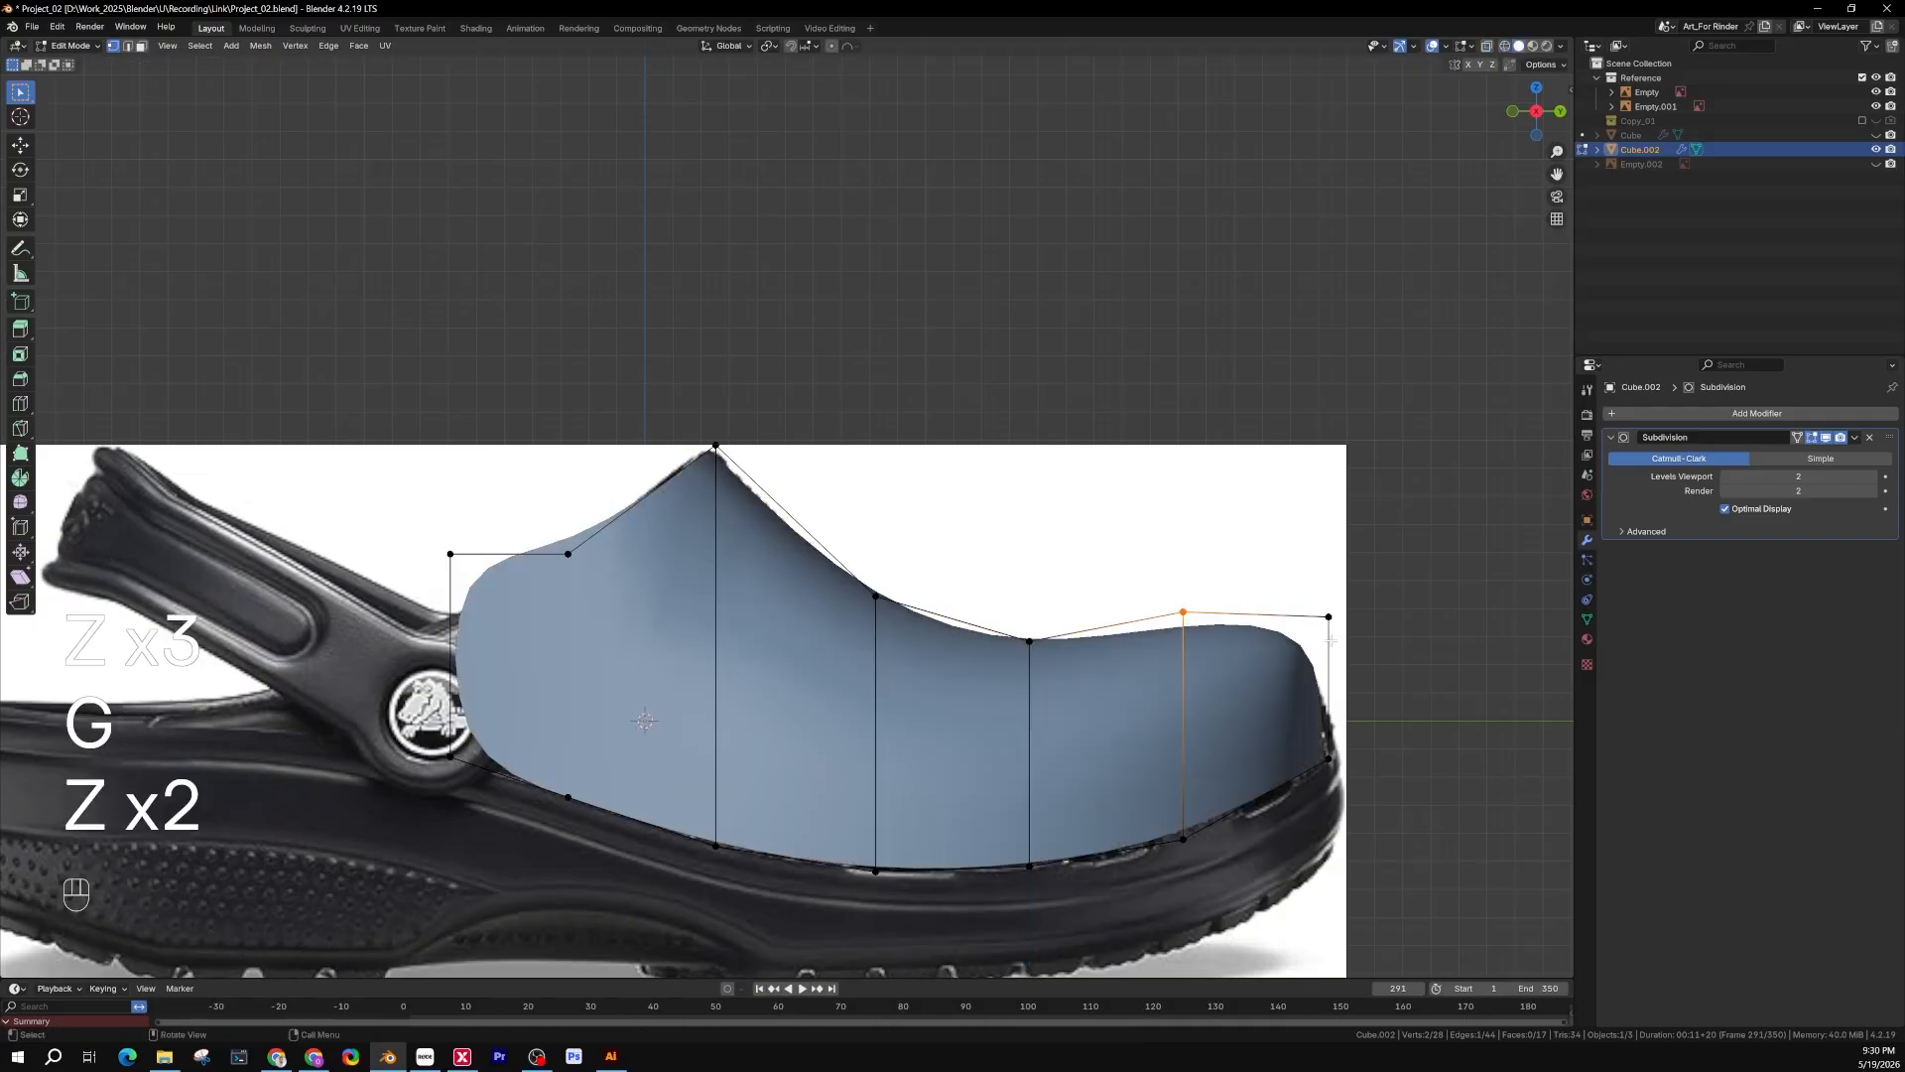
key(g)
key(z)
click(1320, 635)
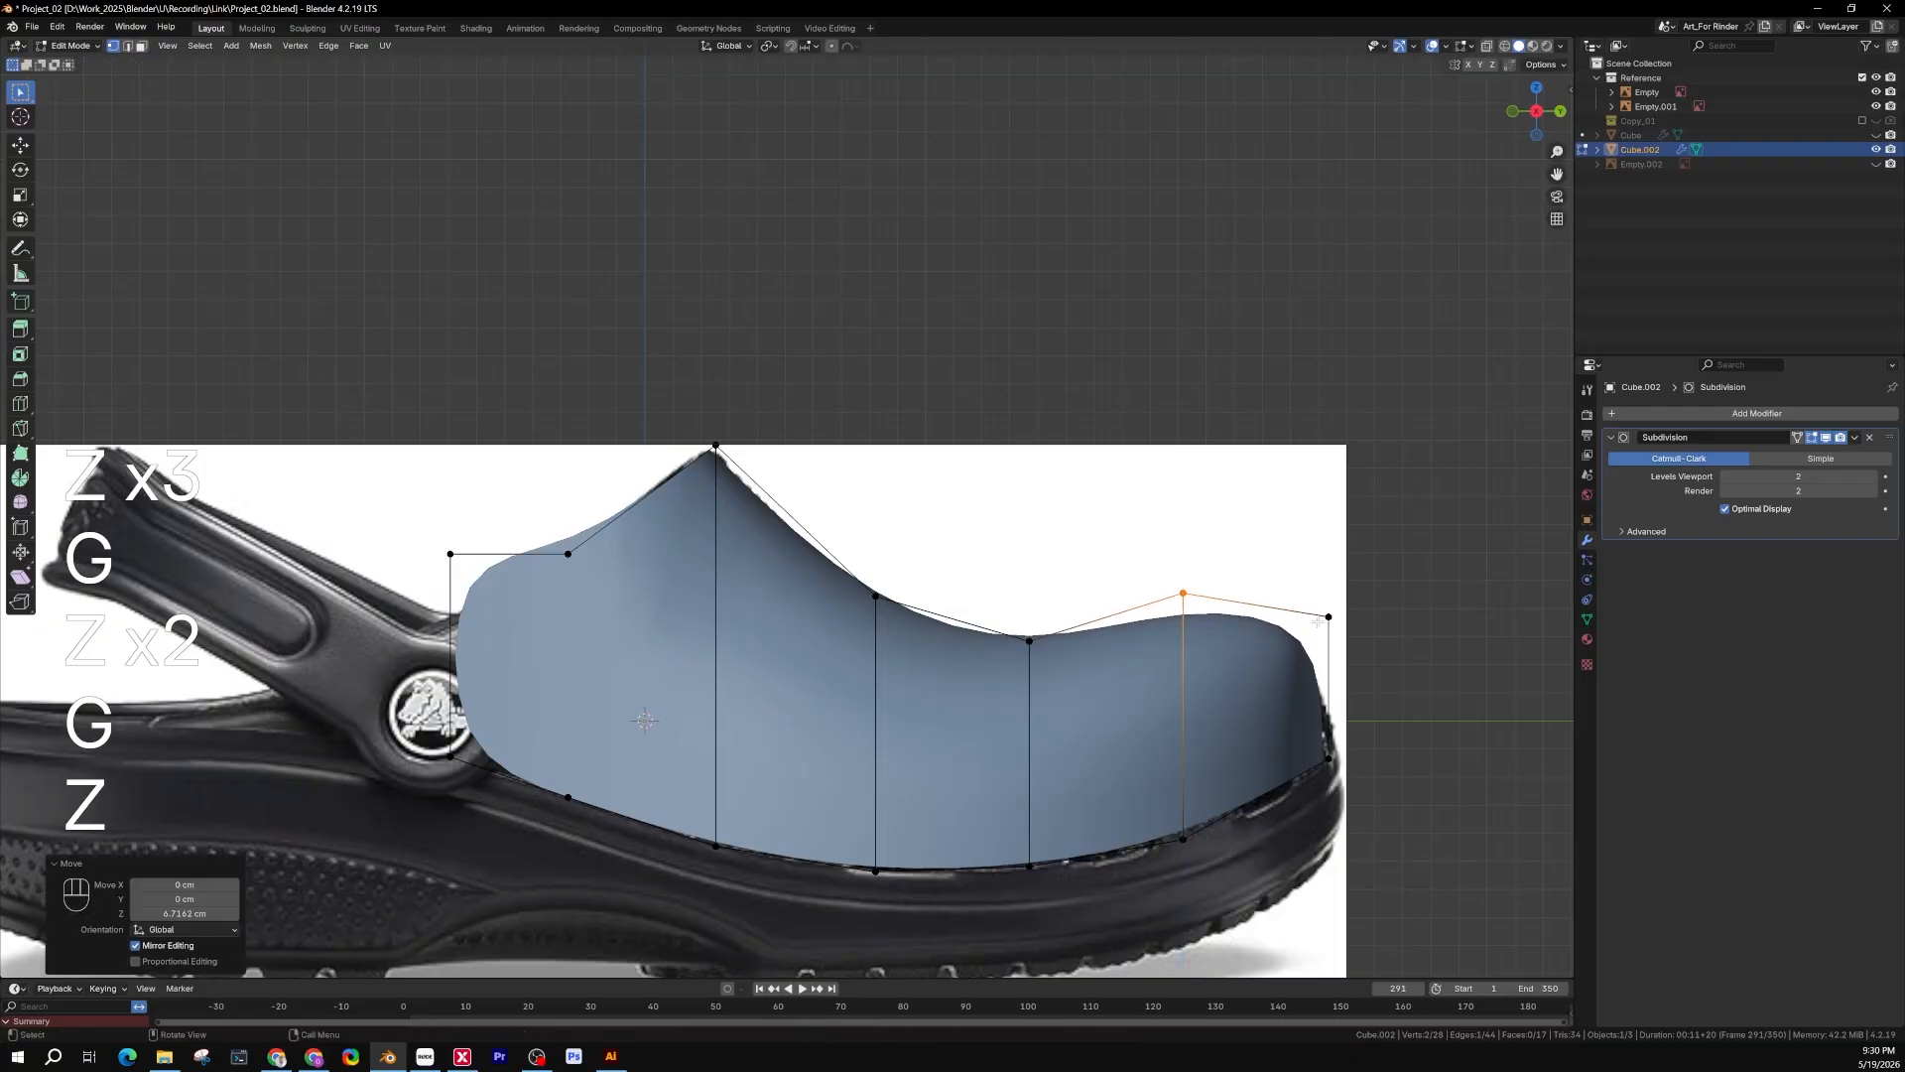
Try lowering a single top vertex at the toe end by about 3.3 cm along global Z, and undo it
click(1295, 643)
key(g)
key(z)
click(1360, 623)
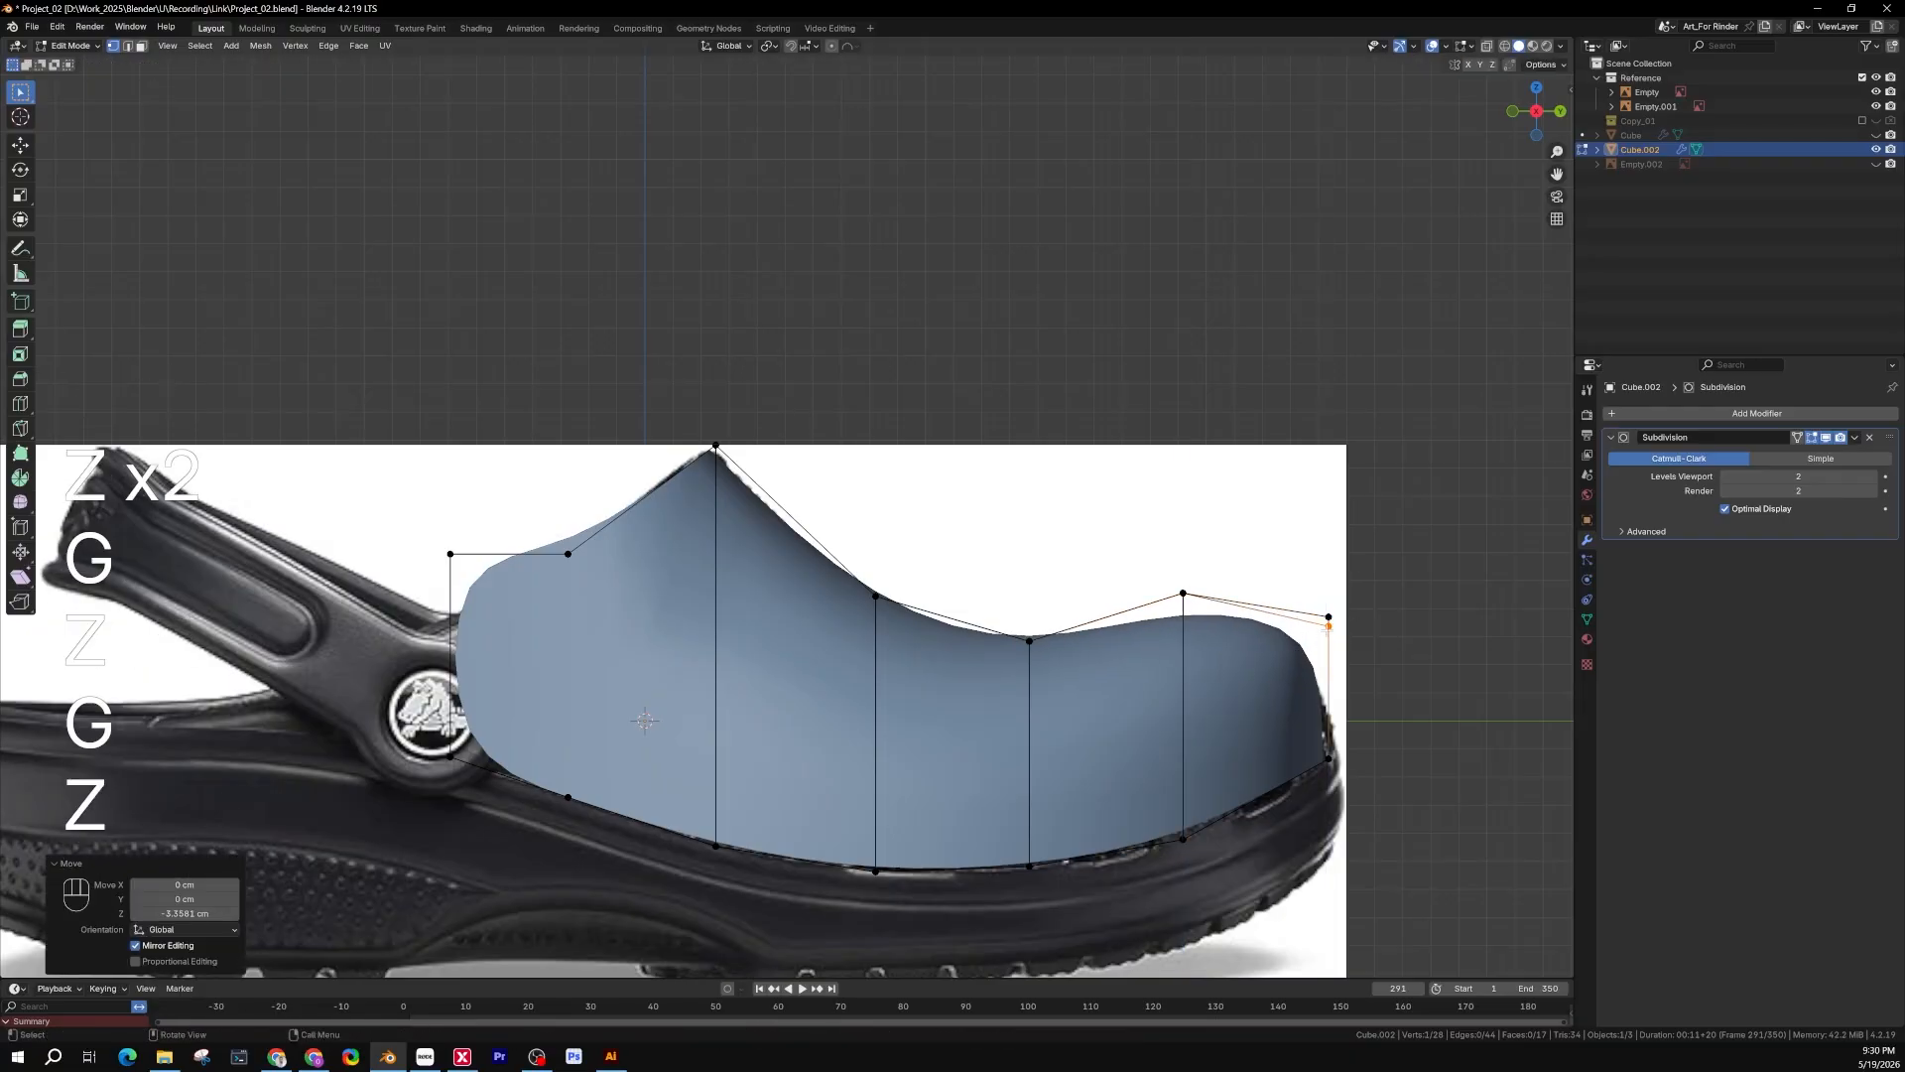
key(ctrl+z)
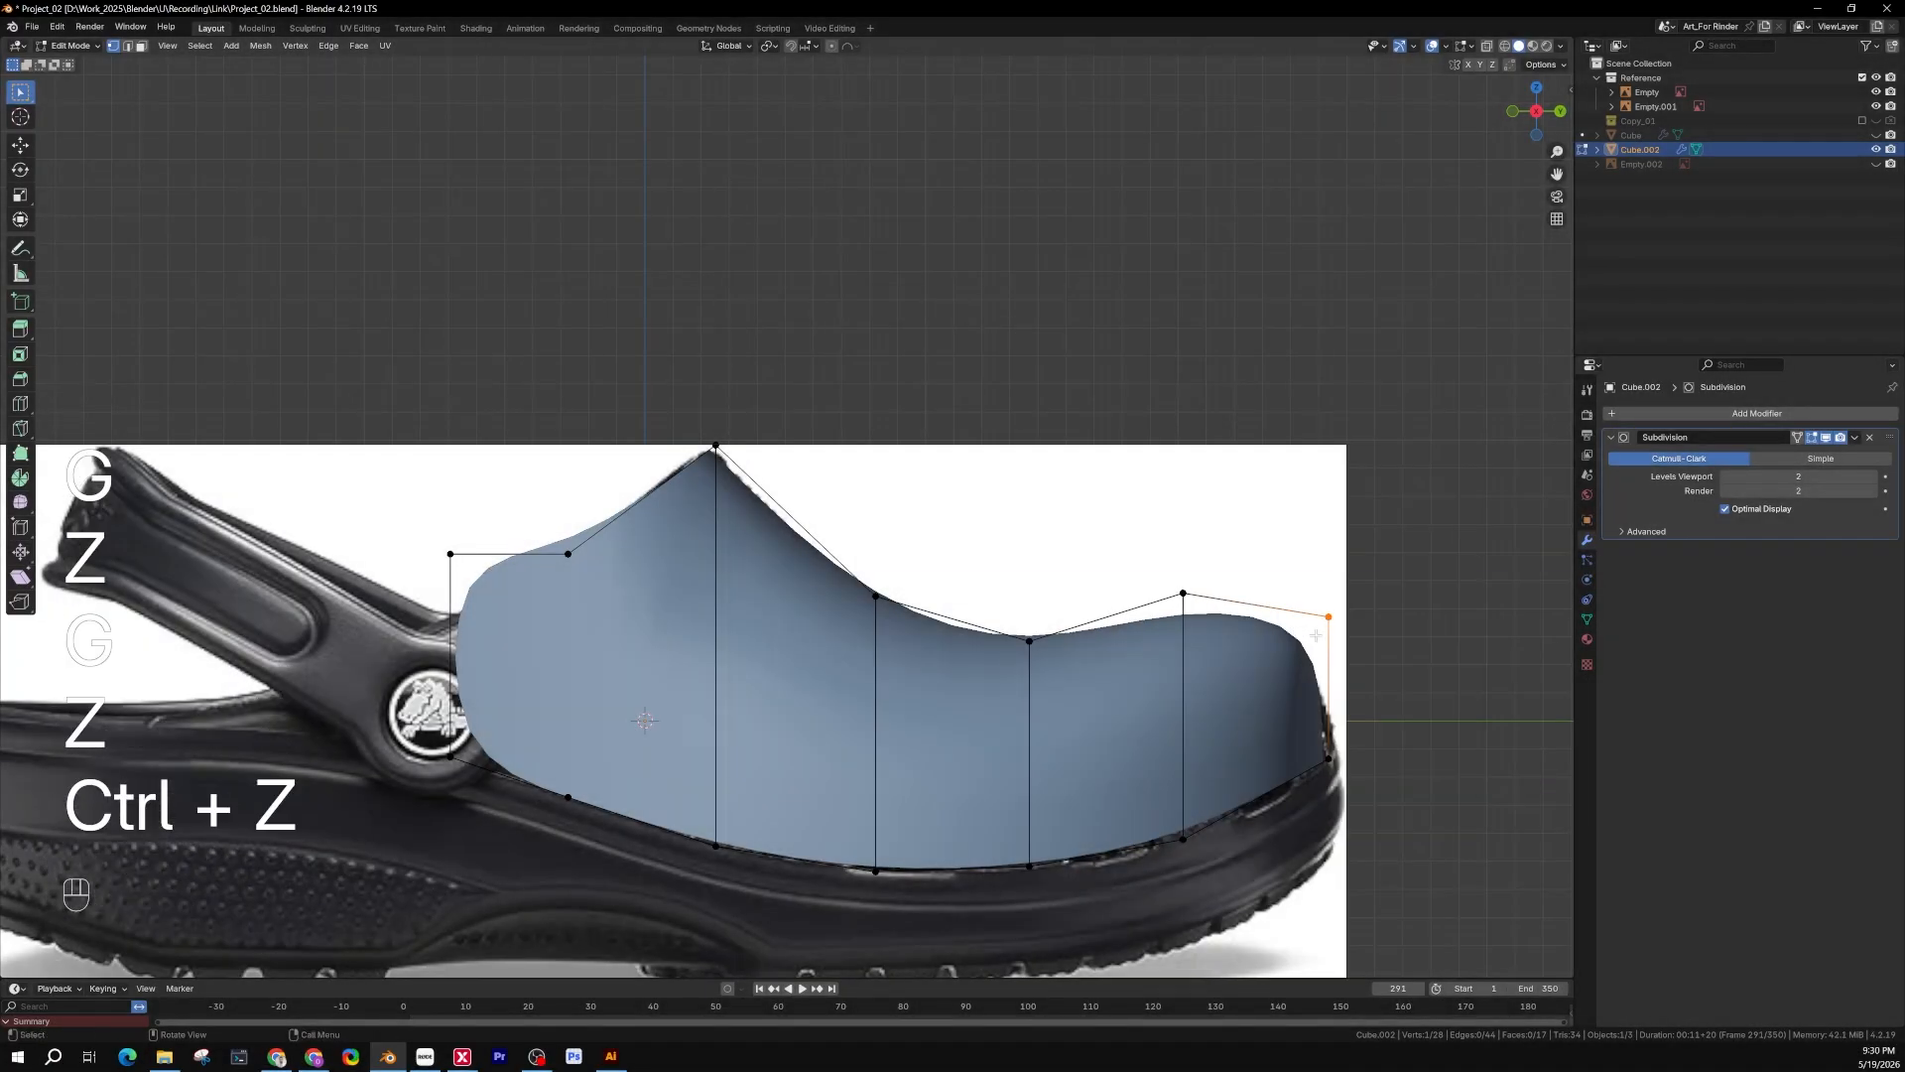
Lower both top vertices at the toe end together by 7.4232 cm along global Z
key(z)
key(z)
click(1462, 622)
key(z)
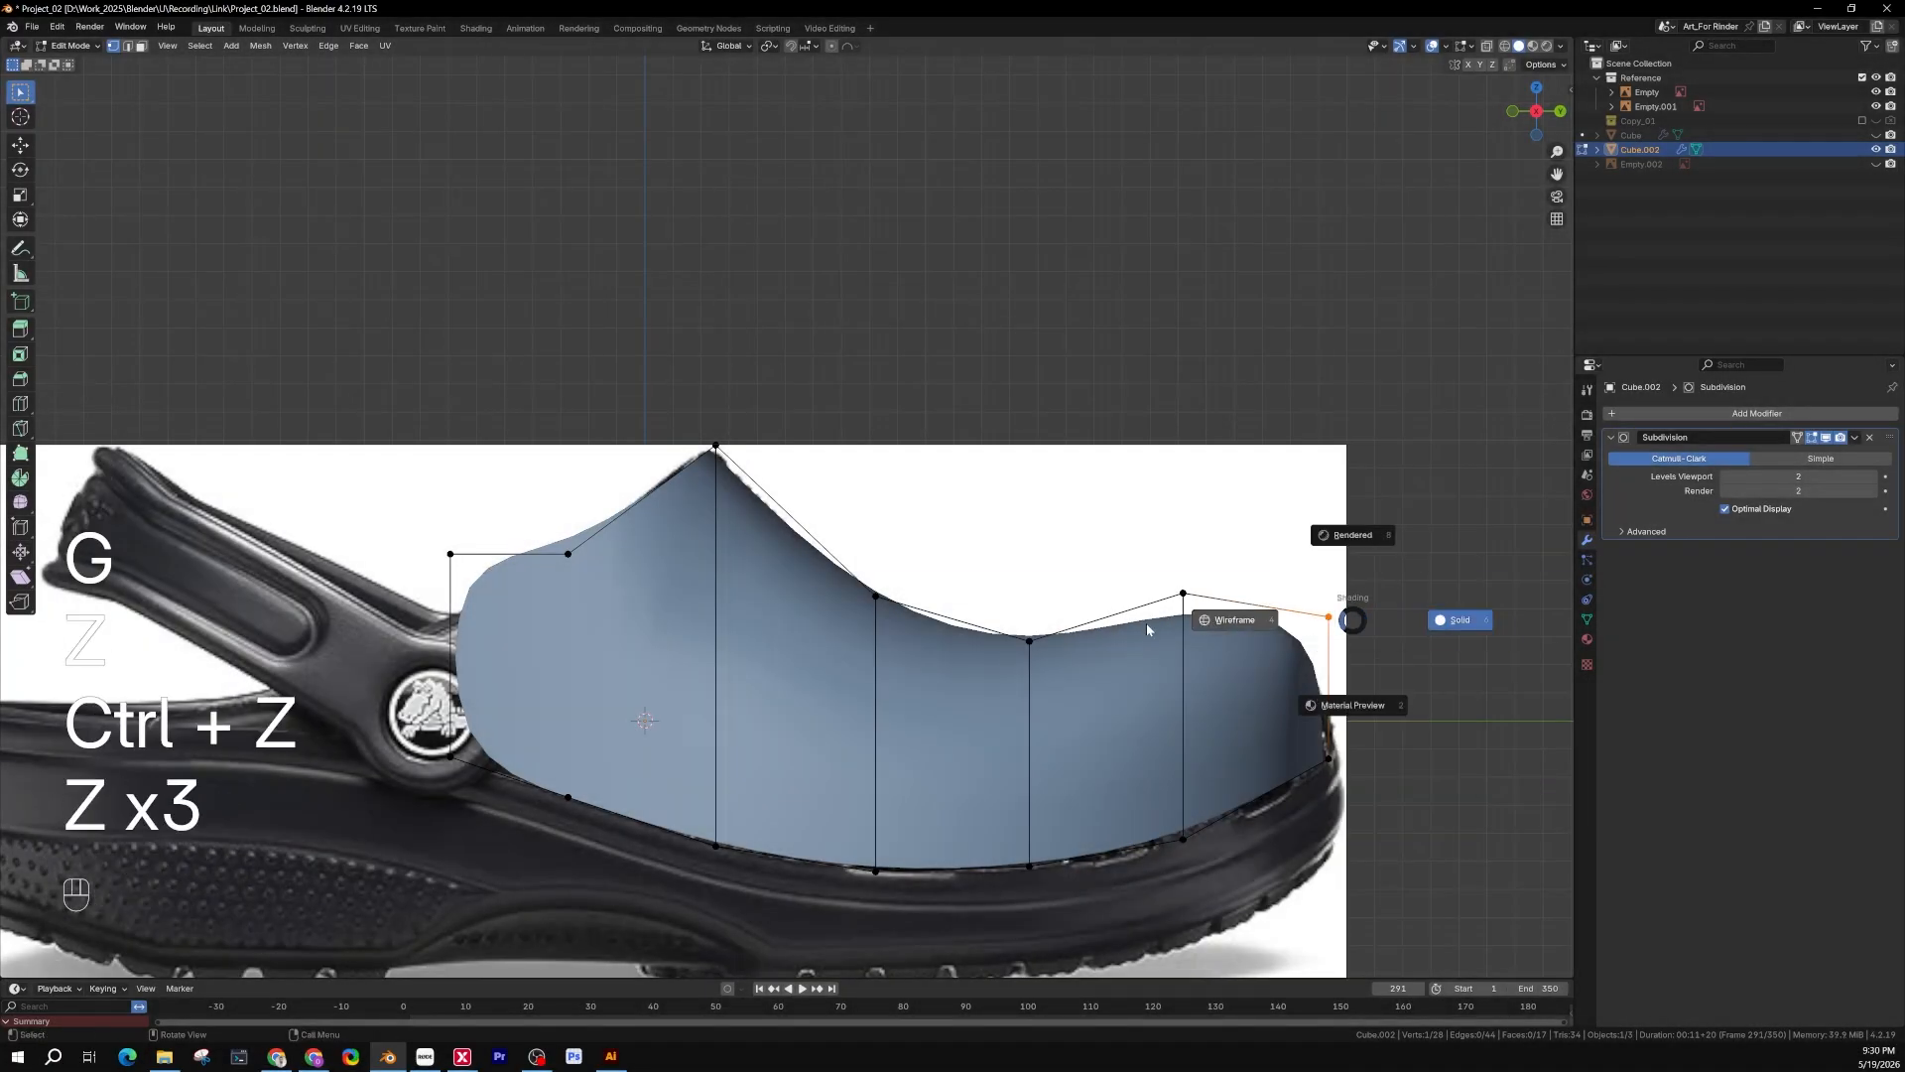
click(1148, 628)
drag(1367, 578, 1286, 635)
key(g)
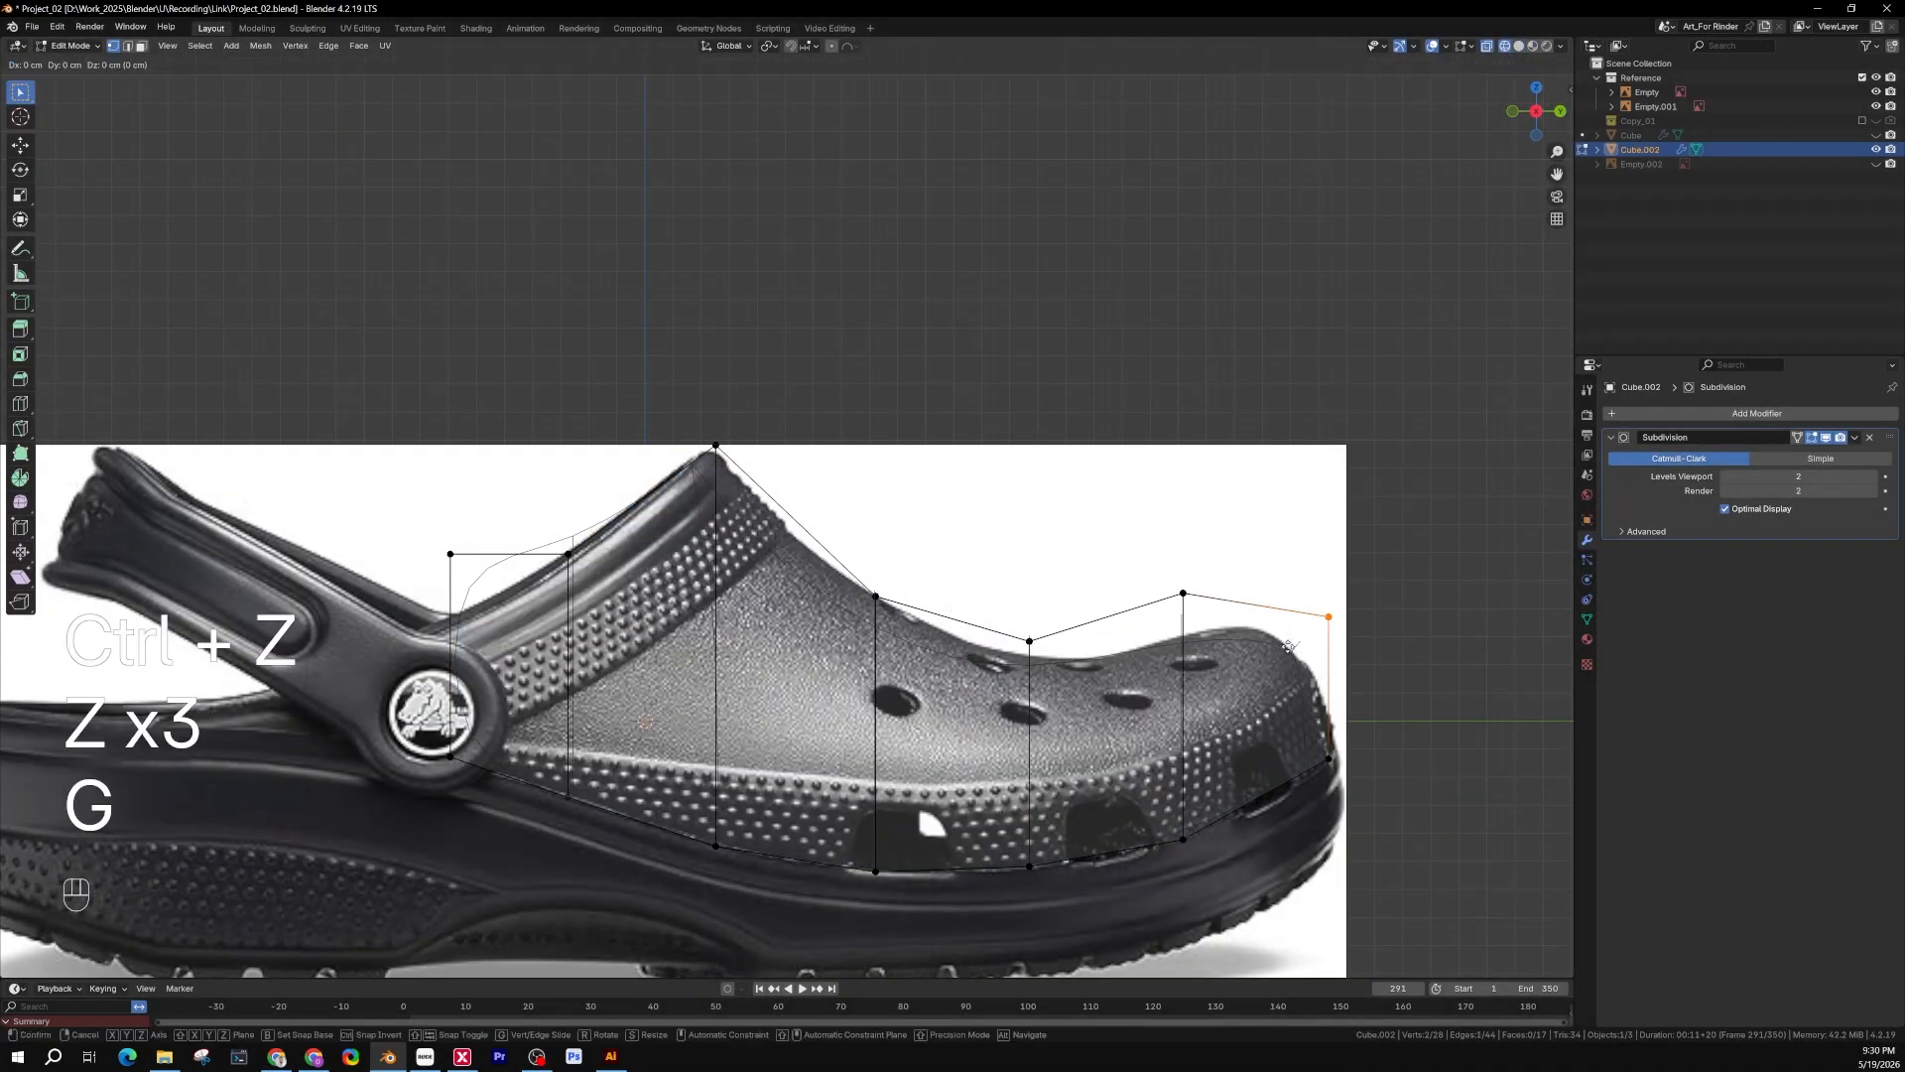
key(z)
click(1288, 667)
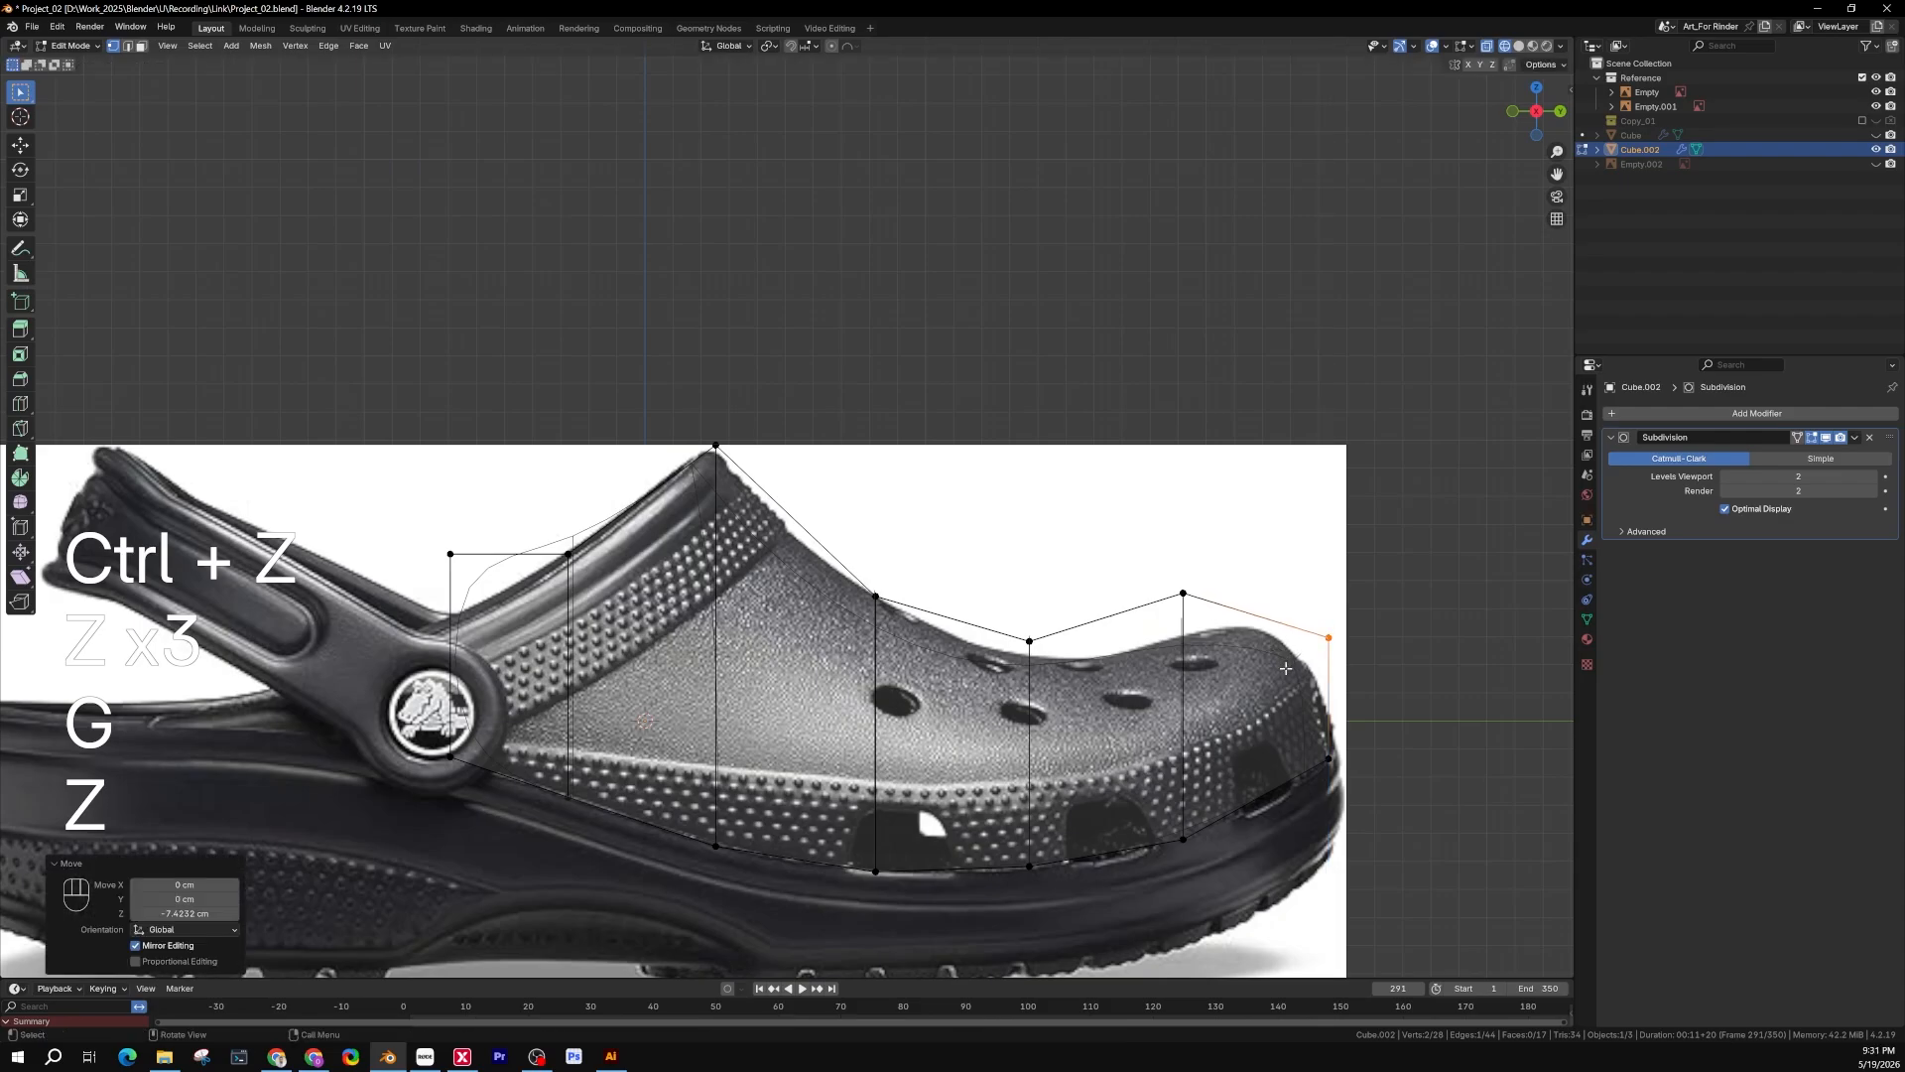
Raise the toe bulge's top vertex pair by 15.907 cm along global Z and check the profile in solid shading
drag(1248, 563, 1112, 631)
key(g)
key(z)
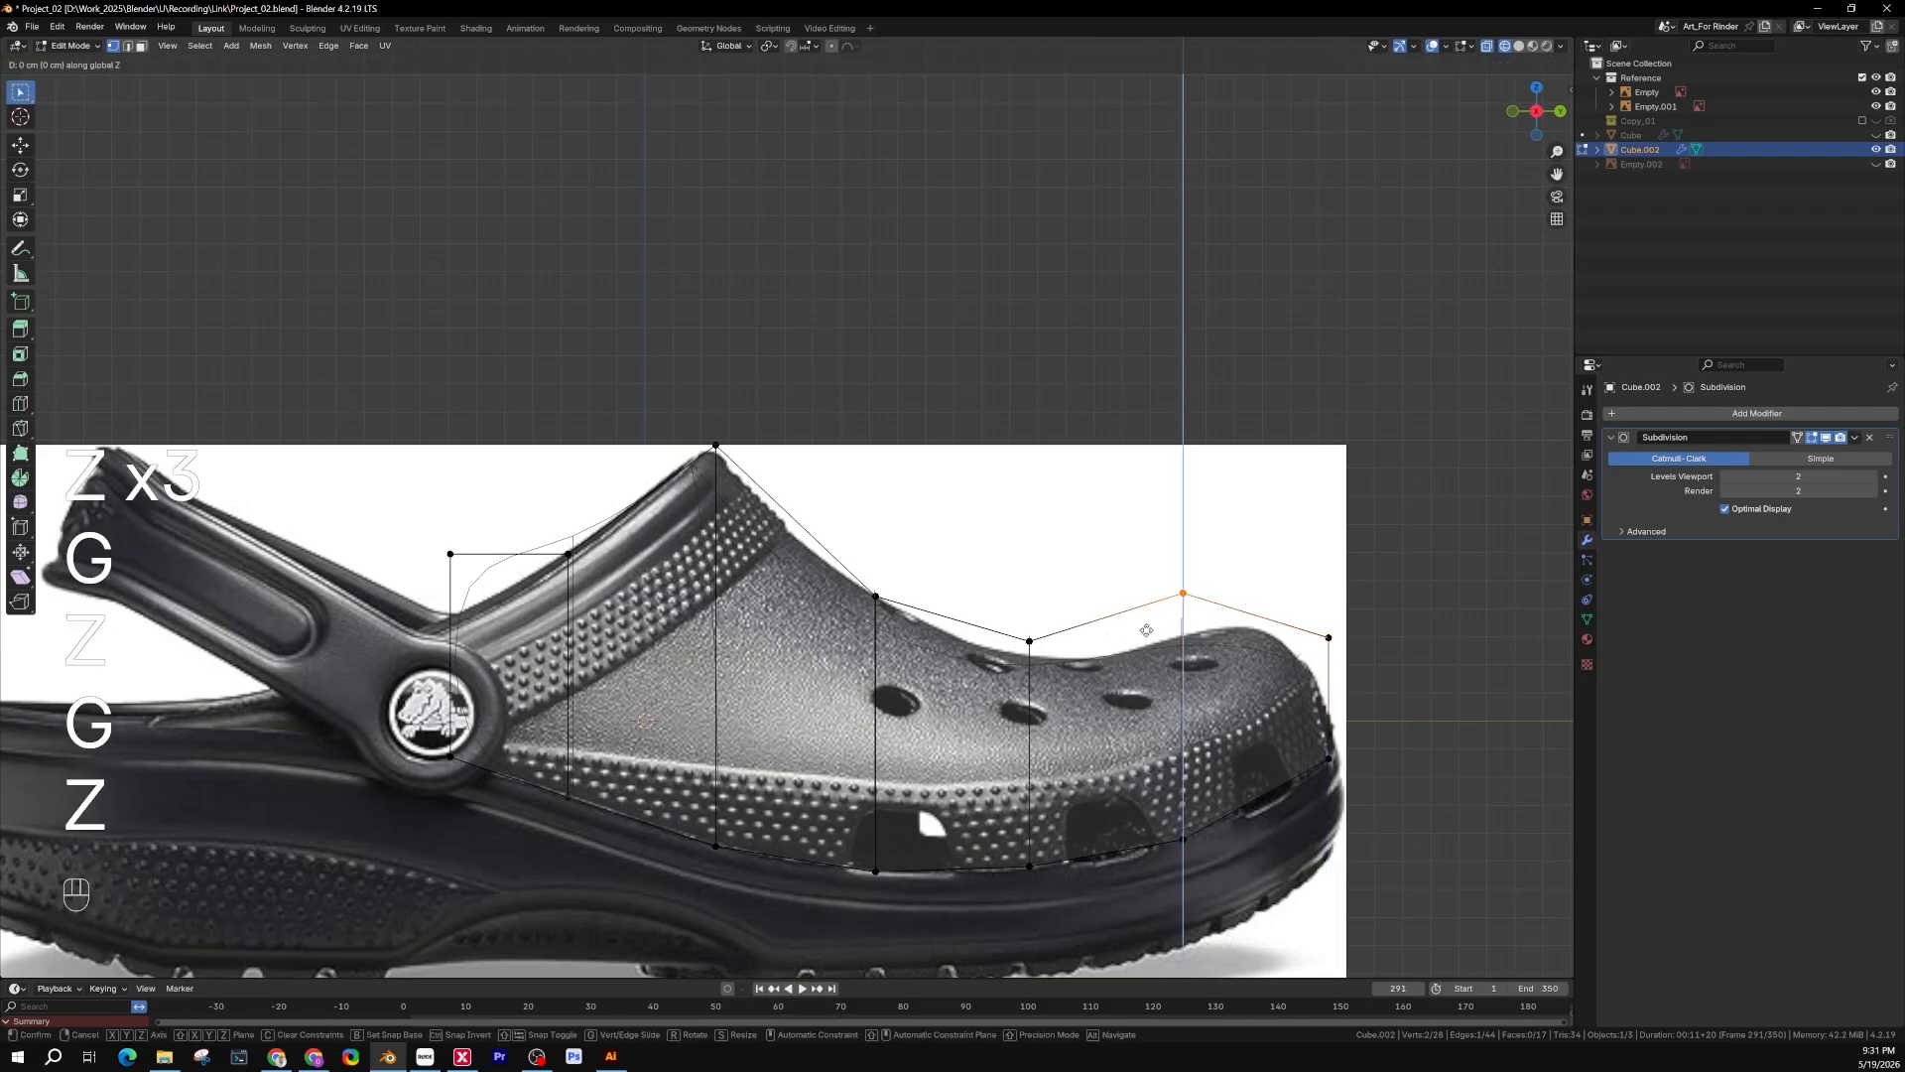
click(1149, 585)
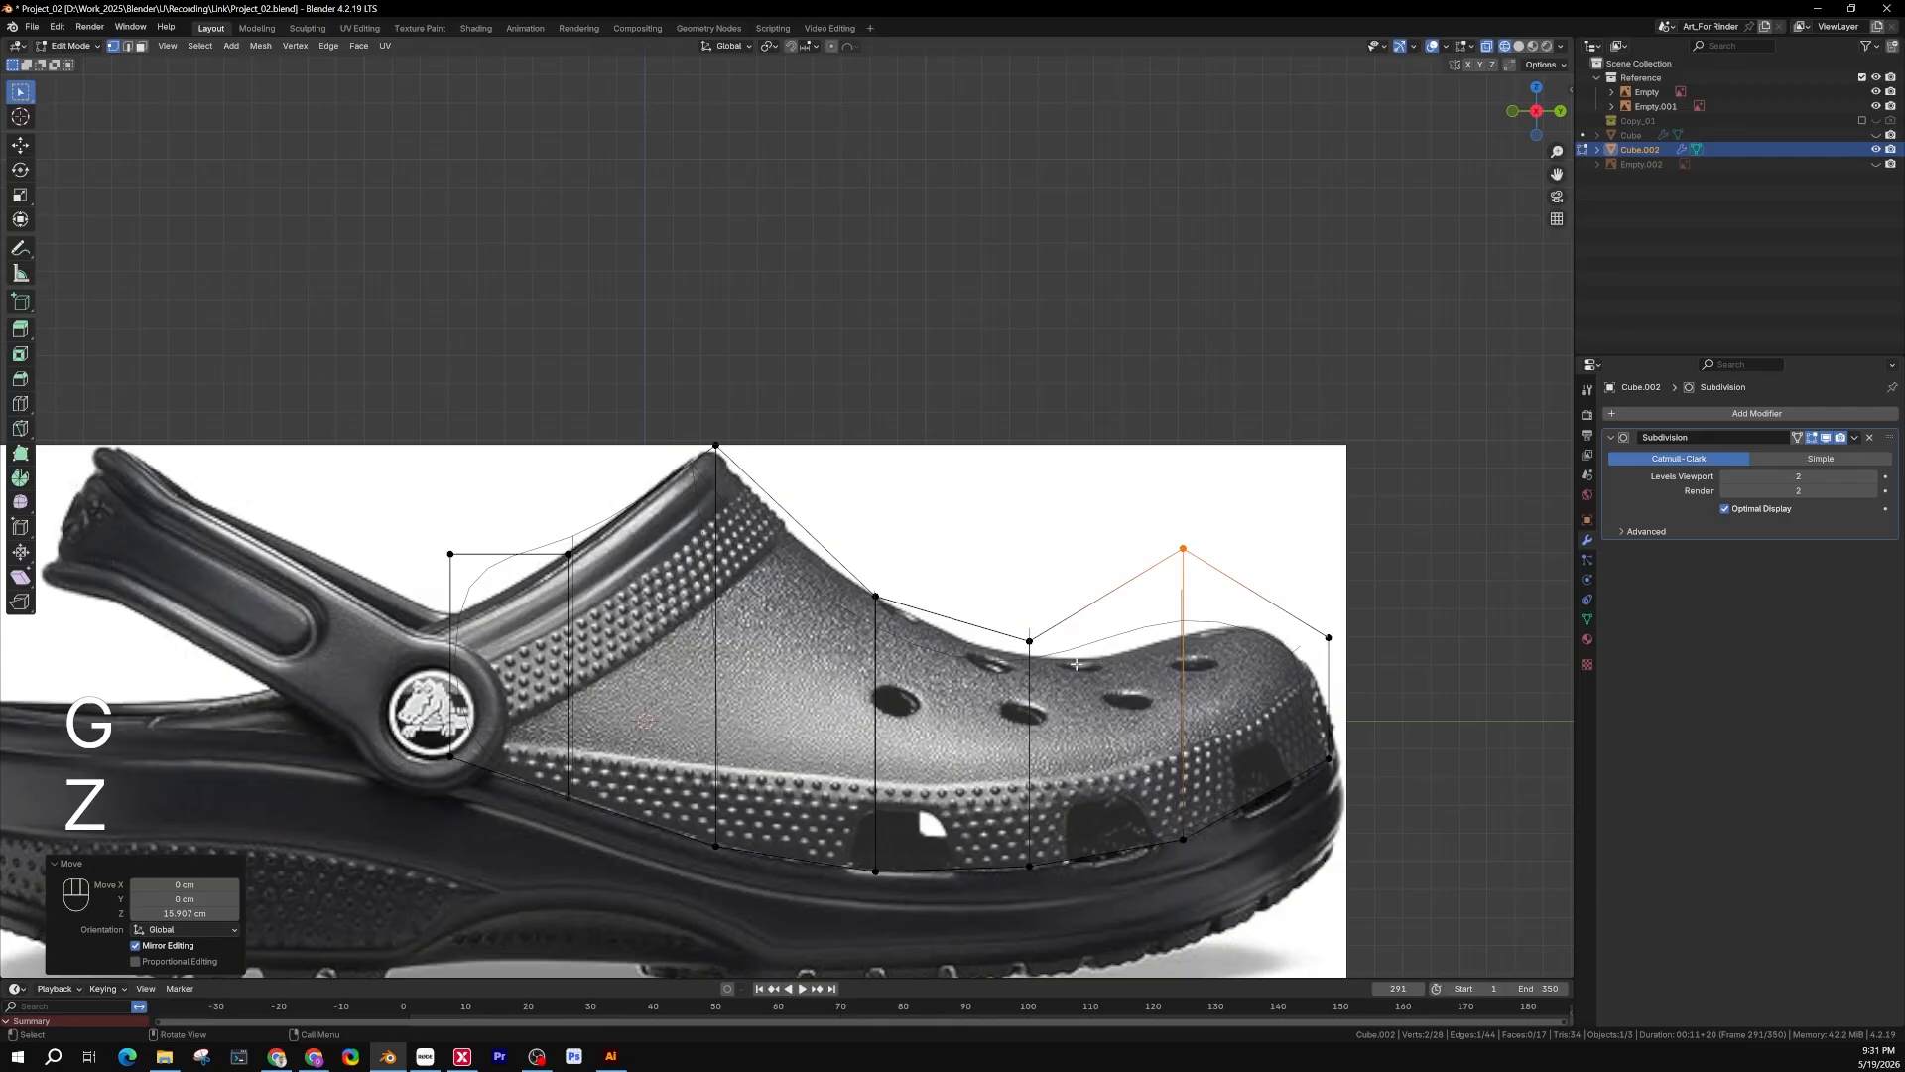
key(z)
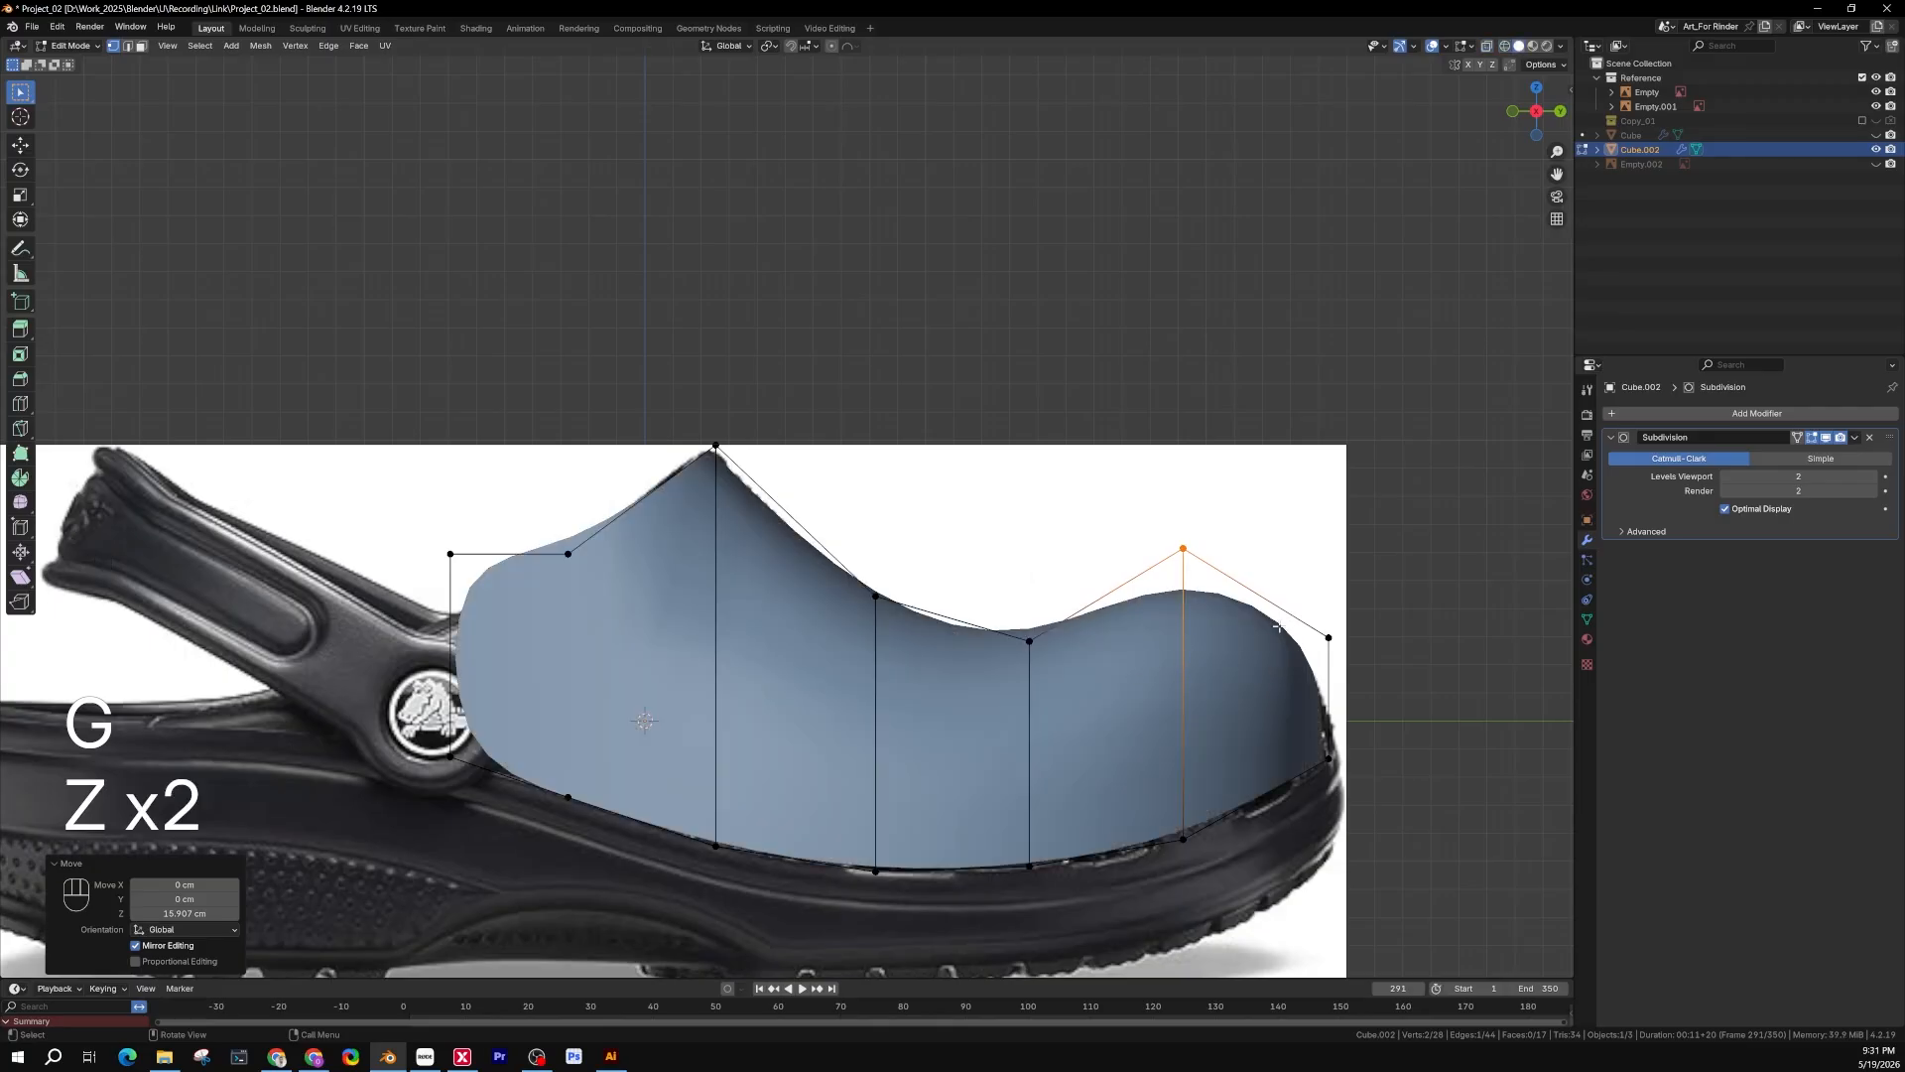
scroll(1203, 660, down, 3)
key(z)
scroll(1183, 660, up, 3)
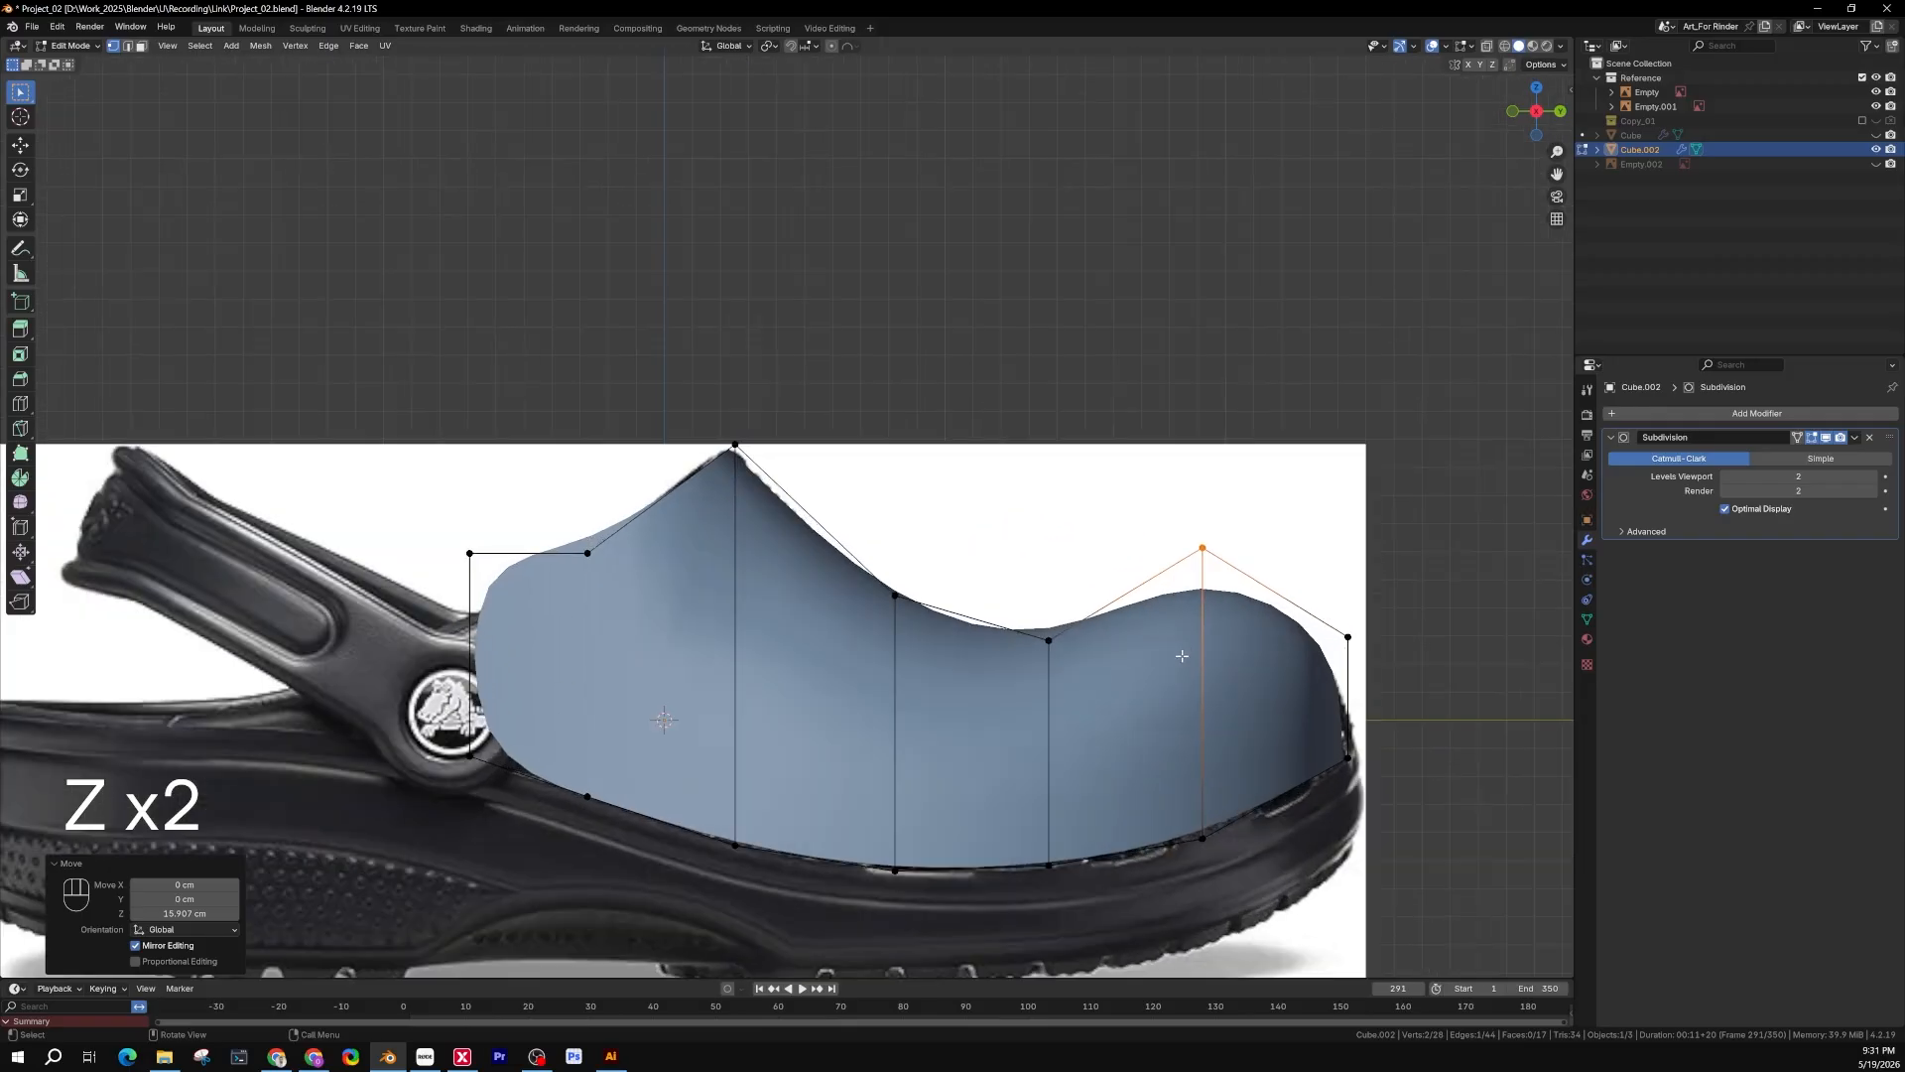
In wireframe shading, raise the instep vertex pair between the peak and the dip by 7.217 cm along global Z
key(z)
scroll(1191, 648, up, 1)
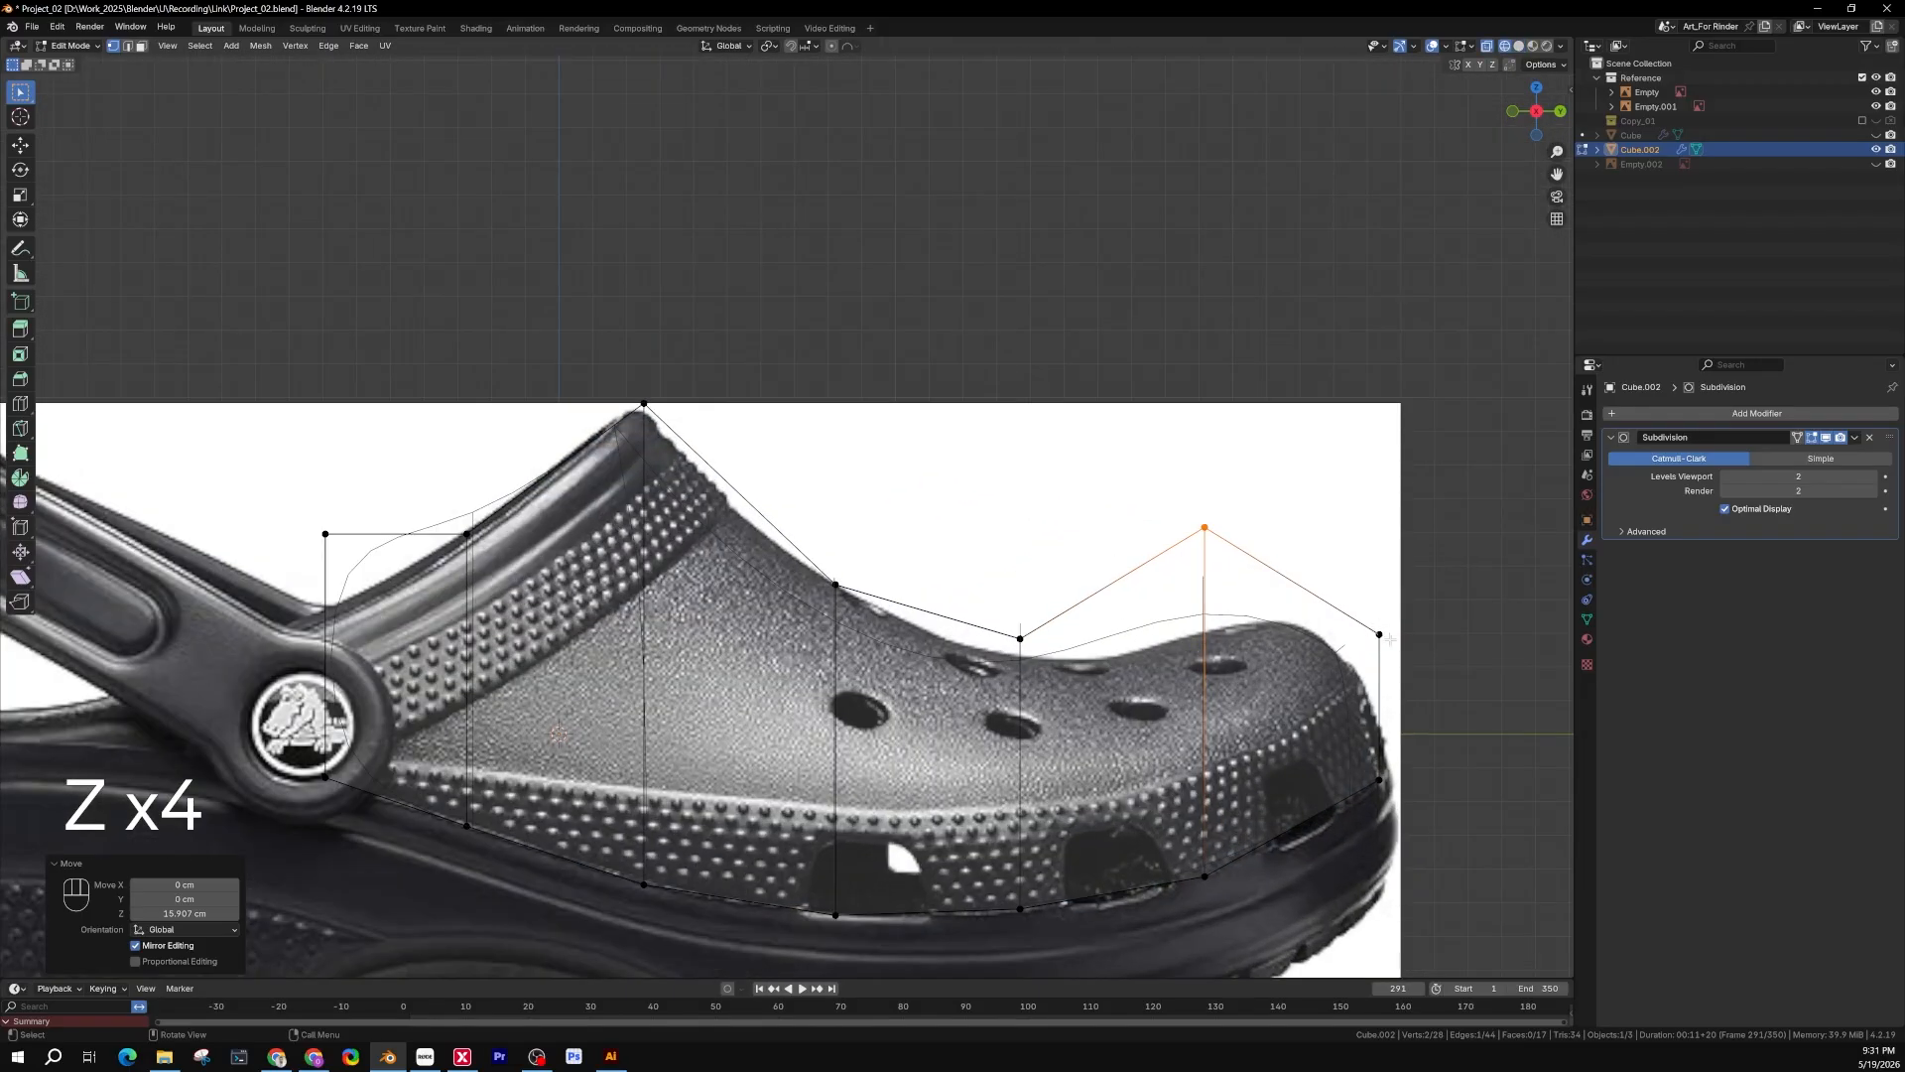
shift+middle_drag(1390, 640, 1214, 600)
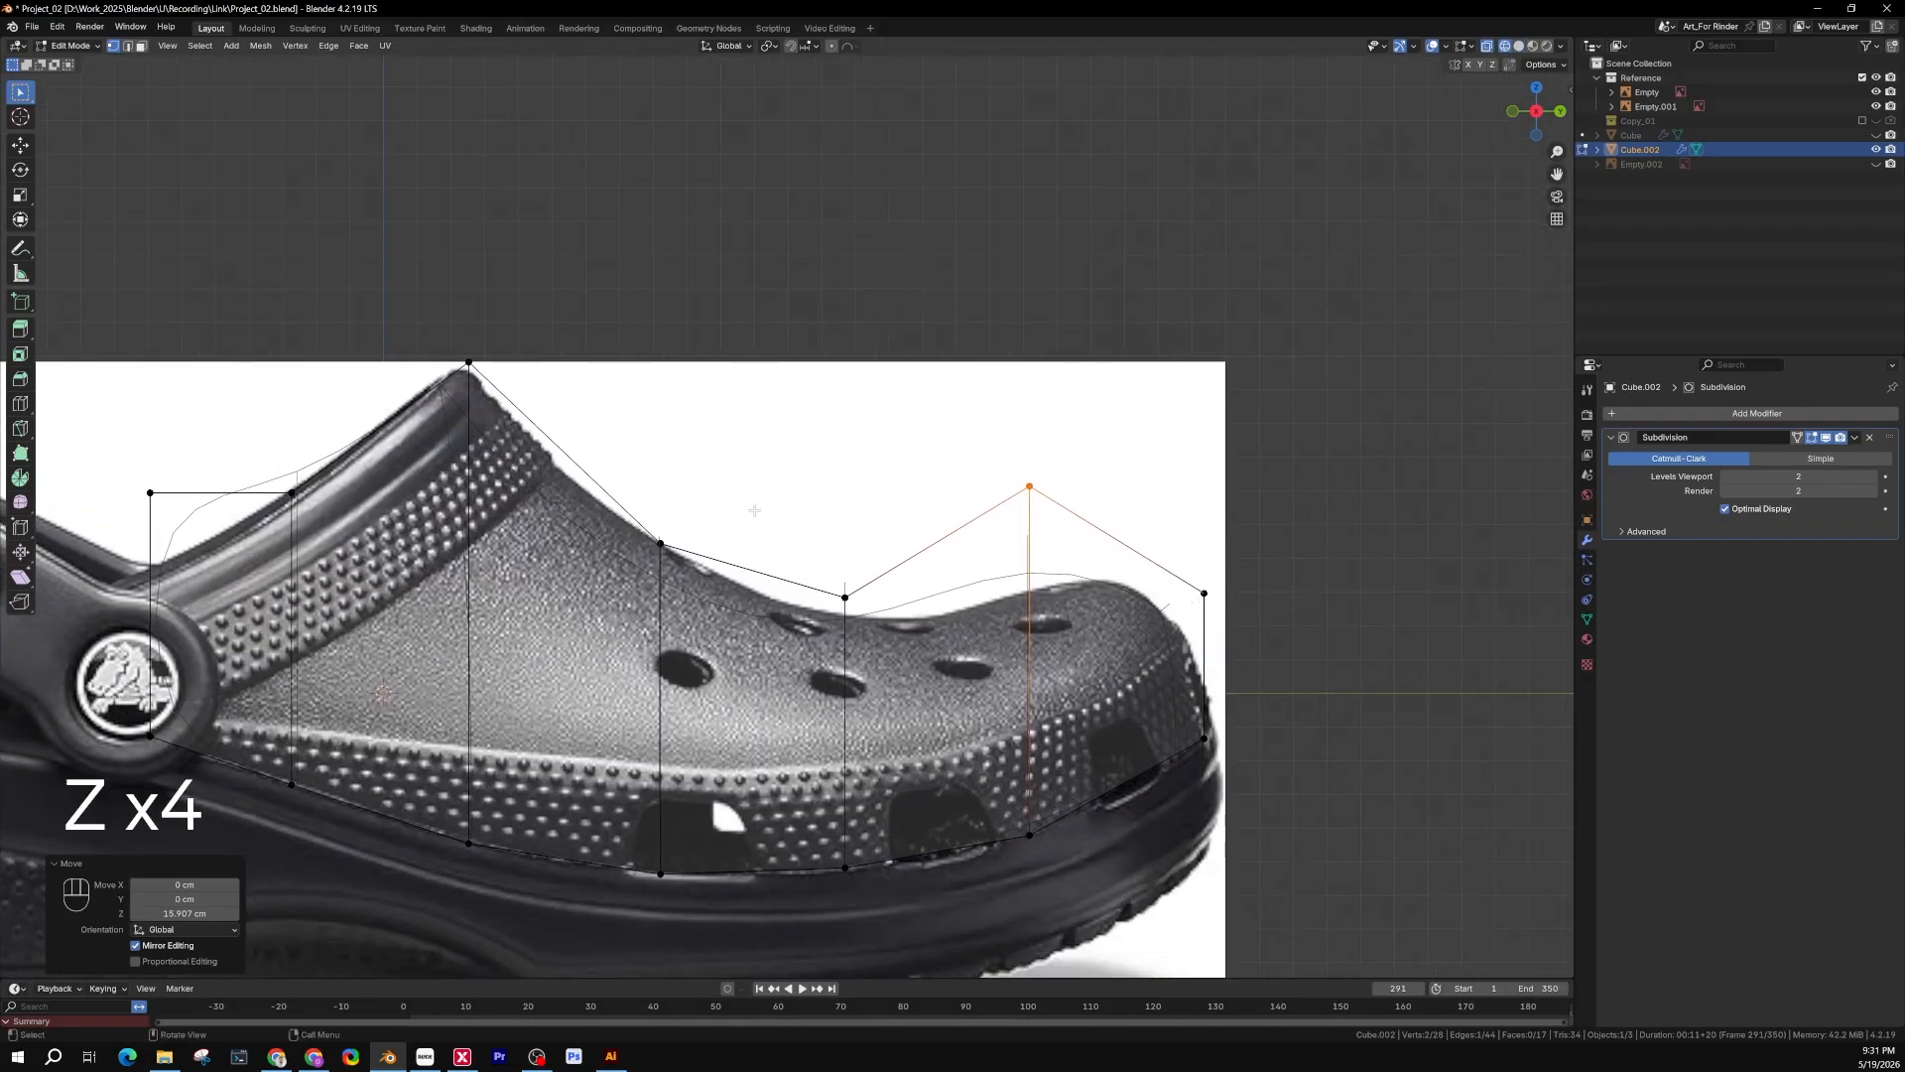
click(660, 542)
key(g)
key(z)
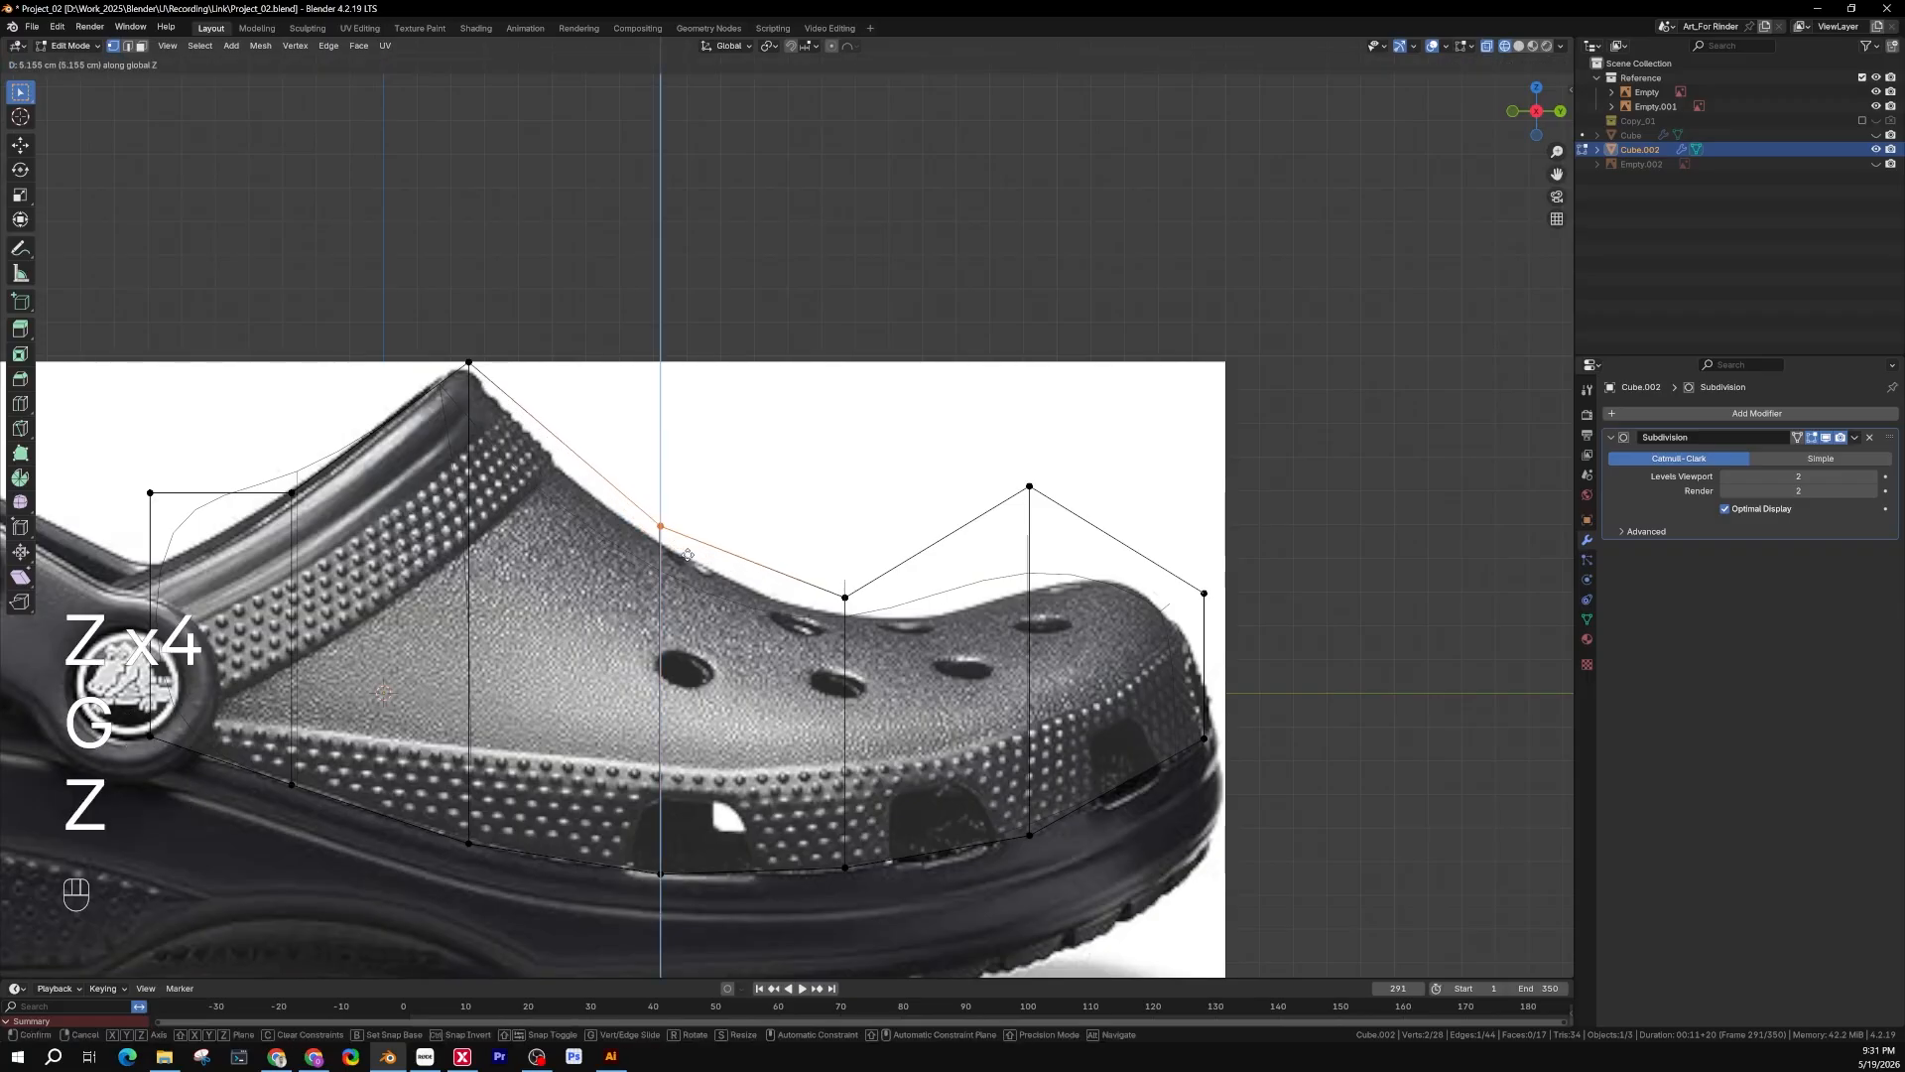
click(833, 565)
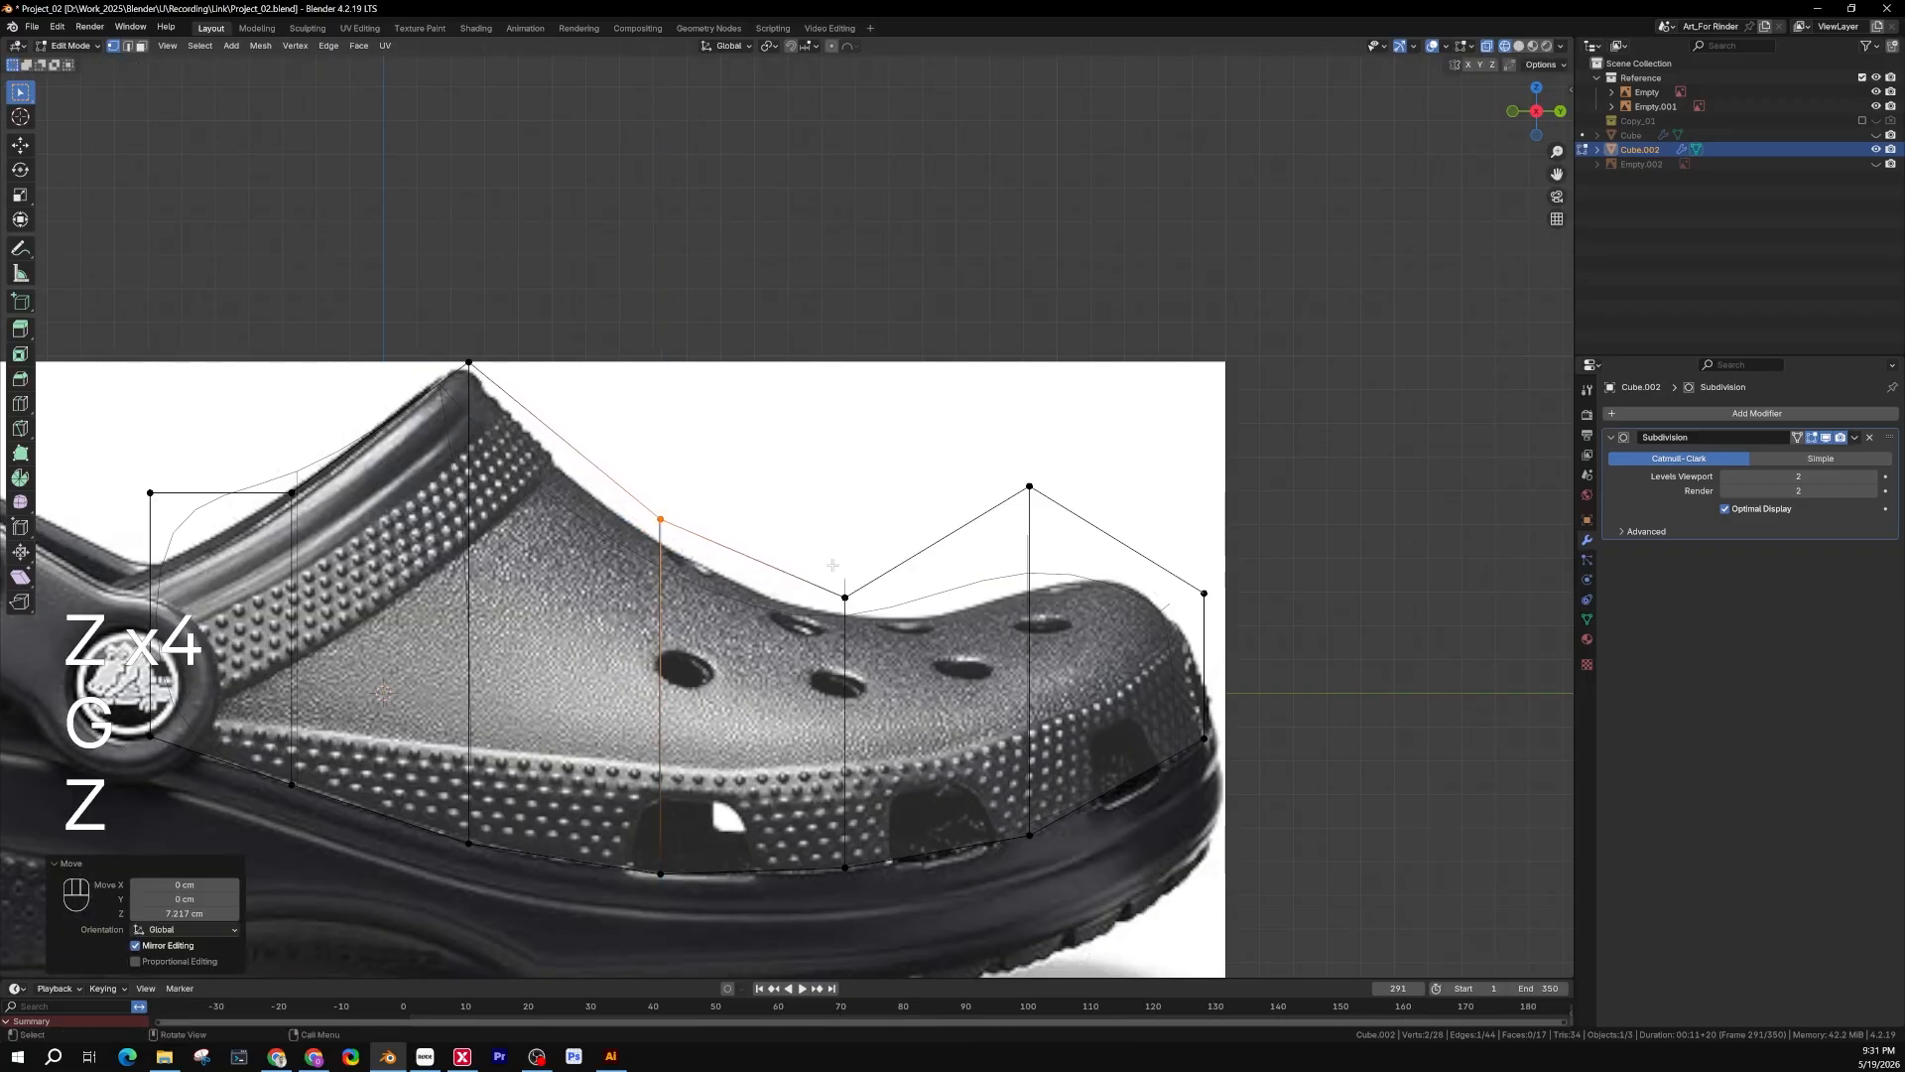
Lower the toe bulge's top vertex pair by about 7.3 cm along global Z
click(1014, 484)
key(g)
key(z)
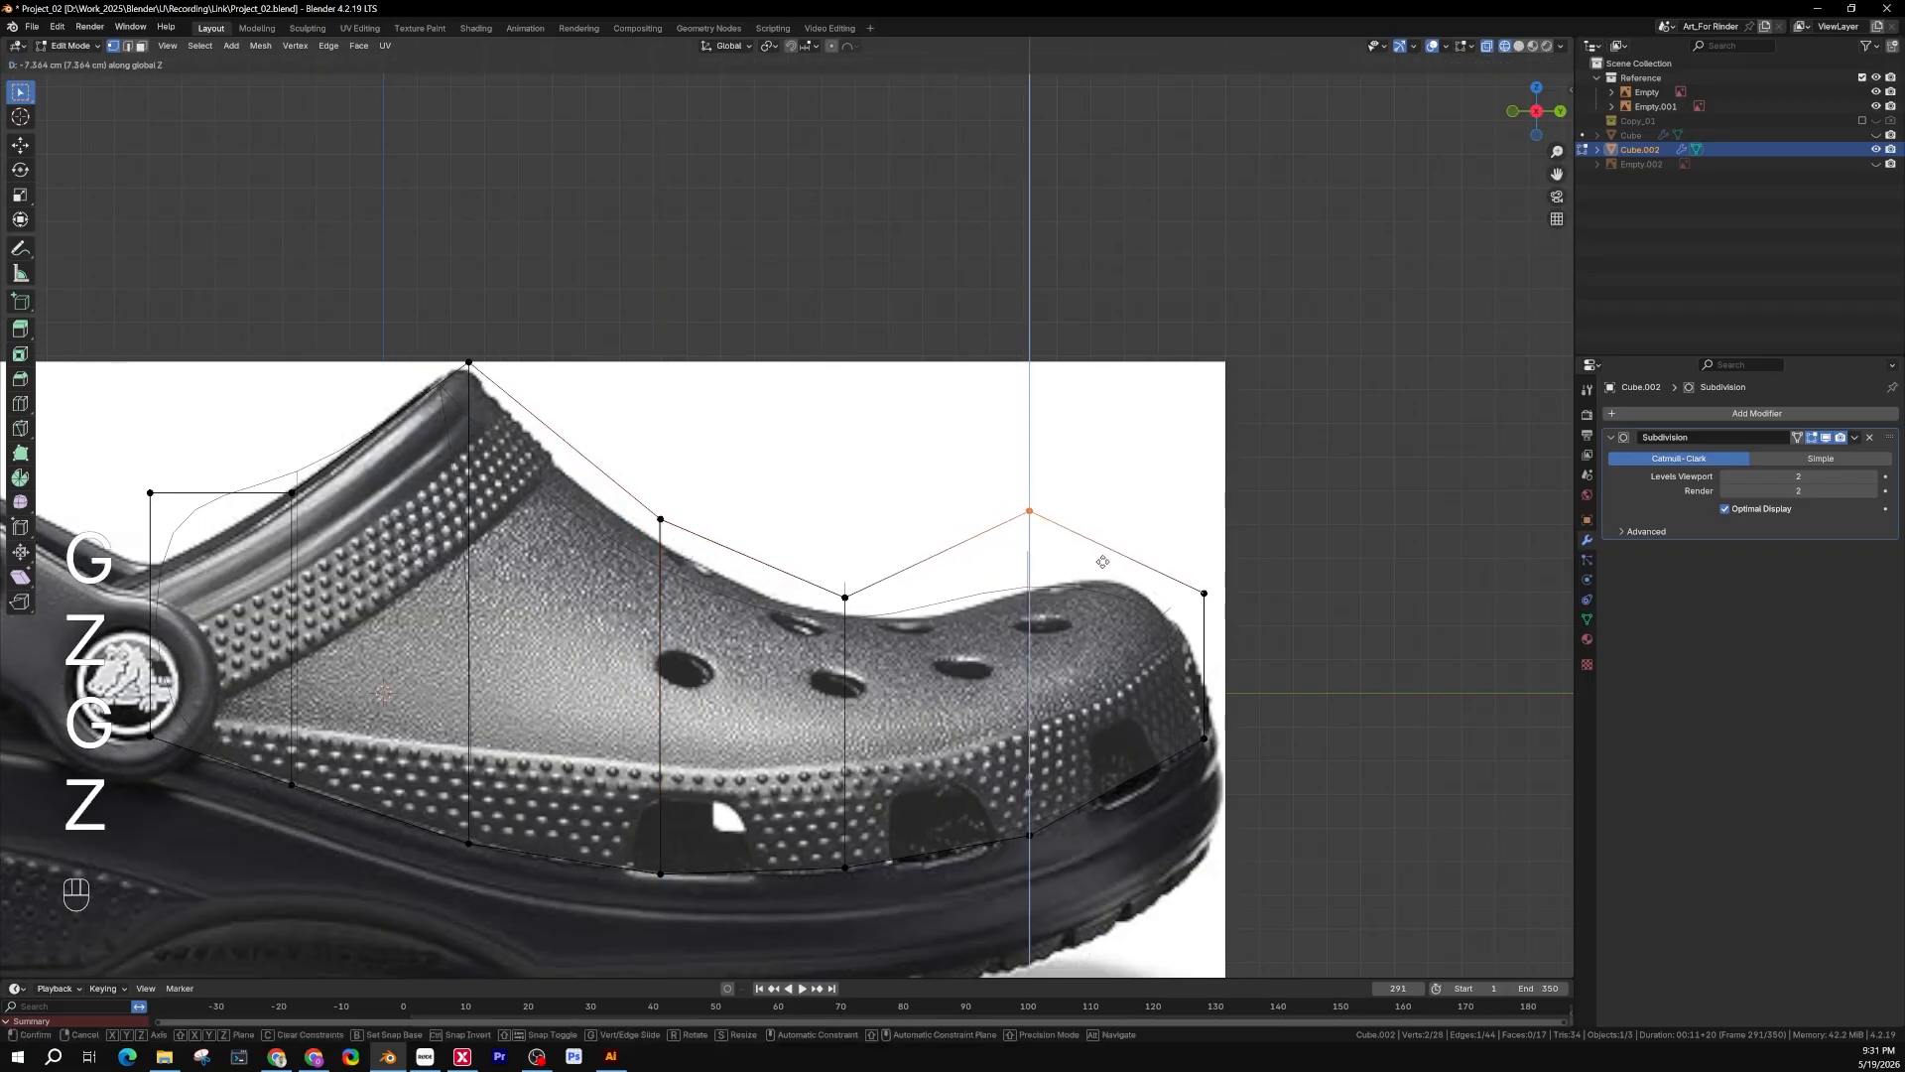
click(1100, 554)
Raise the toe end's top vertex pair by 8.2479 cm along global Z and move it forward about 12.7 cm along global Y
click(1161, 635)
key(g)
key(z)
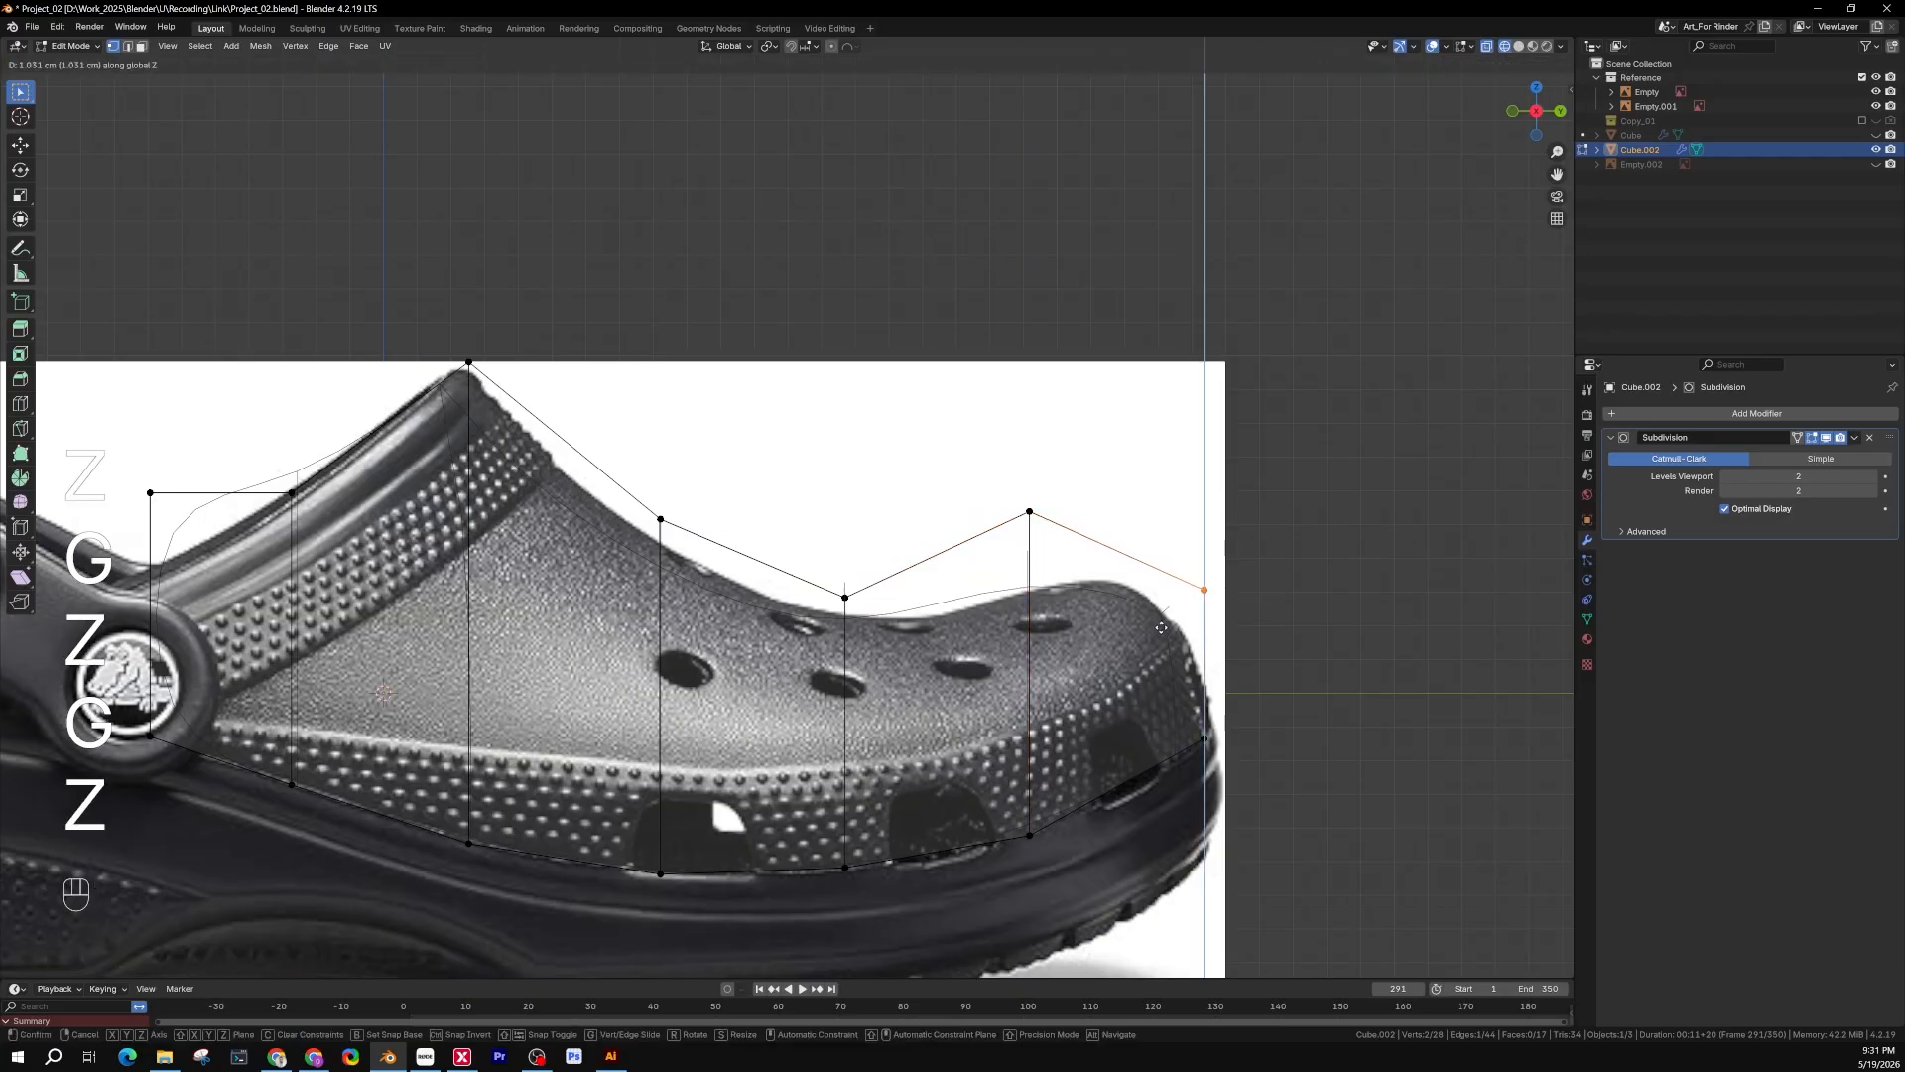
click(1162, 605)
key(g)
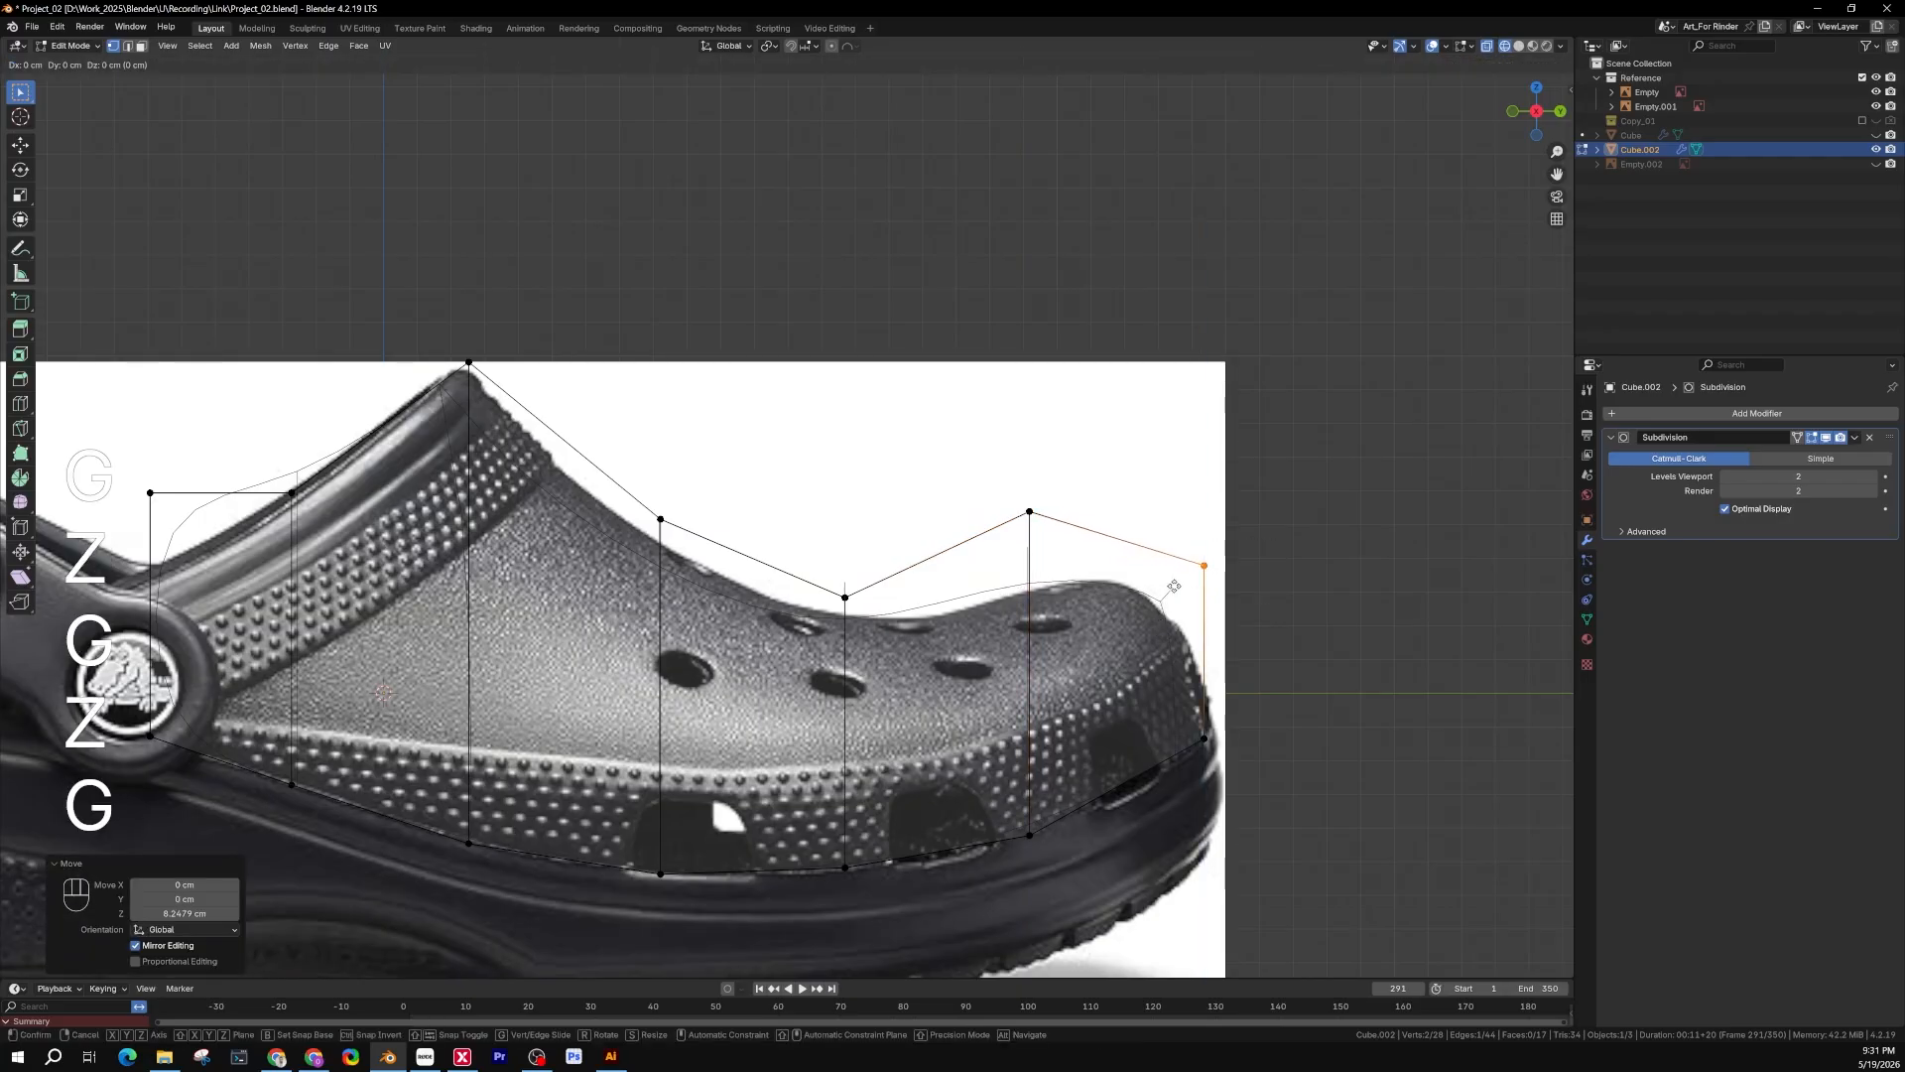
key(y)
click(1217, 585)
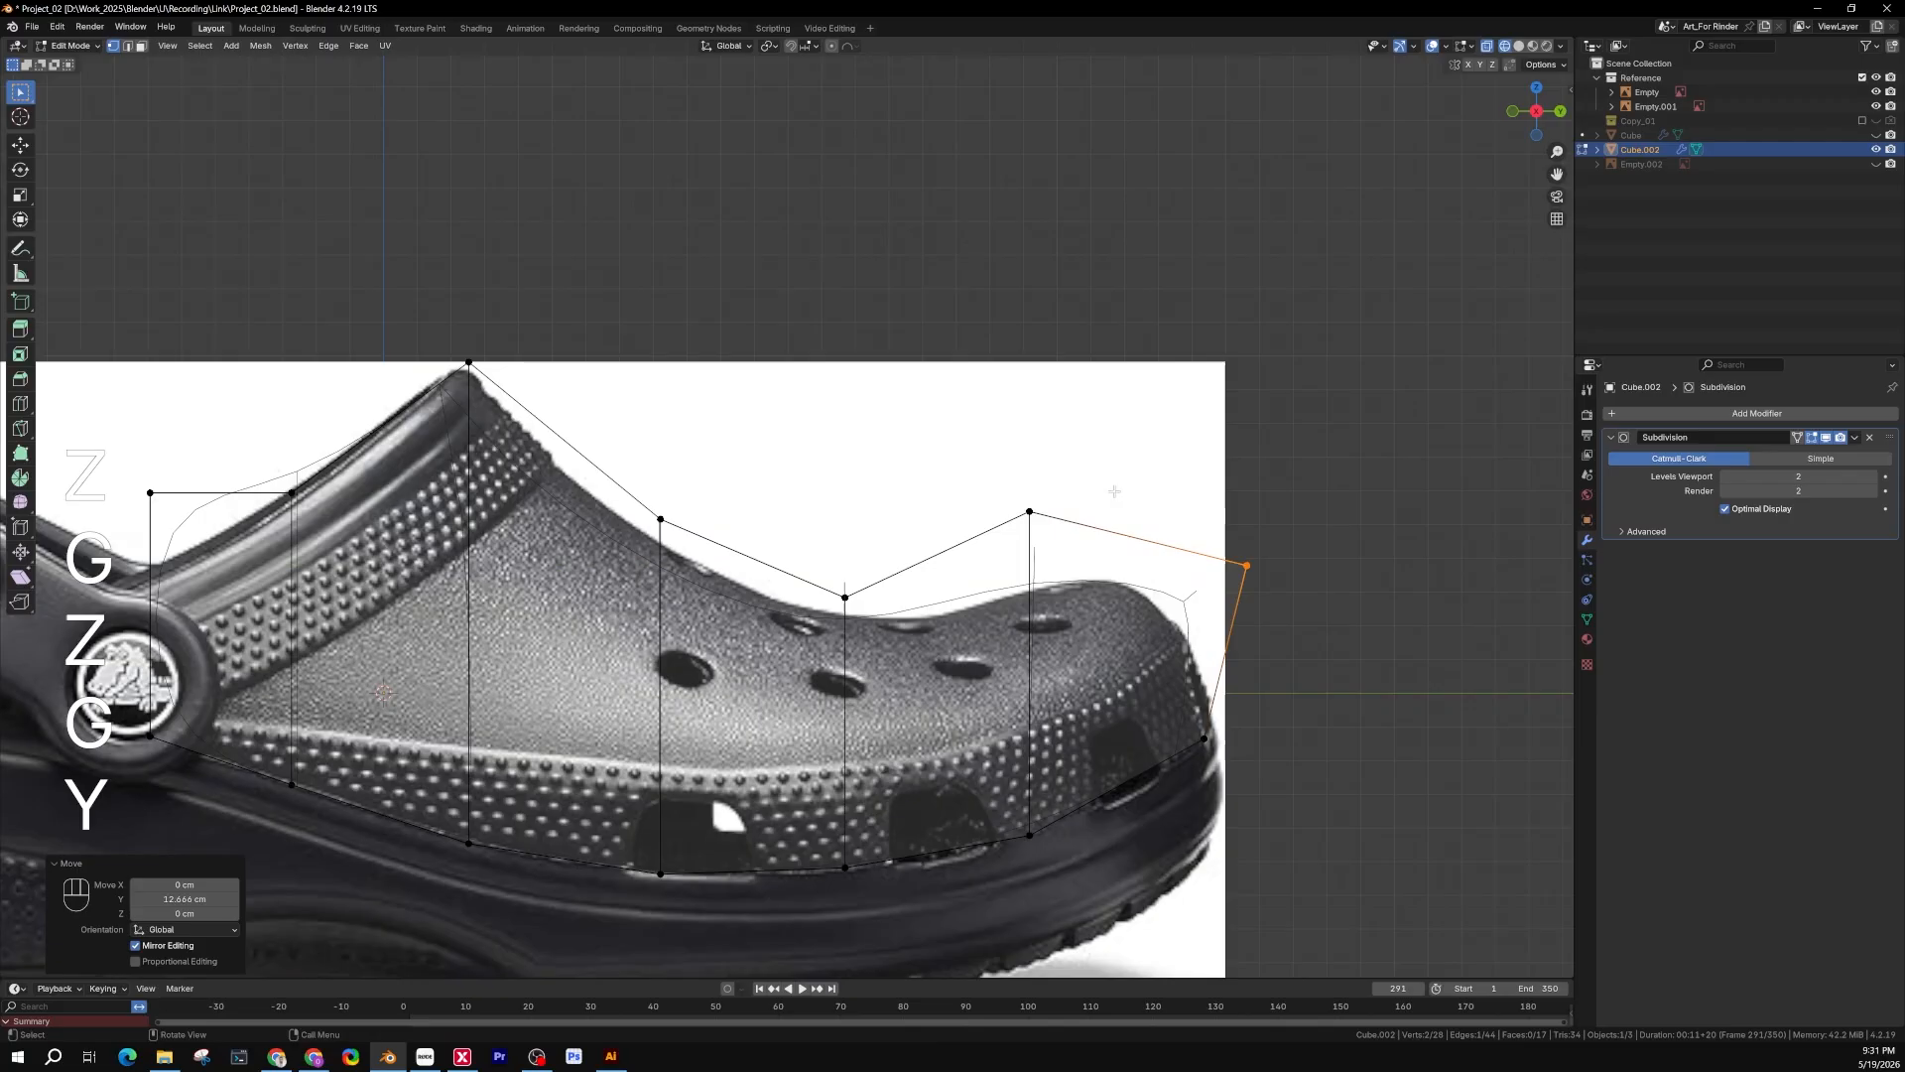
Move the toe bulge's top vertex pair forward along global Y, towards the toe tip
click(1027, 518)
key(z)
key(z)
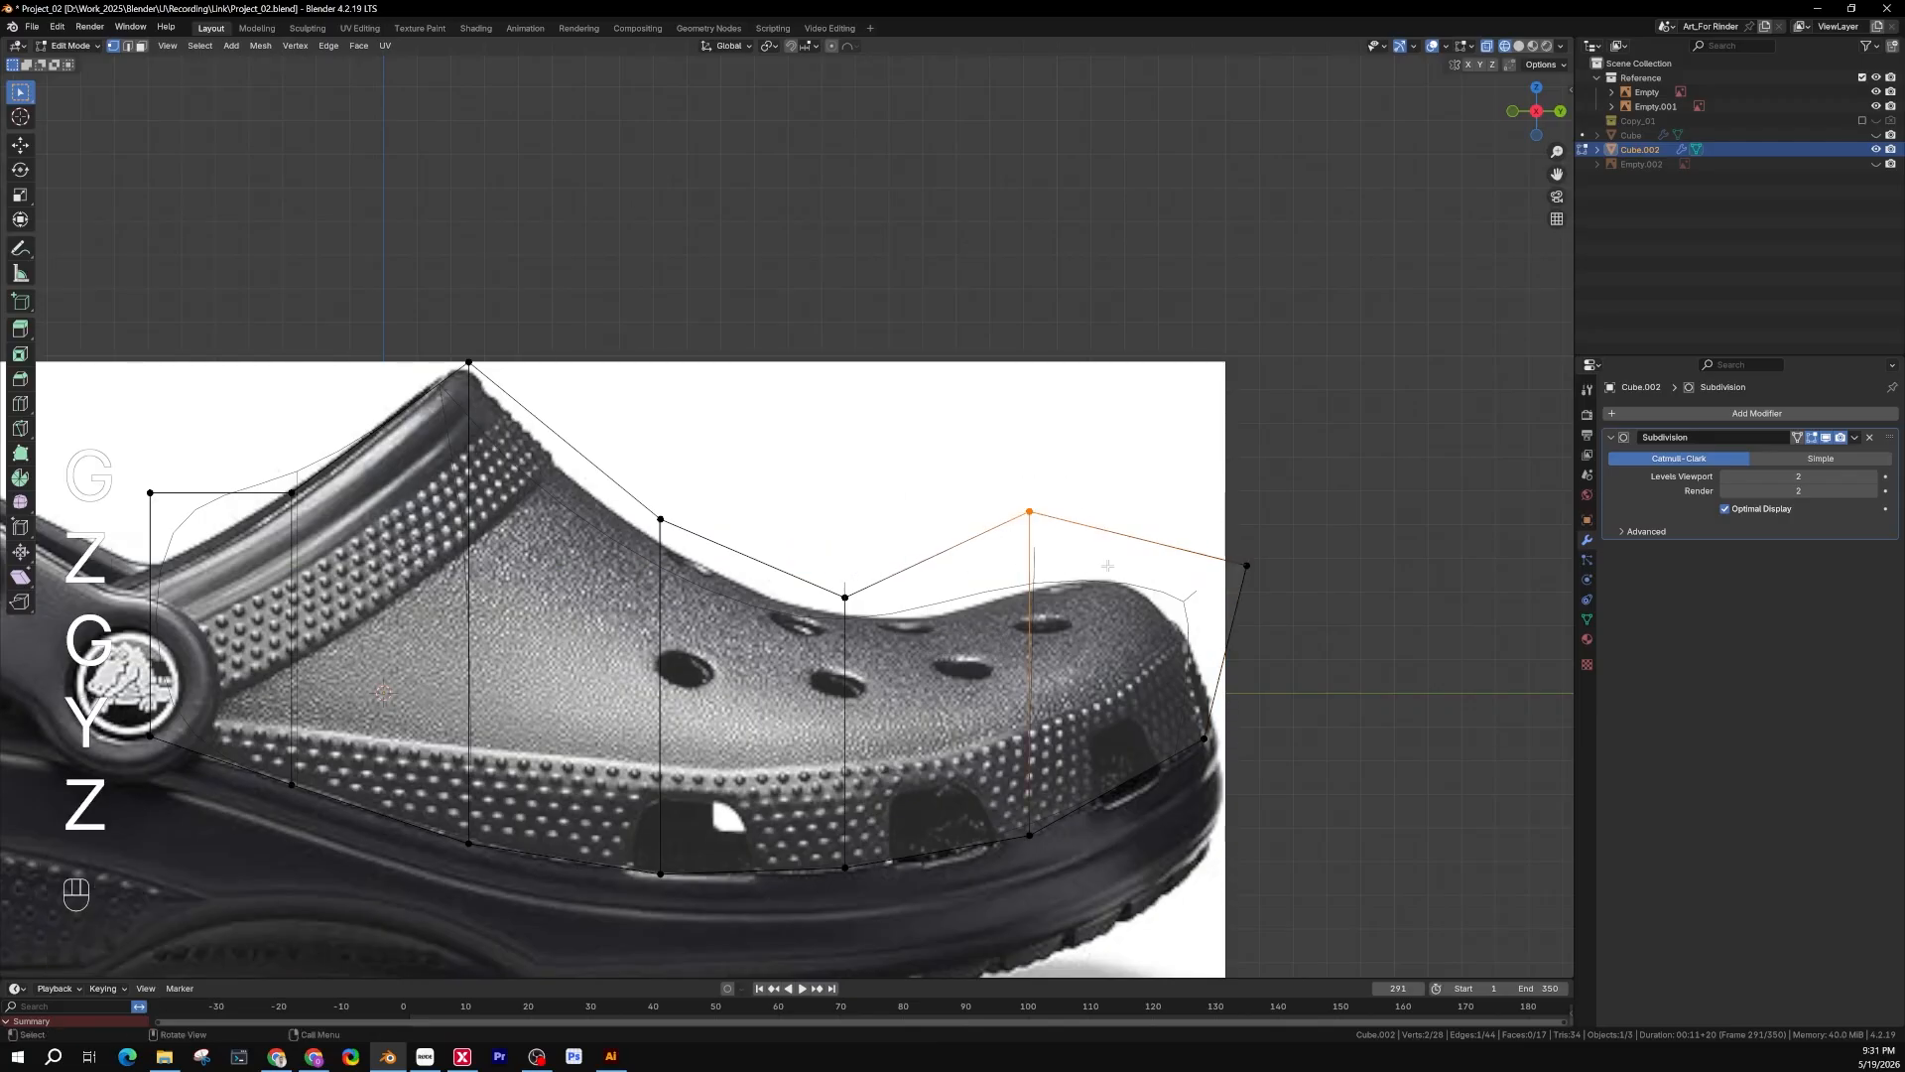
key(z)
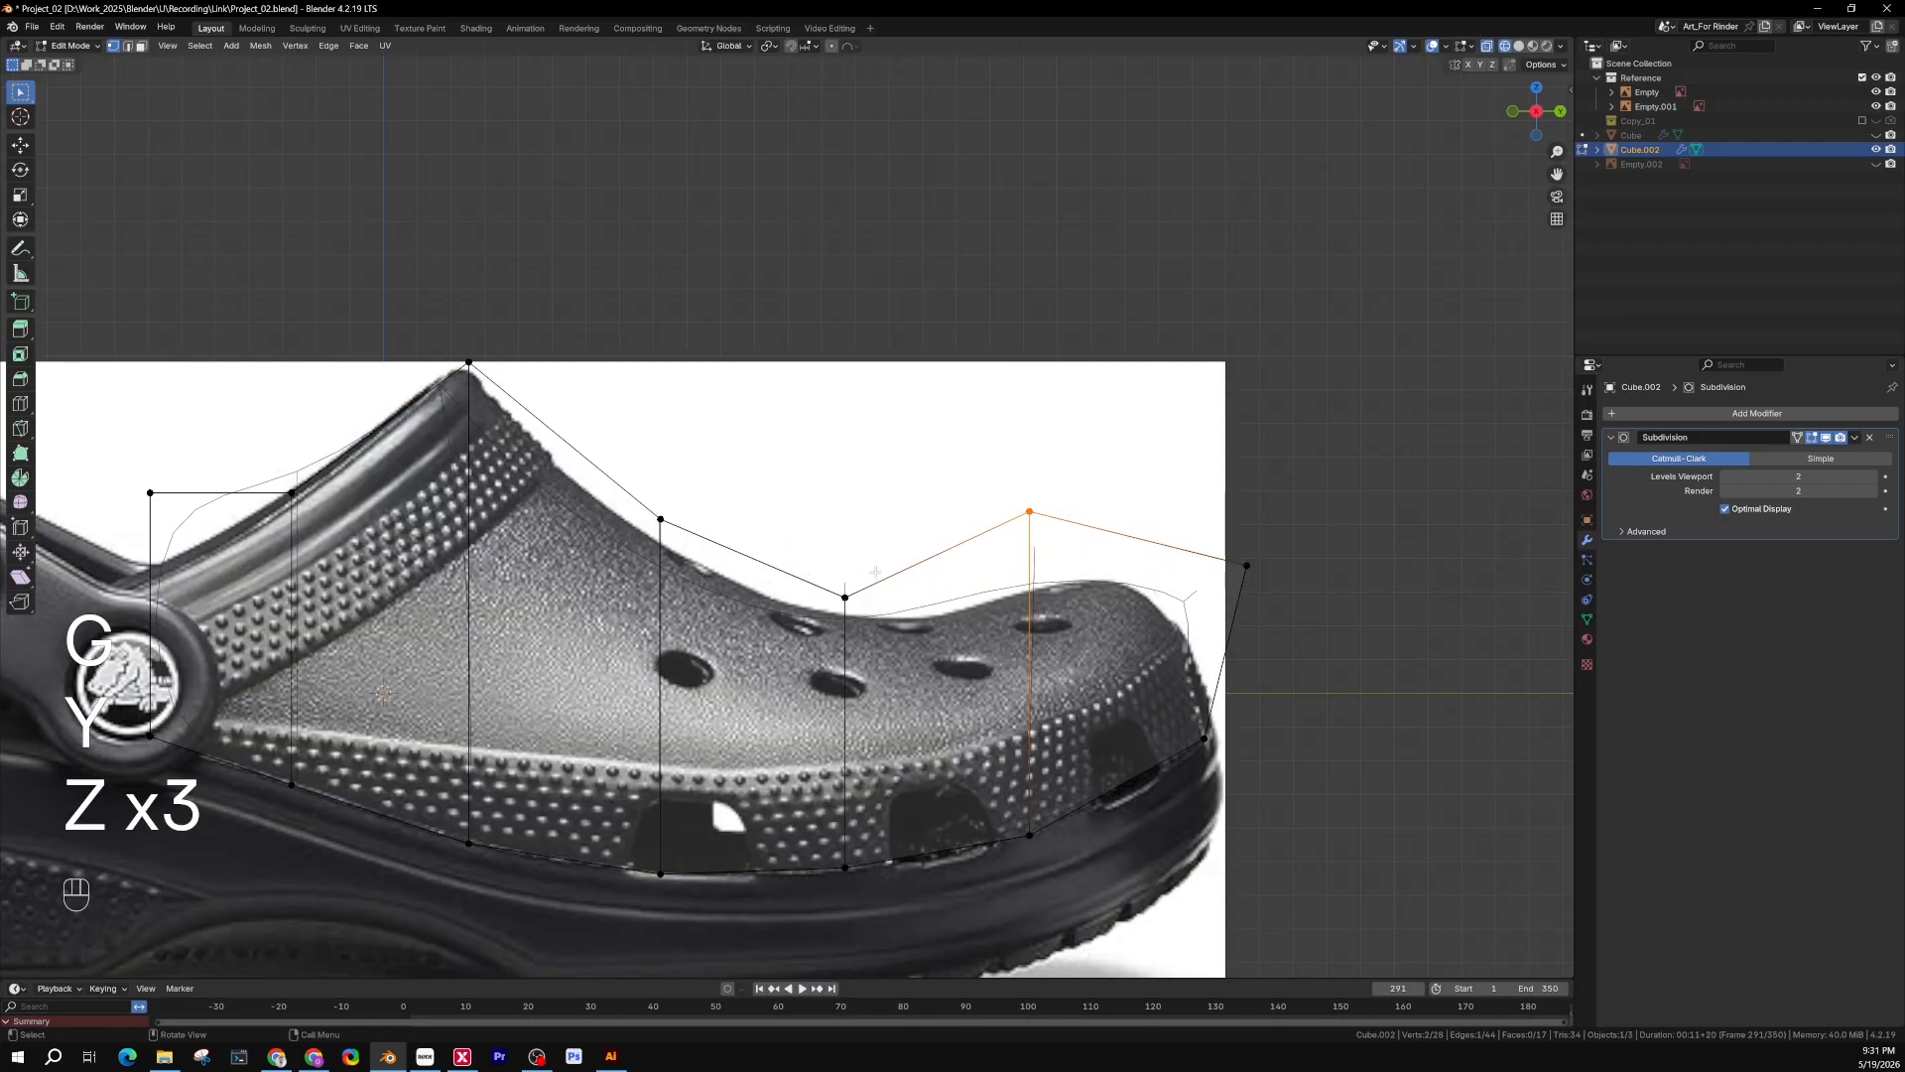
key(g)
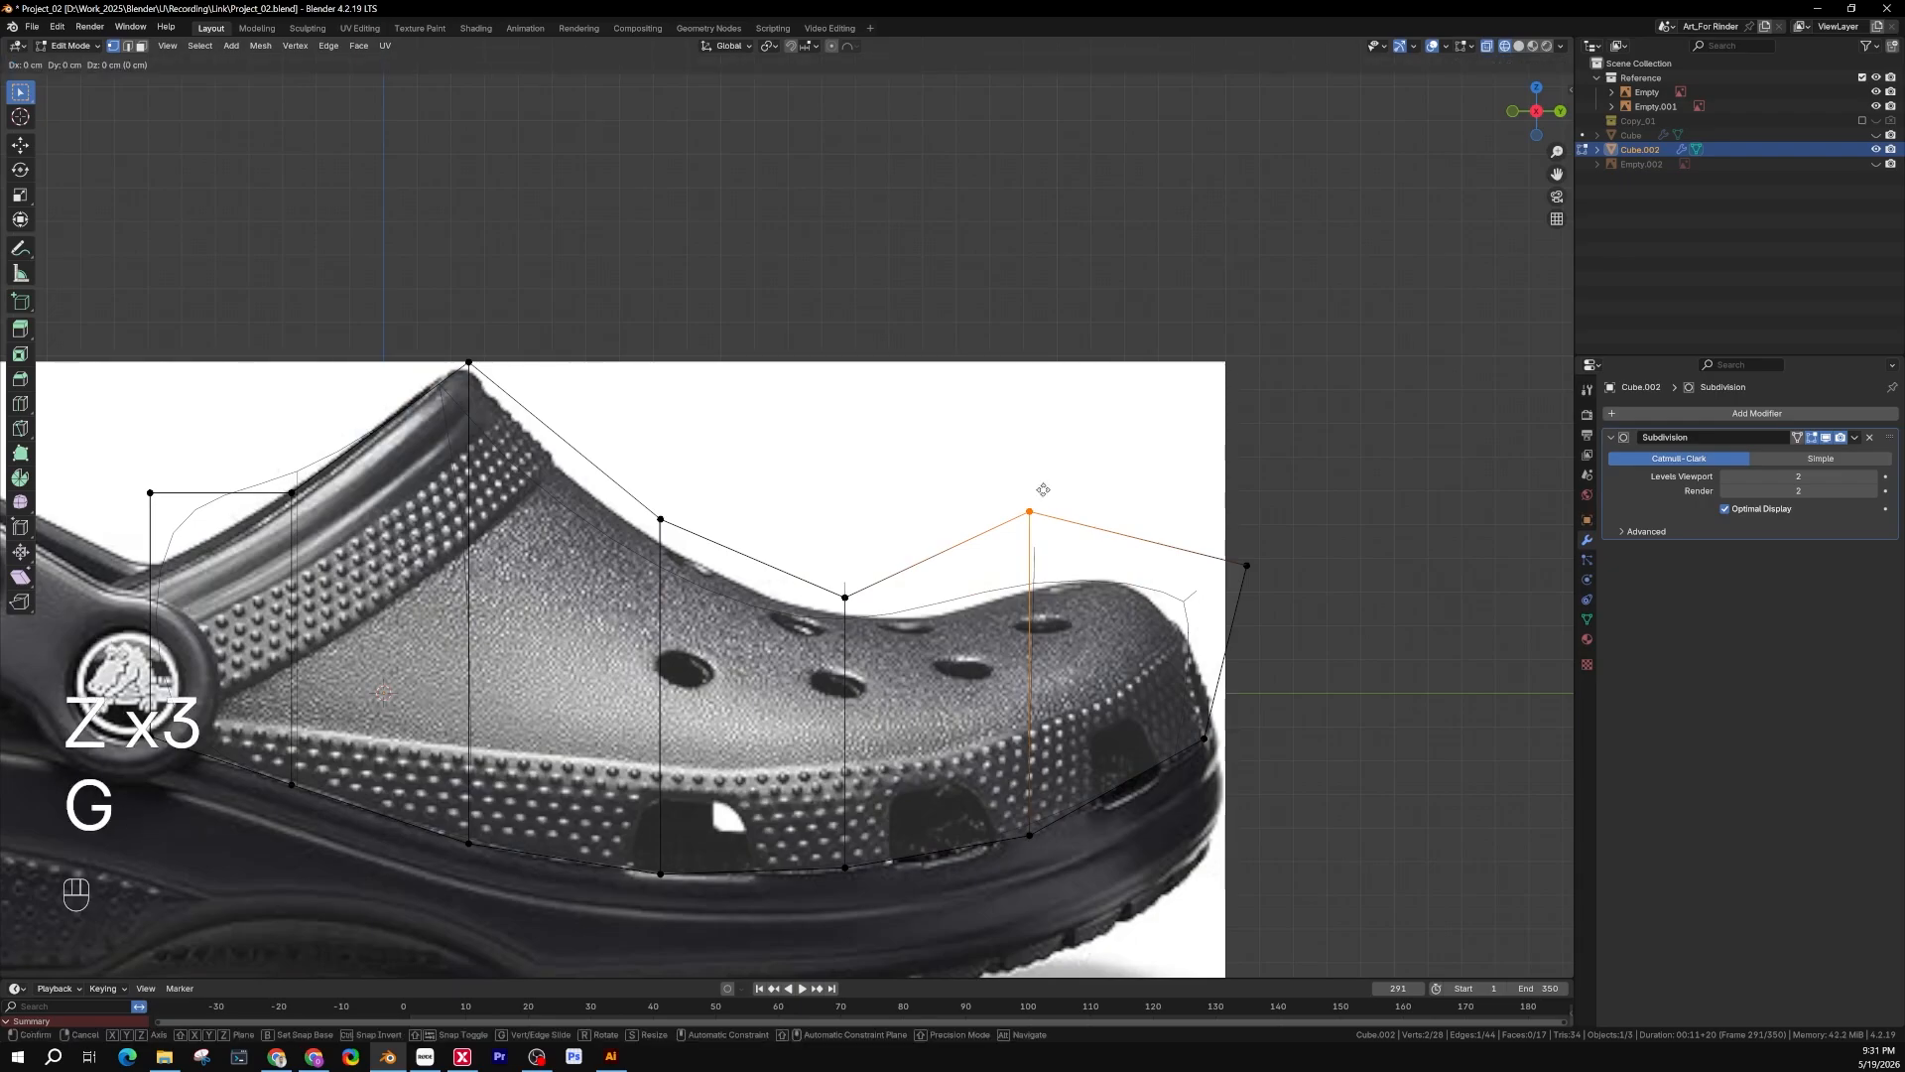
key(y)
click(1084, 491)
Move the toe end's top vertex pair back by 24.597 cm along global Y
click(1247, 566)
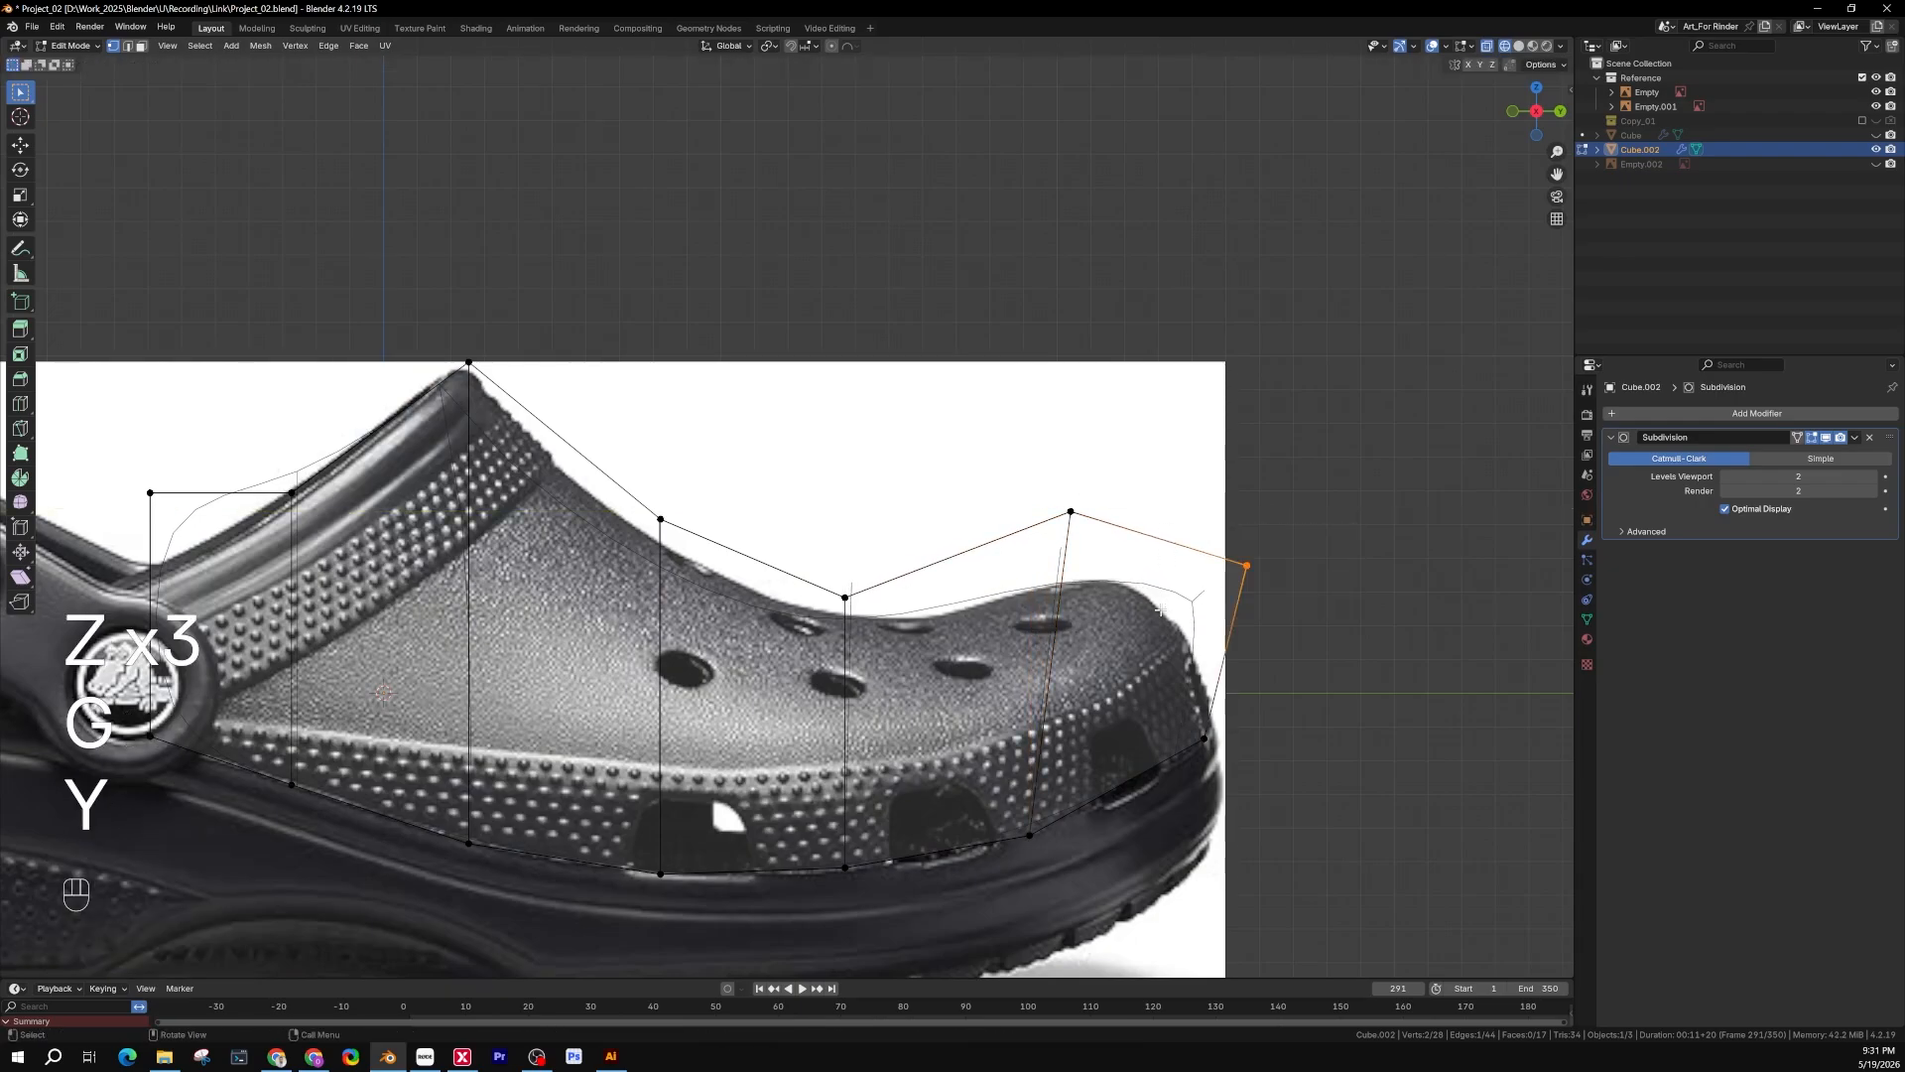
key(g)
key(y)
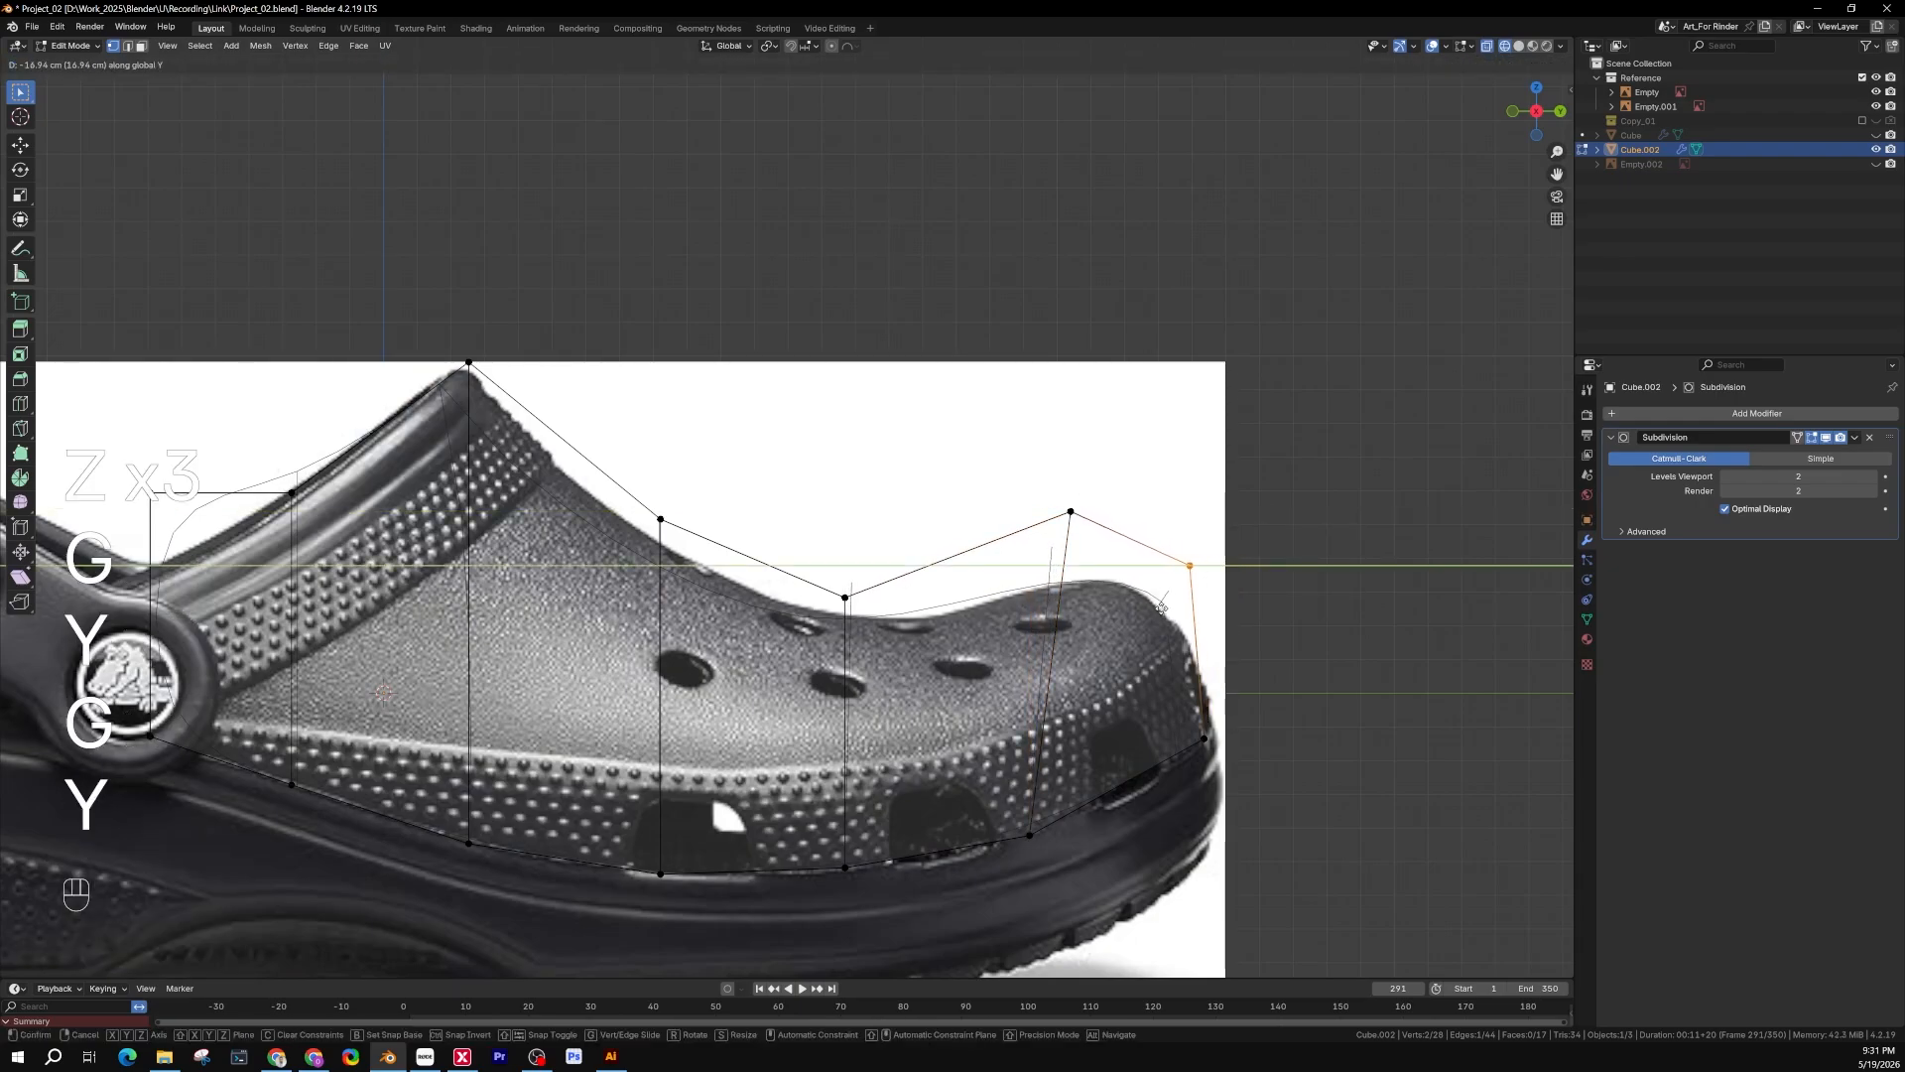
click(1135, 610)
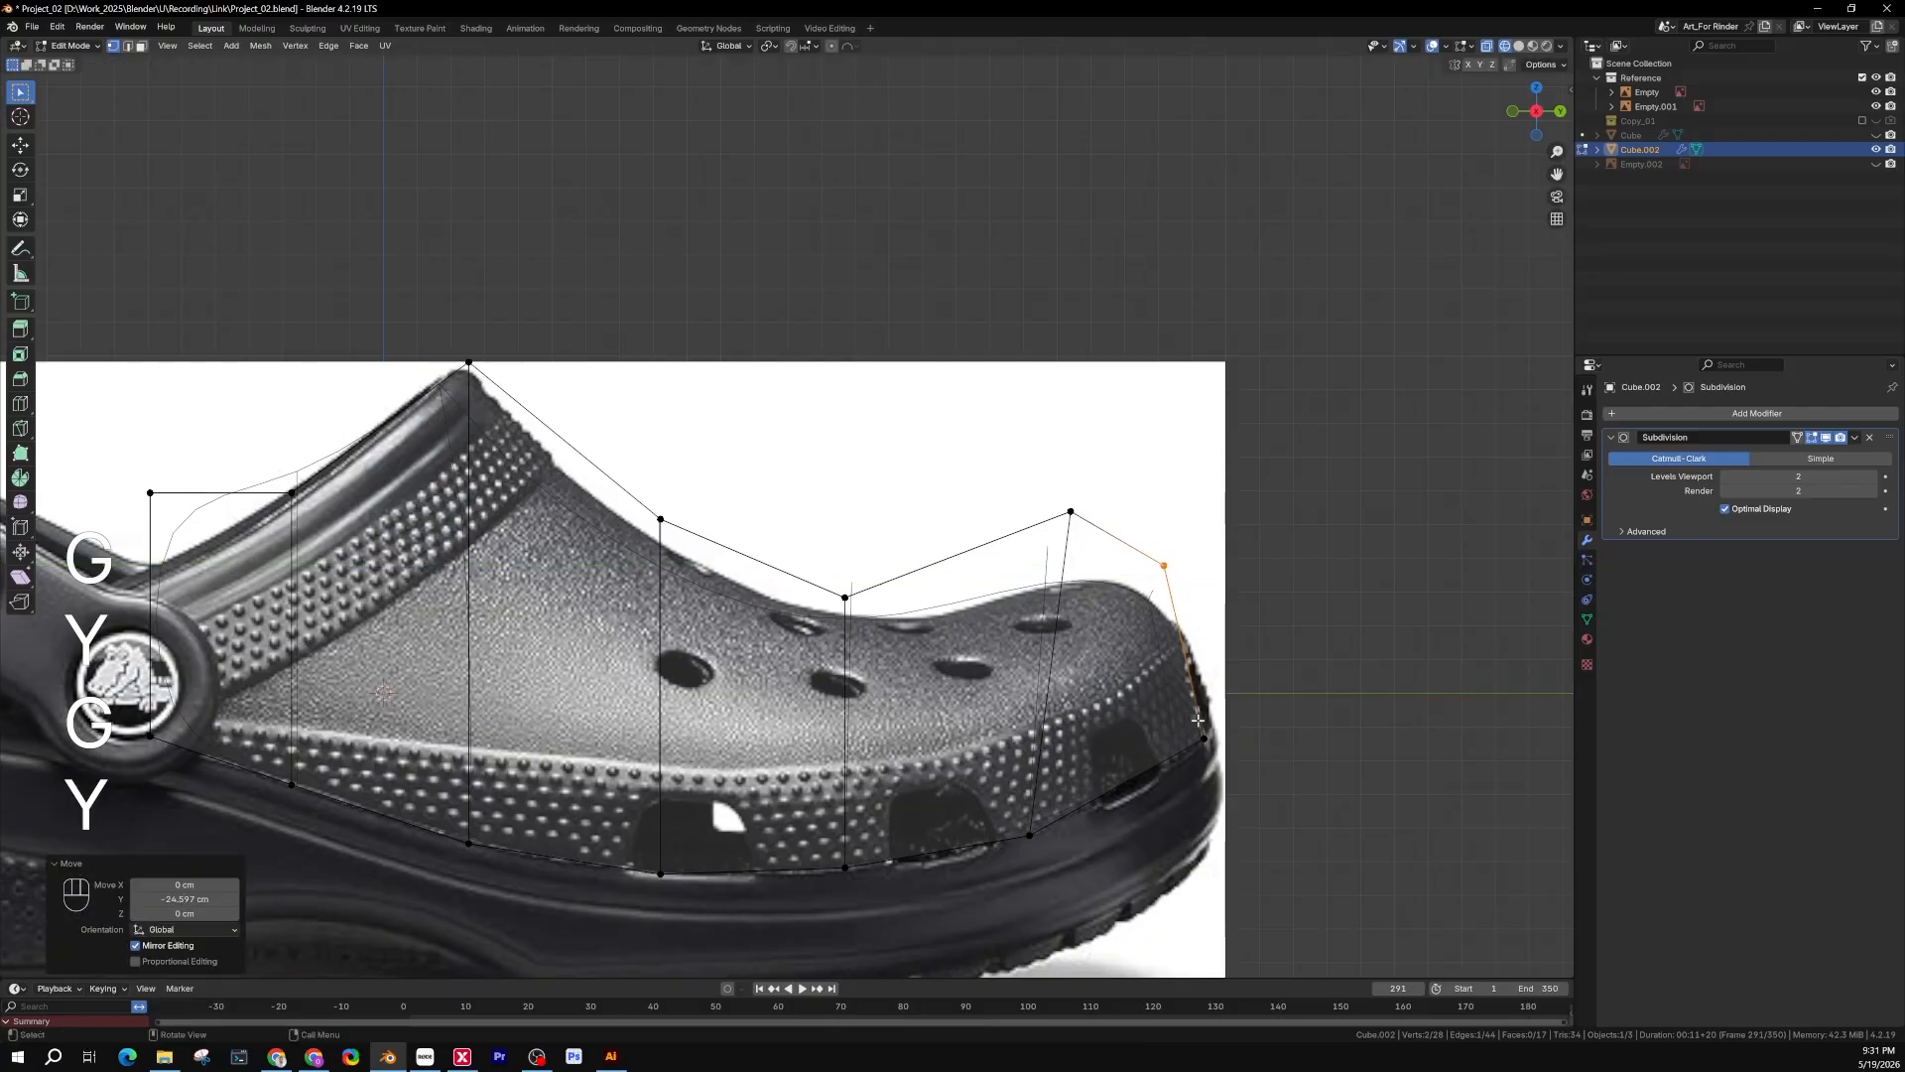
Compare the toe outline with the side-view reference image and check it in solid shading
shift+middle_drag(1077, 820, 1198, 742)
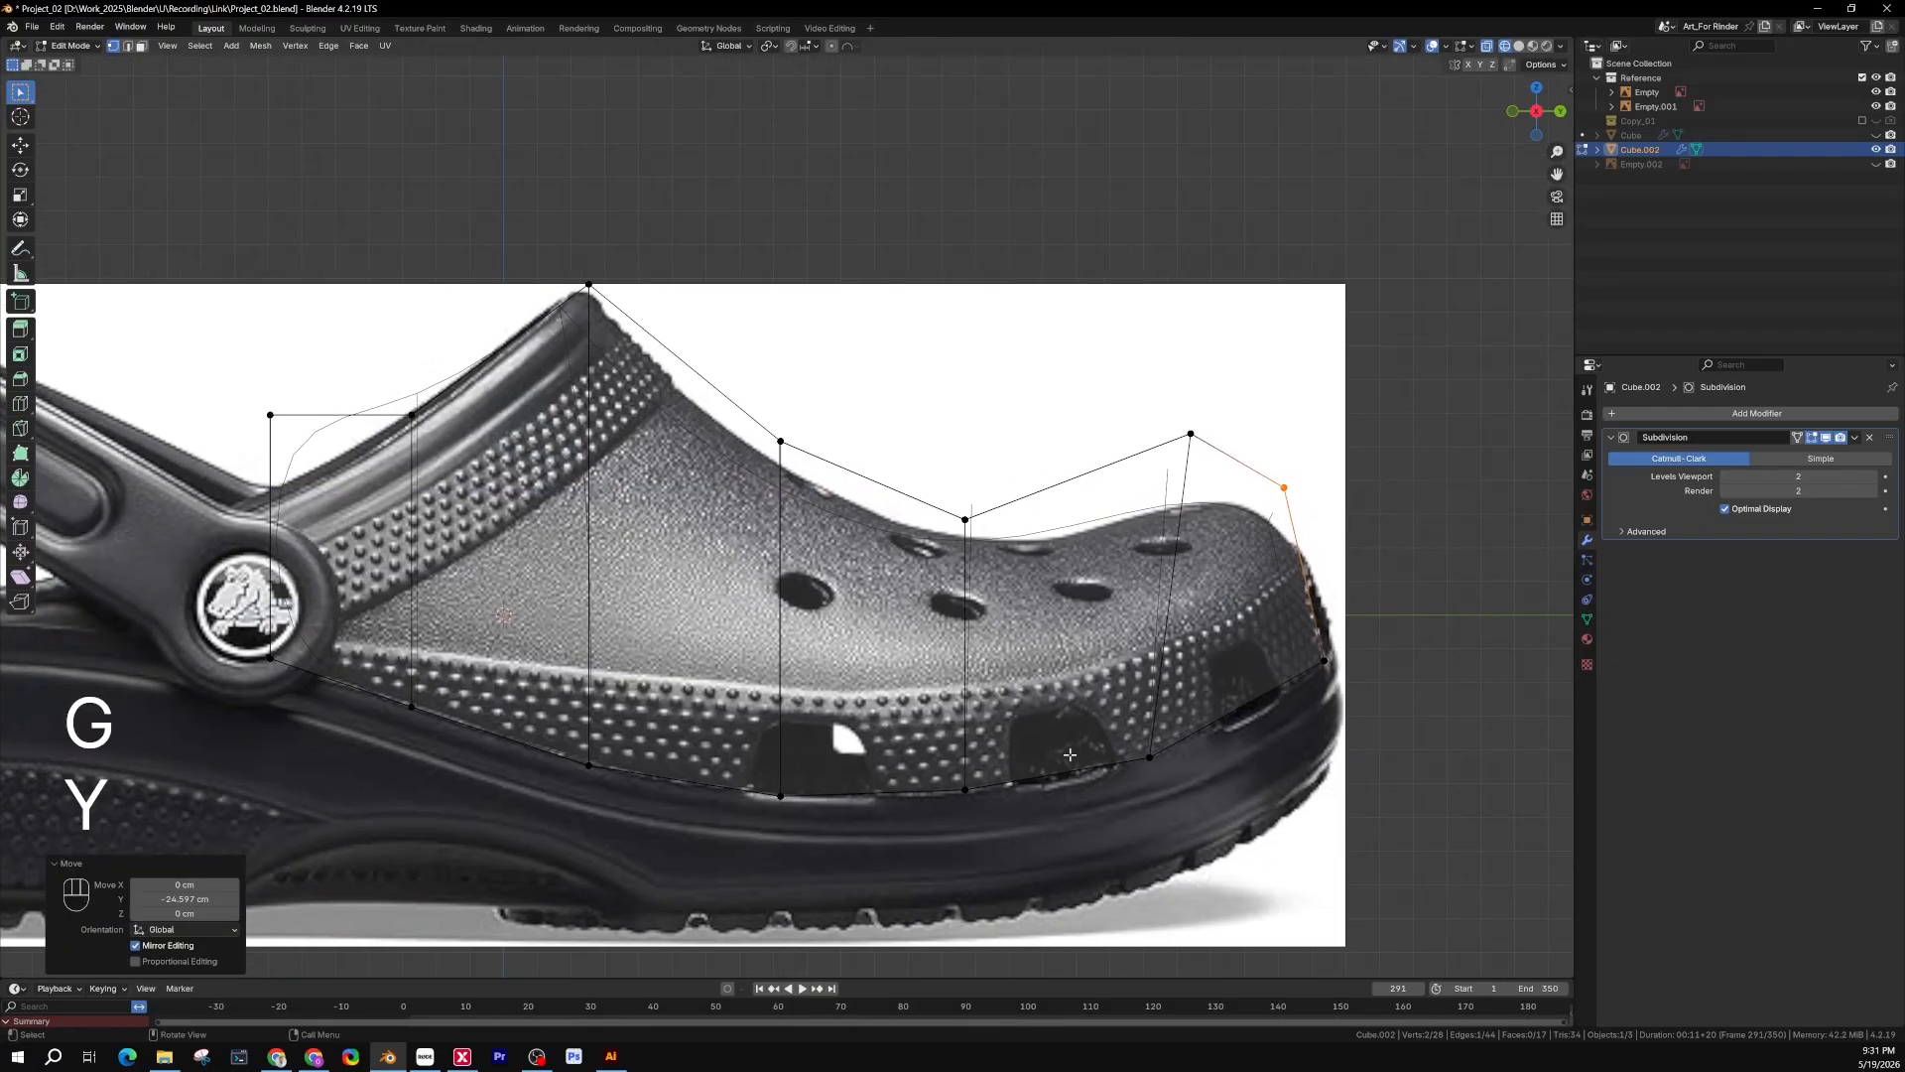
shift+middle_drag(923, 785, 1131, 746)
scroll(1135, 745, down, 1)
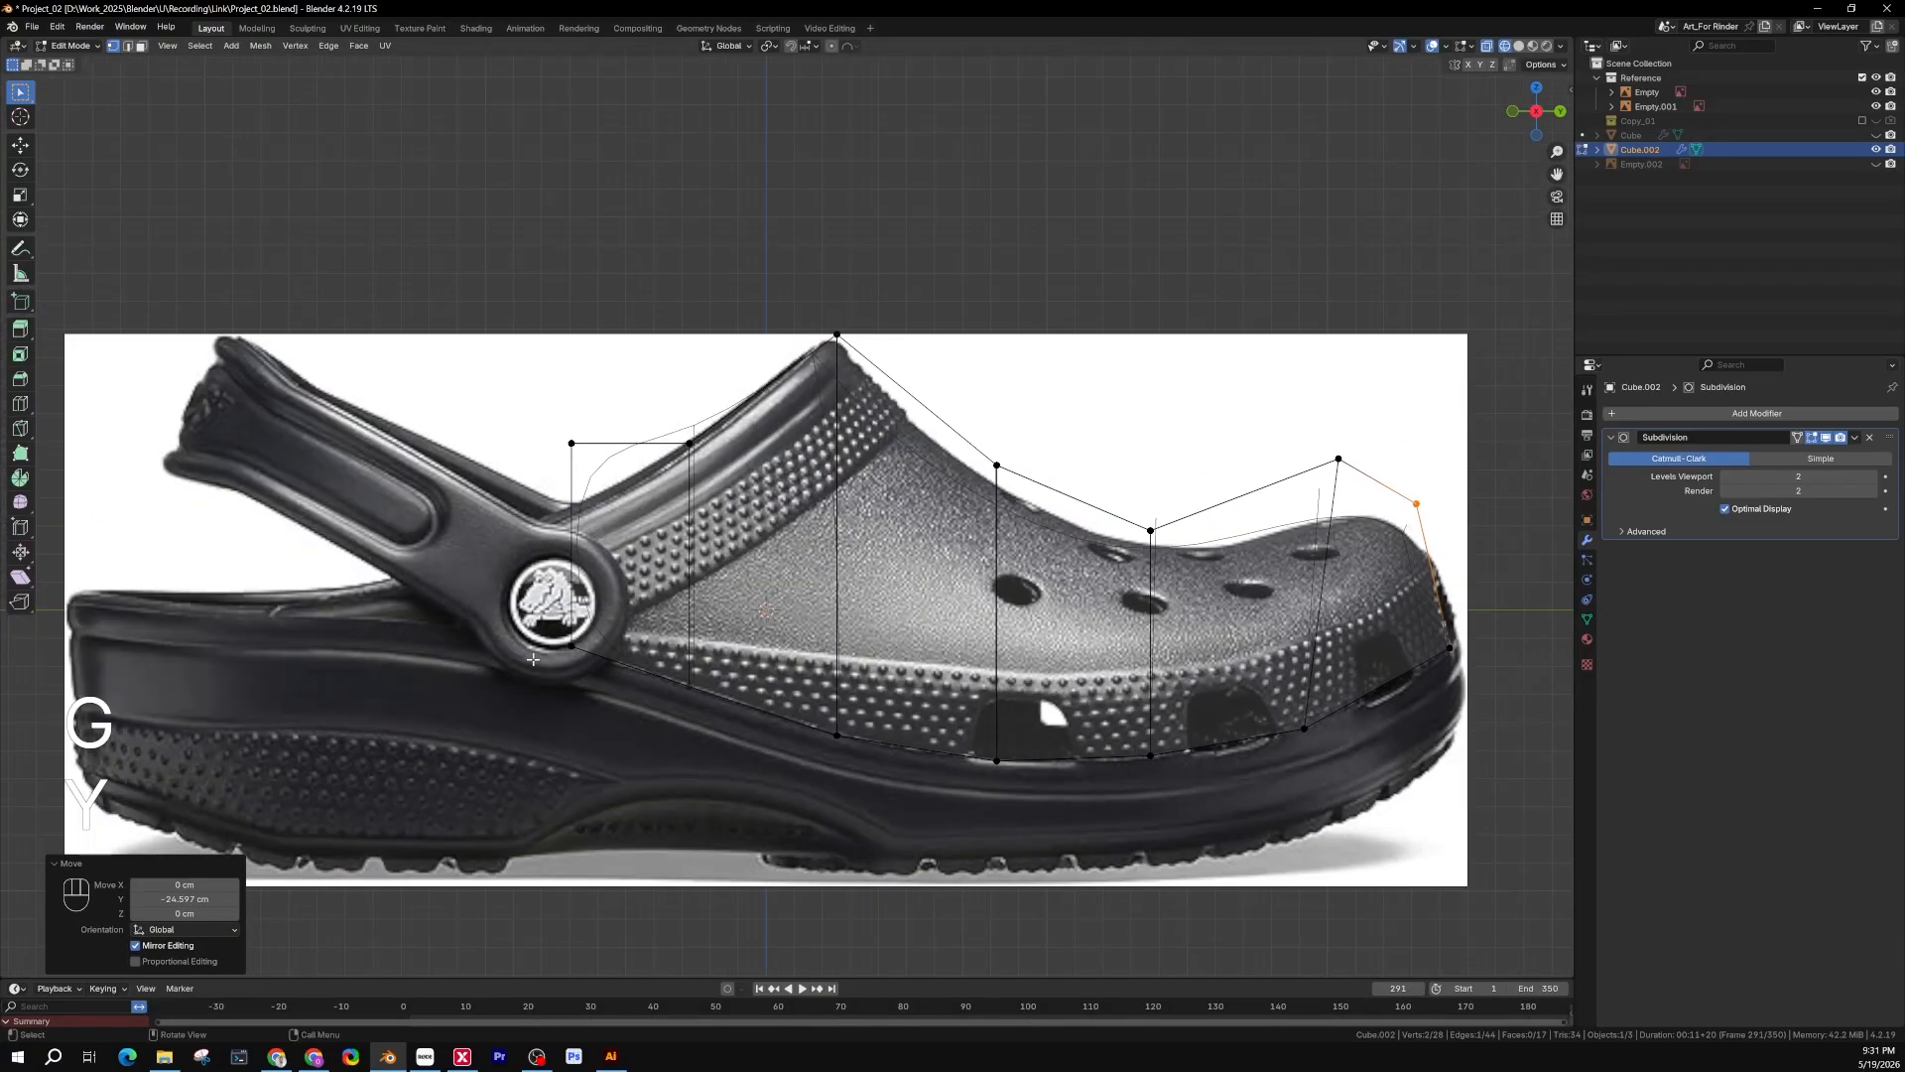
shift+middle_drag(1210, 635, 973, 654)
shift+middle_drag(1090, 645, 1038, 710)
key(z)
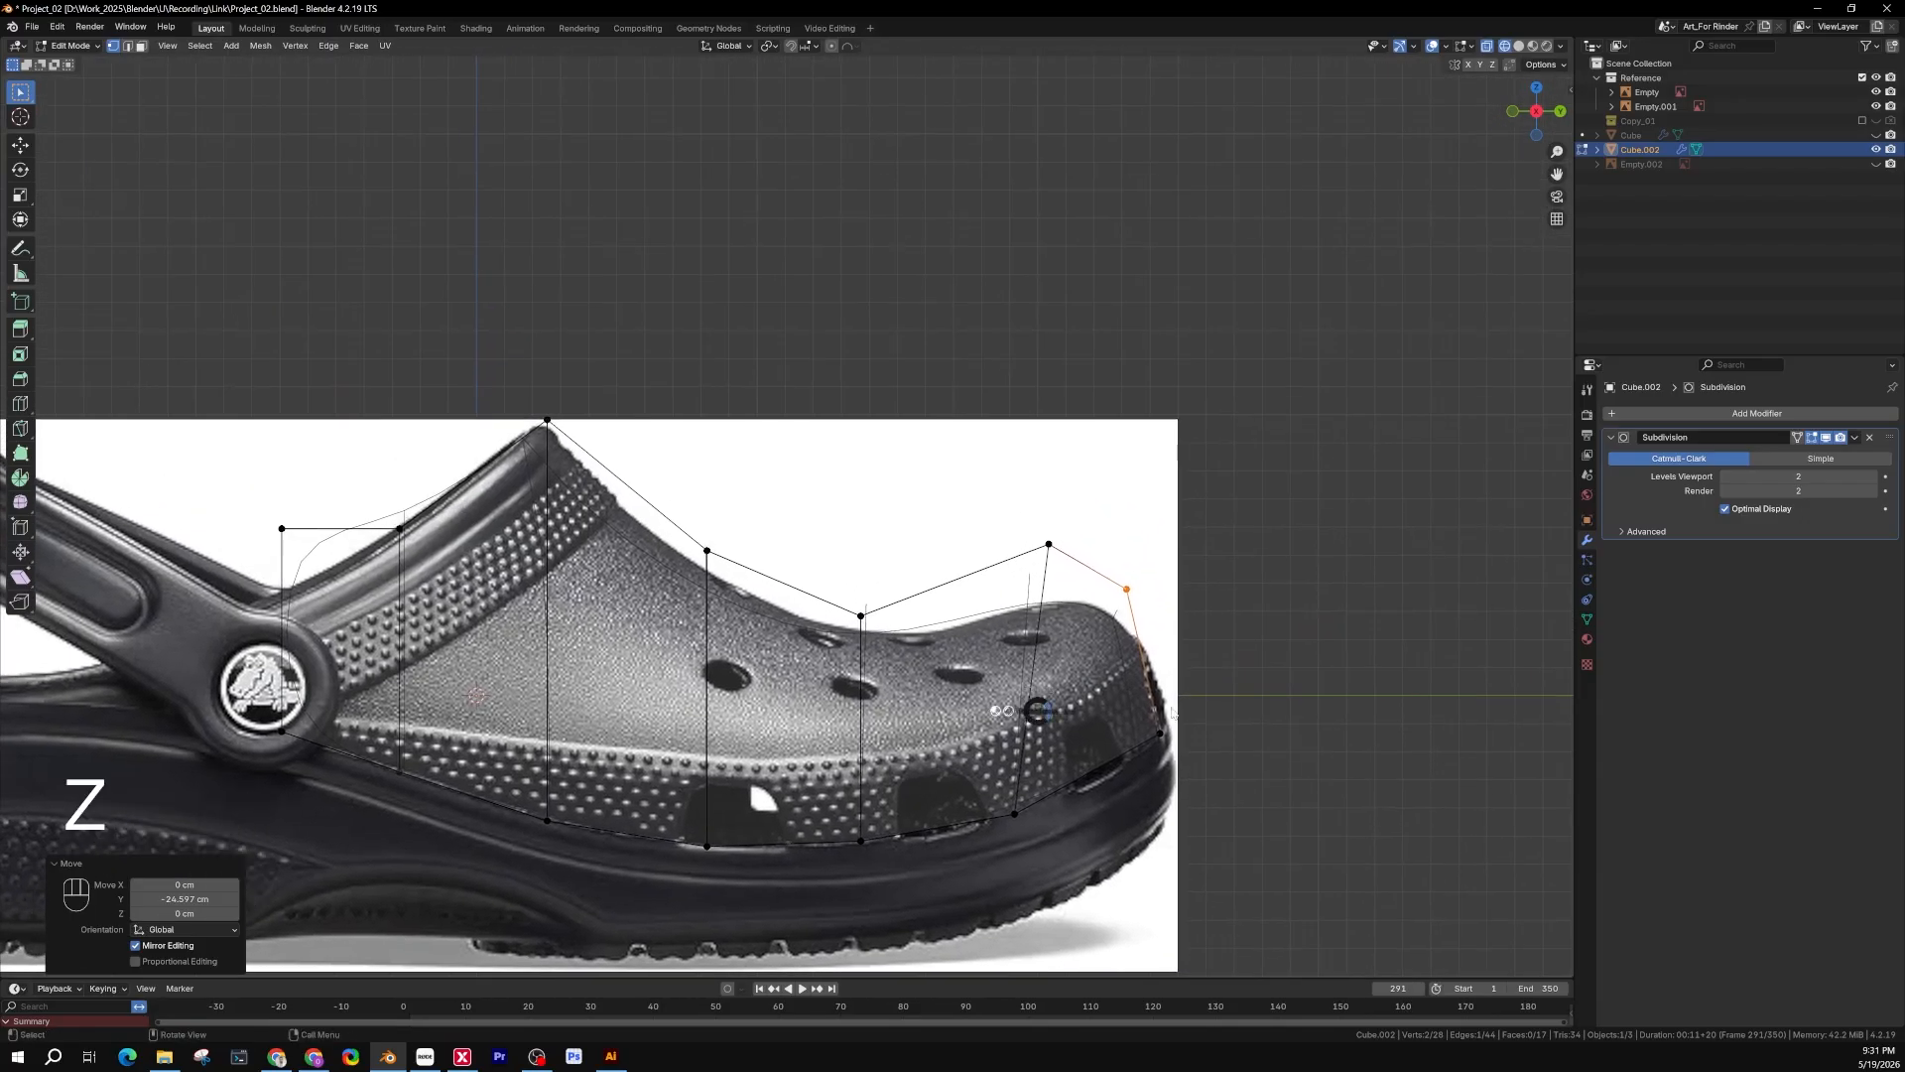
click(1045, 614)
scroll(1045, 614, up, 1)
In wireframe shading, lower the toe bulge and toe end top vertex pairs together by 4.8404 cm along global Z
drag(1217, 496, 992, 601)
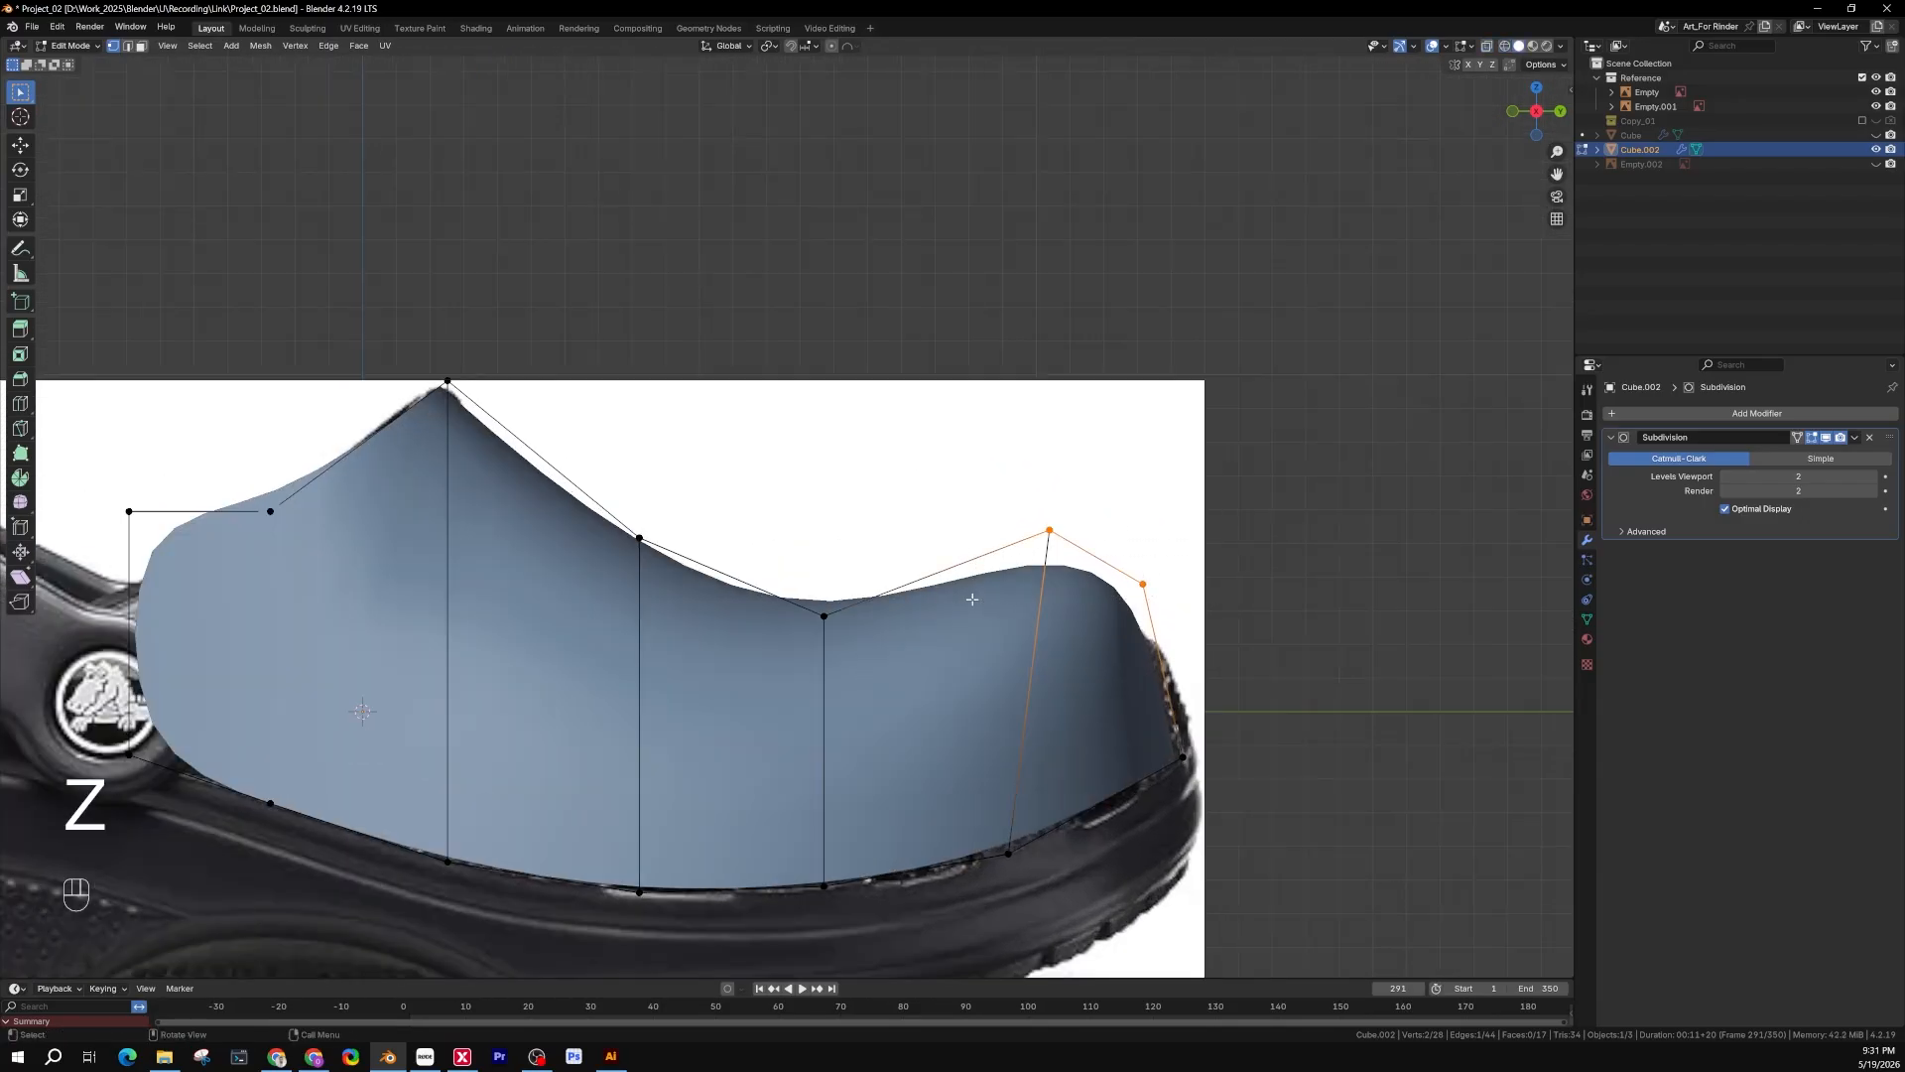
key(z)
click(1004, 571)
drag(1197, 463, 955, 625)
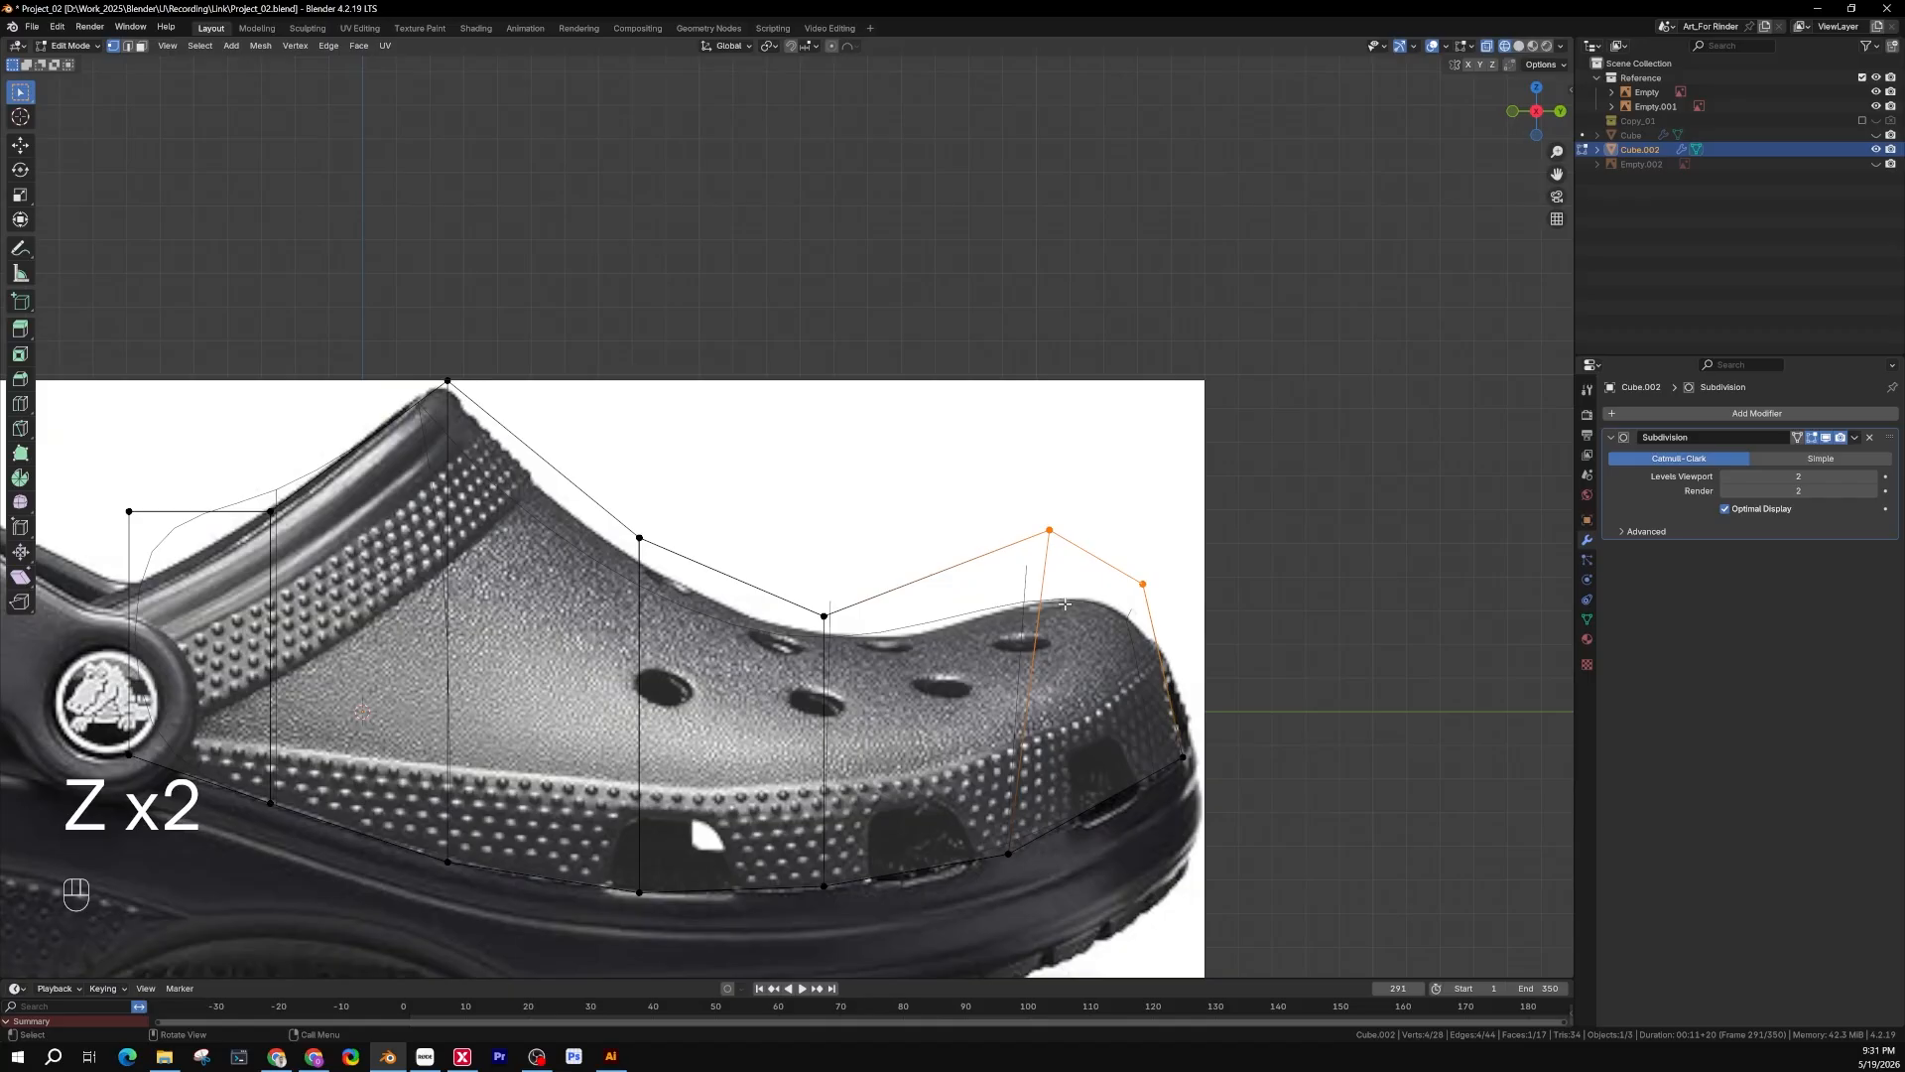
key(g)
key(z)
click(1189, 622)
key(z)
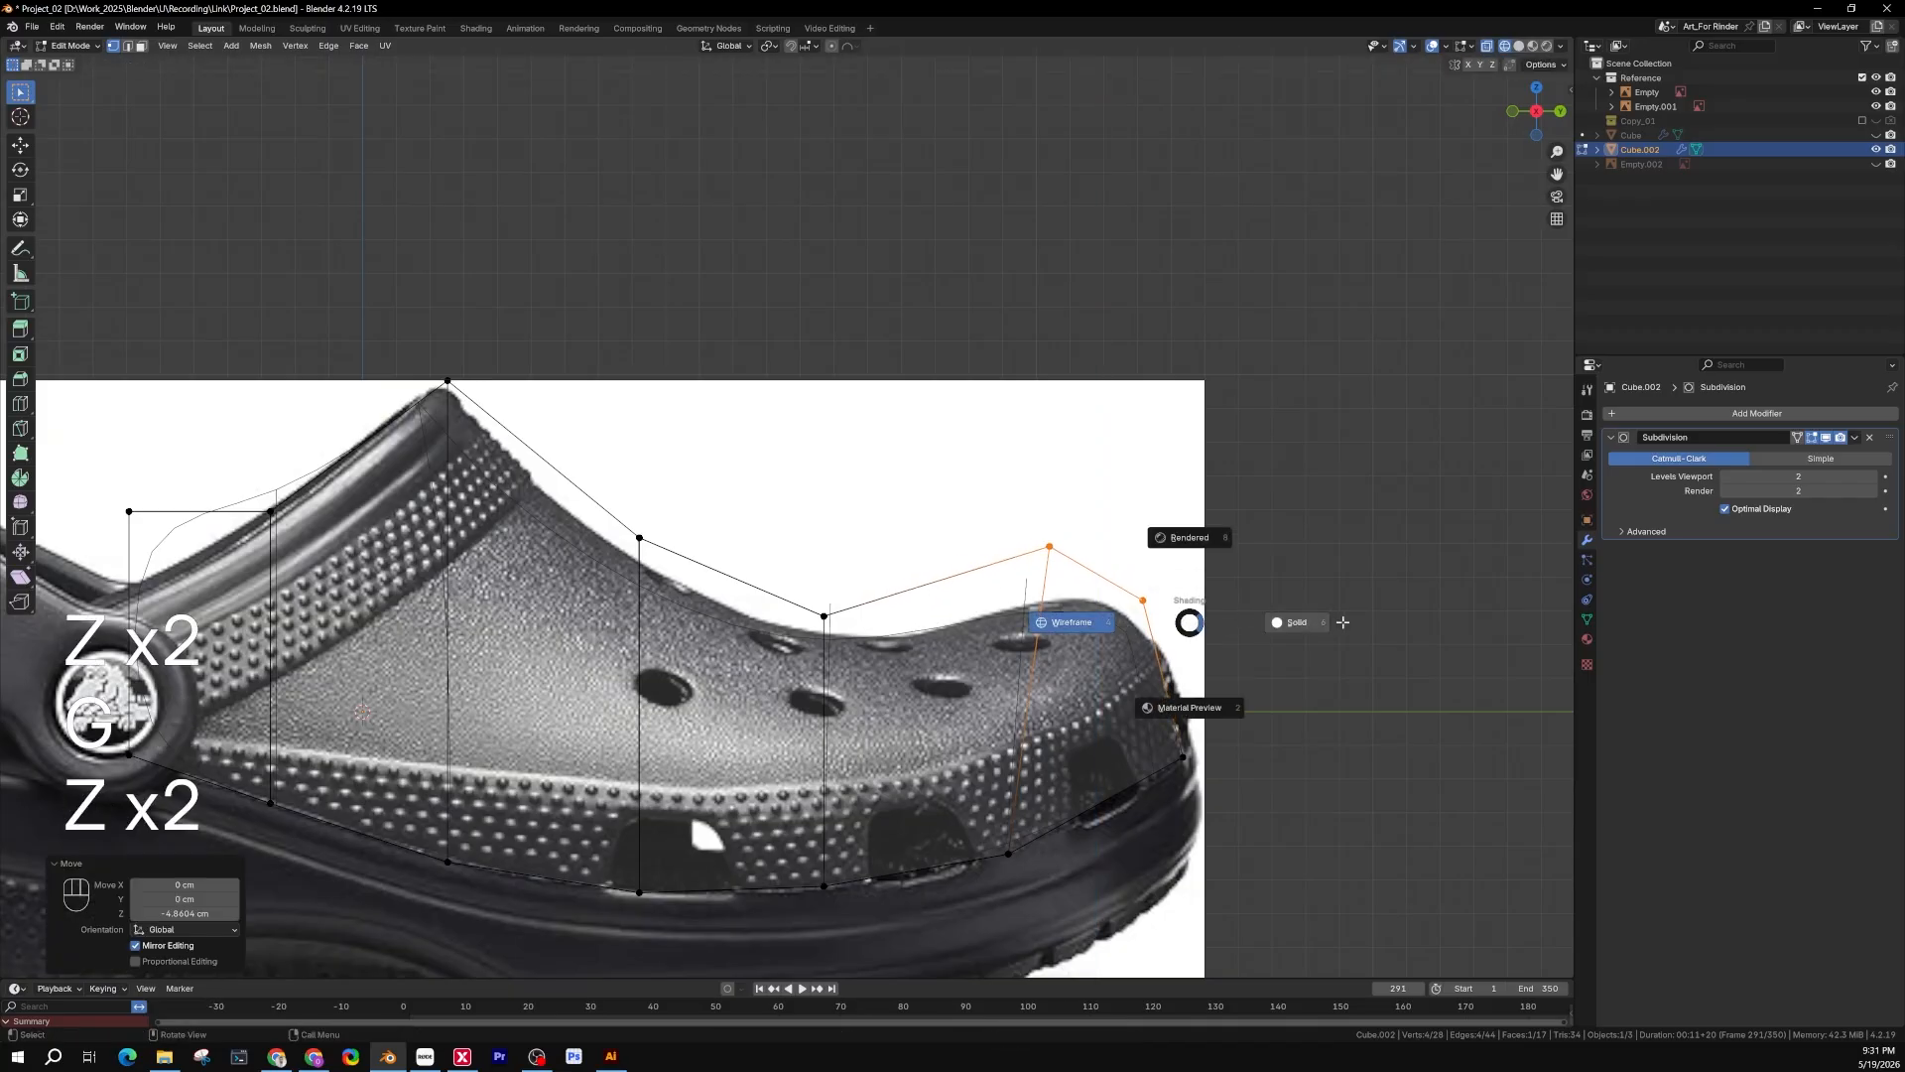
click(1343, 622)
In wireframe shading, raise the top vertex pair at the dip by 4.7131 cm along global Z
key(z)
click(670, 647)
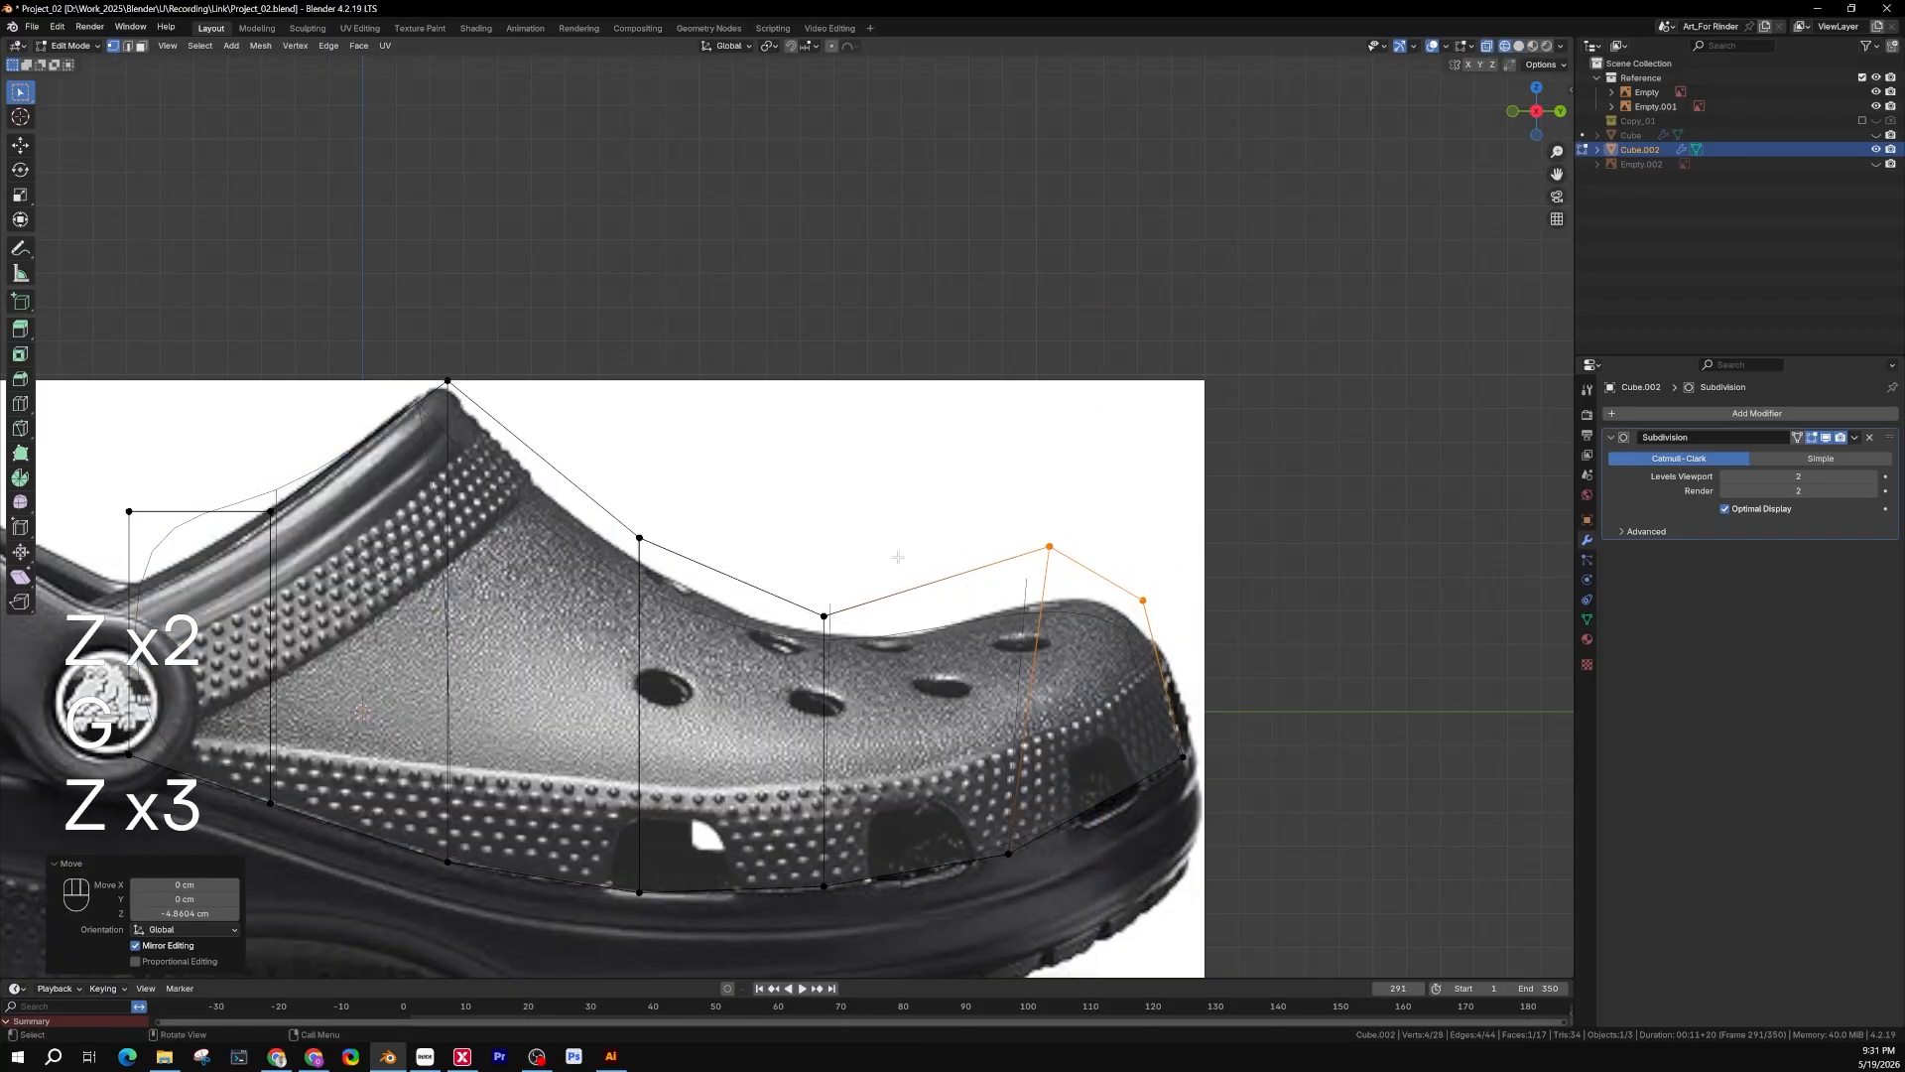
click(822, 619)
key(g)
key(z)
click(744, 650)
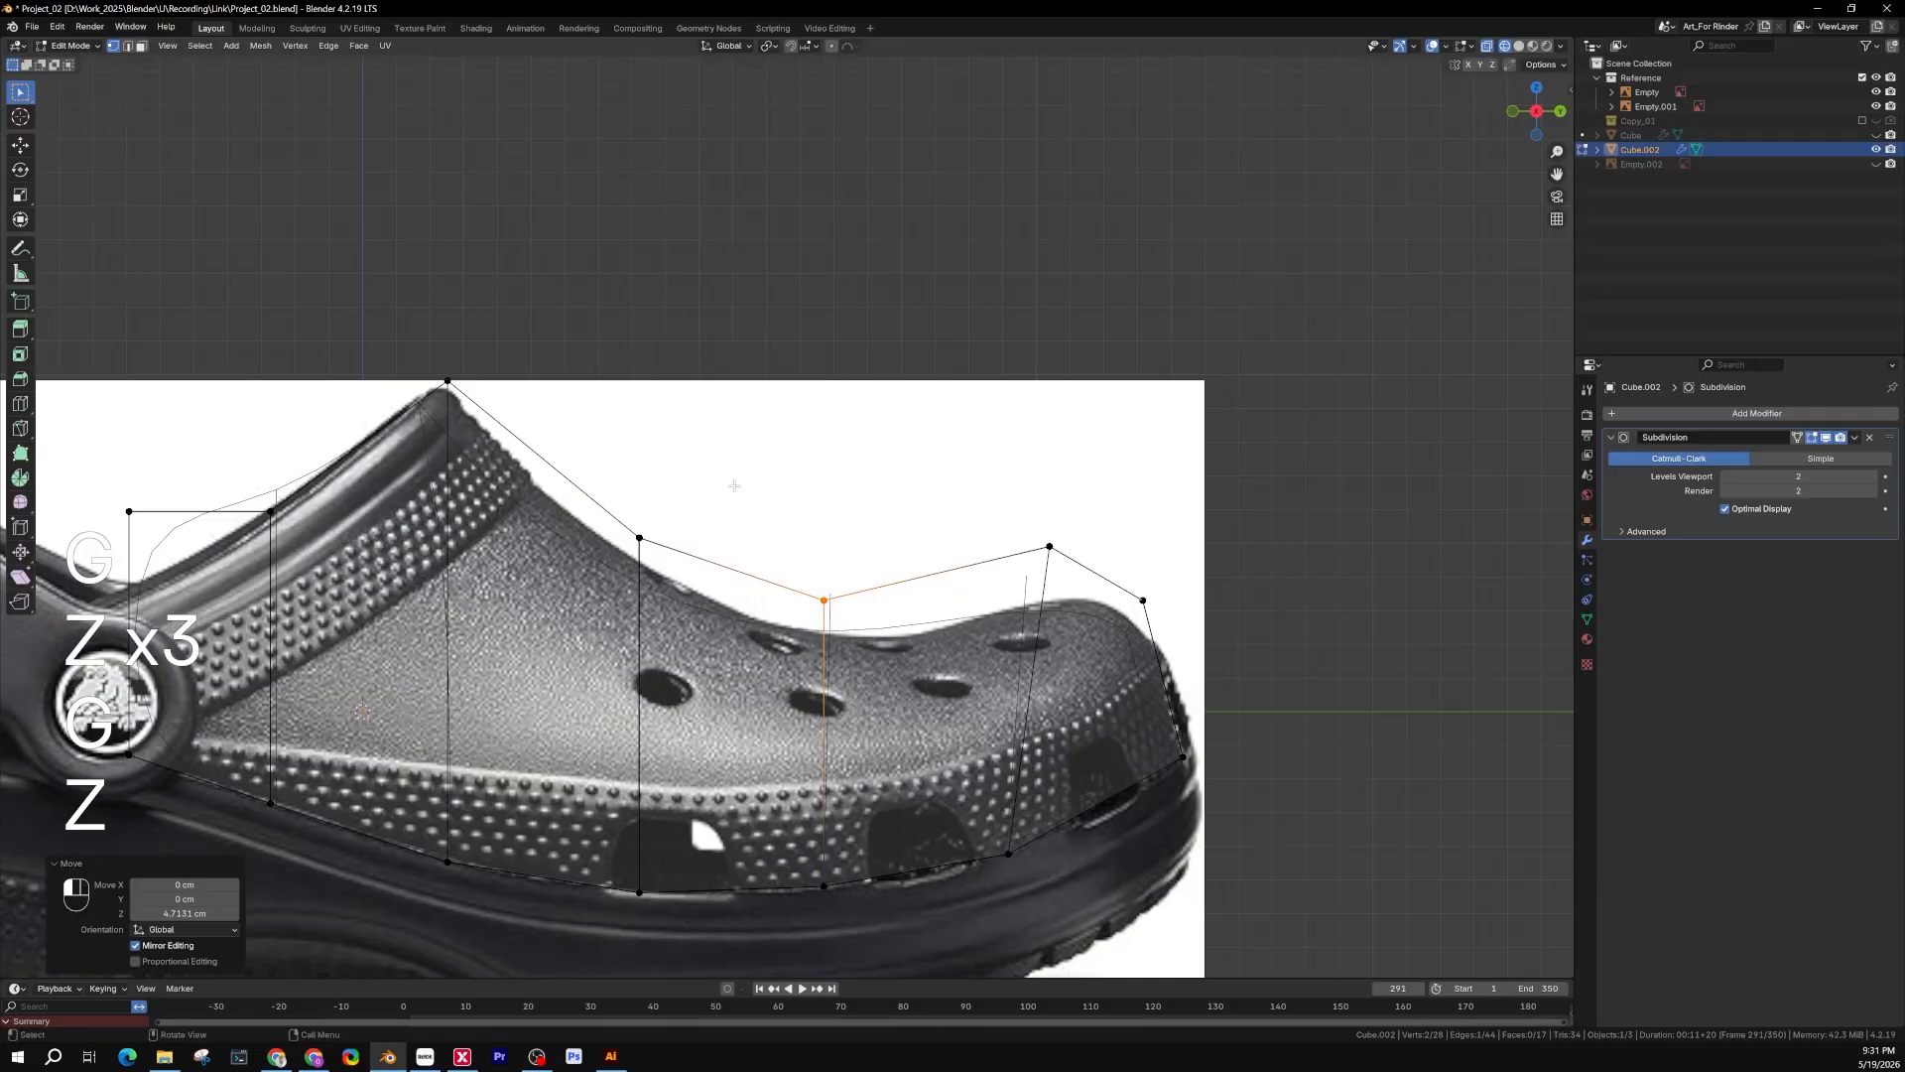
Raise the instep's top vertex pair by 2.2093 cm along global Z and check the profile in solid shading
click(639, 537)
key(g)
key(z)
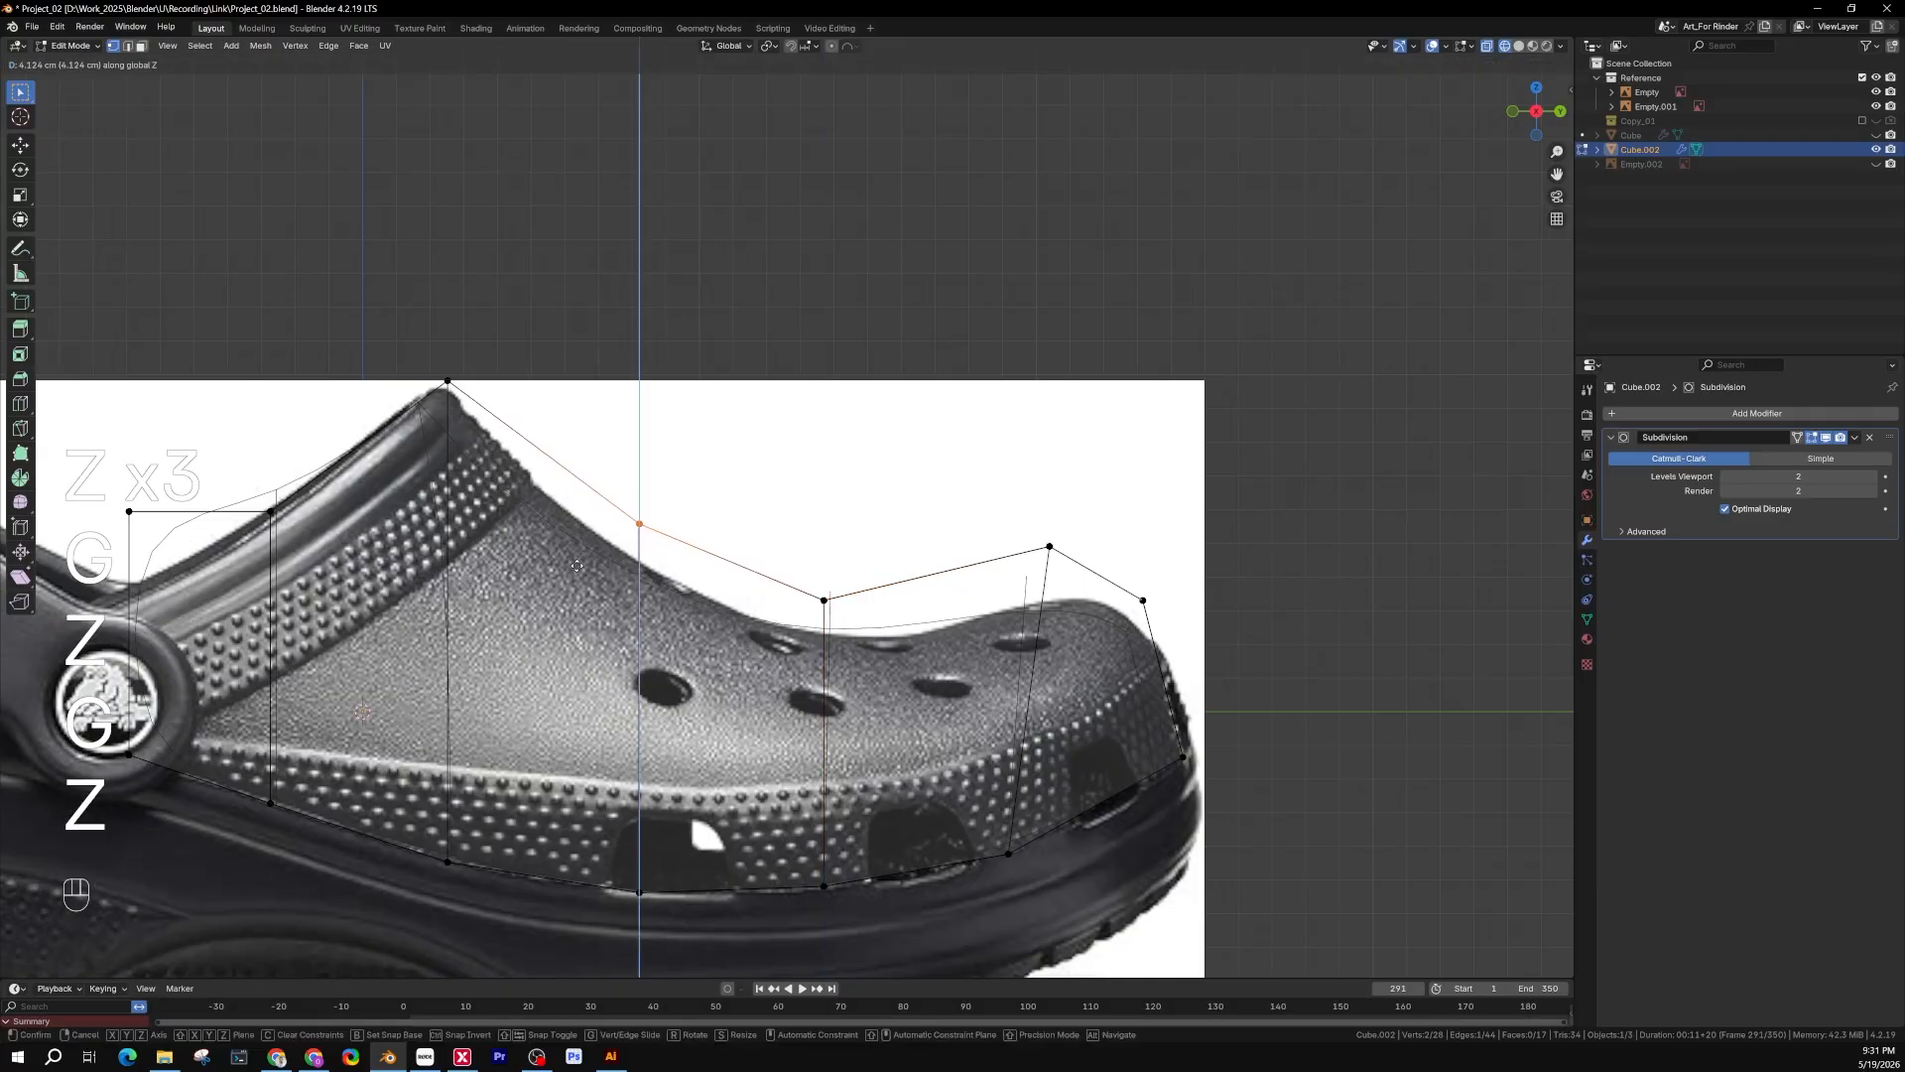
click(575, 572)
key(z)
click(826, 634)
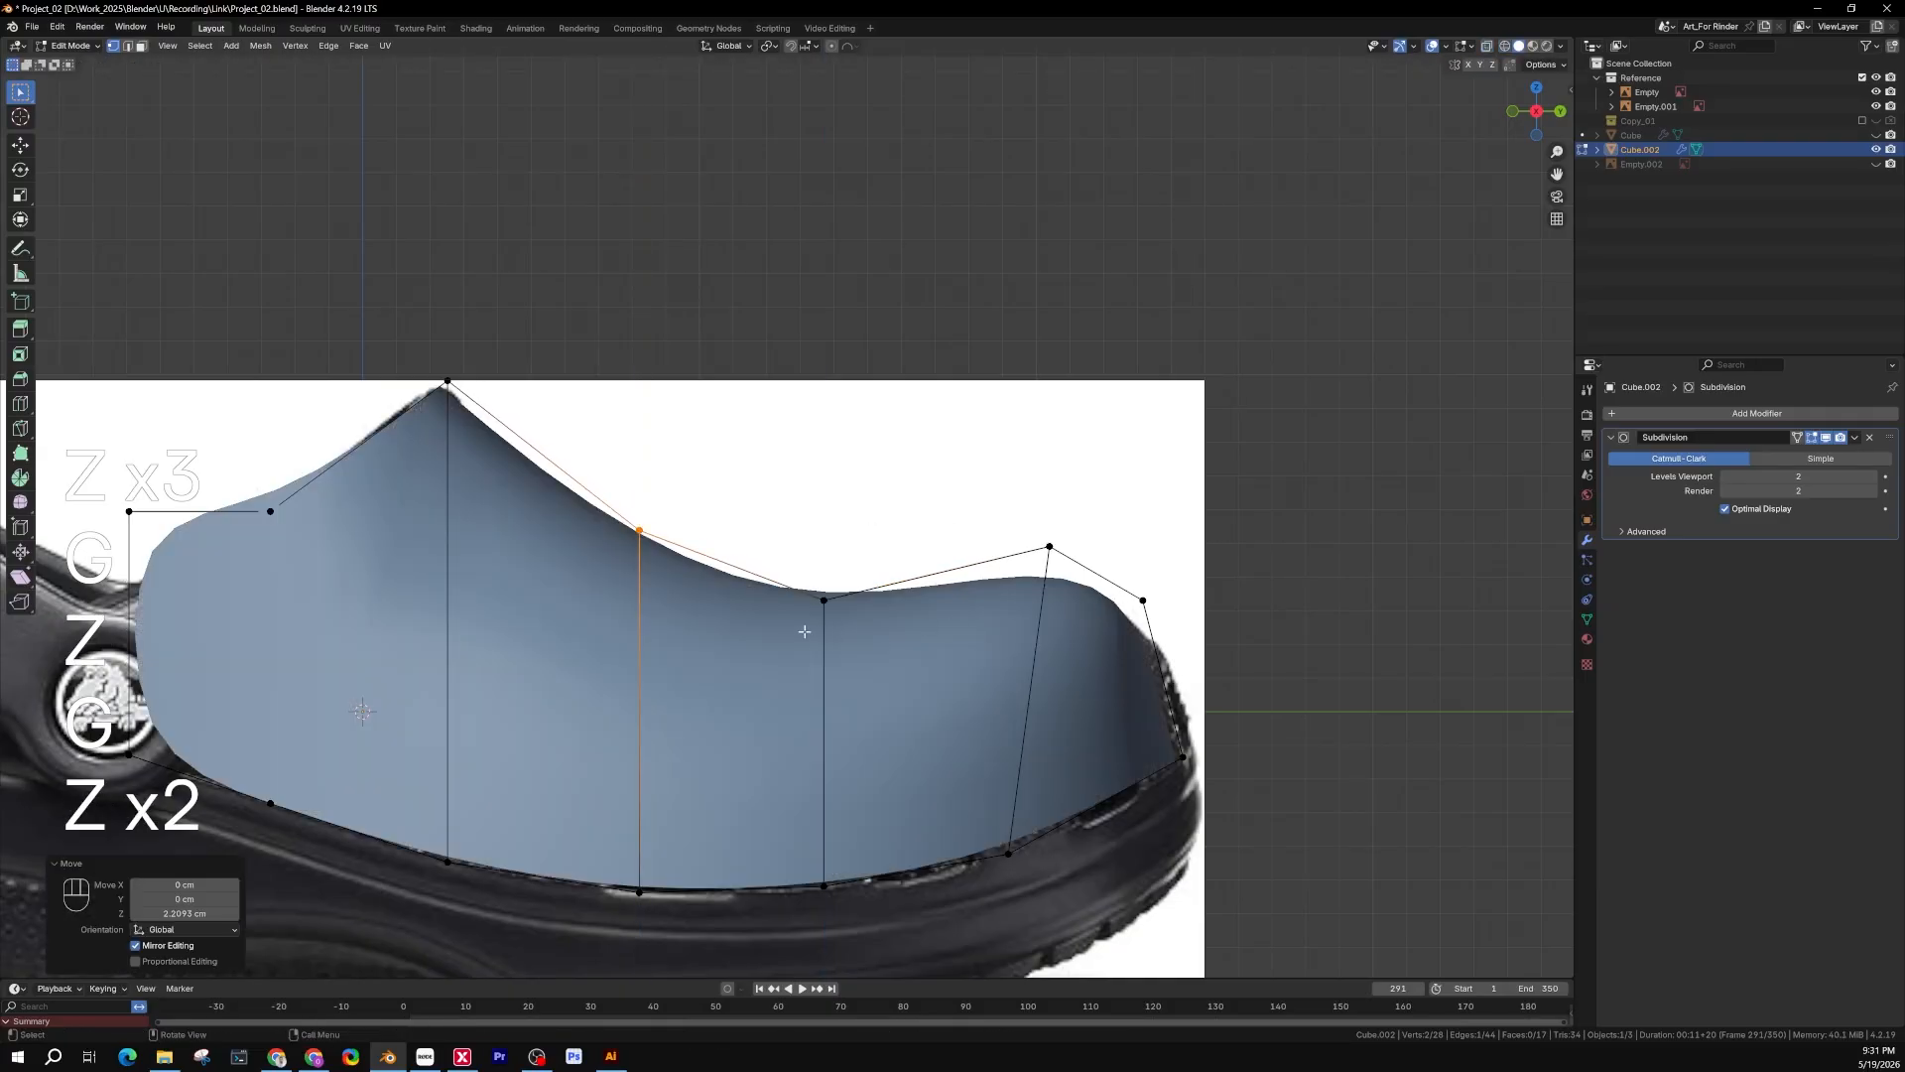
In wireframe shading, lower the top vertex pair at the dip by 19.147 cm along global Z, and recheck it in solid shading
key(z)
click(681, 599)
click(824, 600)
key(g)
key(z)
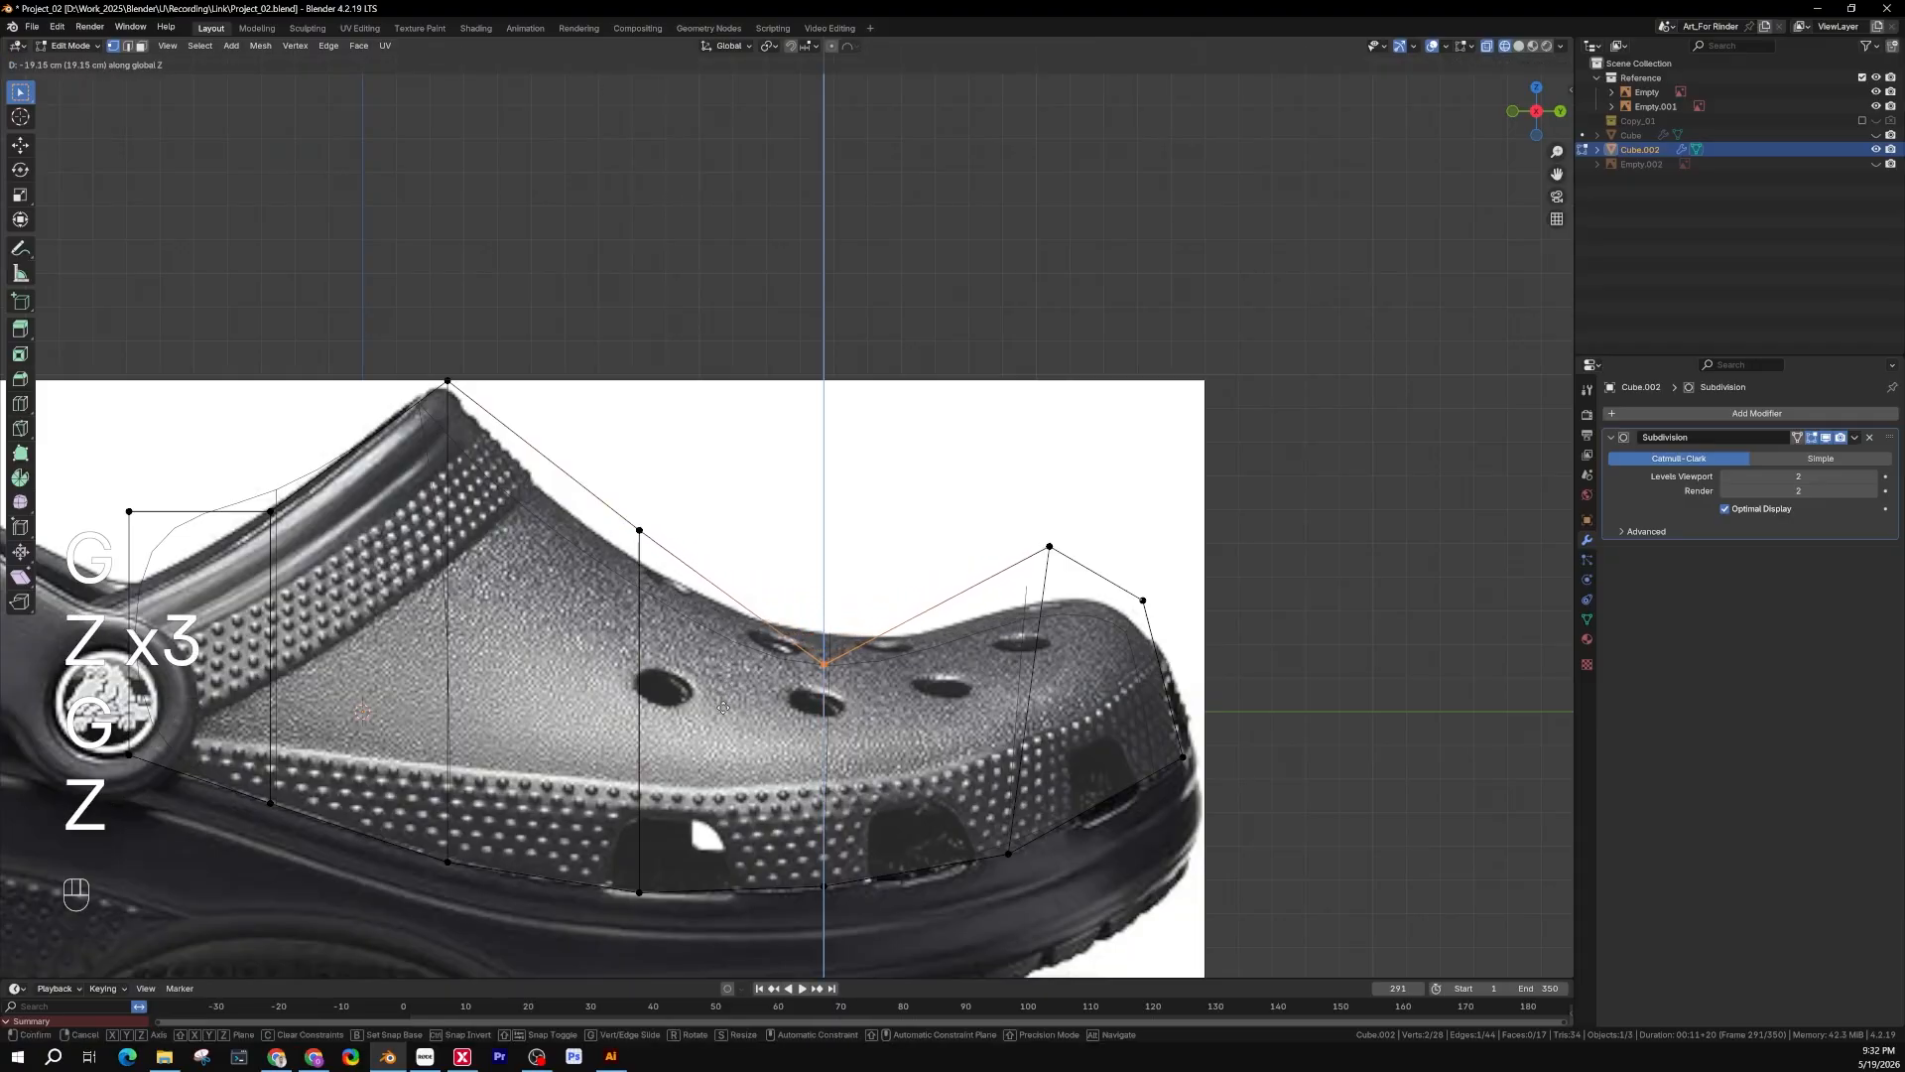
click(724, 707)
key(z)
click(1022, 696)
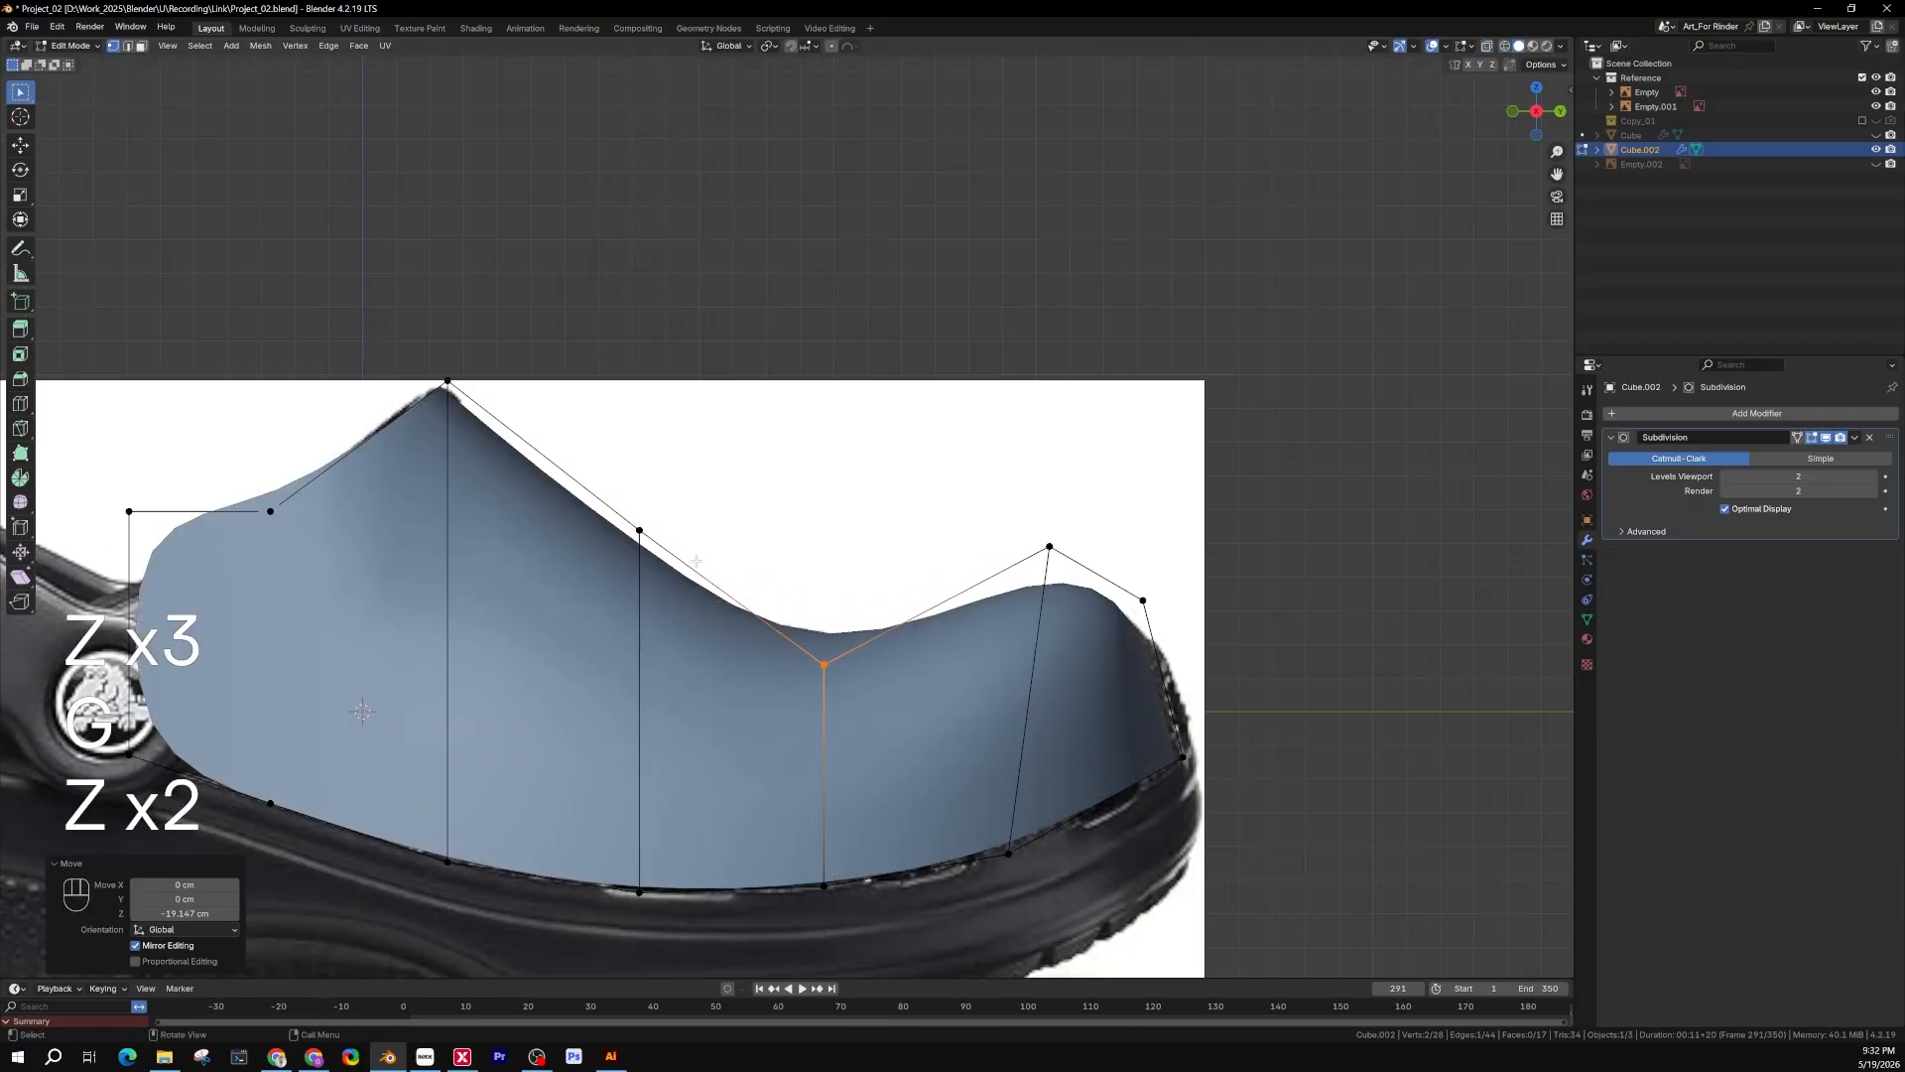
In wireframe shading, lower the instep's top vertex pair by about 6.8 cm along global Z, and inspect the solid shell in perspective
key(z)
click(585, 562)
click(639, 530)
key(g)
key(z)
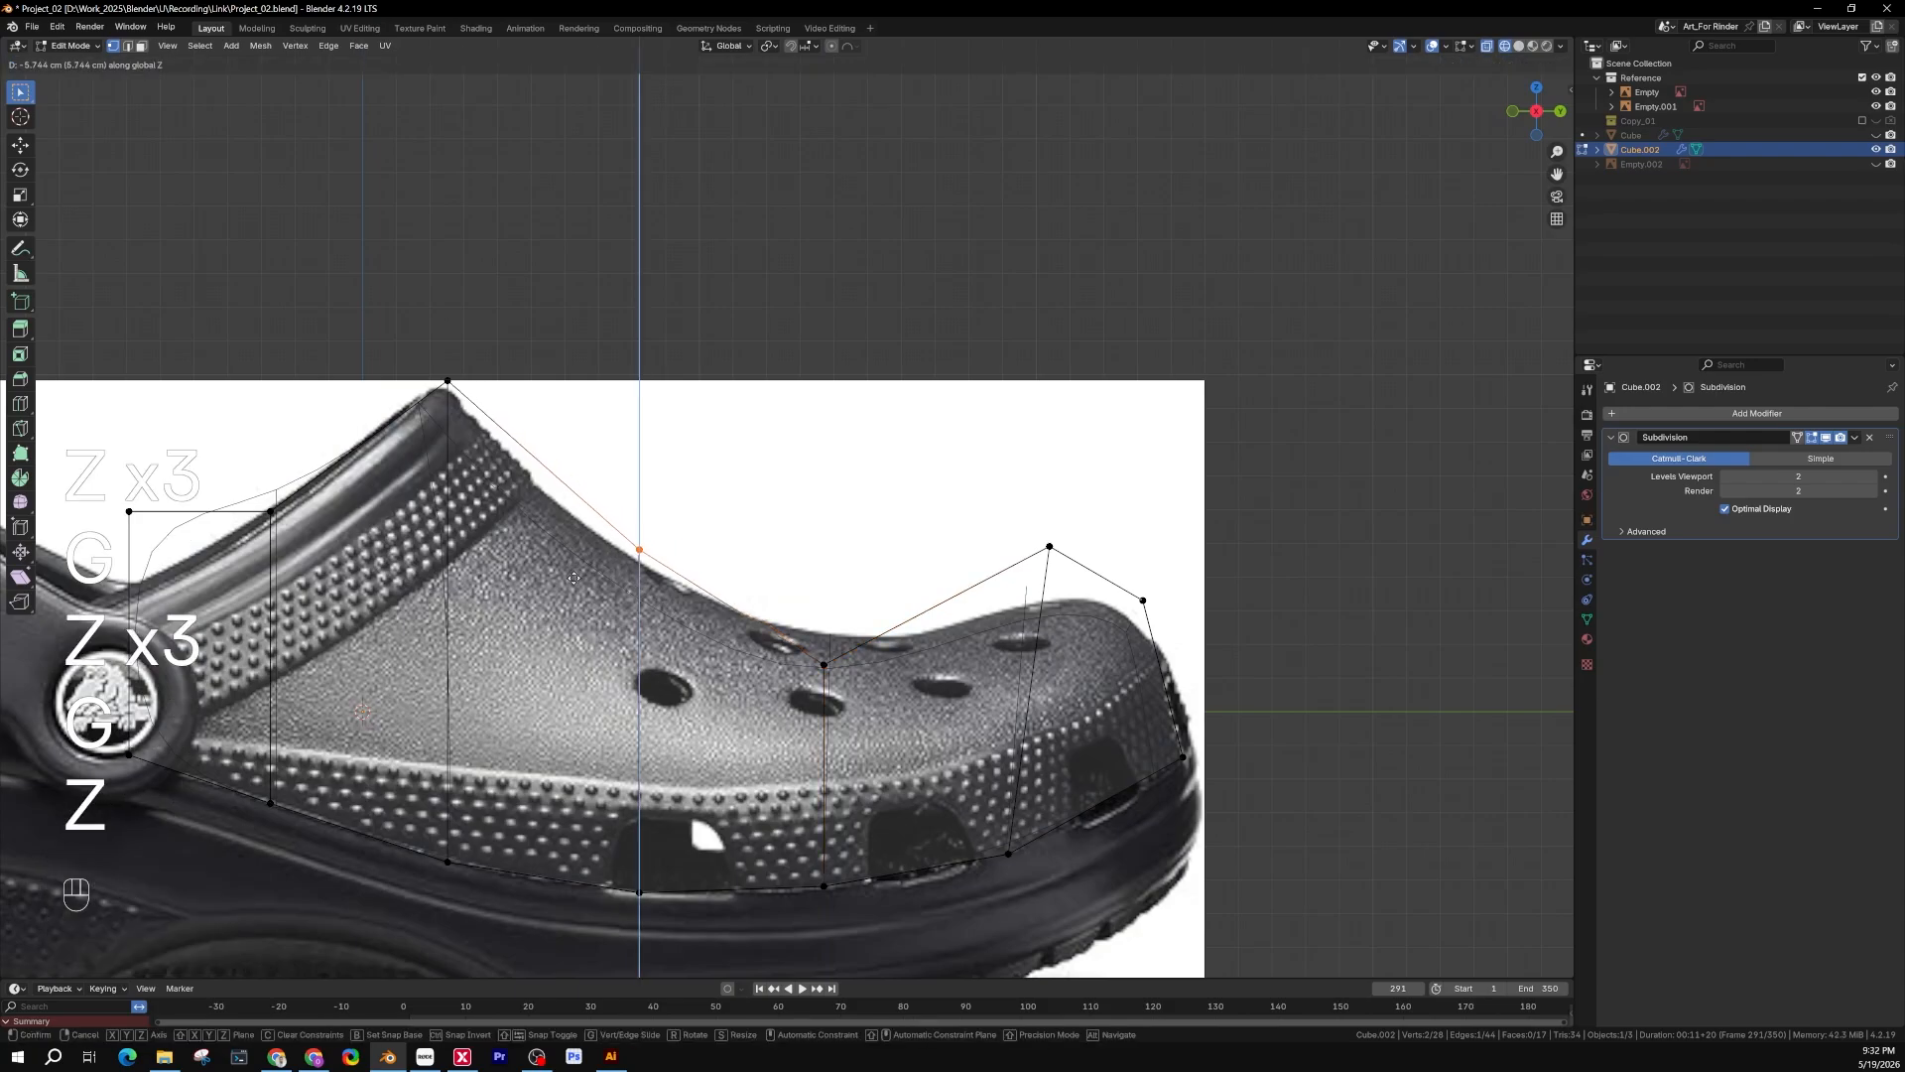
click(573, 581)
key(z)
click(657, 437)
middle_drag(659, 501, 649, 573)
scroll(527, 566, down, 2)
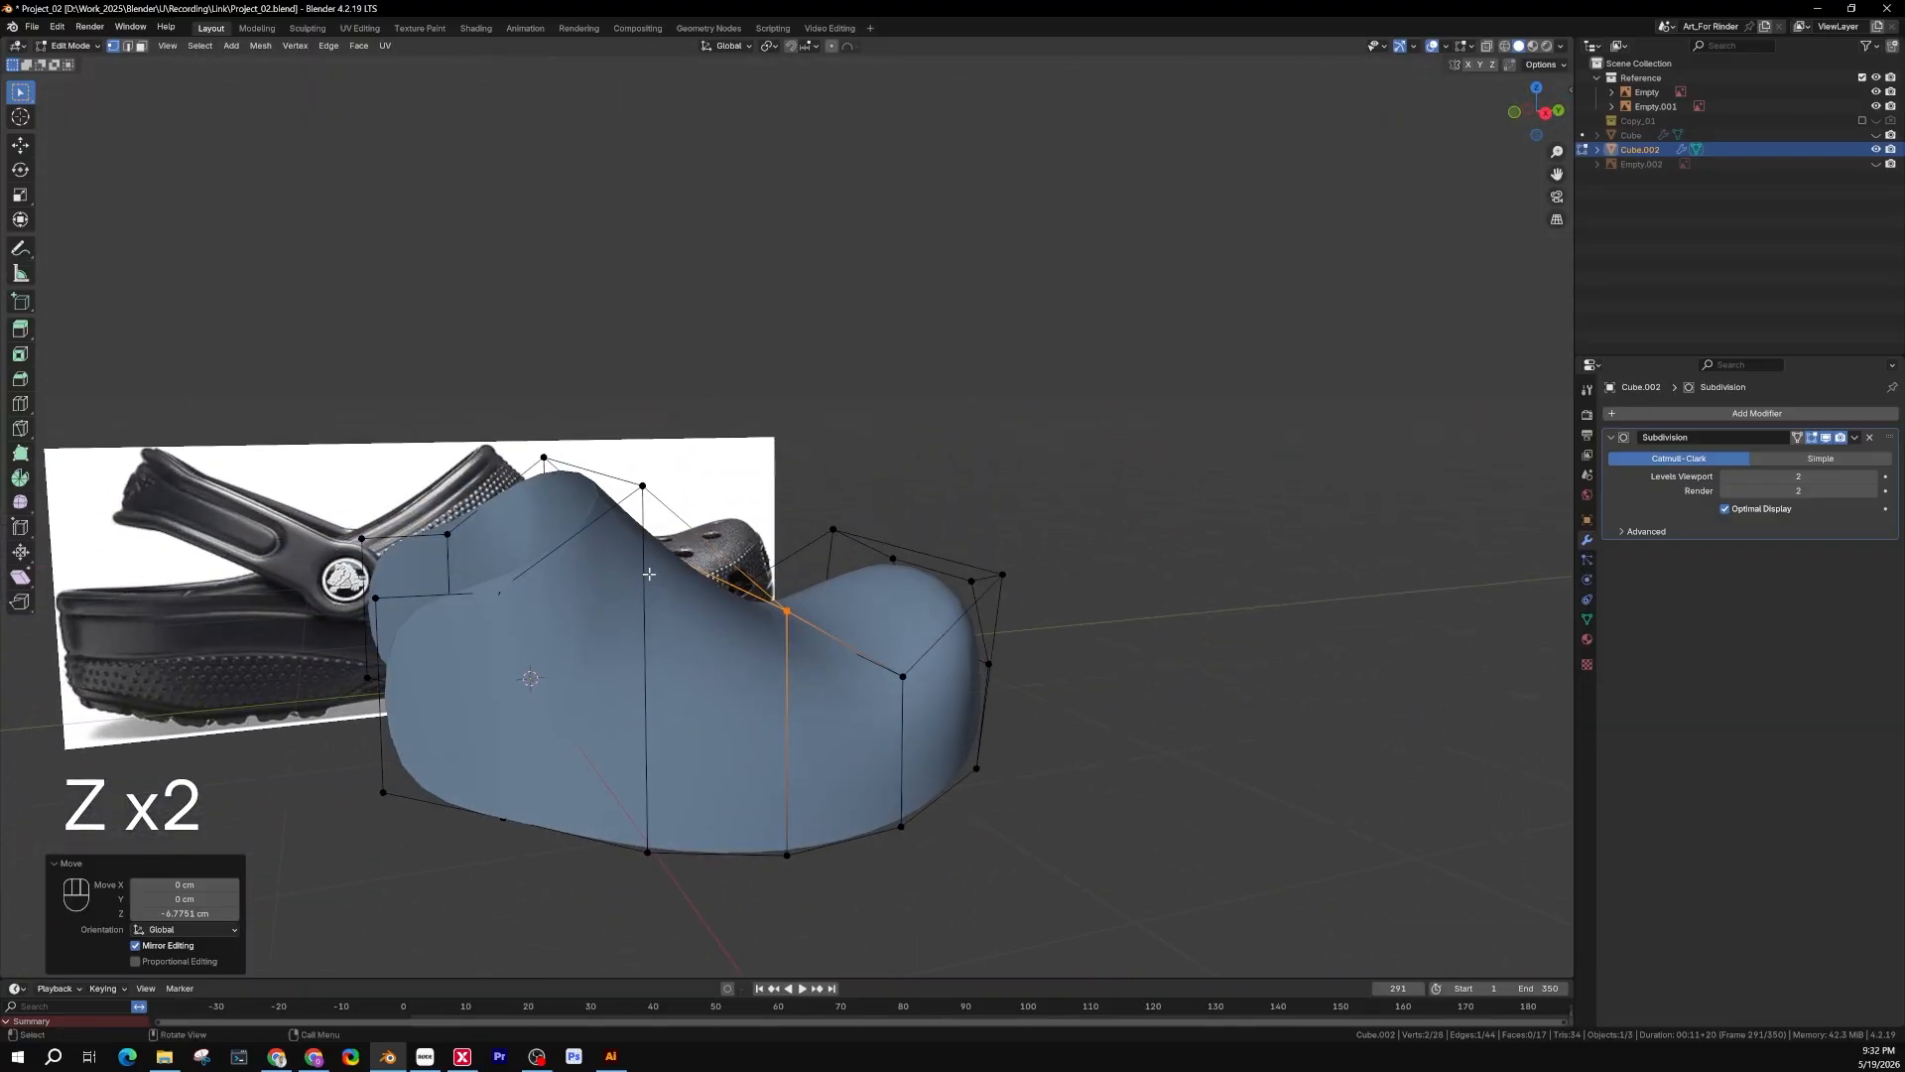
In wireframe side view, lower the rearmost top vertex pair by about 24 cm along global Z onto the strap joint
key(KP_3)
key(z)
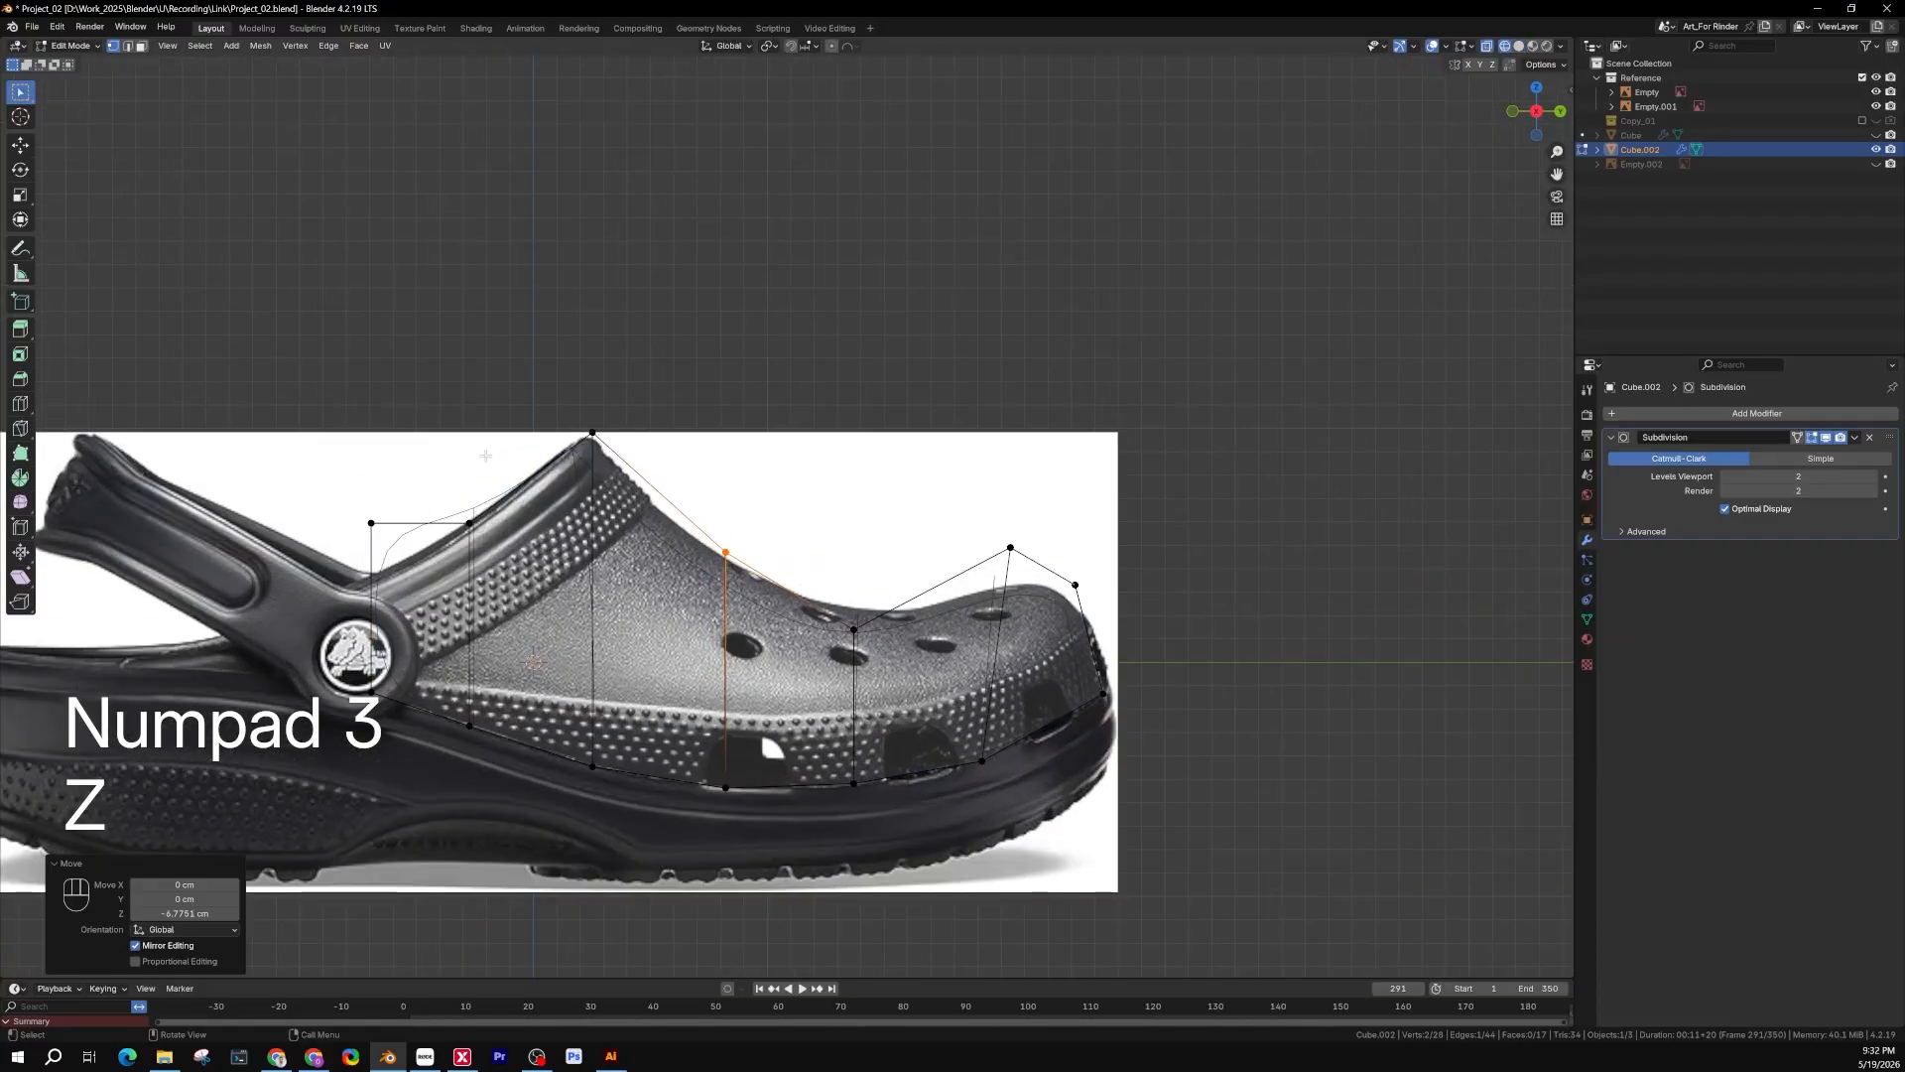
scroll(537, 512, up, 1)
shift+middle_drag(350, 538, 643, 505)
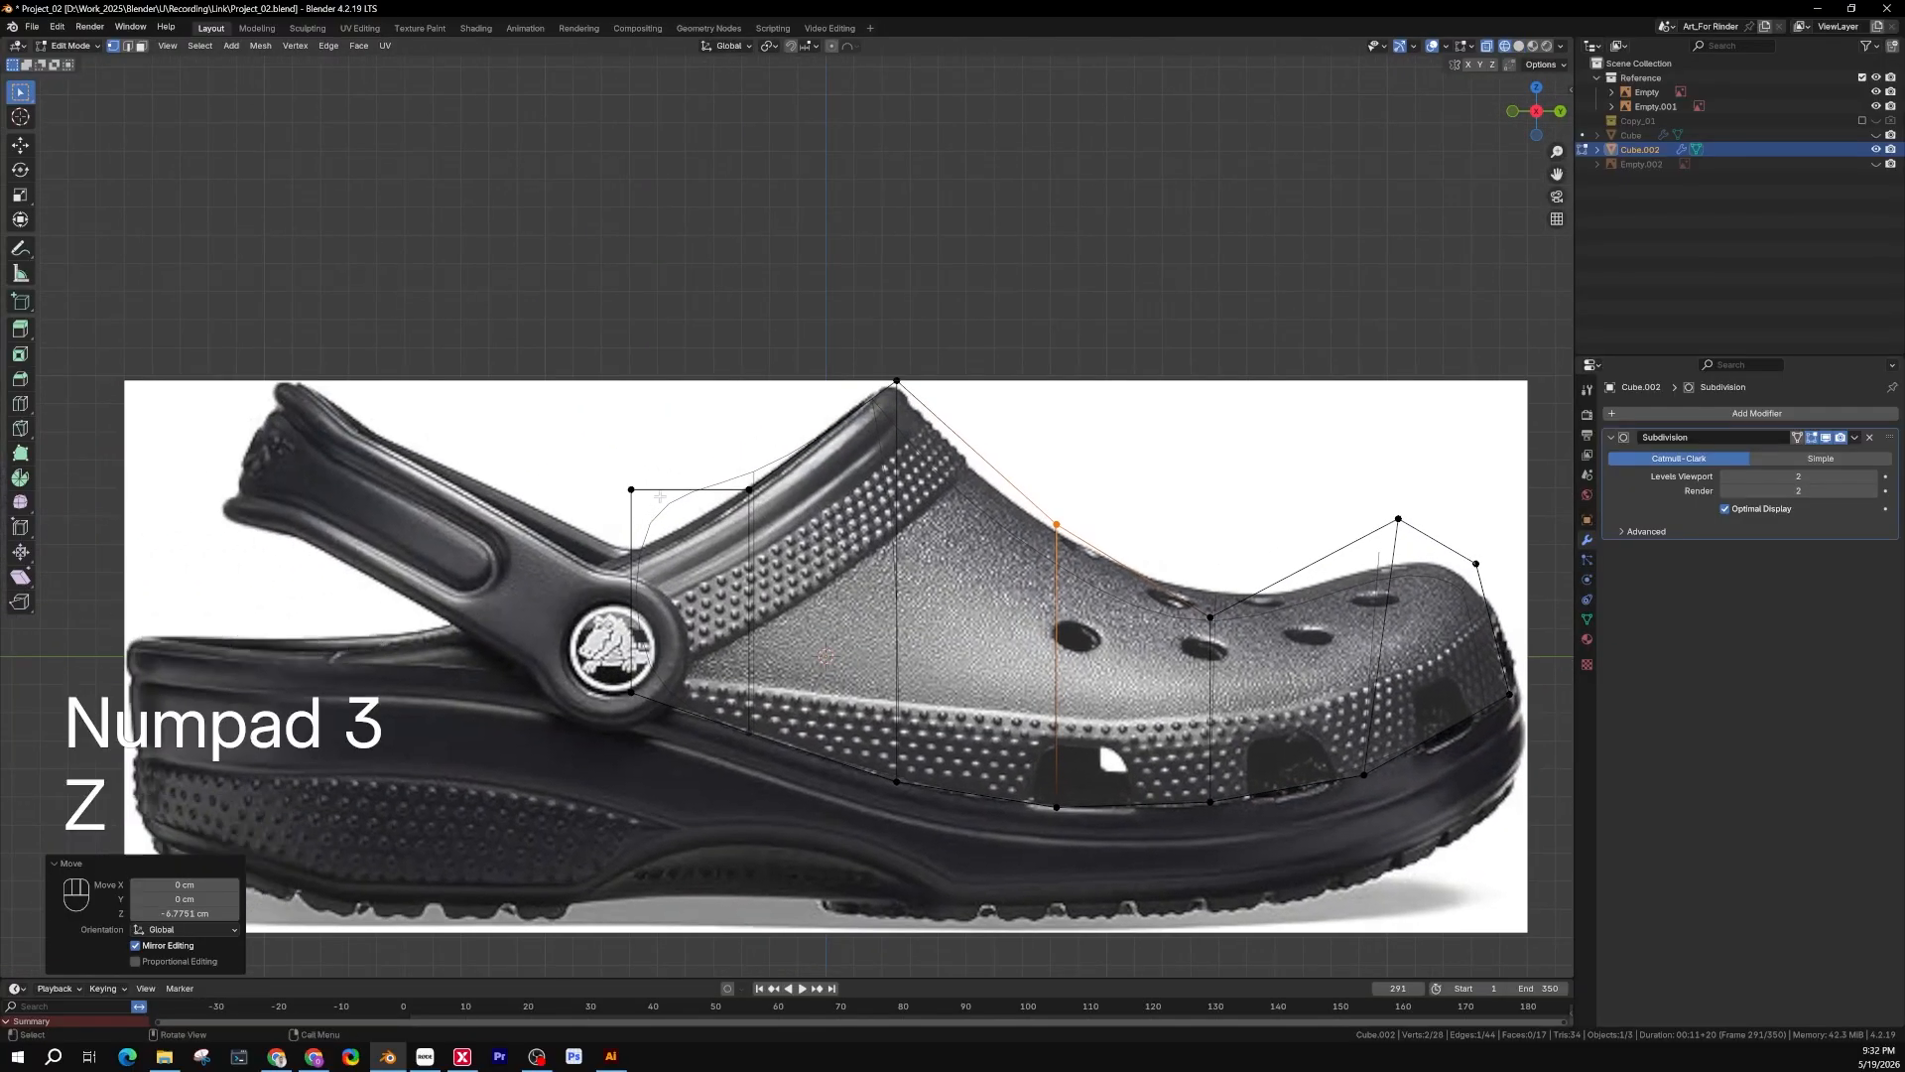
drag(675, 442, 557, 549)
key(g)
key(z)
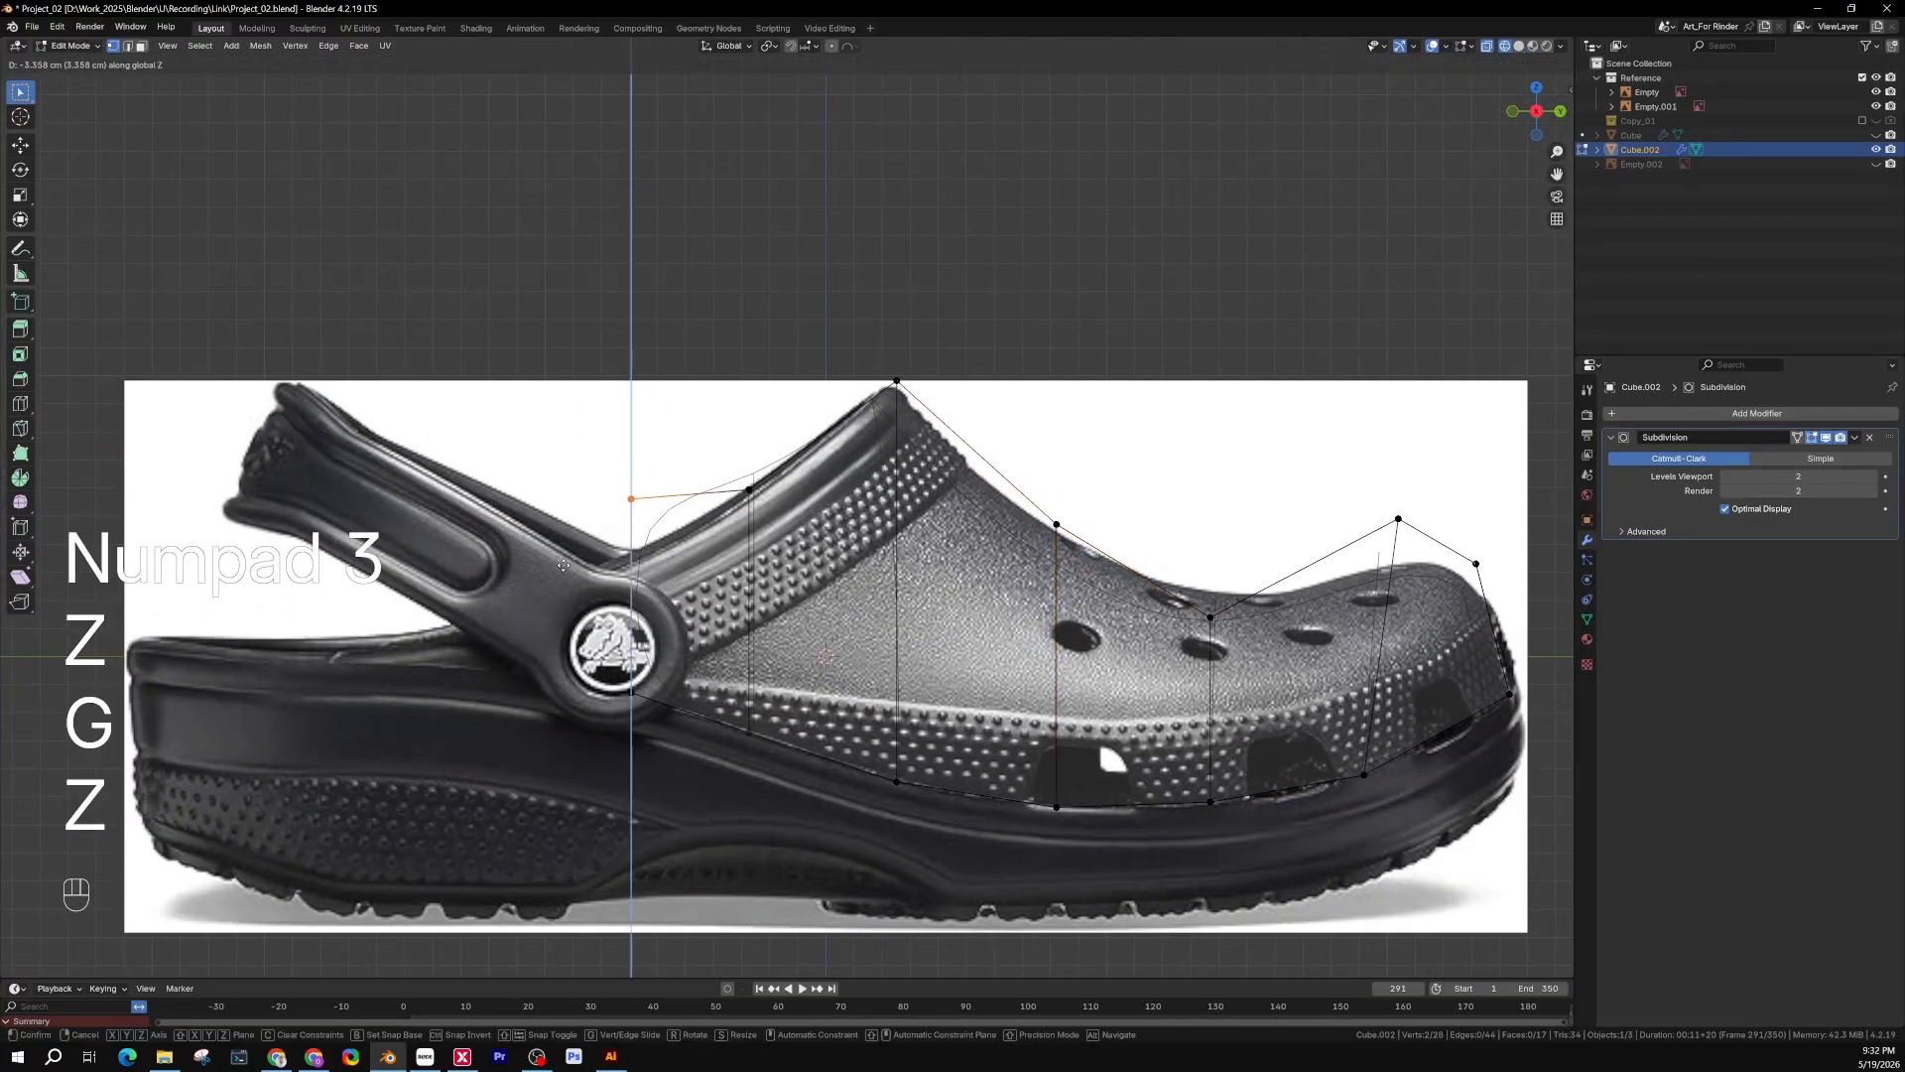
click(577, 618)
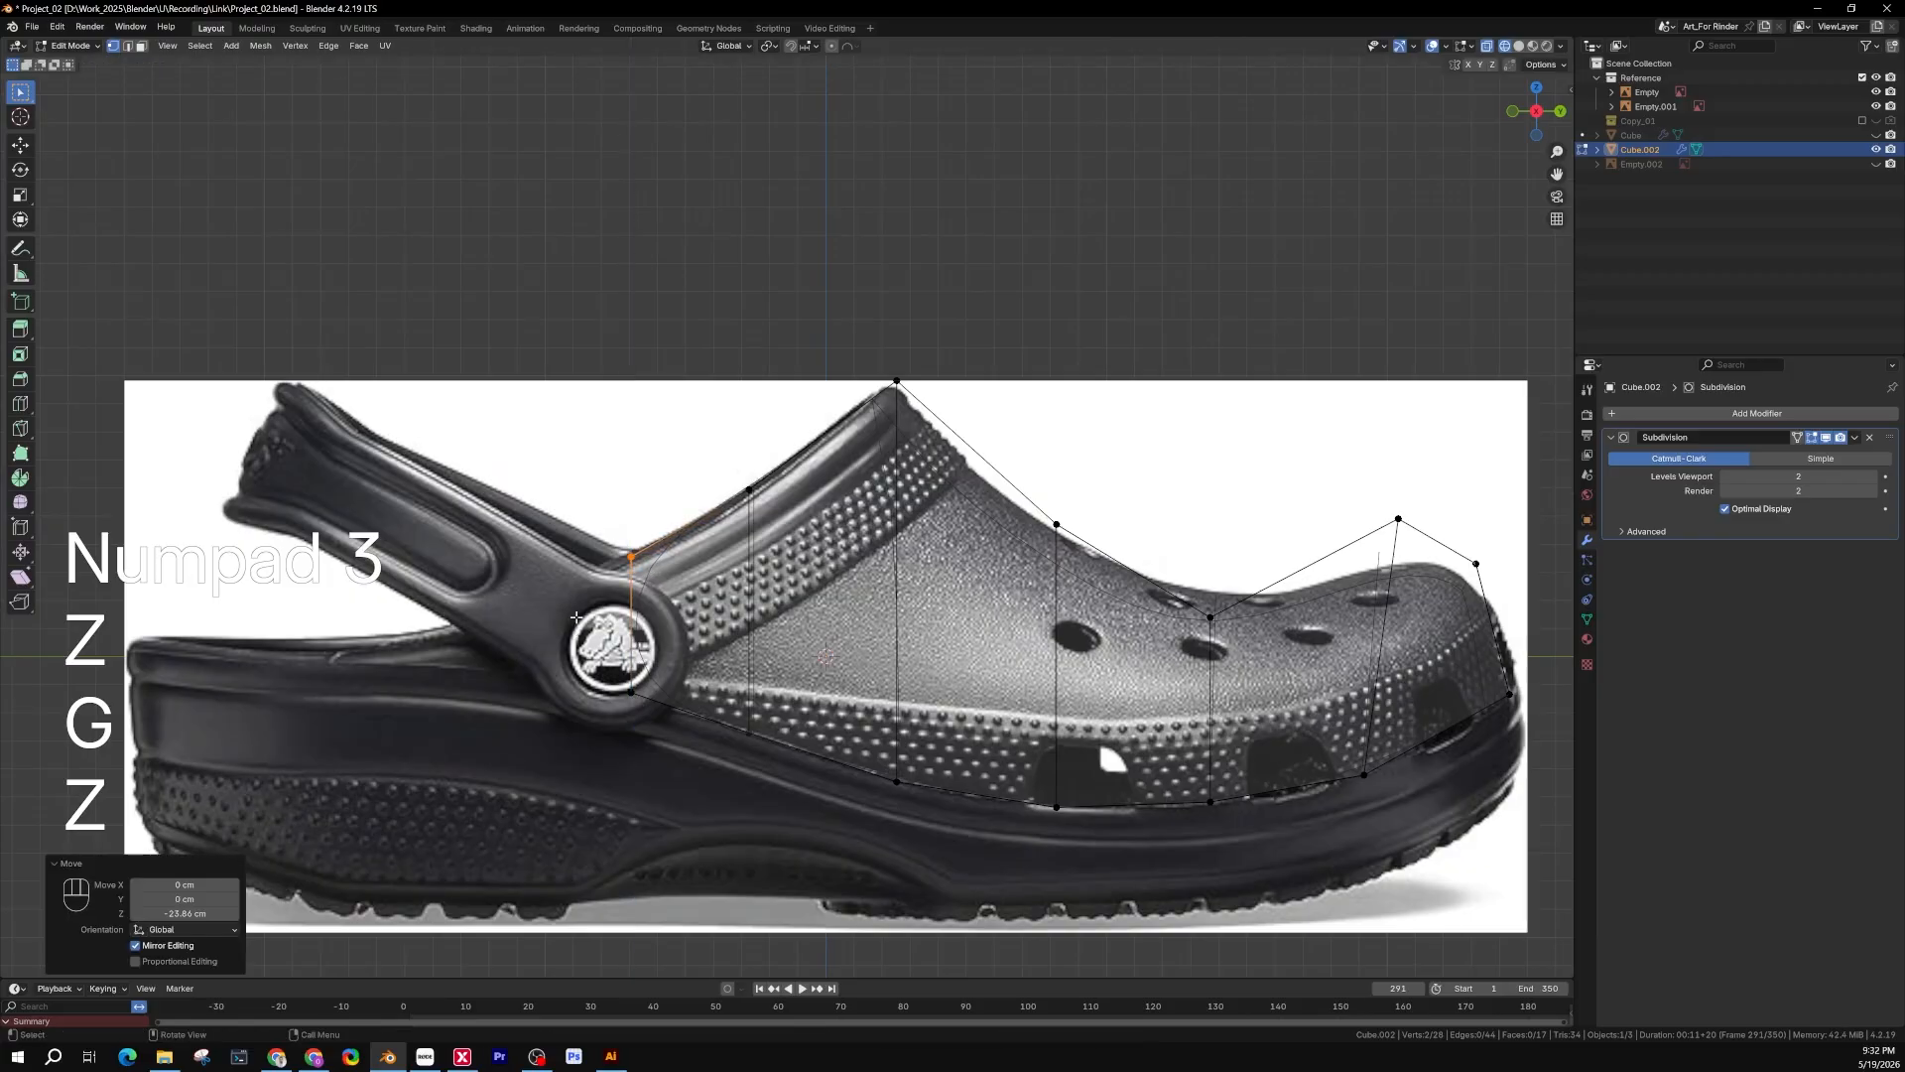
Compare the whole upper's profile with the reference image by alternating between solid and wireframe shading
scroll(576, 619, down, 1)
key(z)
click(824, 615)
shift+middle_drag(826, 615, 592, 620)
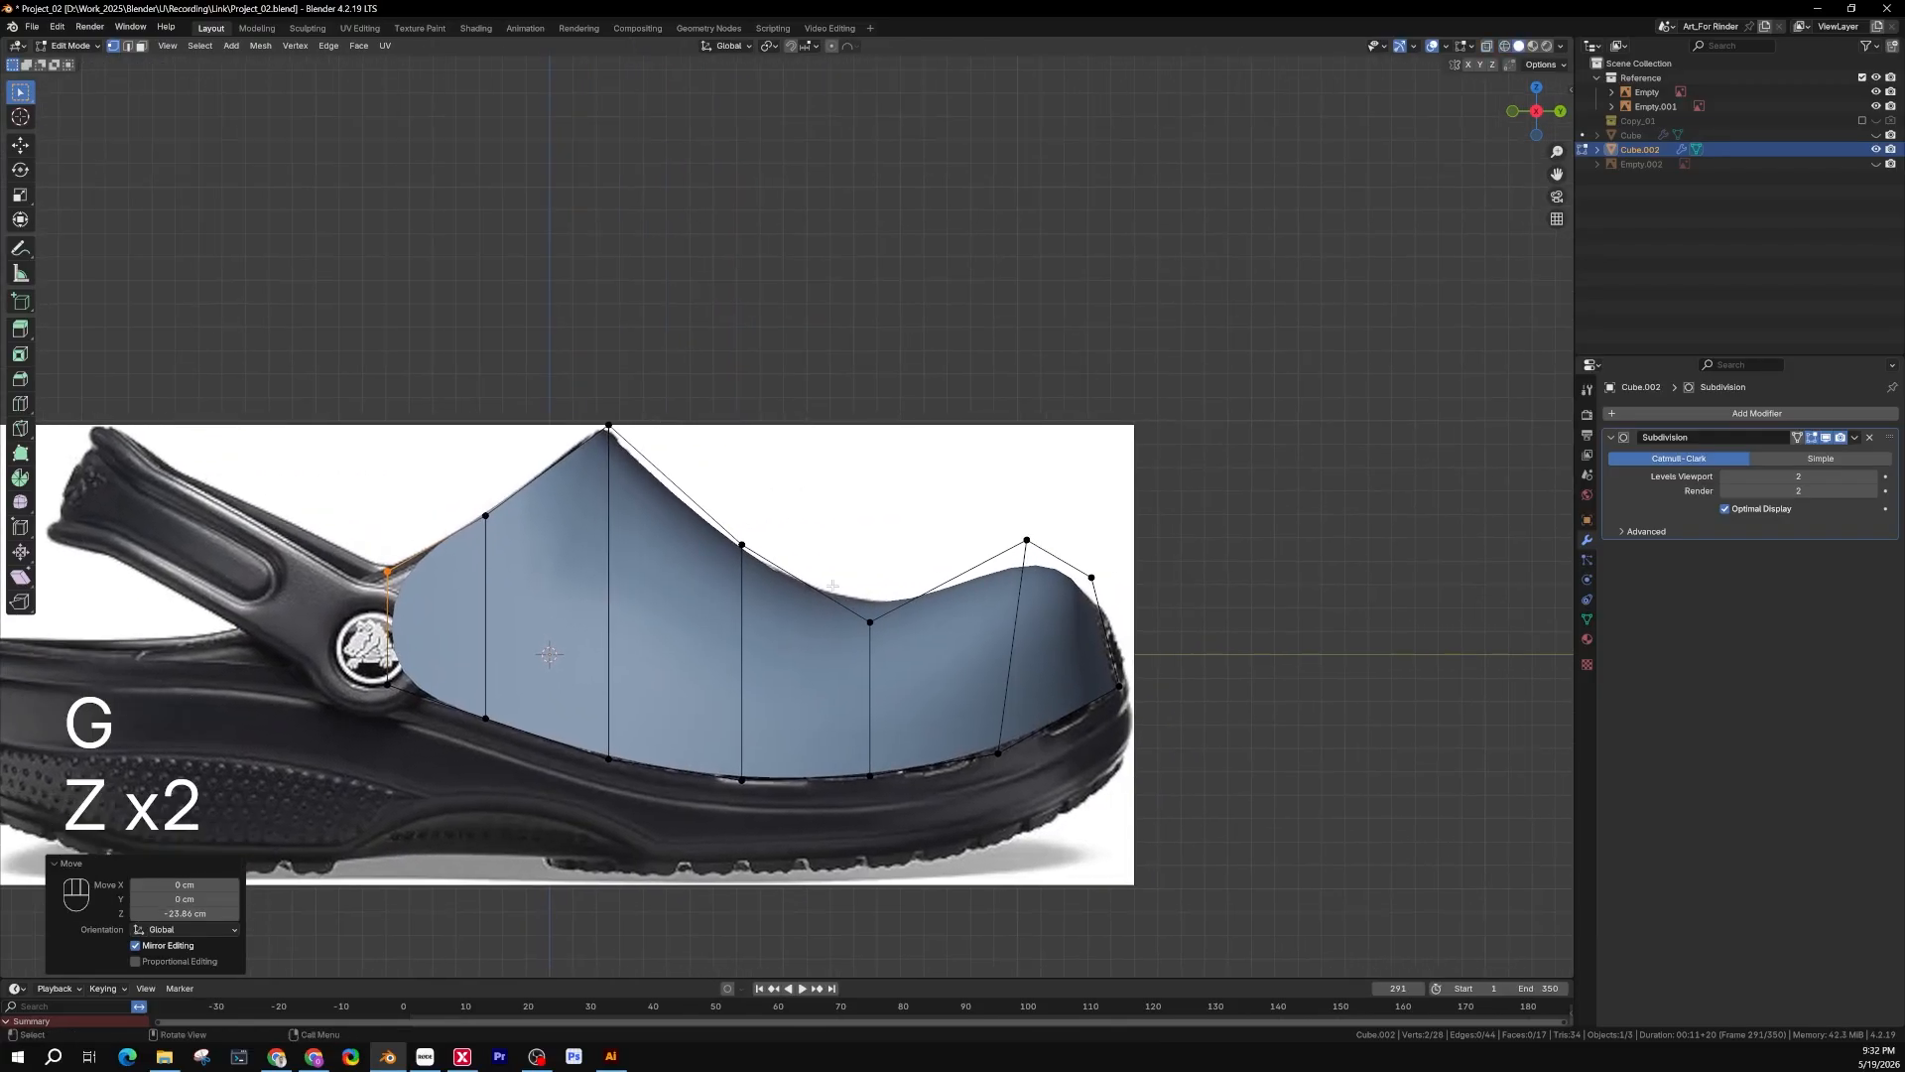
key(z)
click(787, 615)
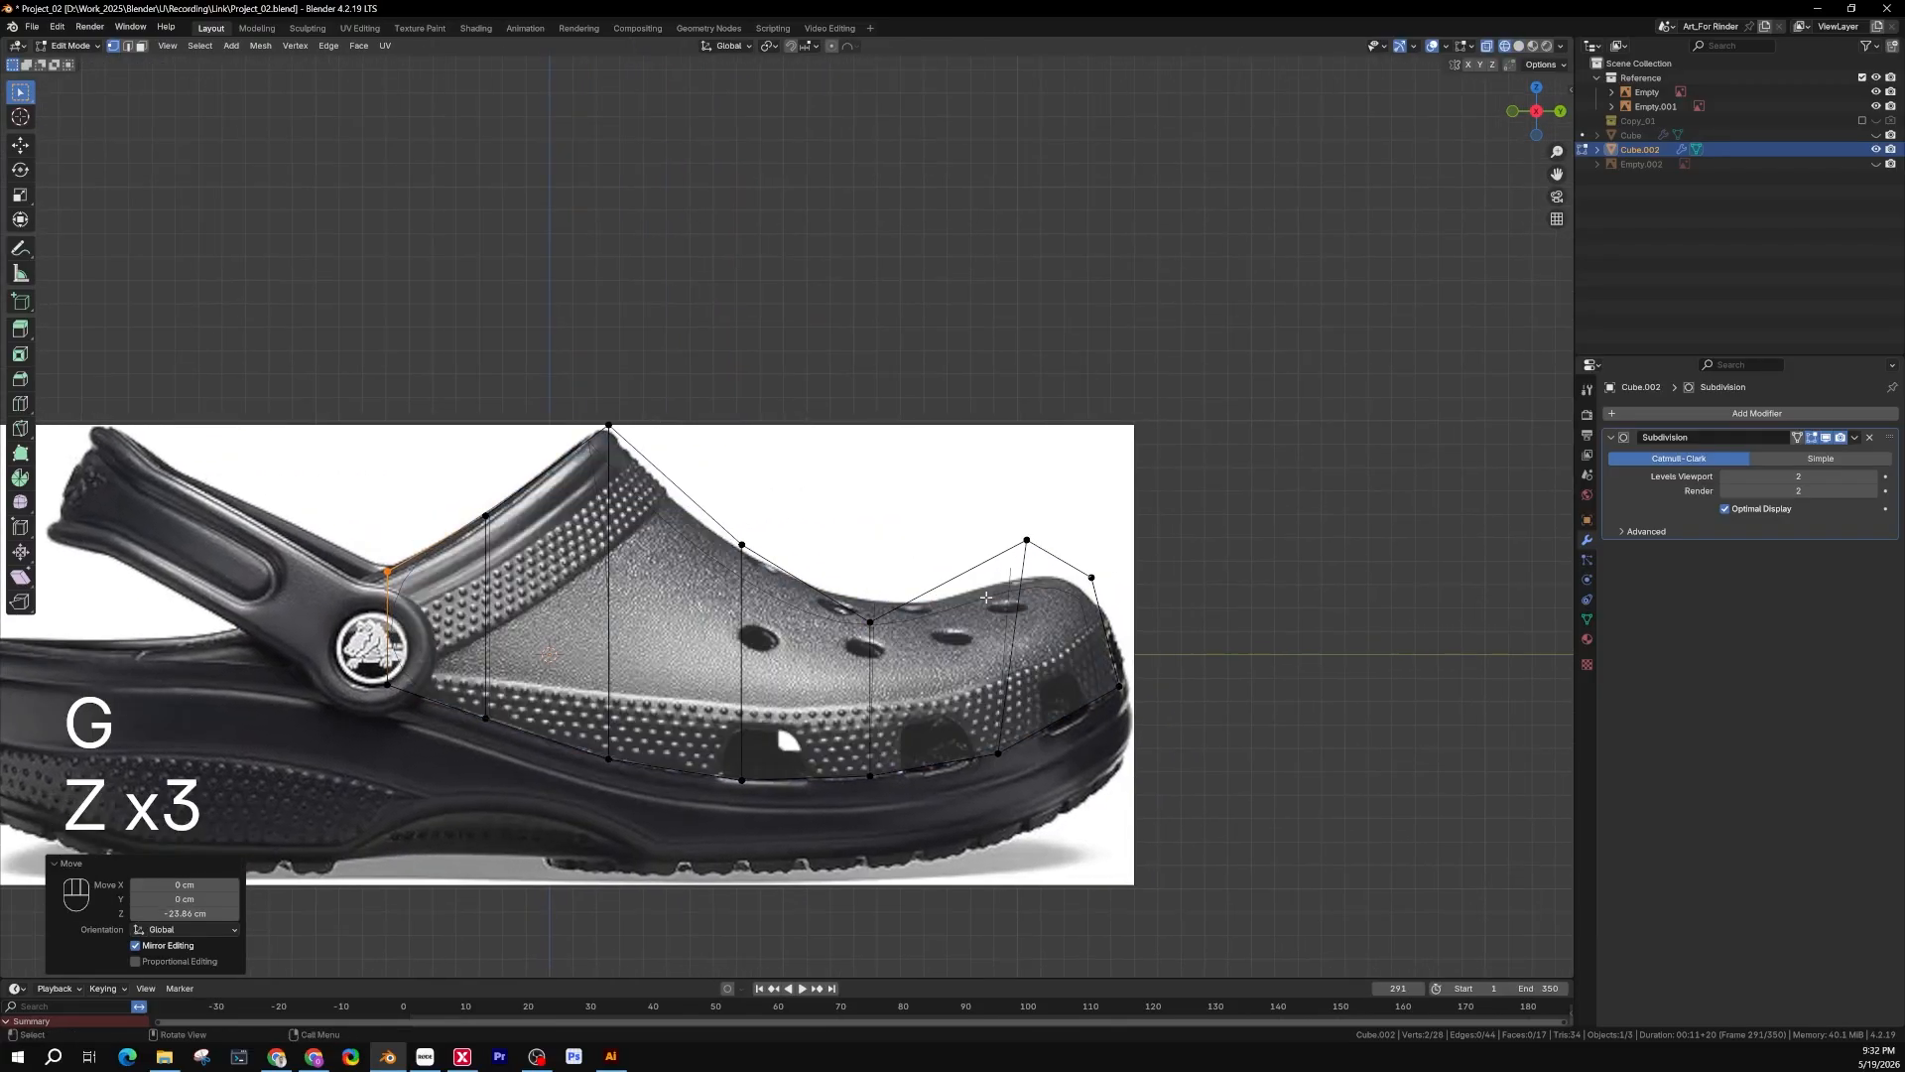
key(z)
click(1205, 617)
key(z)
click(879, 561)
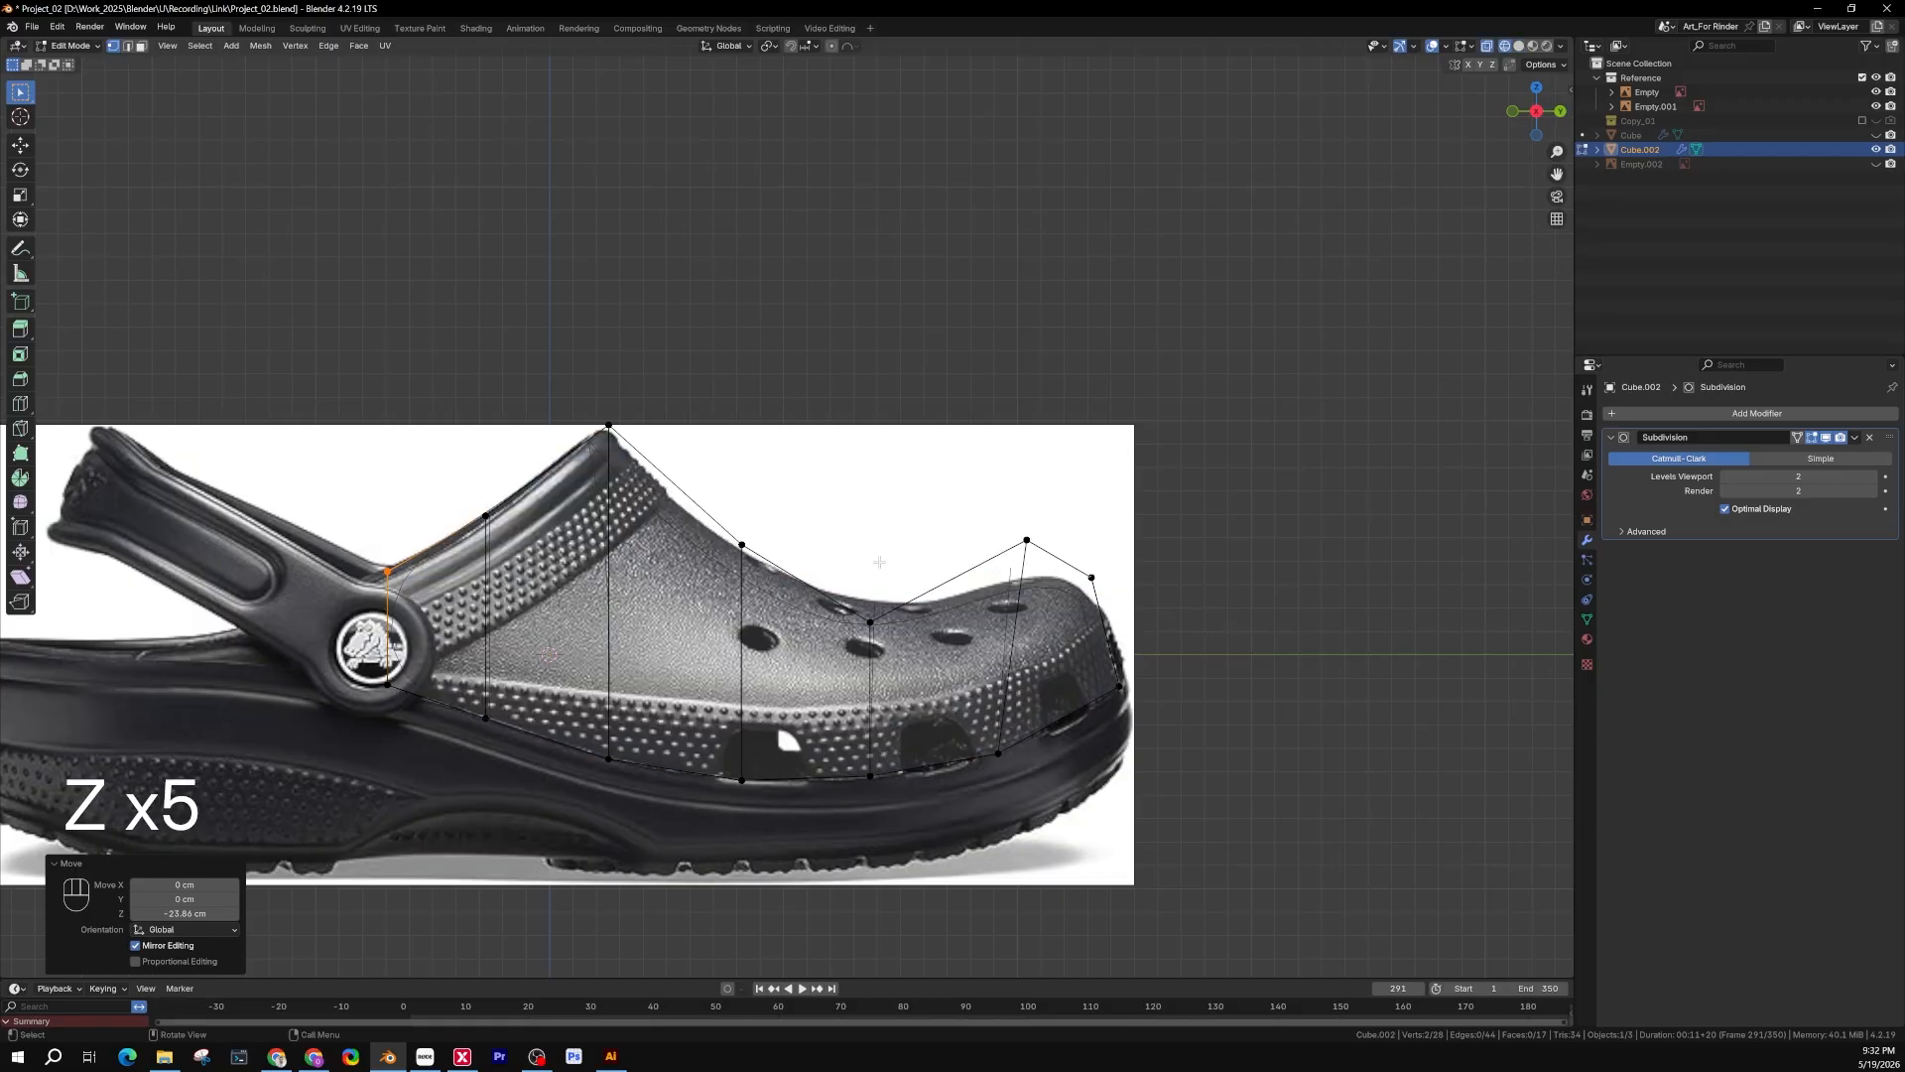
Edge-slide the toe bulge's top vertex pair towards the dip by a factor of about 0.22
click(1026, 539)
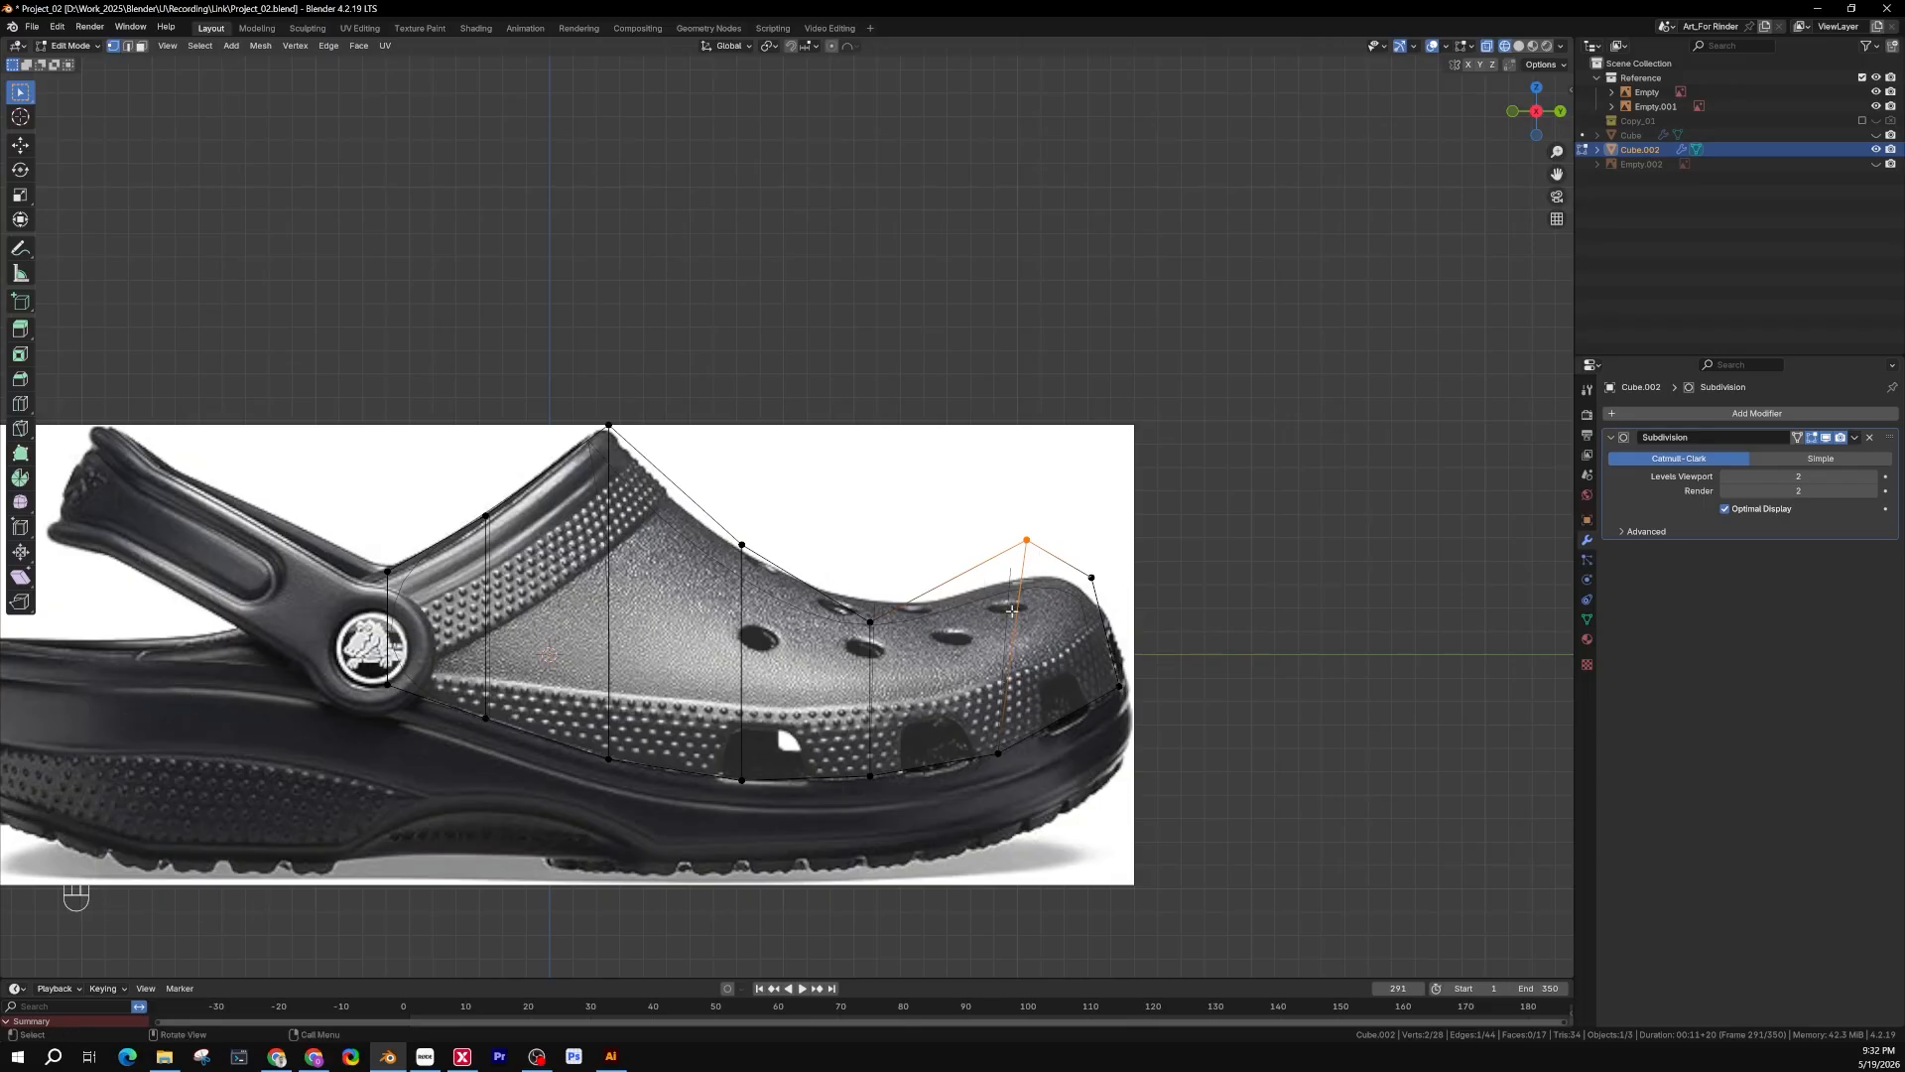
key(g)
key(g)
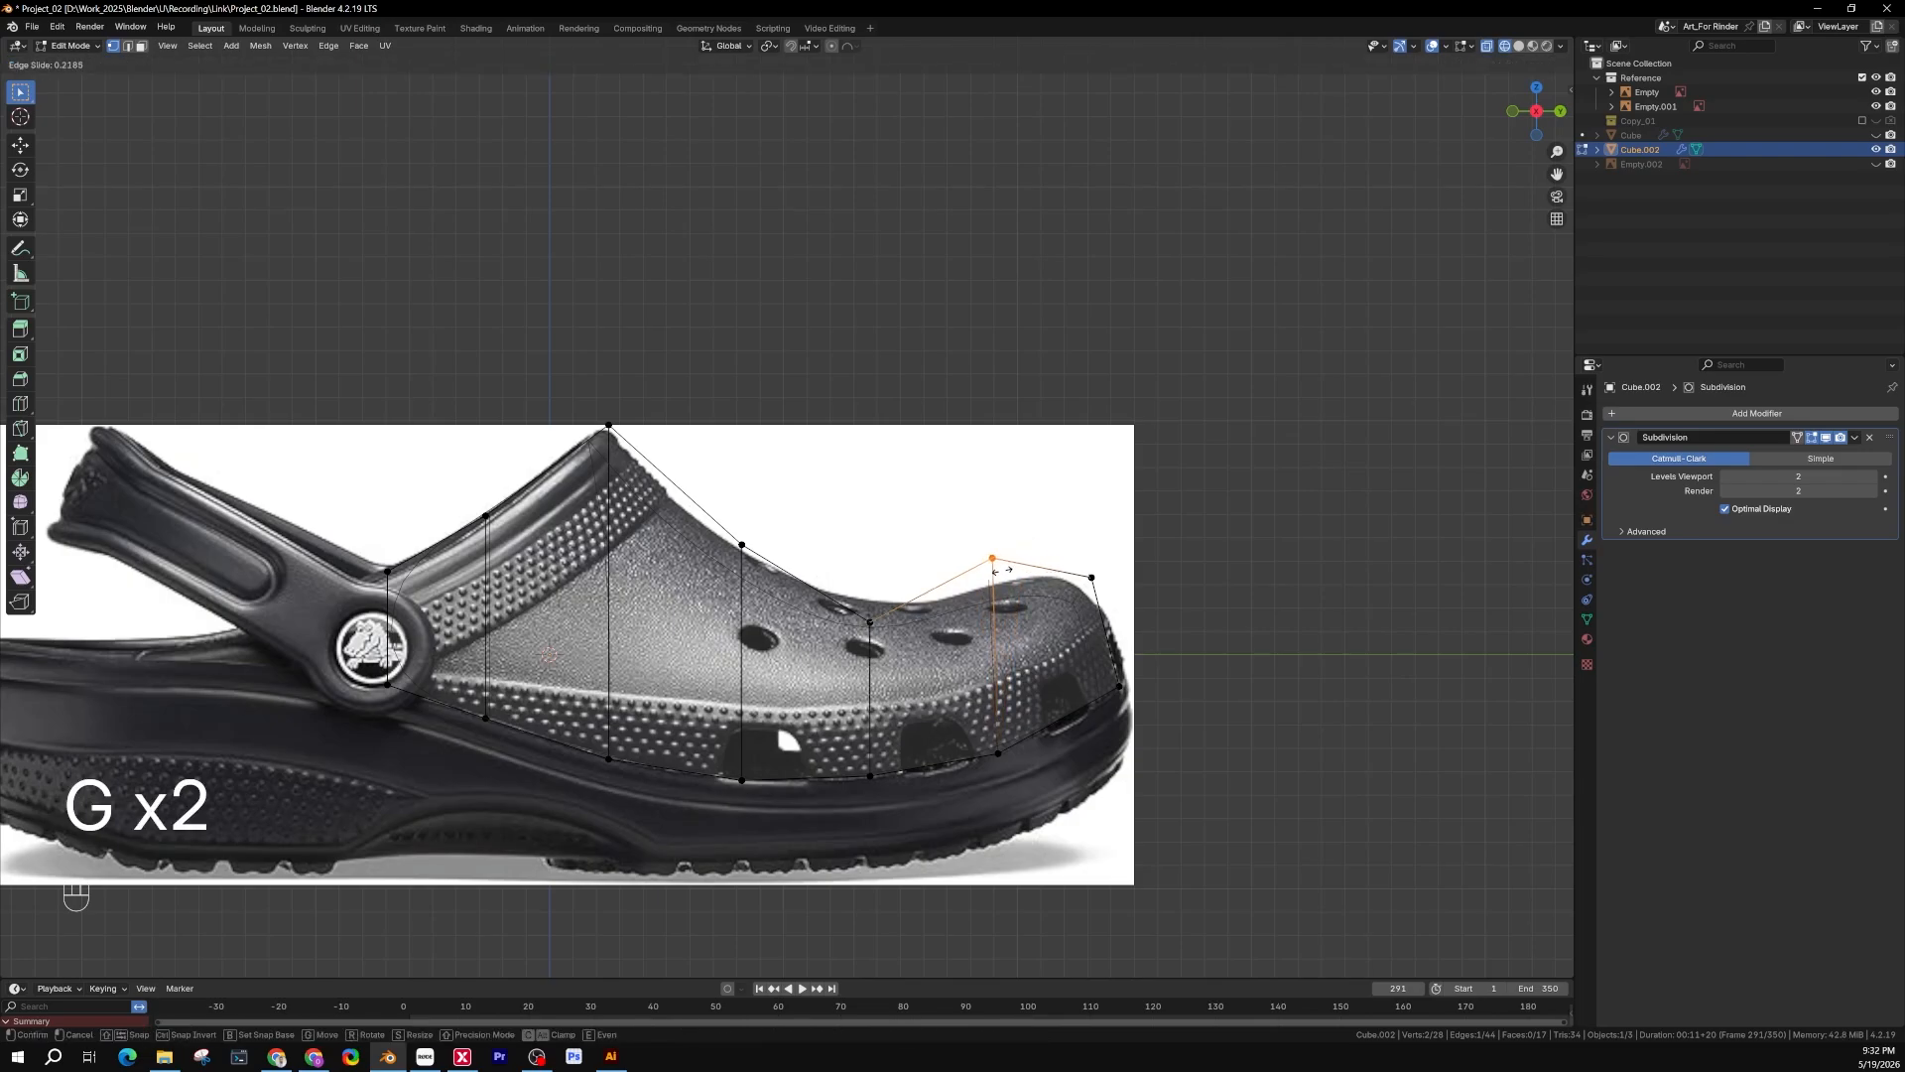
click(1001, 571)
In side view, move the toe tip's top vertex pair forward about 10.4 cm along global Y, and check the profile in solid shading
shift+middle_drag(1006, 597, 871, 611)
key(KP_3)
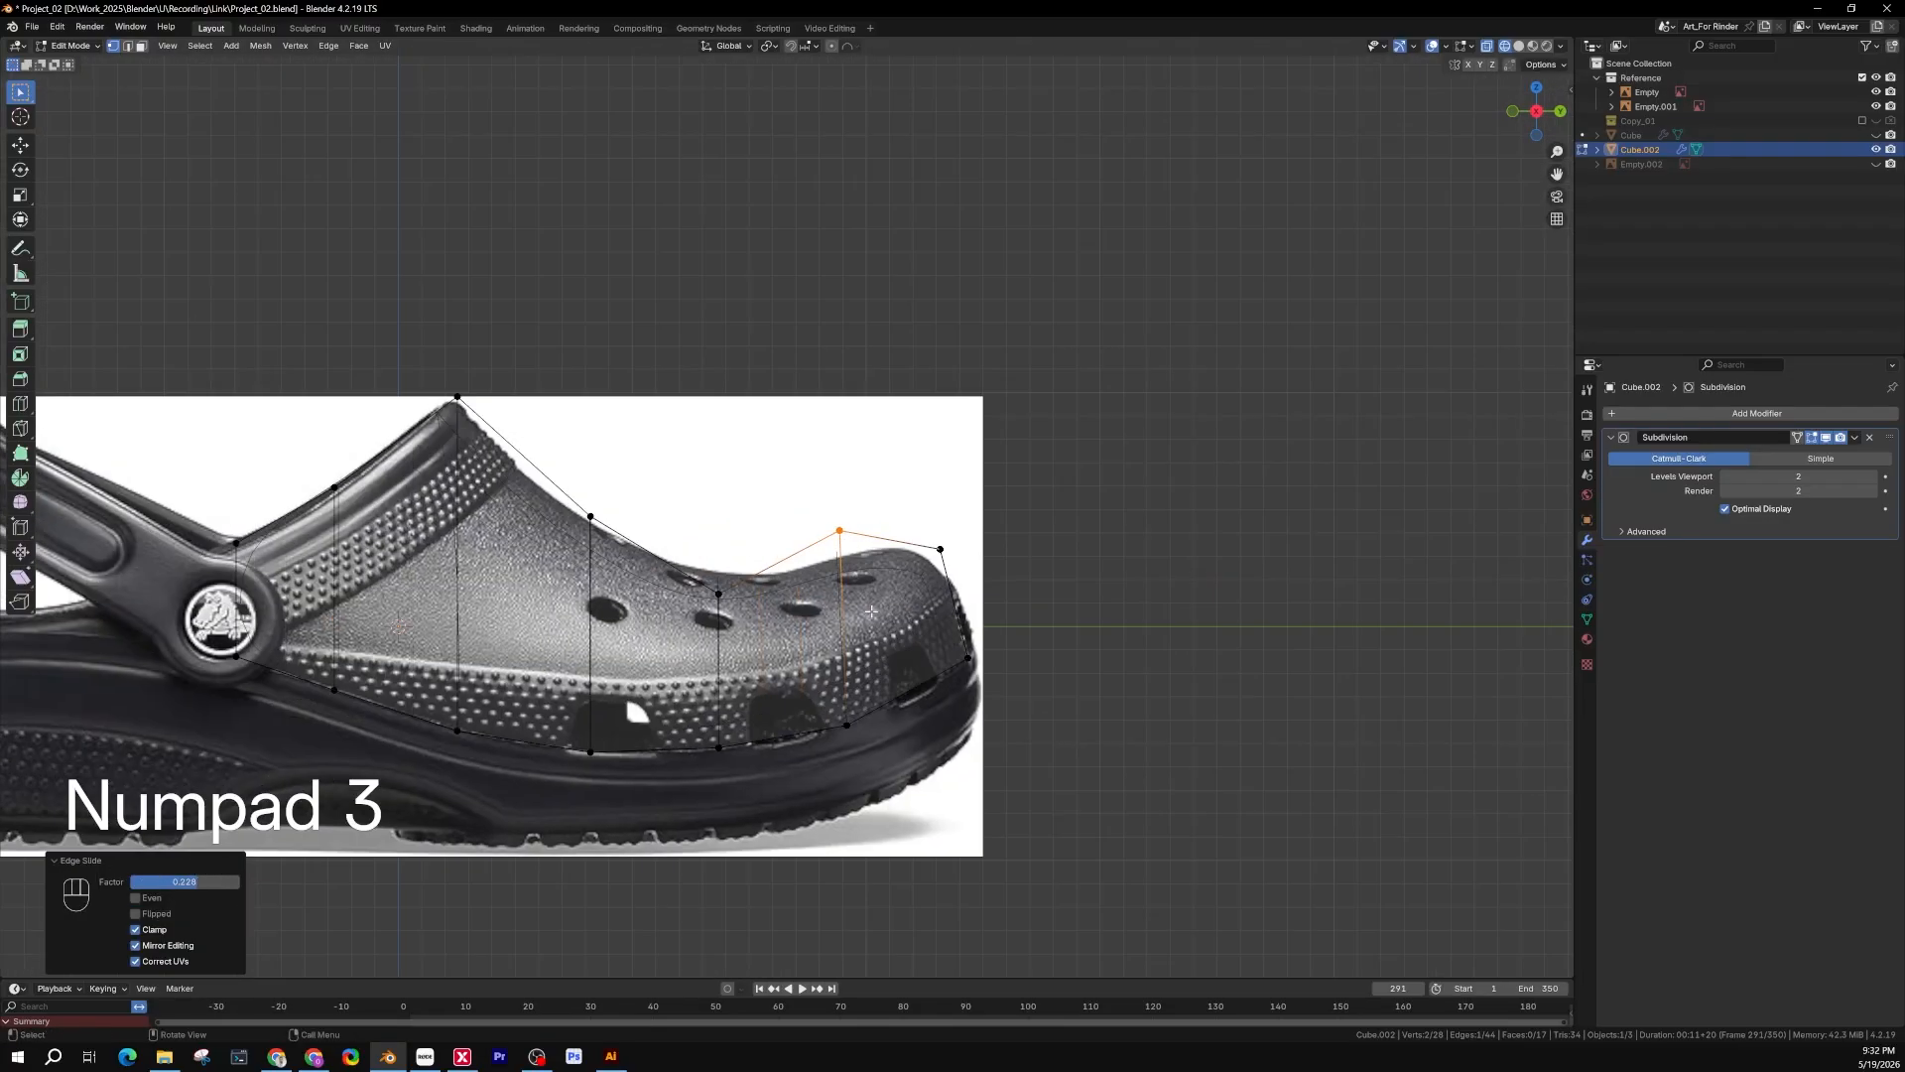
click(943, 551)
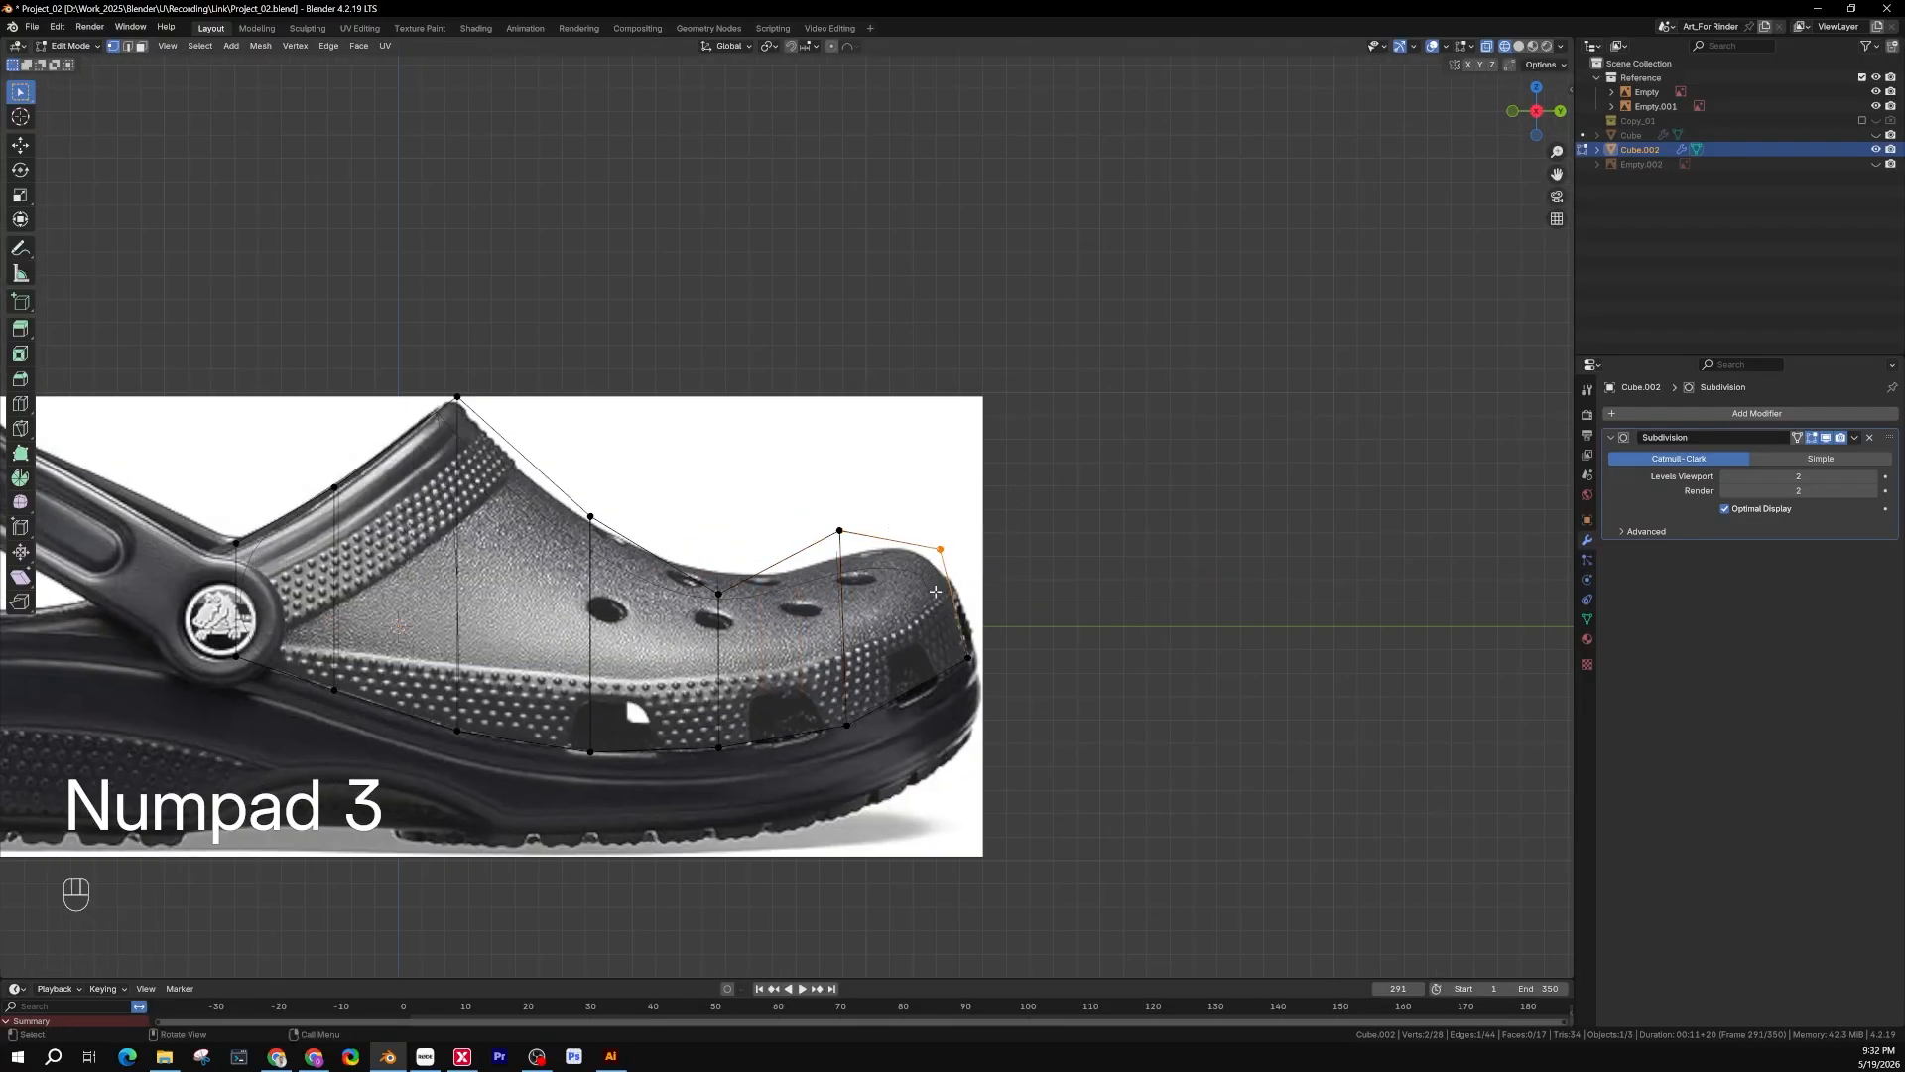
key(g)
key(y)
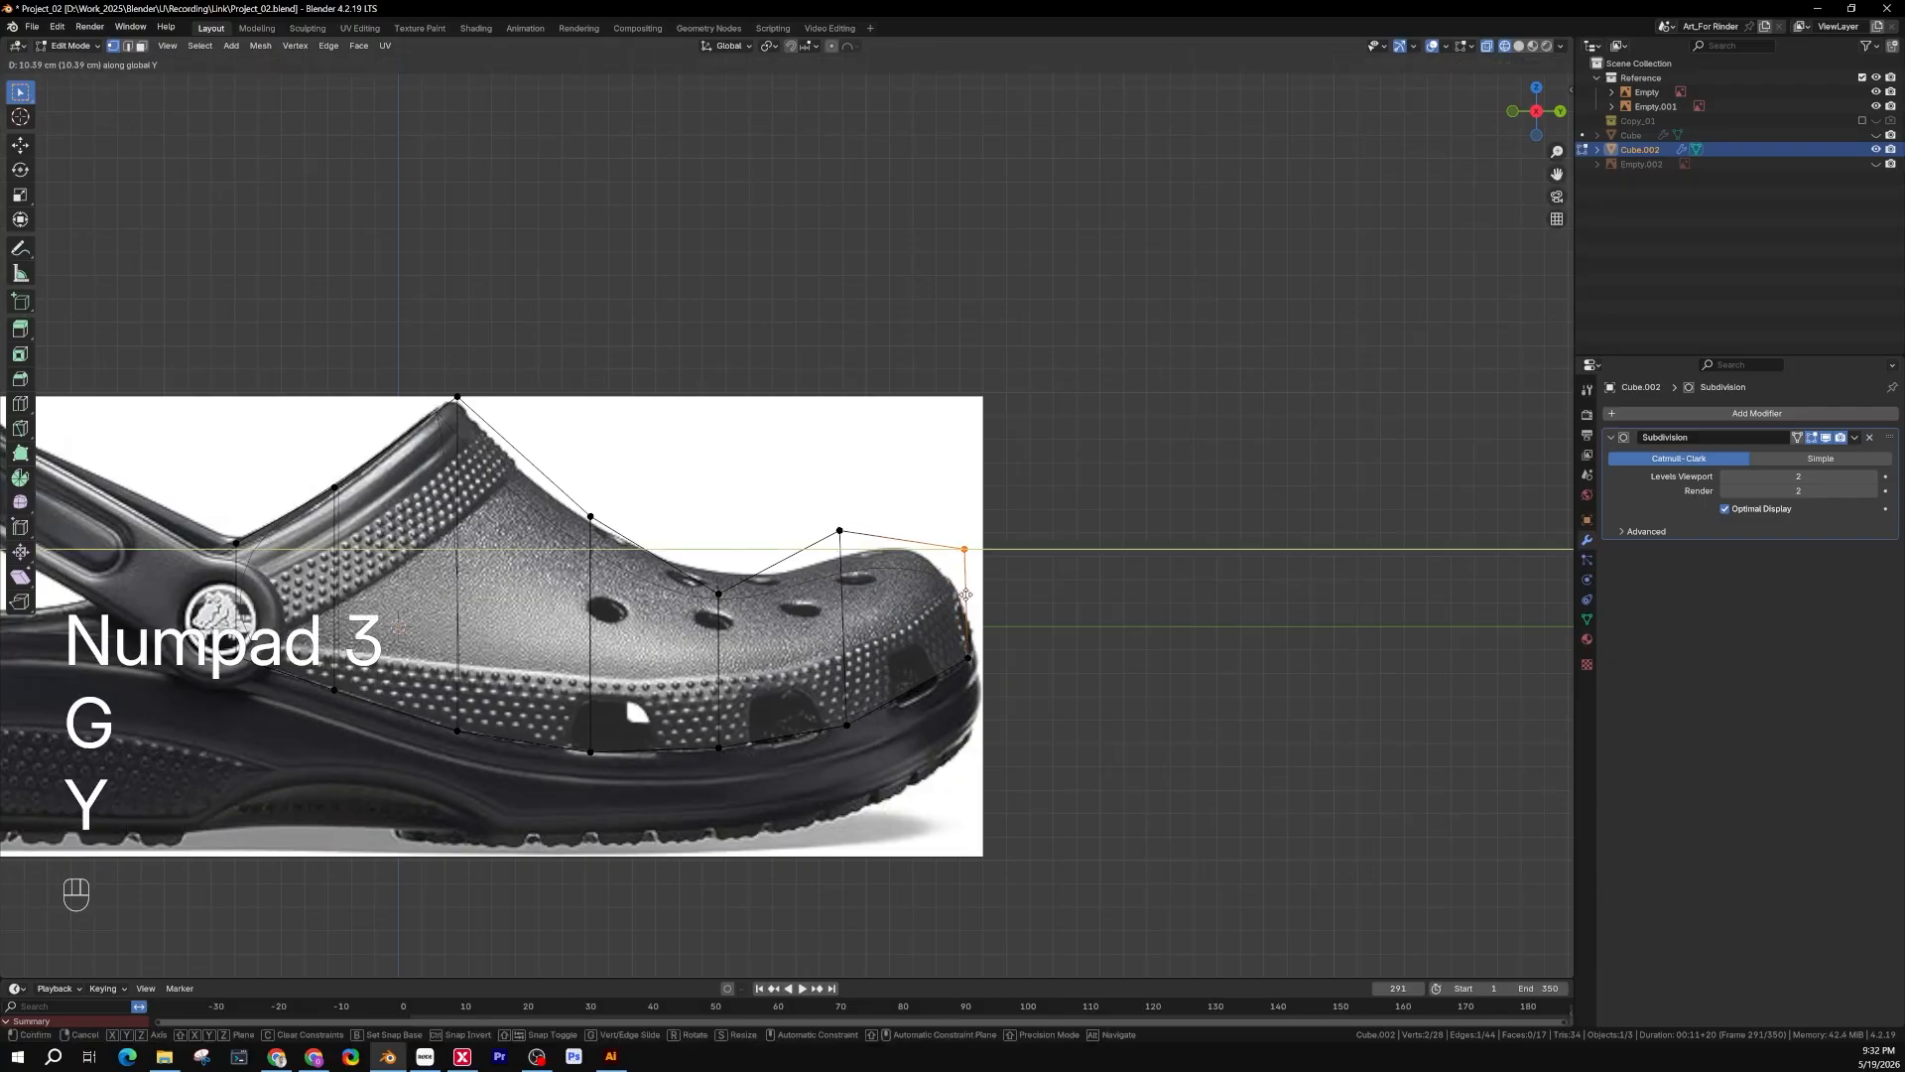
click(965, 594)
key(z)
click(1129, 601)
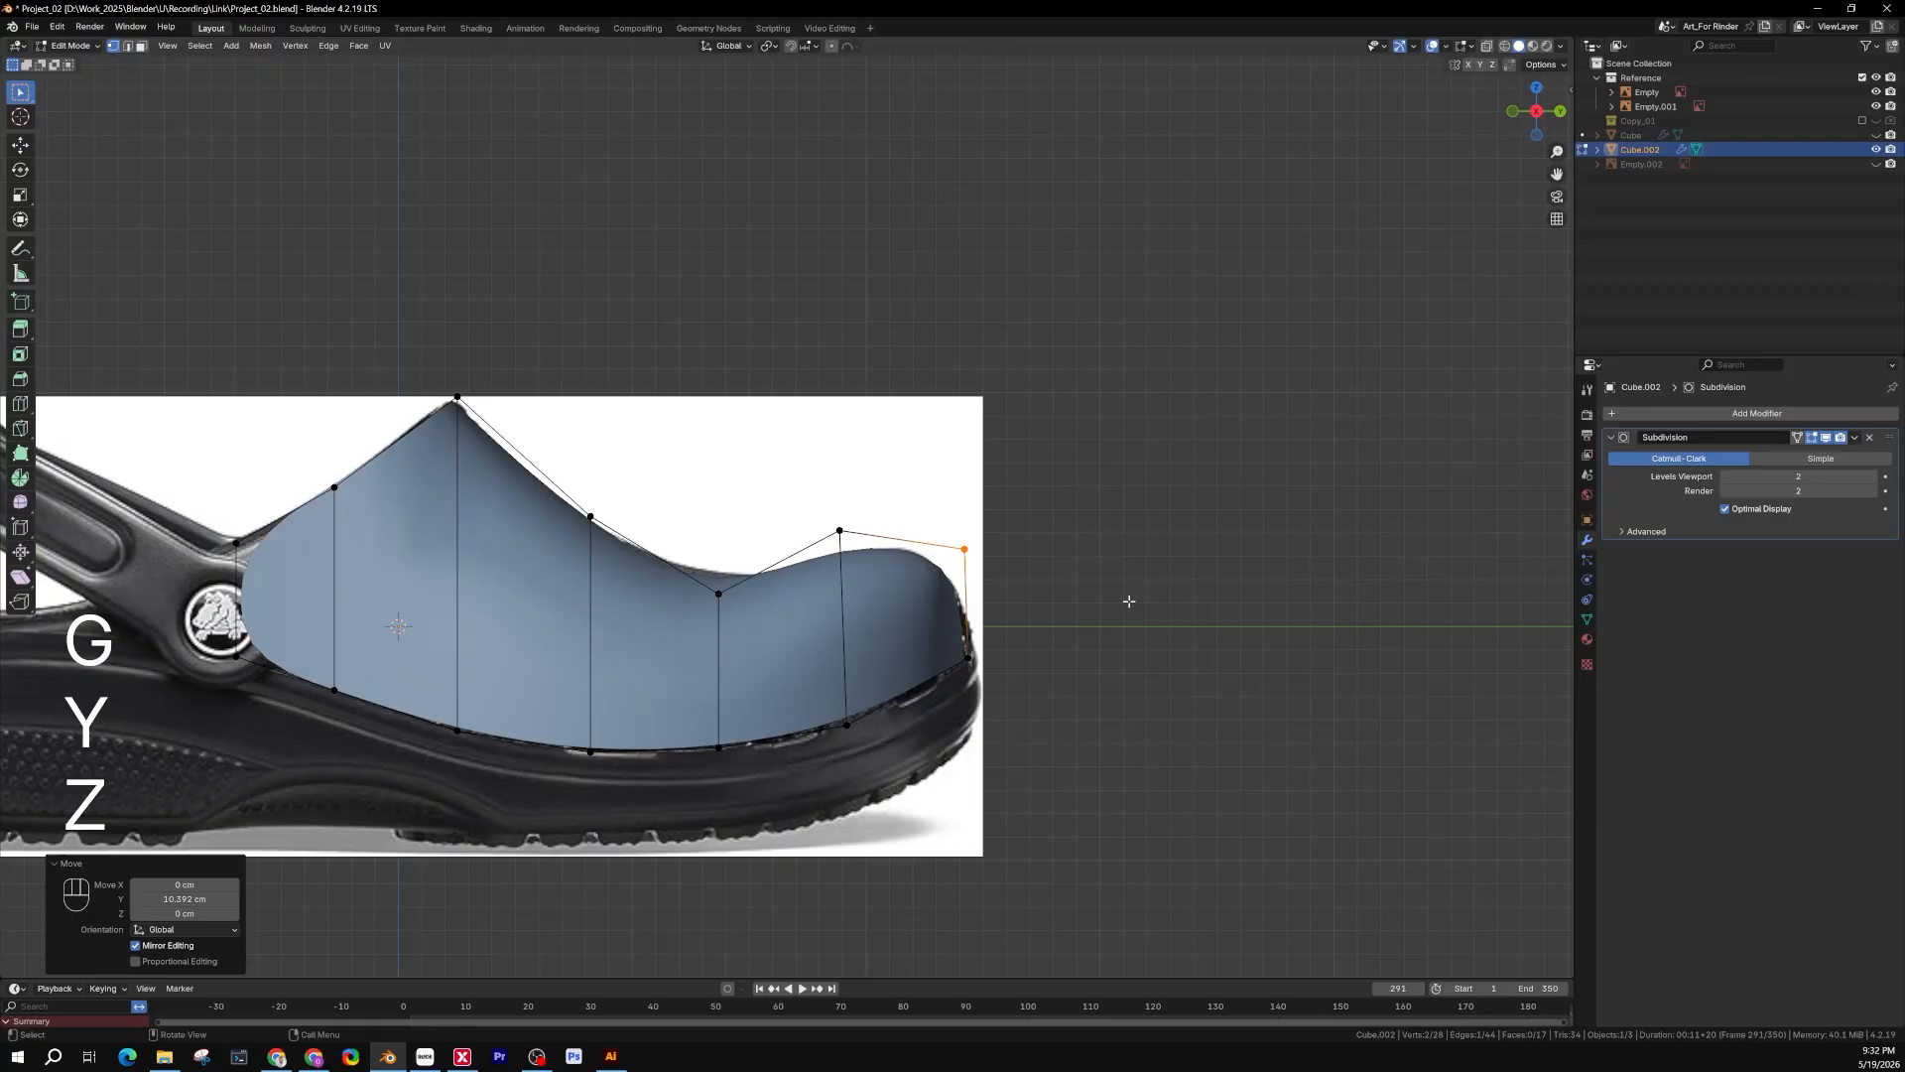
In wireframe shading, raise the dip's top vertex pair about 6.9 cm along global Z, and check the profile in solid shading
key(z)
click(595, 588)
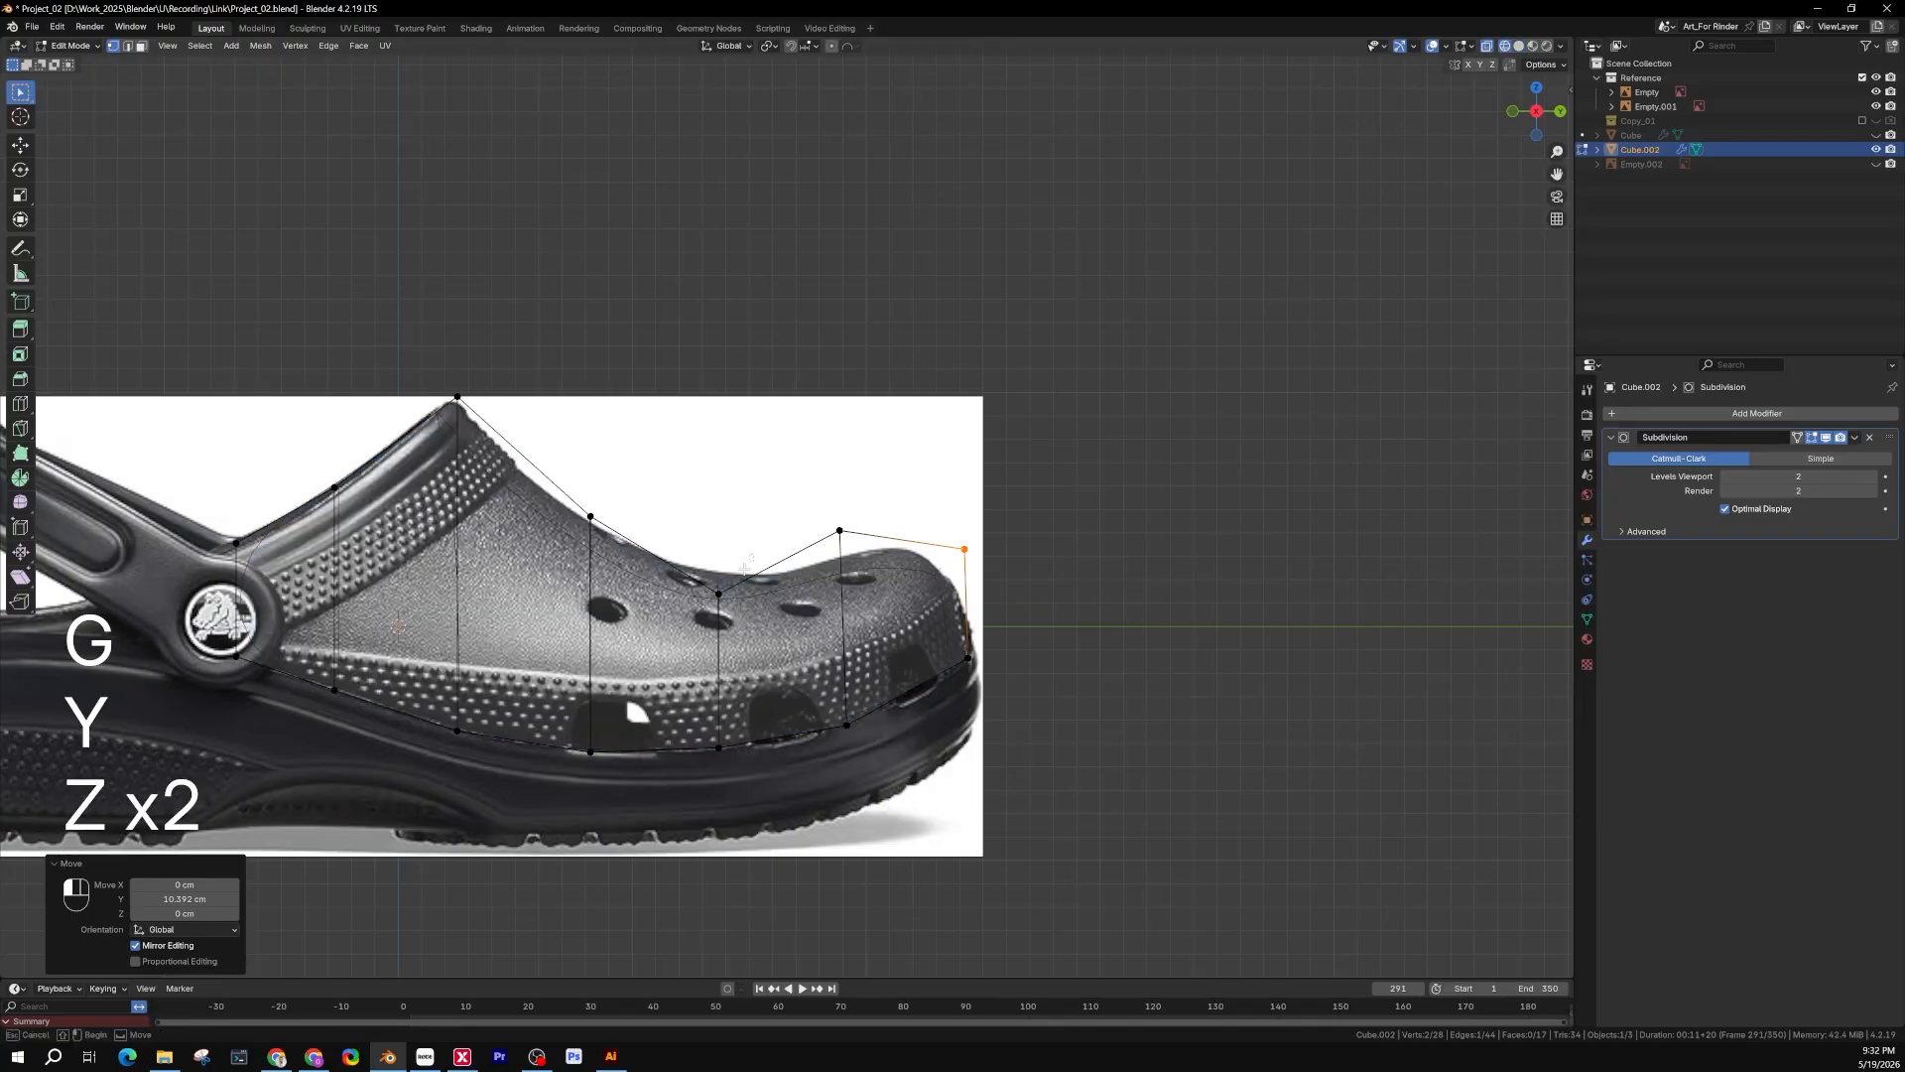
key(g)
key(z)
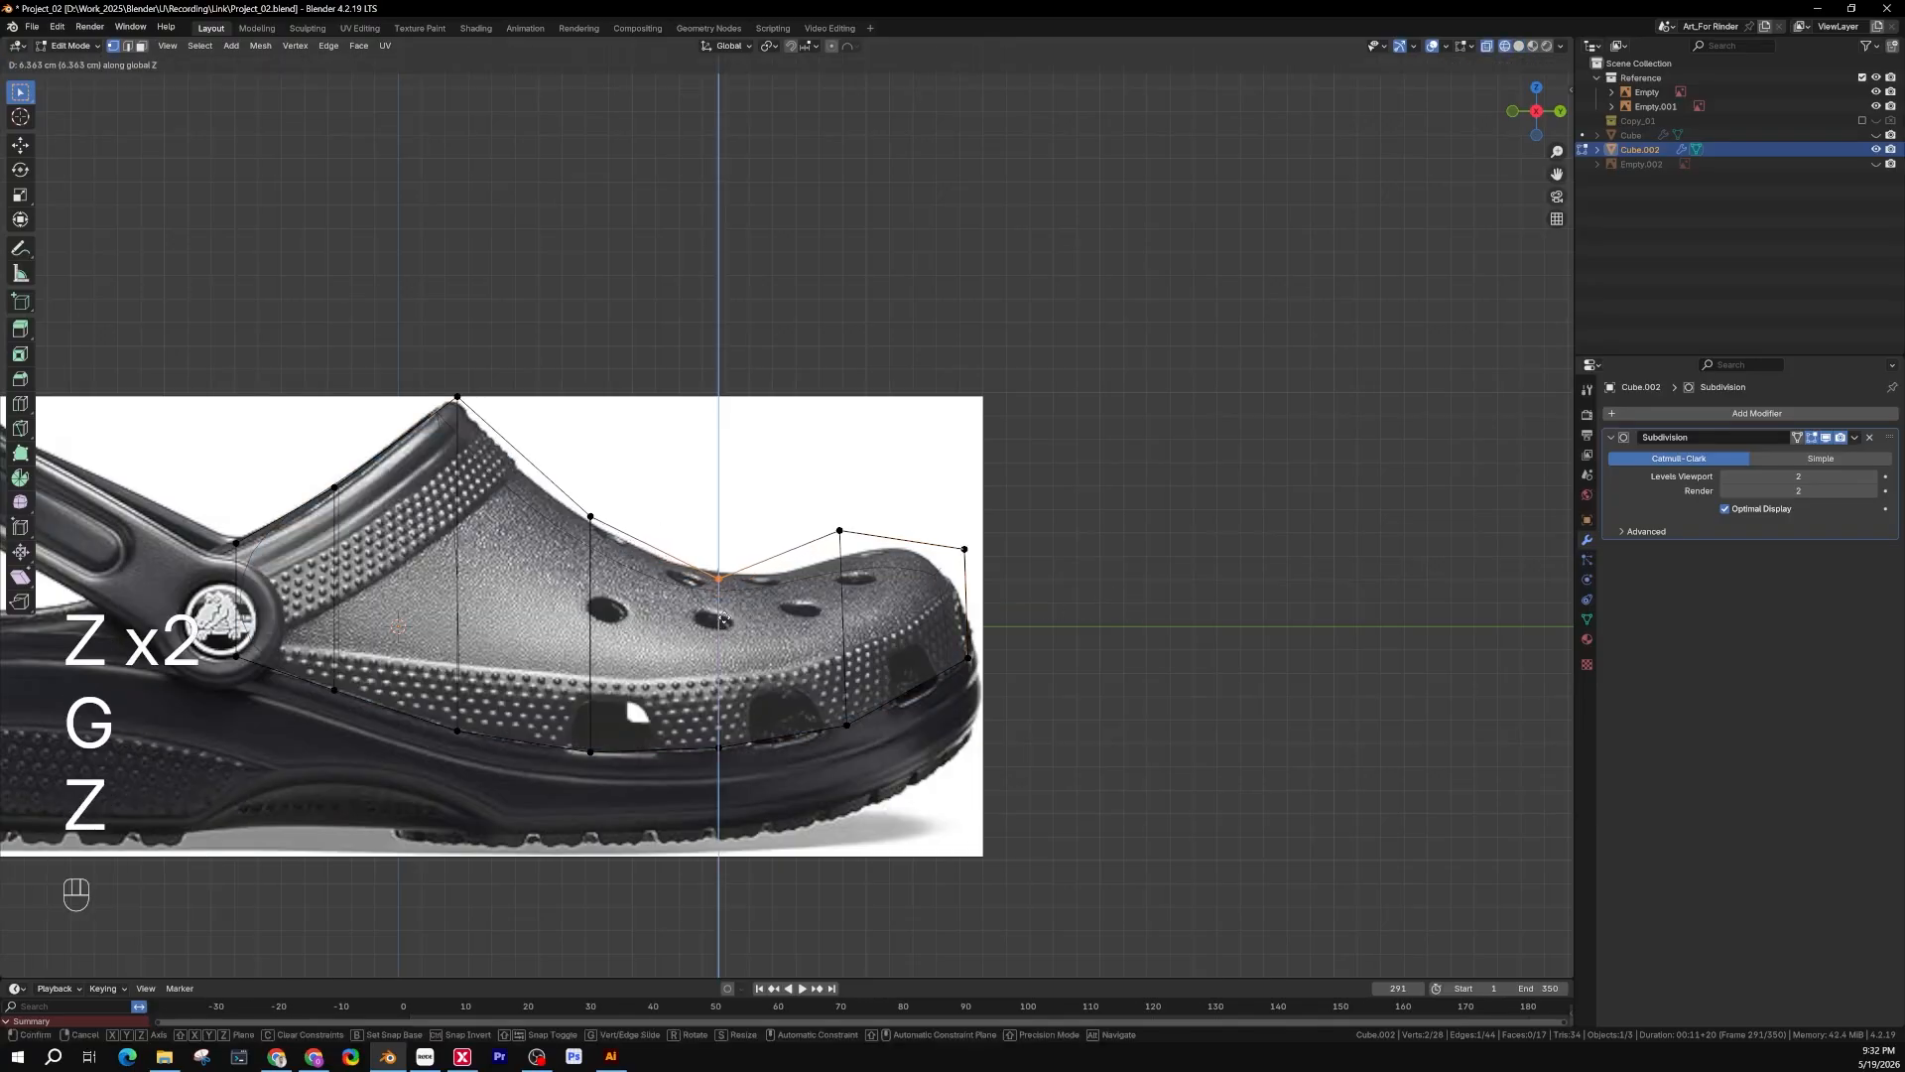
click(723, 616)
key(z)
click(952, 631)
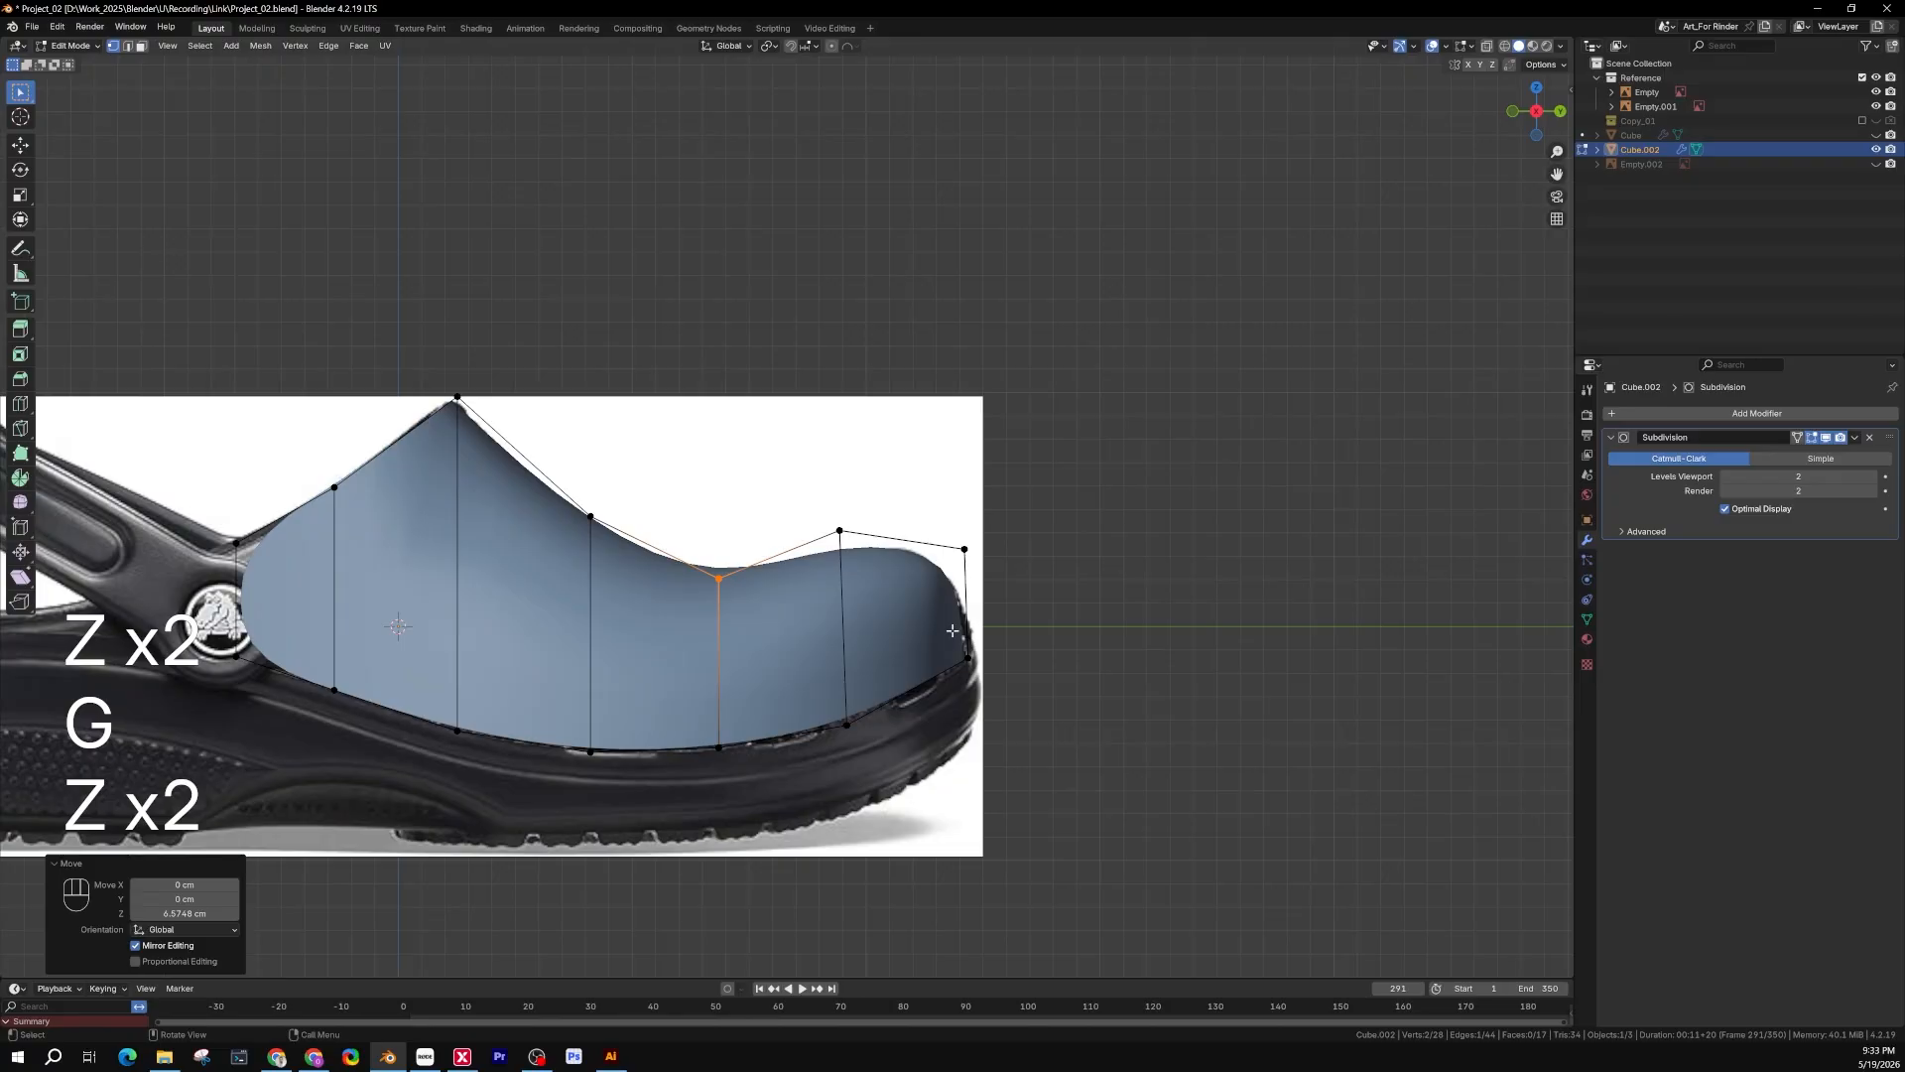
In wireframe shading, raise the instep's top vertex pair about 4.5 cm along global Z, and compare the solid shell with the reference
key(z)
click(470, 627)
click(591, 517)
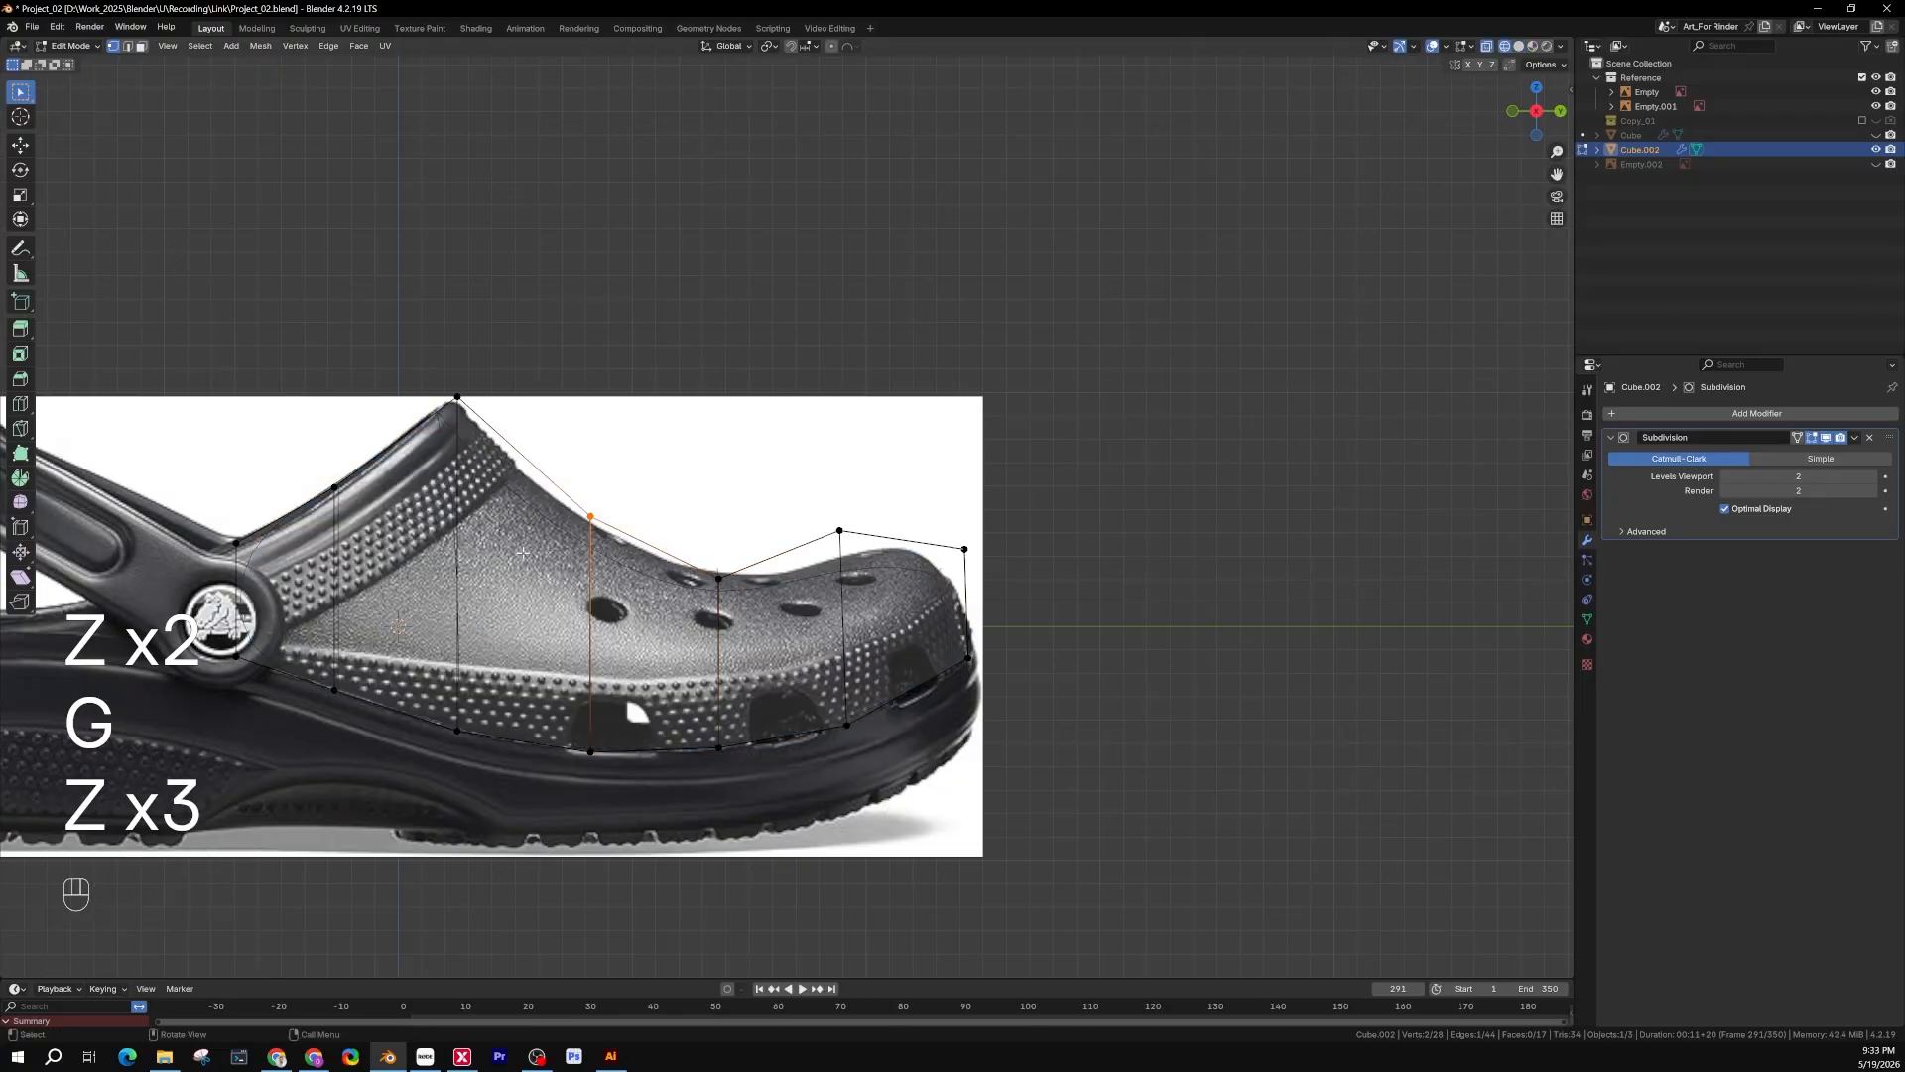
key(g)
key(z)
click(553, 546)
key(z)
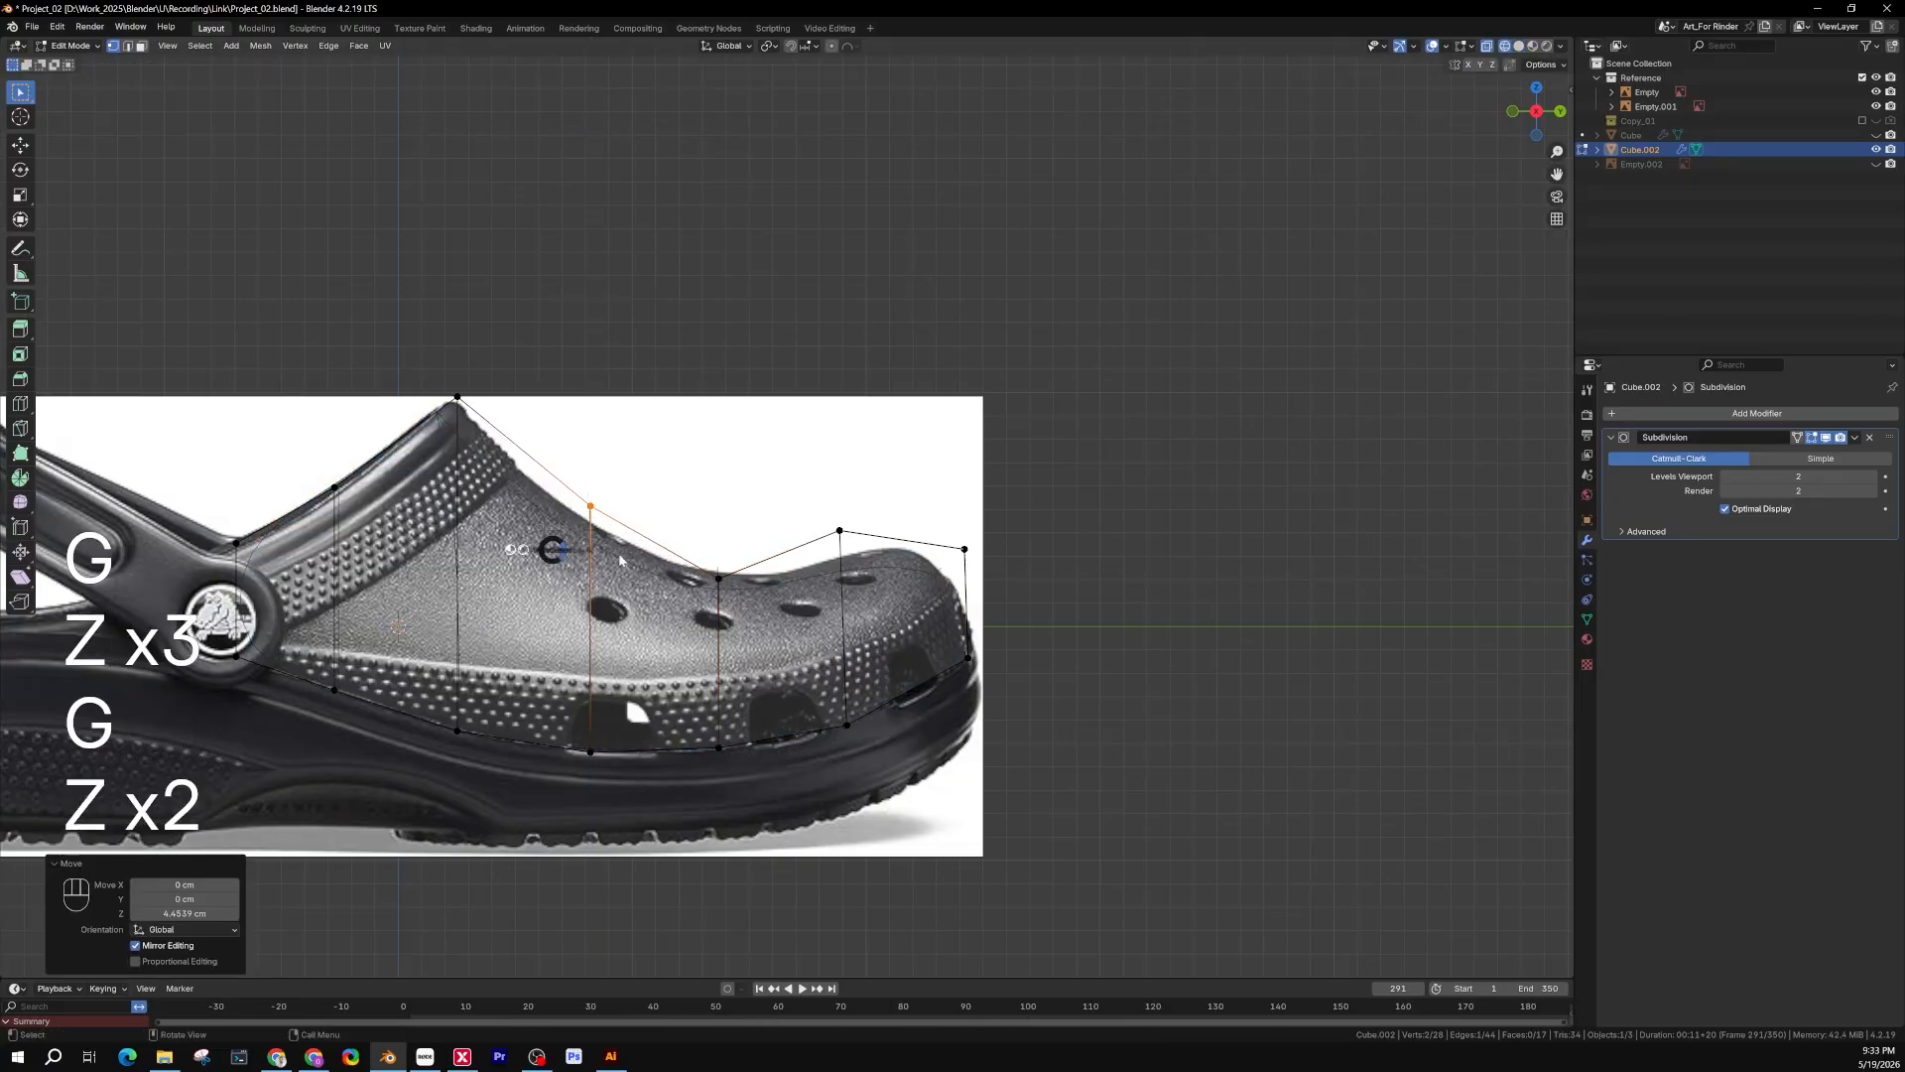
click(786, 581)
scroll(786, 580, down, 2)
Lower the instep's top vertex pair about 3.7 cm along global Z in wireframe, and inspect the solid shell from several angles
key(z)
click(543, 561)
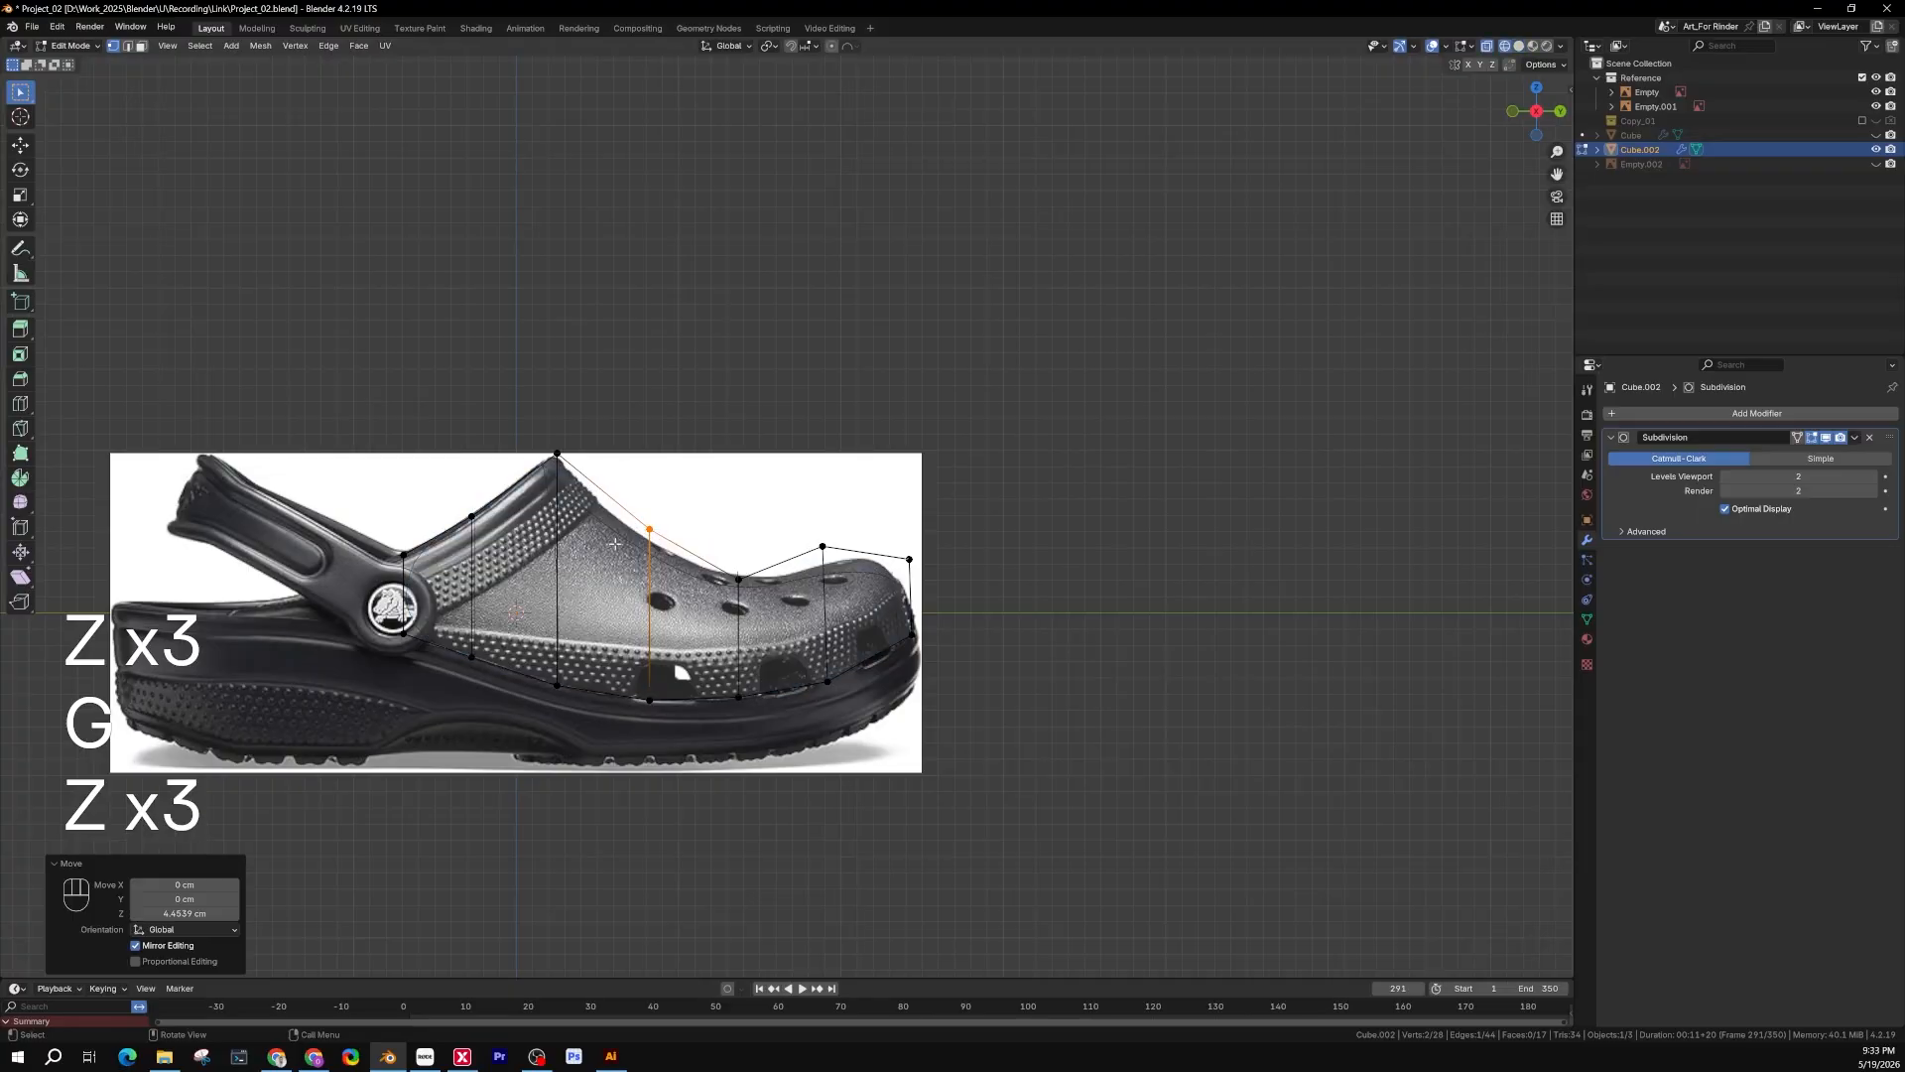
key(g)
key(z)
click(697, 561)
key(z)
click(1120, 584)
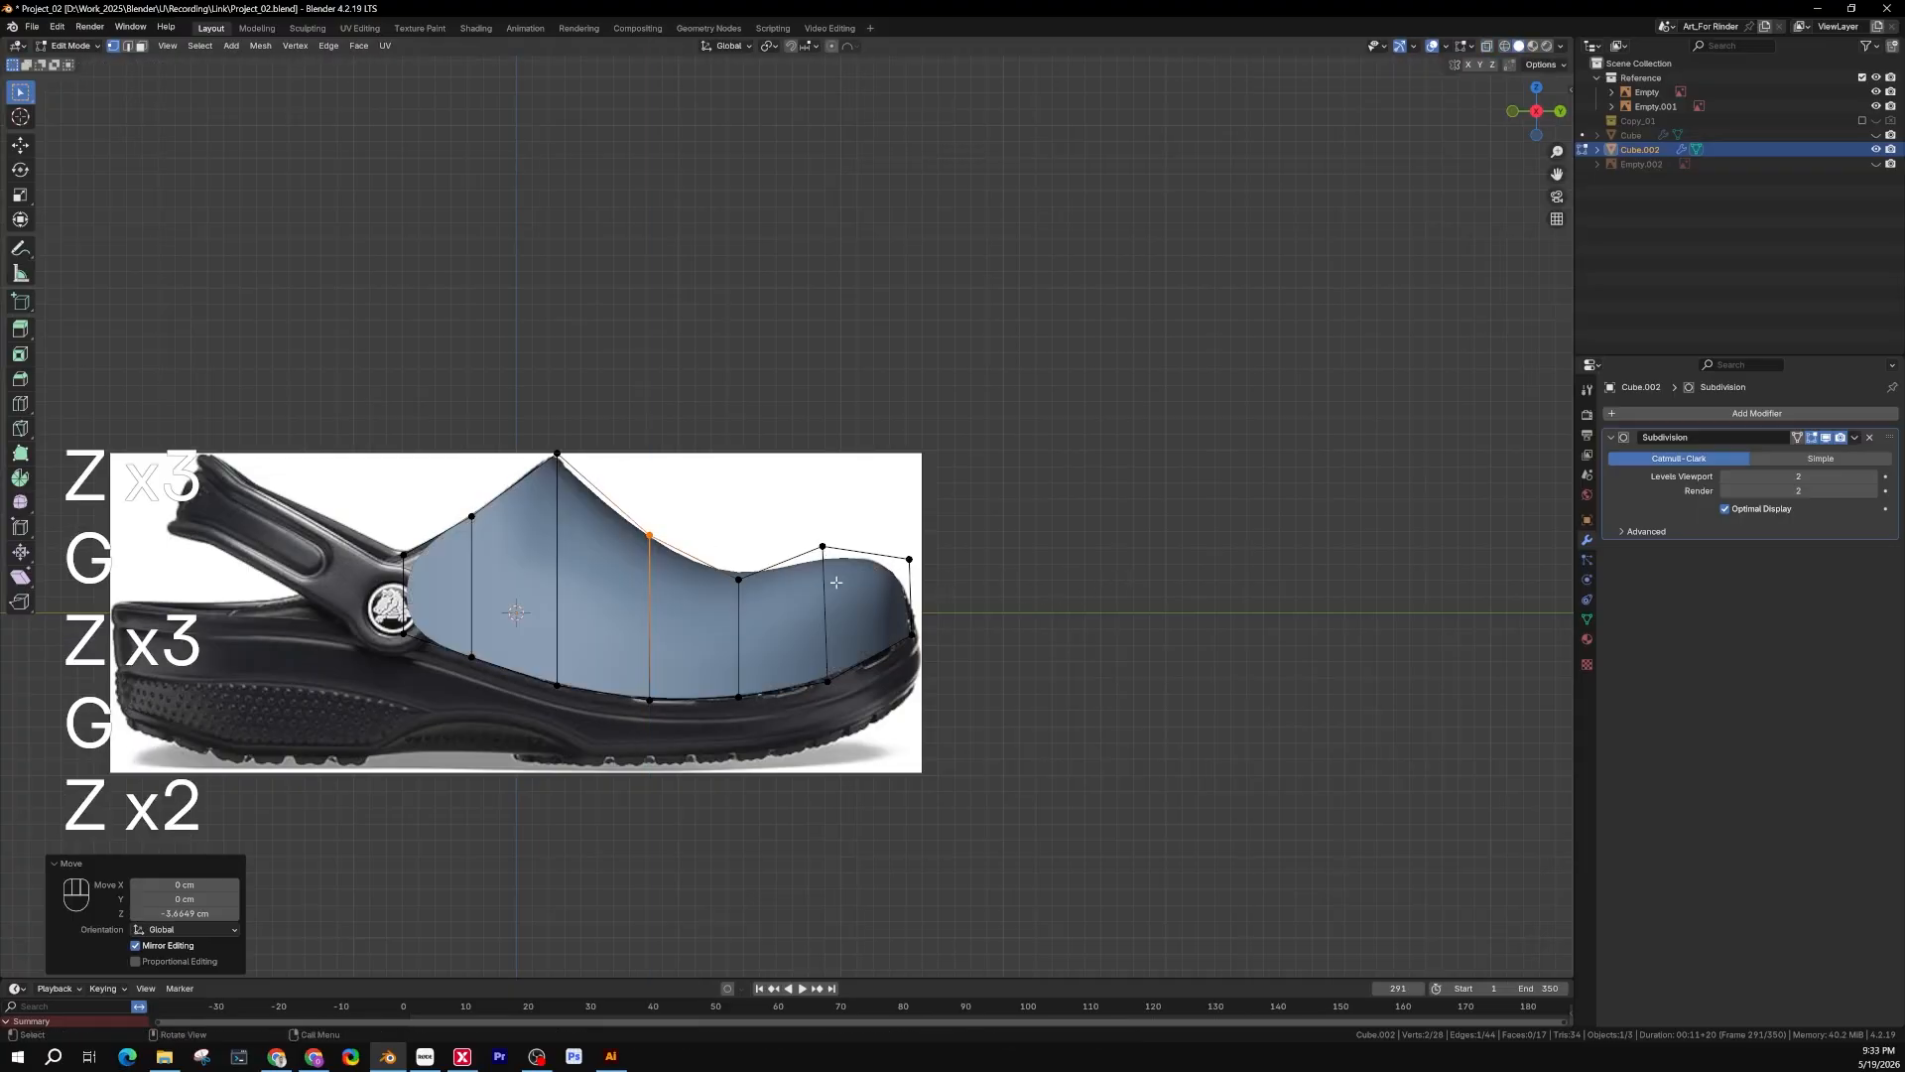
mouse_move(1120, 585)
middle_down()
mouse_move(523, 662)
mouse_move(556, 619)
middle_up()
key(KP_3)
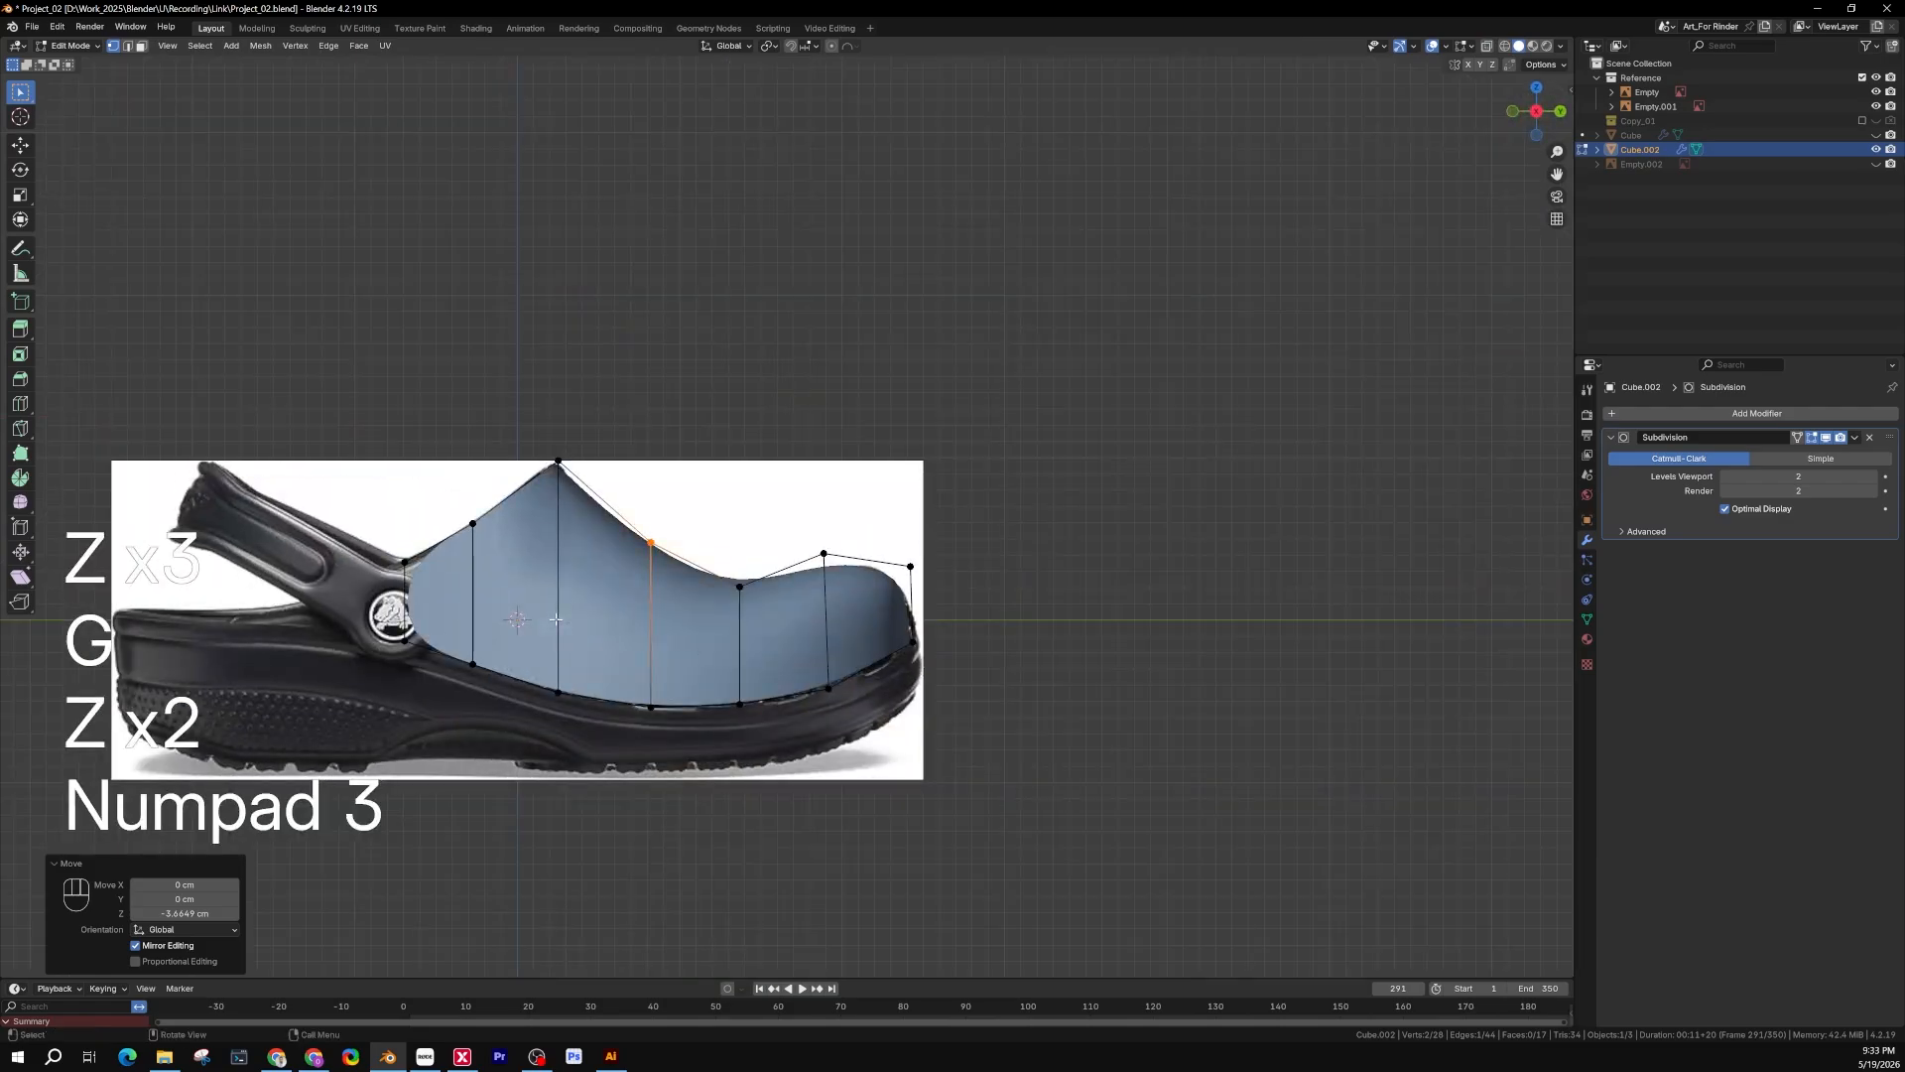
In the back view, select the vertex pair at the upper's highest peak and narrow it along X by a factor of about 0.67
key(KP_1)
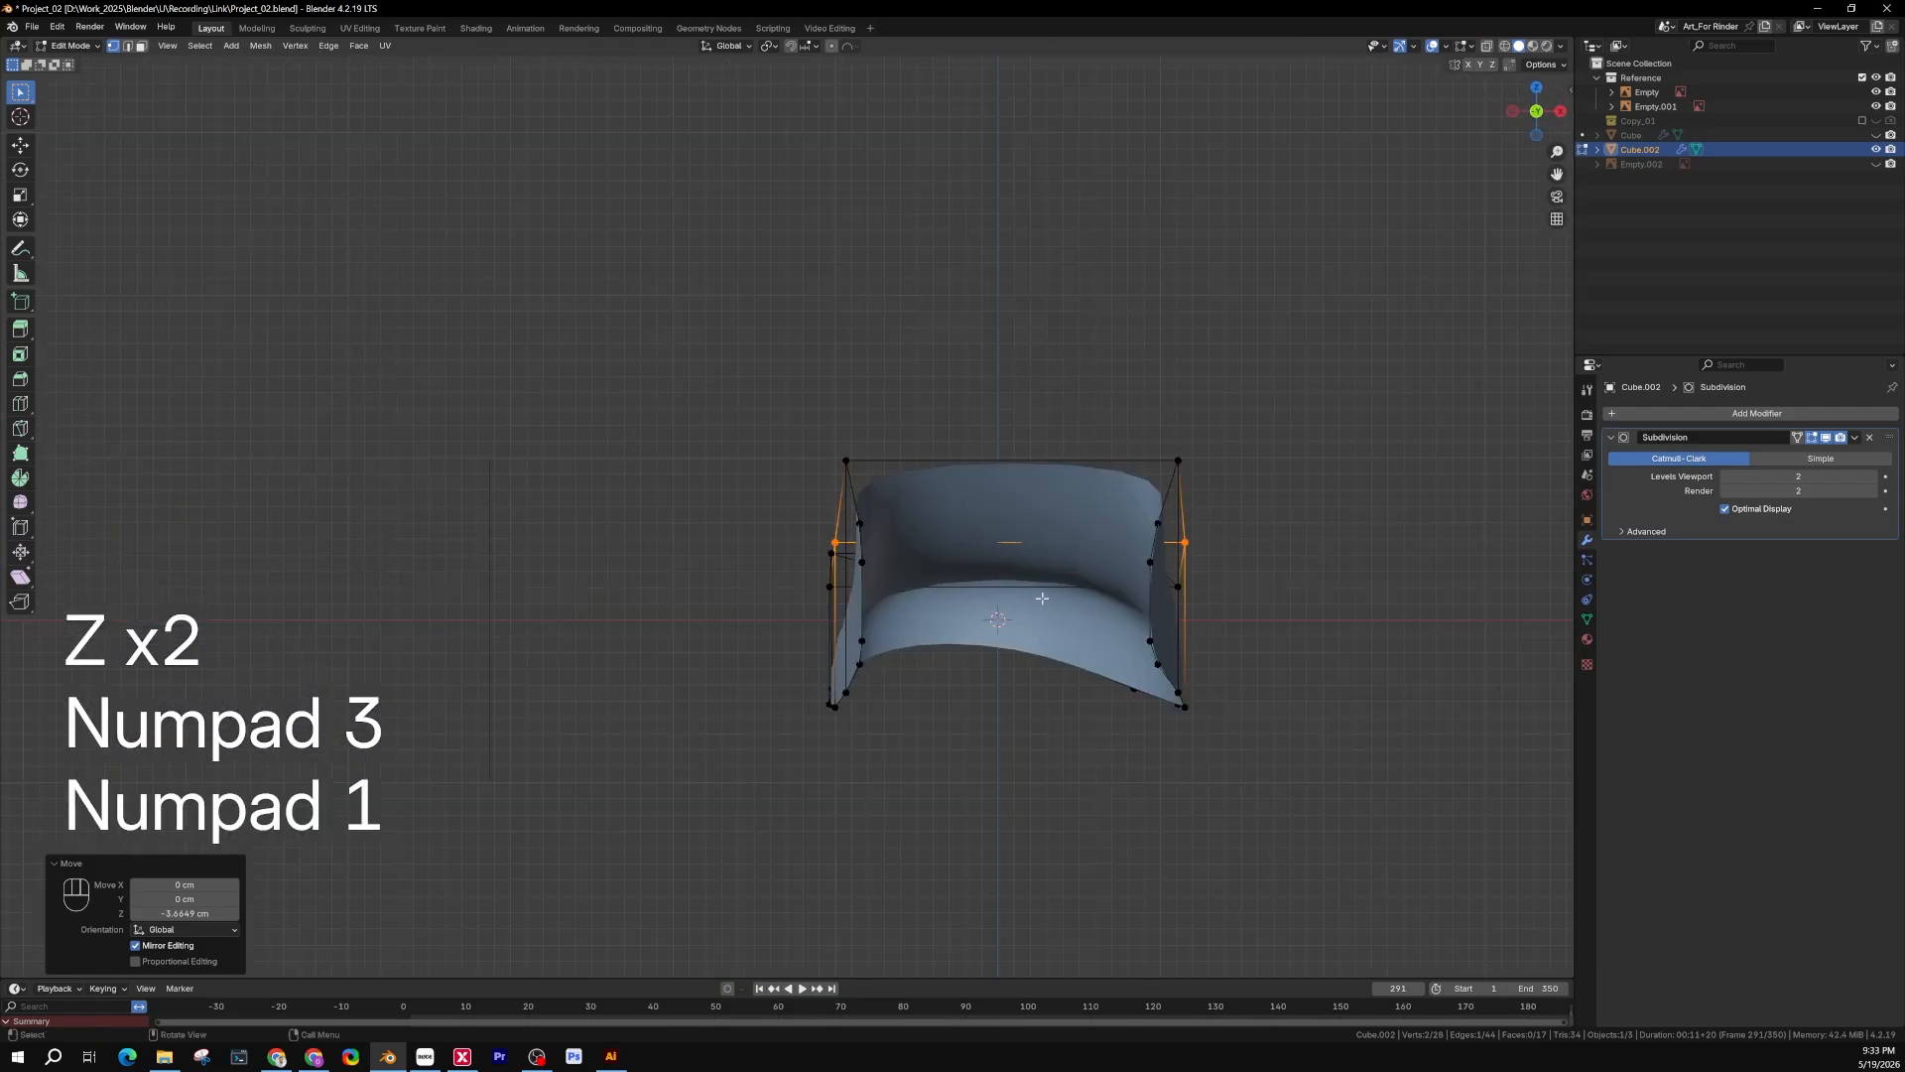
key(ctrl+KP_1)
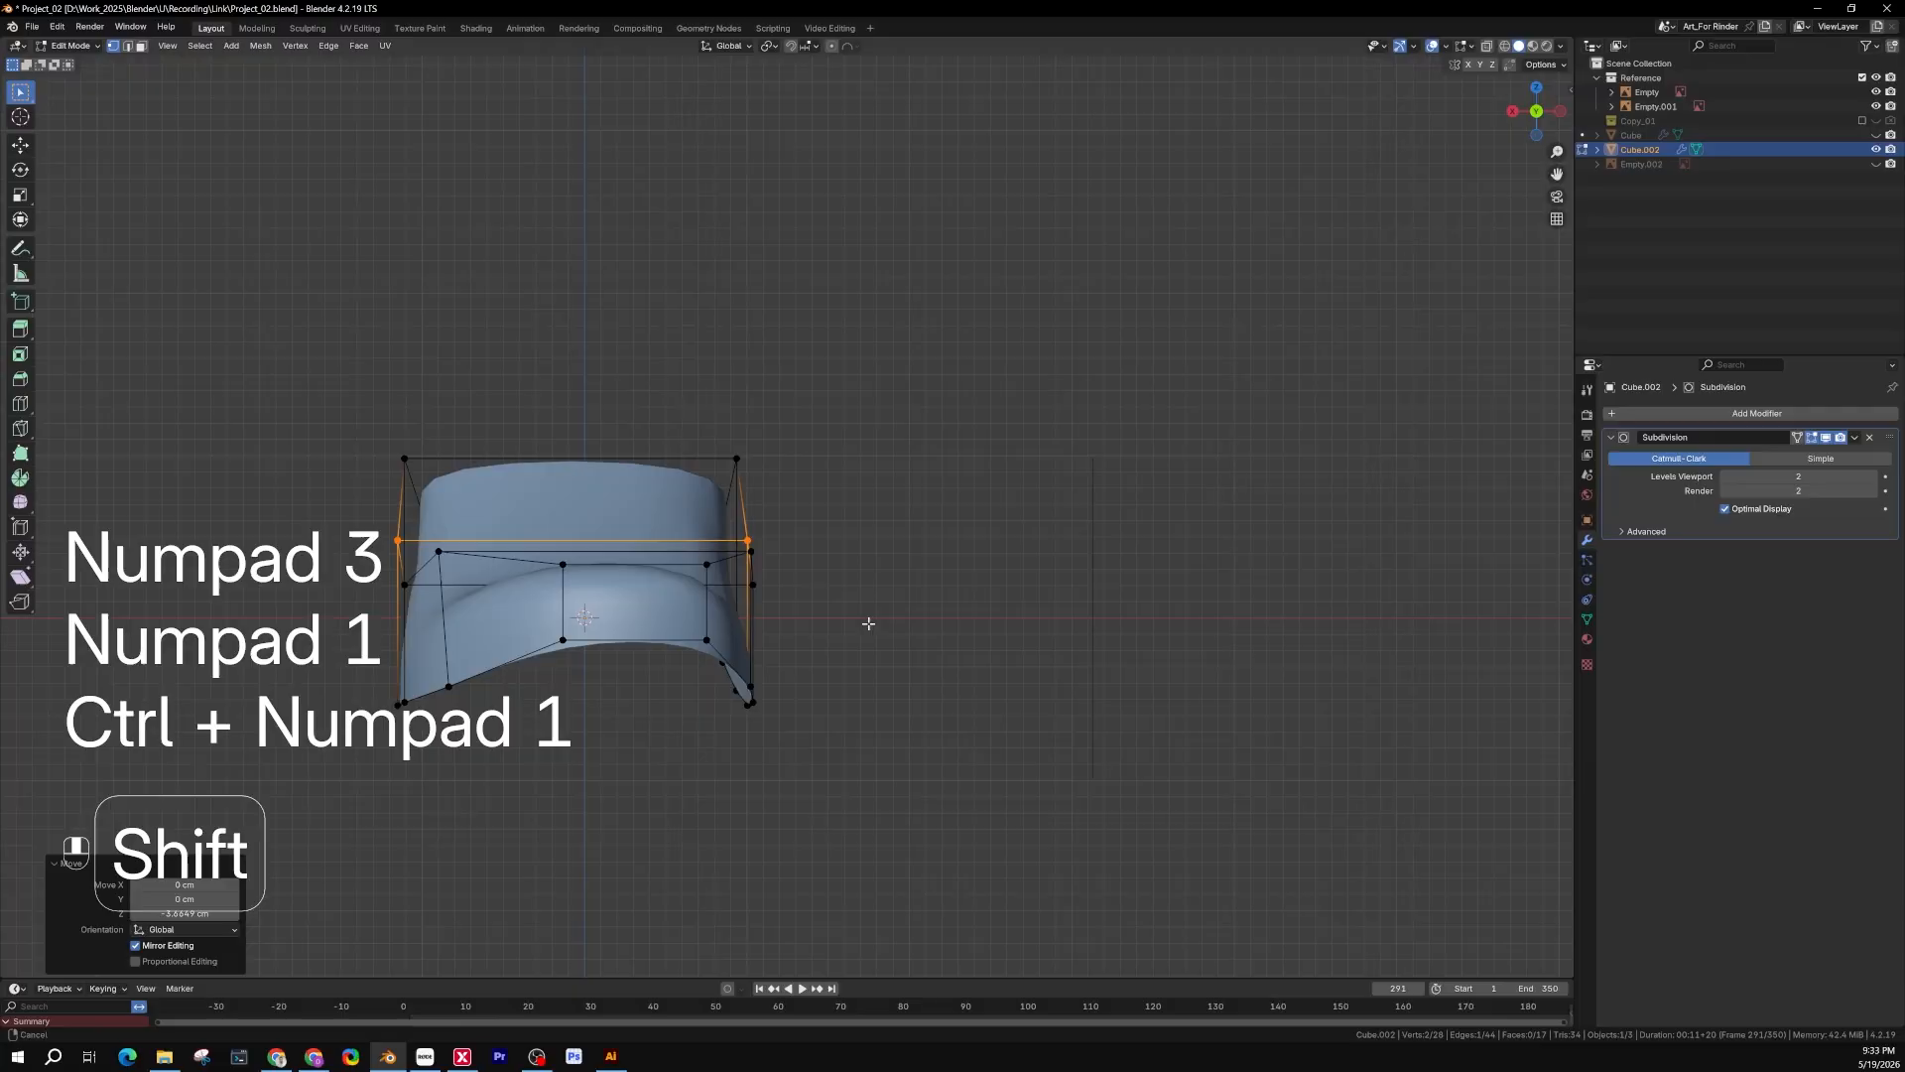
shift+middle_drag(869, 630, 1018, 637)
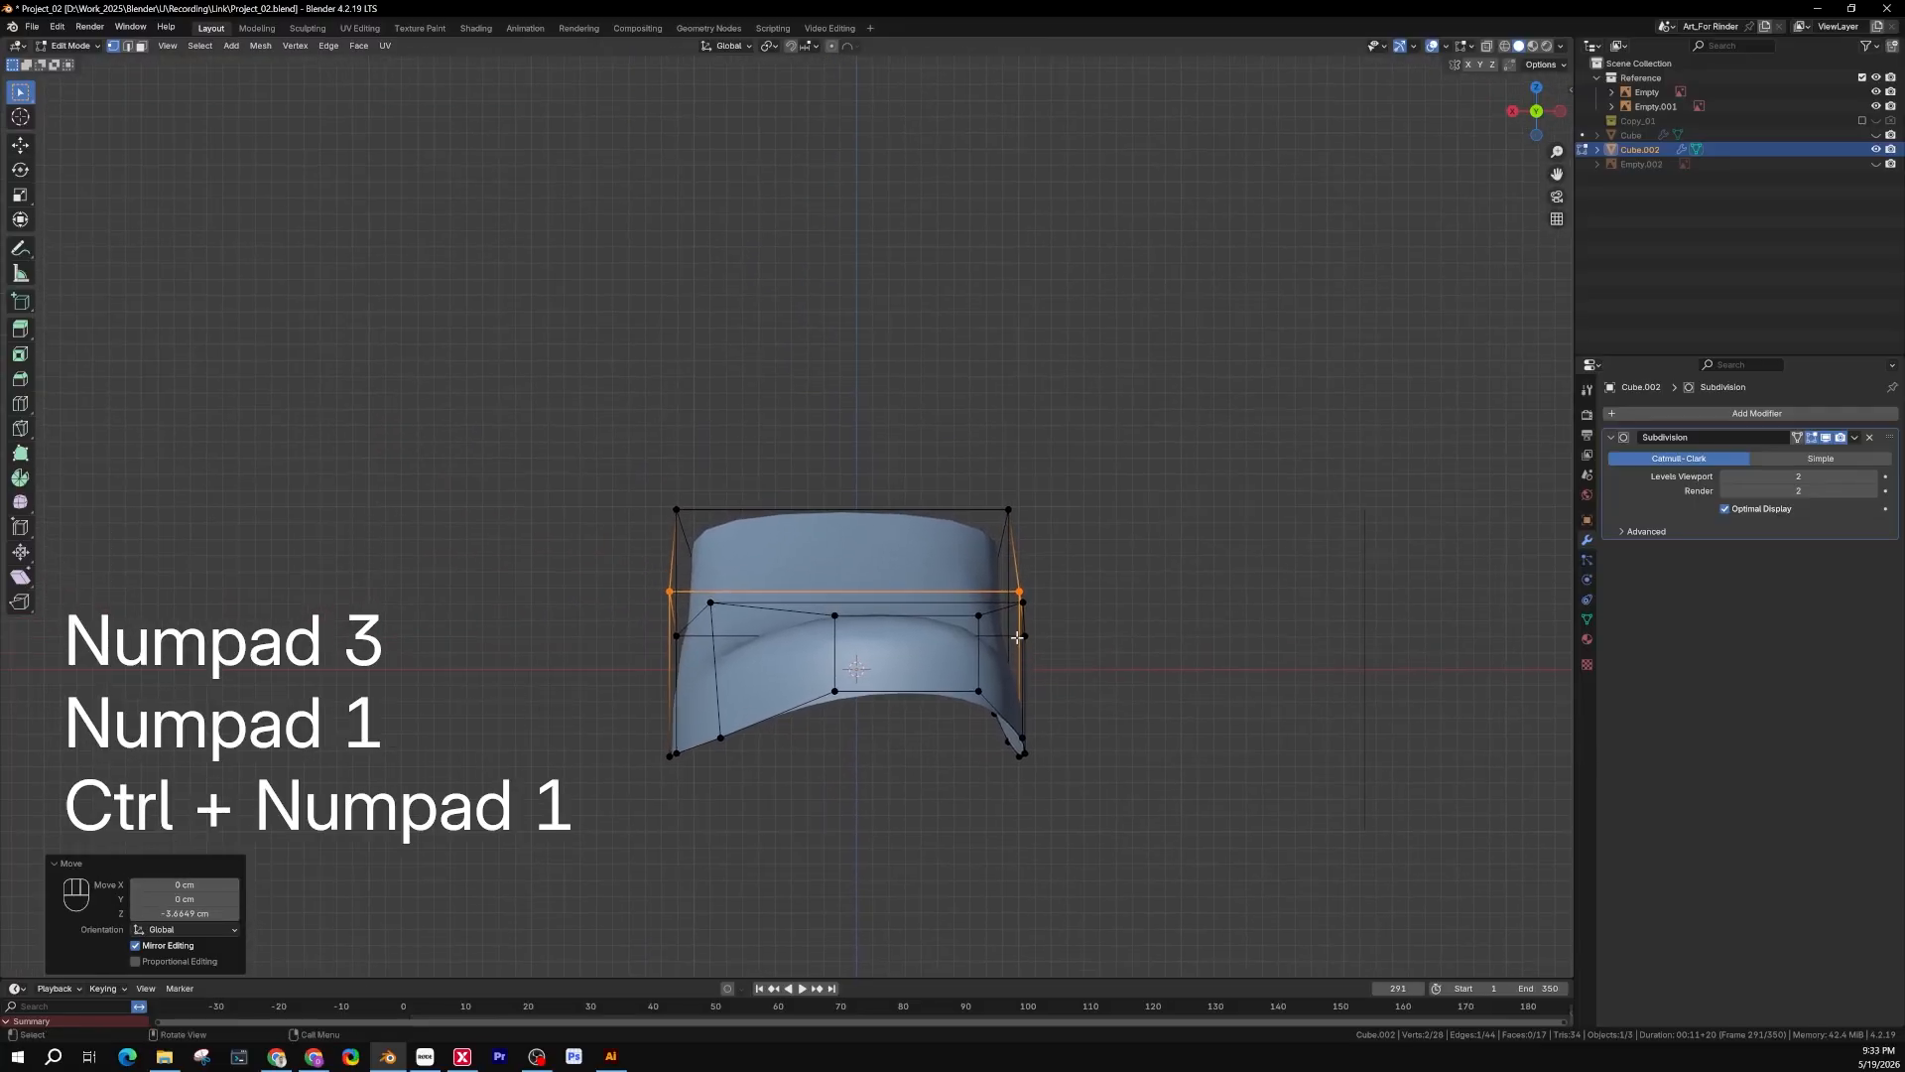
drag(1087, 482, 927, 532)
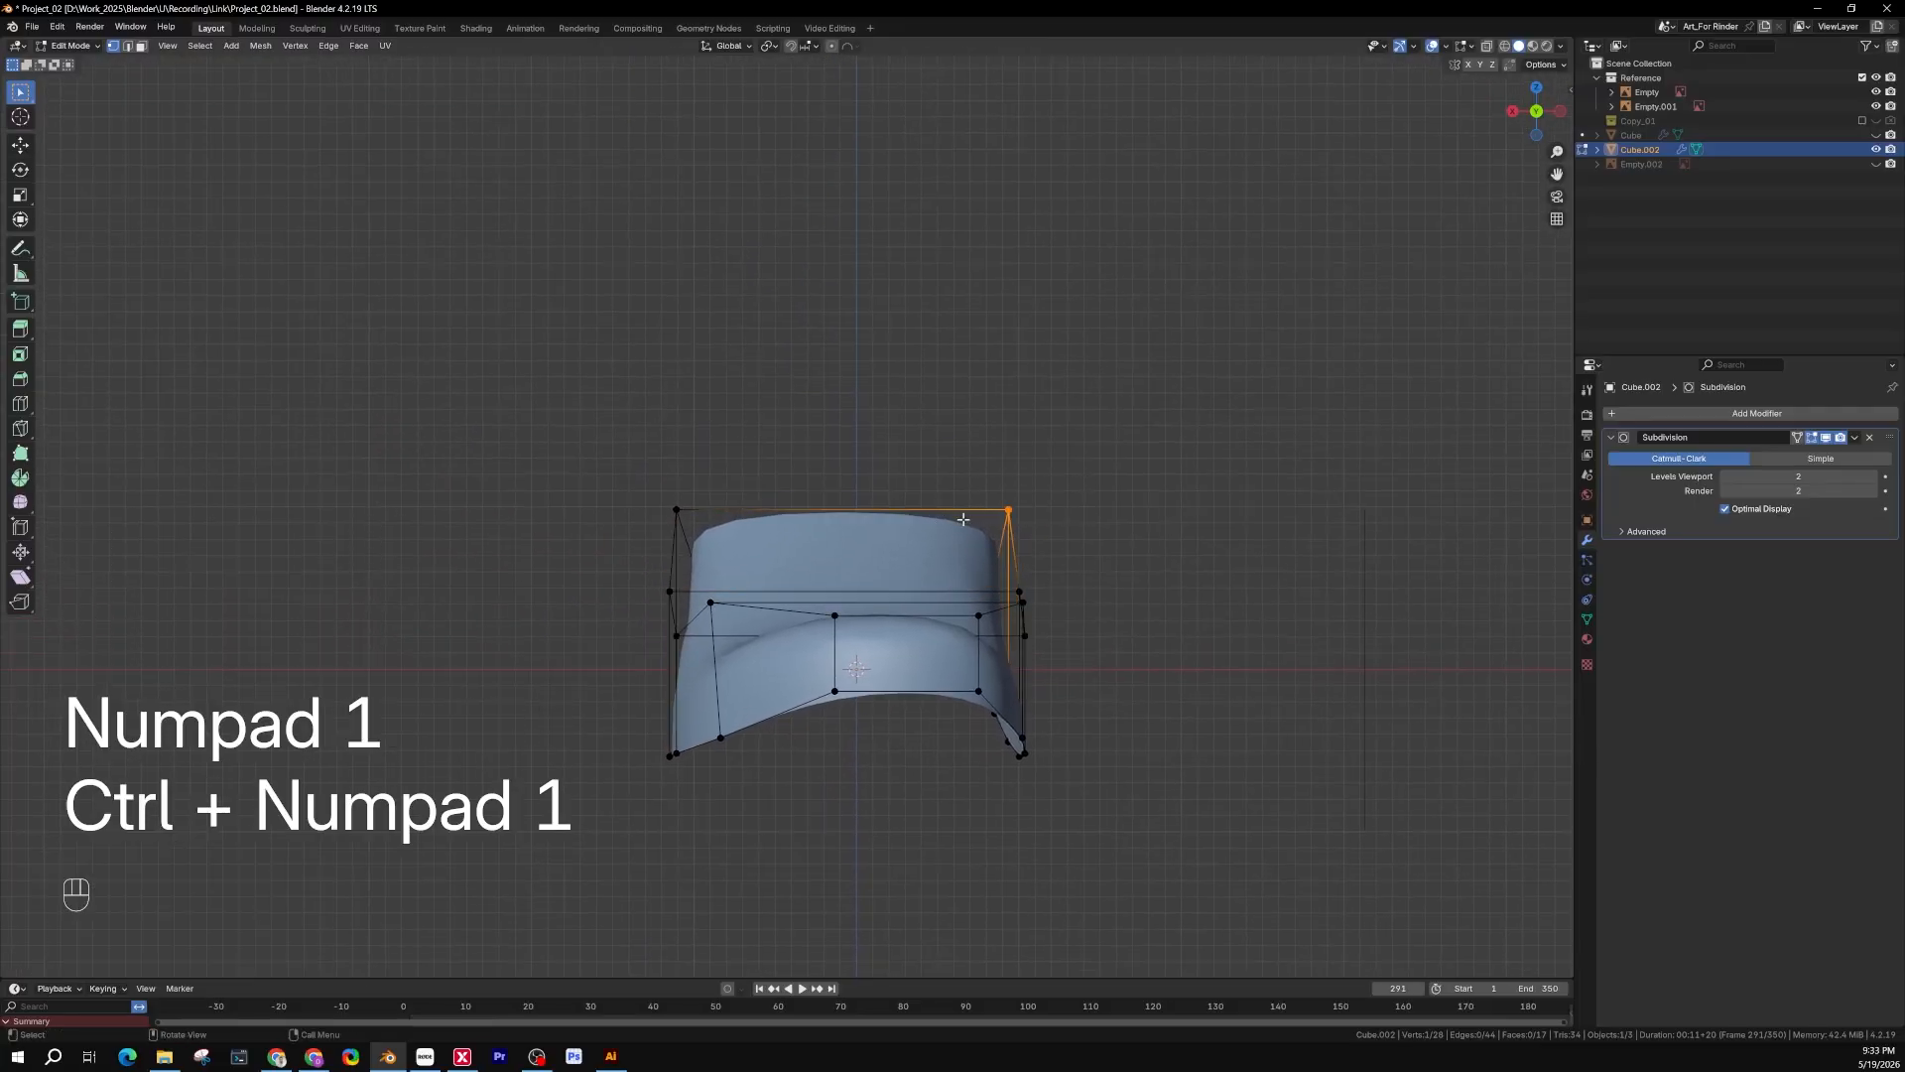
drag(535, 473, 1077, 528)
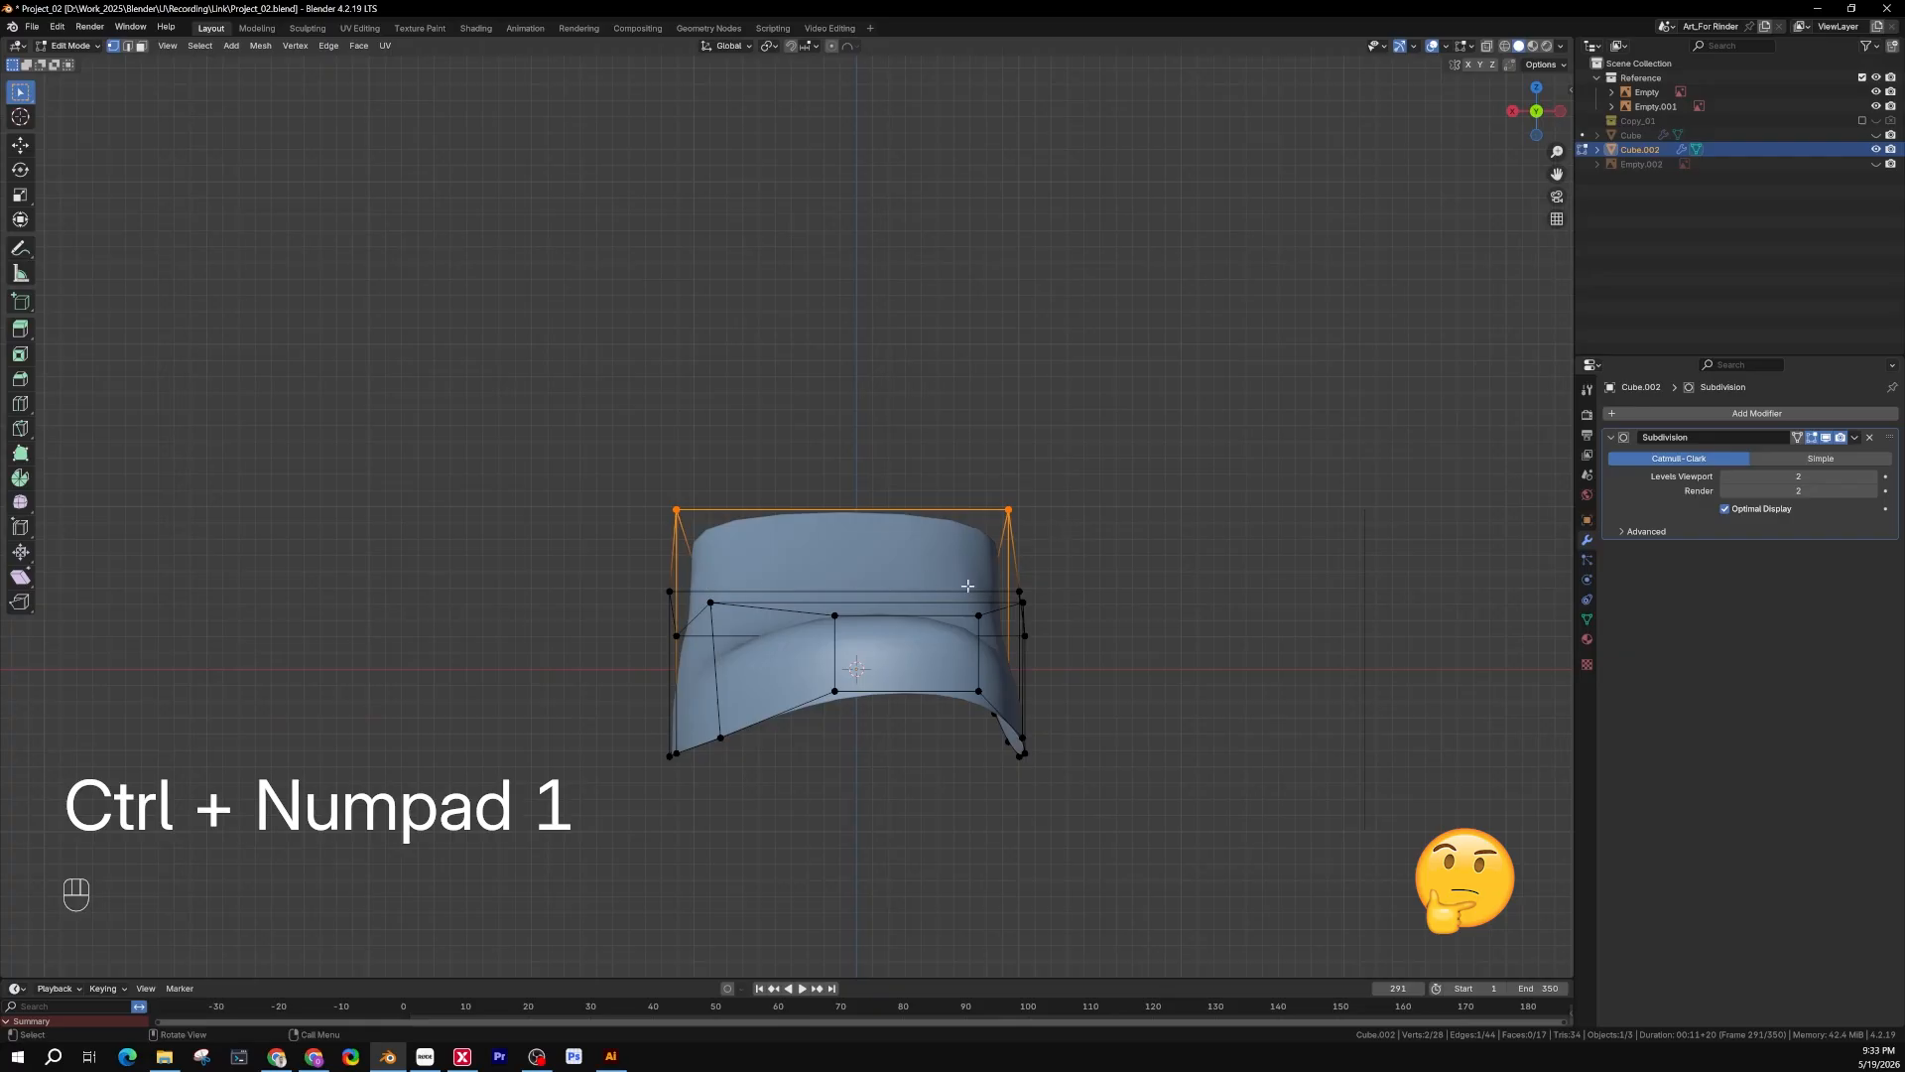
shift+middle_drag(968, 585, 992, 554)
scroll(795, 652, up, 1)
shift+middle_drag(927, 652, 868, 656)
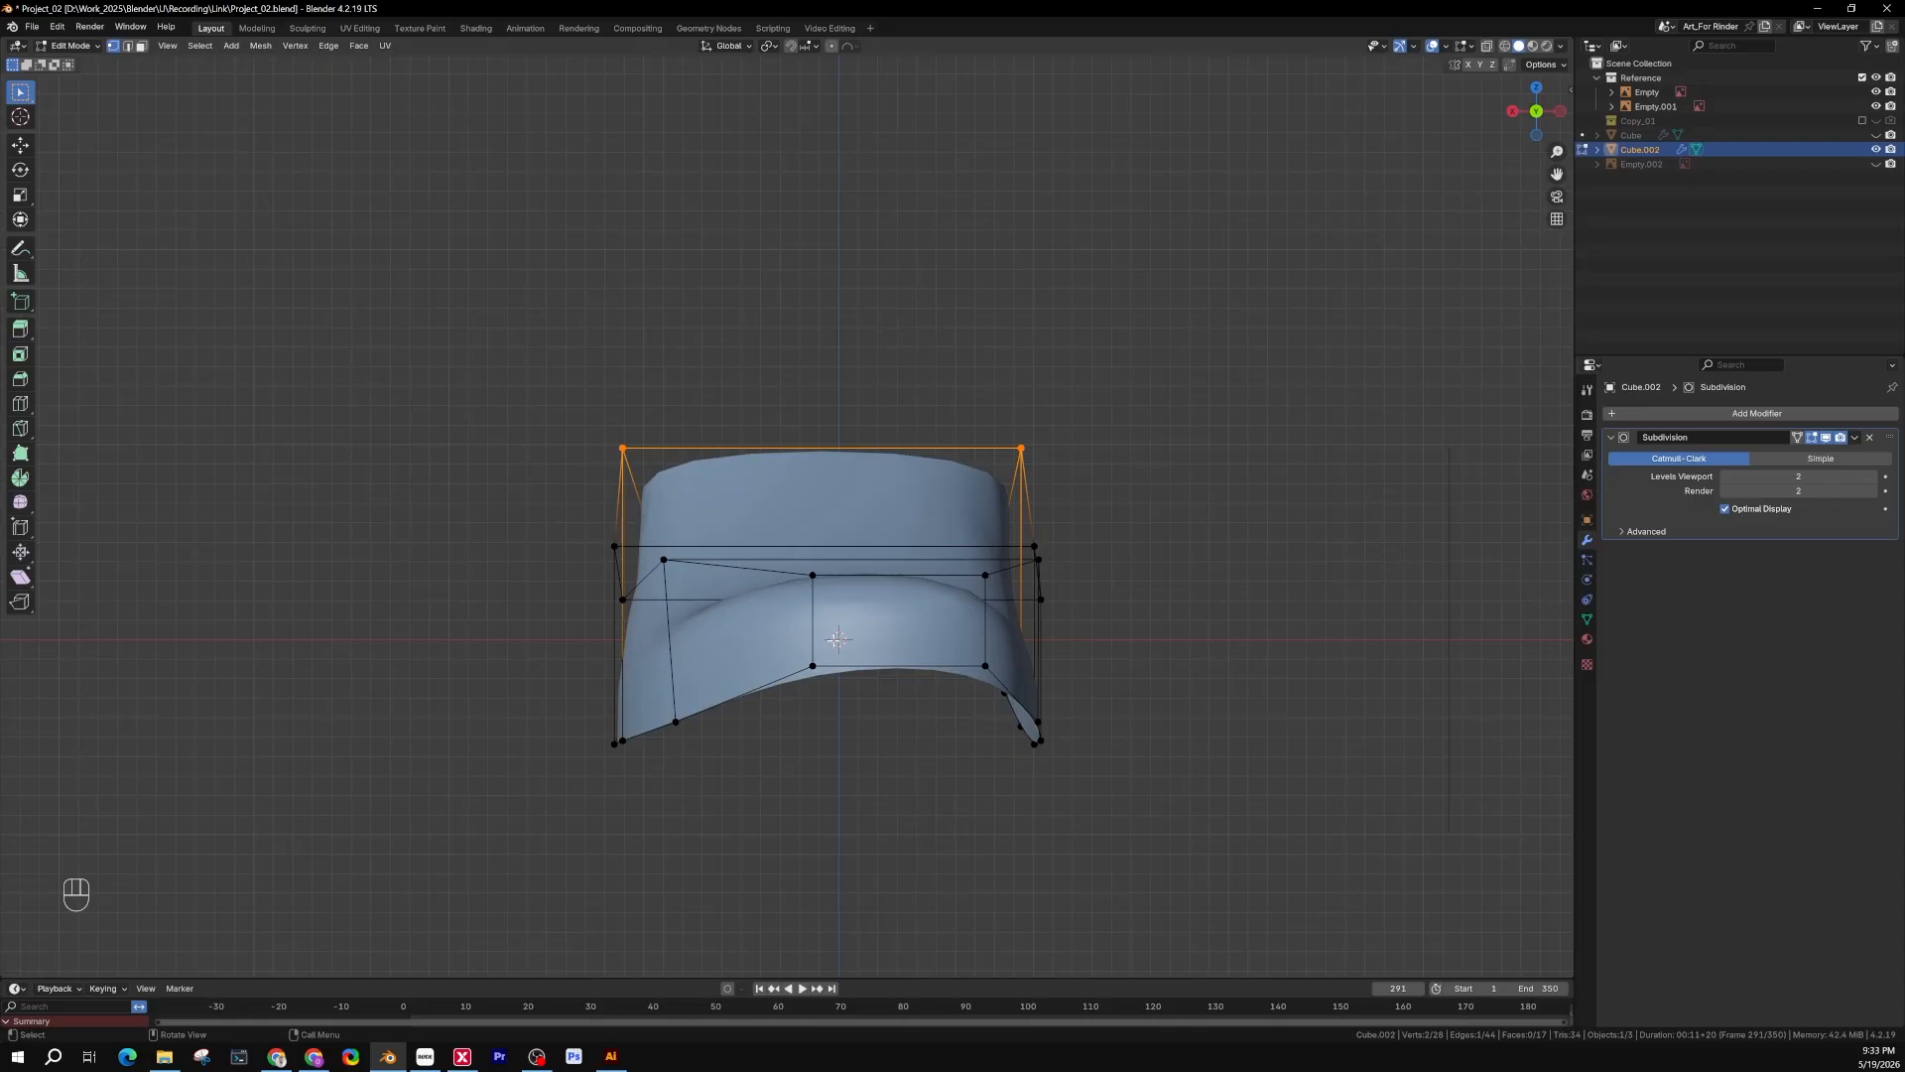
scroll(836, 640, up, 3)
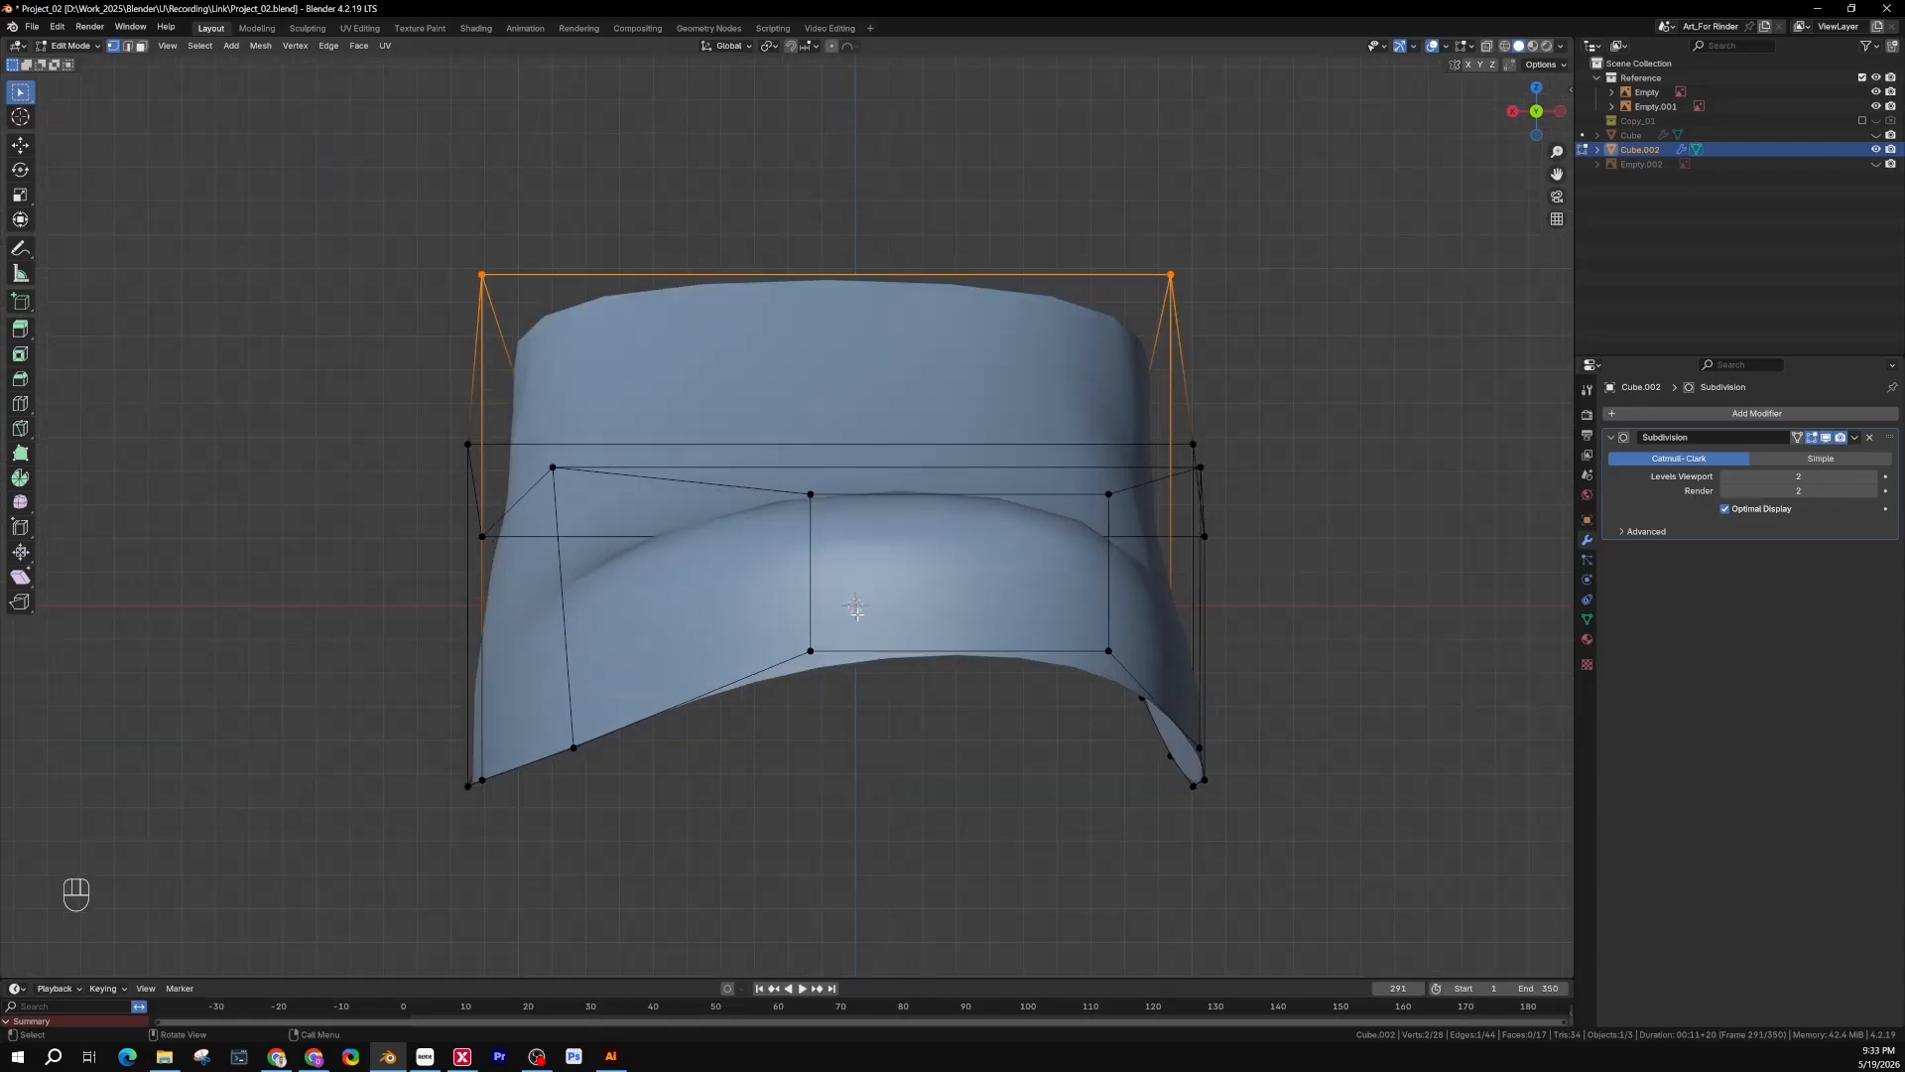
scroll(870, 614, down, 3)
shift+middle_drag(869, 615, 860, 662)
scroll(1083, 492, down, 2)
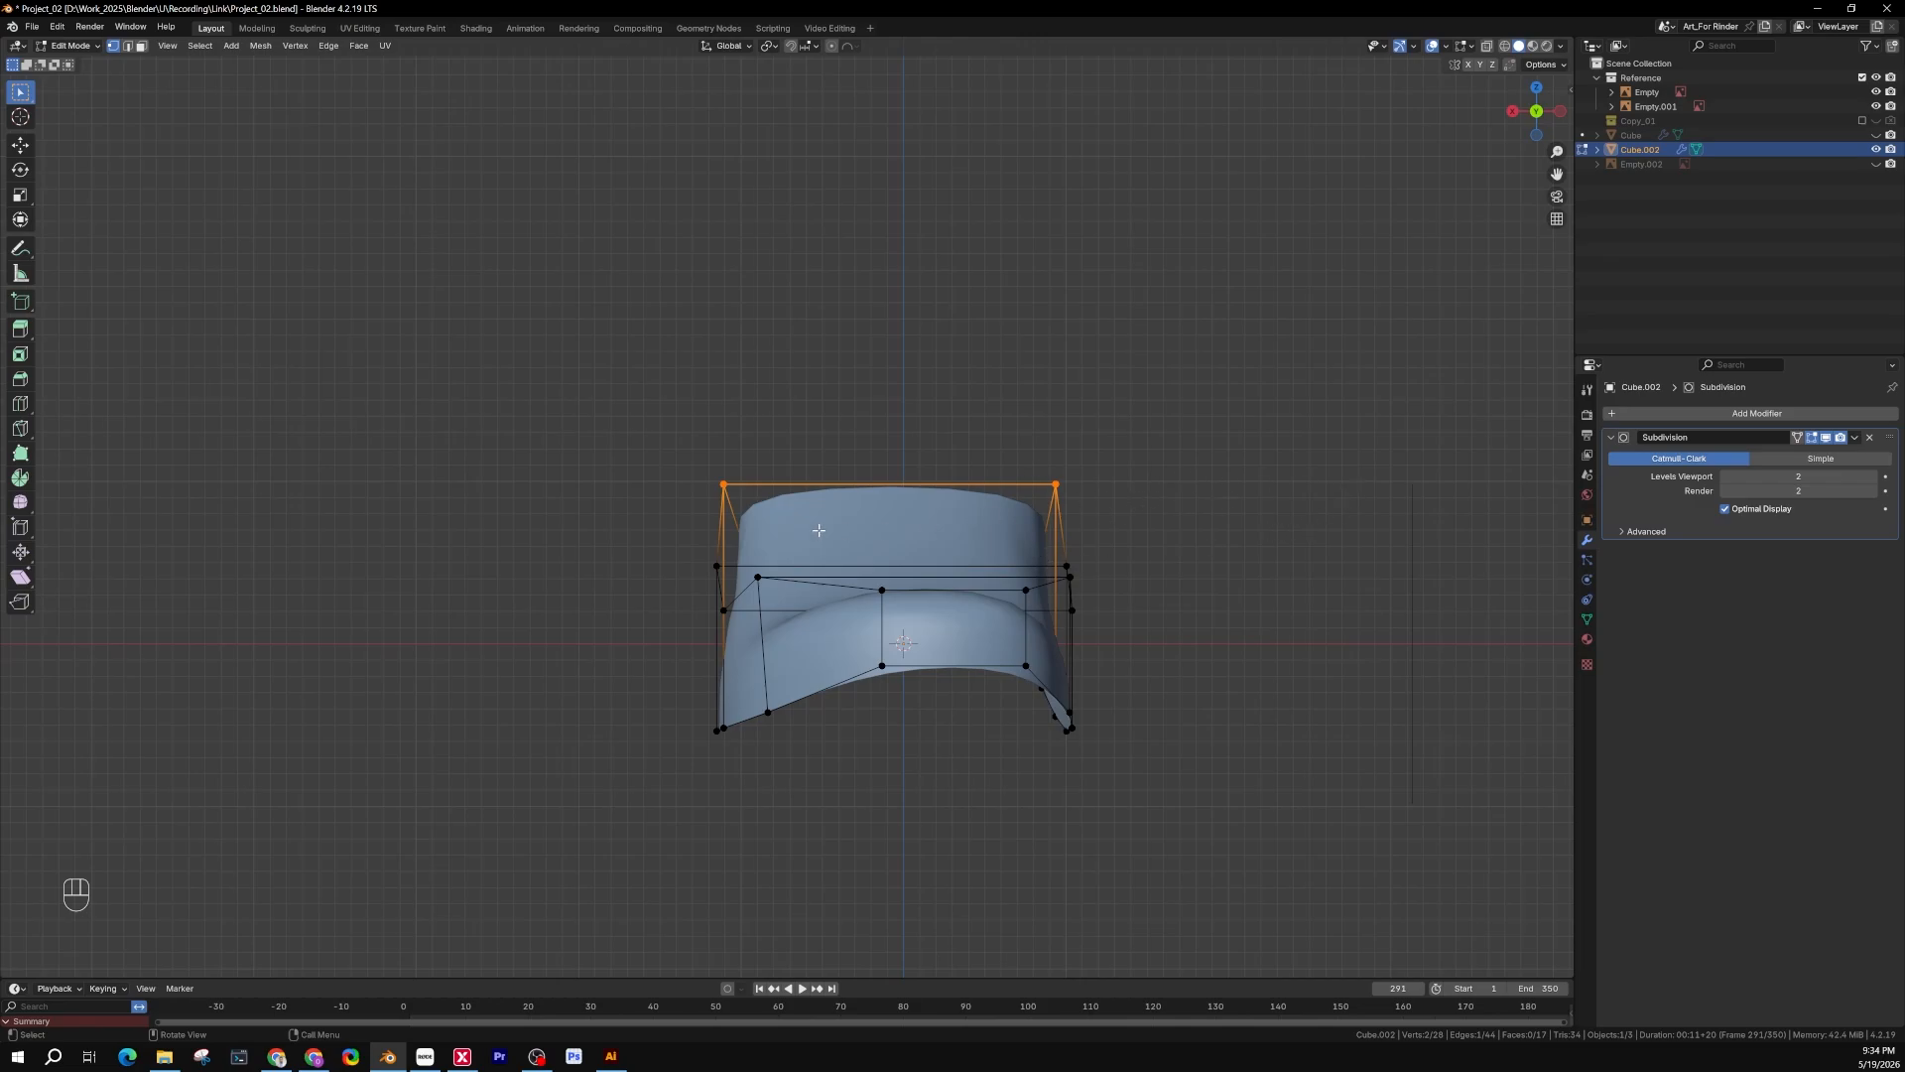
scroll(1040, 657, up, 2)
key(s)
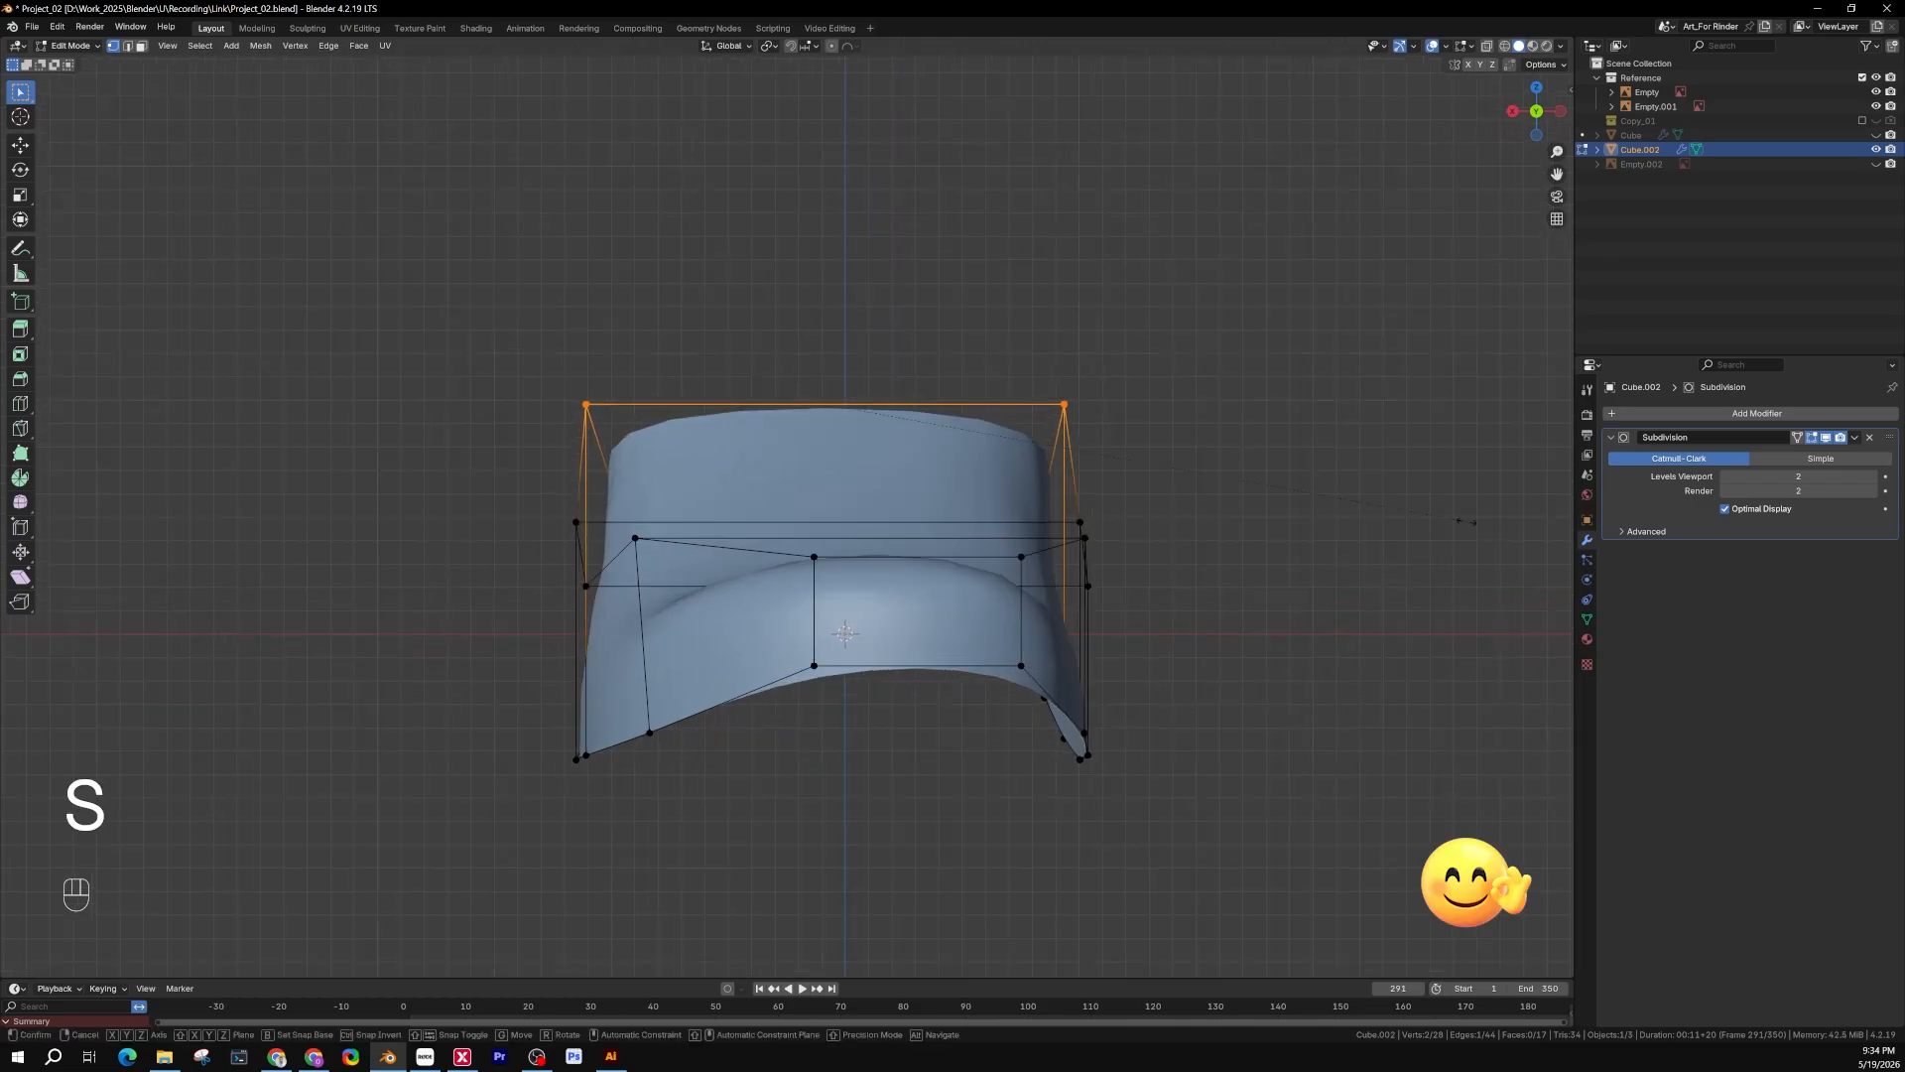
key(x)
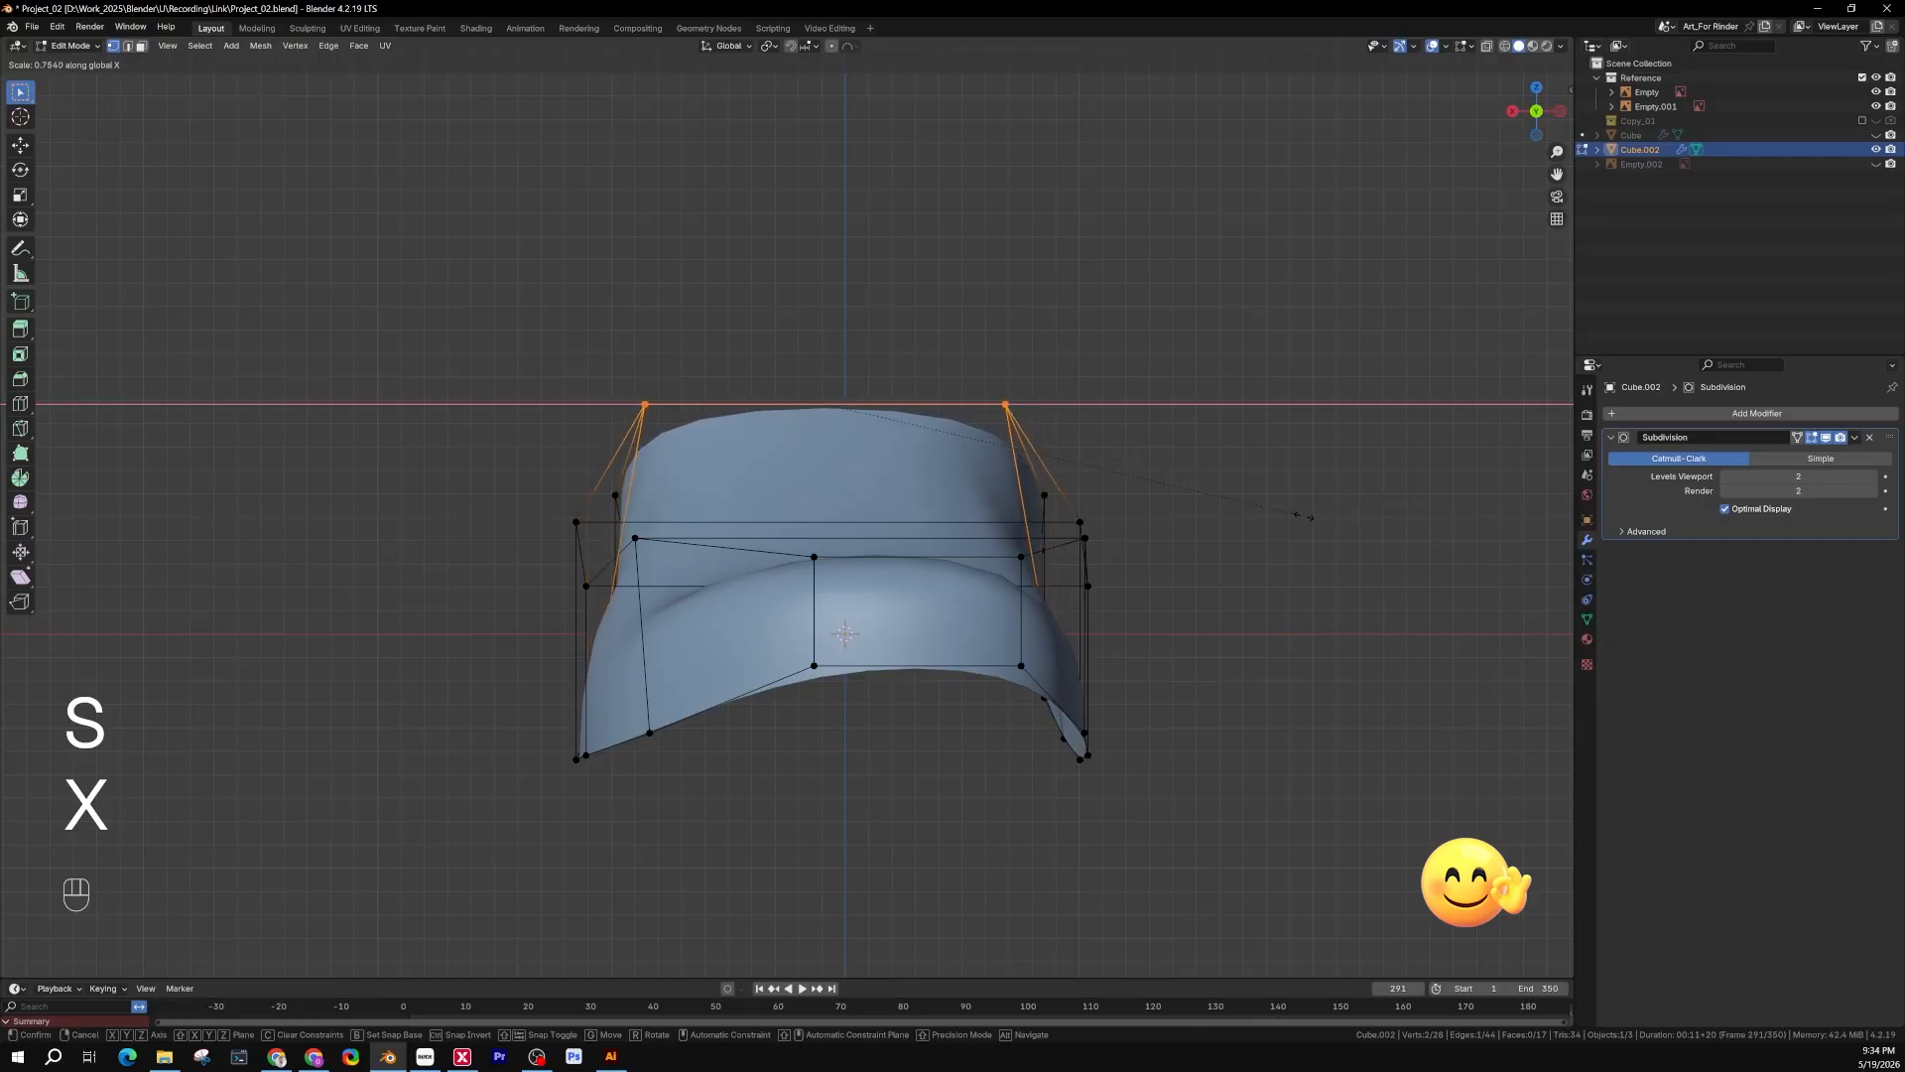
click(1248, 512)
scroll(1057, 541, down, 2)
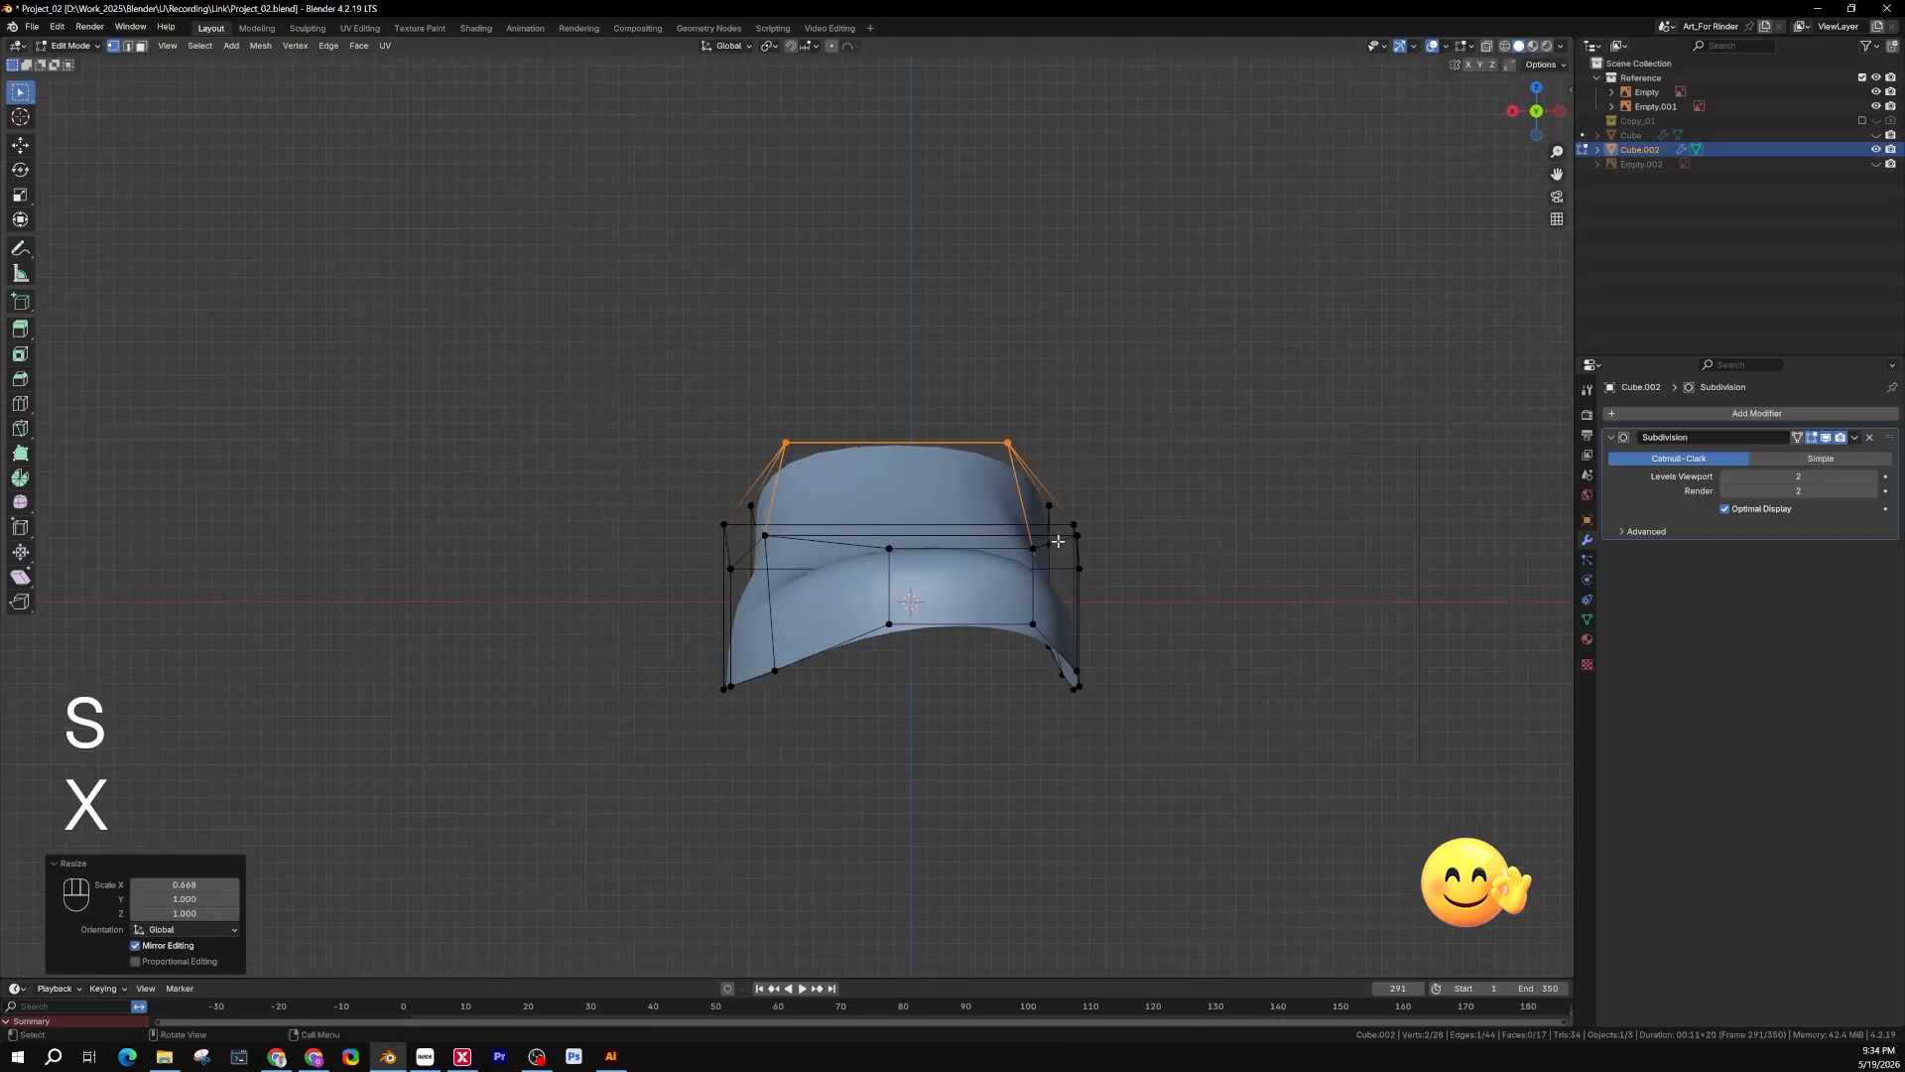
In perspective, select the instep's top vertex pair and scale it inward along X in line with the narrowed peak
middle_drag(1058, 540, 1040, 635)
shift+middle_drag(1040, 595, 986, 621)
click(1006, 480)
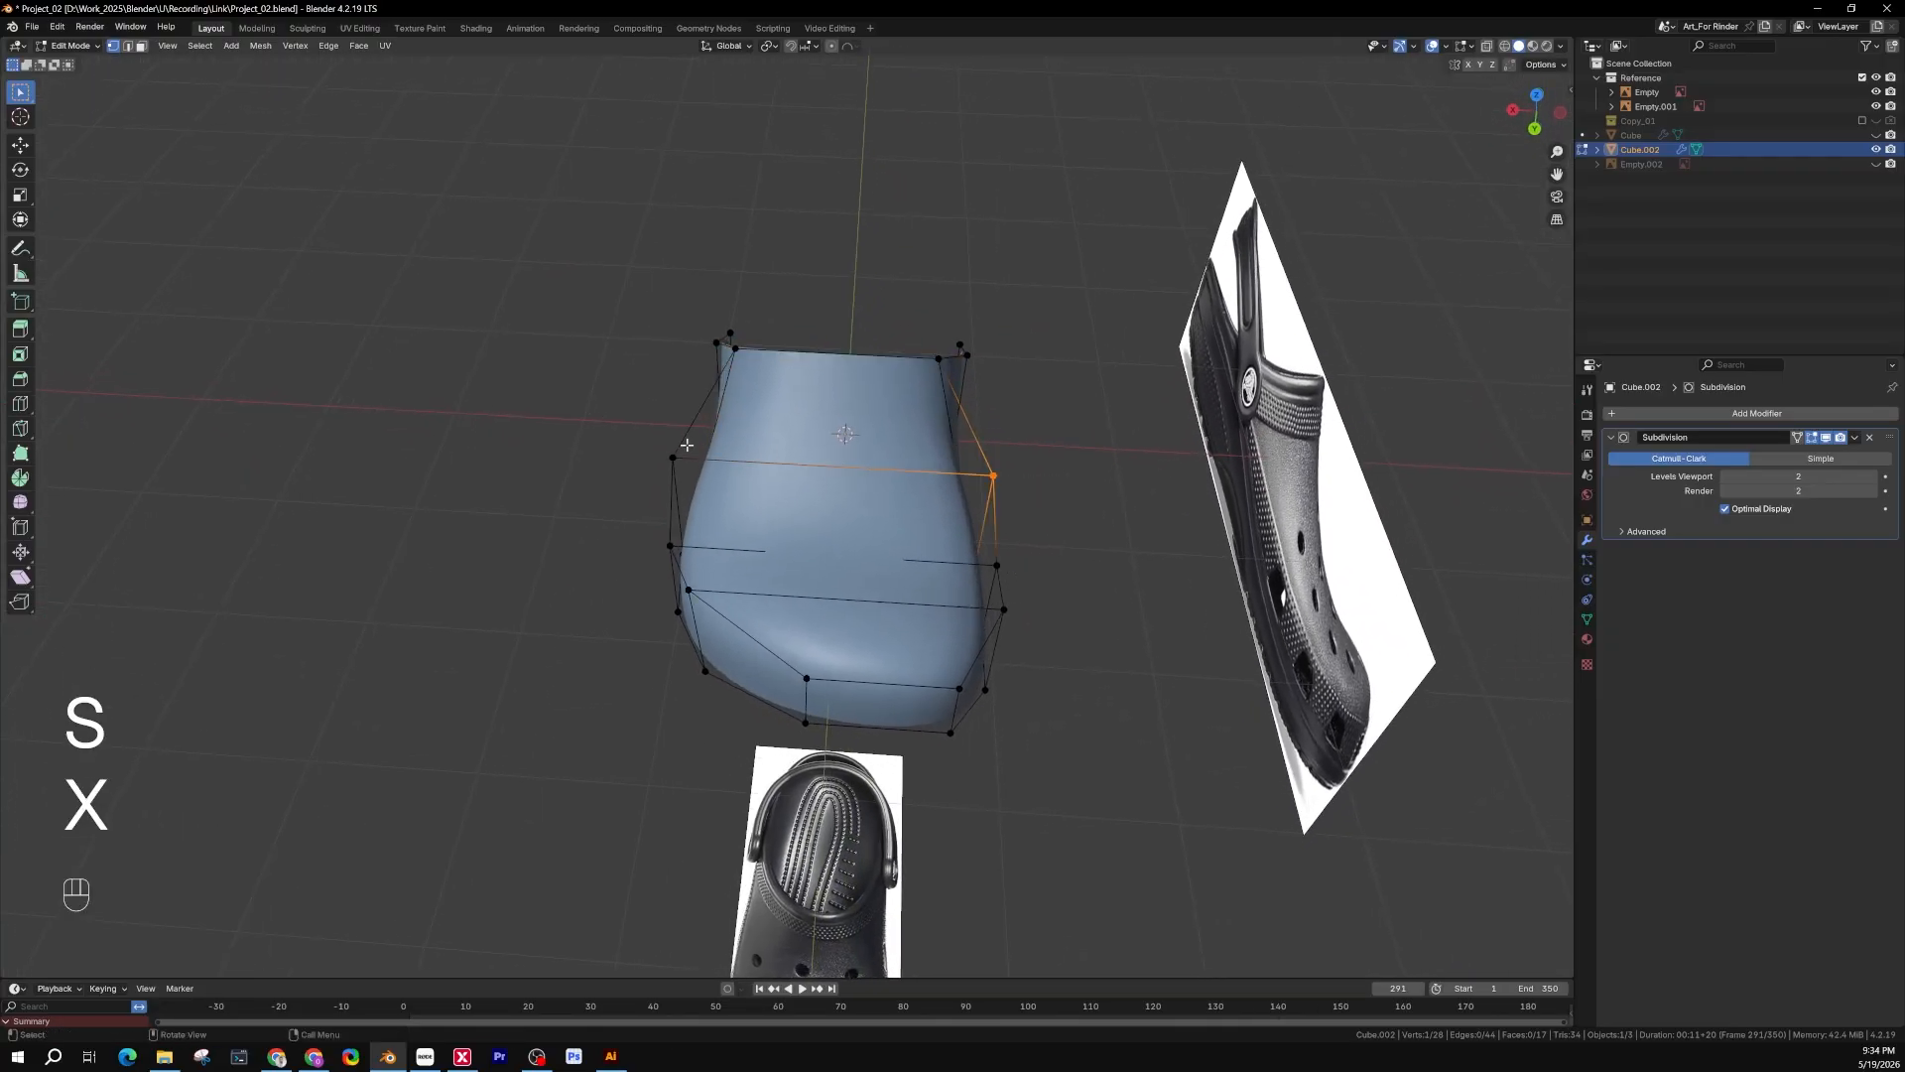
shift+click(672, 456)
key(s)
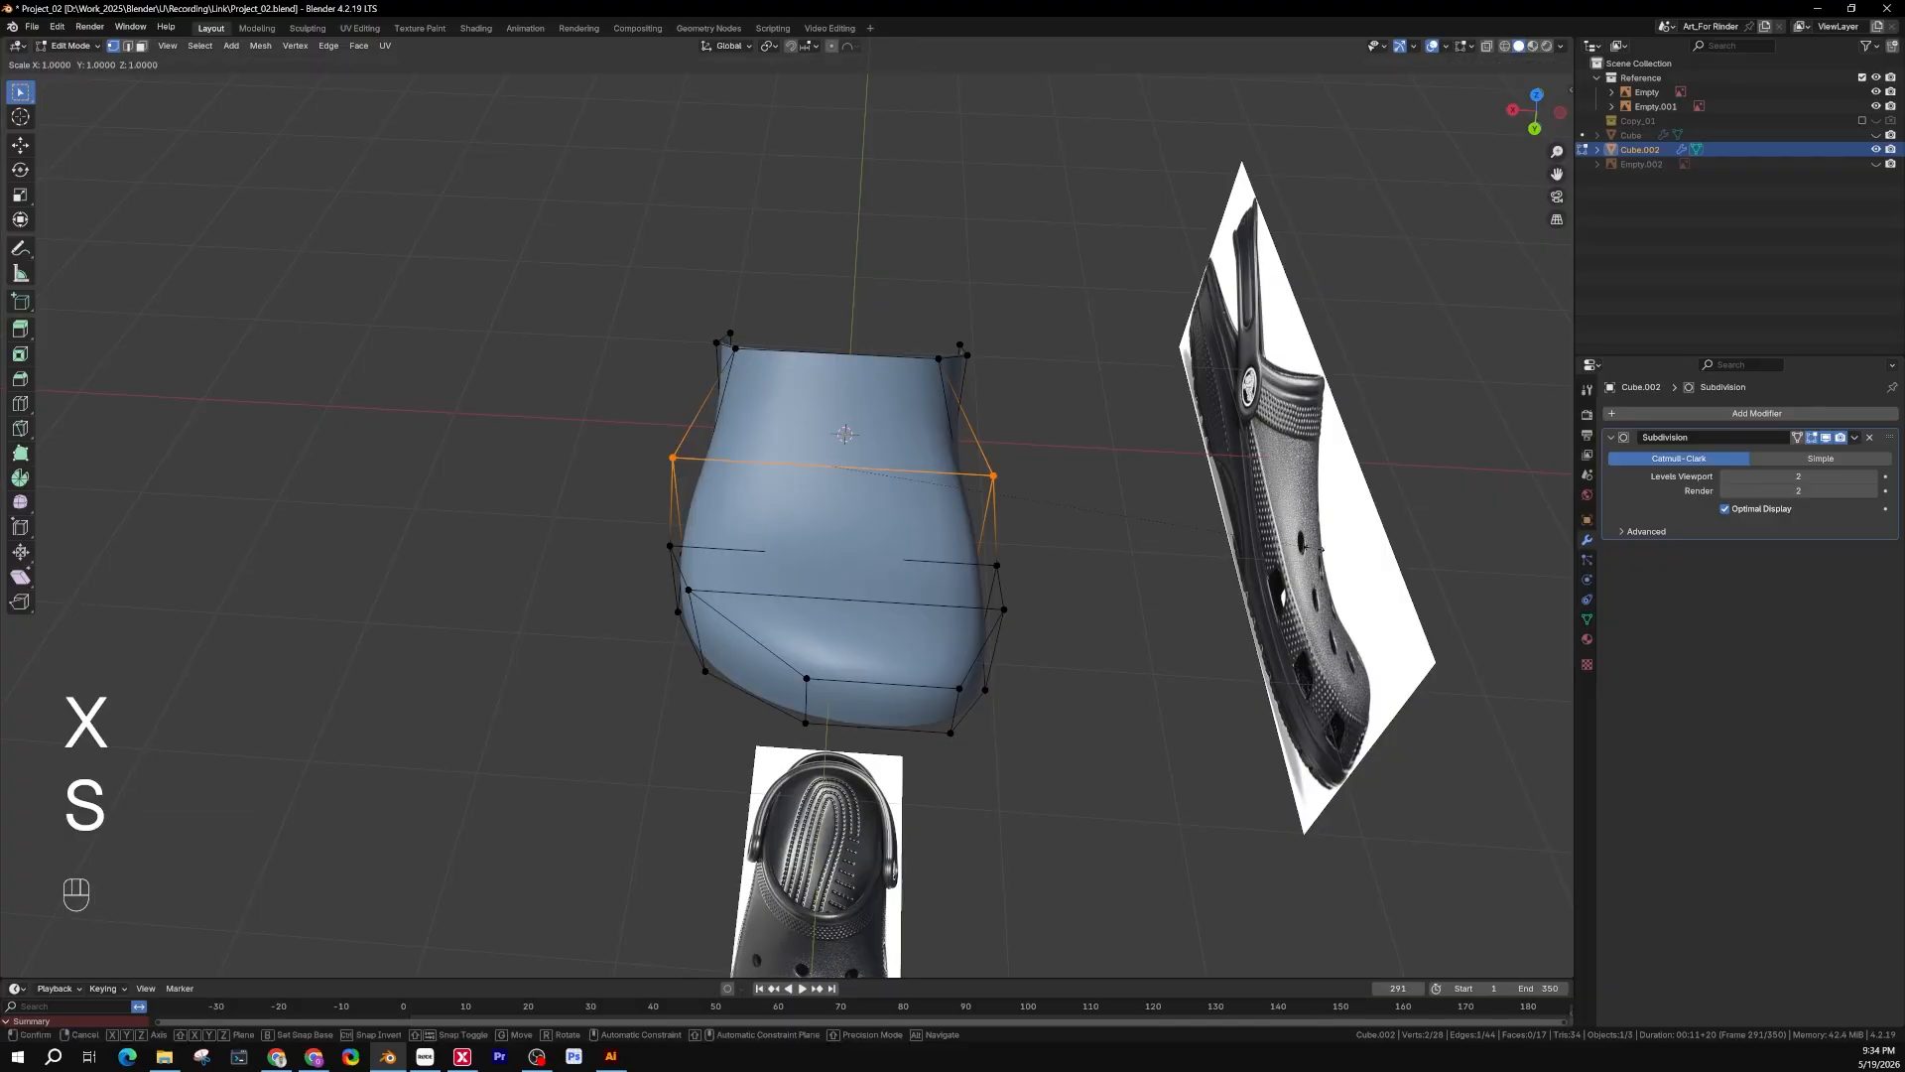
key(x)
click(1258, 559)
Select the dip's top vertex pair and scale it along X by a factor of about 0.906
click(994, 567)
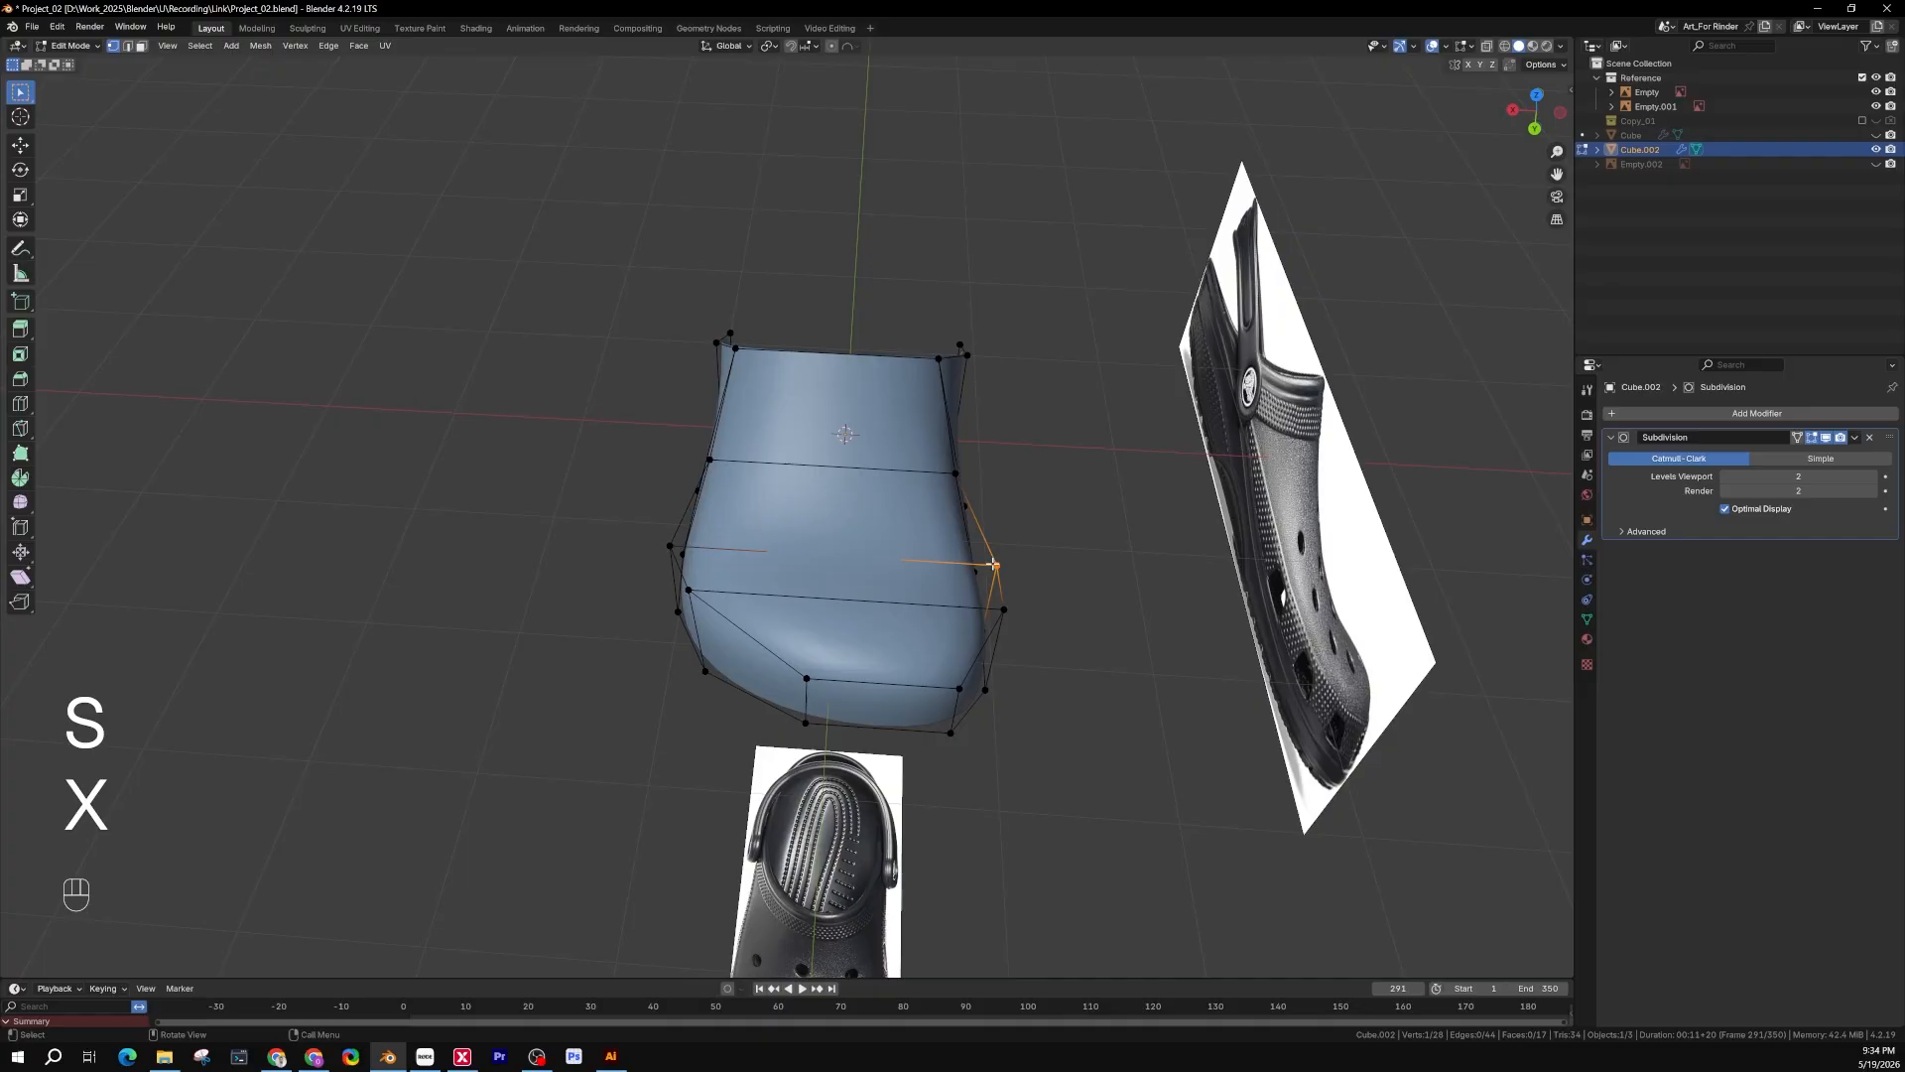
shift+click(674, 548)
key(s)
key(x)
click(1167, 591)
middle_drag(1167, 590, 993, 586)
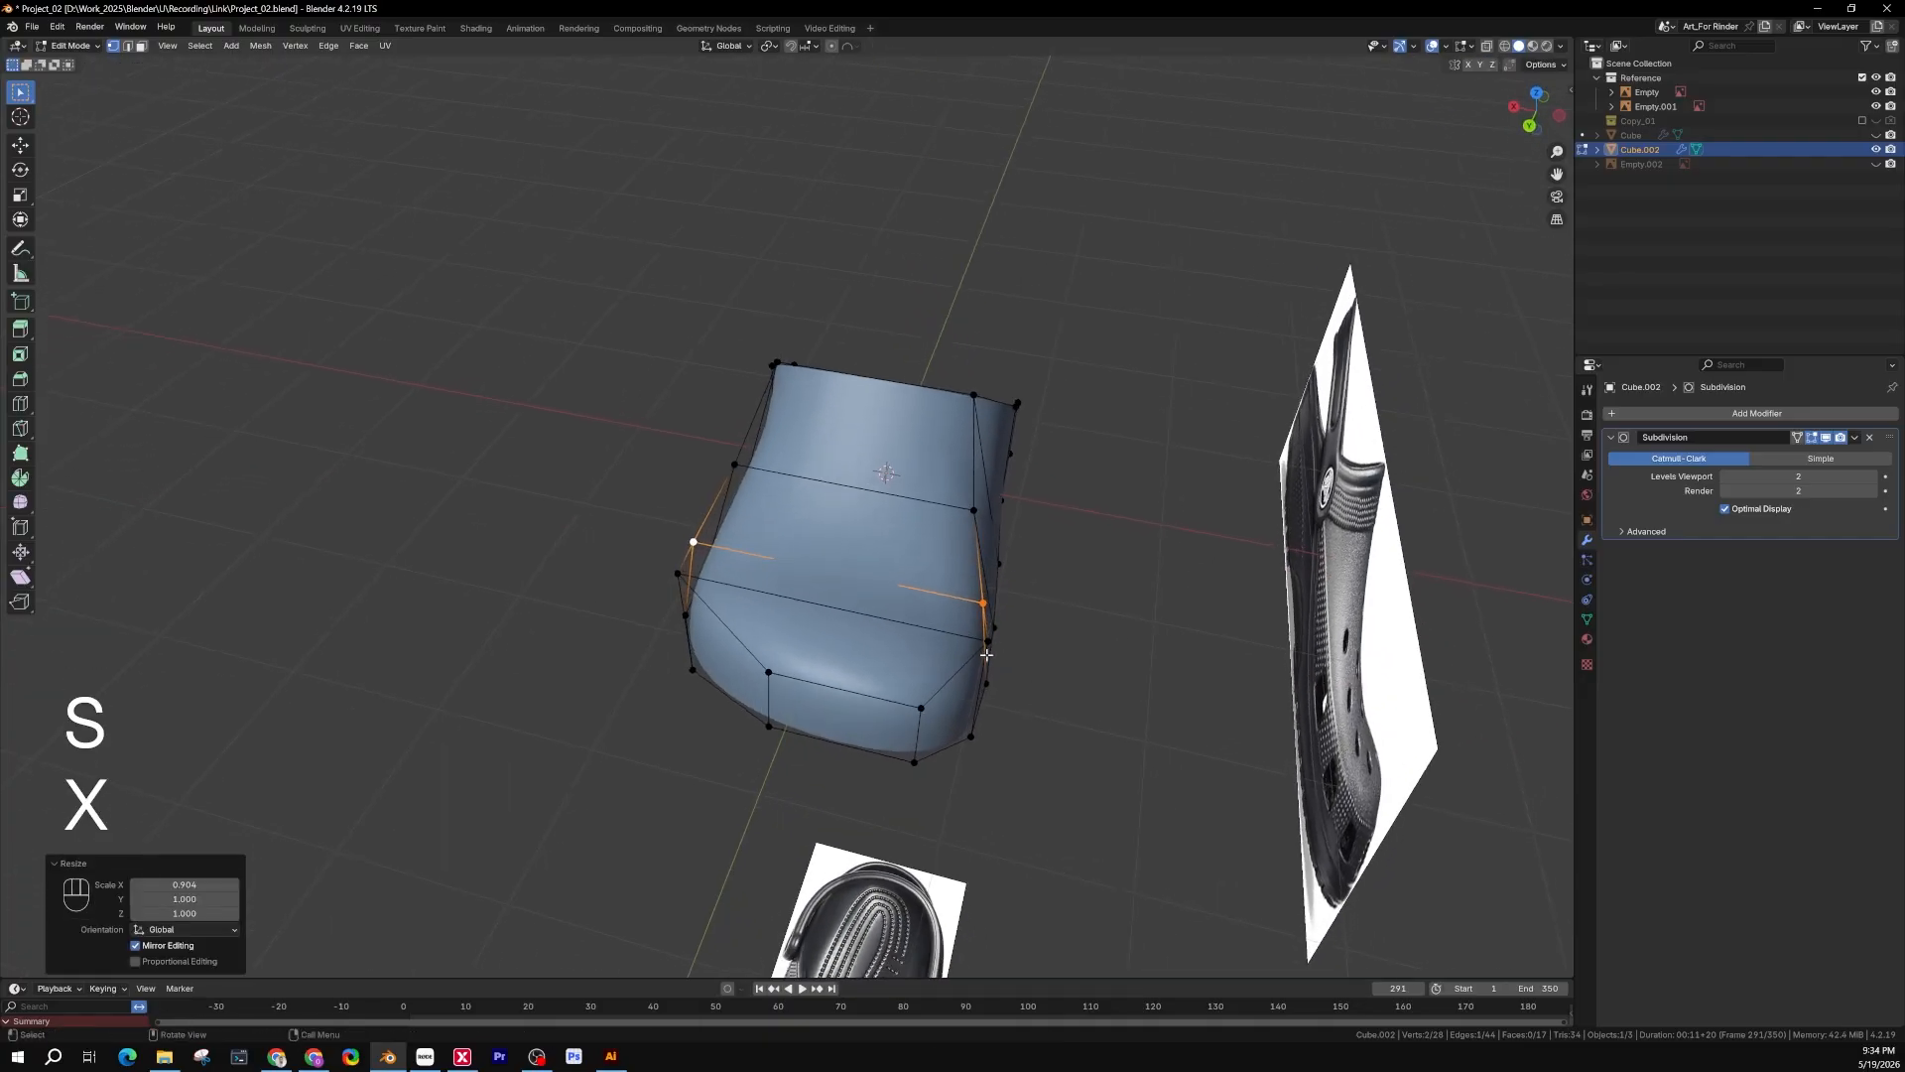
Select the toe bulge's top vertex pair, scale it along X by a factor of about 0.922, and inspect the shell
shift+click(728, 627)
shift+click(676, 574)
middle_drag(1052, 655, 1309, 579)
key(s)
key(x)
click(1219, 659)
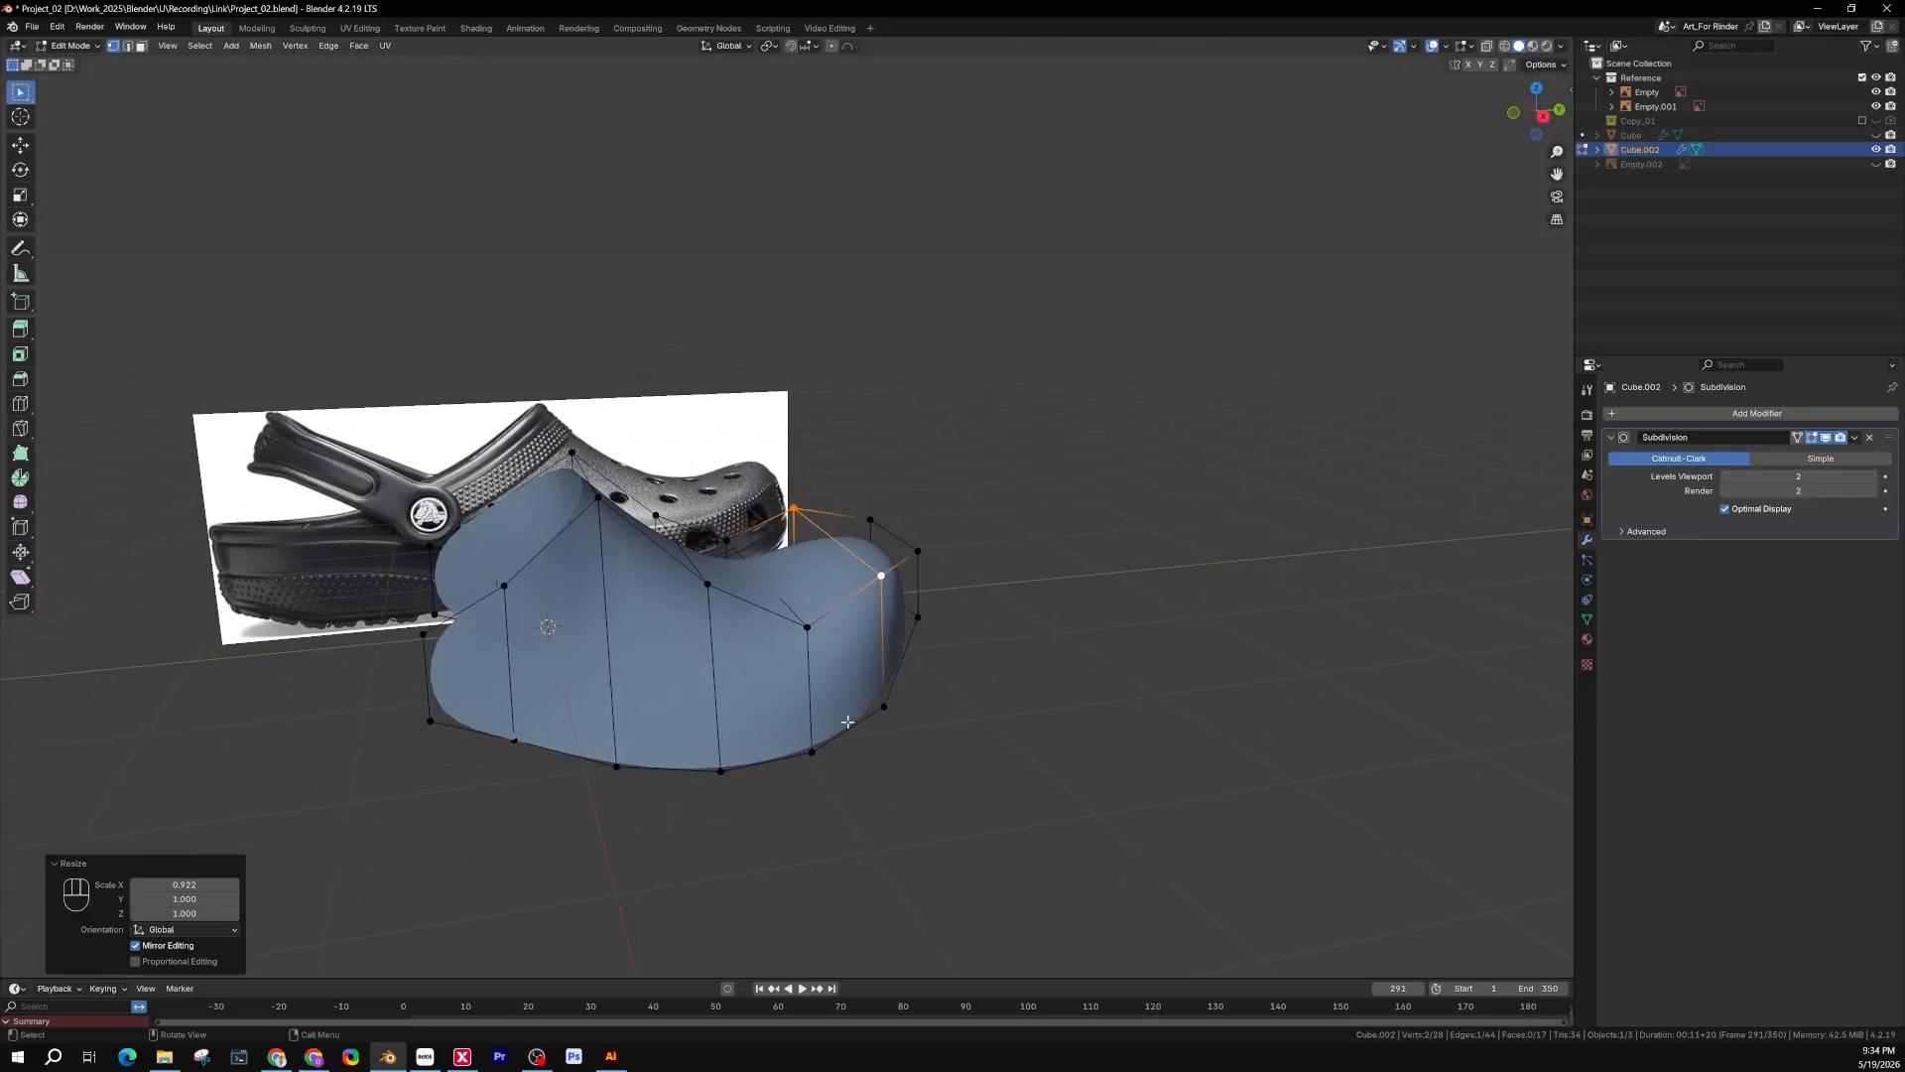
shift+middle_drag(848, 721, 903, 689)
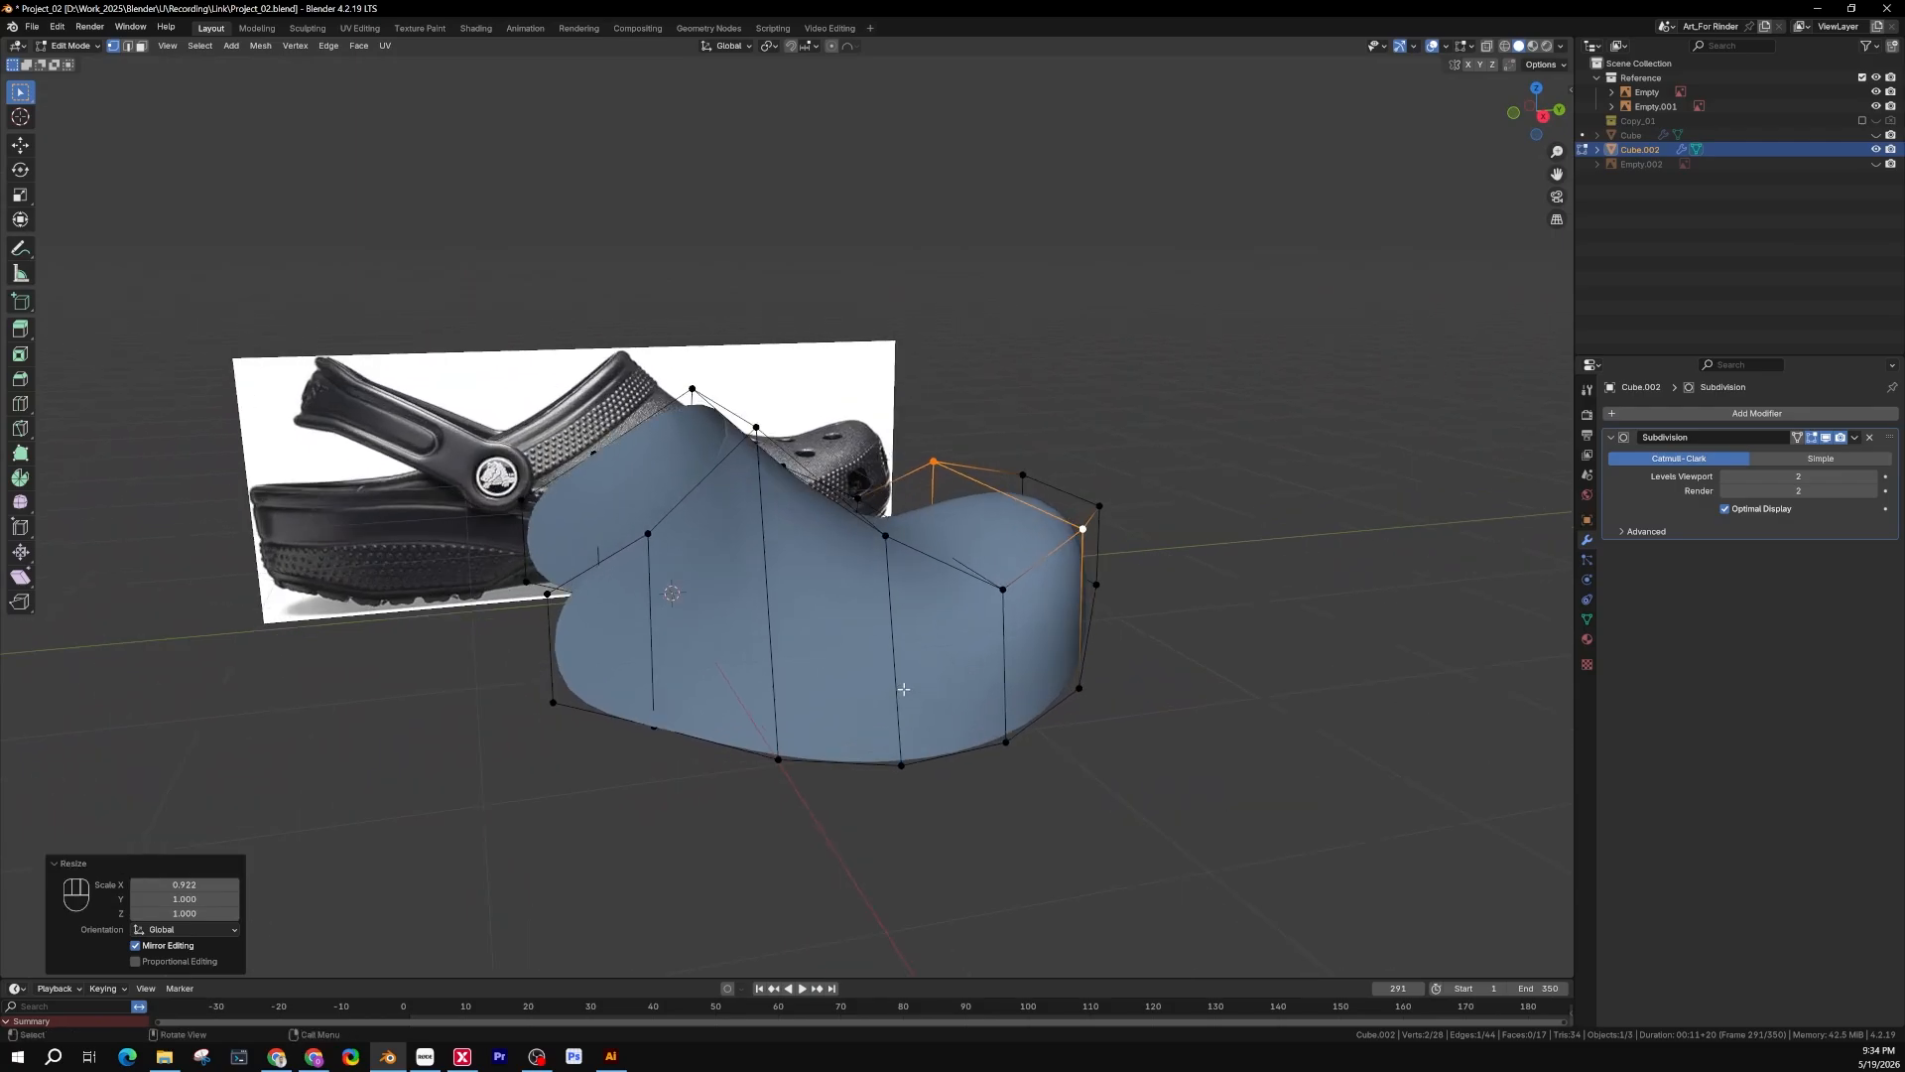
In the side view, select the upper's rear edge and extrude it backward in four segments to the heel
key(KP_3)
shift+middle_drag(560, 528, 913, 503)
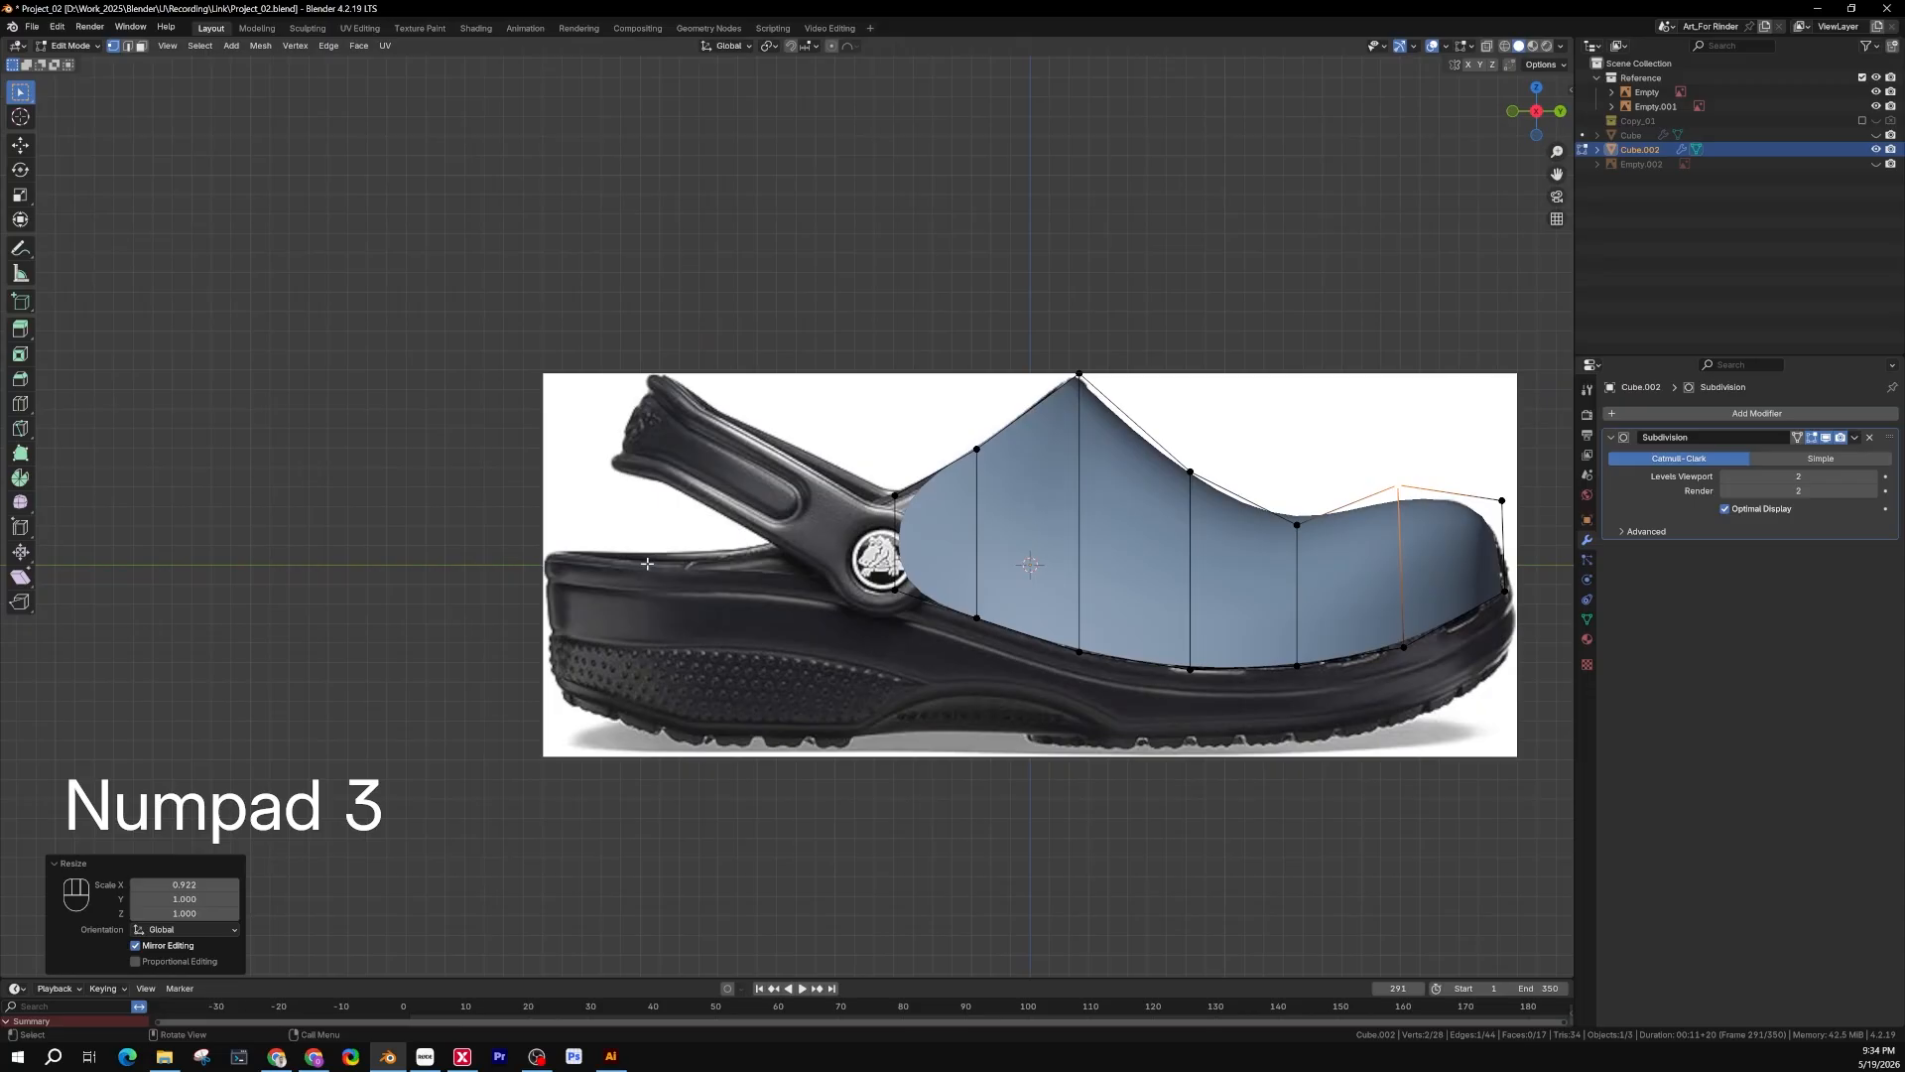
shift+middle_drag(835, 570, 1006, 573)
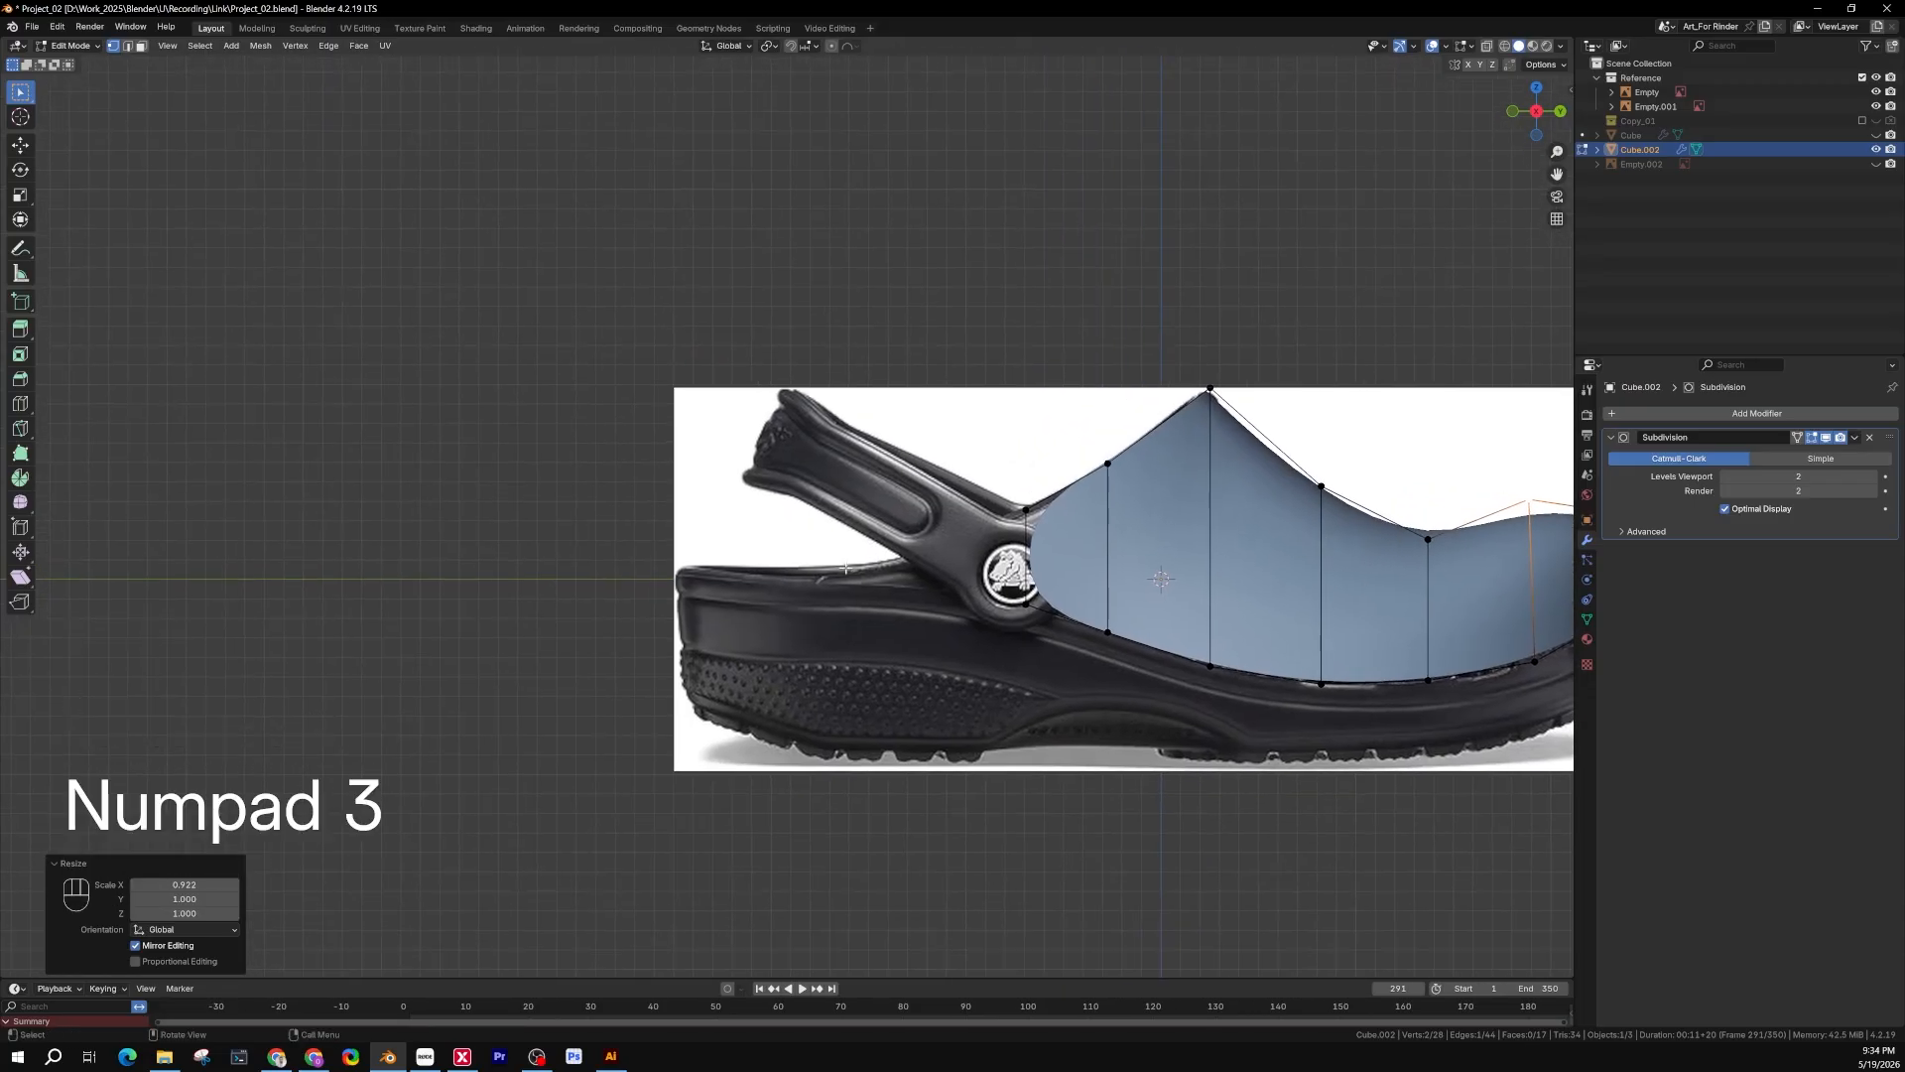
scroll(1006, 573, up, 2)
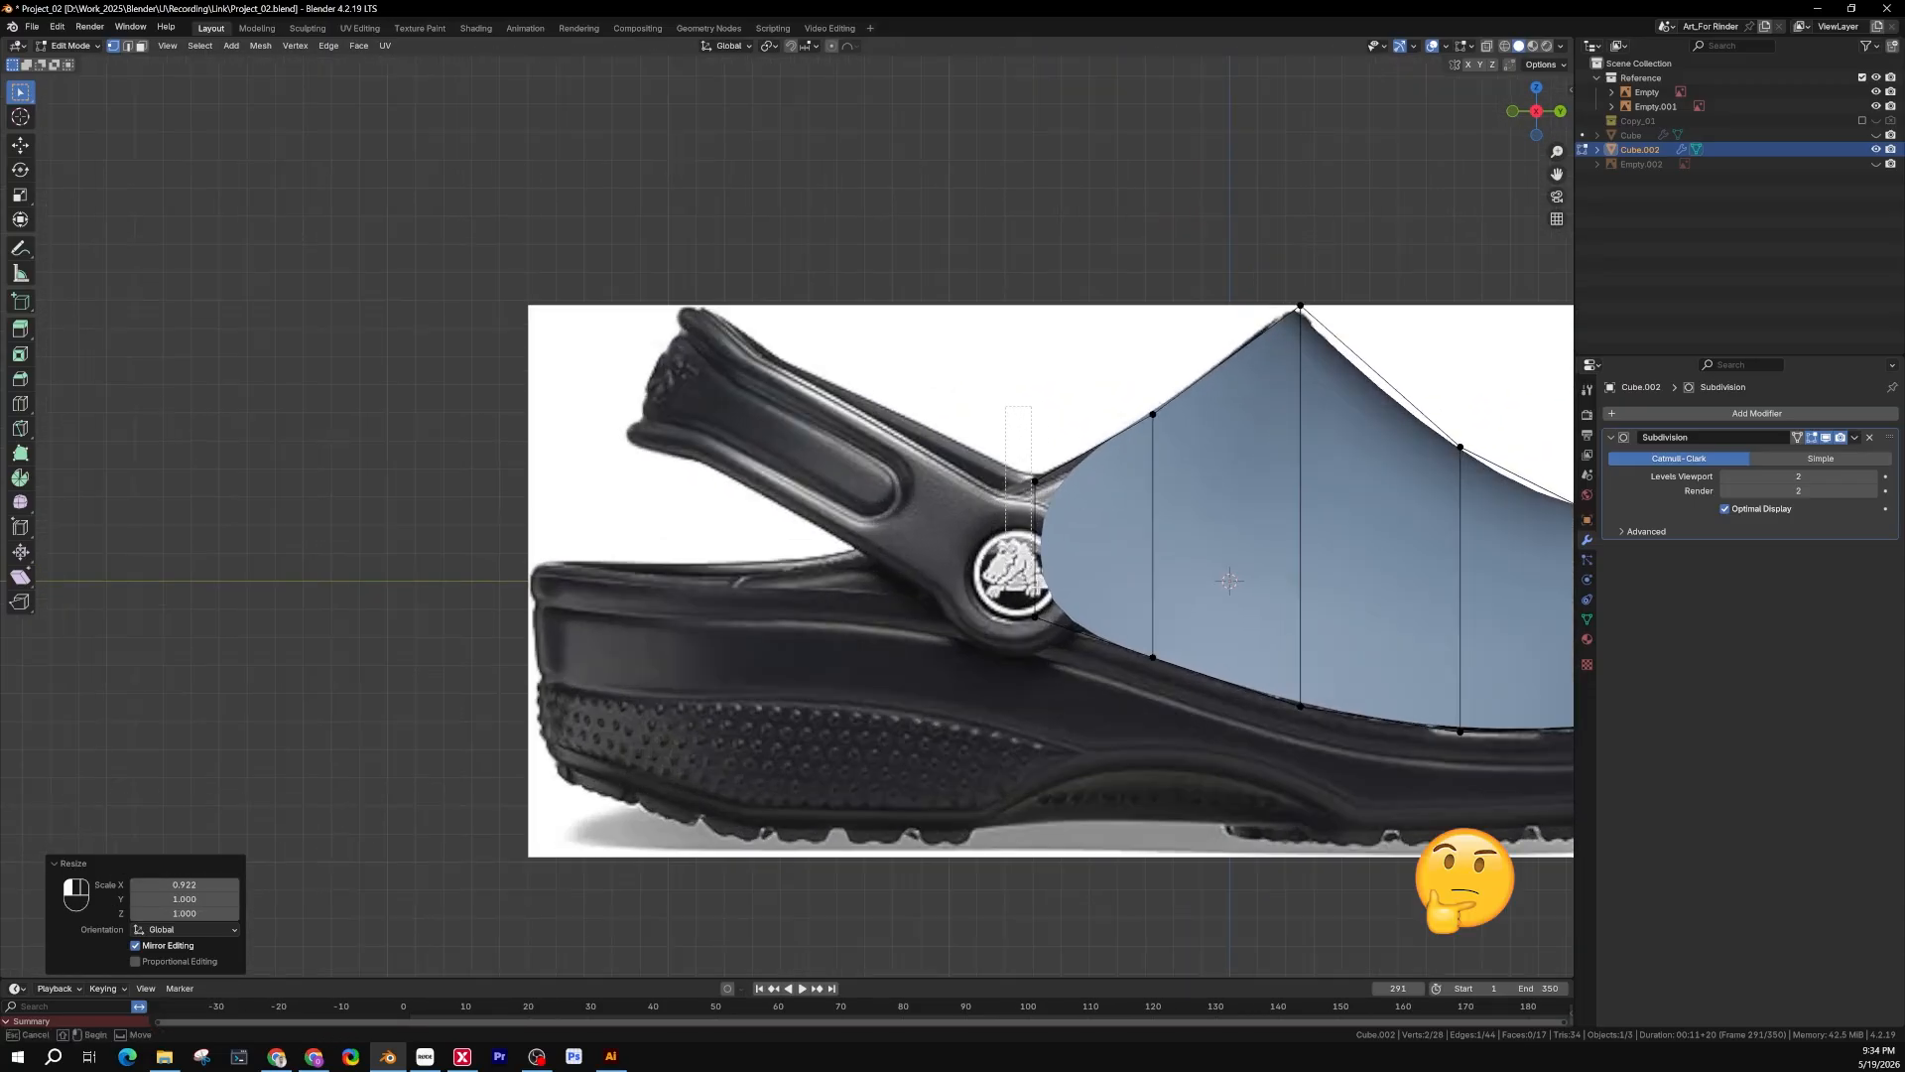
drag(1014, 468, 1063, 655)
shift+middle_drag(1054, 543, 1062, 597)
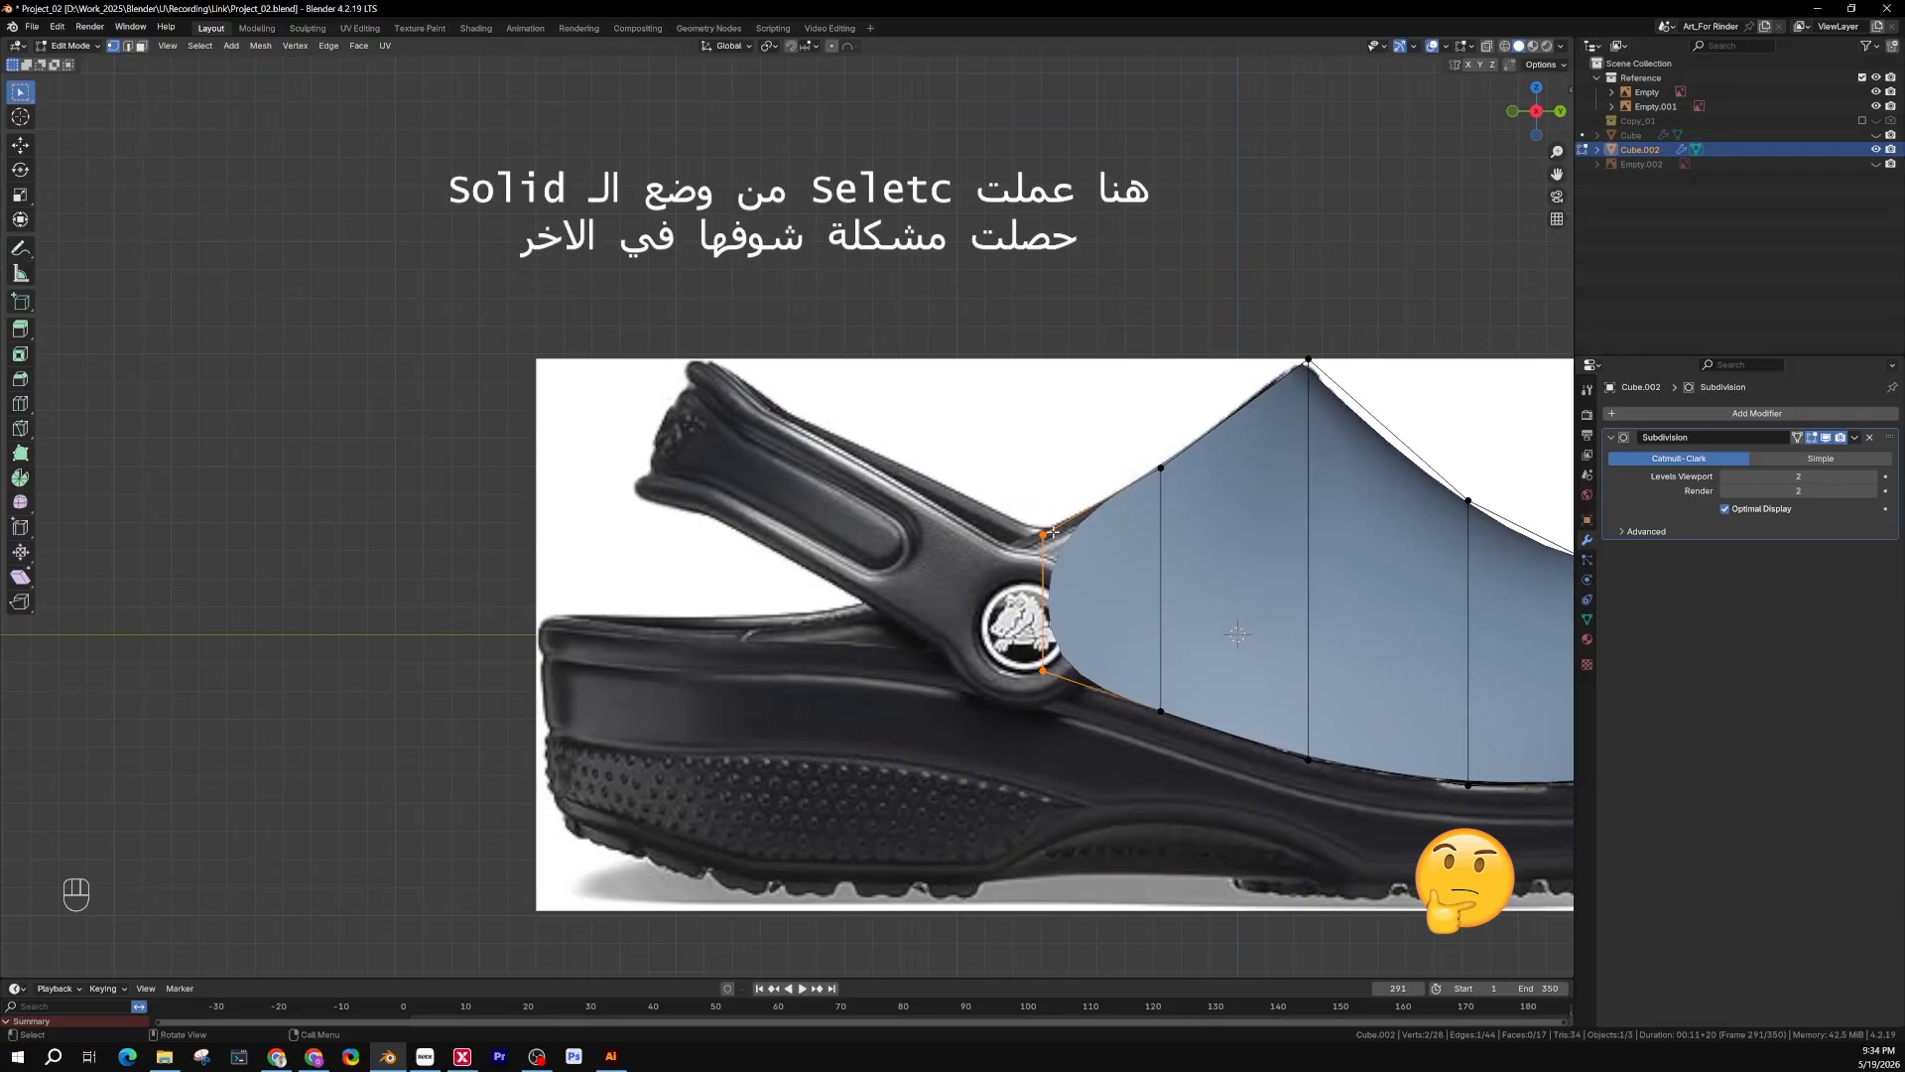
shift+middle_drag(1054, 533, 1034, 432)
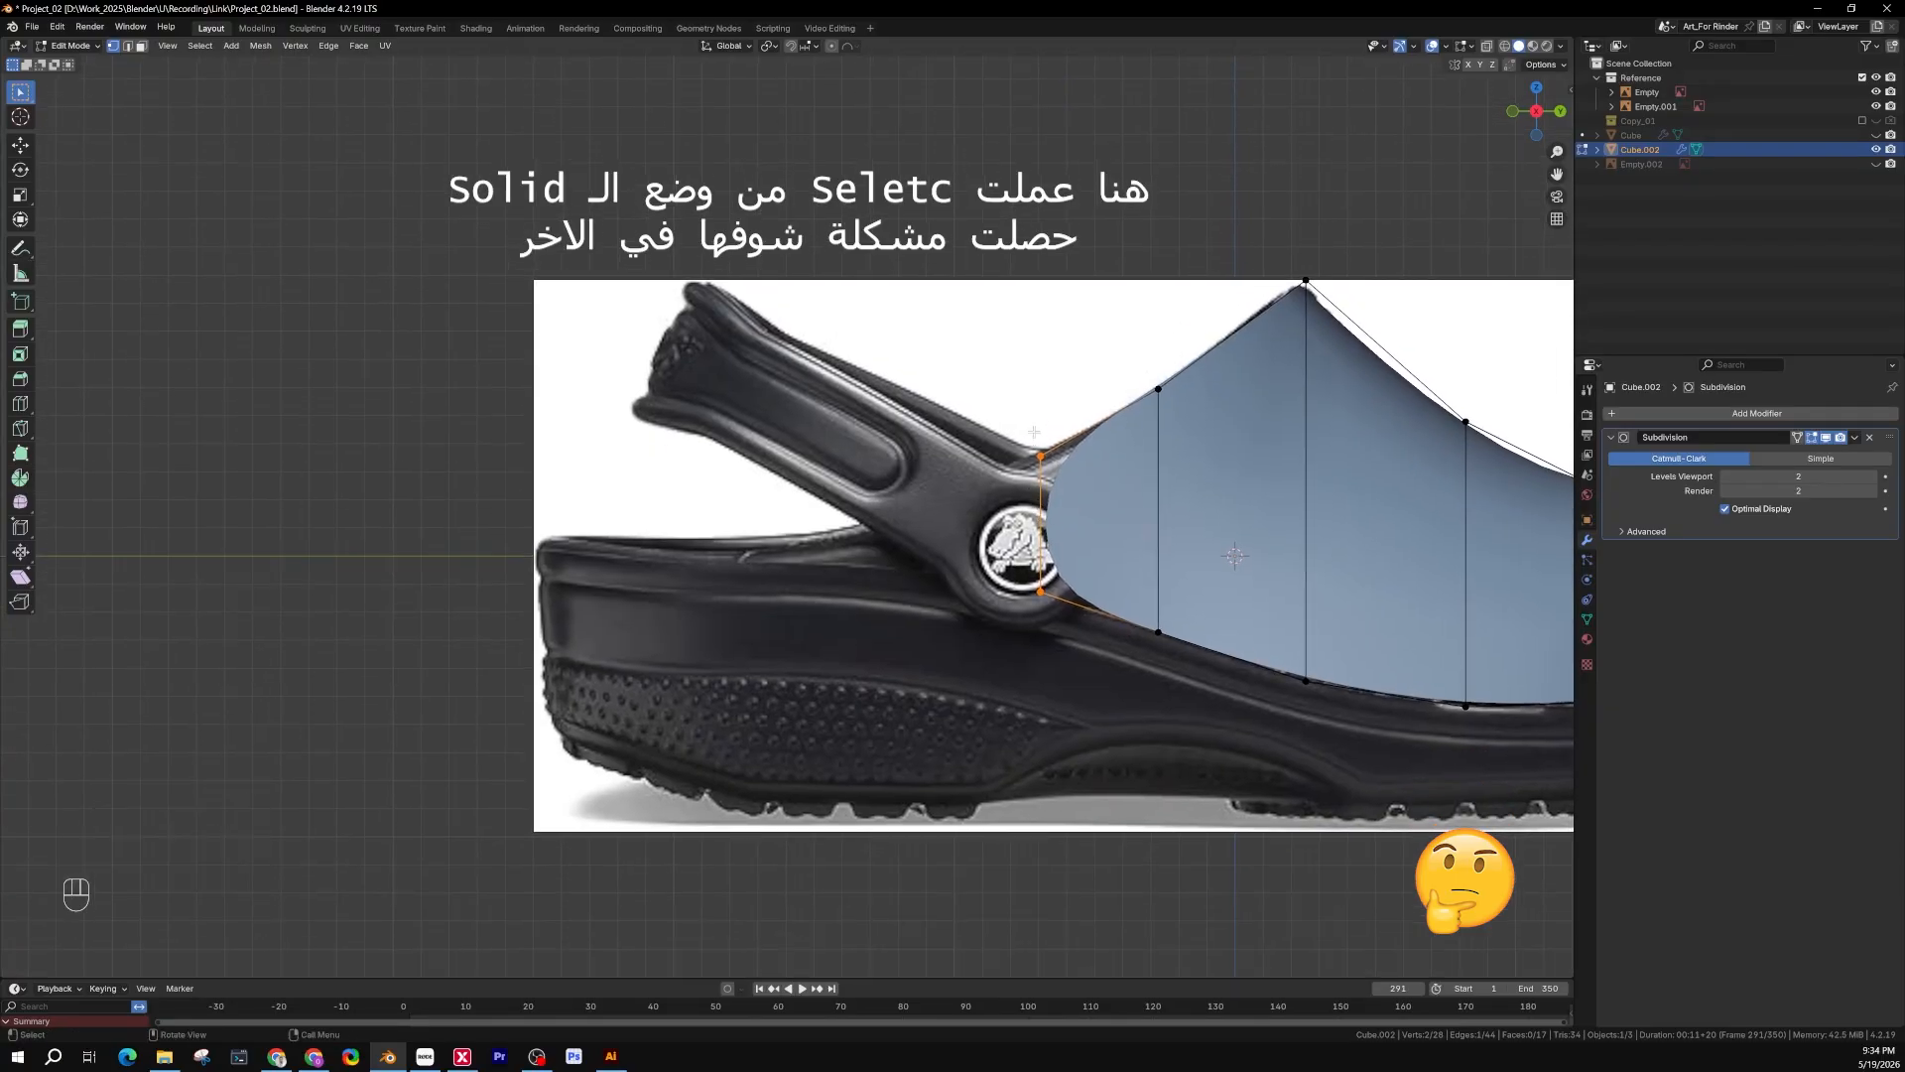
shift+middle_drag(886, 532, 891, 488)
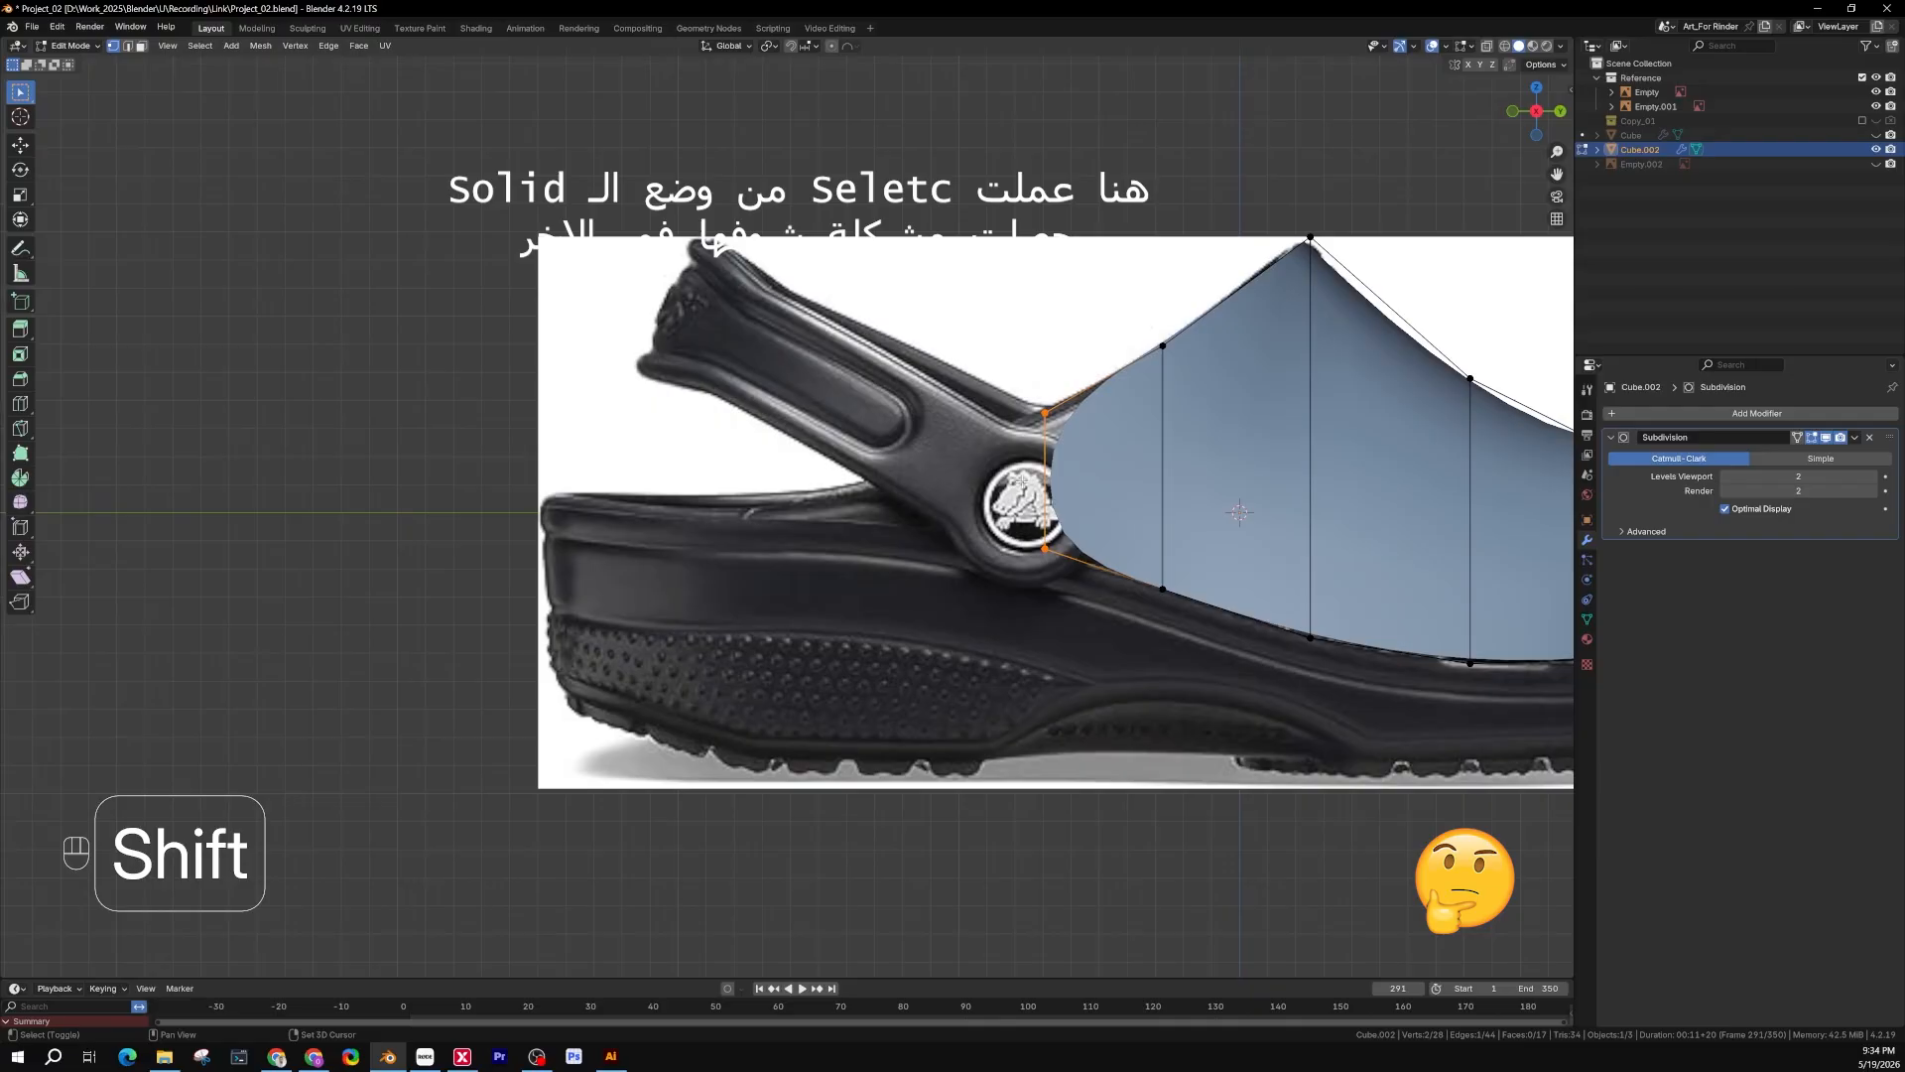
ctrl+right_click(891, 494)
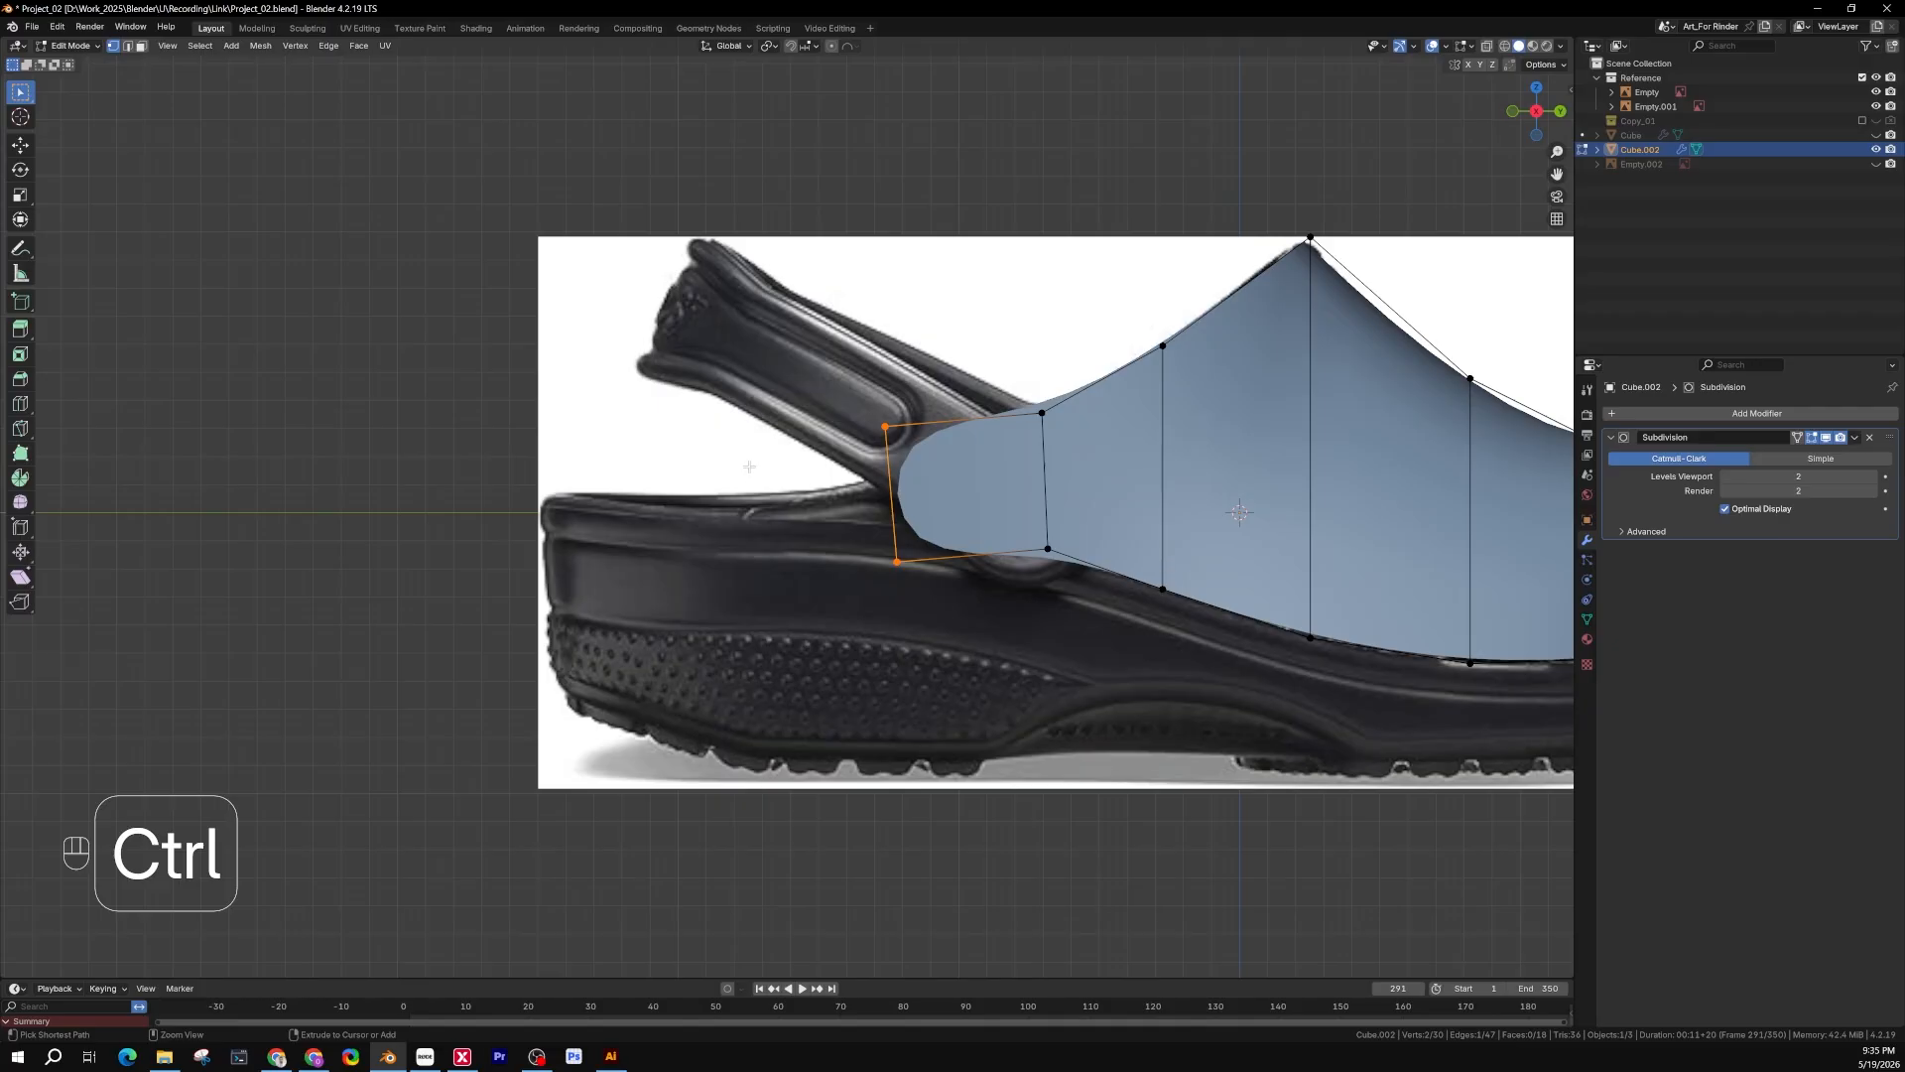
ctrl+right_click(749, 467)
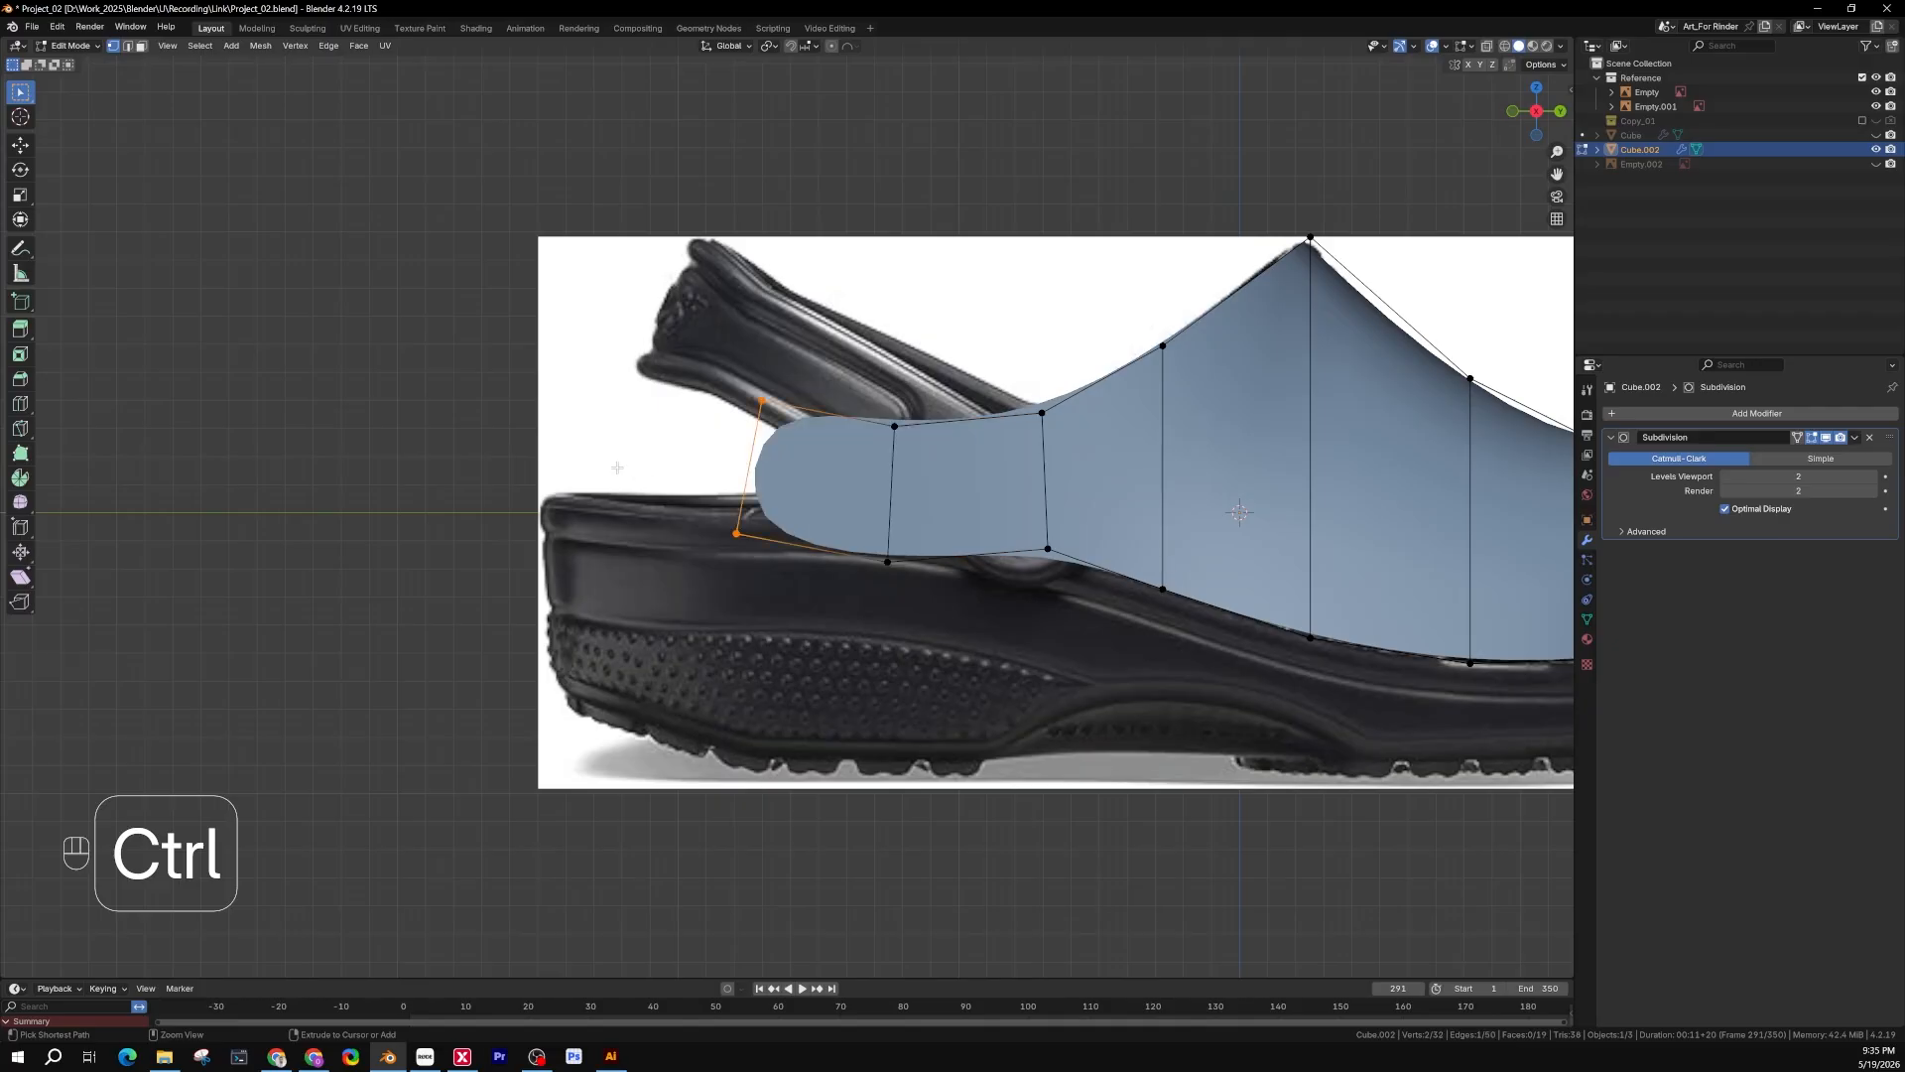
ctrl+right_click(617, 468)
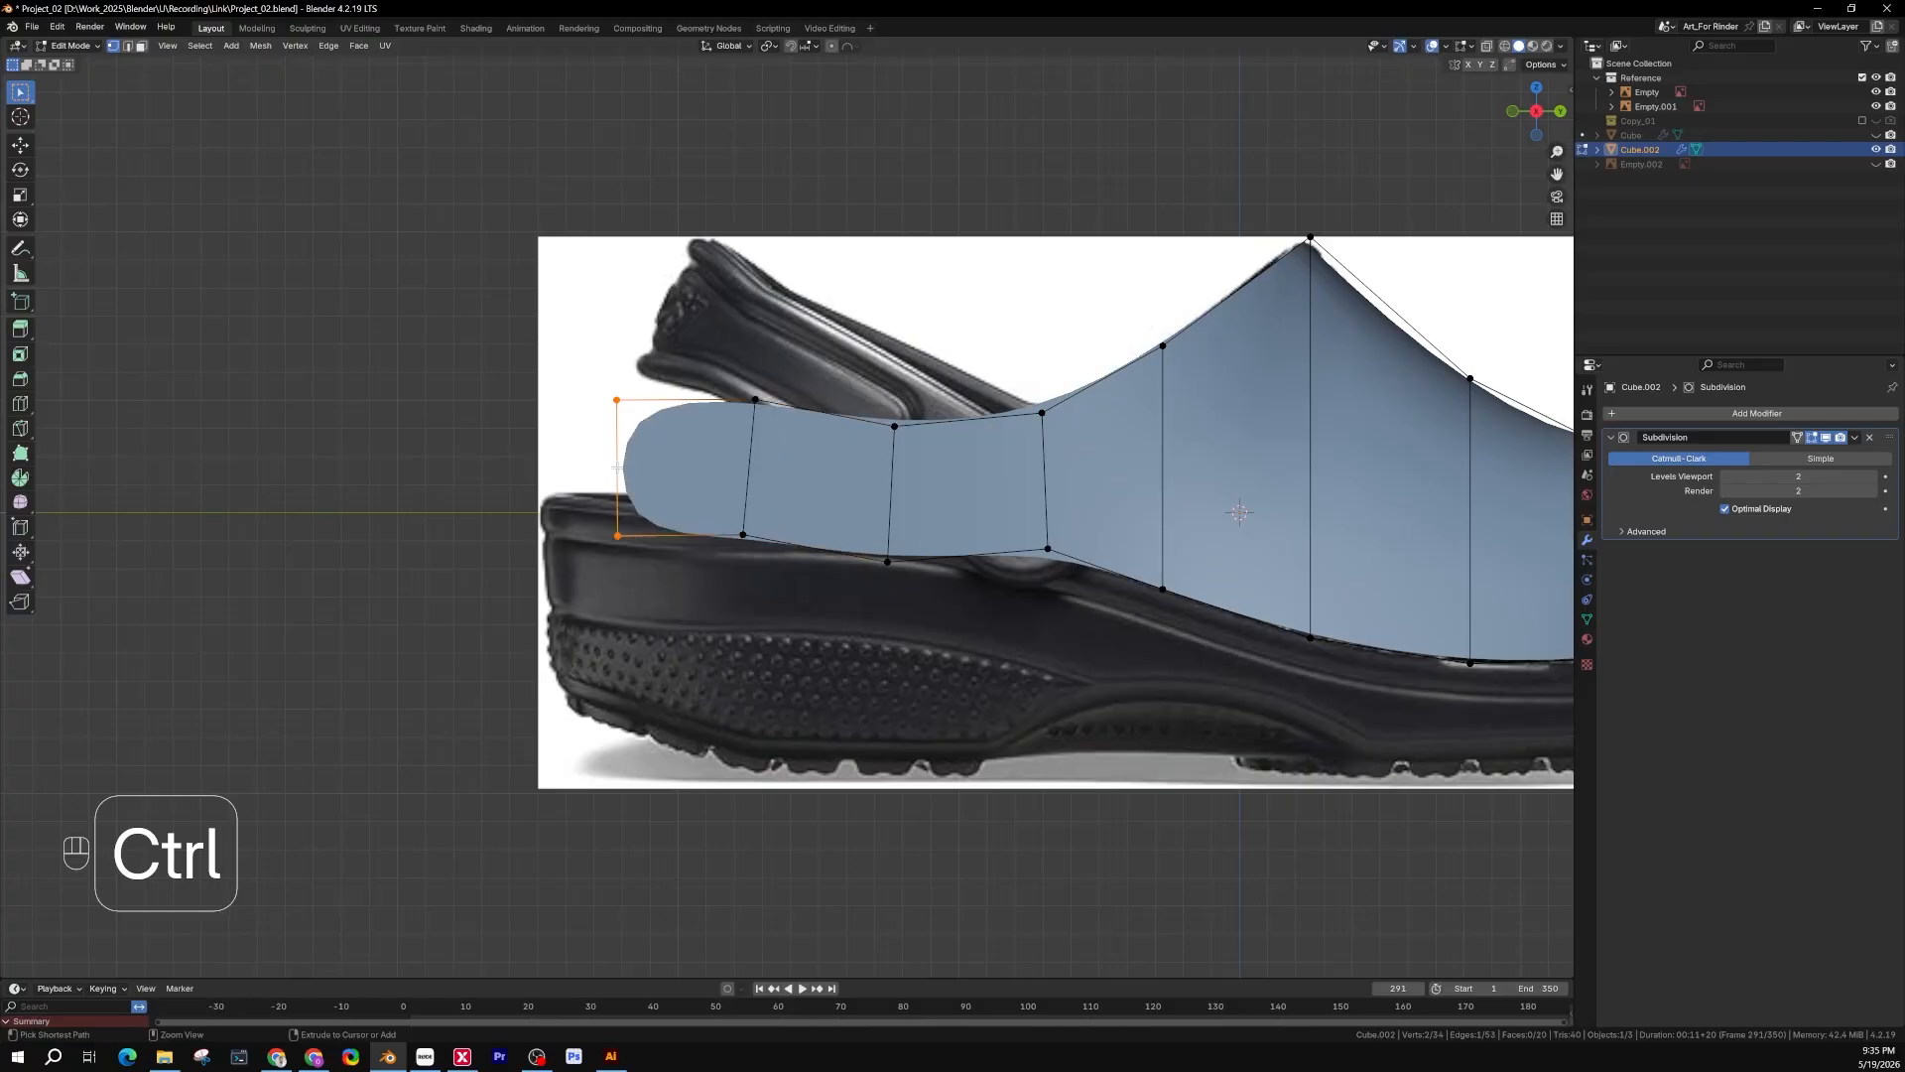
ctrl+right_click(545, 470)
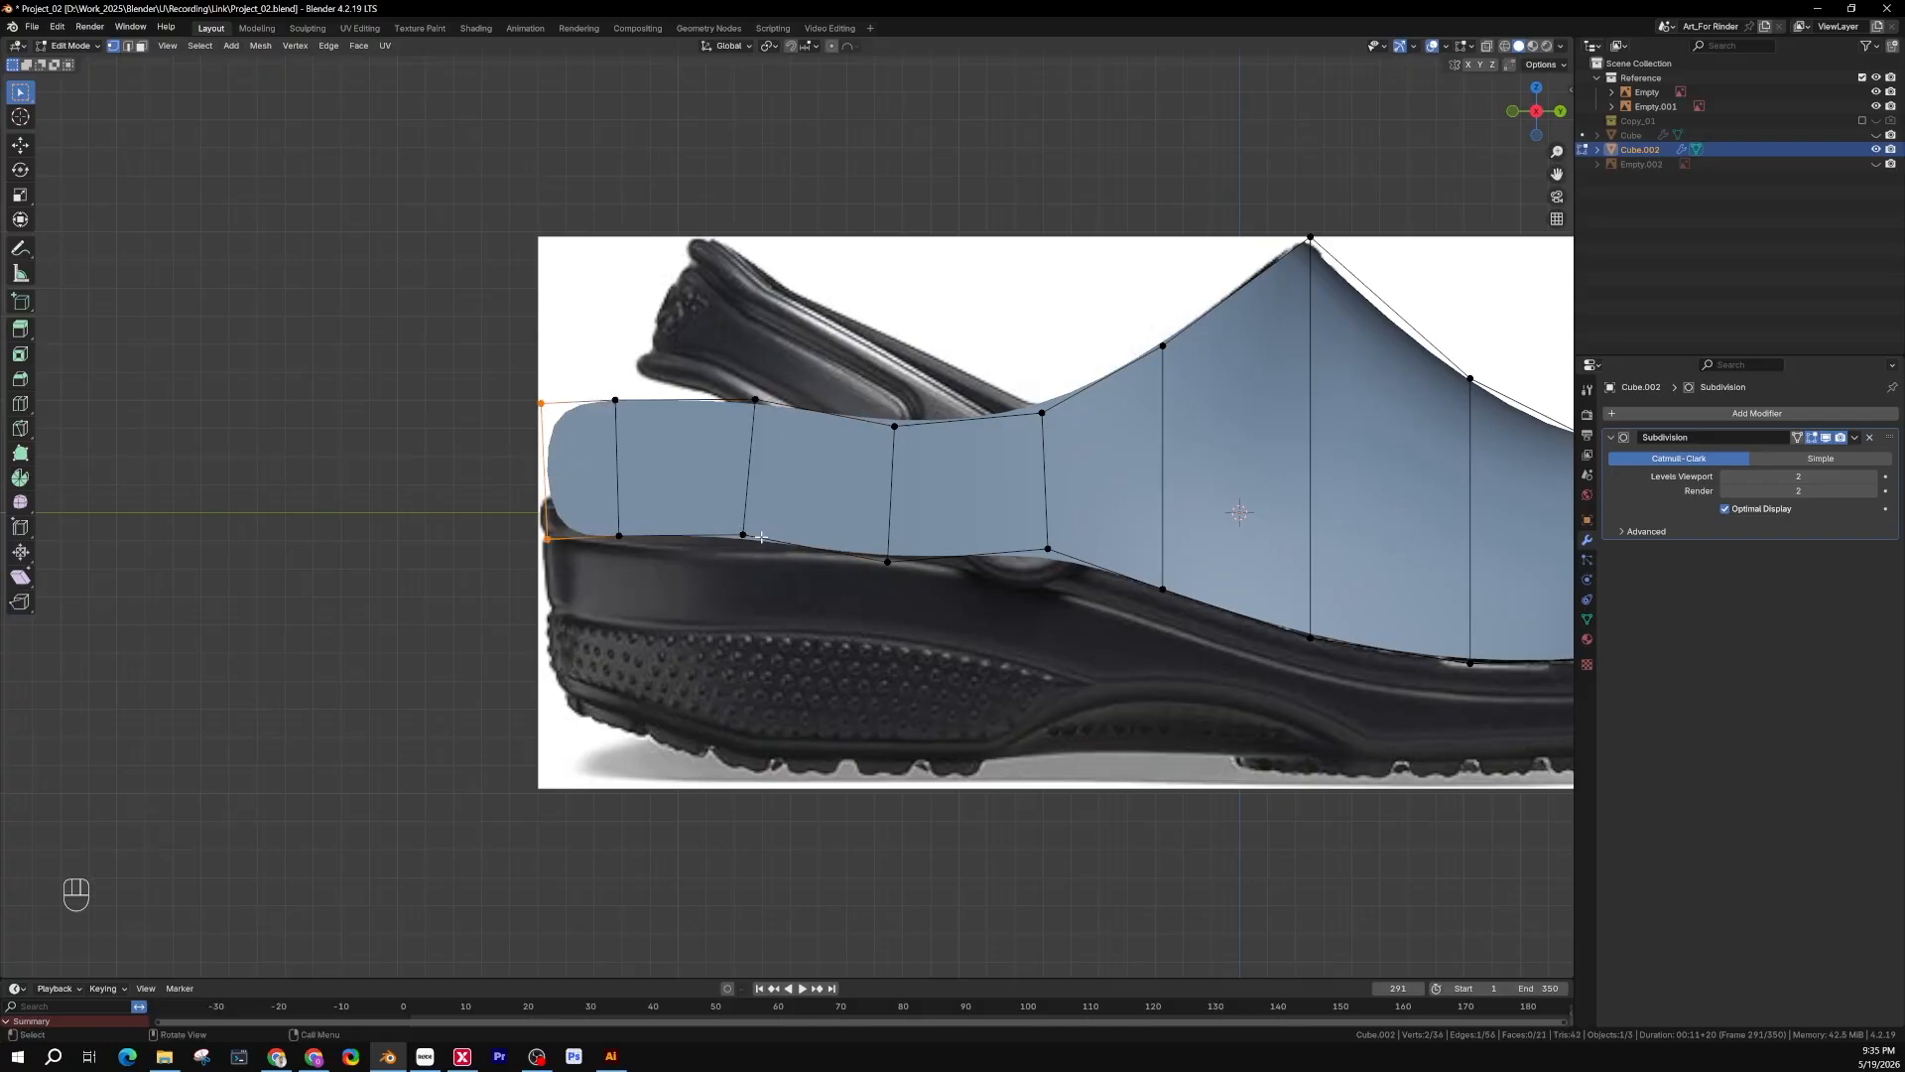
In wireframe, select the vertex pair midway along the extruded heel band and rotate it about X by 4.23°
key(z)
scroll(780, 516, up, 2)
drag(797, 313, 695, 633)
scroll(784, 426, down, 1)
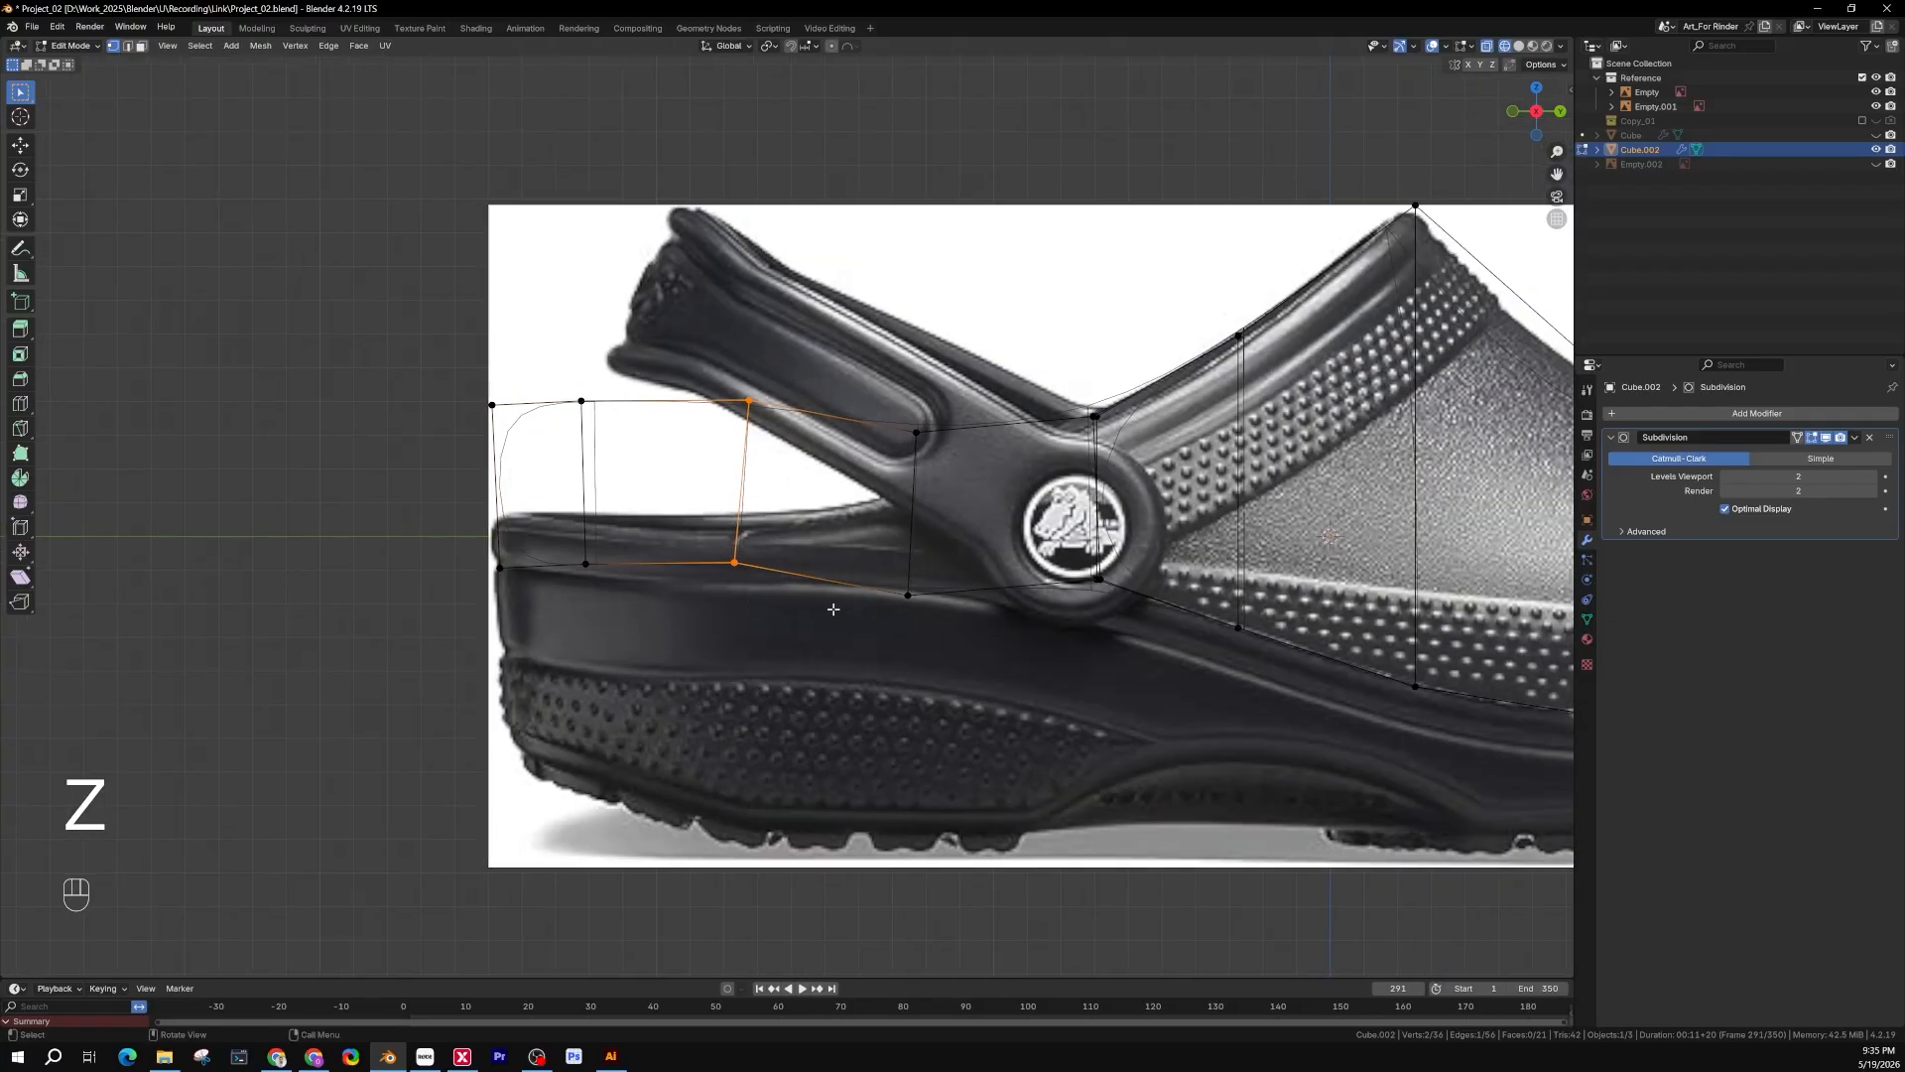
shift+middle_drag(807, 579, 760, 575)
key(r)
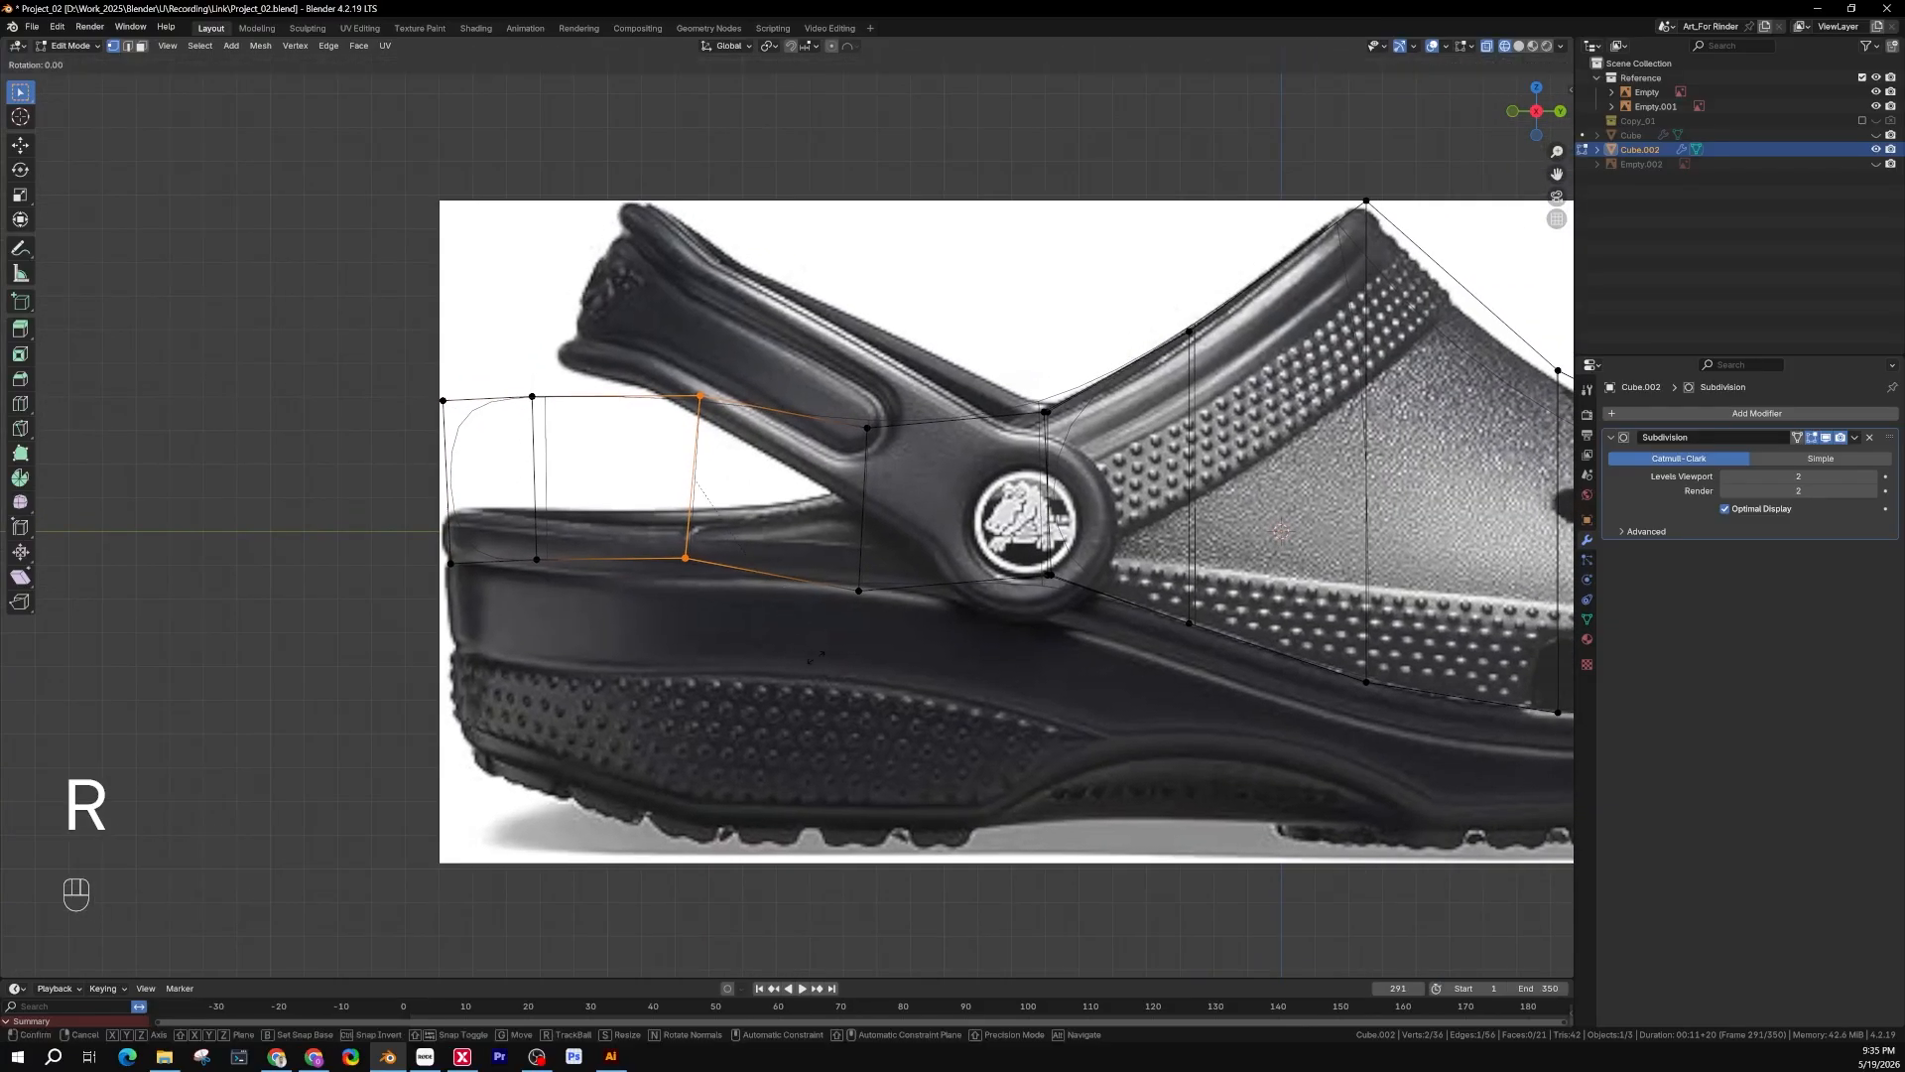
key(x)
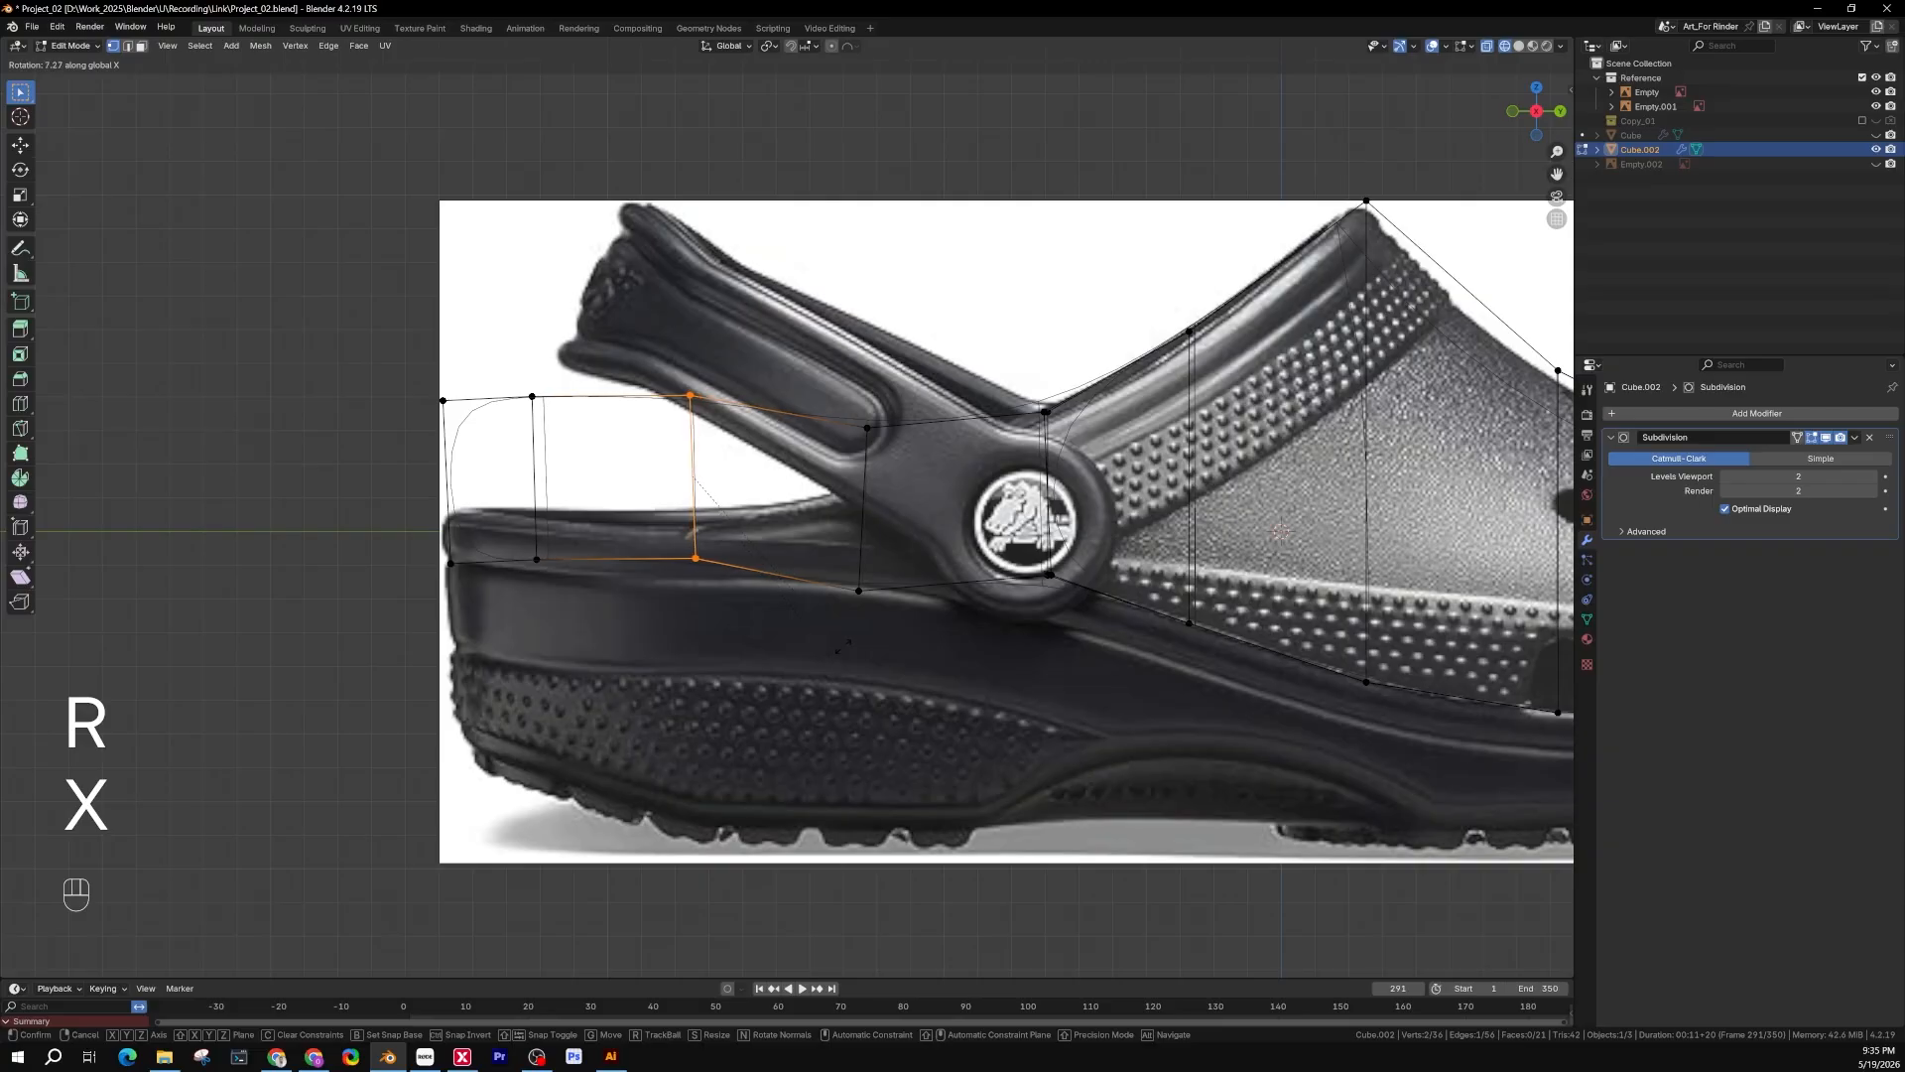
click(832, 650)
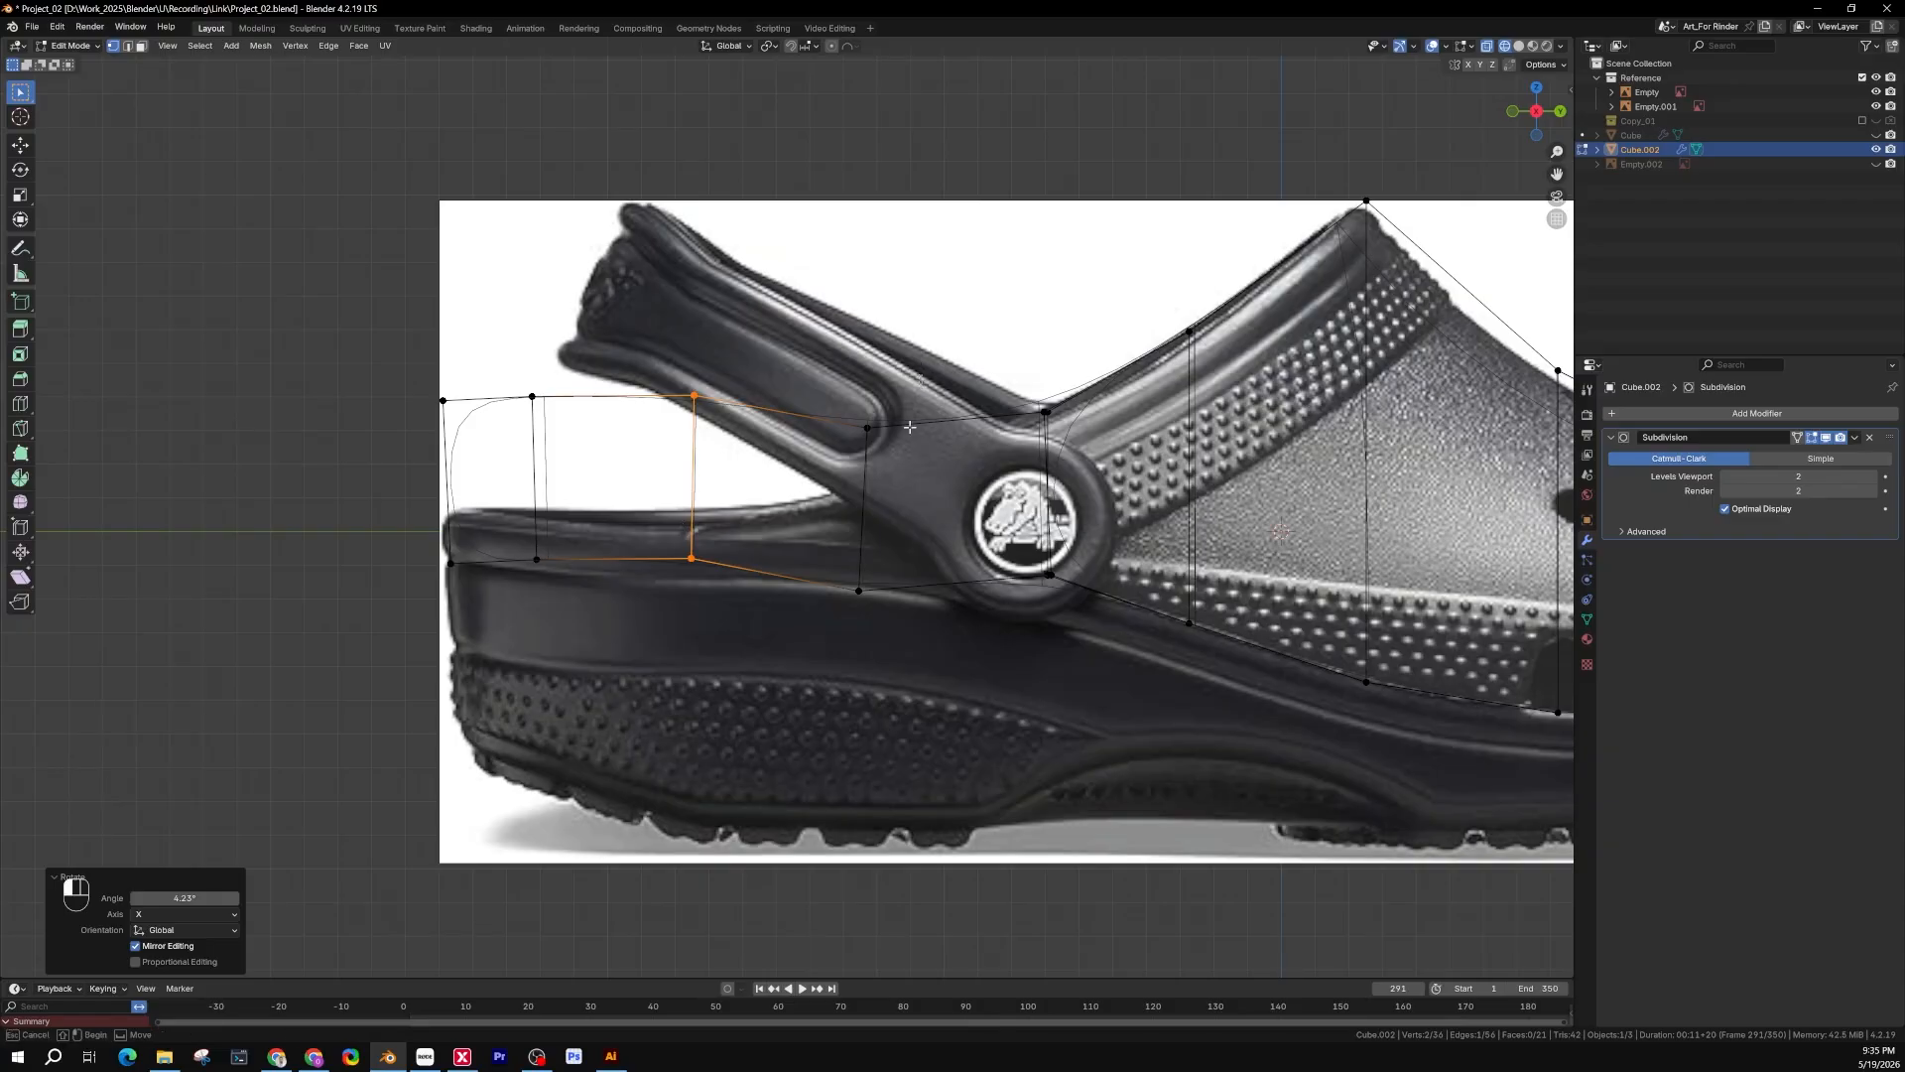
Select the first extruded vertex pair behind the strap rivet and raise it along Z by about 8.4 cm
drag(921, 374, 816, 646)
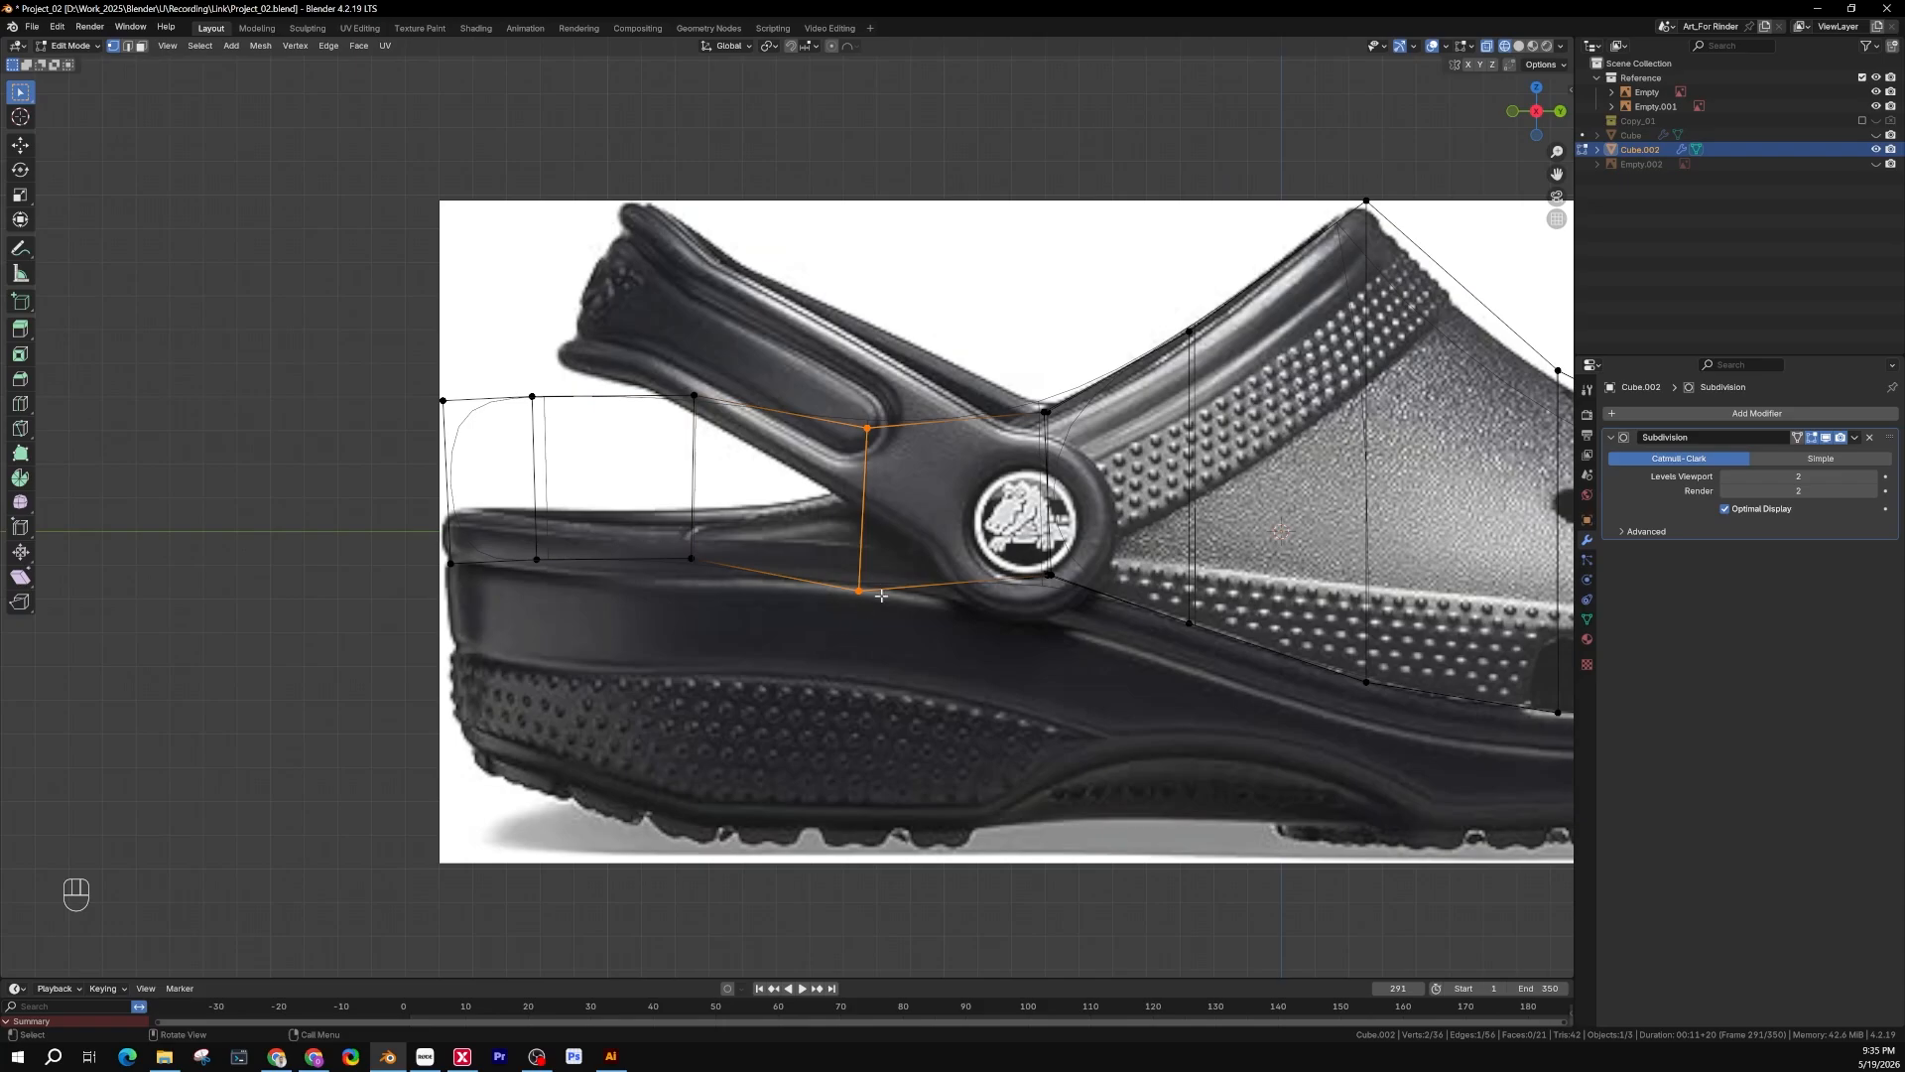
key(g)
key(z)
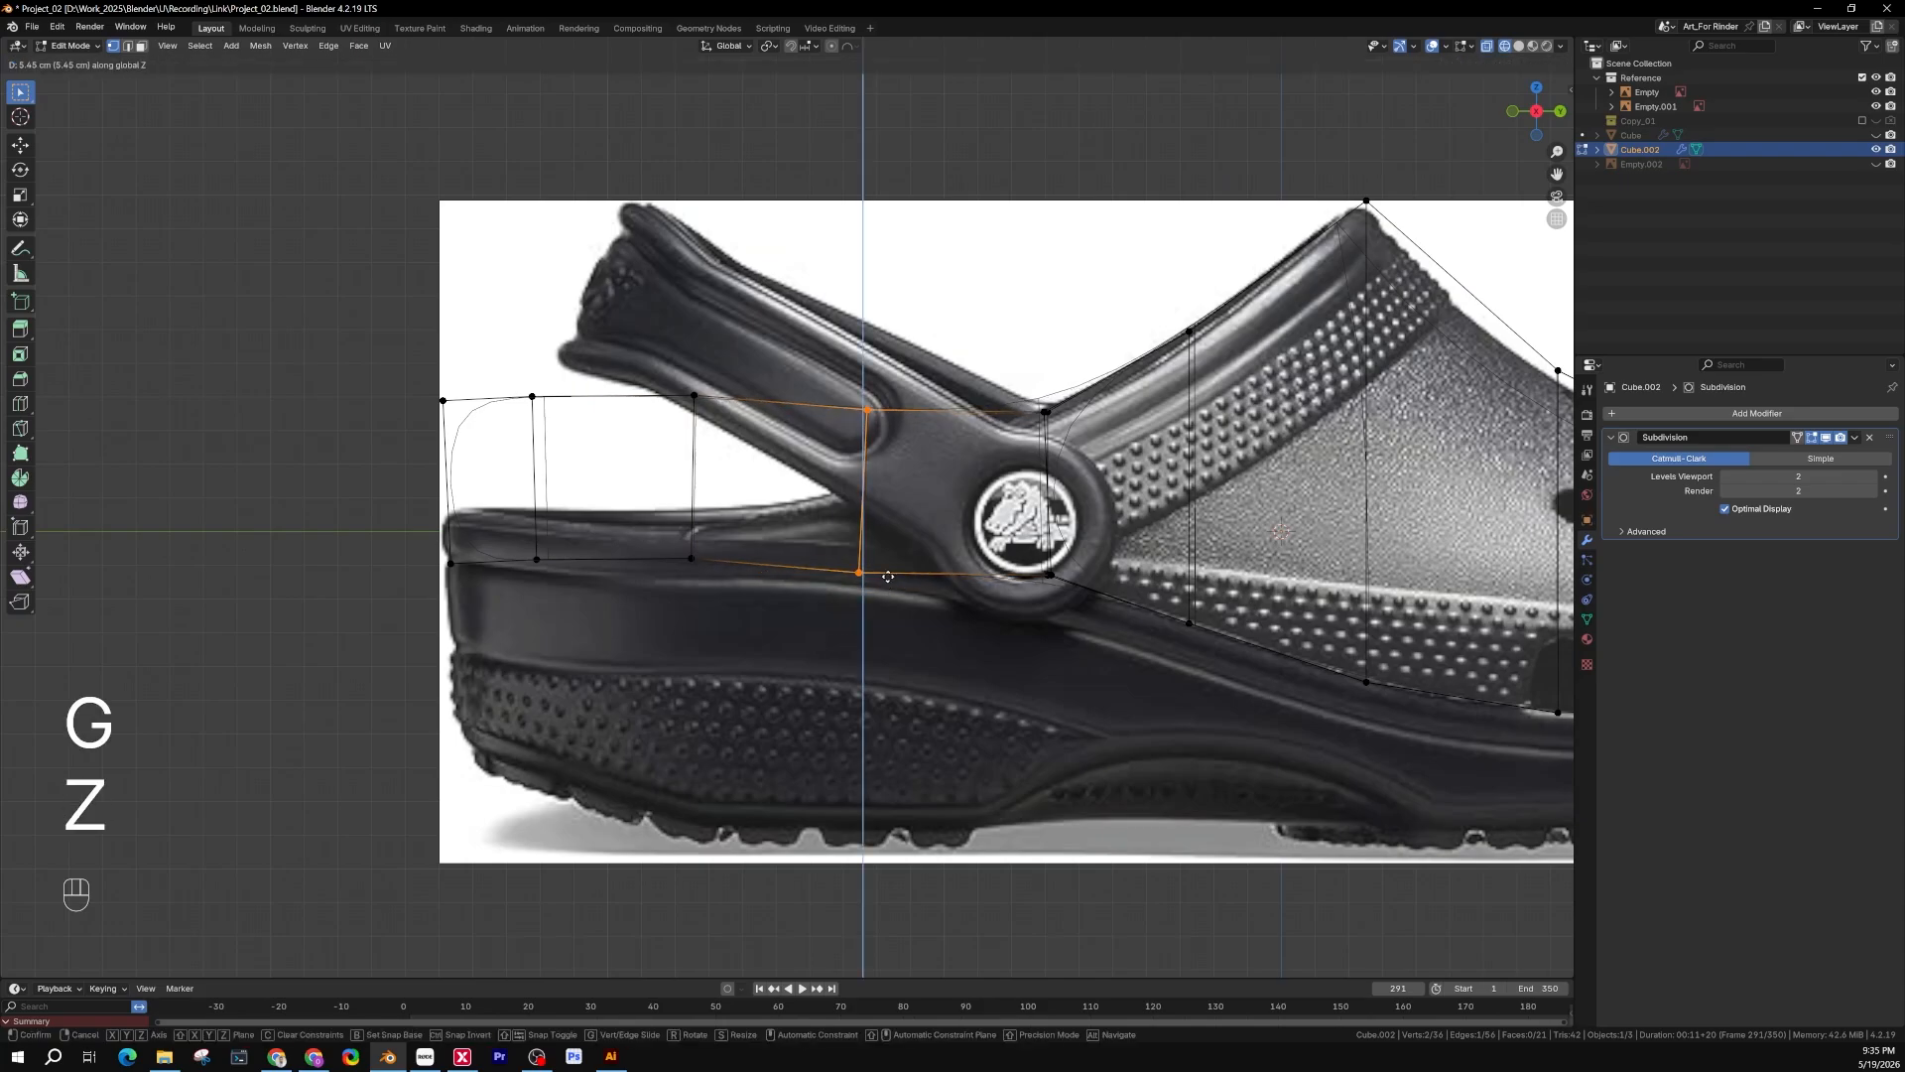
click(890, 567)
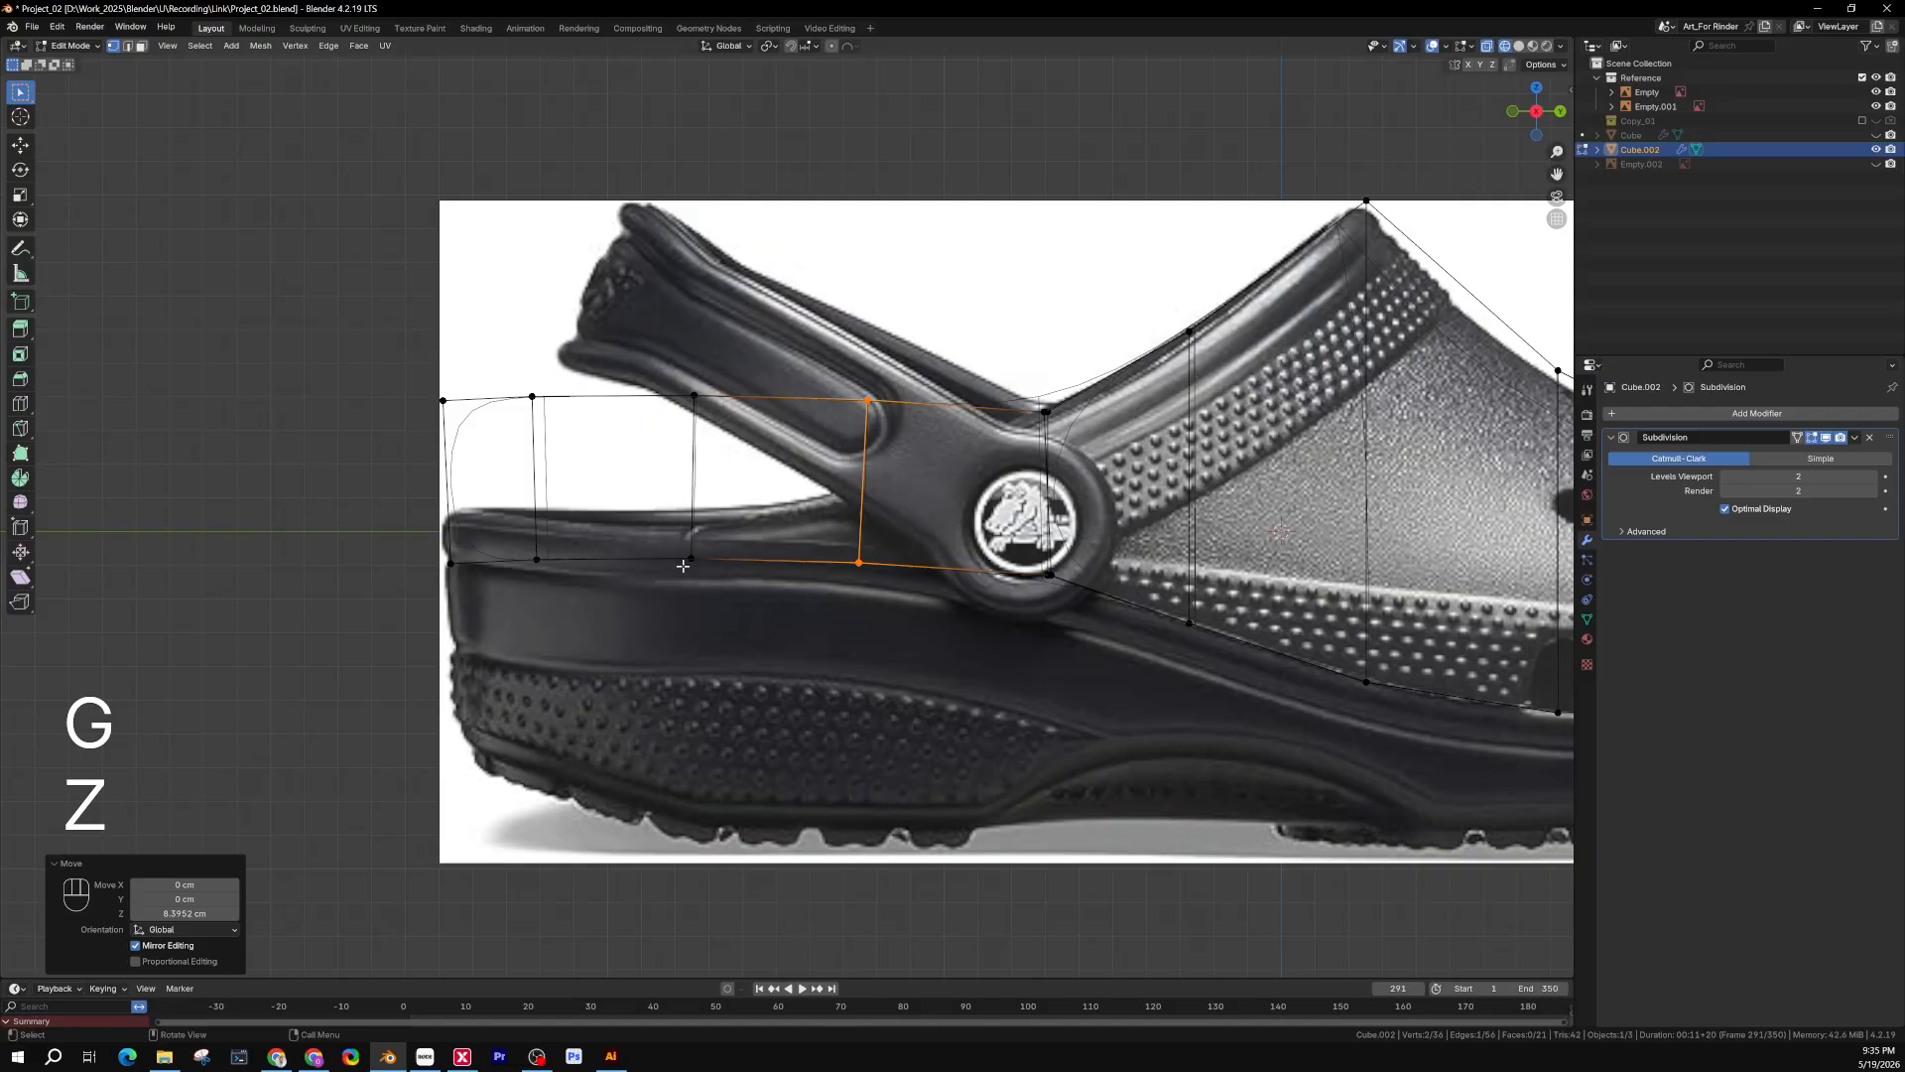
Straighten the heel band's rearmost vertex pair and its neighbour by rotating them about X by about -2.1° and -1.4°
drag(365, 363, 478, 630)
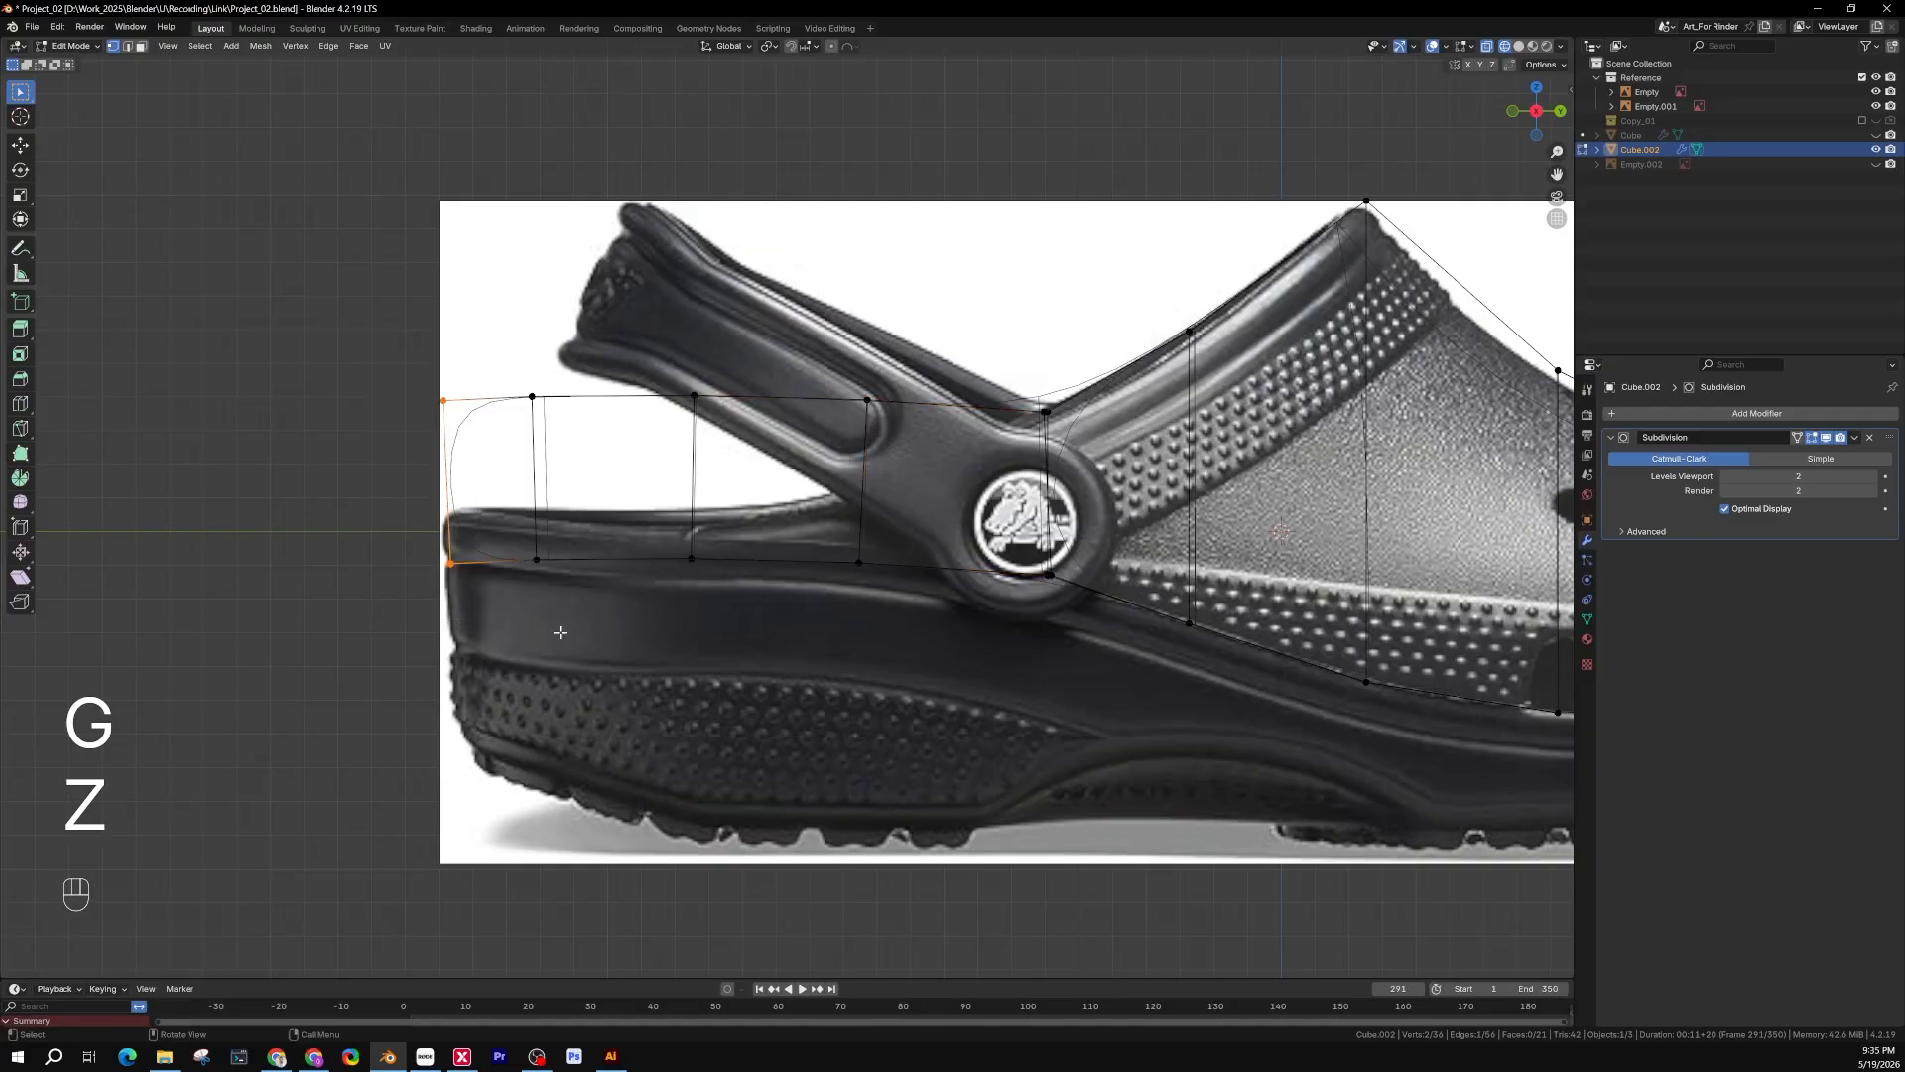
key(r)
key(x)
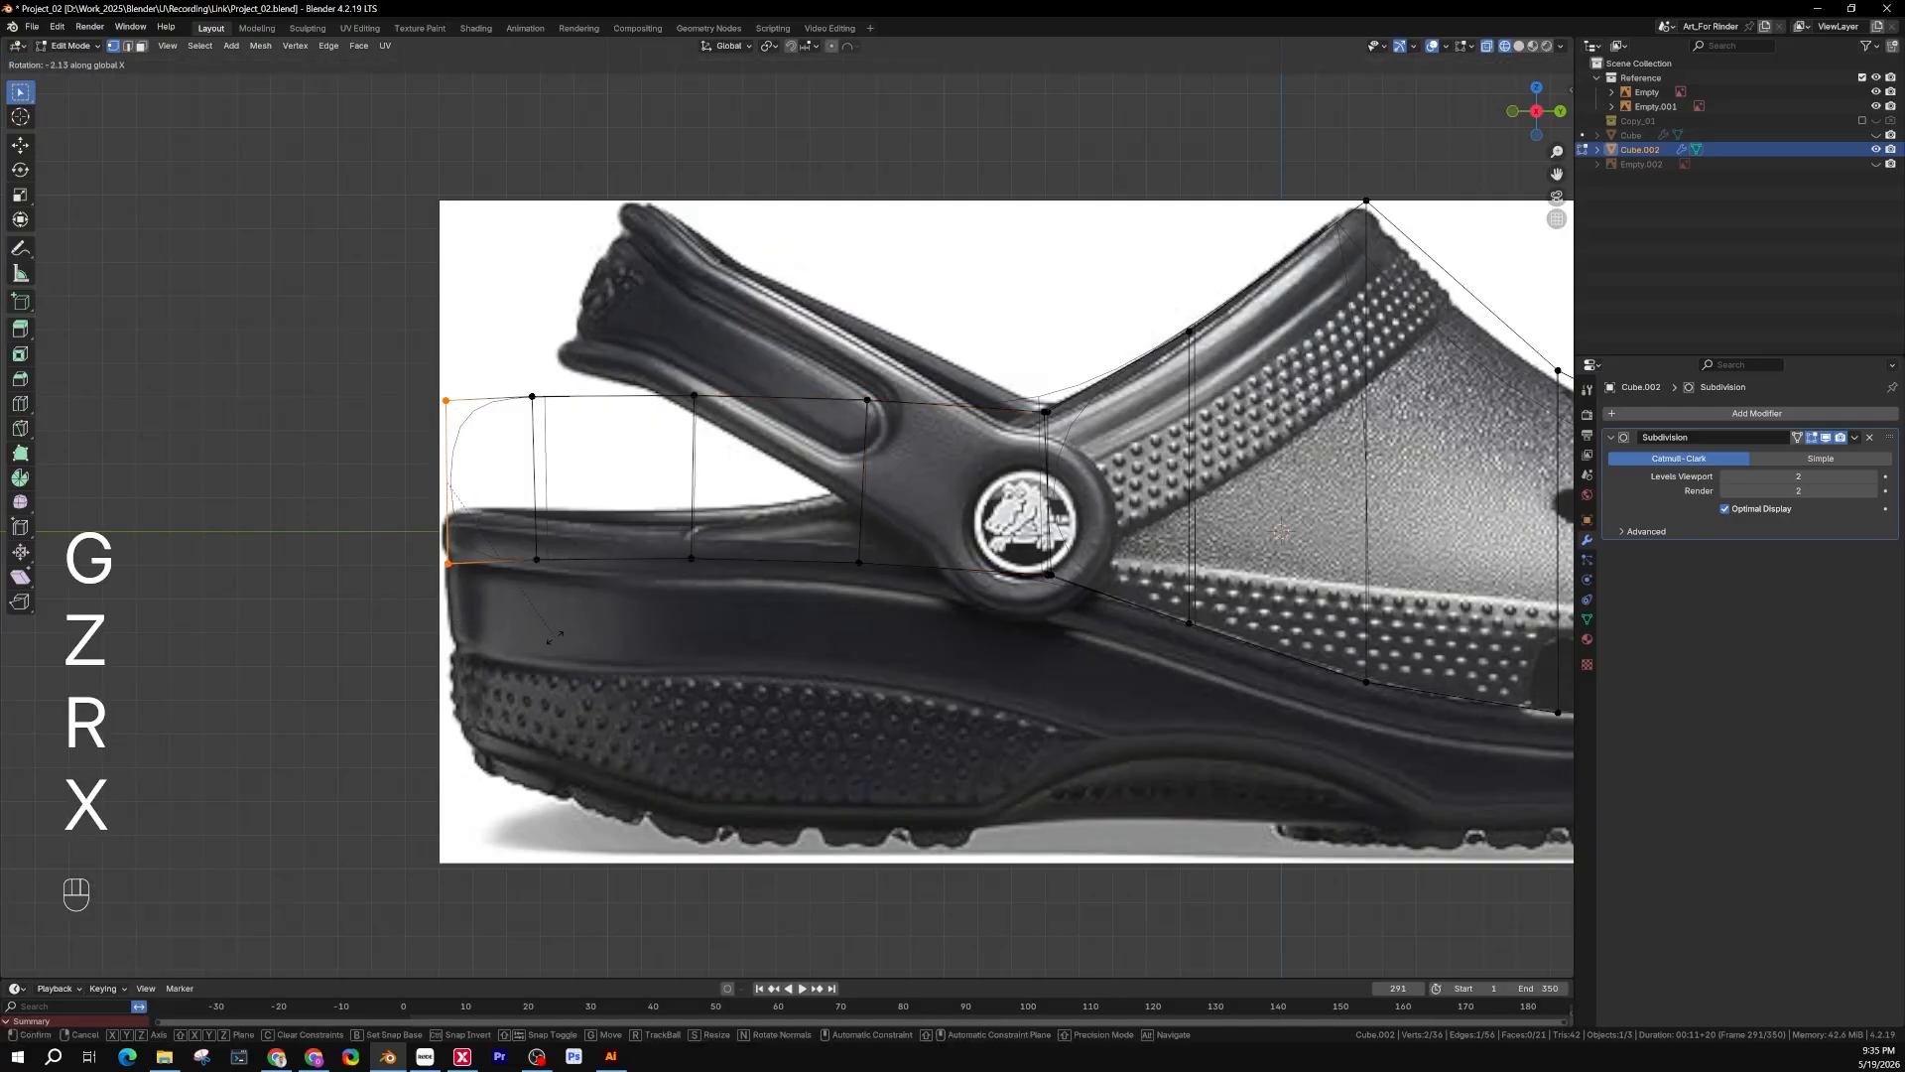
click(558, 637)
drag(596, 354, 508, 690)
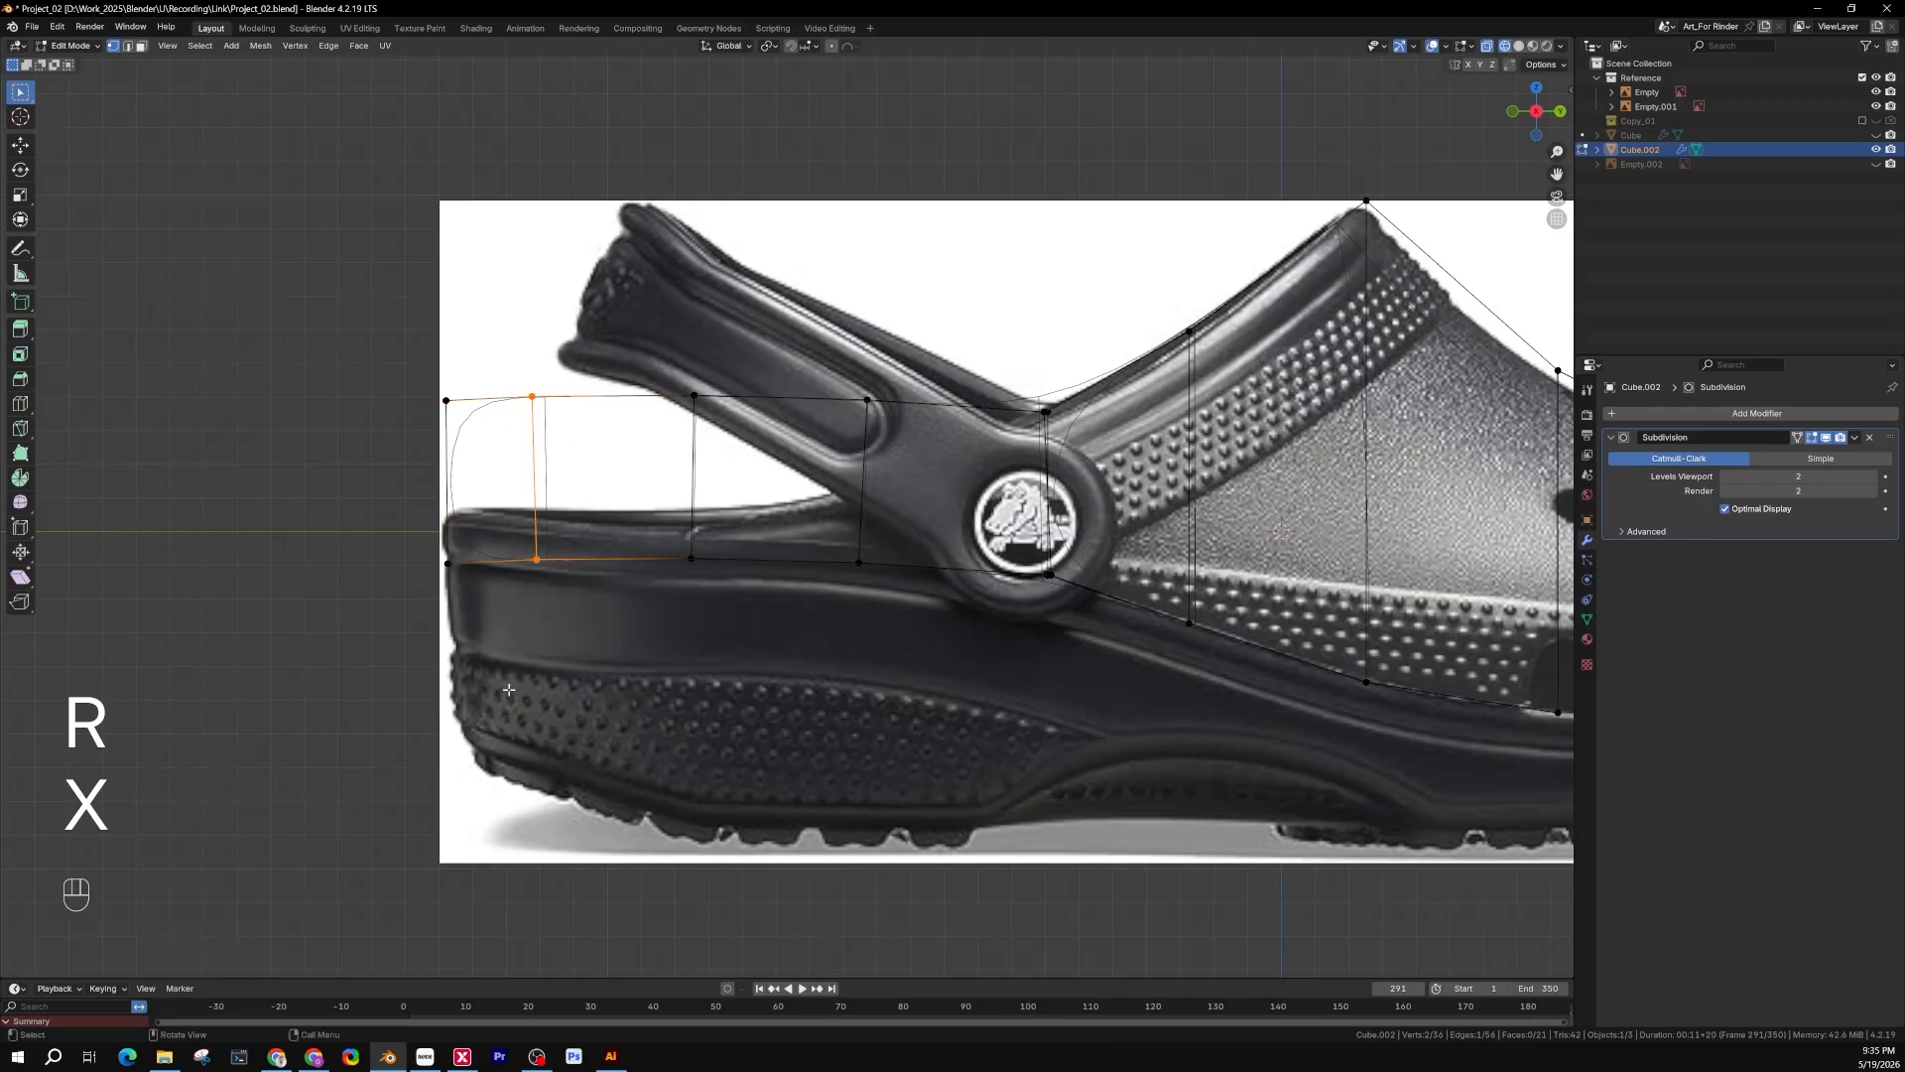
key(r)
key(x)
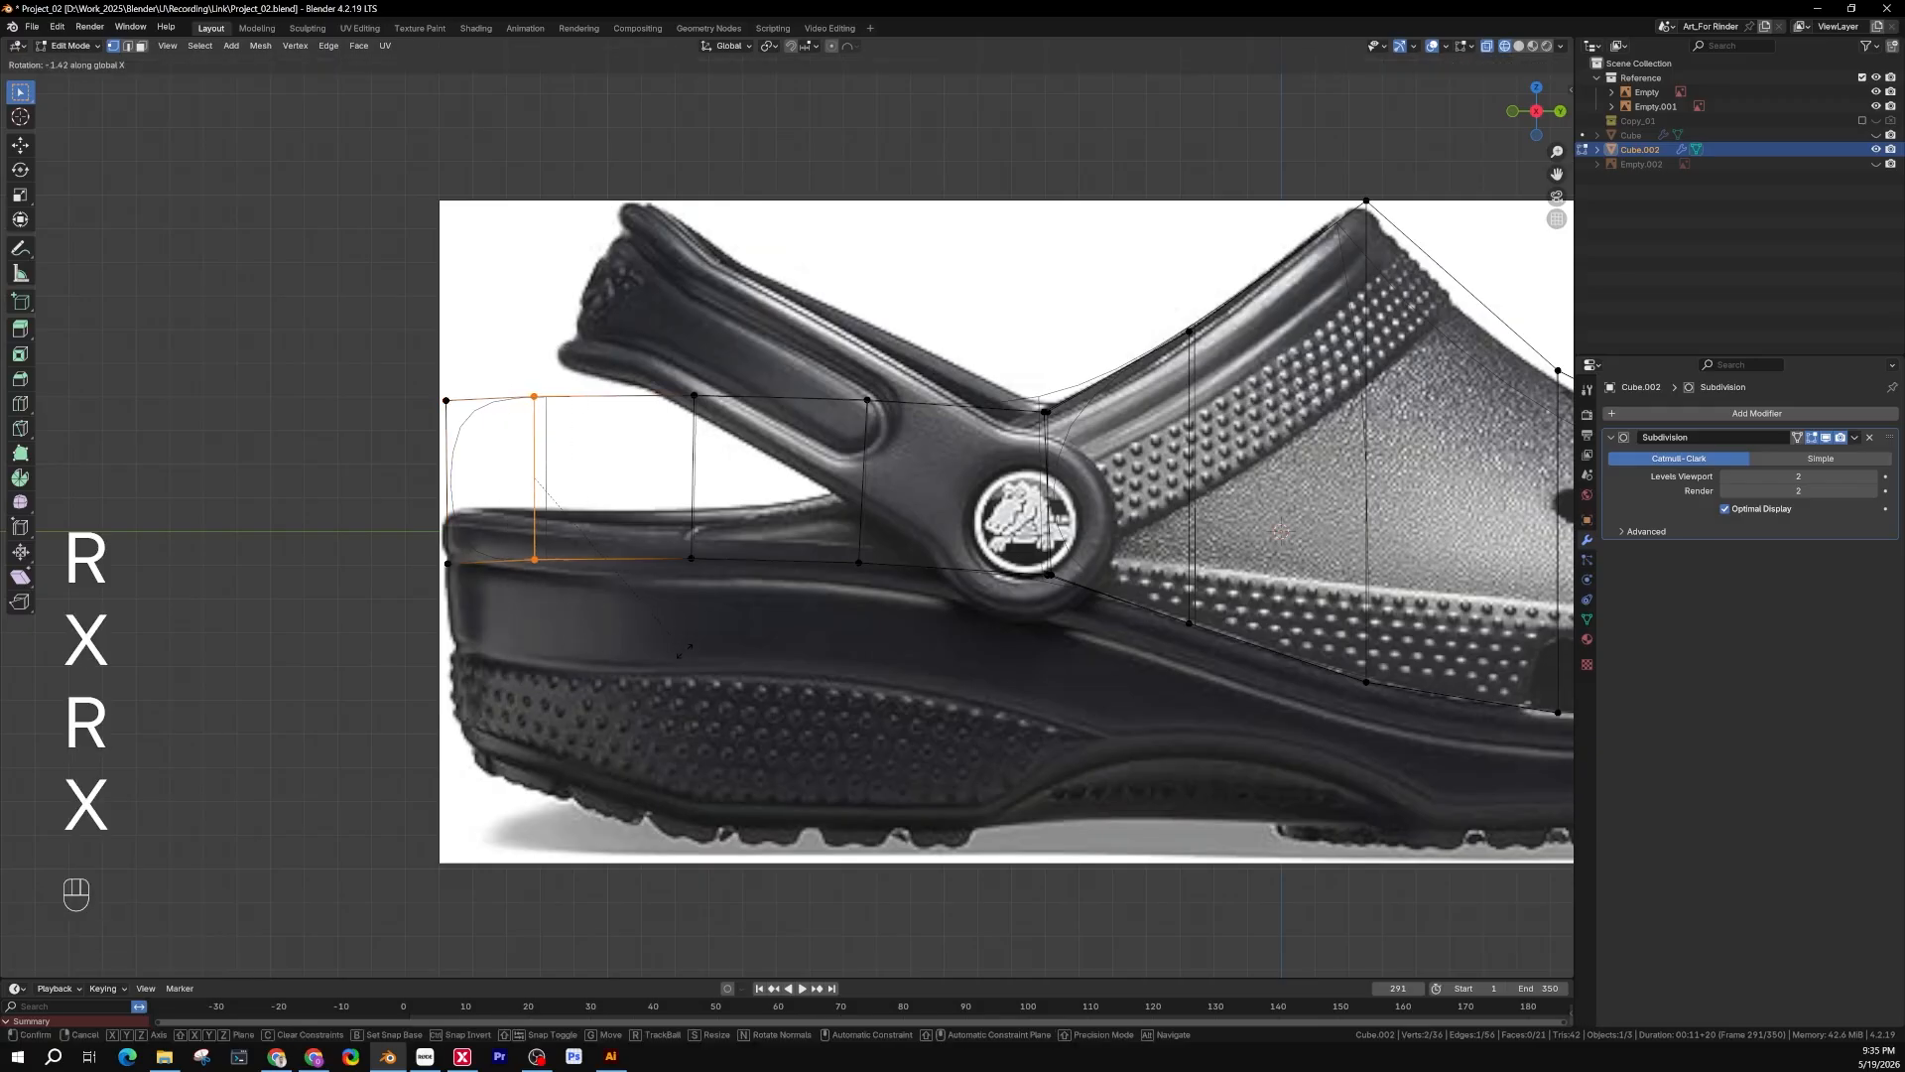
click(682, 645)
Fine-tune the band's middle vertex pair to vertical about X, and rotate the pair just behind the rivet by 4.54°
drag(637, 321, 774, 643)
key(r)
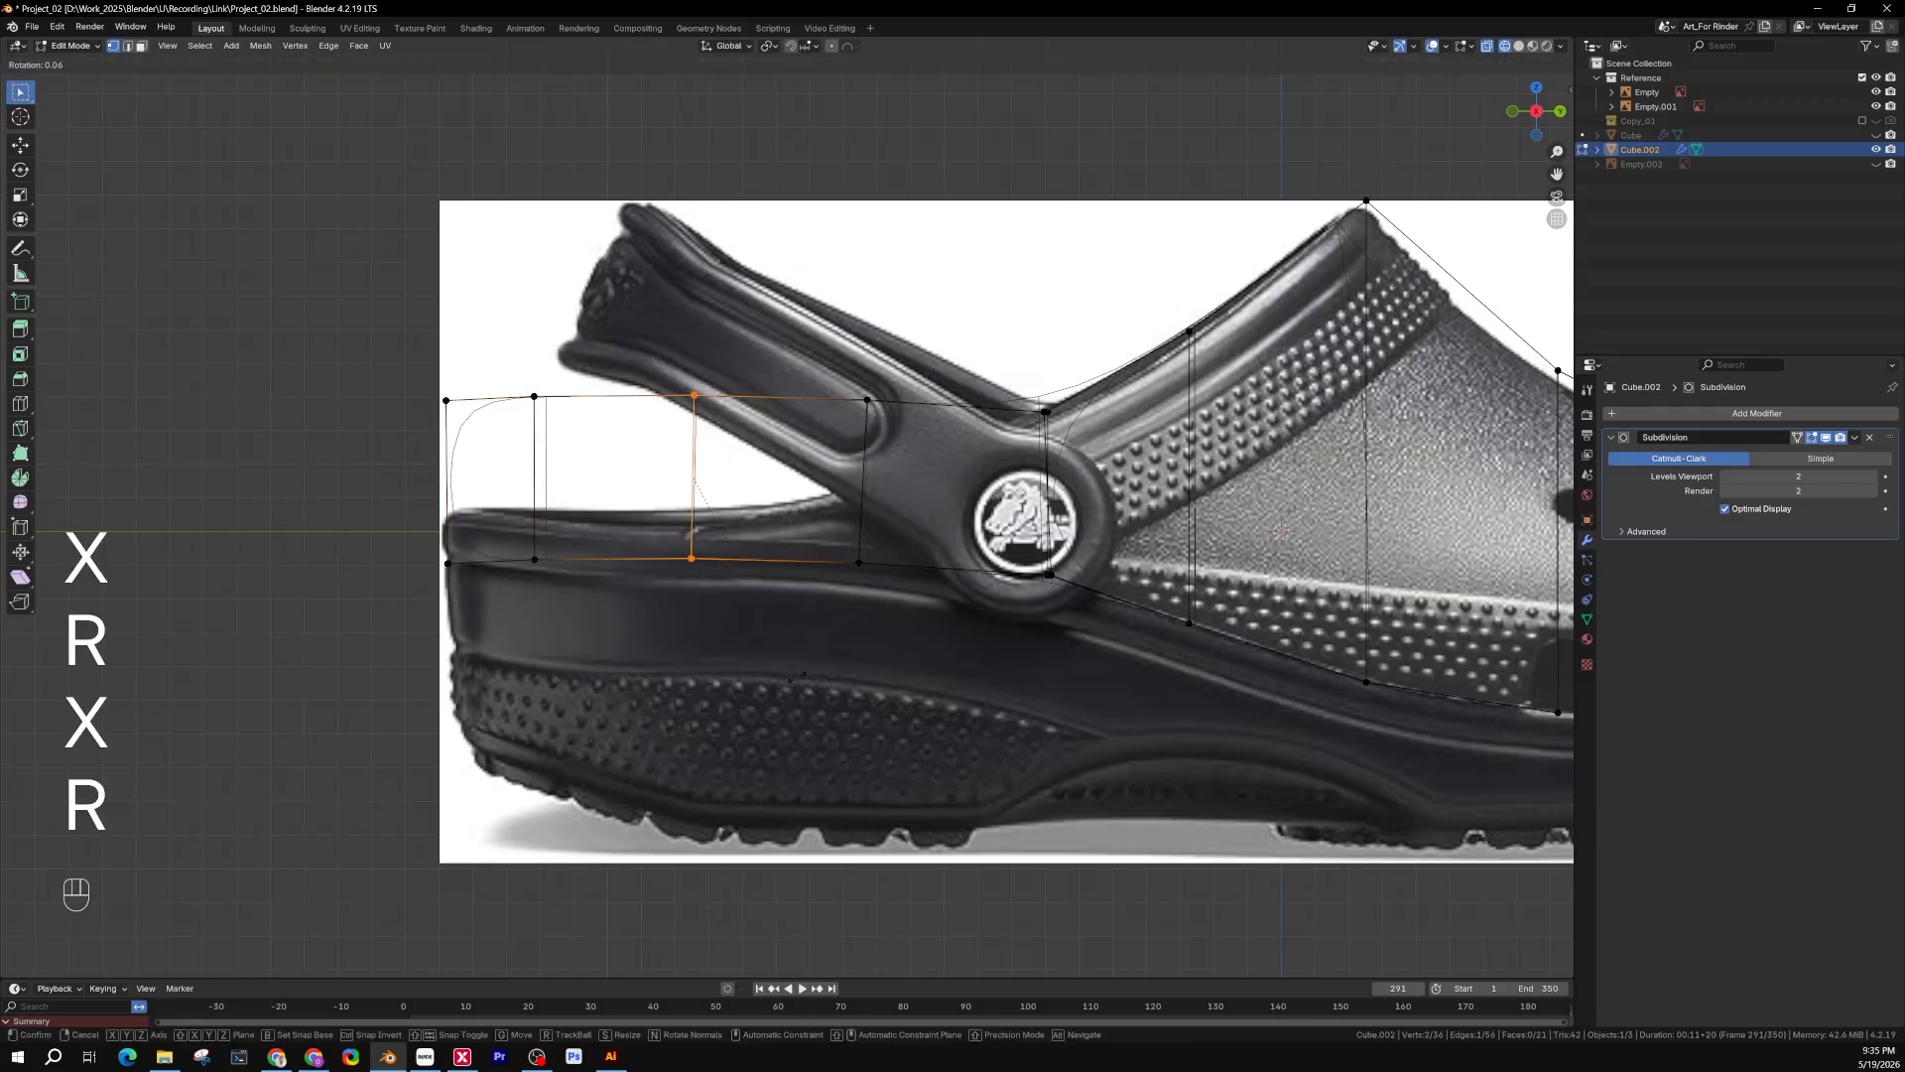
key(x)
click(828, 660)
drag(928, 363, 789, 649)
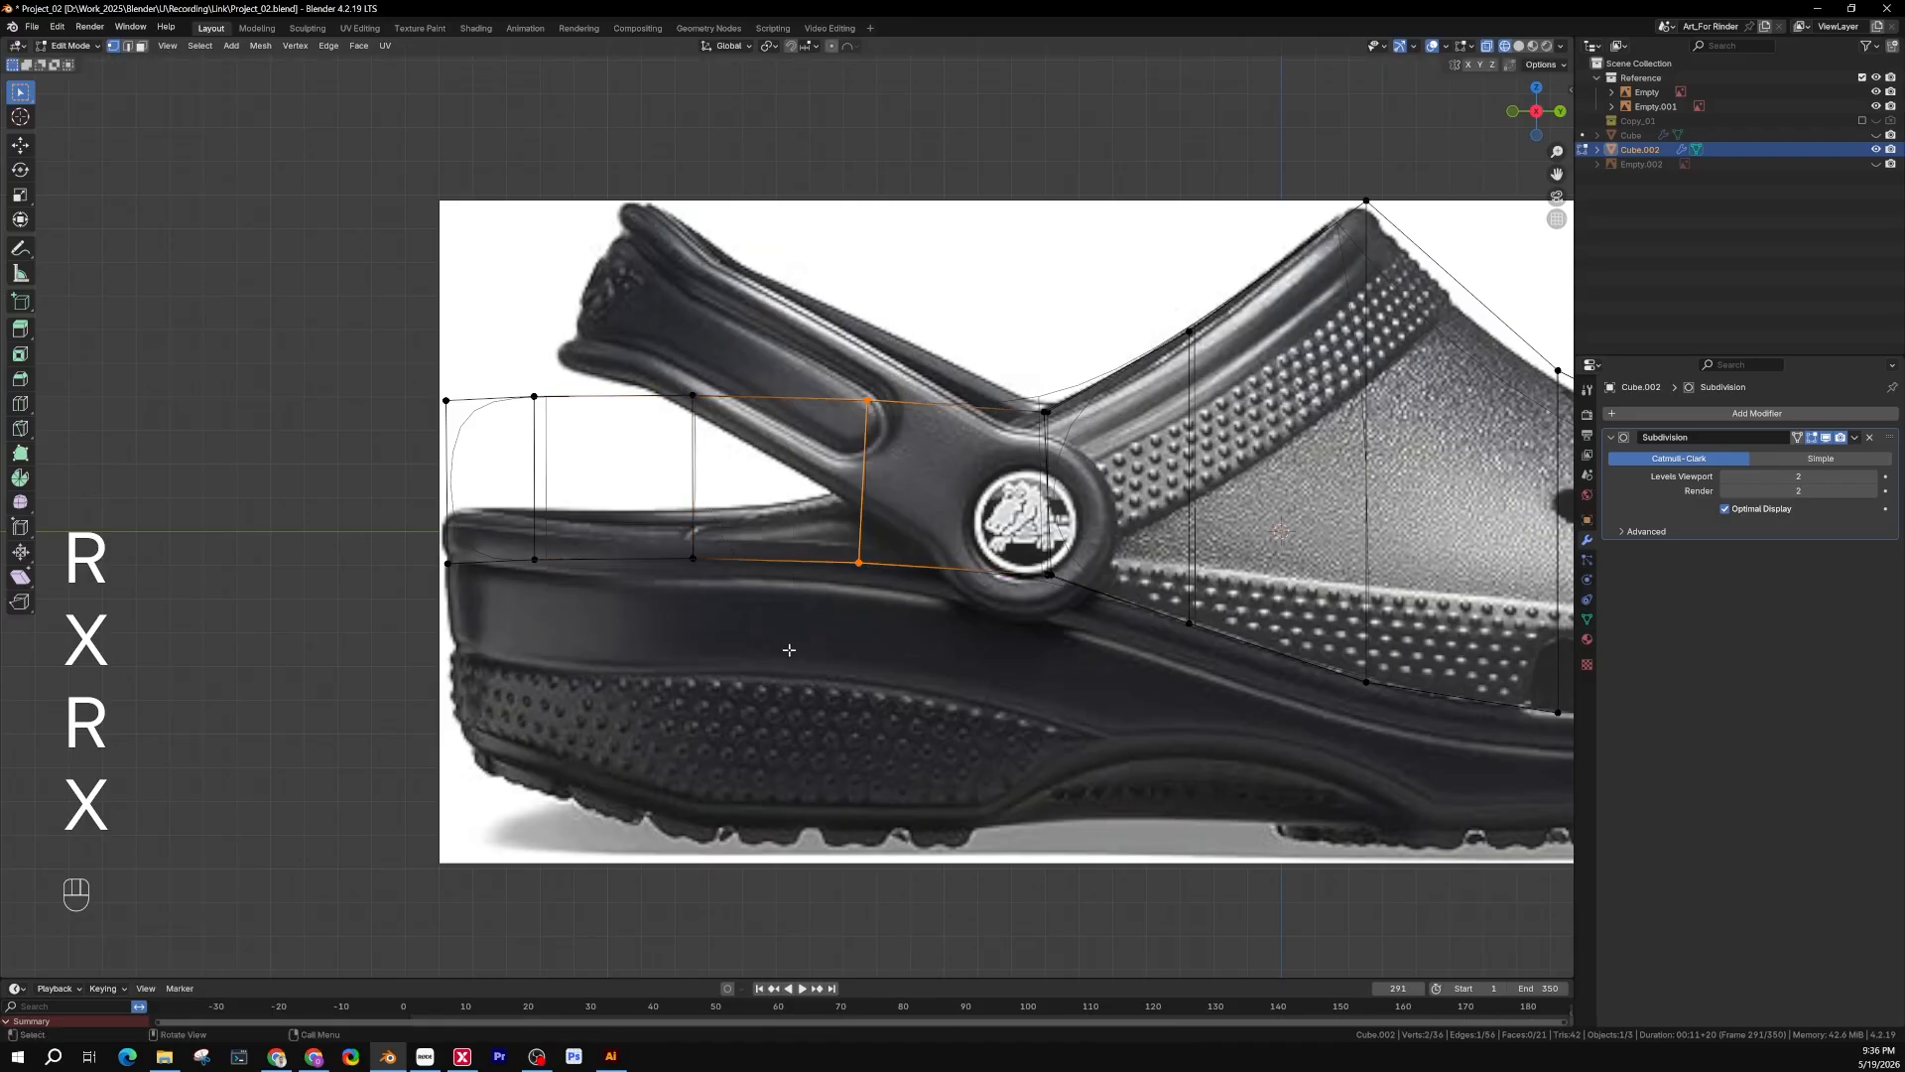
key(r)
key(x)
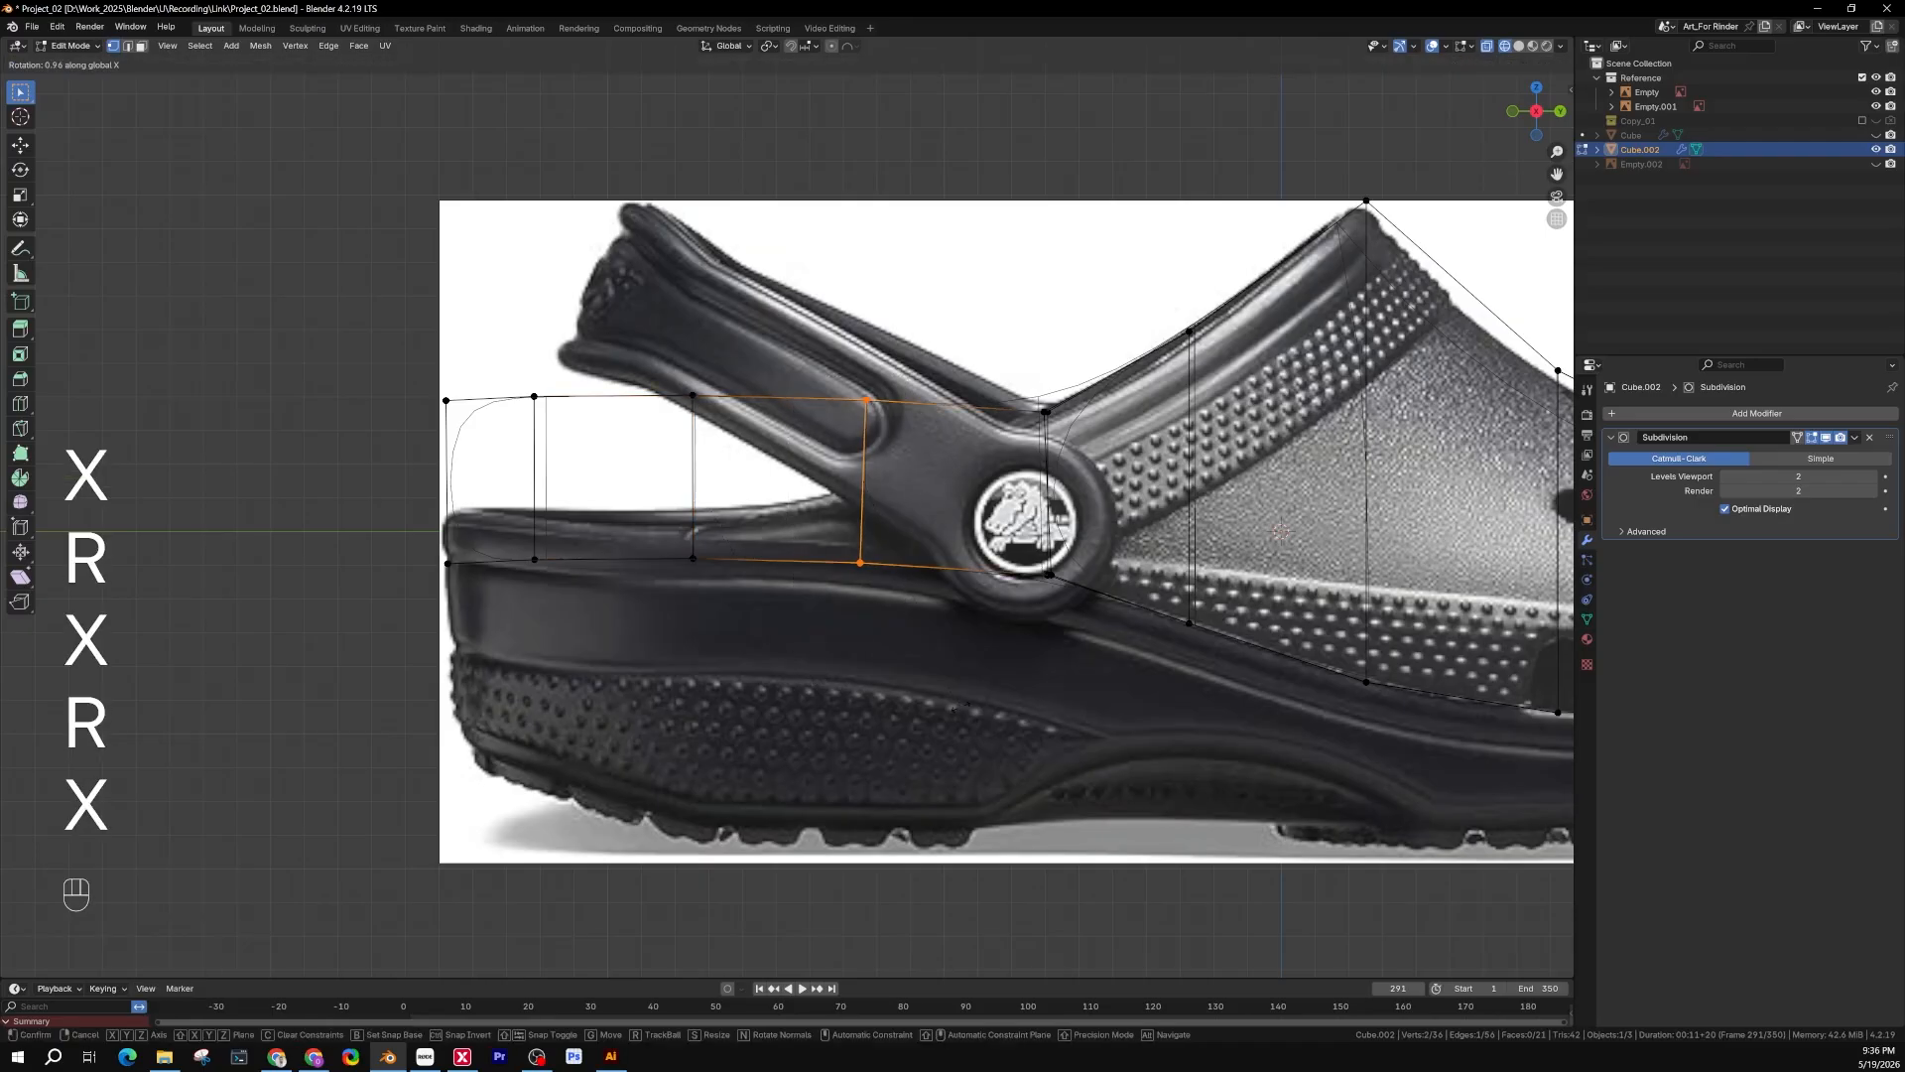
click(980, 710)
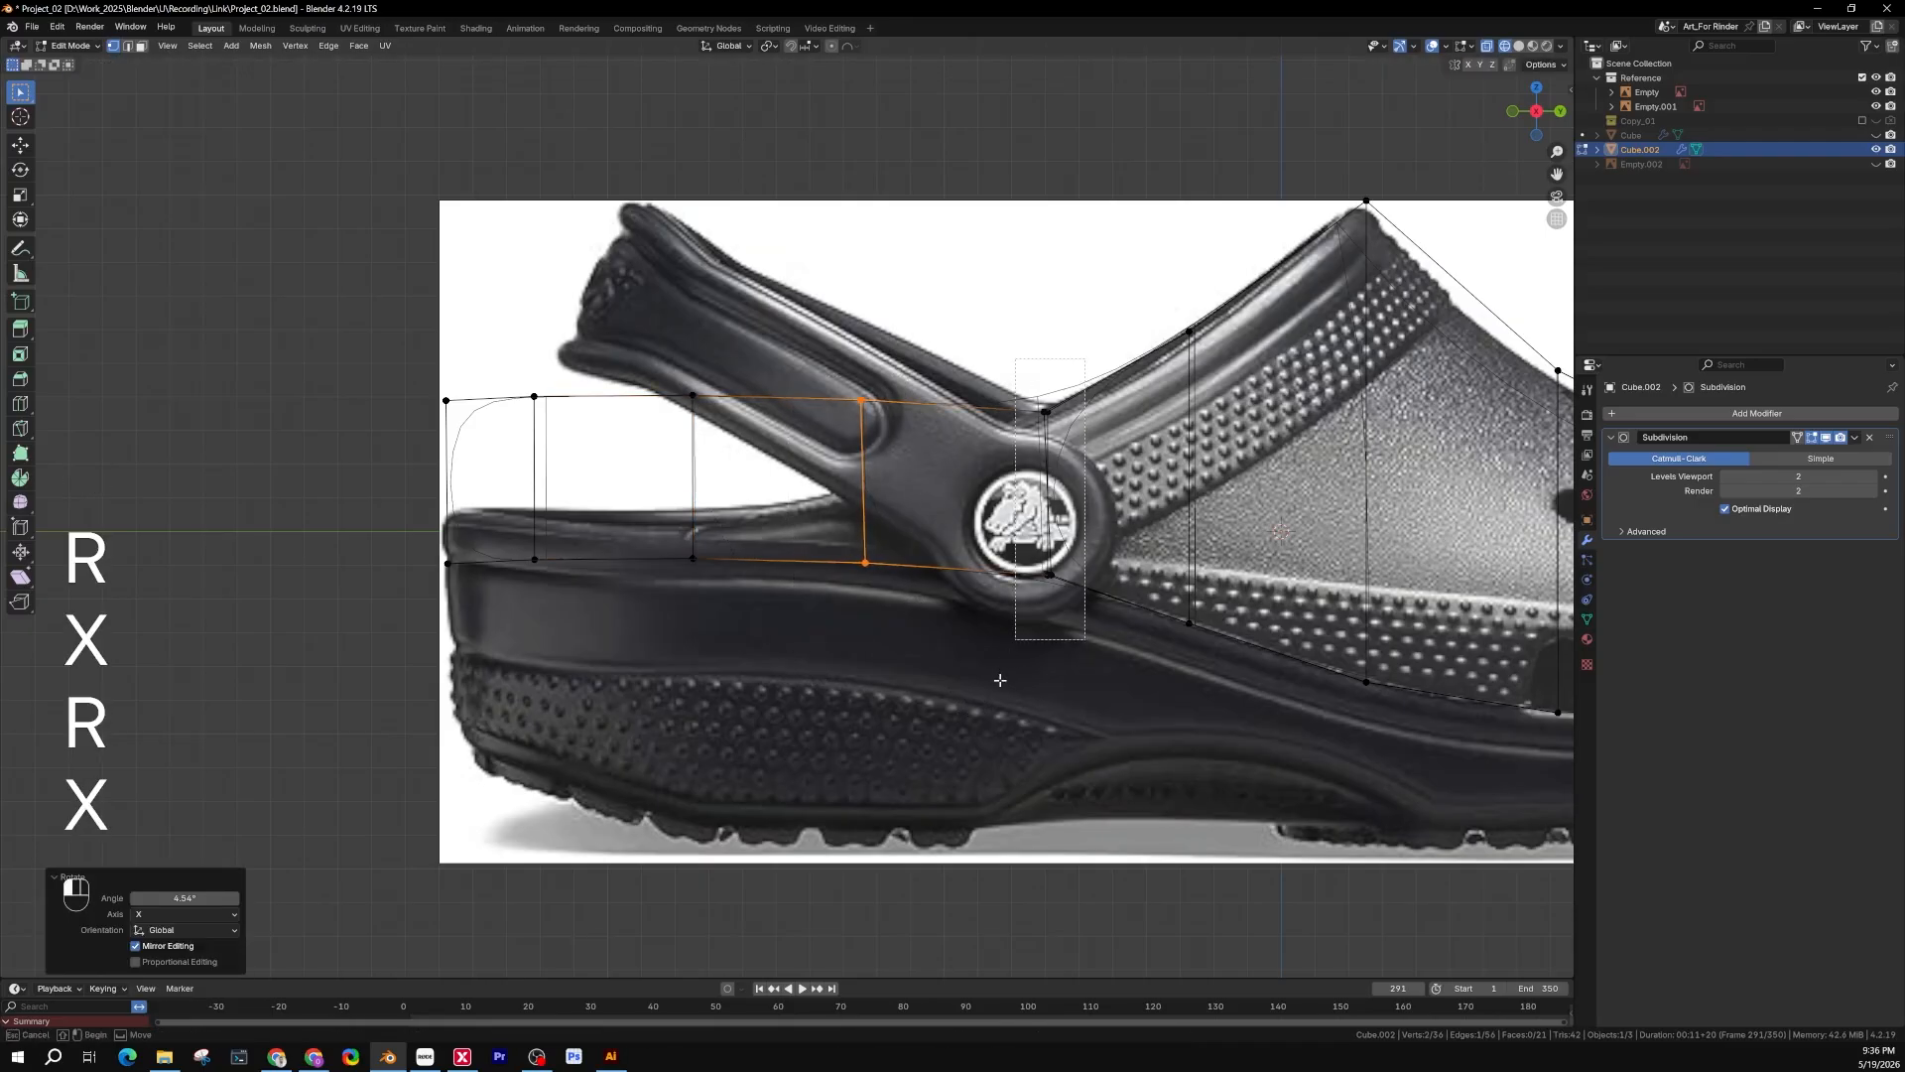
Select the vertices at the rivet where the band meets the upper and rotate them about X by -2.04°
drag(1002, 372, 1156, 693)
key(r)
key(x)
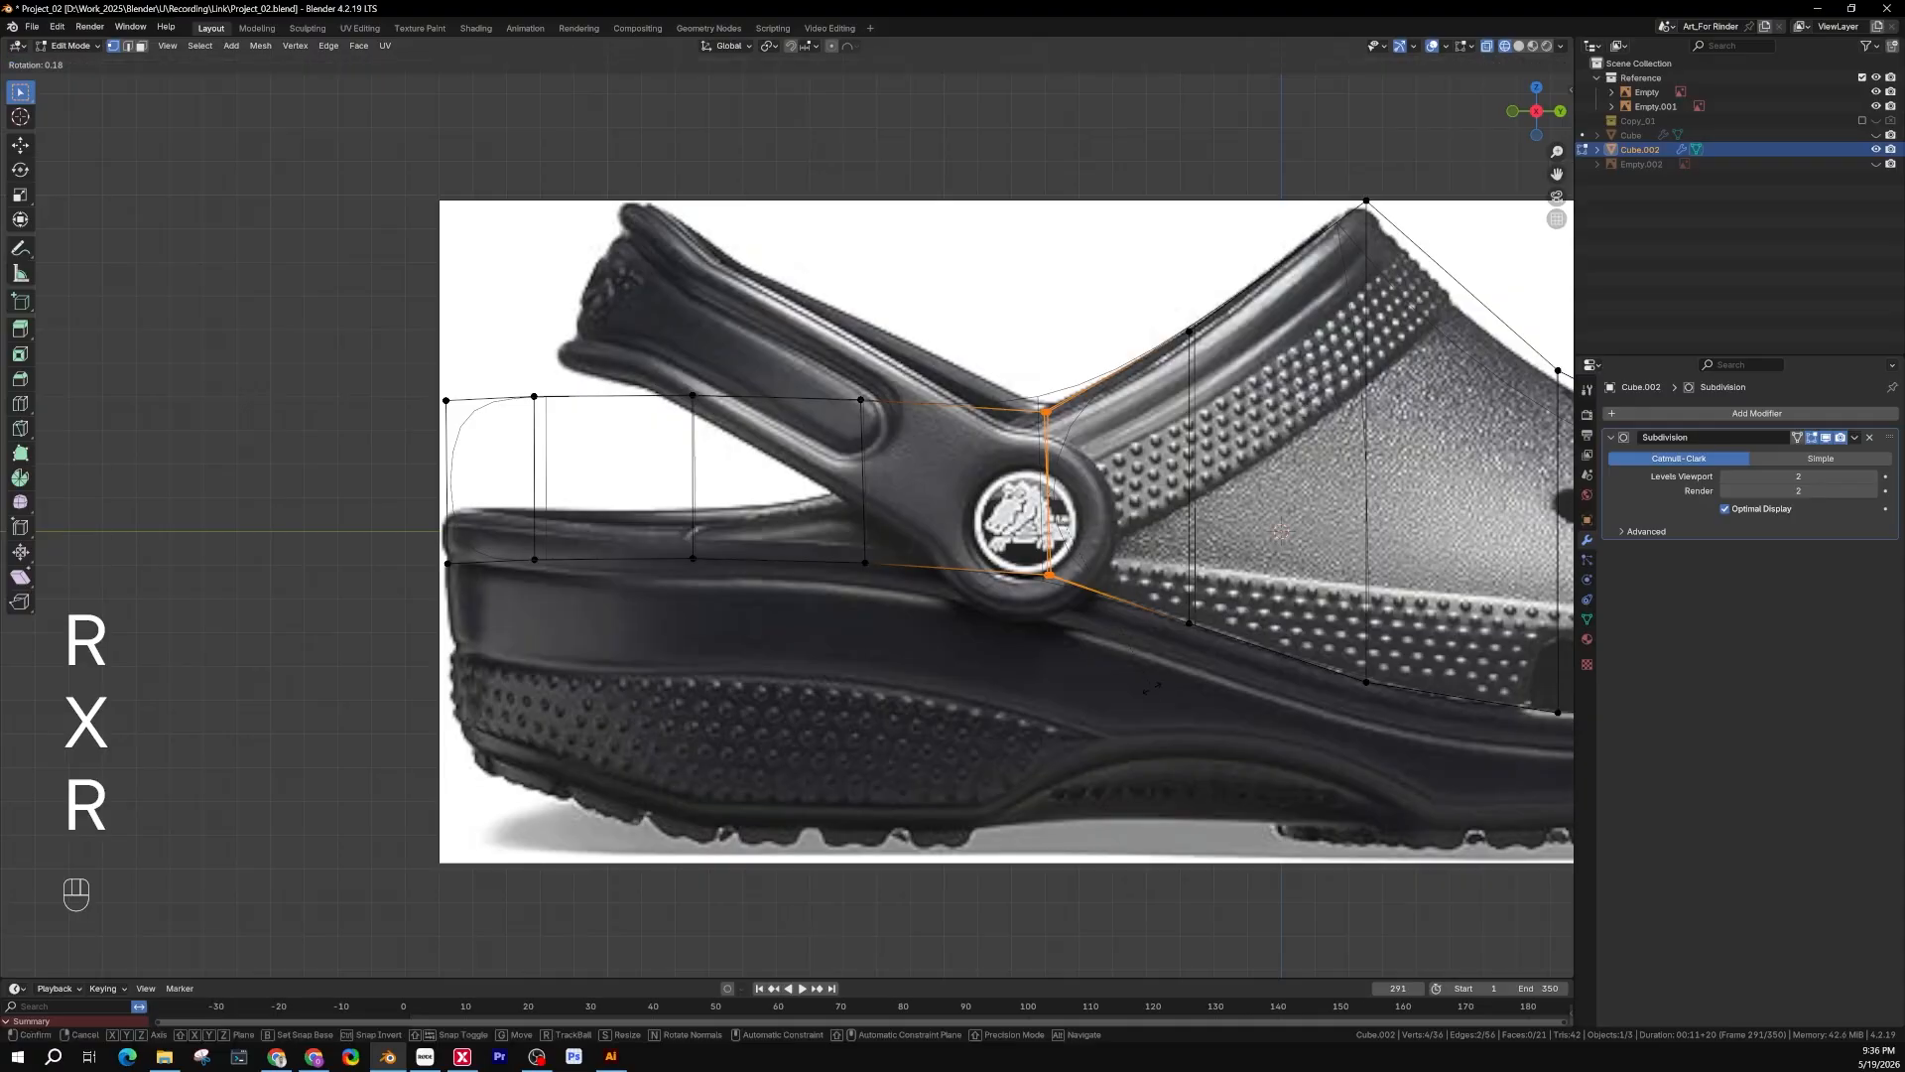
click(1151, 703)
key(x)
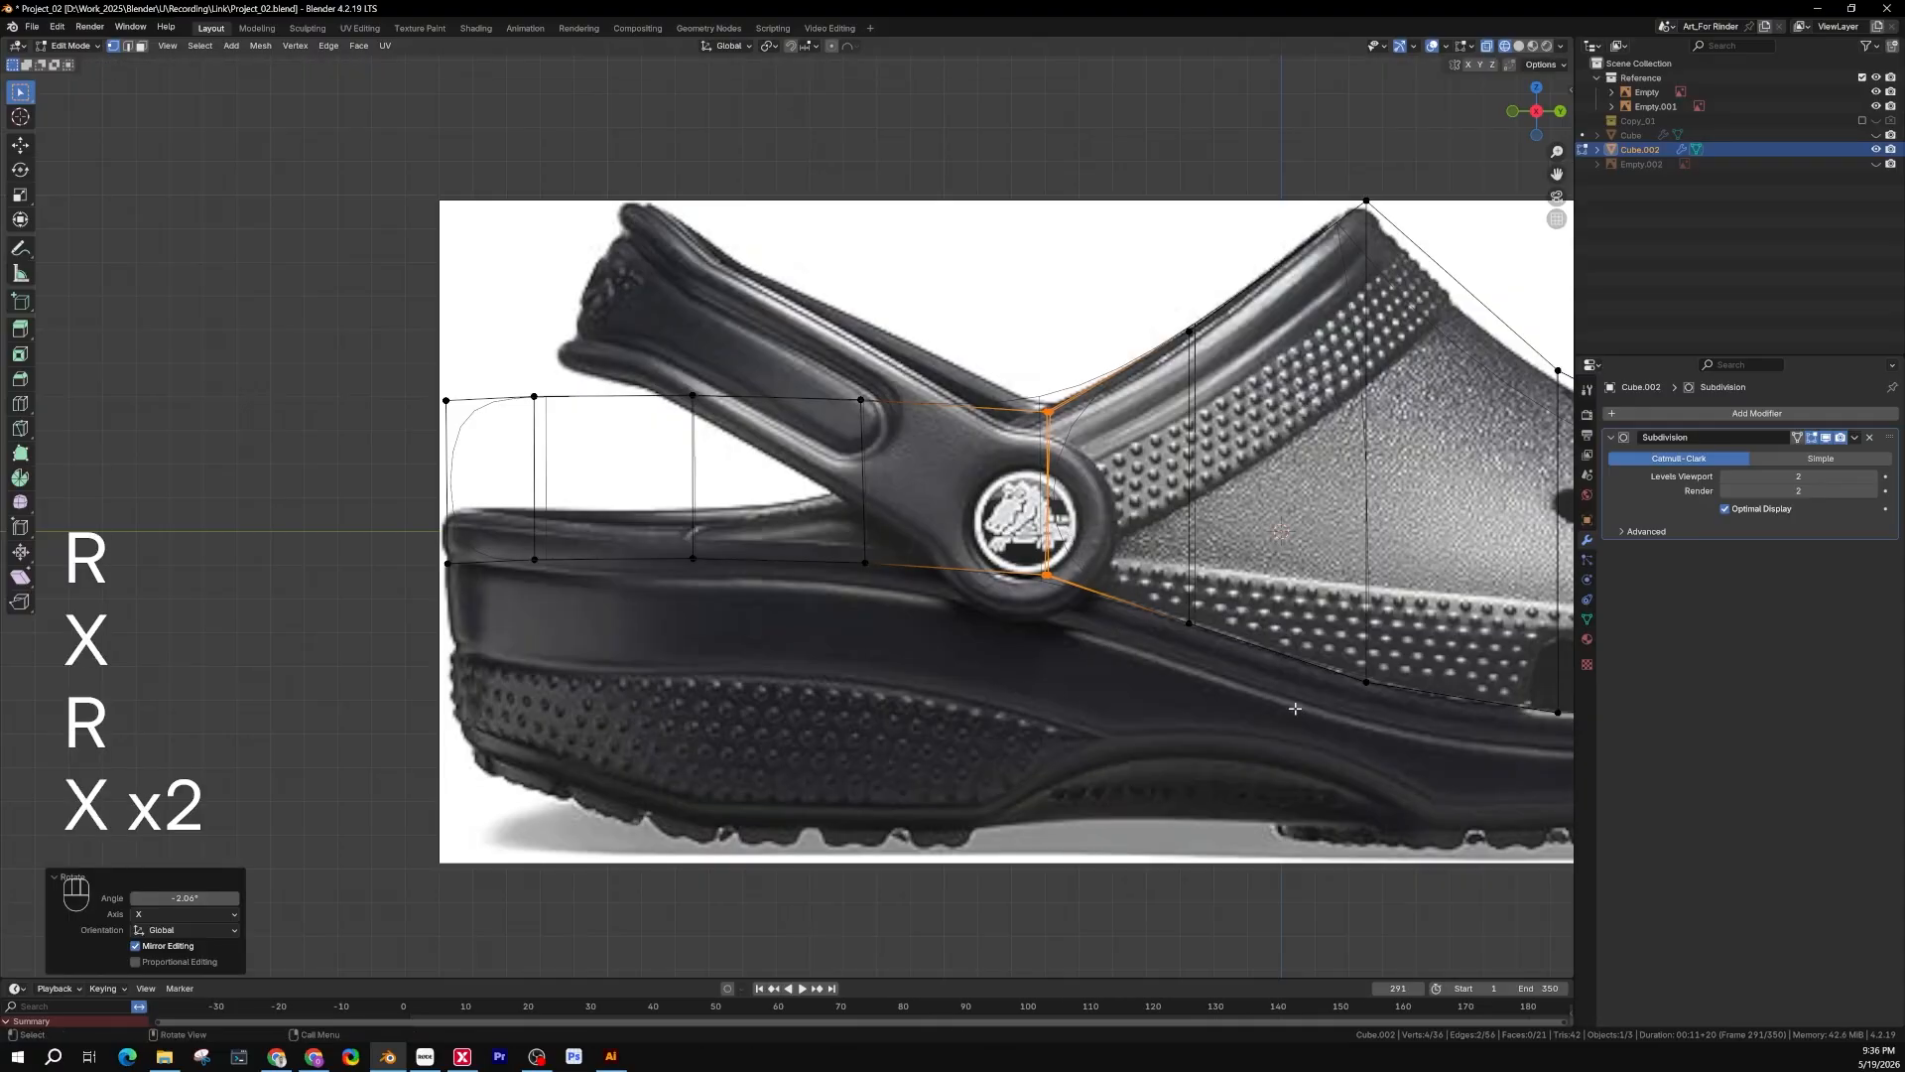
Return to solid shading and inspect the extruded heel band and the open rear of the shell in perspective
scroll(1058, 693, down, 1)
key(z)
click(1208, 723)
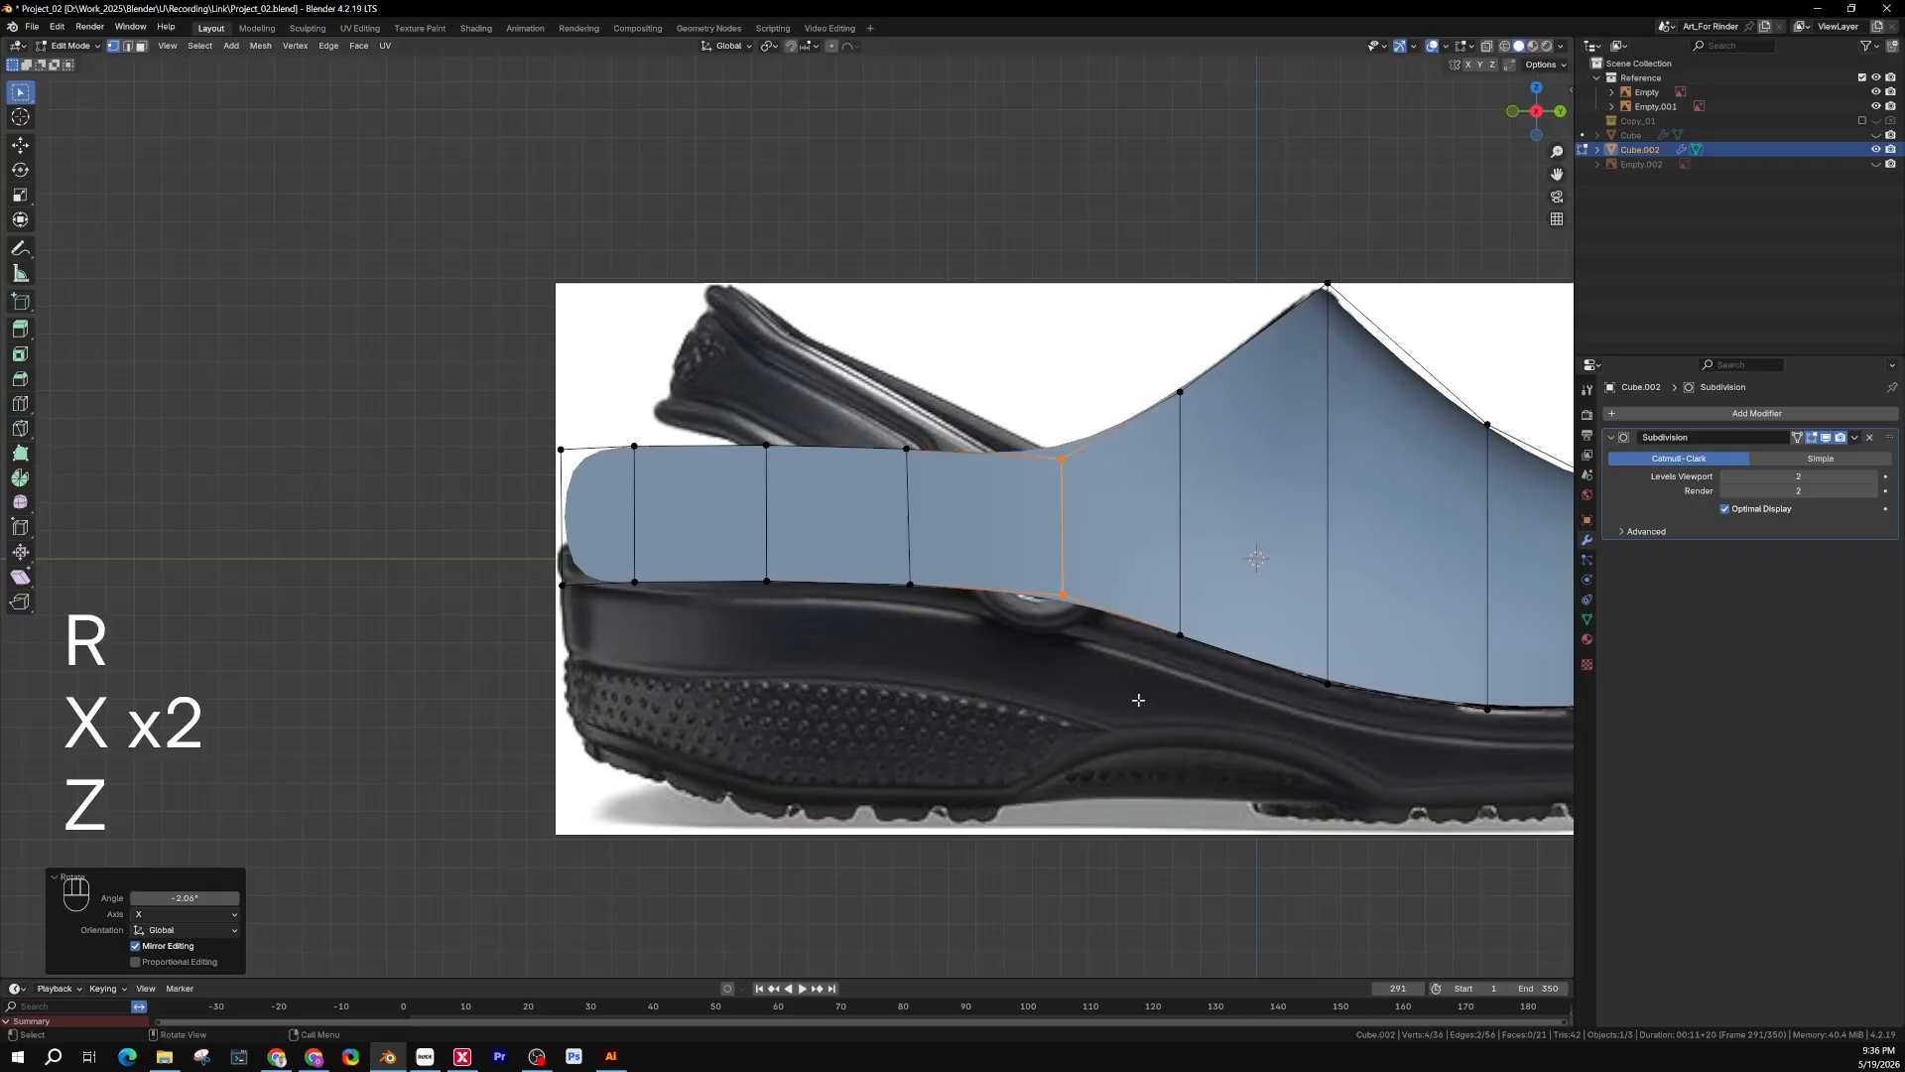
mouse_move(1008, 699)
middle_down()
mouse_move(1023, 749)
mouse_move(1055, 770)
mouse_move(990, 615)
middle_up()
shift+middle_drag(990, 615, 1141, 621)
middle_drag(1142, 620, 1032, 561)
shift+middle_drag(1032, 561, 899, 532)
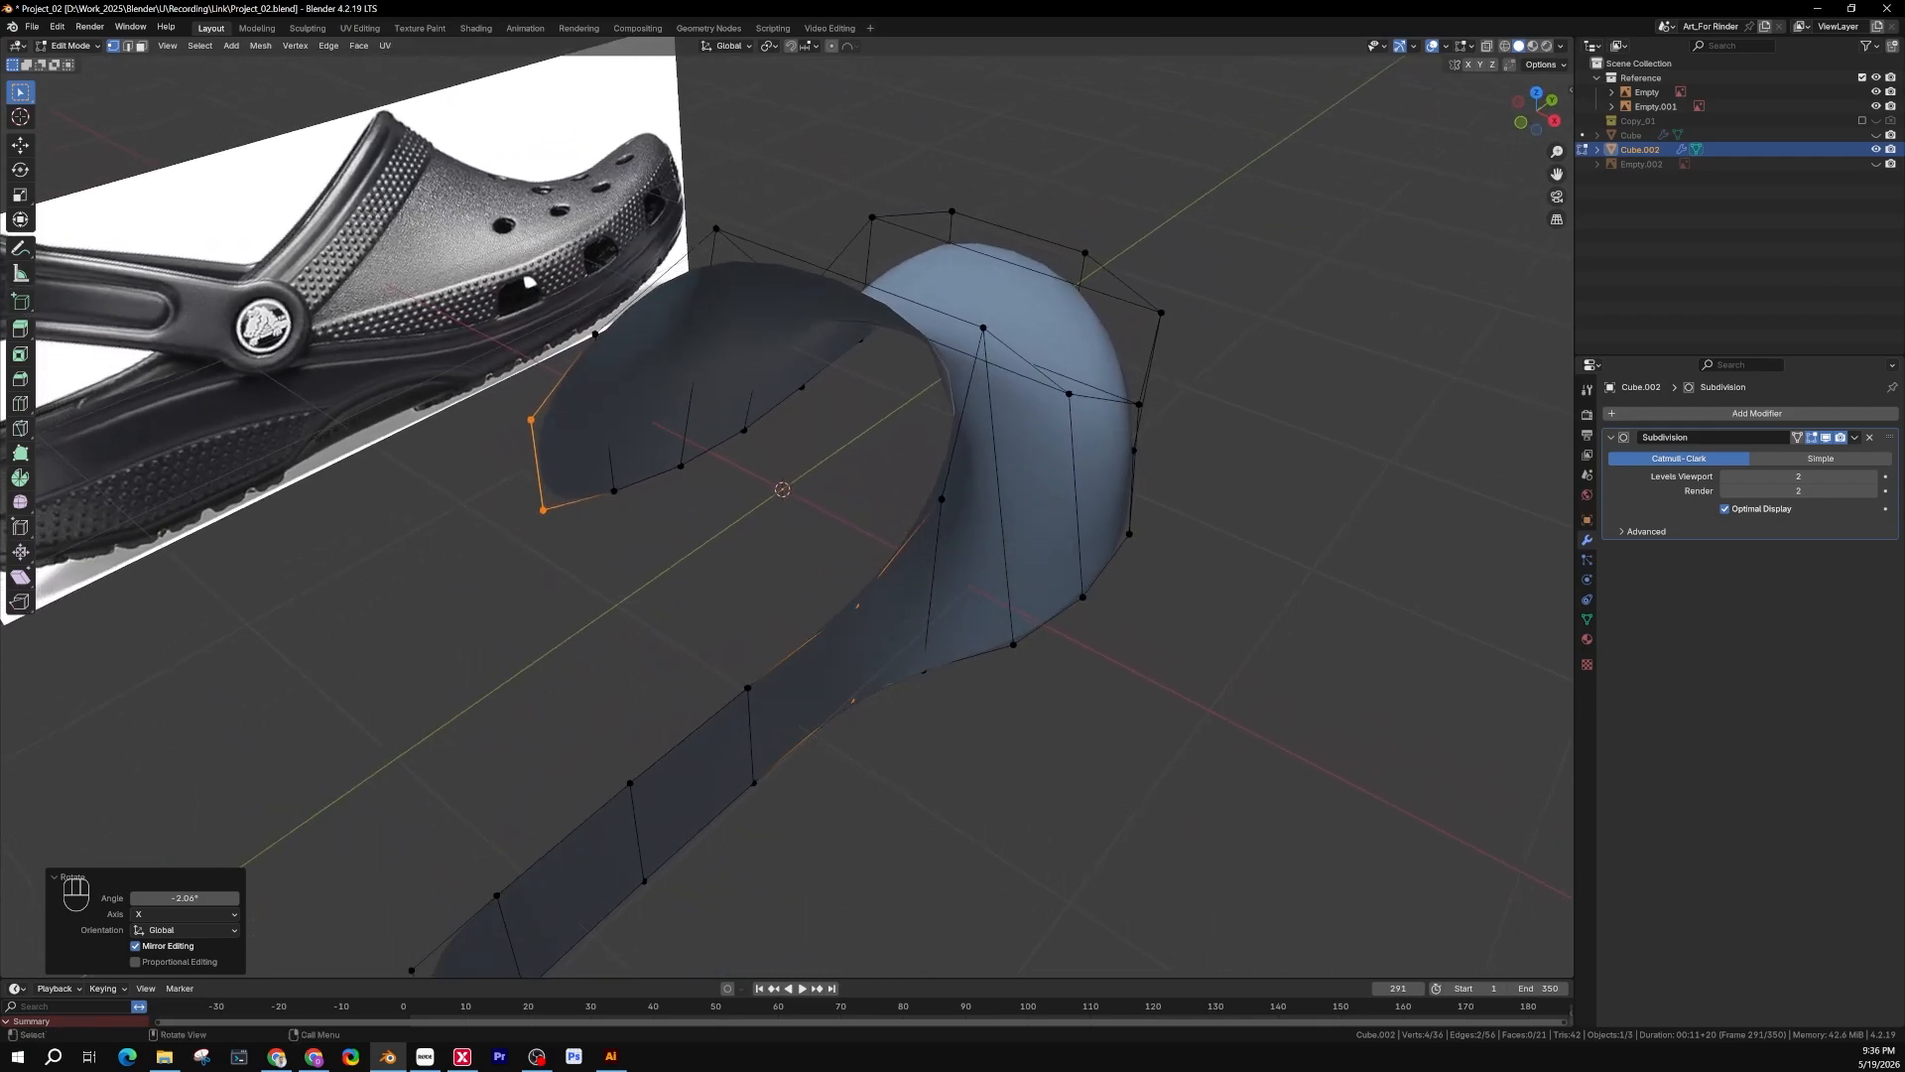